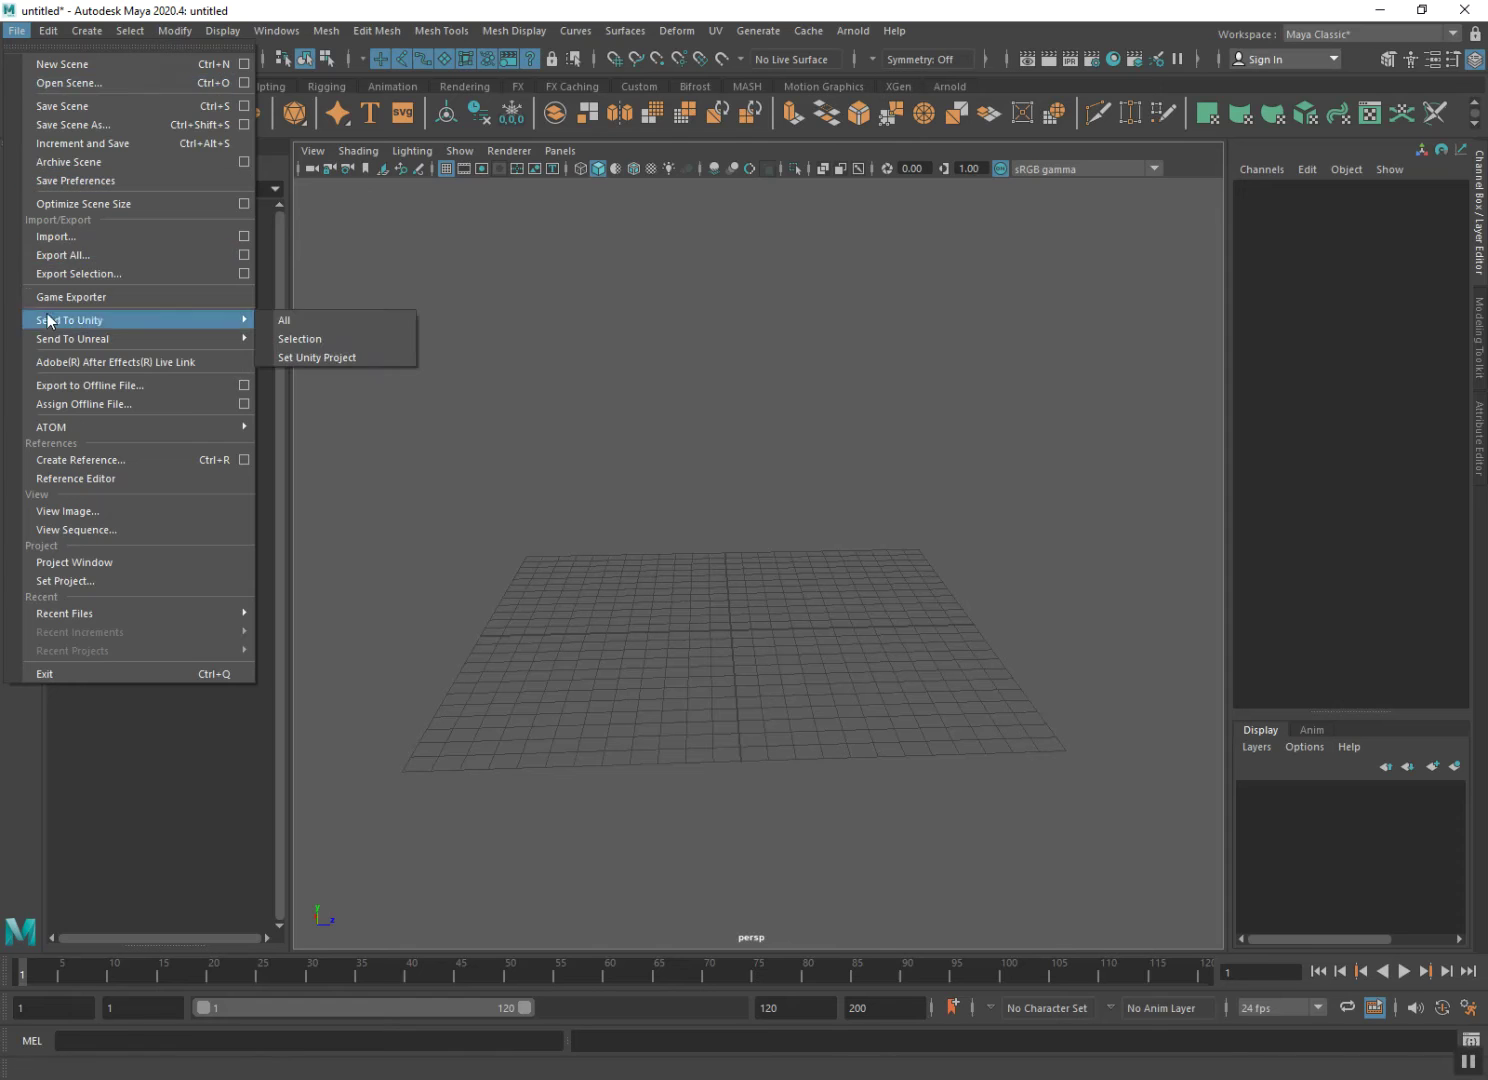
Import the Ghasitaram.obj model from the character\Ghasitaram.obj folder into the empty scene.
{"action": "left_click", "coordinate": [47, 250]}
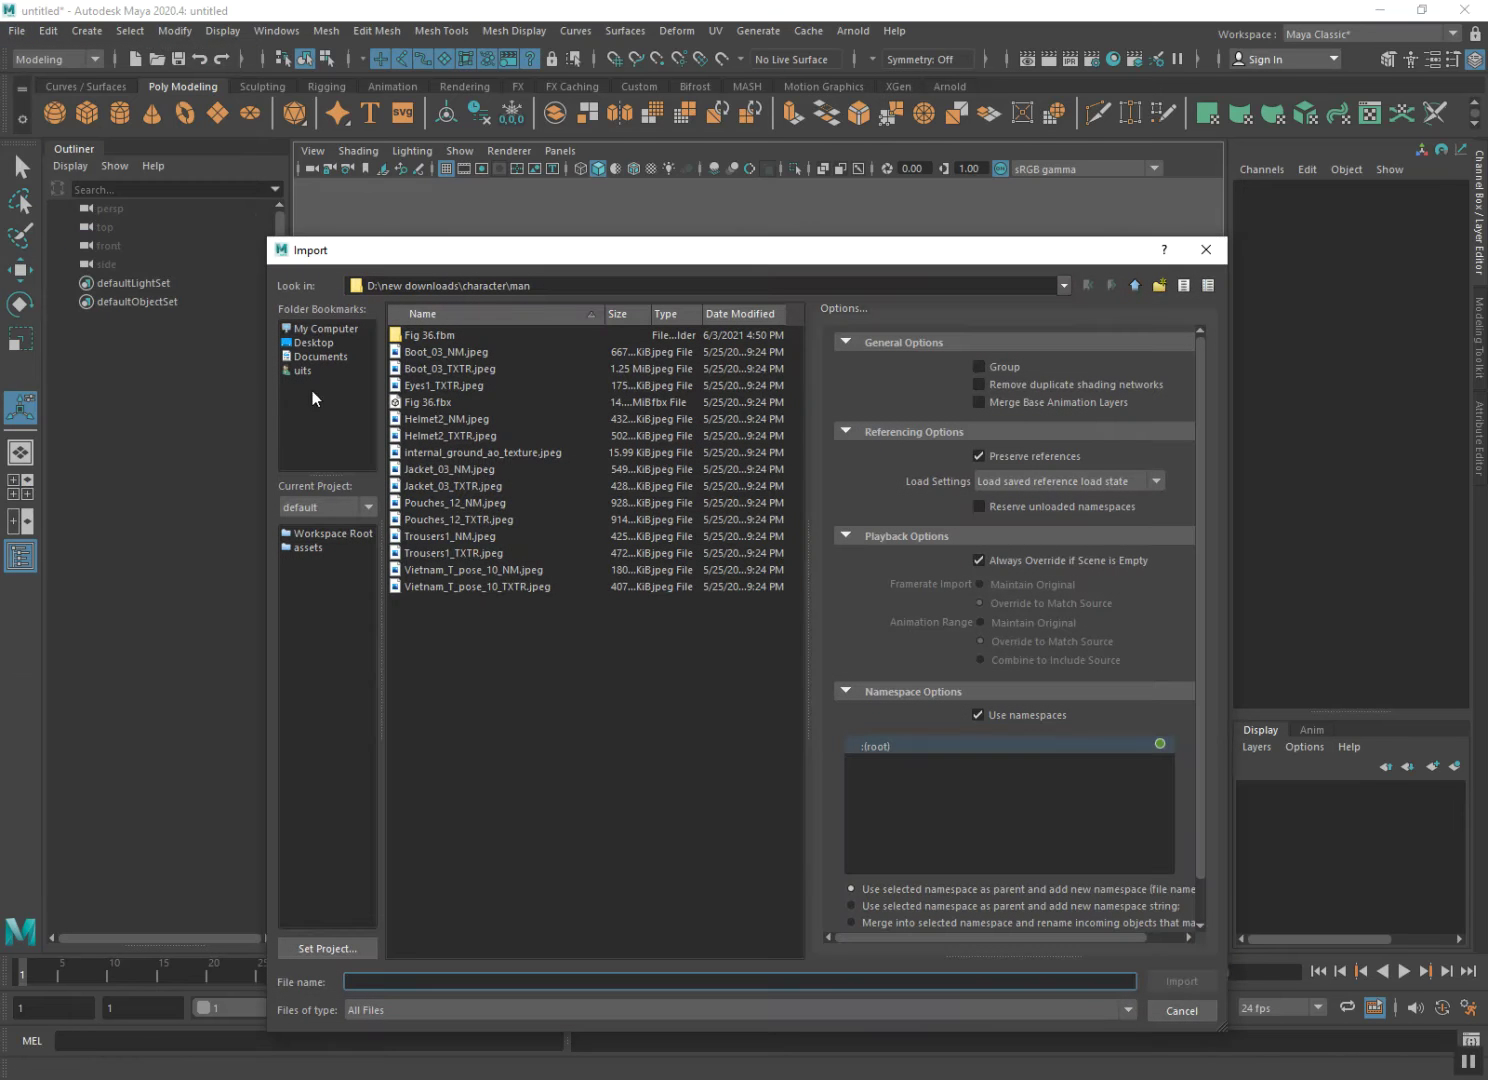
{"action": "left_click", "coordinate": [1131, 287]}
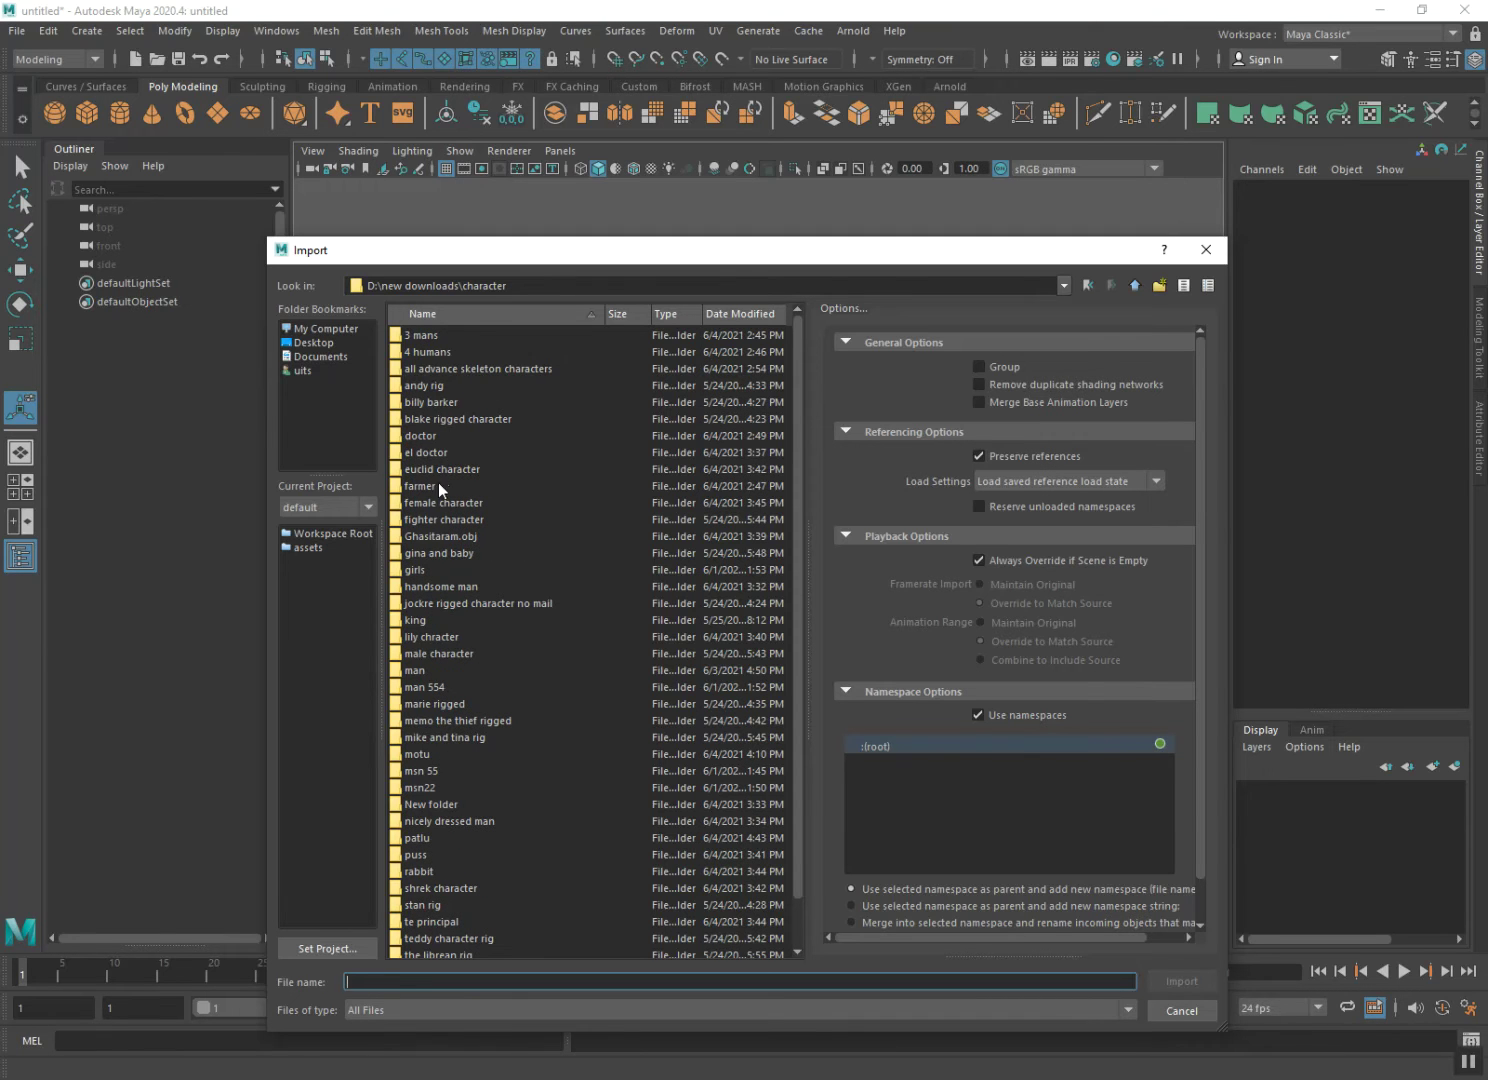
{"action": "scroll", "coordinate": [437, 618], "scroll_direction": "down", "scroll_amount": 1}
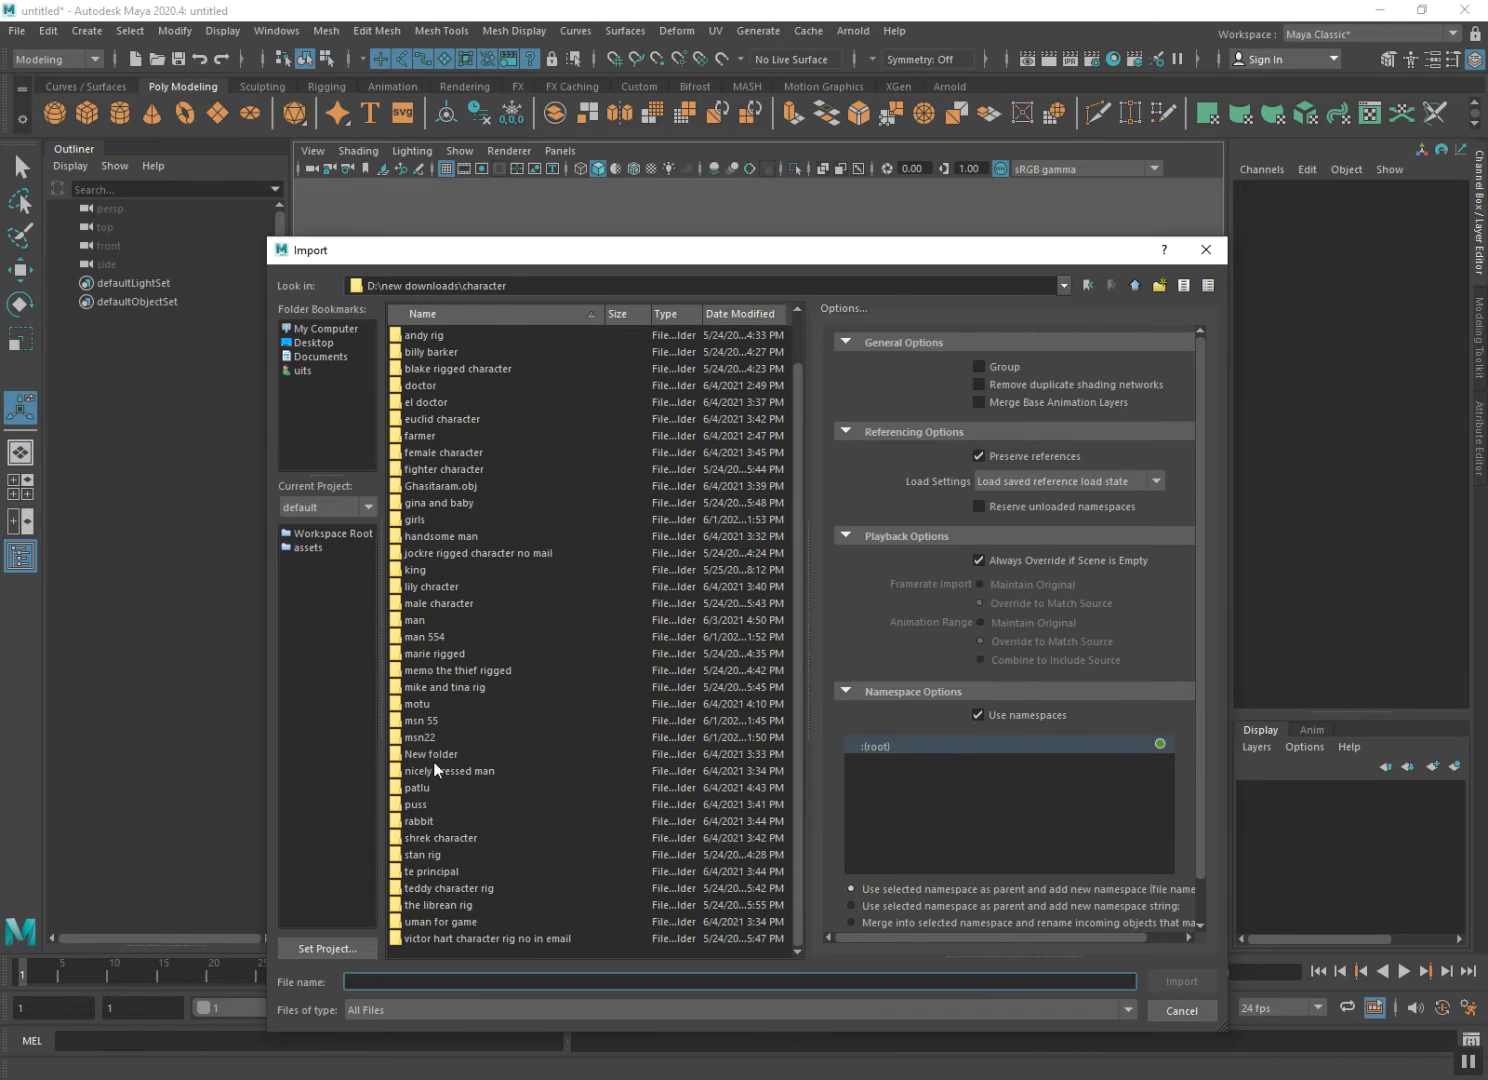
{"action": "scroll", "coordinate": [420, 611], "scroll_direction": "up", "scroll_amount": 1}
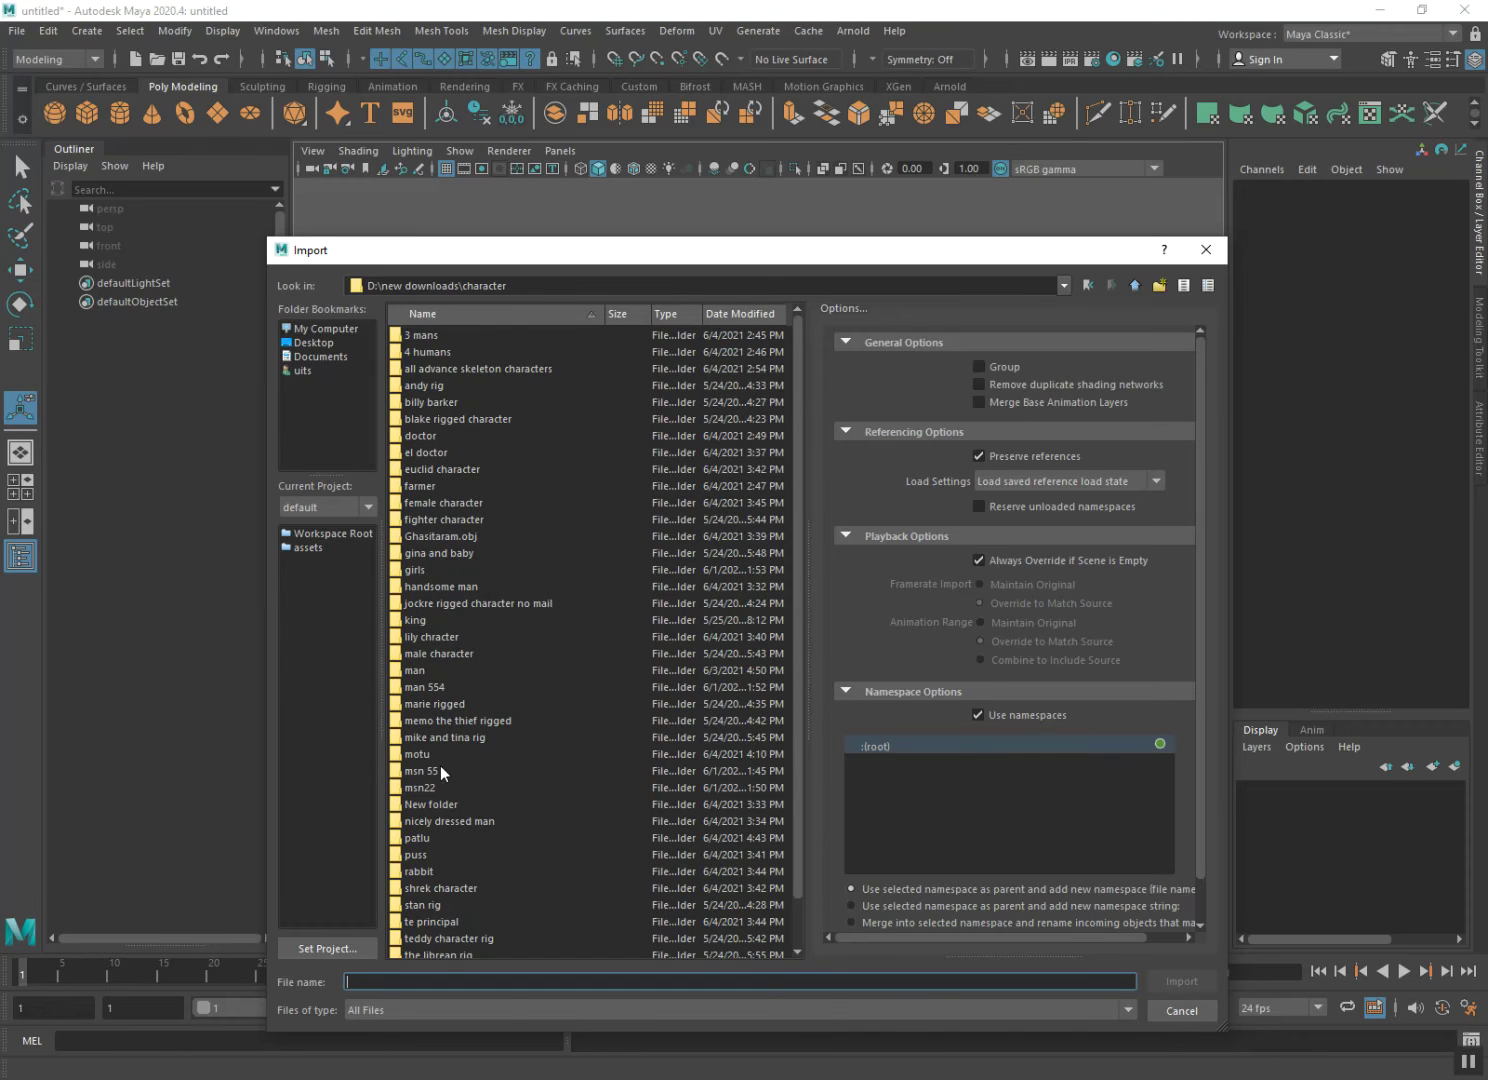
{"action": "double_click", "coordinate": [419, 541]}
{"action": "double_click", "coordinate": [432, 356]}
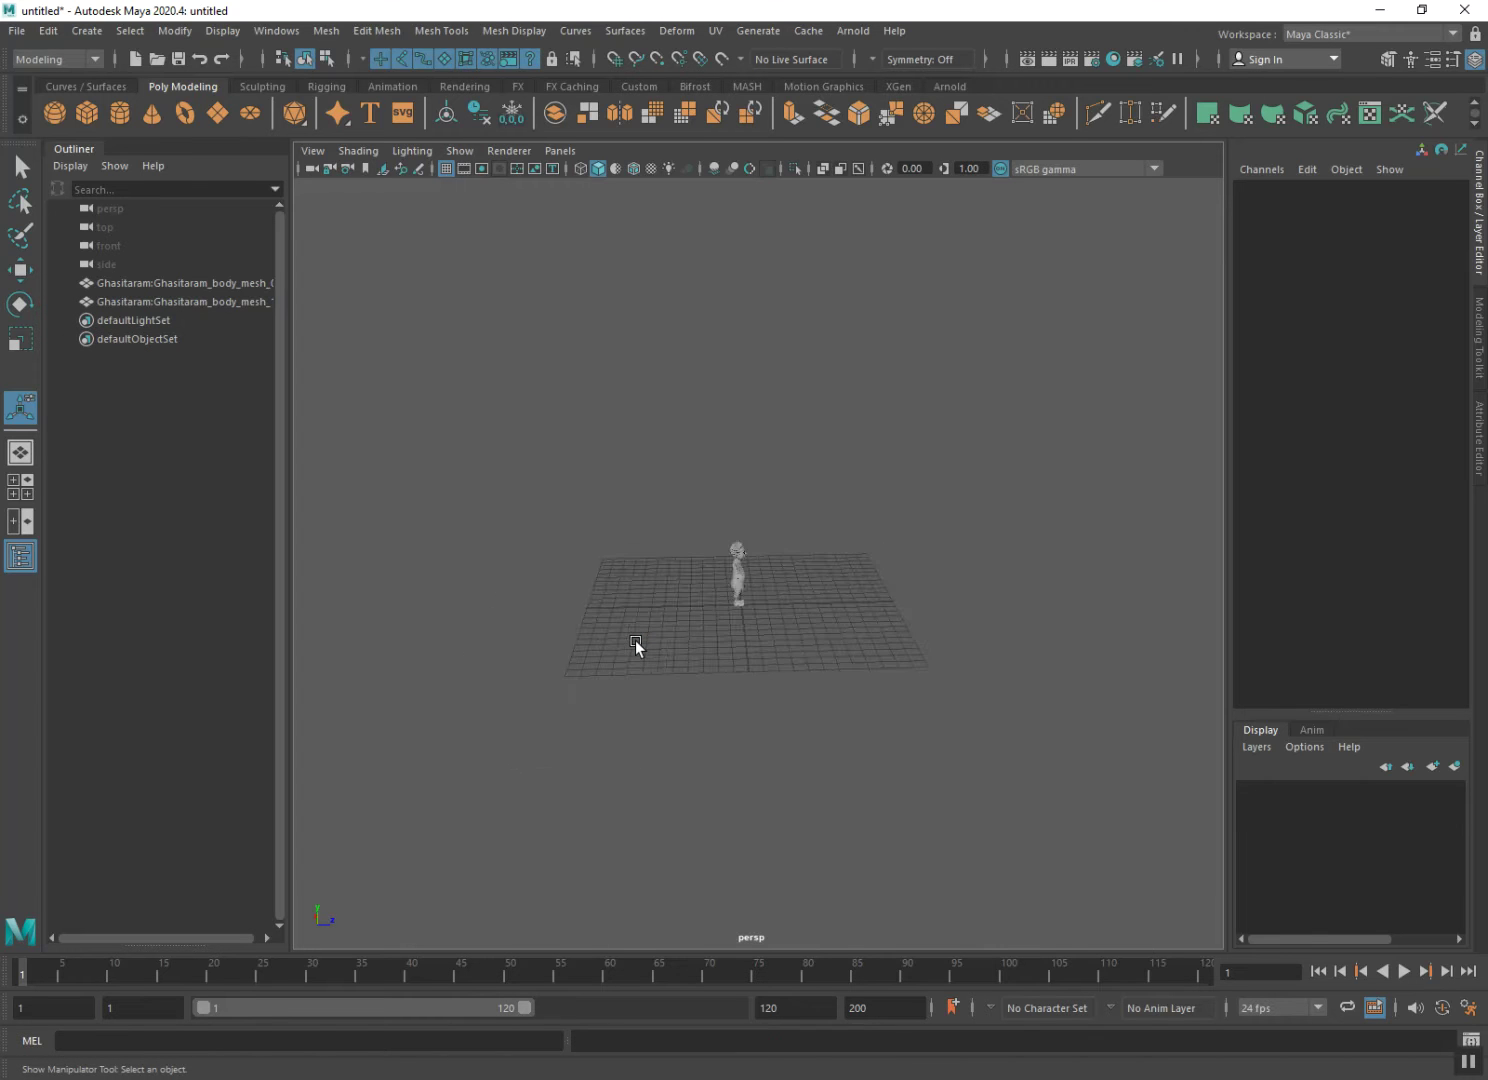
Create a new ghasitaram folder inside D:\new final\rigged character.
{"action": "scroll", "coordinate": [635, 640], "scroll_direction": "up", "scroll_amount": 10}
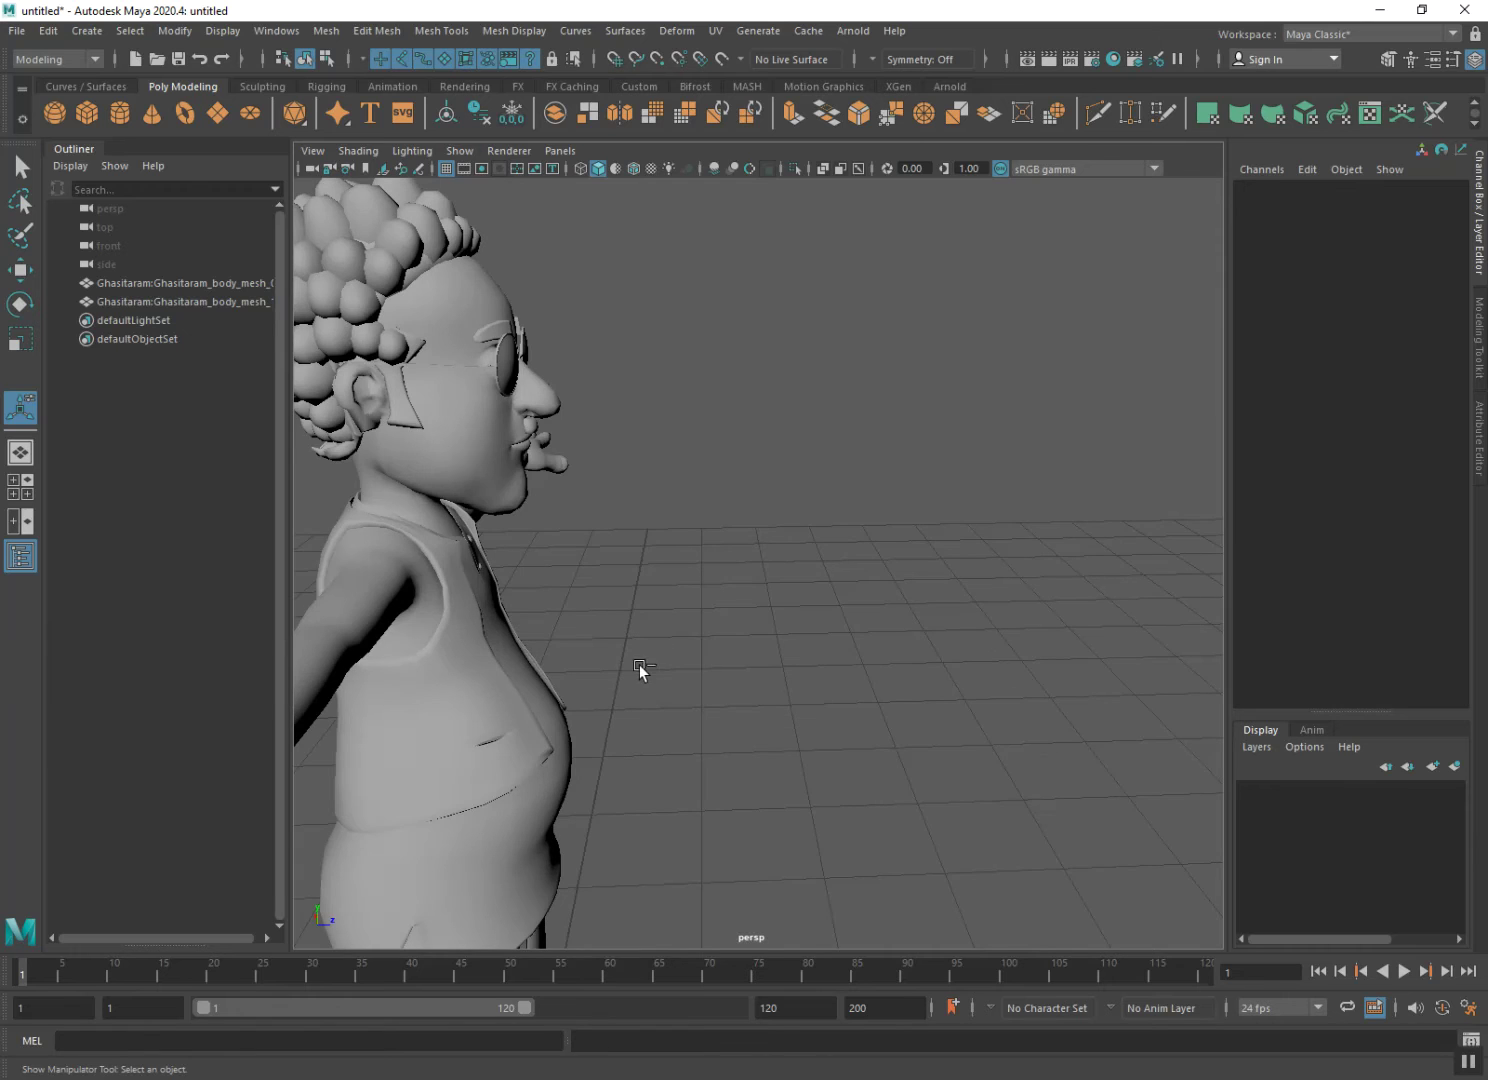
{"action": "key", "text": "ctrl+s"}
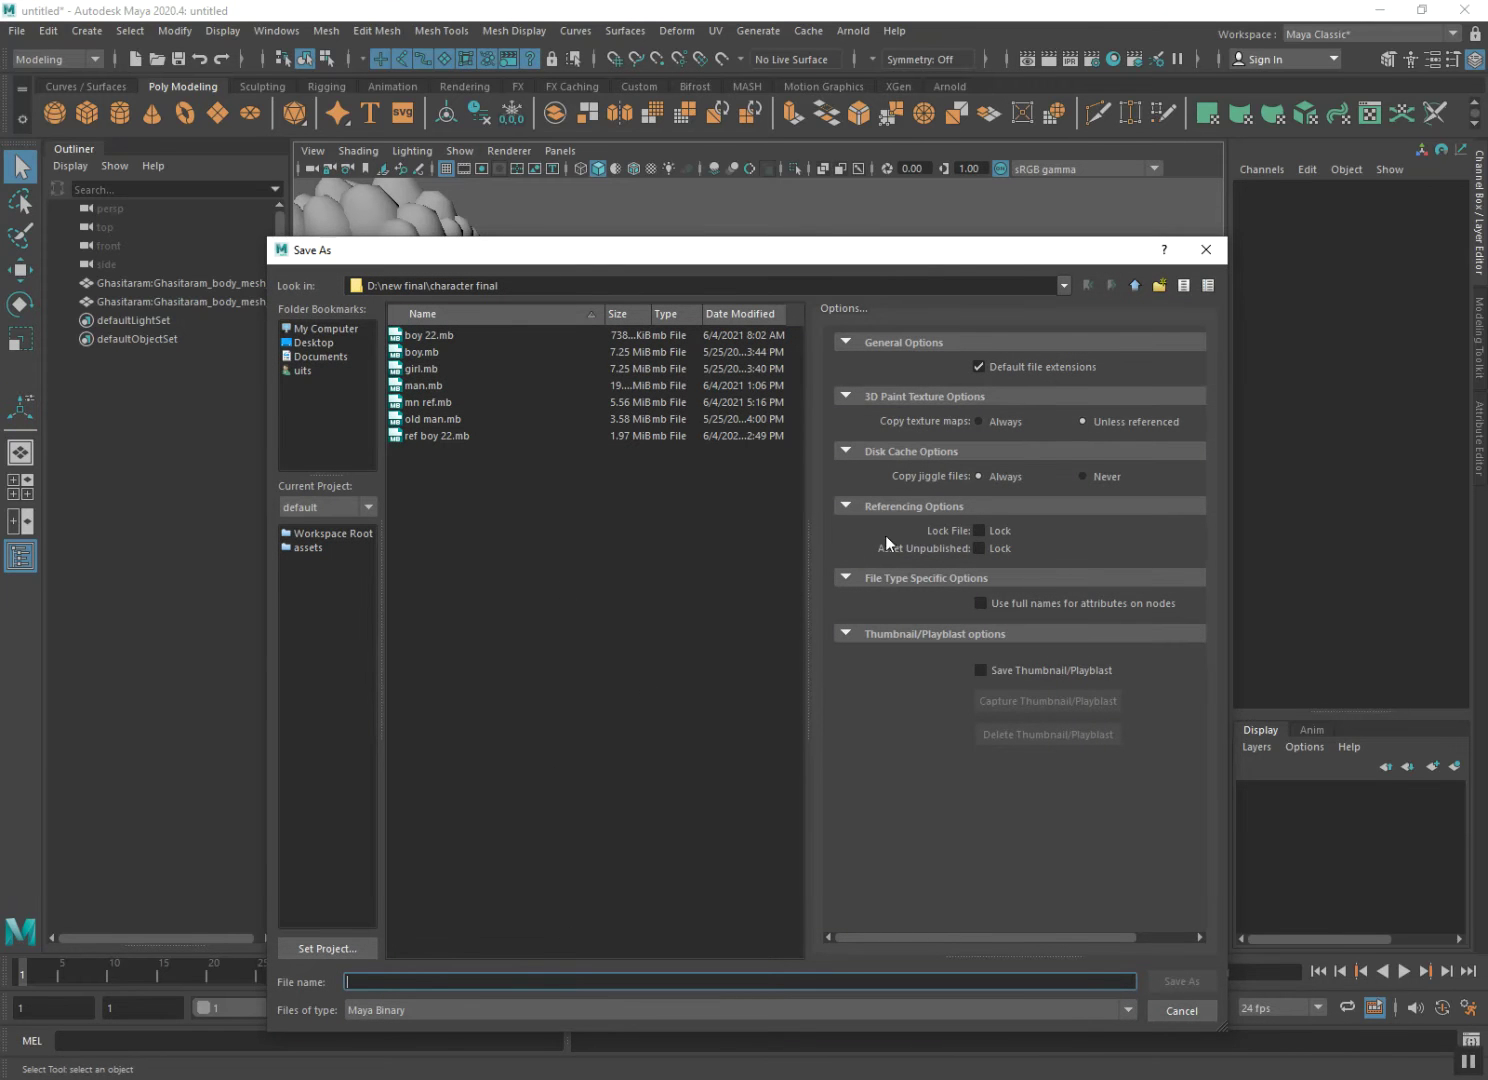
{"action": "left_click", "coordinate": [1133, 287]}
{"action": "double_click", "coordinate": [425, 487]}
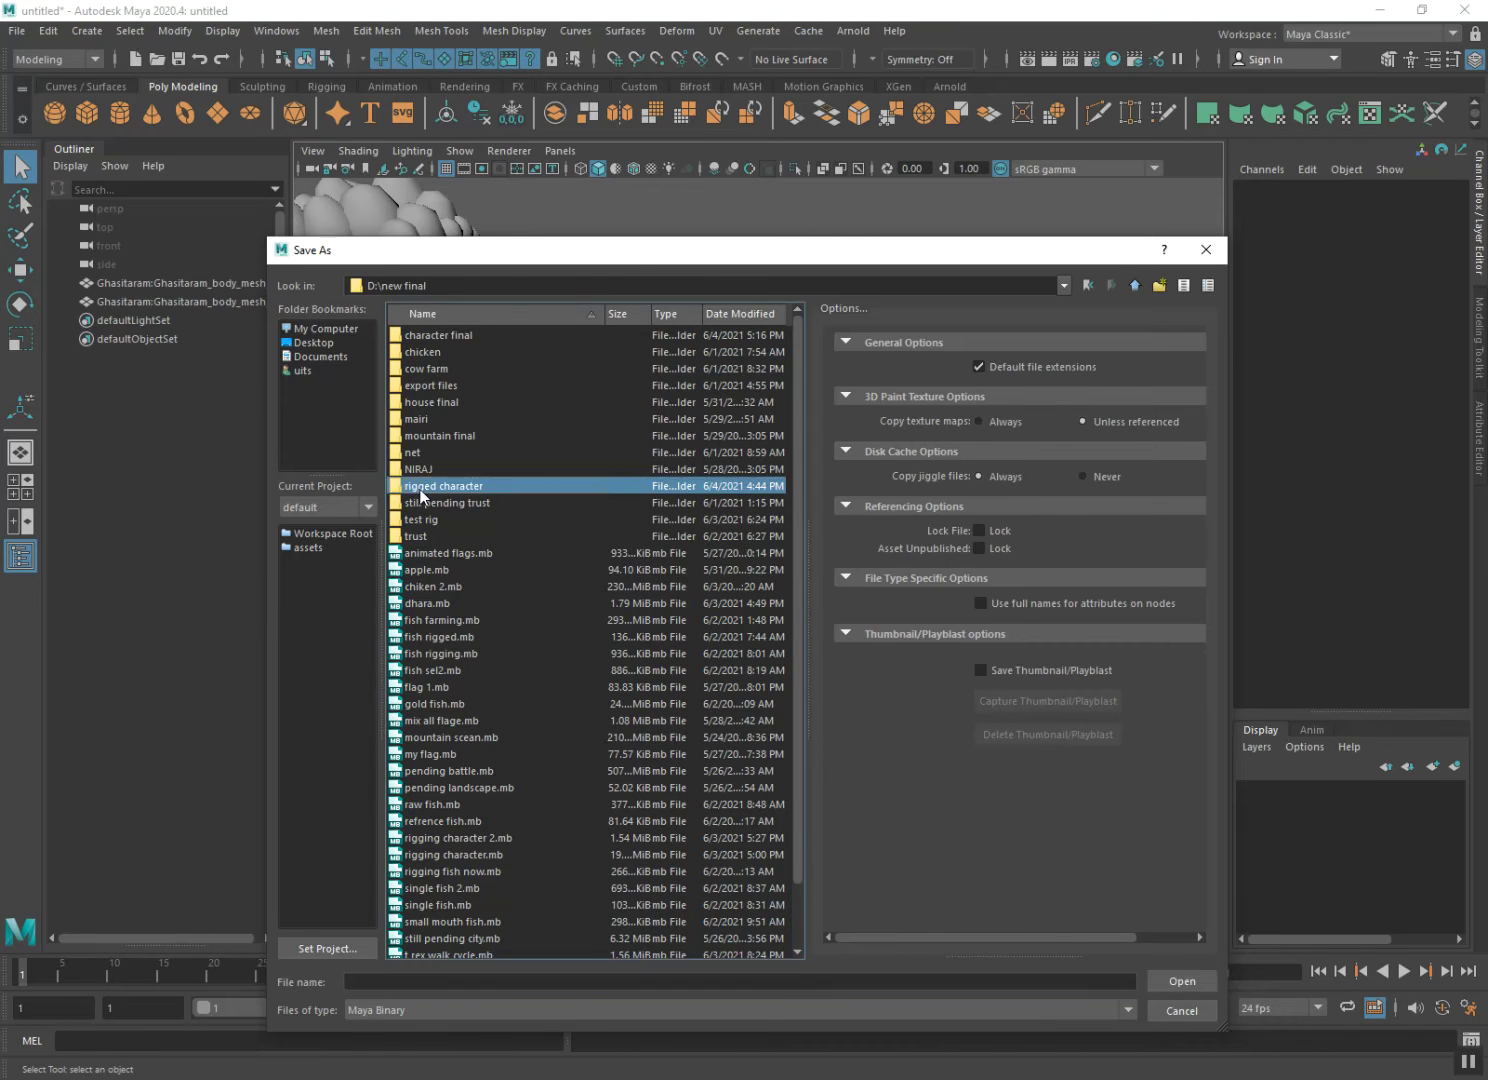
{"action": "left_click", "coordinate": [1134, 287]}
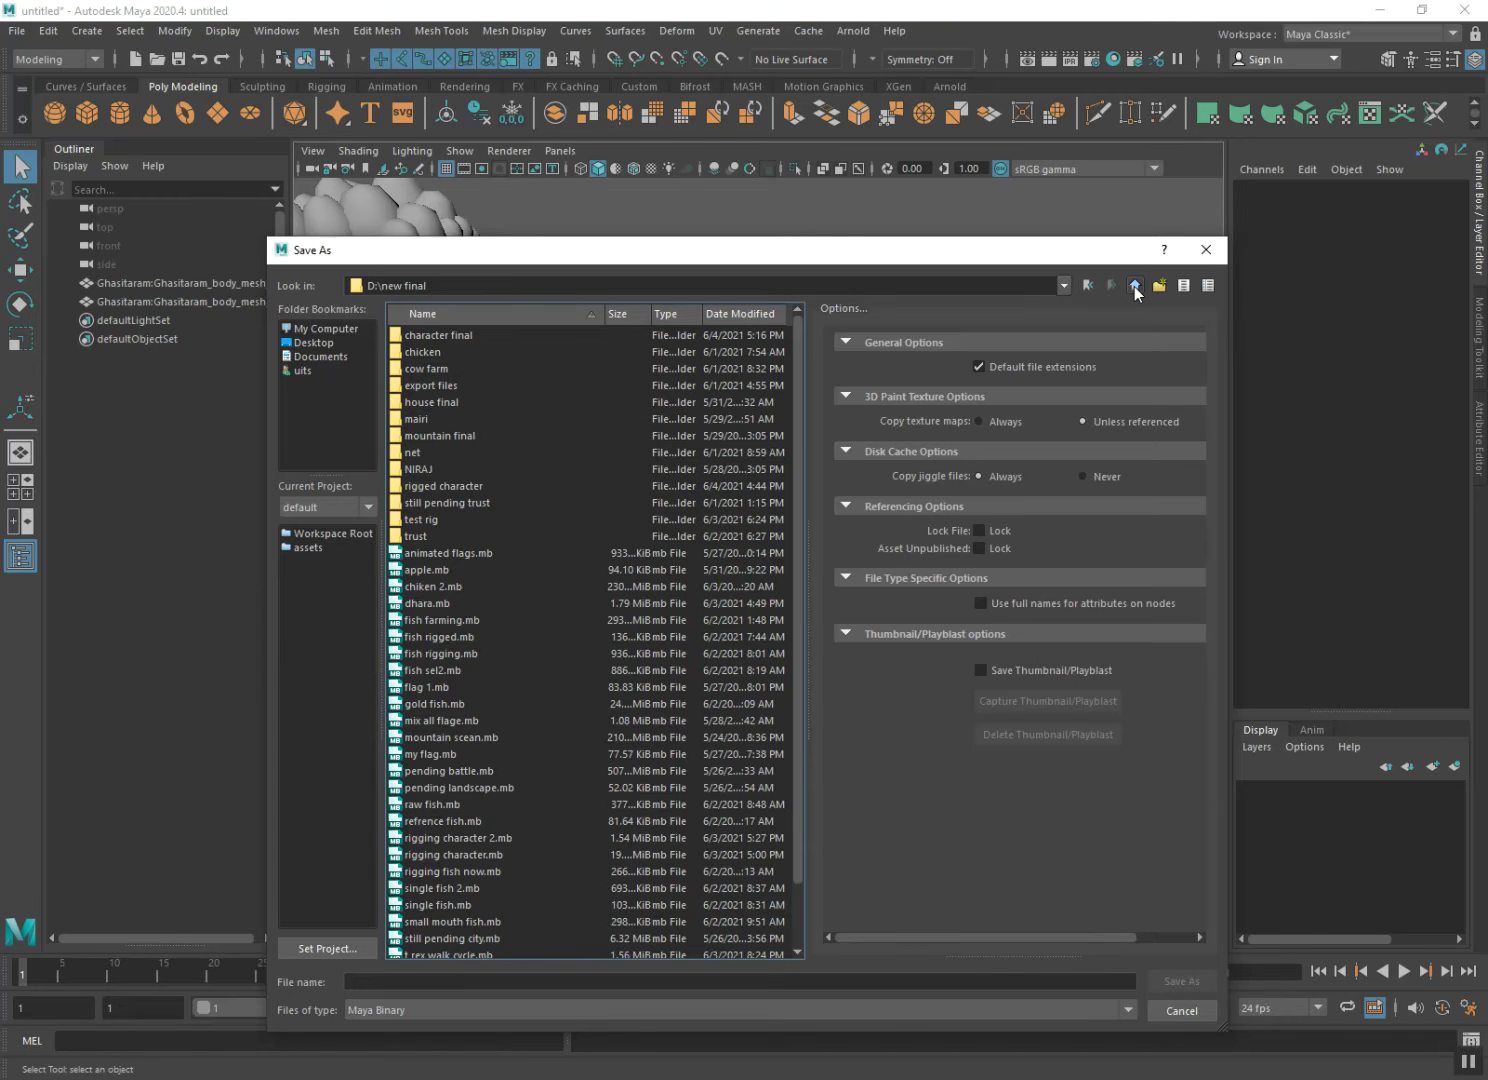
{"action": "left_click", "coordinate": [1091, 285]}
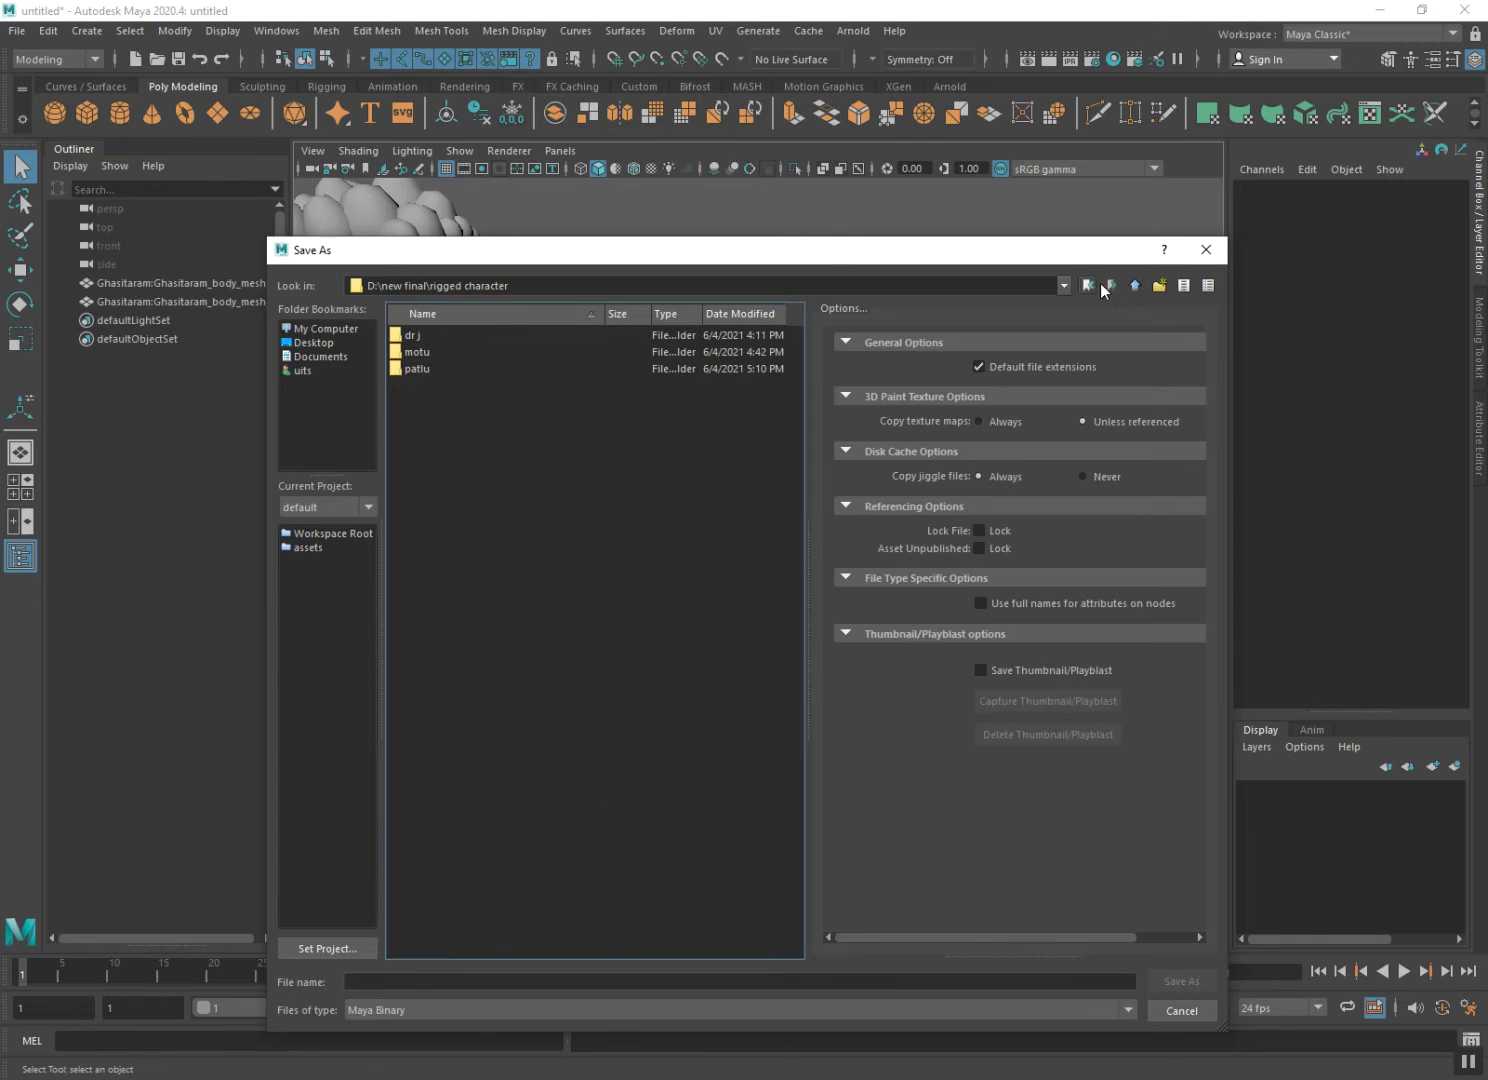
{"action": "left_click", "coordinate": [1163, 287]}
{"action": "type", "text": "ghasitara"}
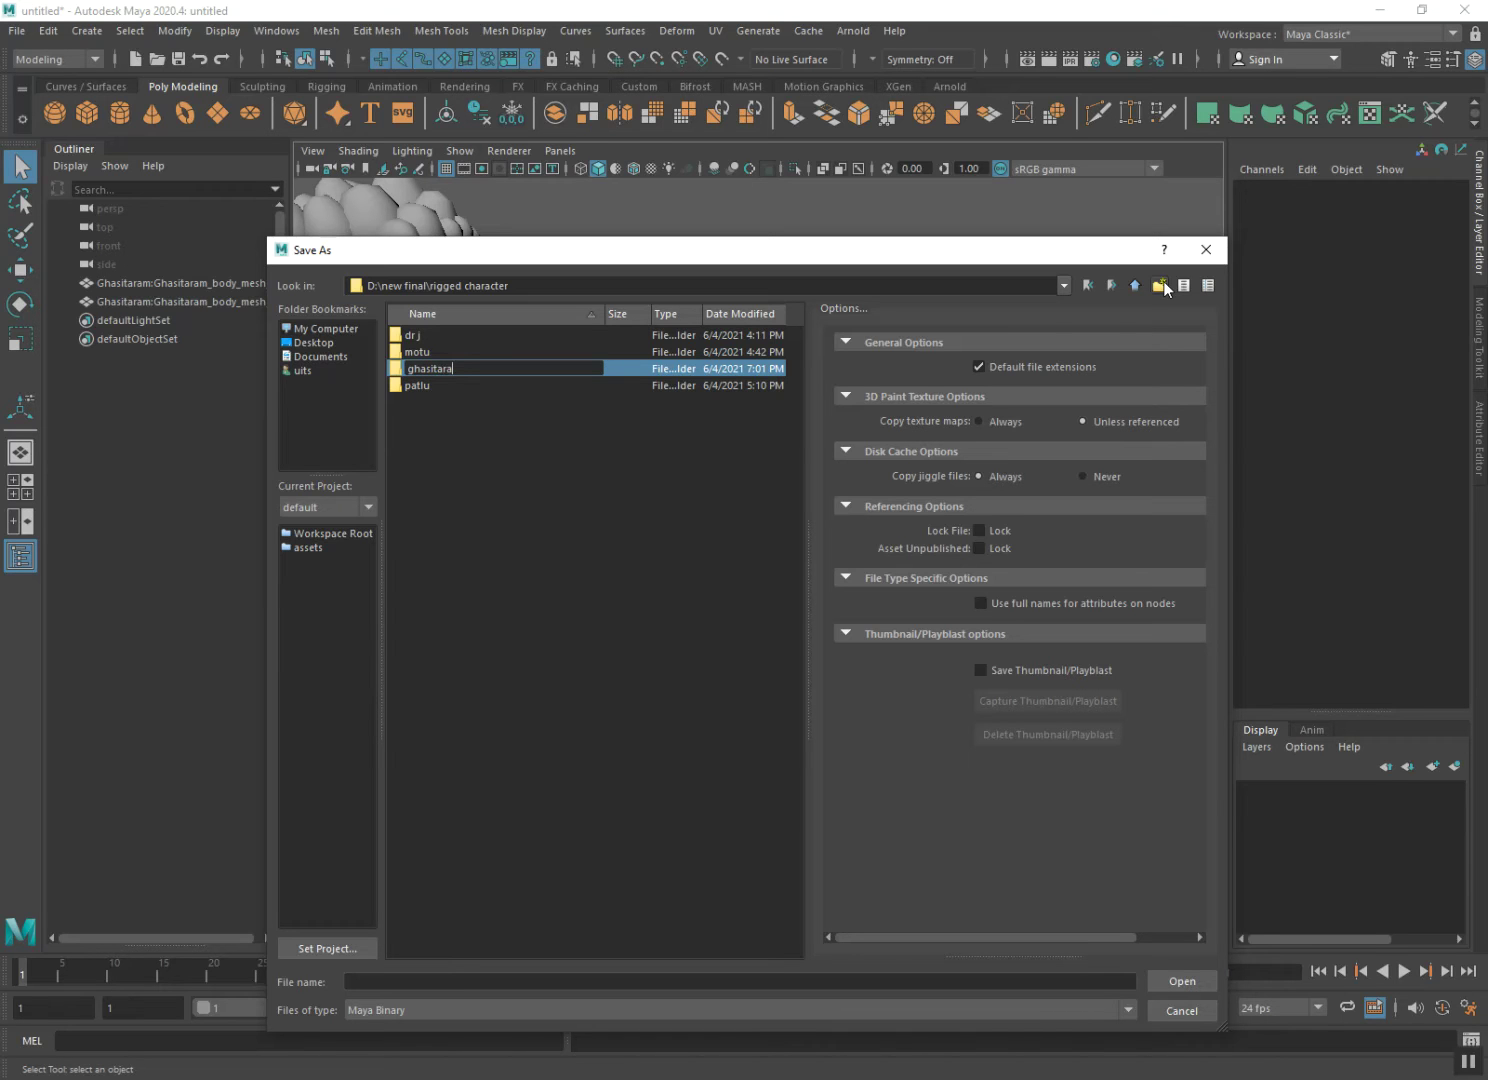
{"action": "type", "text": "m"}
{"action": "key", "text": "Return"}
{"action": "key", "text": "Return"}
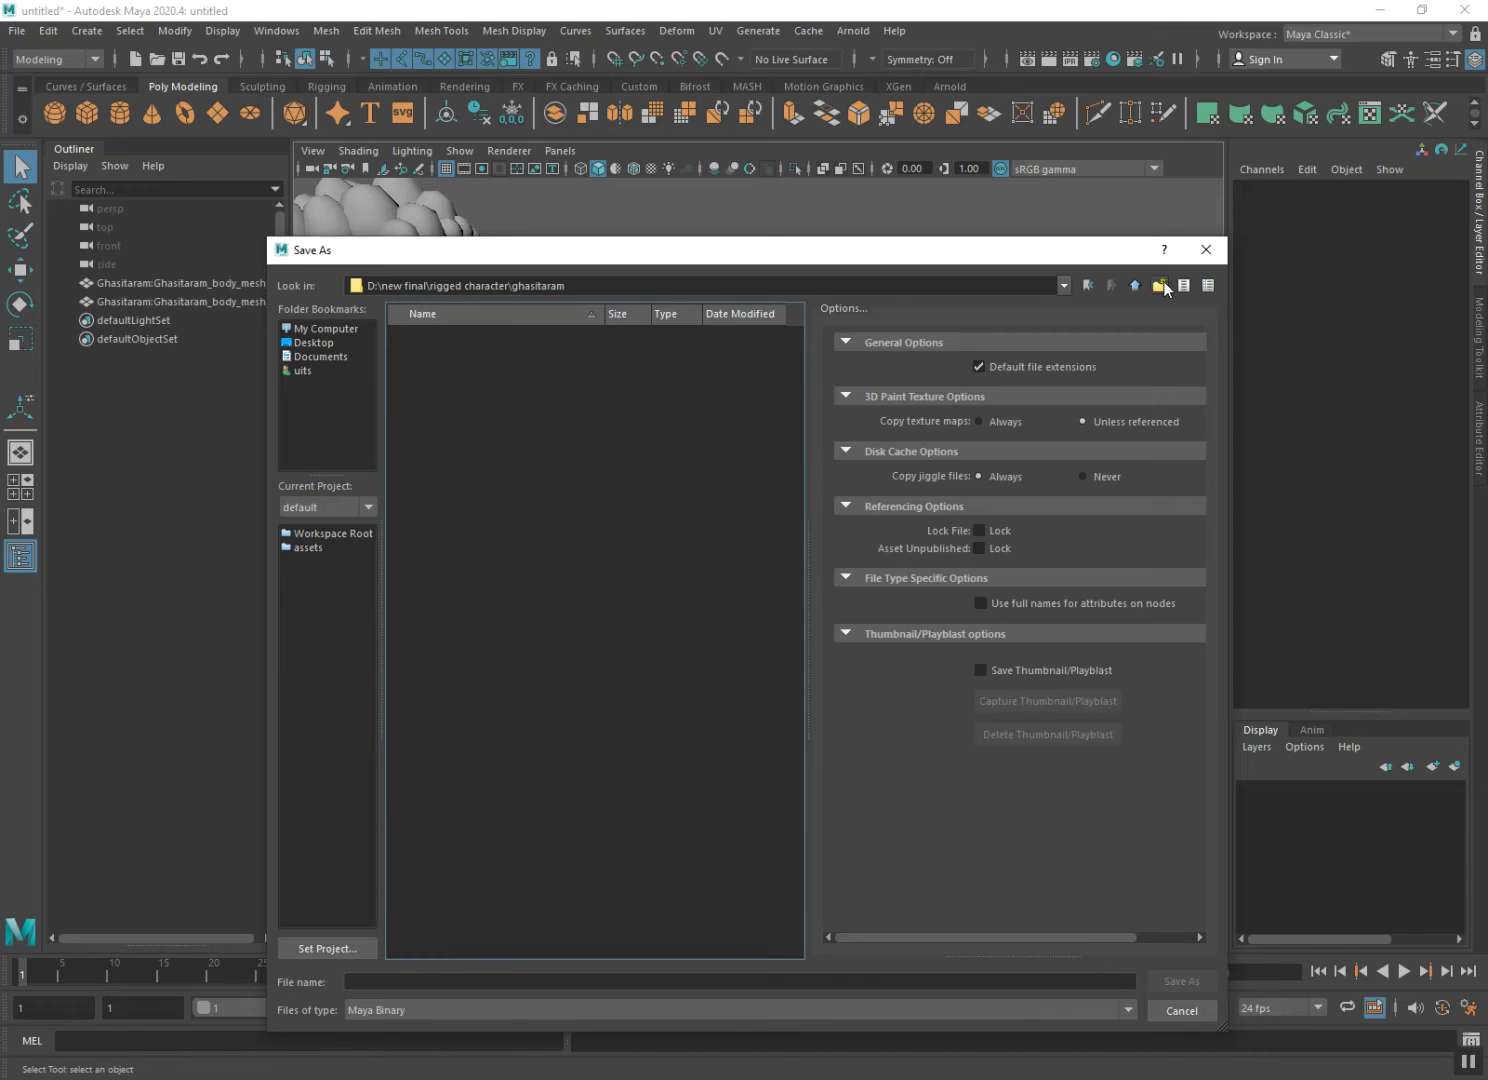
Save the scene in that folder as ghasitaram.mb.
{"action": "left_click", "coordinate": [734, 980]}
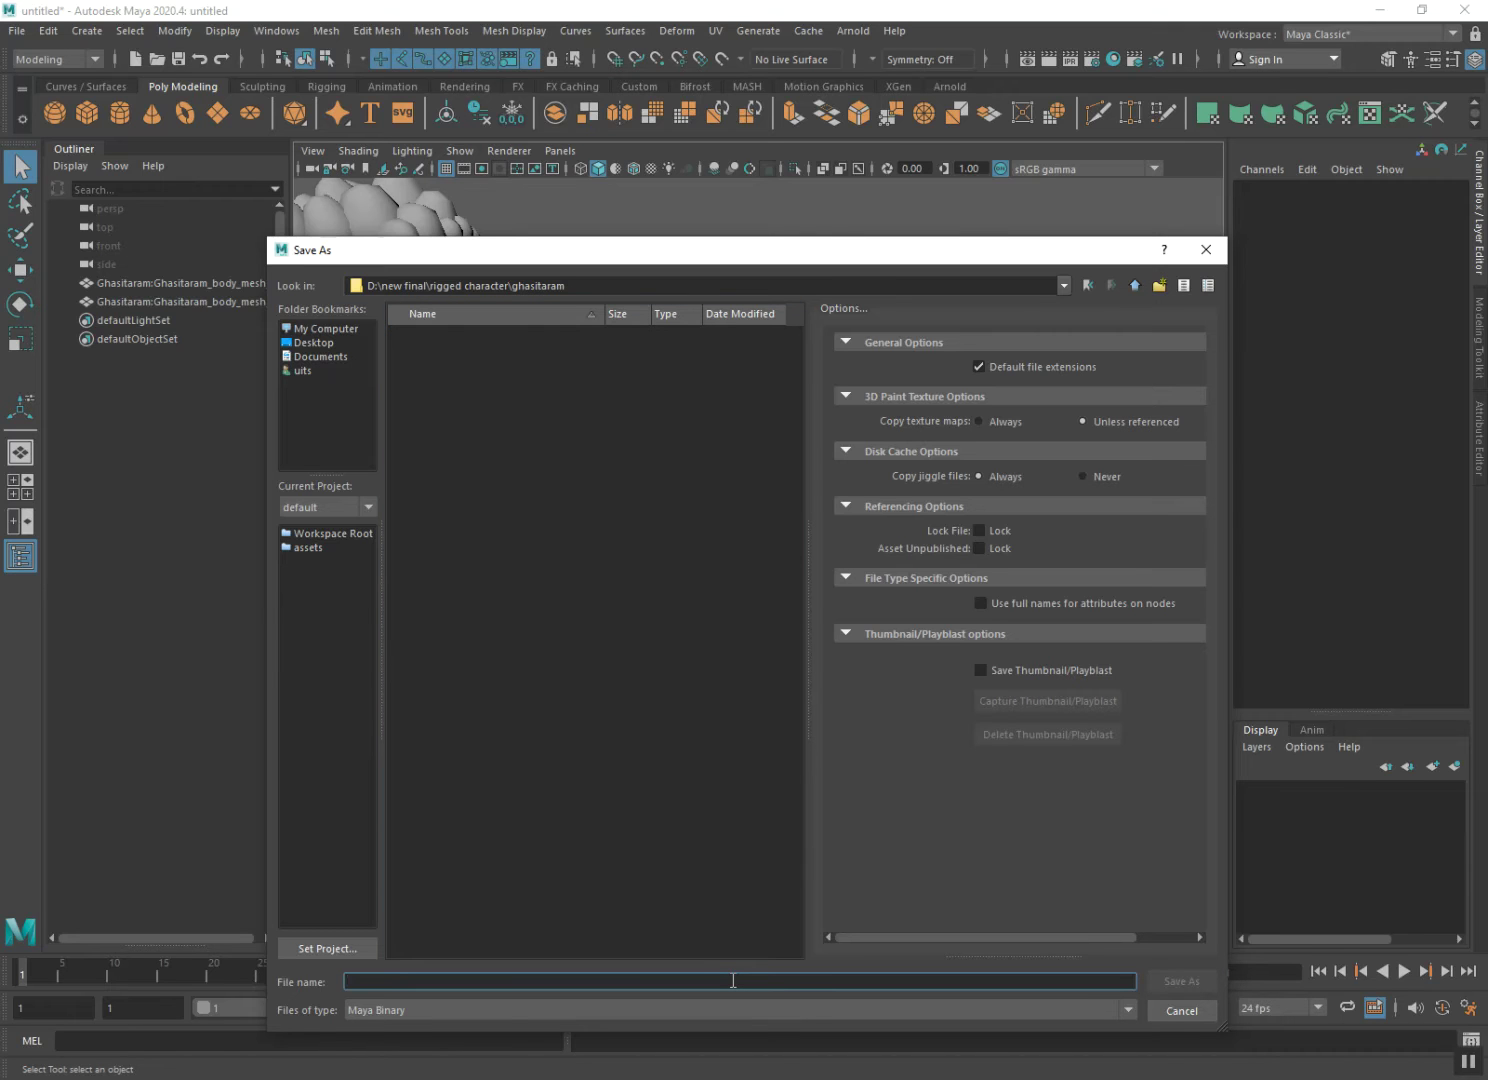
{"action": "type", "text": "ghasitaram"}
{"action": "key", "text": "Return"}
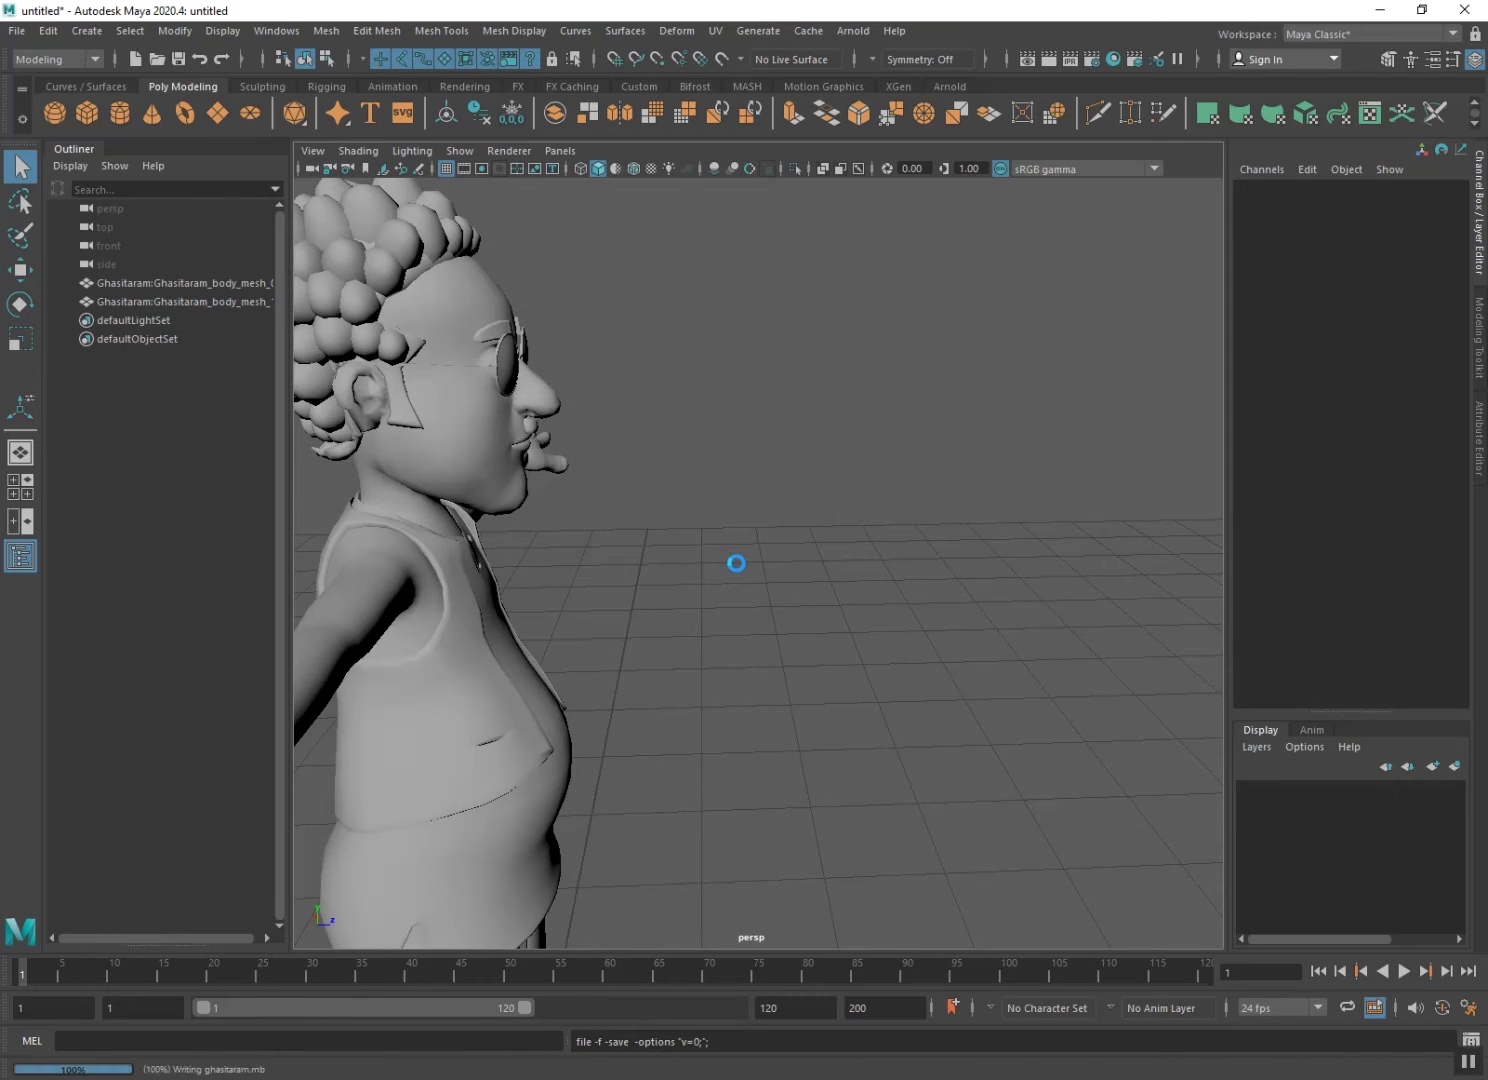
{"action": "key", "text": "t"}
{"action": "scroll", "coordinate": [736, 563], "scroll_direction": "down", "scroll_amount": 3}
Turn on textured shaded display and select the character body mesh.
{"action": "mouse_move", "coordinate": [640, 658]}
{"action": "left_mouse_down", "text": "alt"}
{"action": "mouse_move", "coordinate": [617, 667]}
{"action": "mouse_move", "coordinate": [611, 654]}
{"action": "mouse_move", "coordinate": [662, 624]}
{"action": "left_mouse_up", "text": "alt"}
{"action": "scroll", "coordinate": [618, 667], "scroll_direction": "down", "scroll_amount": 3}
{"action": "scroll", "coordinate": [611, 655], "scroll_direction": "up", "scroll_amount": 2}
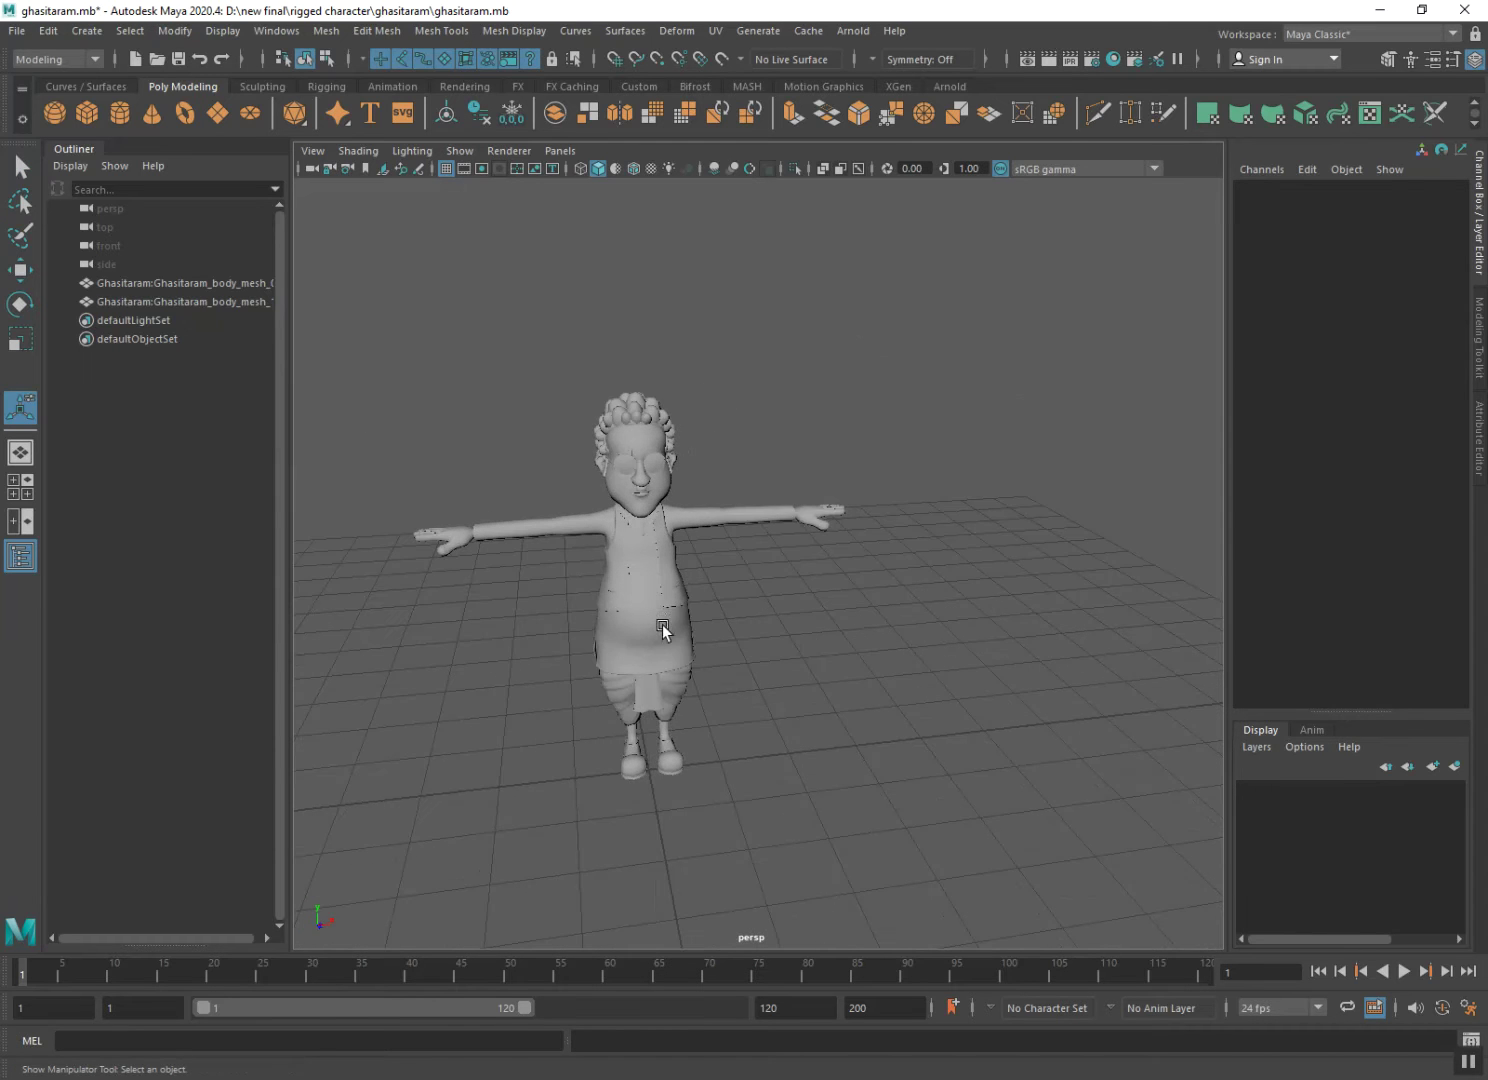
{"action": "left_click", "coordinate": [652, 591]}
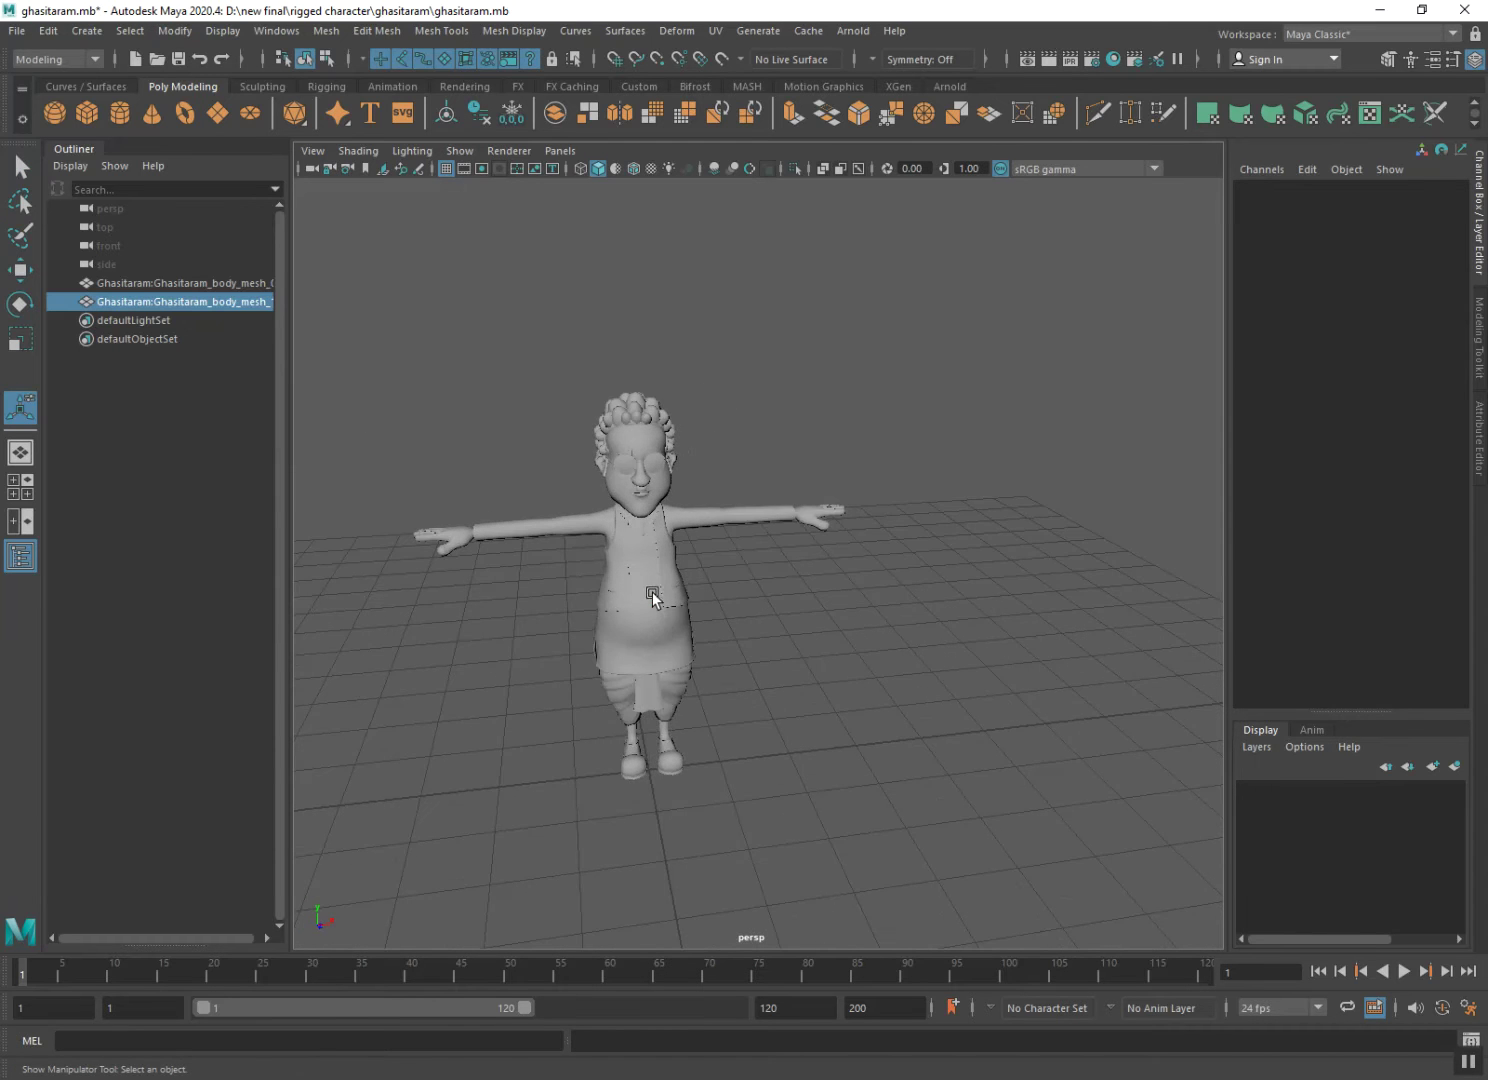
{"action": "left_click", "coordinate": [822, 726]}
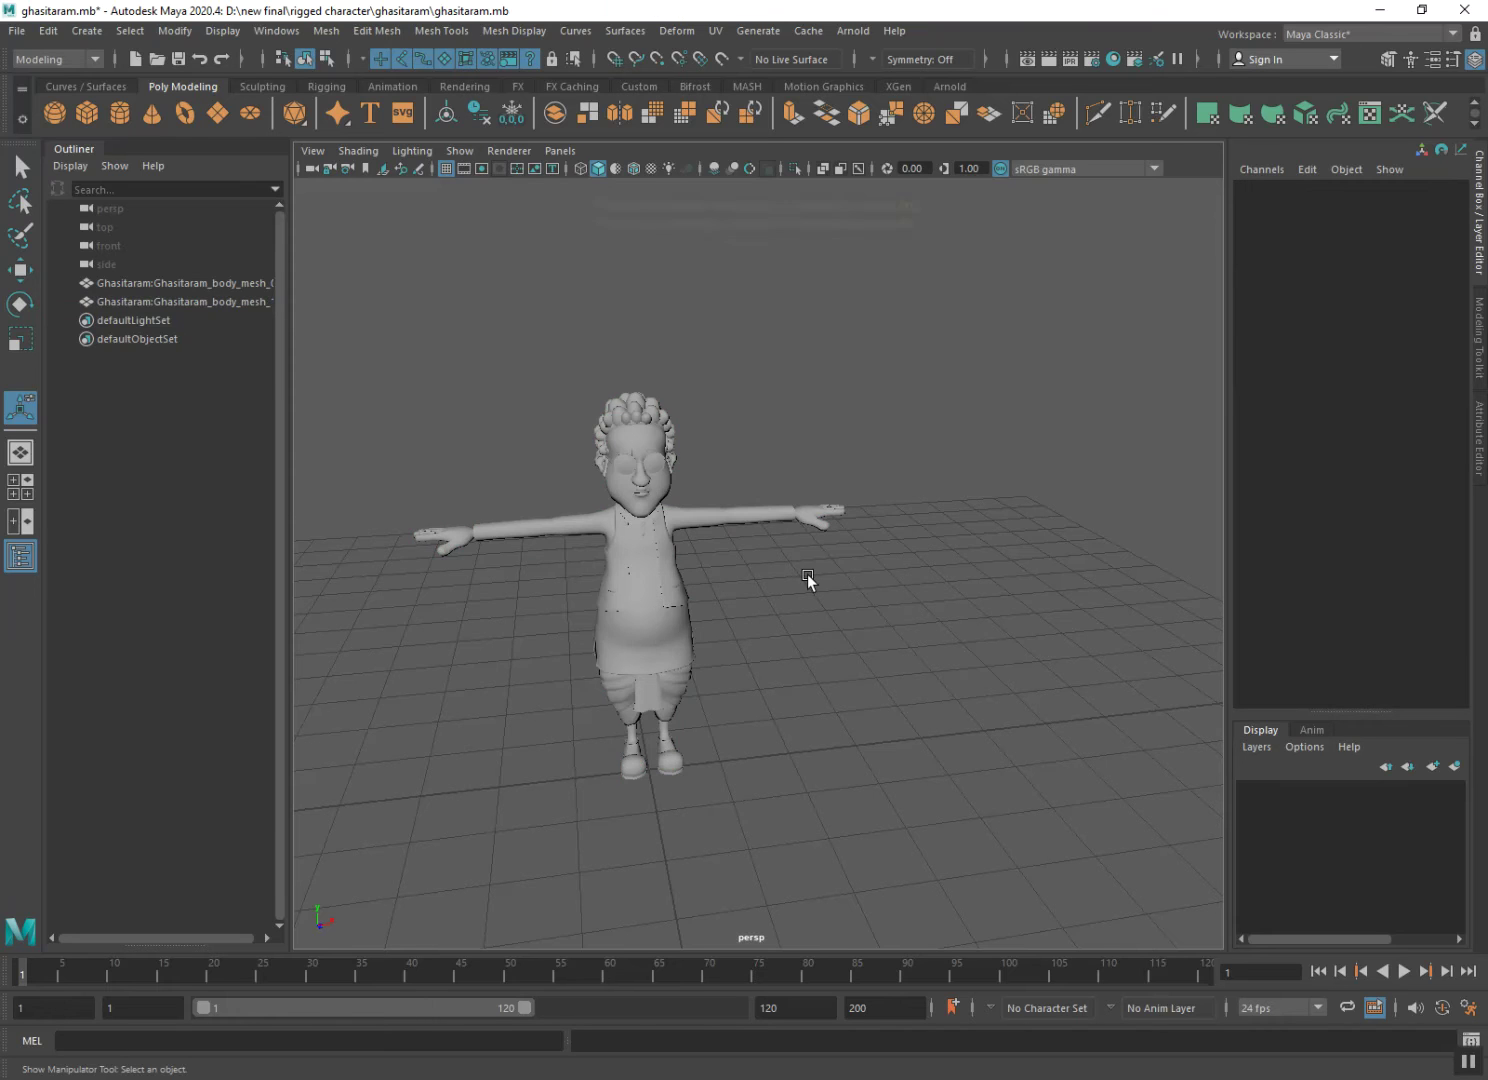
{"action": "key", "text": "6"}
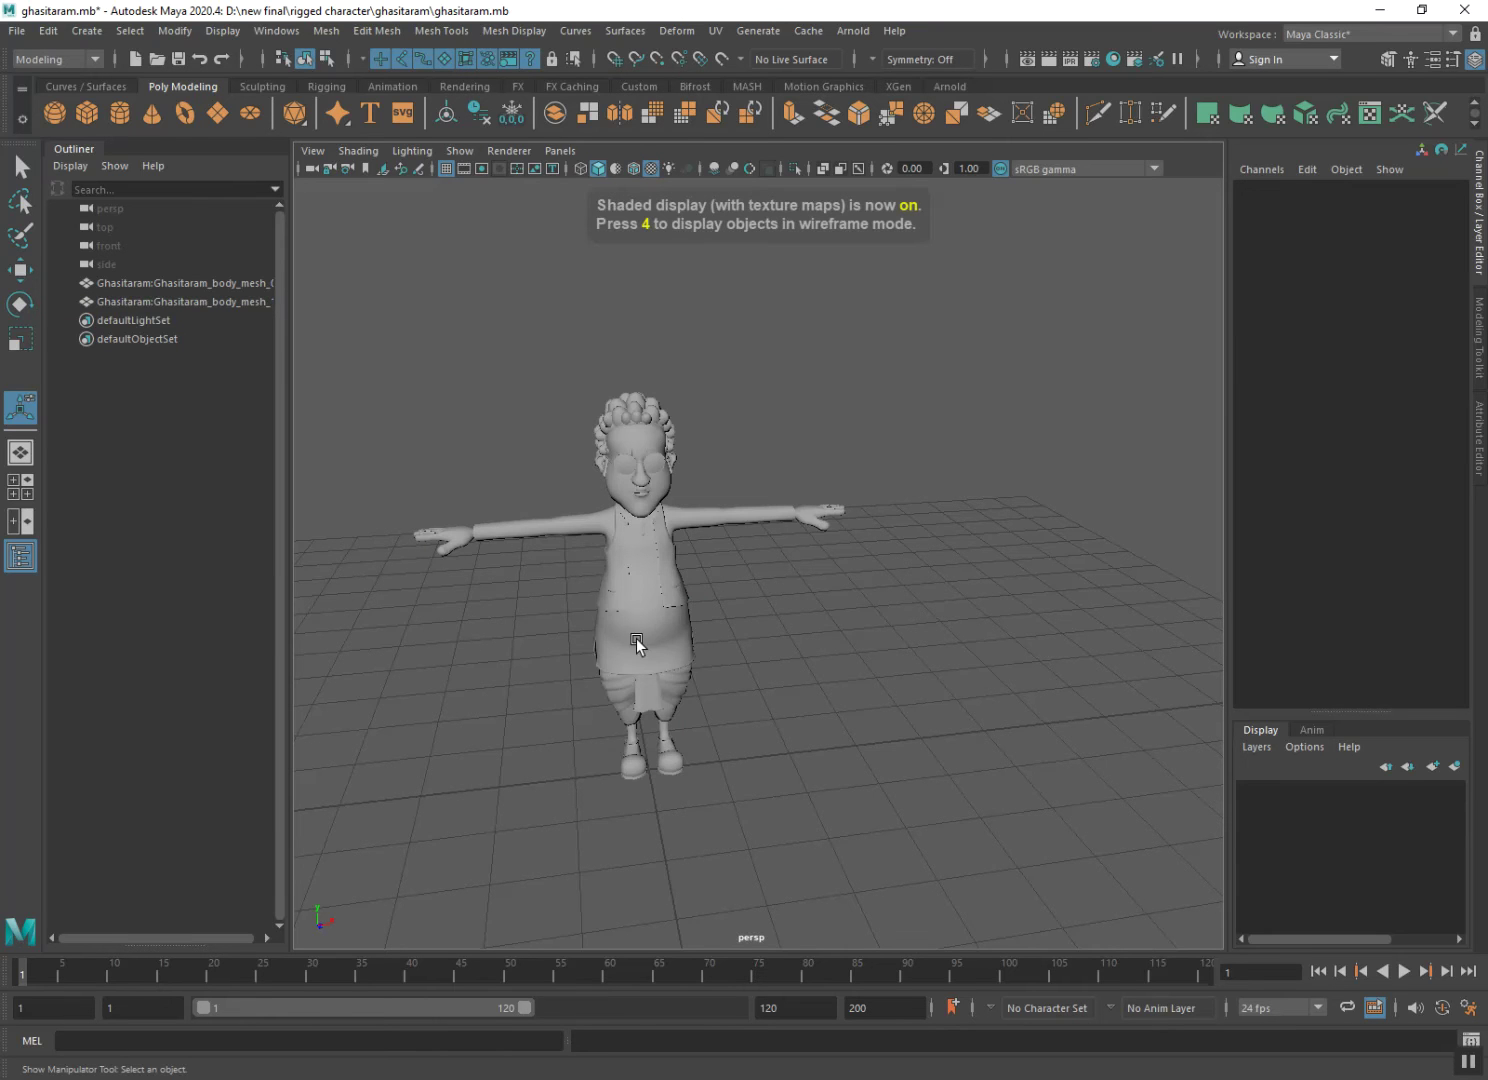
{"action": "scroll", "coordinate": [640, 606], "scroll_direction": "up", "scroll_amount": 2}
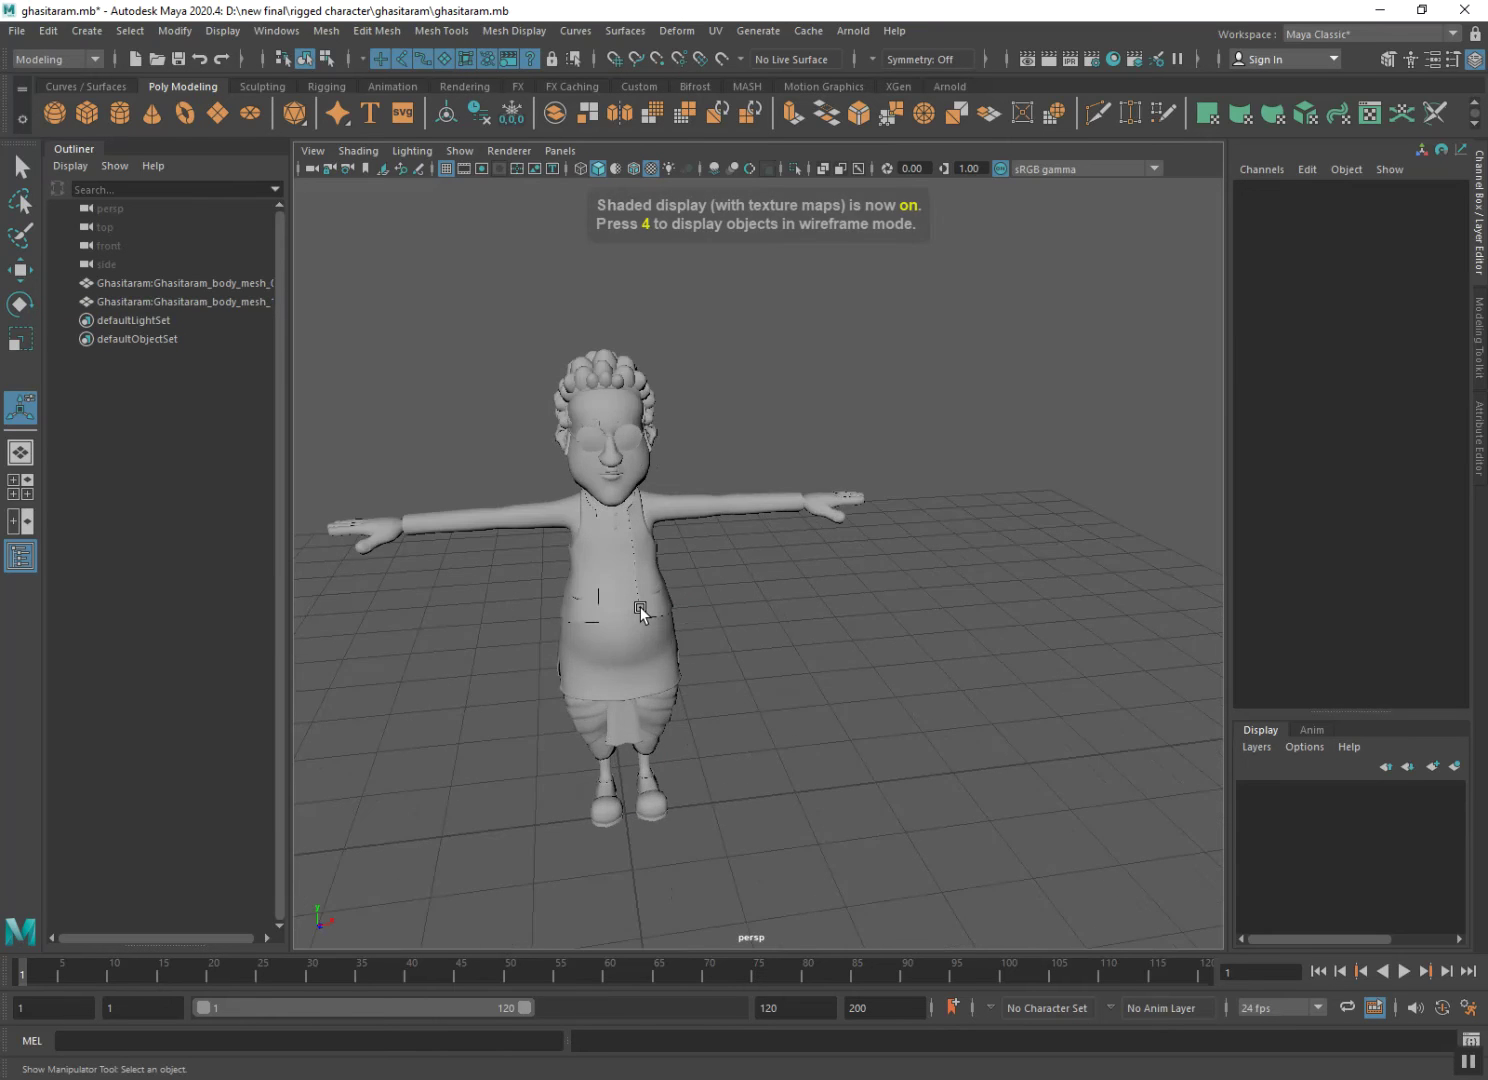
{"action": "left_click", "coordinate": [641, 606]}
{"action": "key", "text": "Delete"}
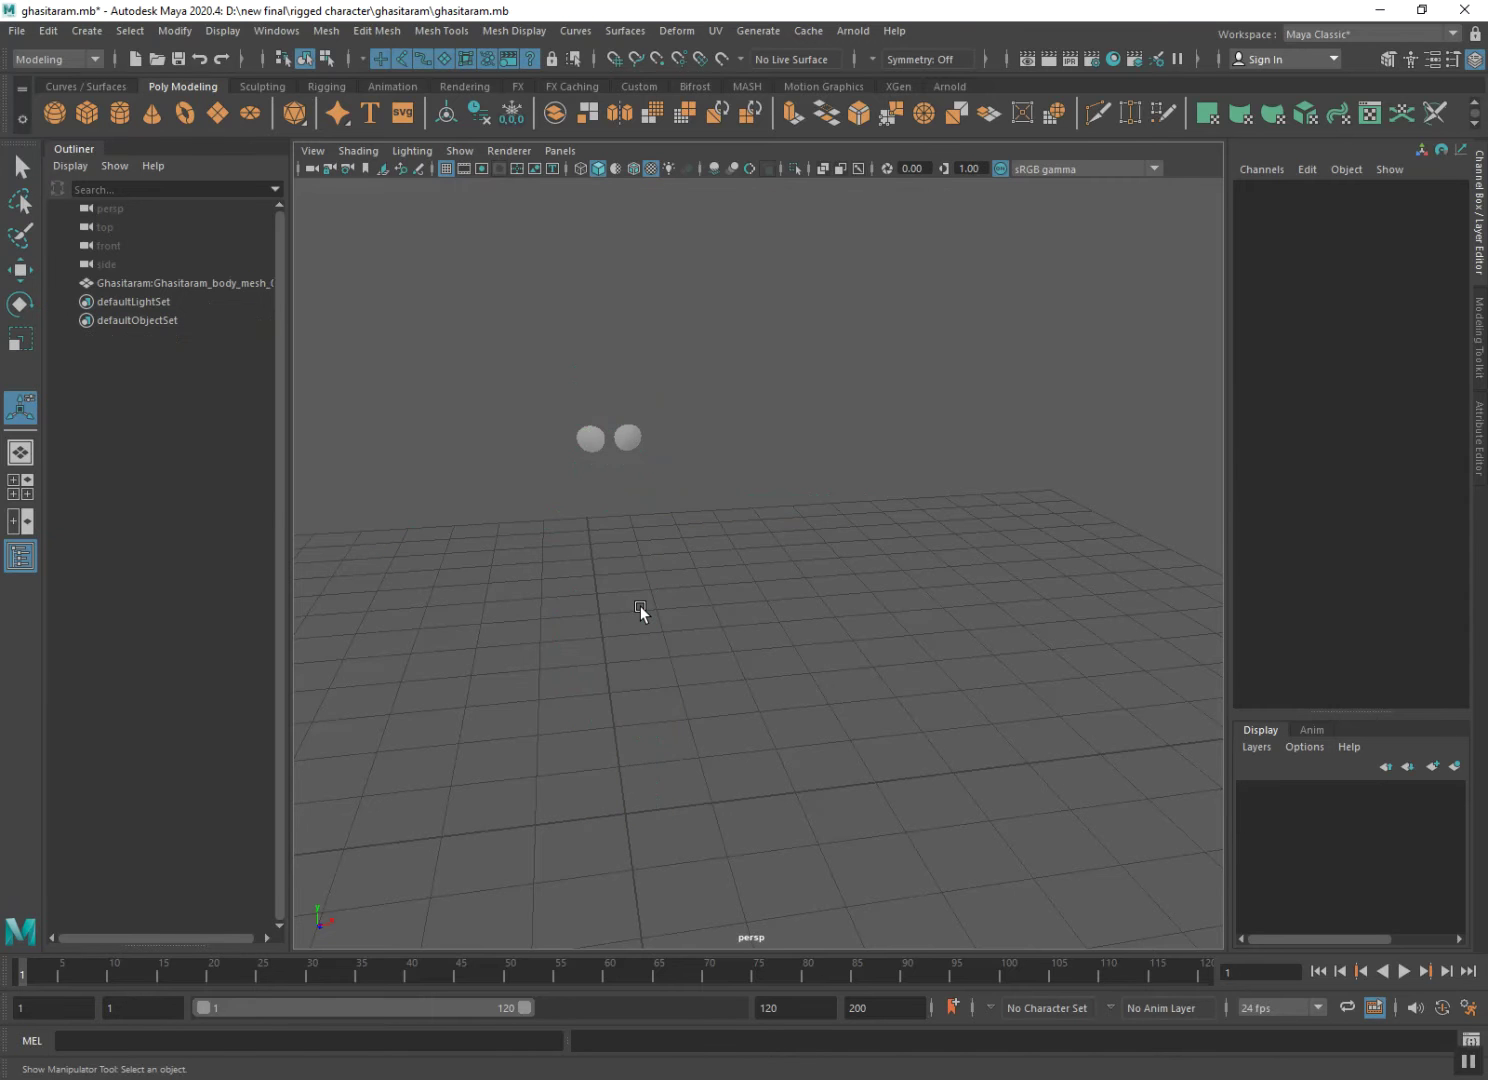
{"action": "key", "text": "ctrl+z"}
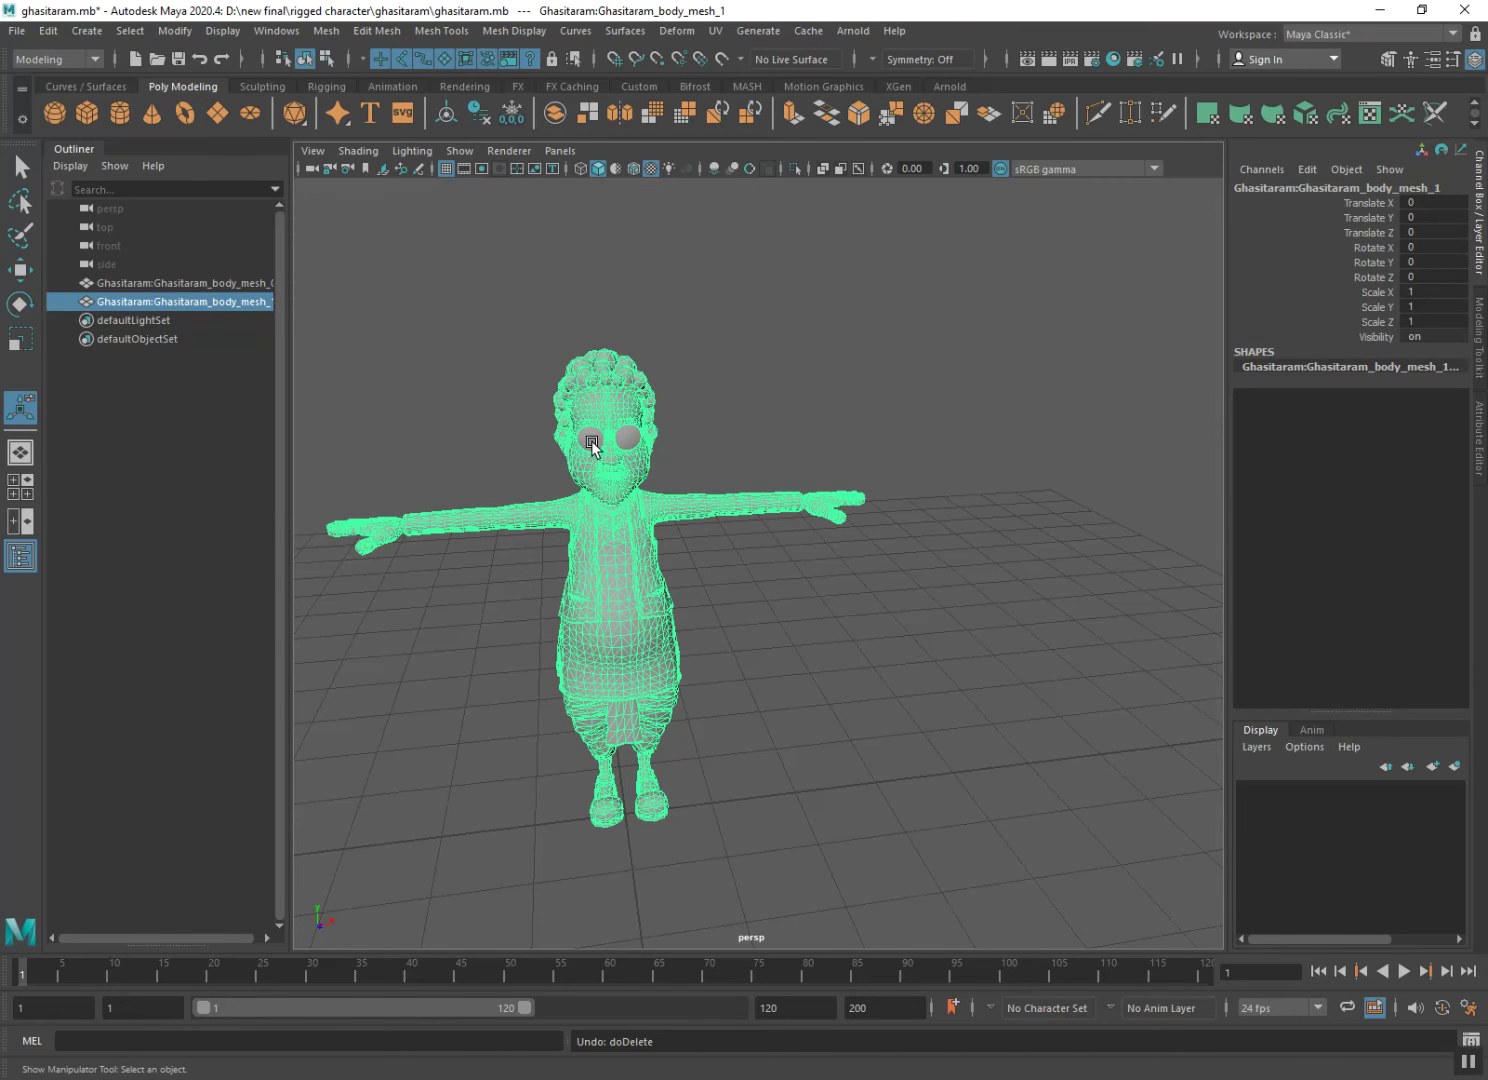
Assign a new Phong E material (phongE1) to the body and start mapping its Color.
{"action": "right_click", "coordinate": [606, 674]}
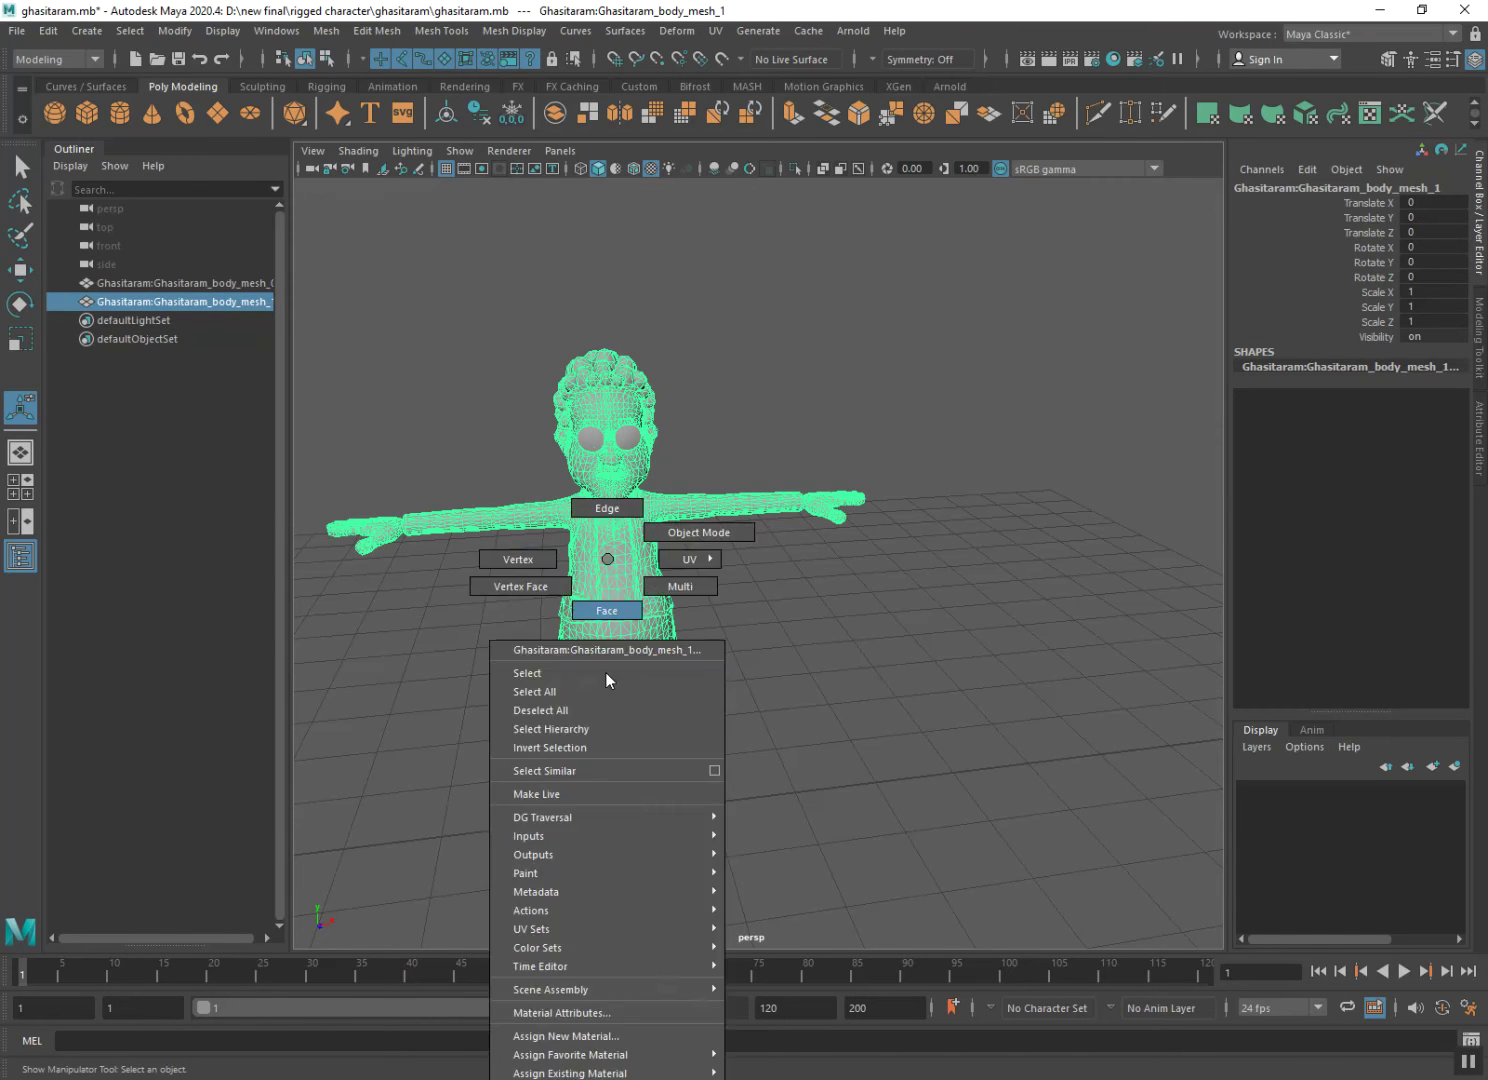
{"action": "left_click", "coordinate": [617, 1037]}
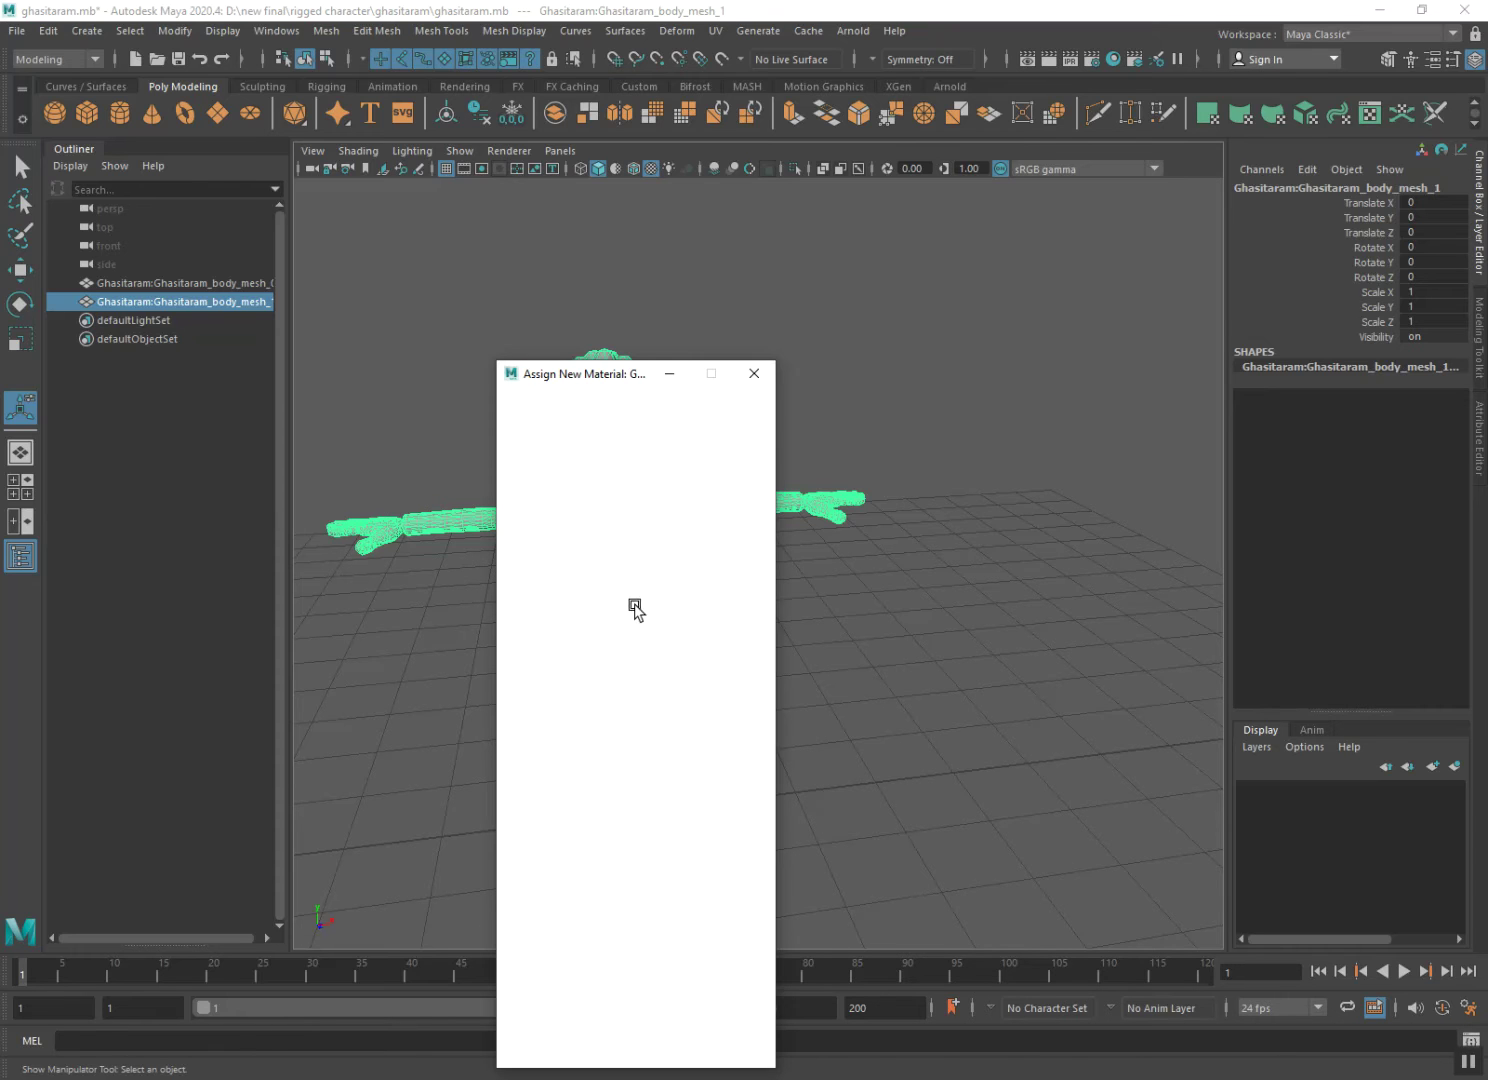
{"action": "left_click", "coordinate": [666, 569]}
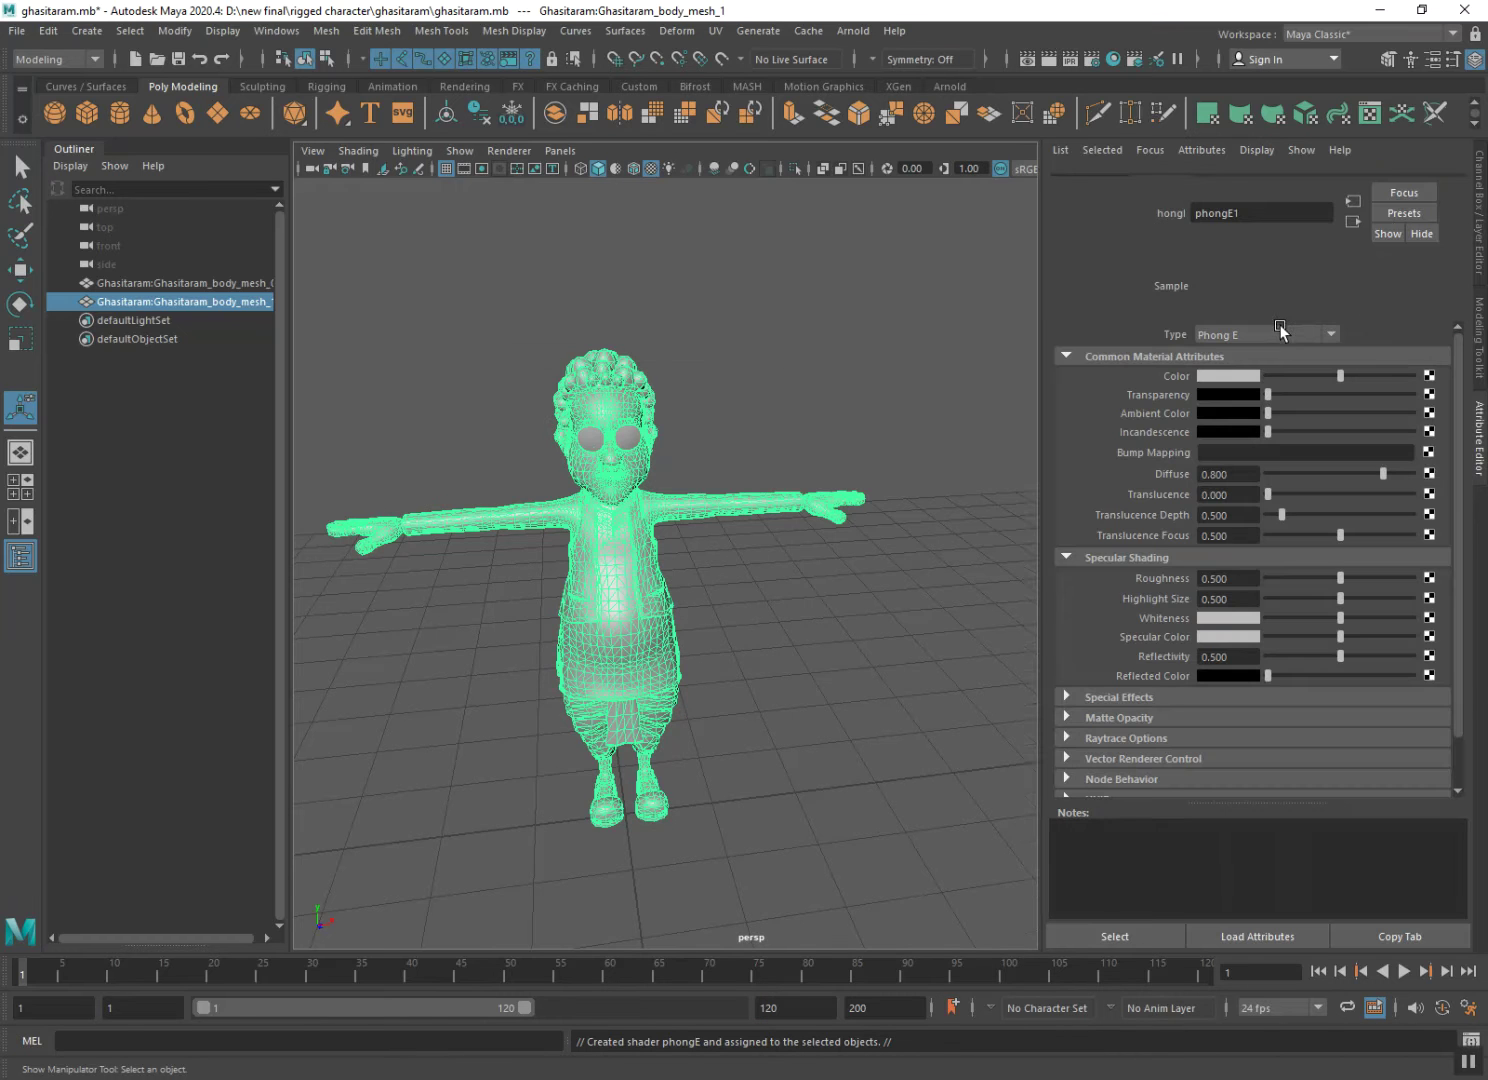
{"action": "left_click", "coordinate": [1434, 375]}
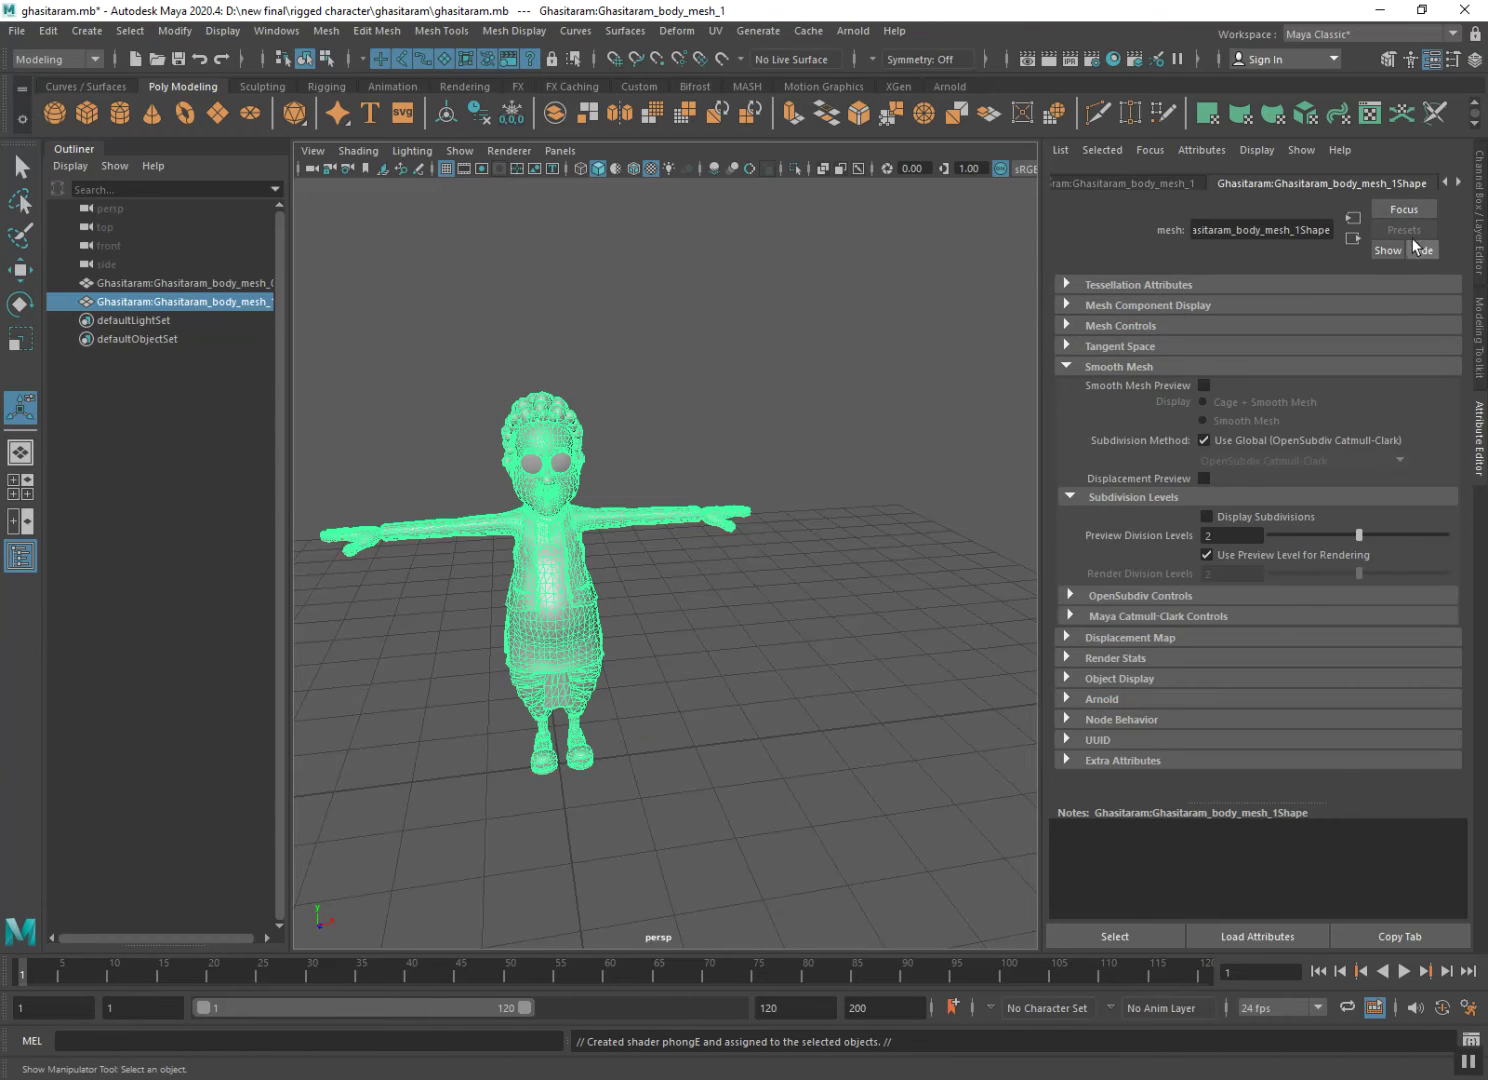
{"action": "left_click", "coordinate": [1378, 183]}
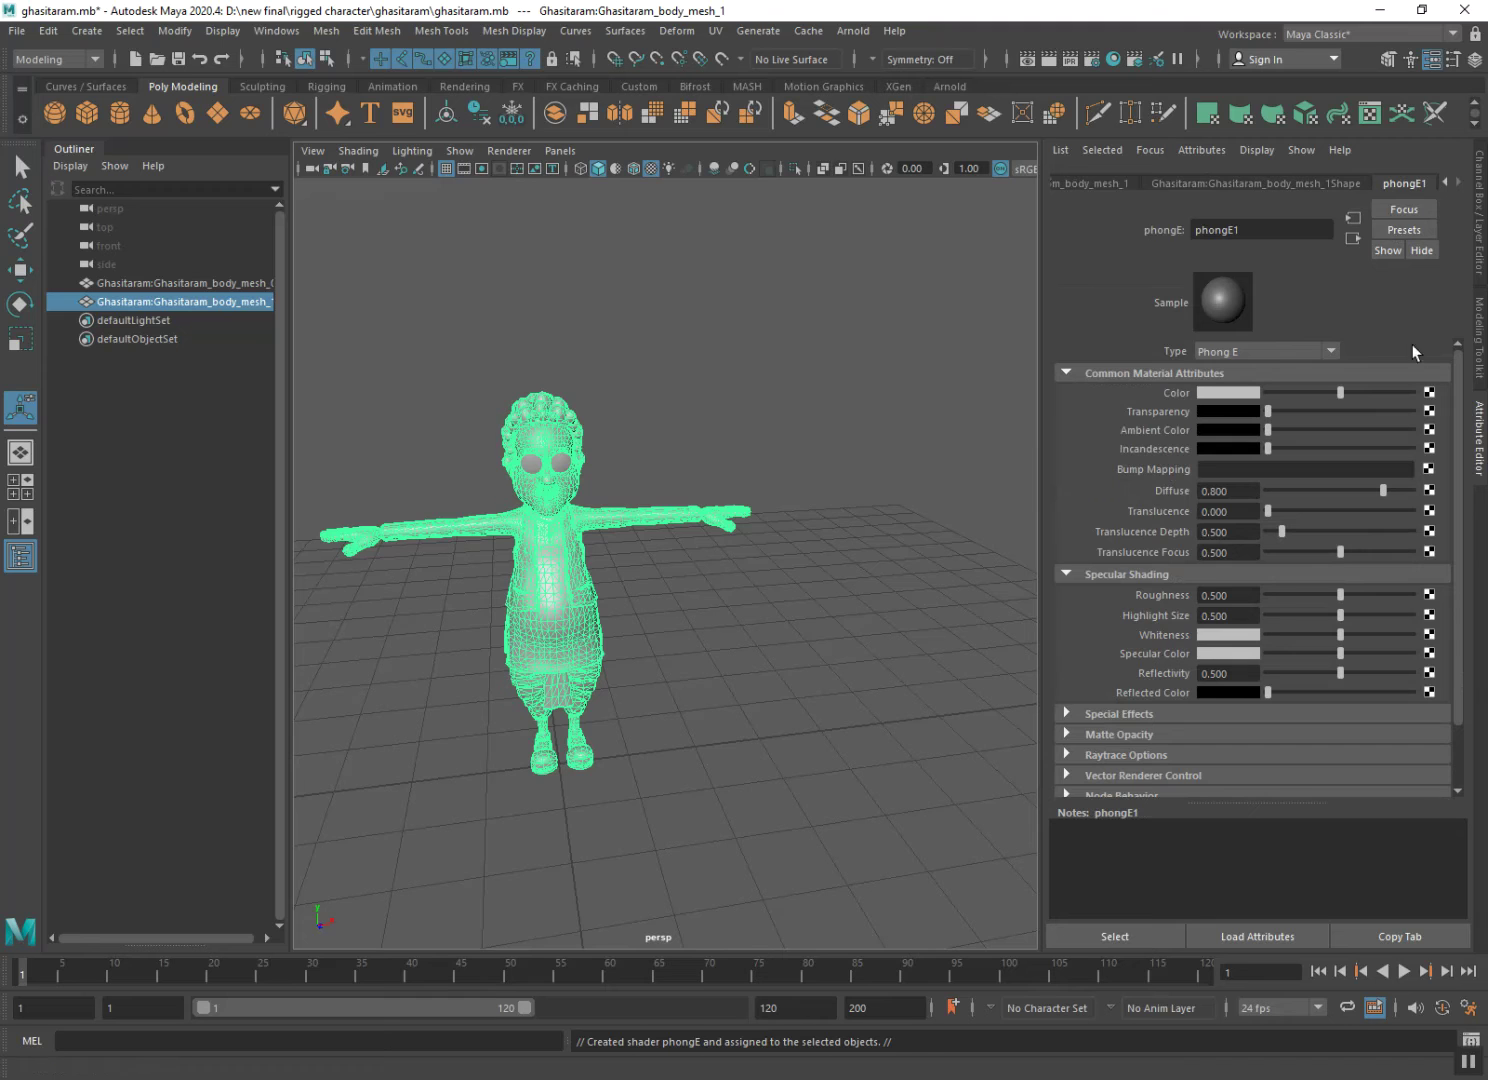
{"action": "left_click", "coordinate": [1429, 394]}
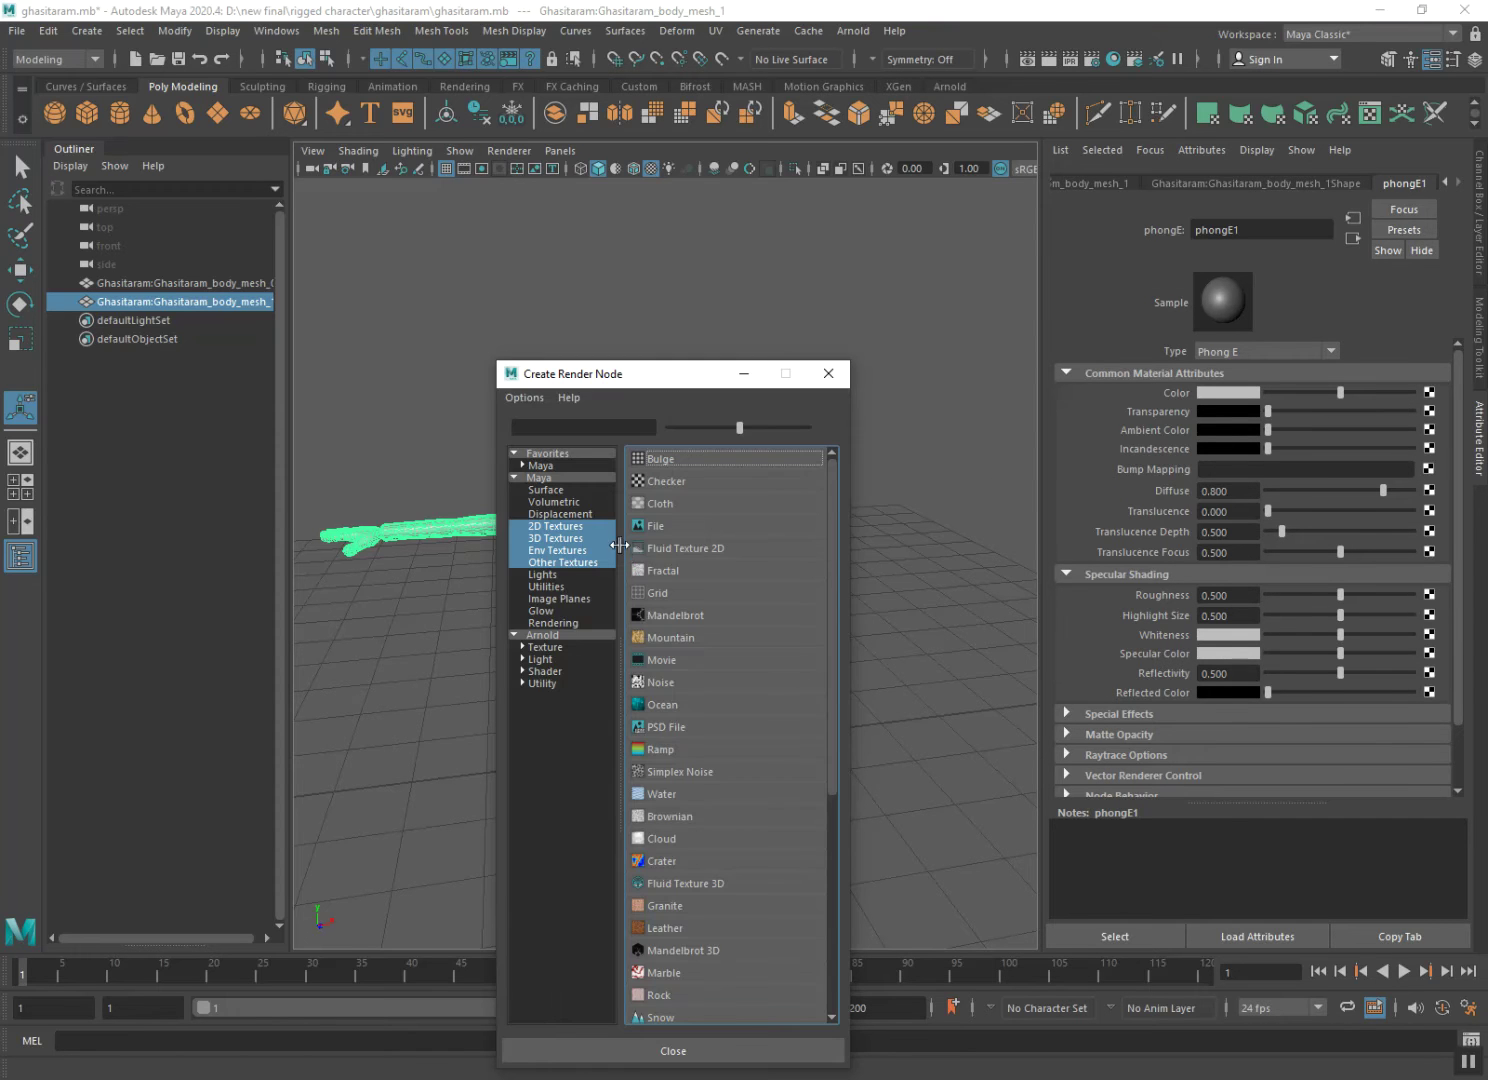
Load Ghasitaram_diff.png as the body's colour file texture, then select the glasses.
{"action": "left_click", "coordinate": [683, 531]}
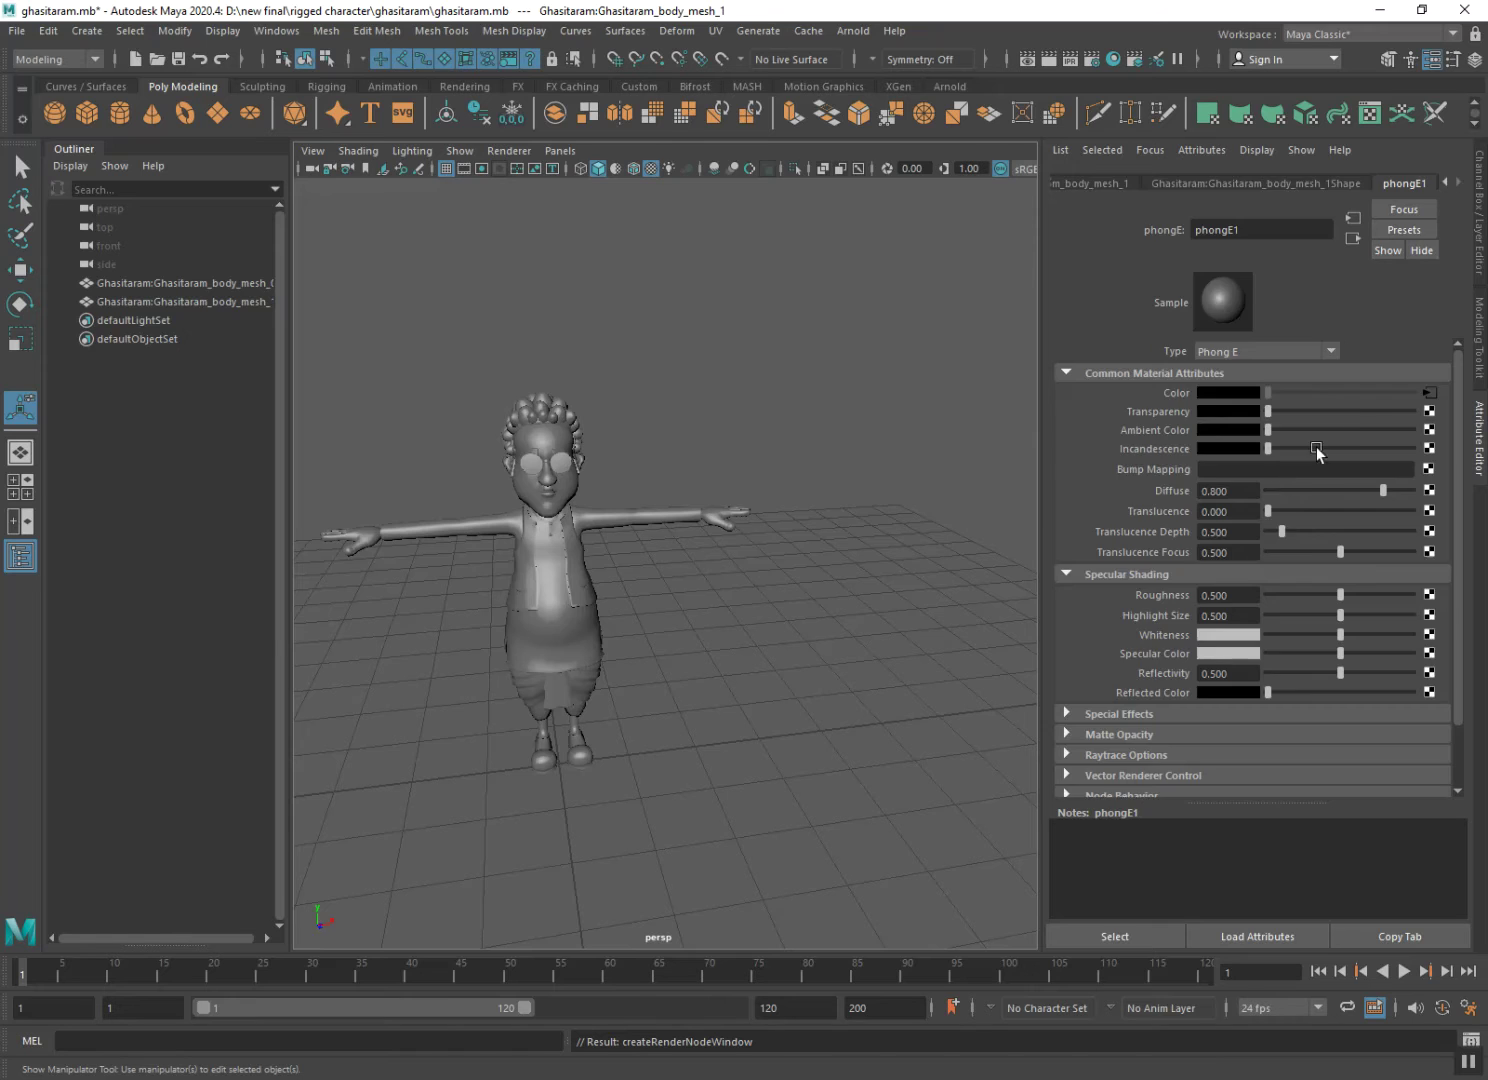
{"action": "left_click", "coordinate": [1434, 437]}
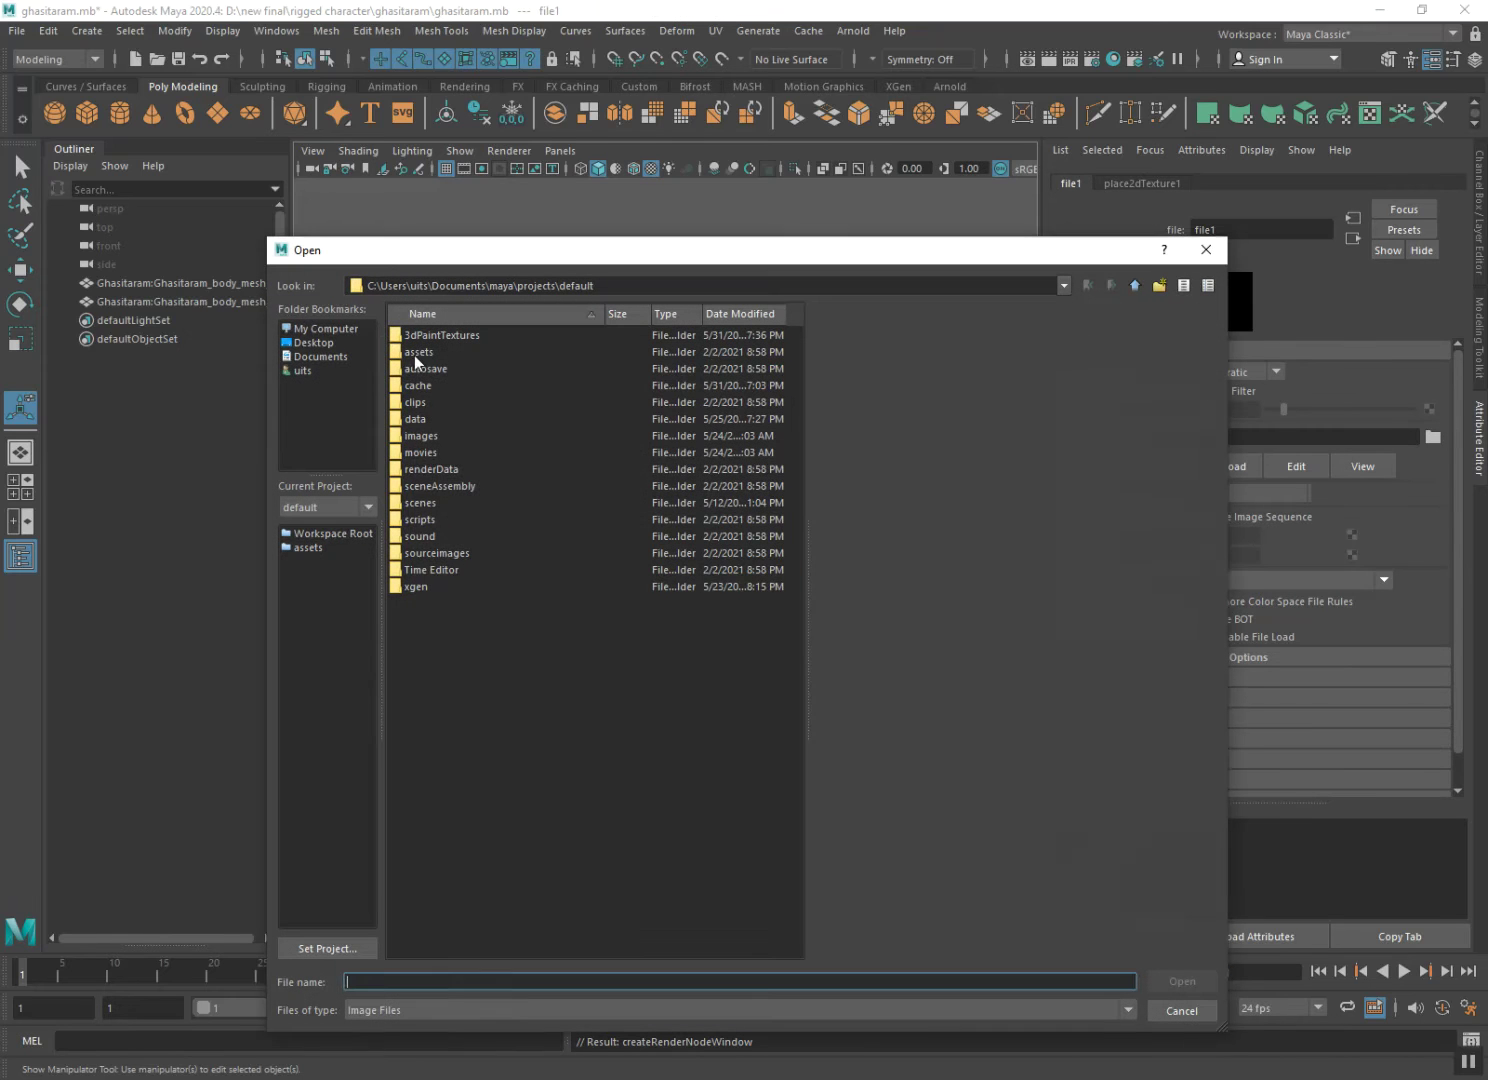
{"action": "left_click", "coordinate": [346, 331]}
{"action": "double_click", "coordinate": [417, 351]}
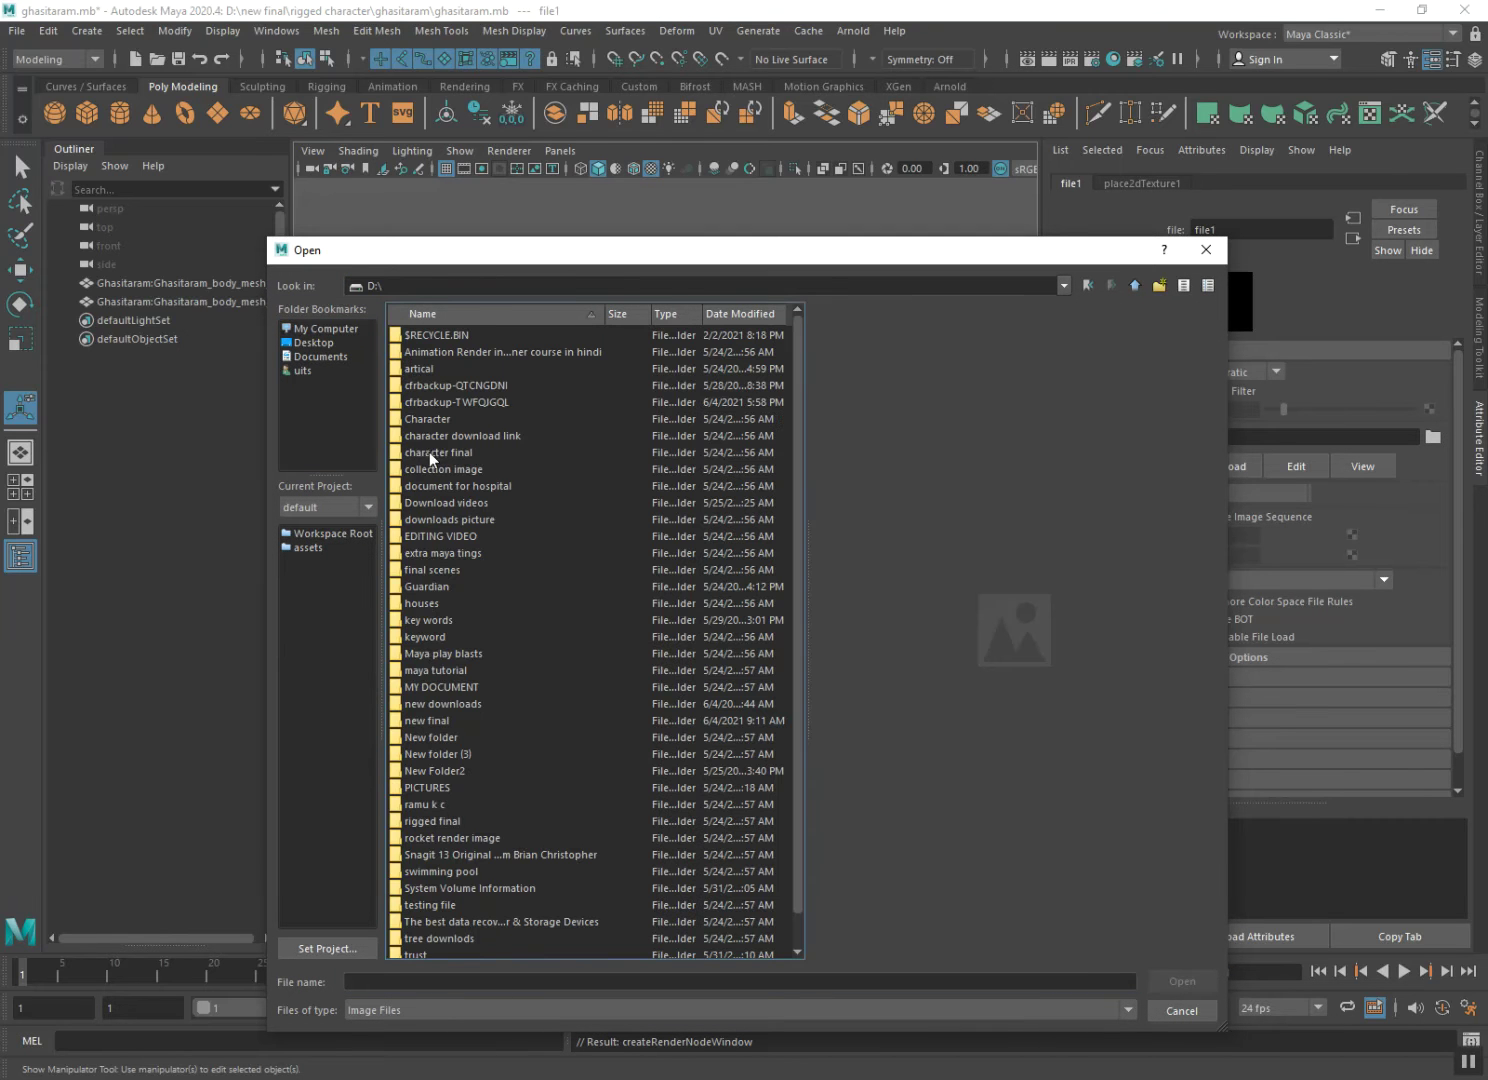
{"action": "double_click", "coordinate": [432, 705]}
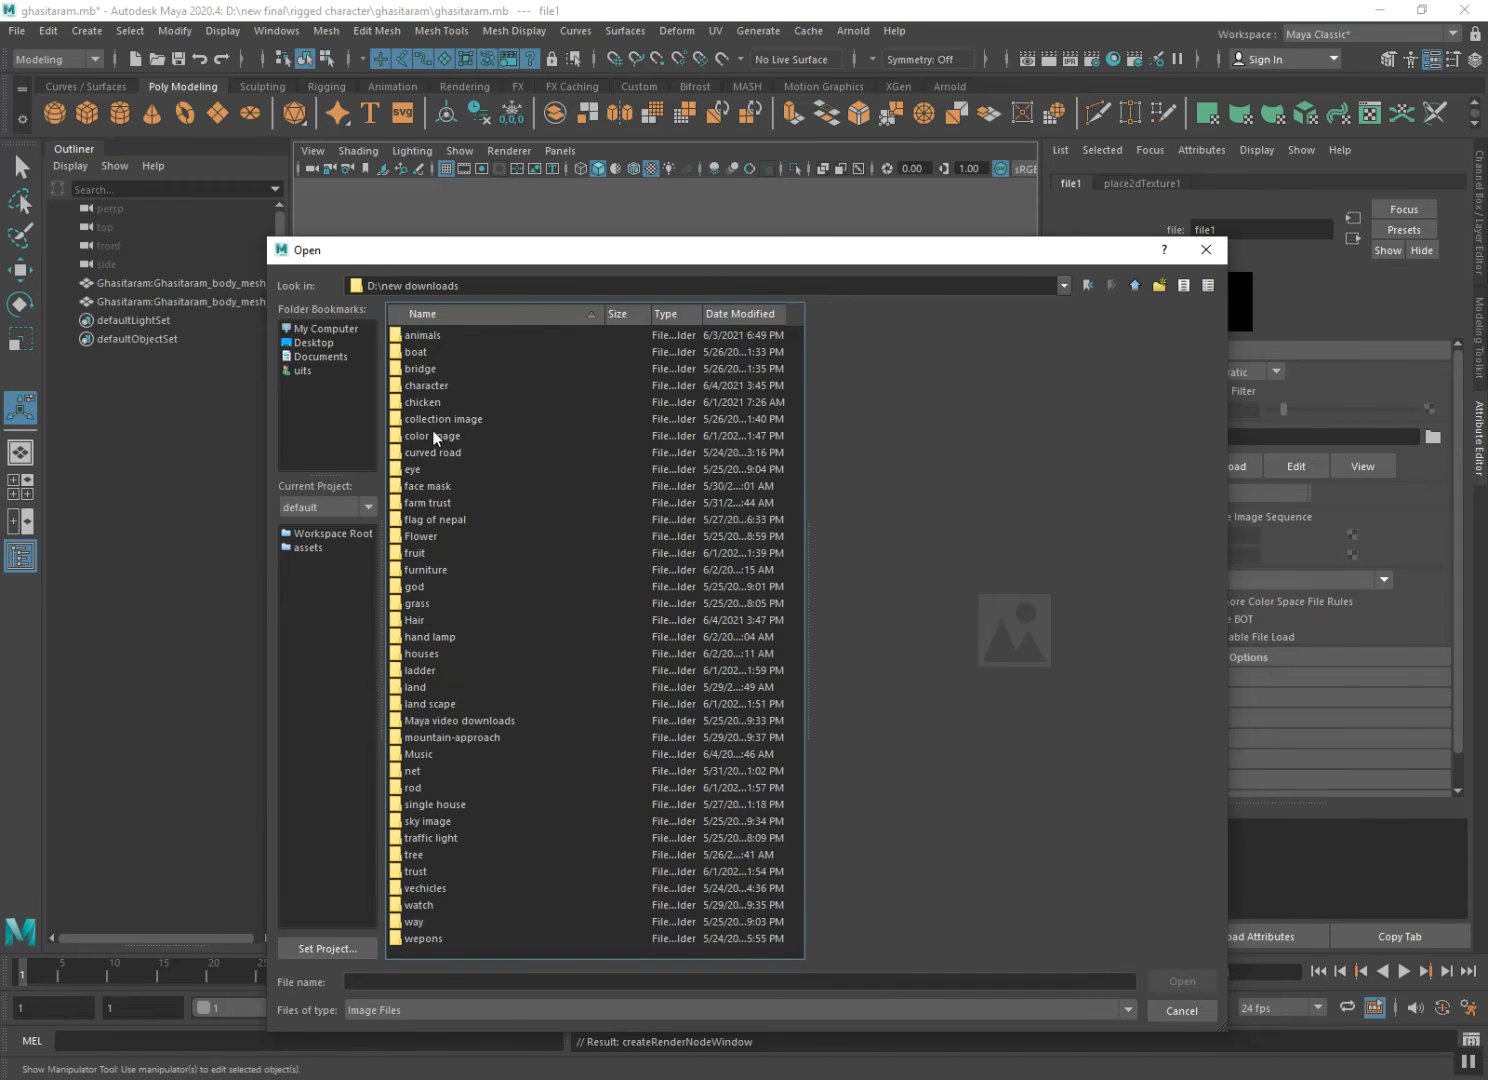
{"action": "double_click", "coordinate": [421, 387]}
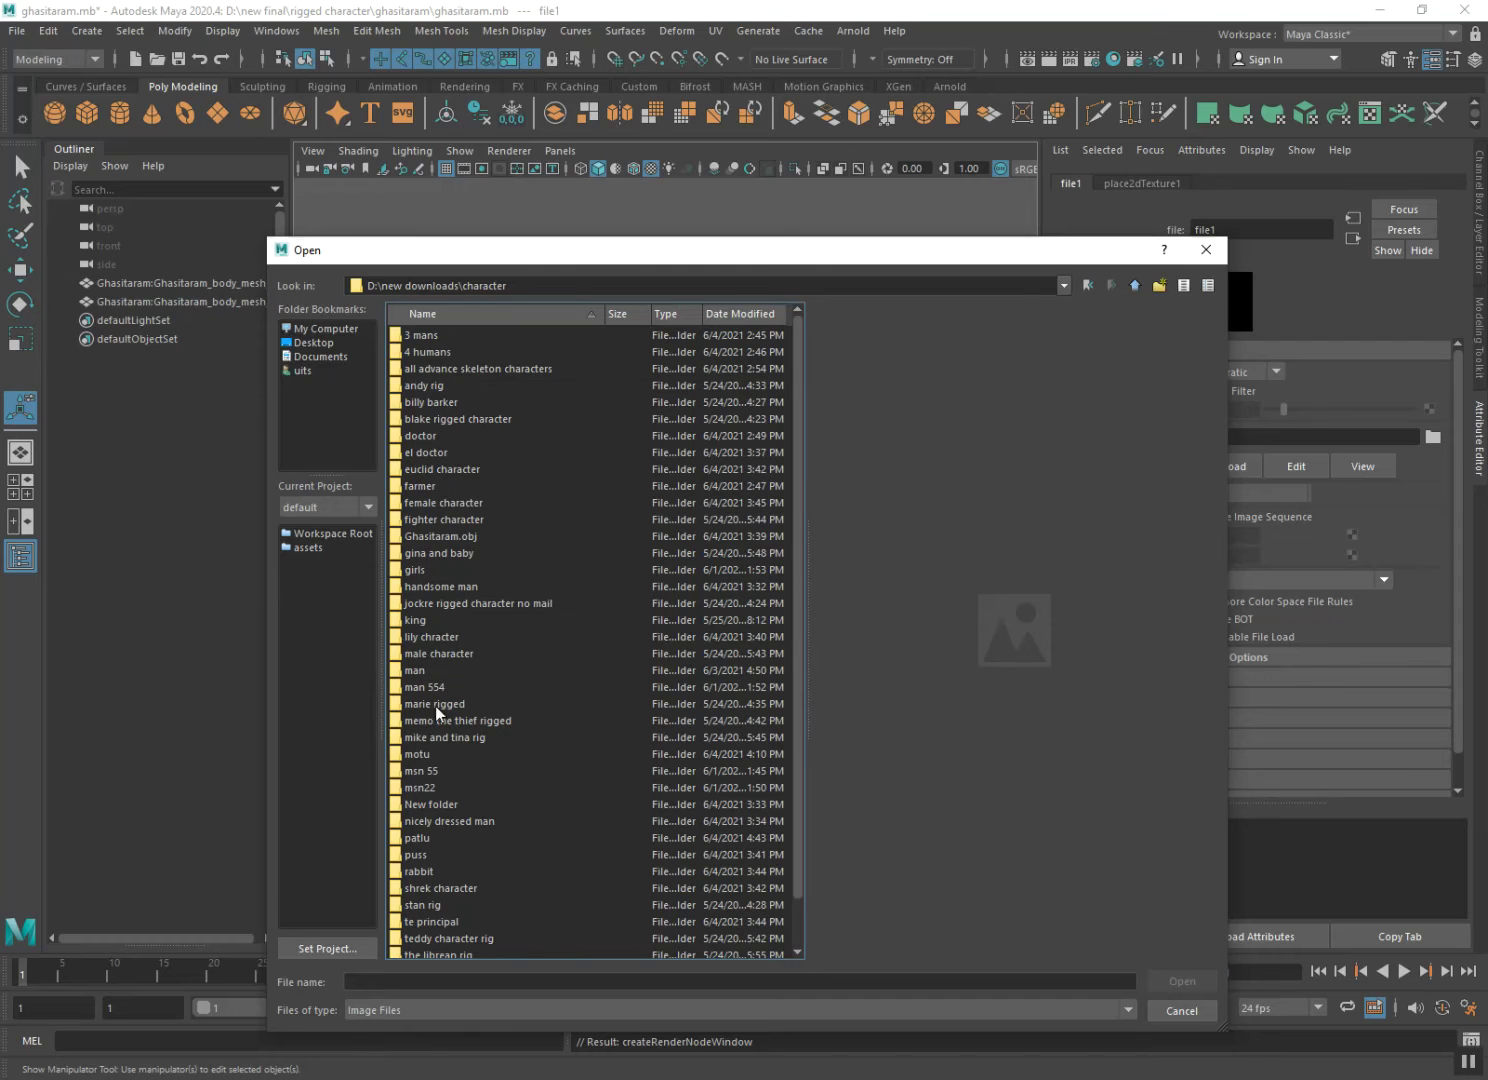
{"action": "double_click", "coordinate": [419, 537]}
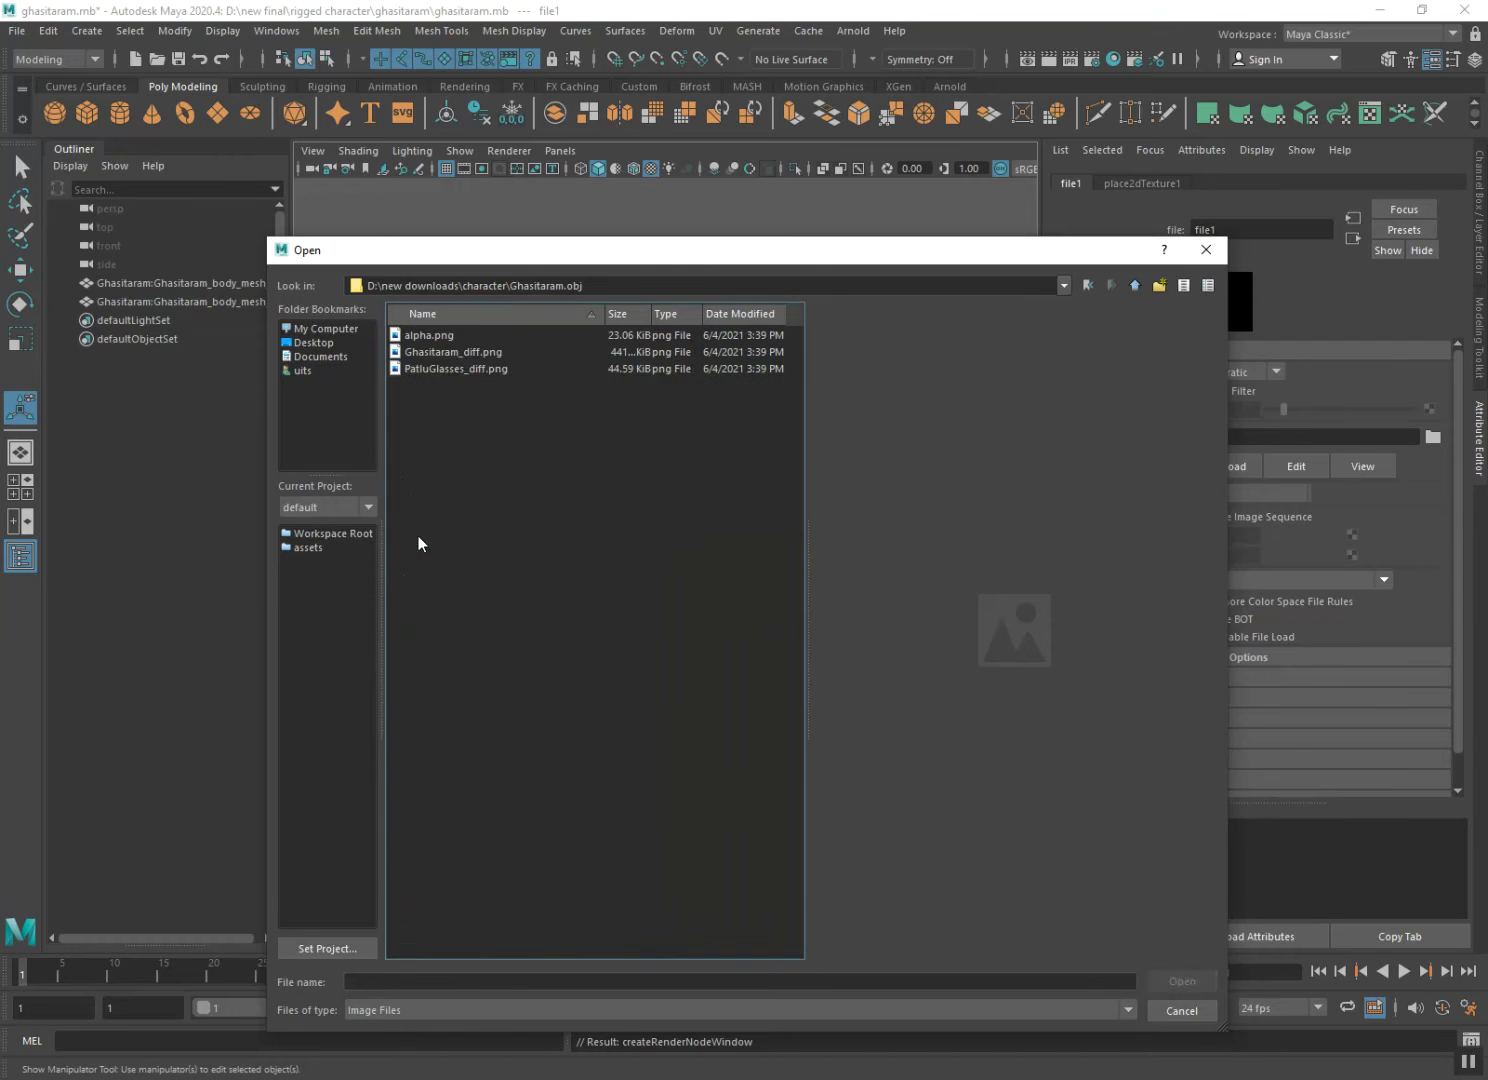
{"action": "left_click", "coordinate": [431, 371]}
{"action": "left_click", "coordinate": [432, 354]}
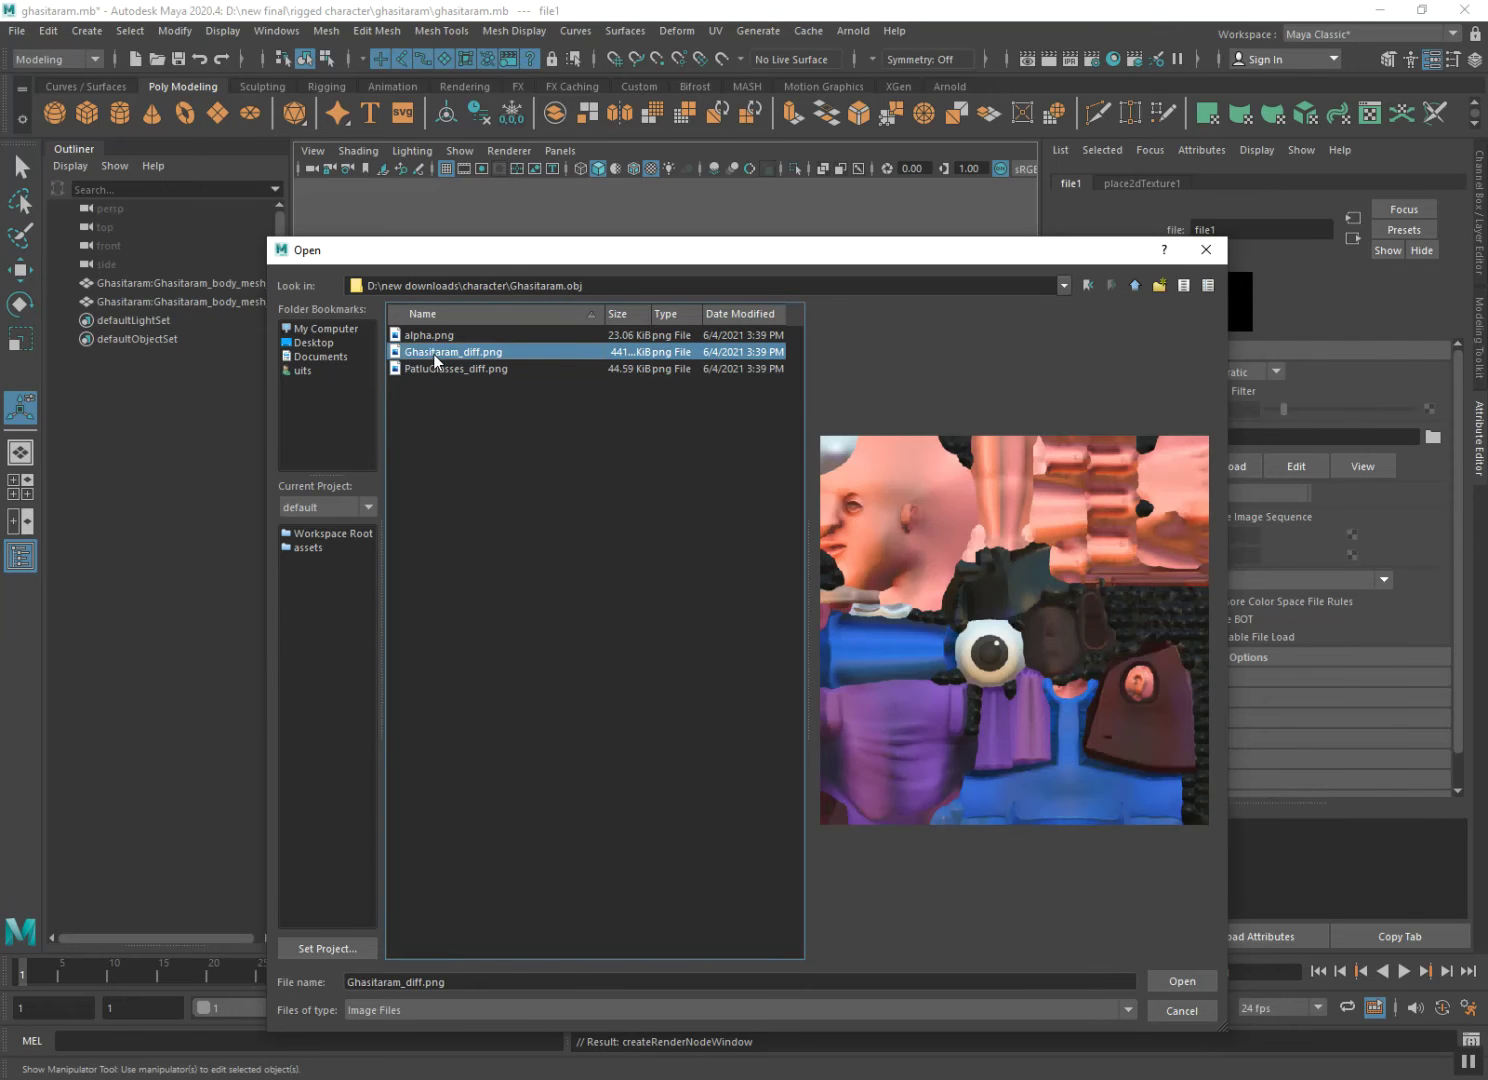
{"action": "left_click", "coordinate": [1200, 982]}
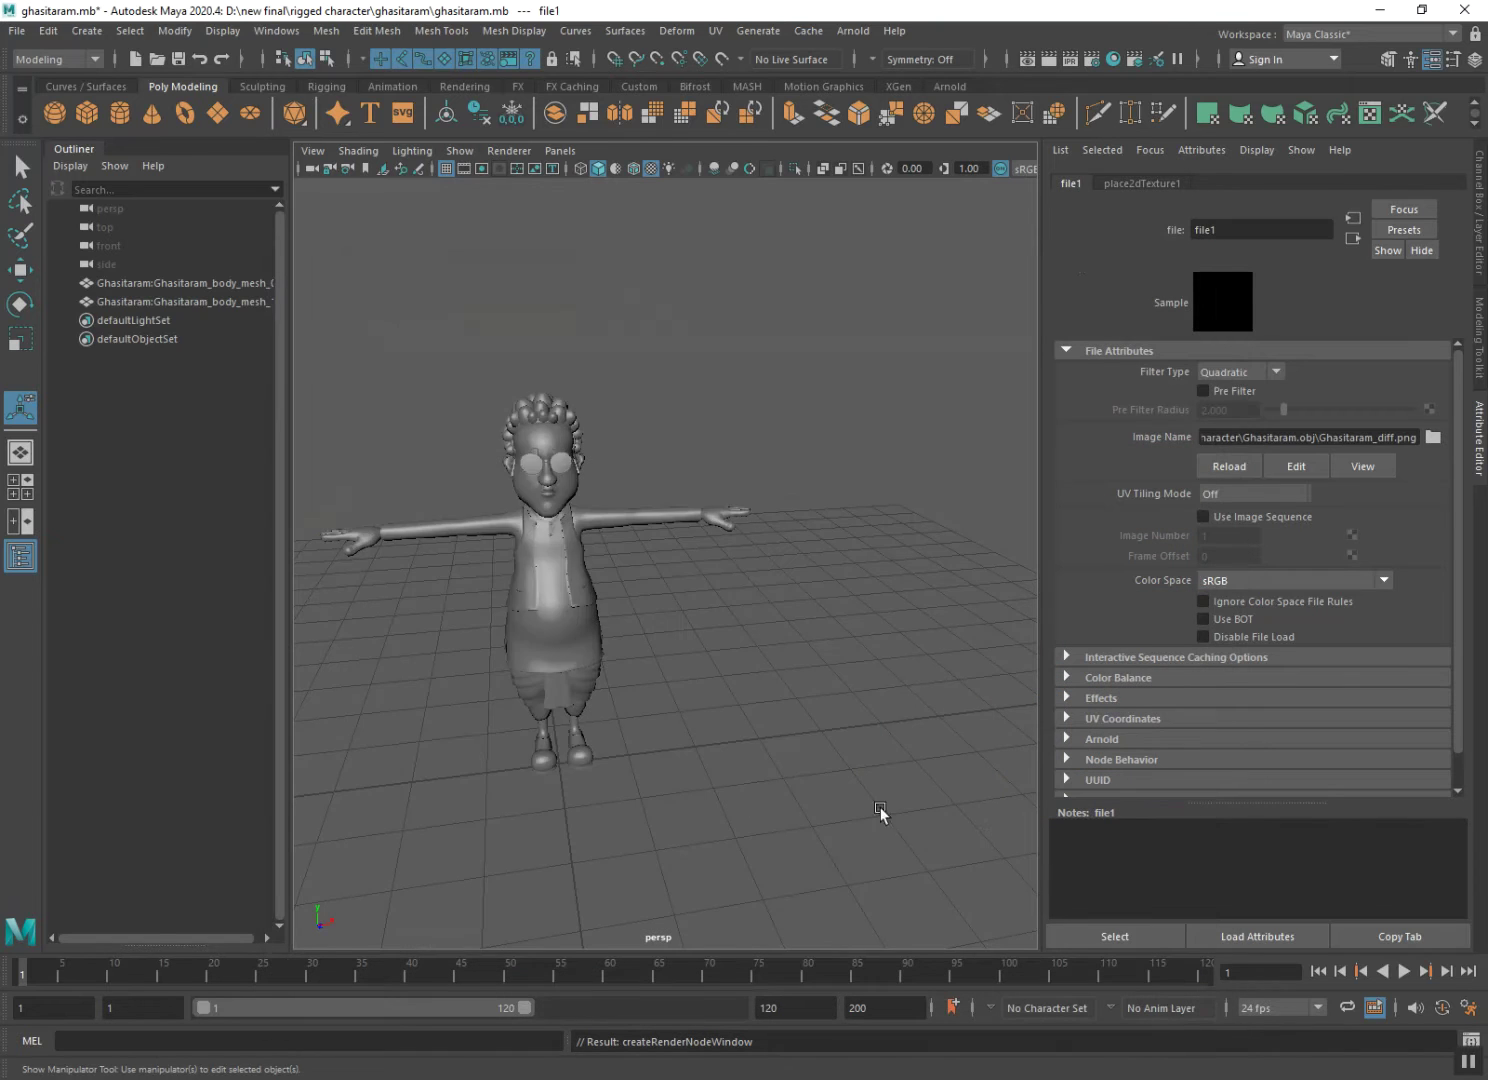
{"action": "left_click", "coordinate": [527, 469]}
{"action": "right_click_drag", "start_coordinate": [527, 469], "coordinate": [537, 894]}
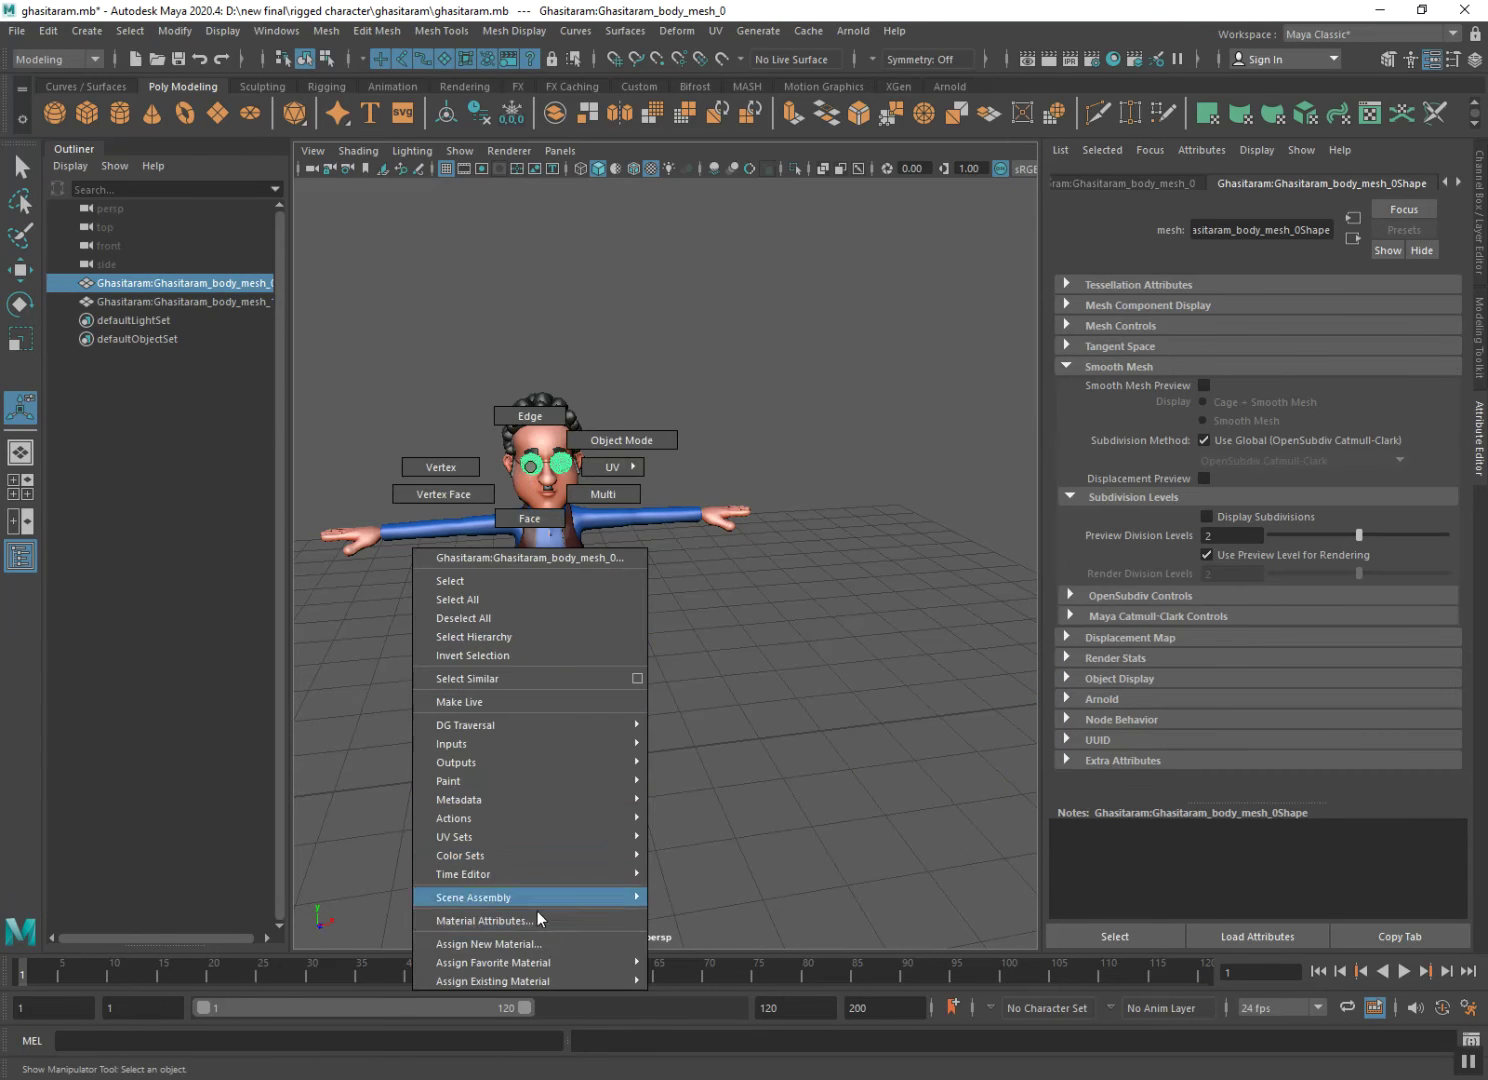
Assign a new Phong E material to the glasses with a File texture on its Color.
{"action": "left_click", "coordinate": [536, 940]}
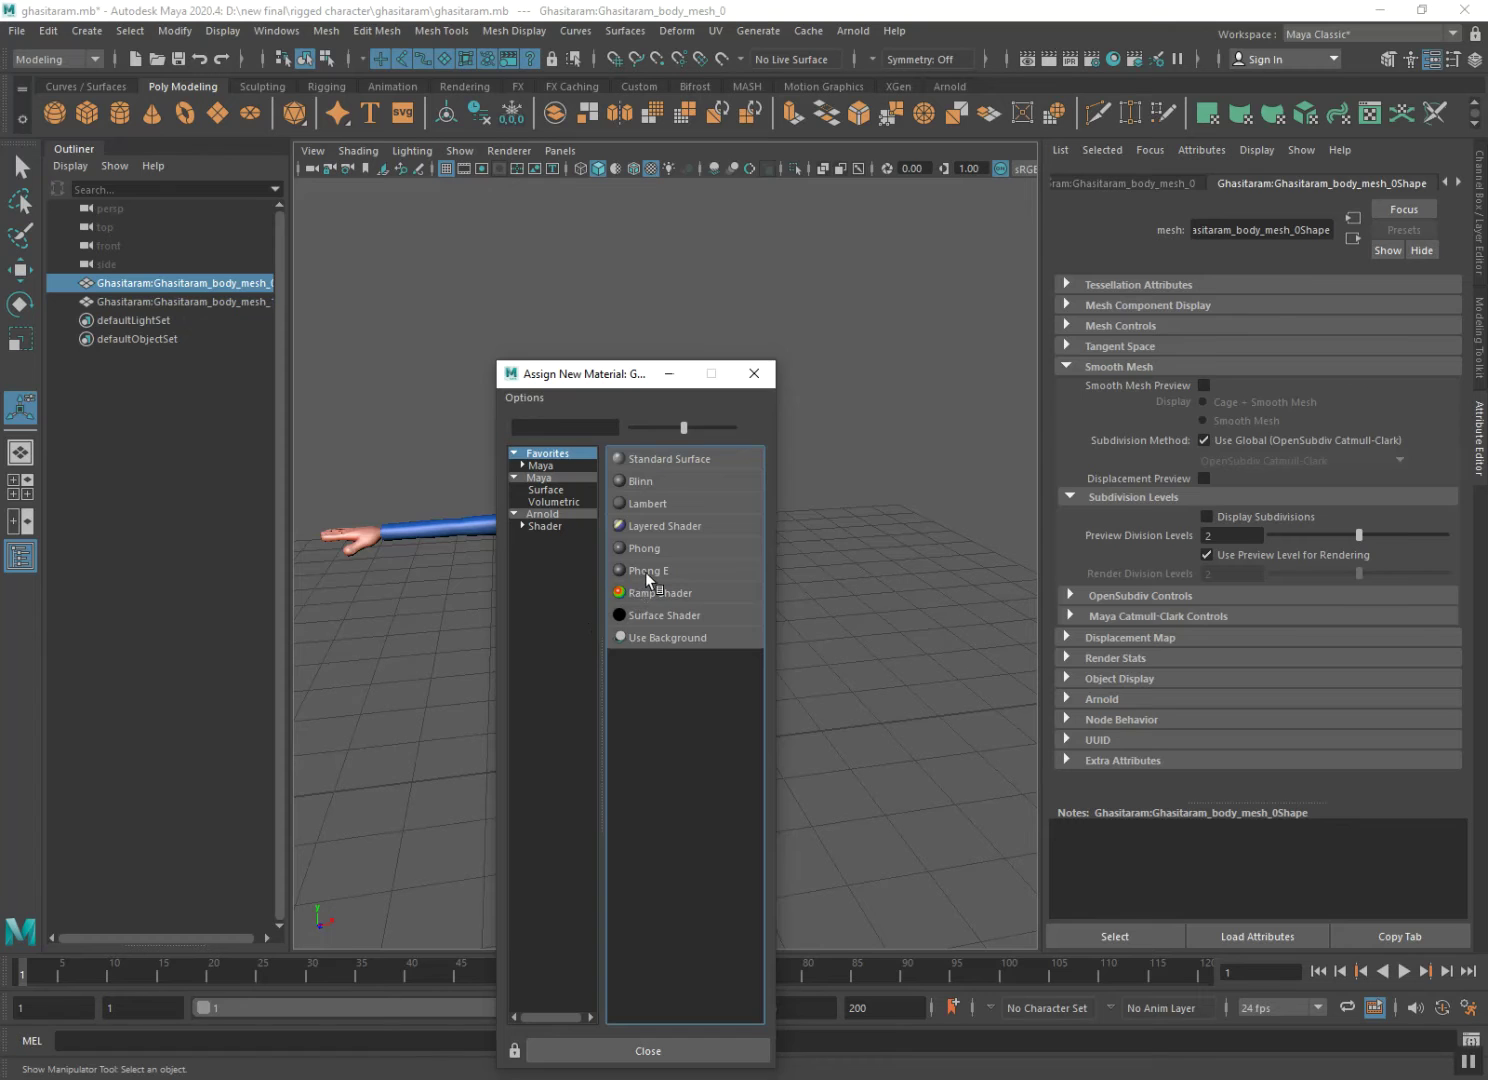
{"action": "left_click", "coordinate": [645, 571]}
{"action": "left_click", "coordinate": [1428, 393]}
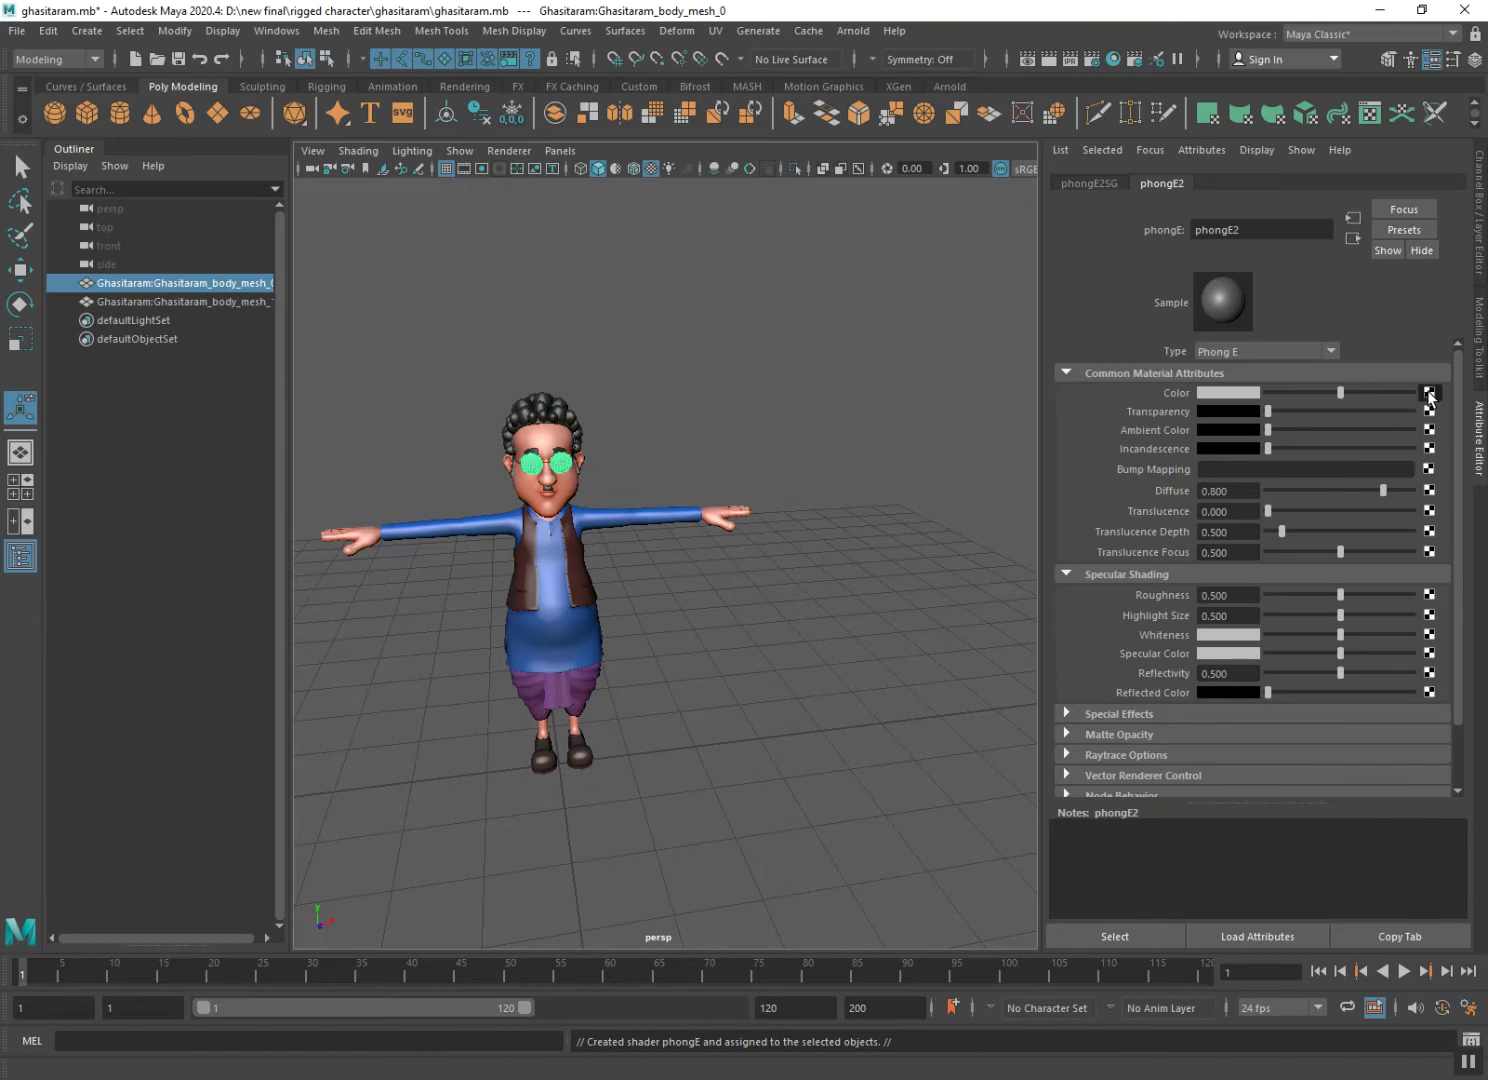
{"action": "left_click", "coordinate": [655, 526]}
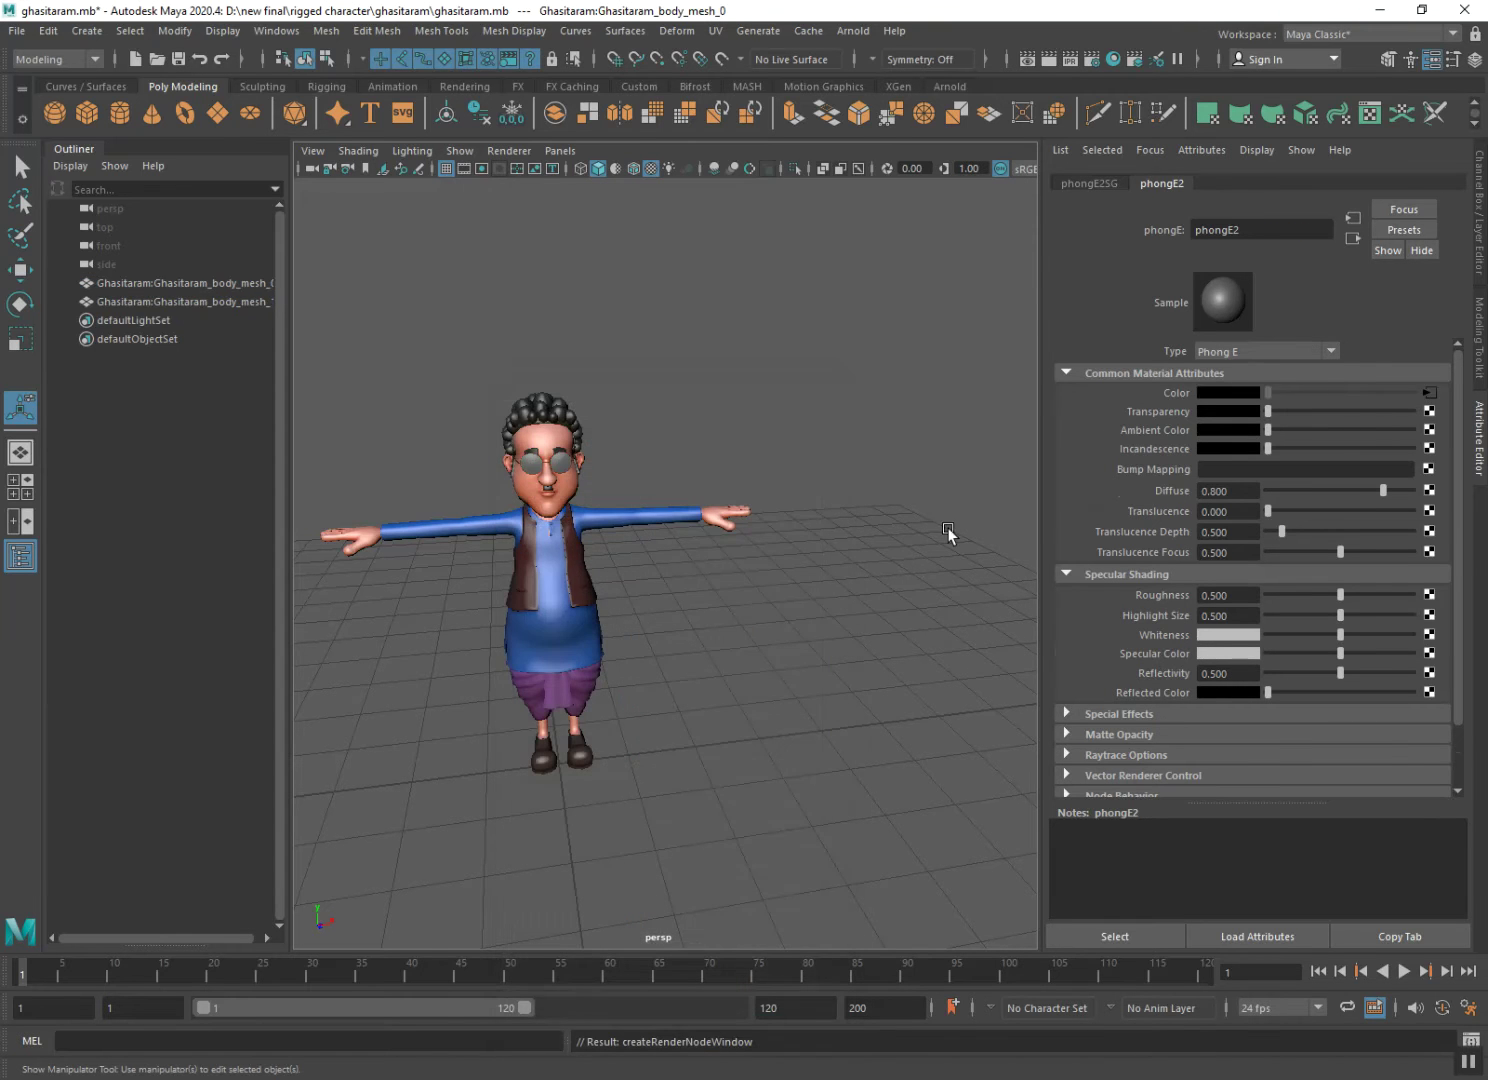
{"action": "left_click", "coordinate": [1434, 438]}
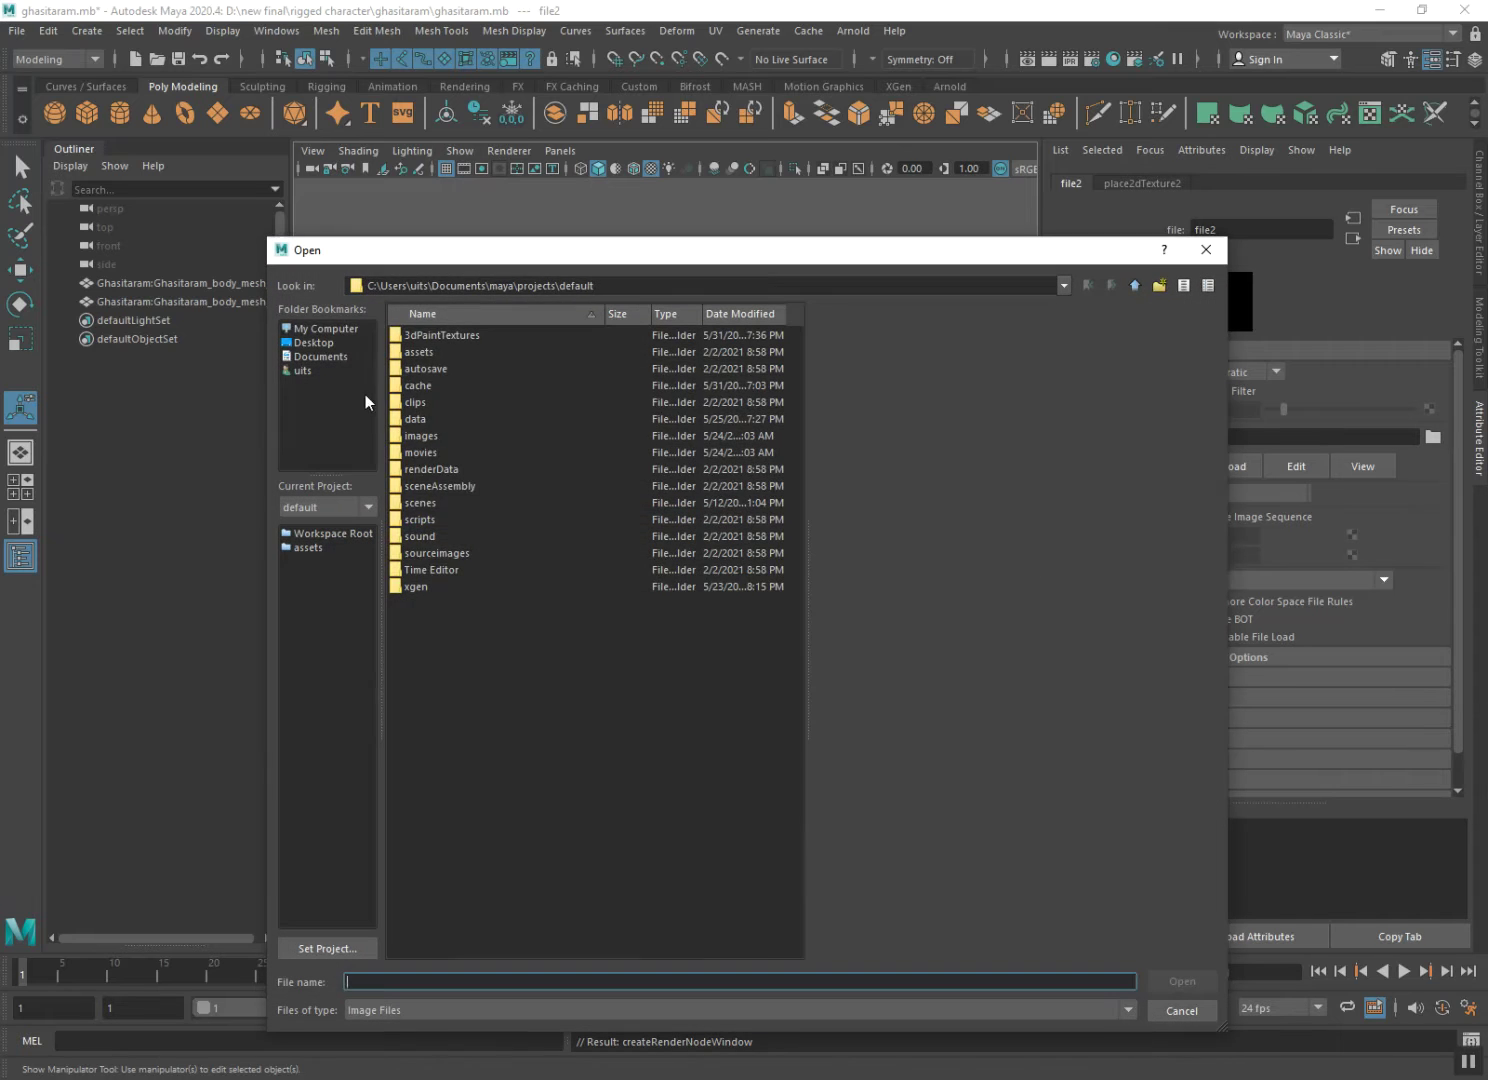
Load PatluGlasses_diff.png from D:\new downloads\character\Ghasitaram.obj into the glasses texture.
{"action": "left_click", "coordinate": [325, 329]}
{"action": "double_click", "coordinate": [397, 357]}
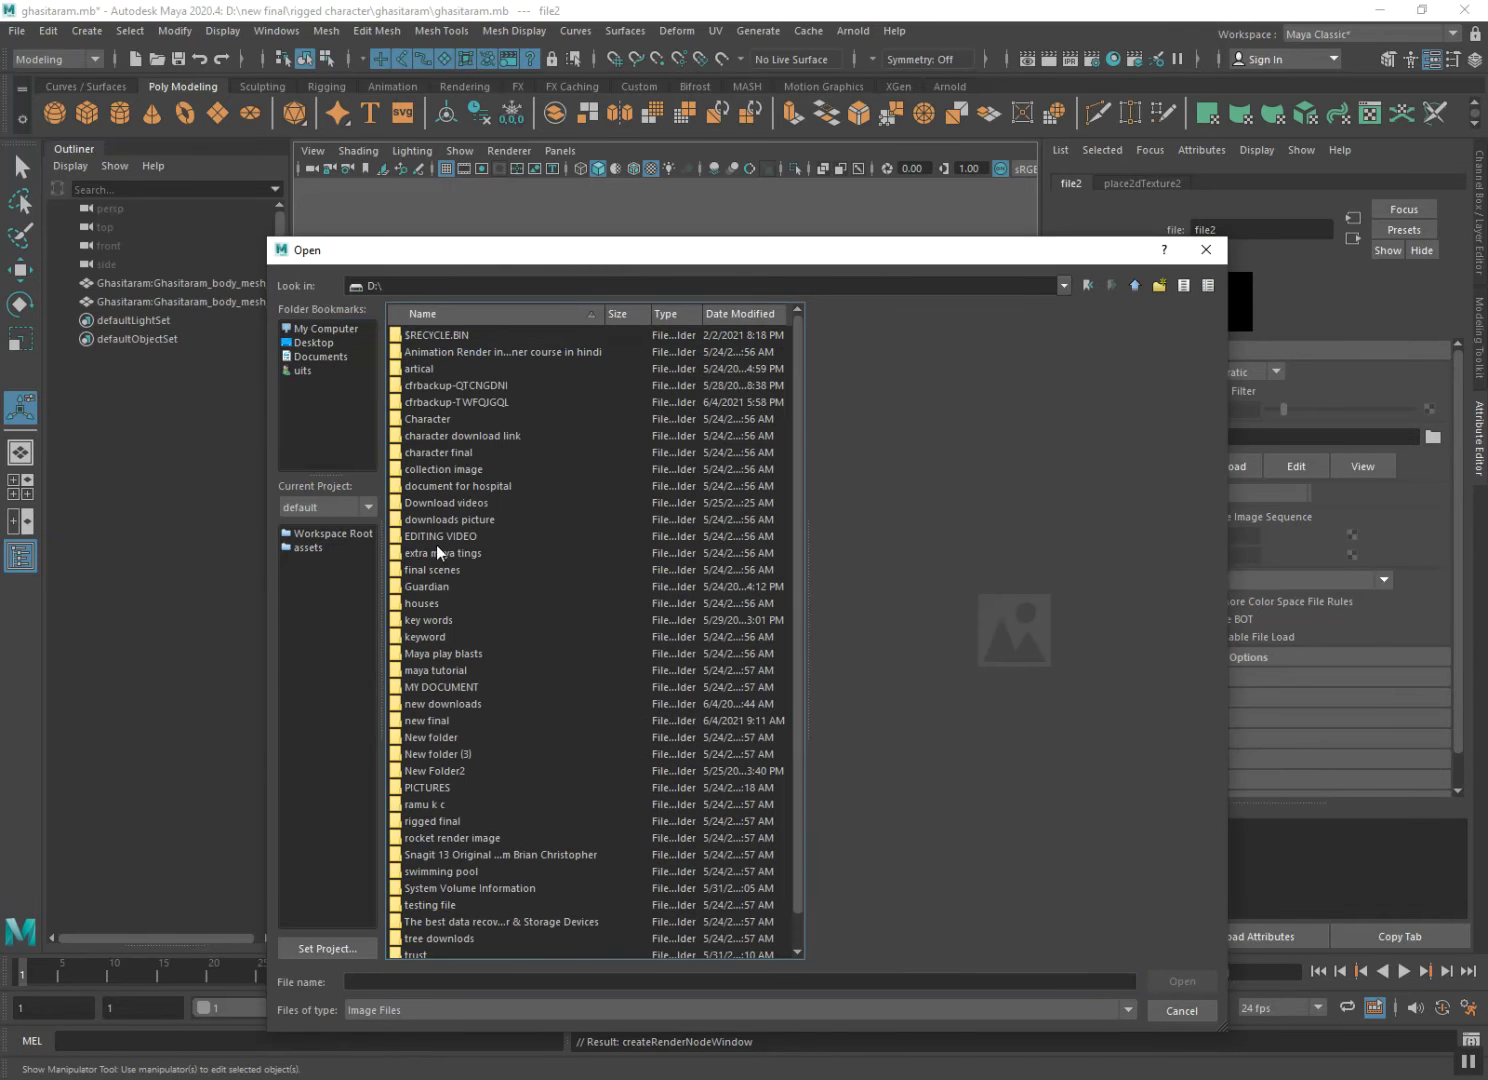
{"action": "double_click", "coordinate": [429, 718]}
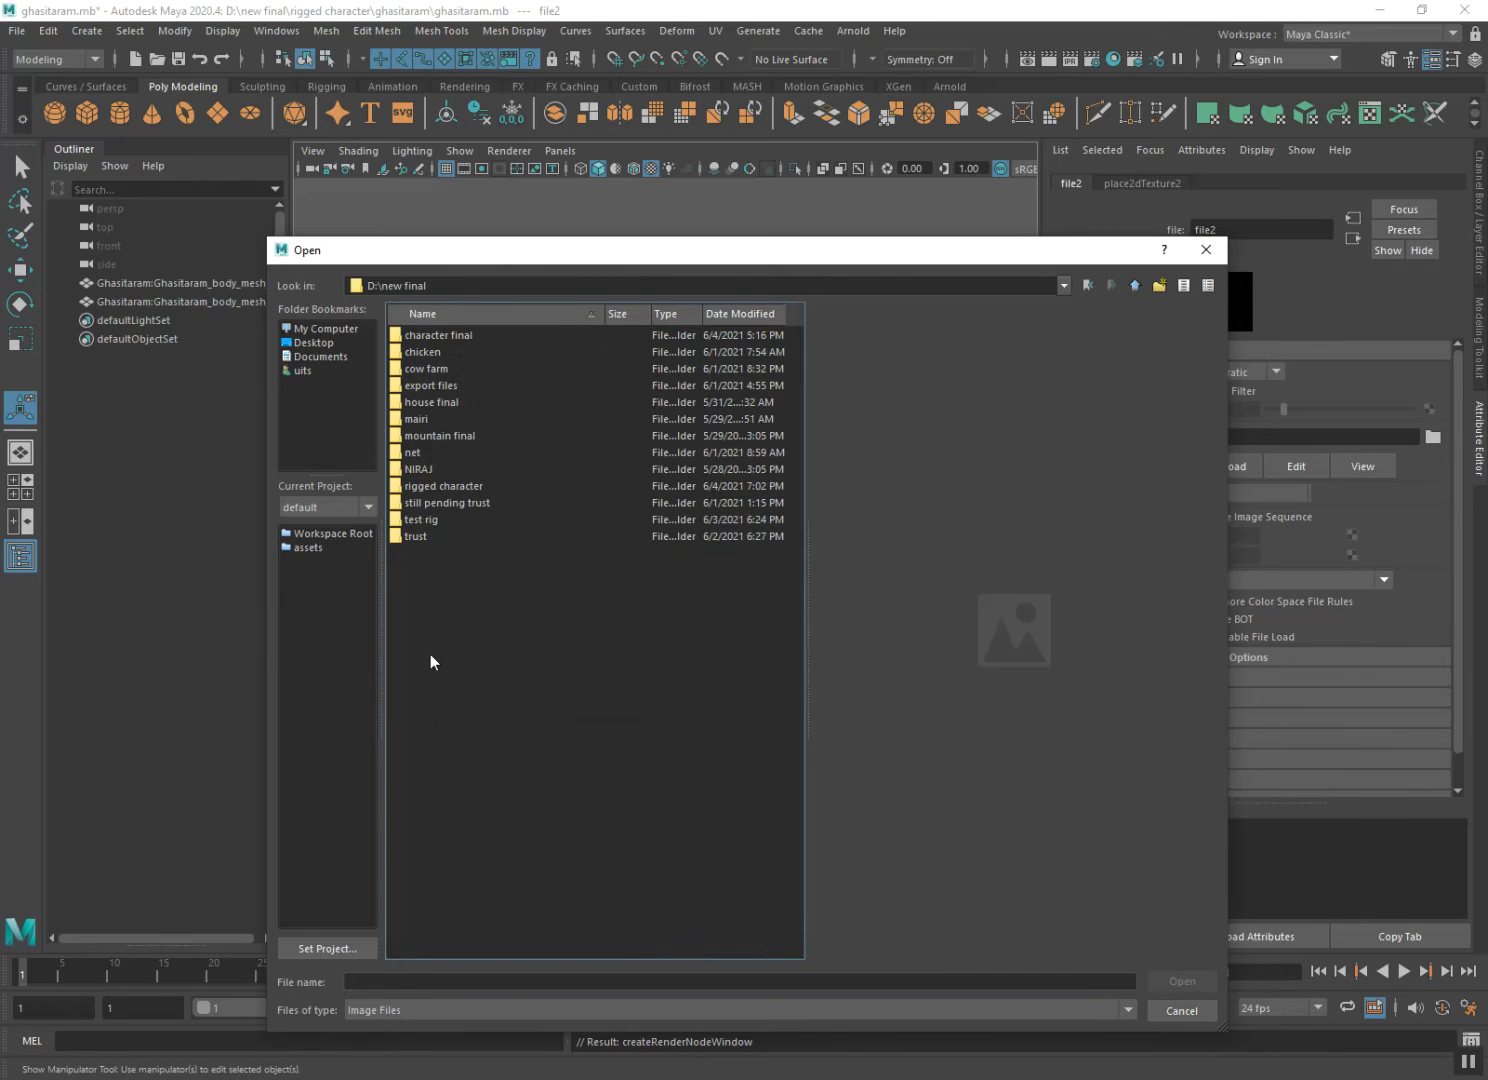
{"action": "left_click", "coordinate": [1091, 287]}
{"action": "double_click", "coordinate": [462, 708]}
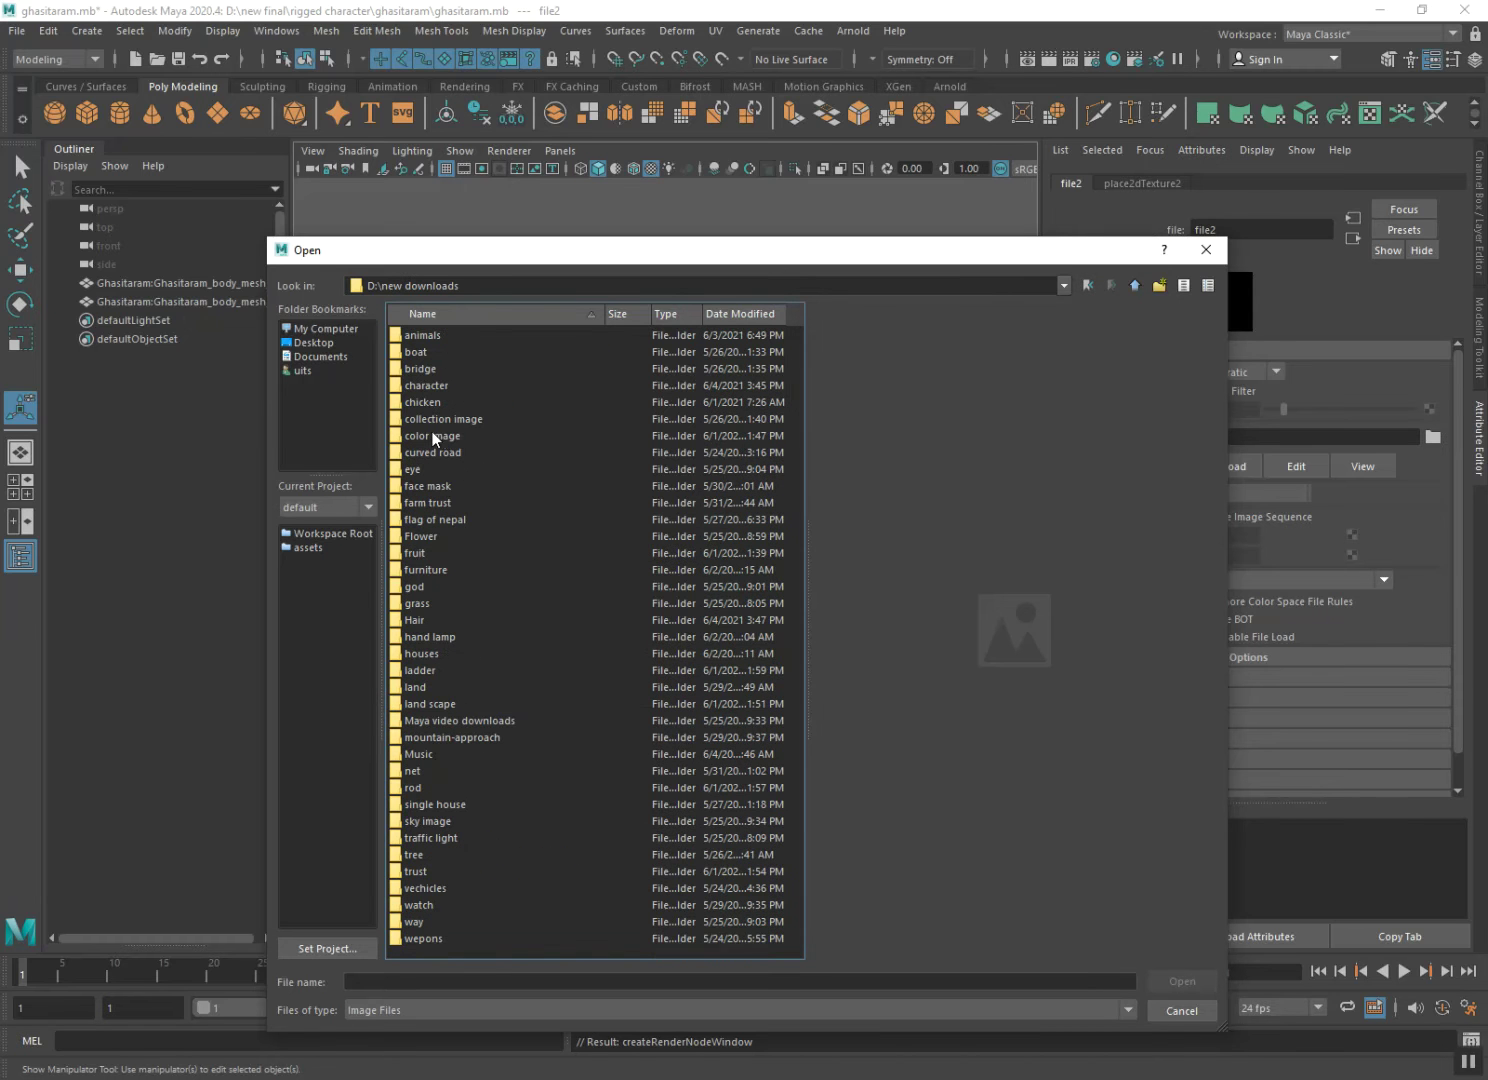
{"action": "double_click", "coordinate": [424, 385]}
{"action": "double_click", "coordinate": [437, 537]}
{"action": "left_click", "coordinate": [420, 386]}
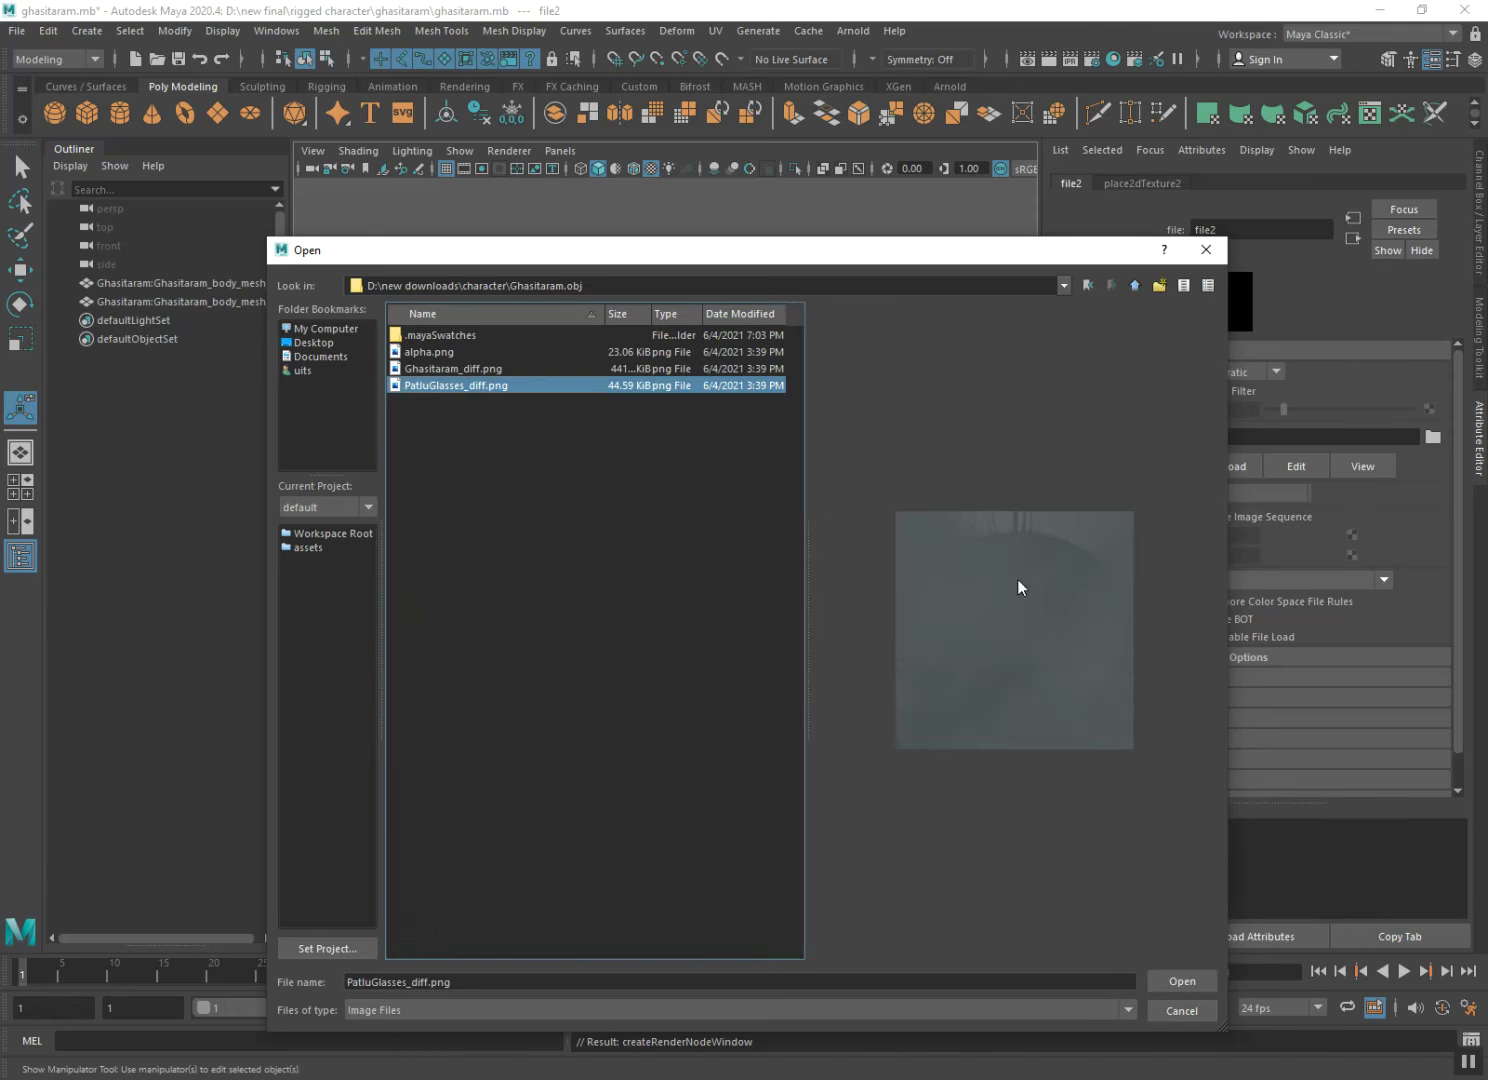
{"action": "left_click", "coordinate": [1190, 982]}
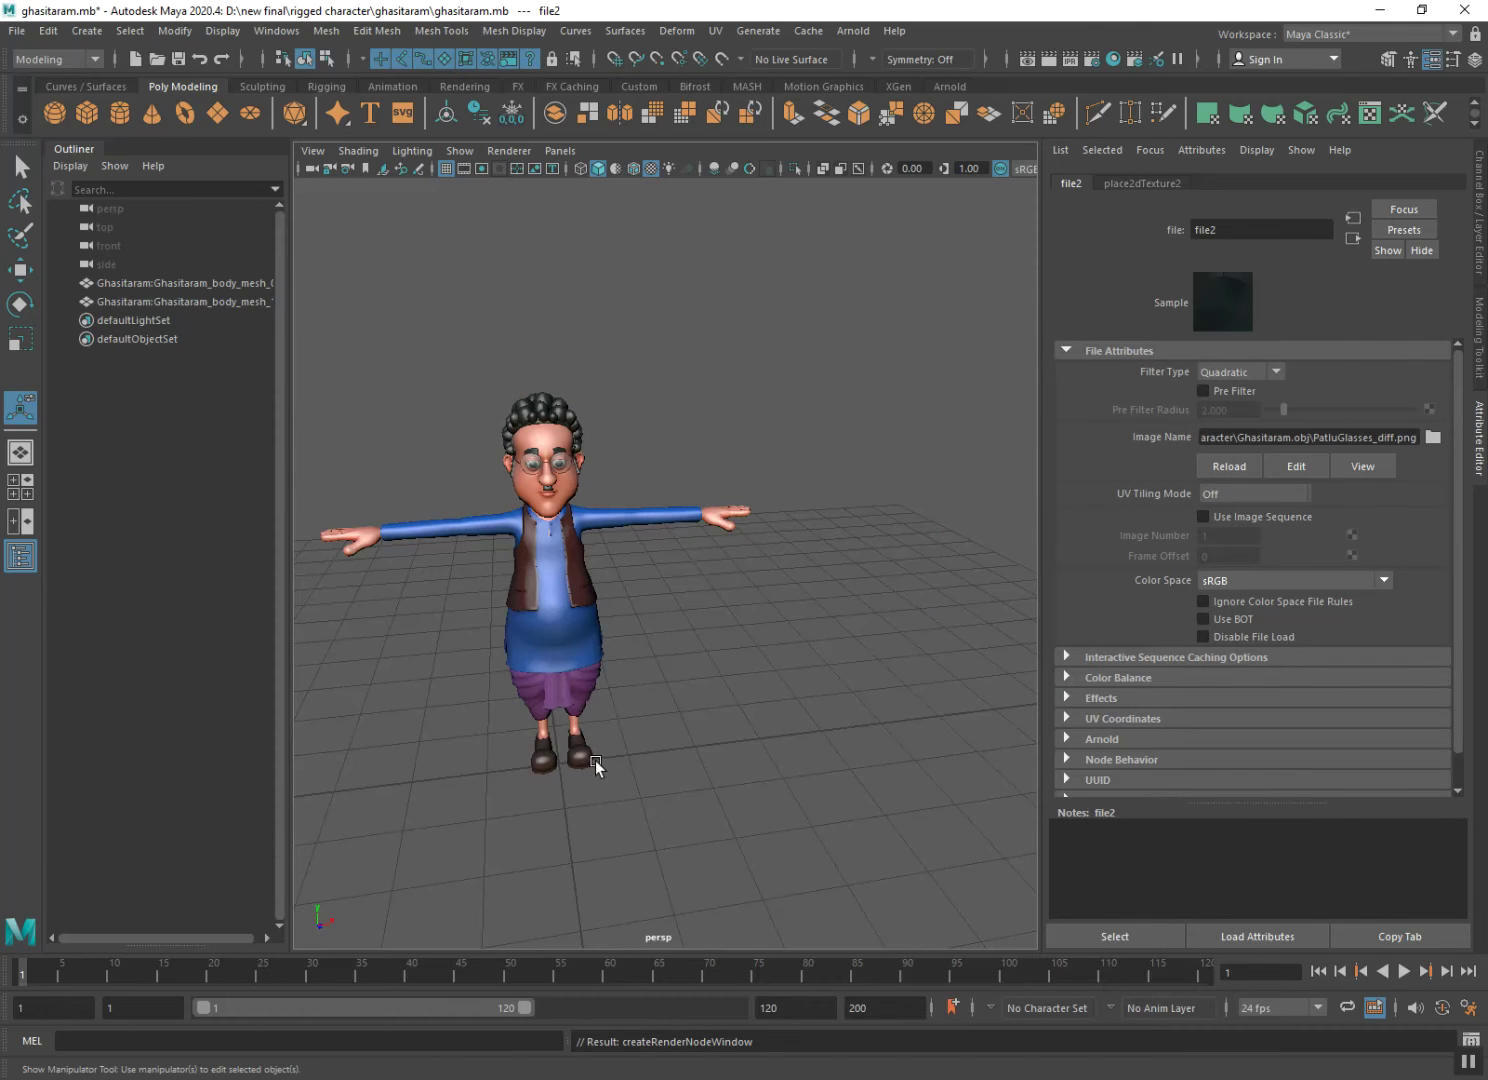
Orbit and zoom the viewport around the textured character.
{"action": "left_click_drag", "start_coordinate": [588, 741], "coordinate": [590, 731], "text": "alt"}
{"action": "scroll", "coordinate": [701, 821], "scroll_direction": "up", "scroll_amount": 3}
{"action": "left_click_drag", "start_coordinate": [701, 821], "coordinate": [764, 805], "text": "alt"}
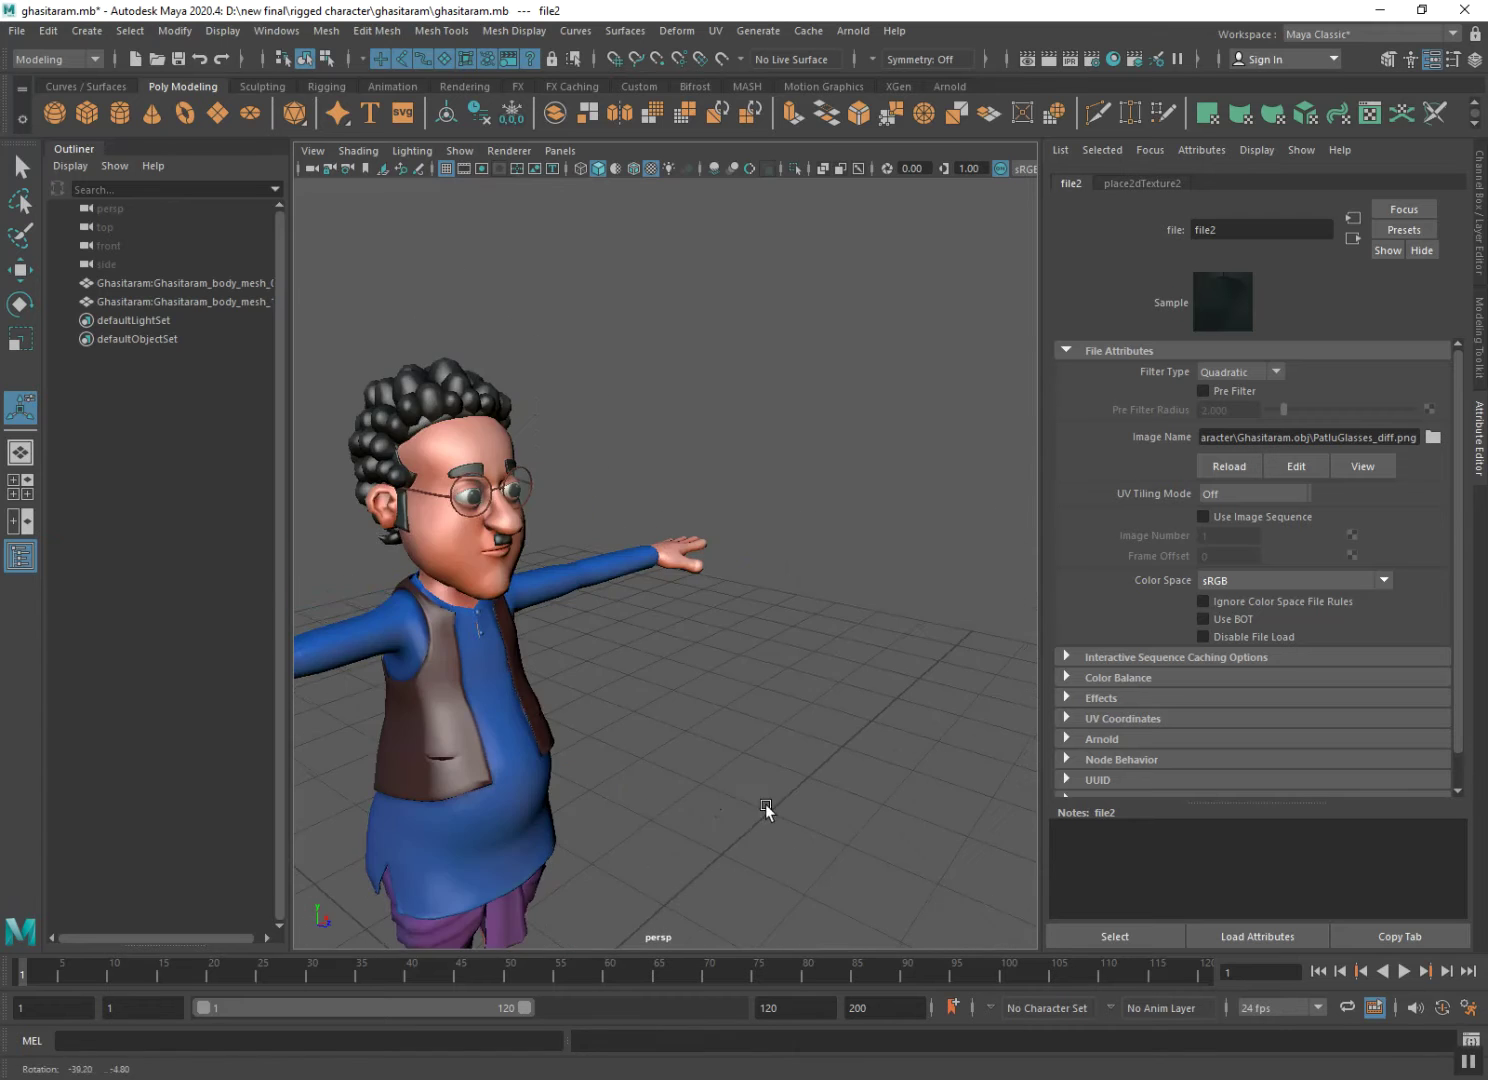
{"action": "scroll", "coordinate": [650, 790], "scroll_direction": "up", "scroll_amount": 2}
{"action": "left_click_drag", "start_coordinate": [649, 792], "coordinate": [893, 810], "text": "alt"}
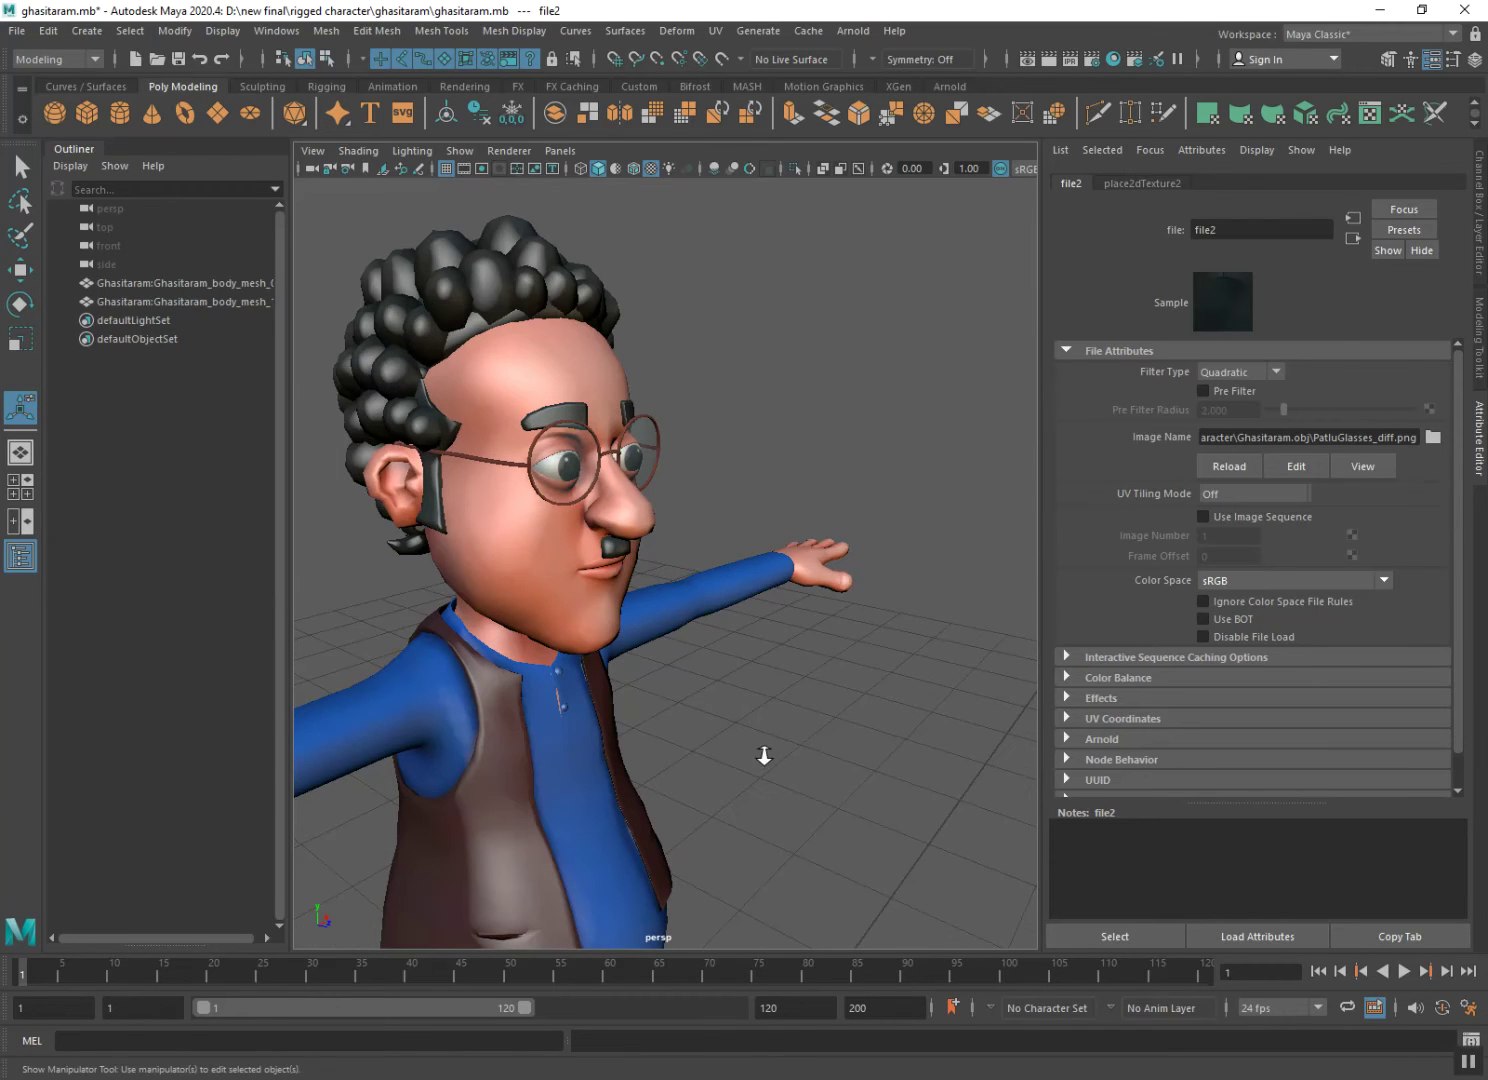
{"action": "scroll", "coordinate": [763, 752], "scroll_direction": "down", "scroll_amount": 2}
{"action": "scroll", "coordinate": [763, 752], "scroll_direction": "down", "scroll_amount": 2}
{"action": "left_click_drag", "start_coordinate": [750, 761], "coordinate": [633, 757], "text": "alt"}
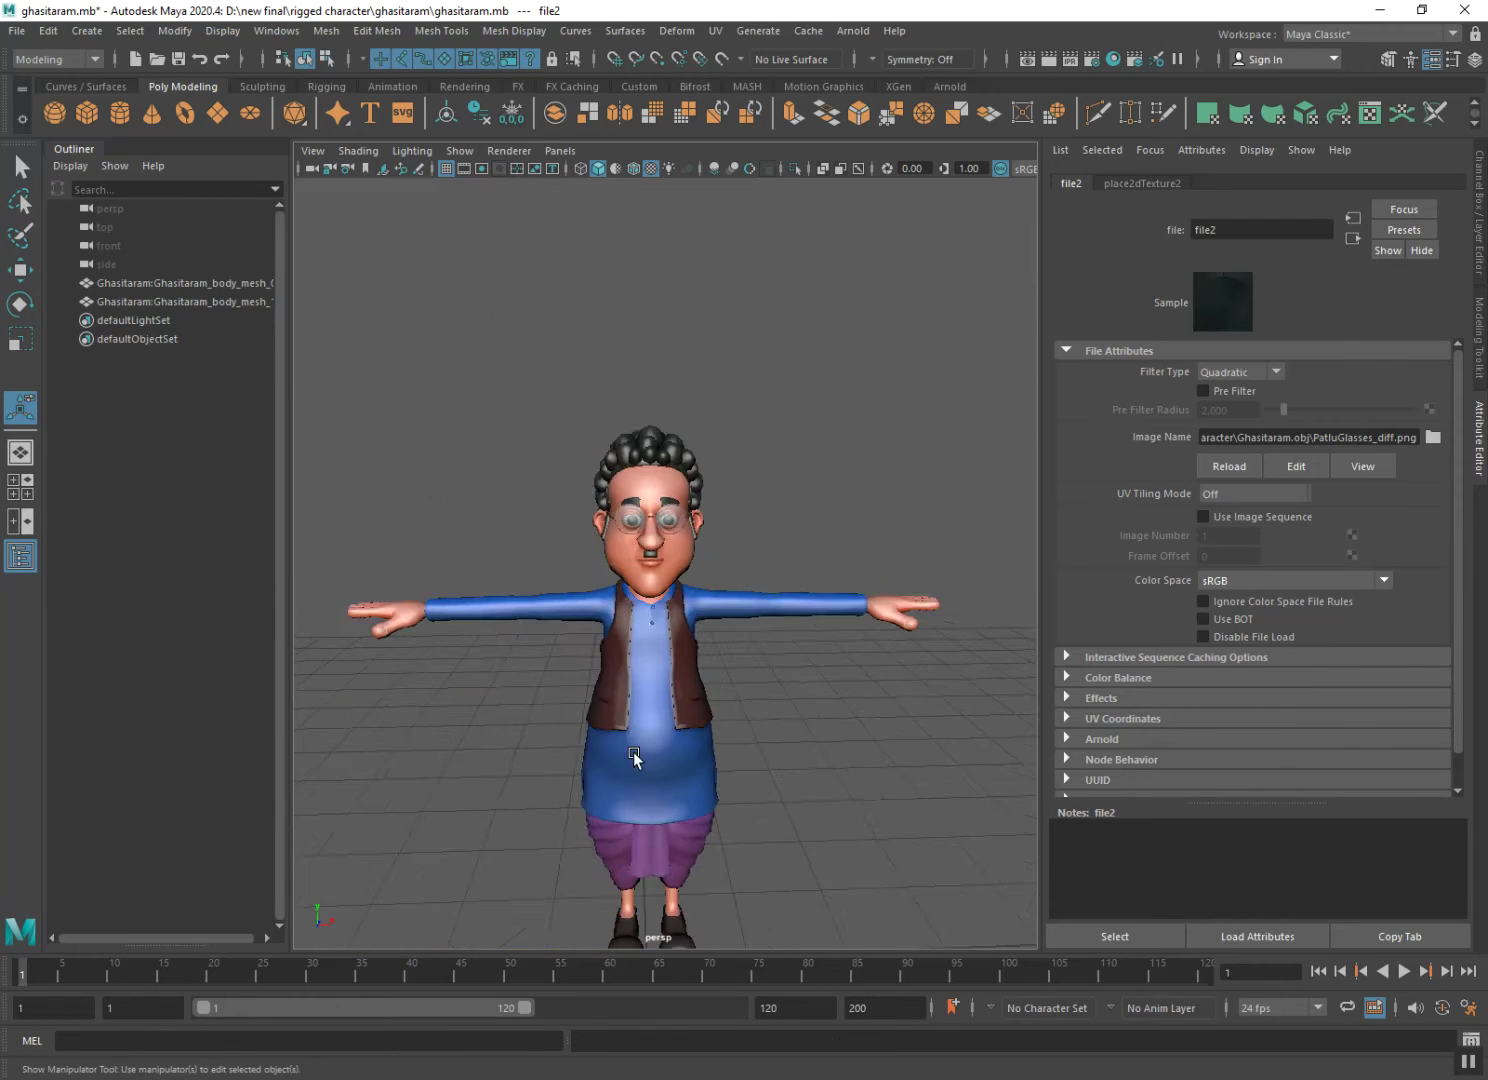
{"action": "scroll", "coordinate": [605, 643], "scroll_direction": "up", "scroll_amount": 2}
{"action": "scroll", "coordinate": [605, 644], "scroll_direction": "down", "scroll_amount": 1}
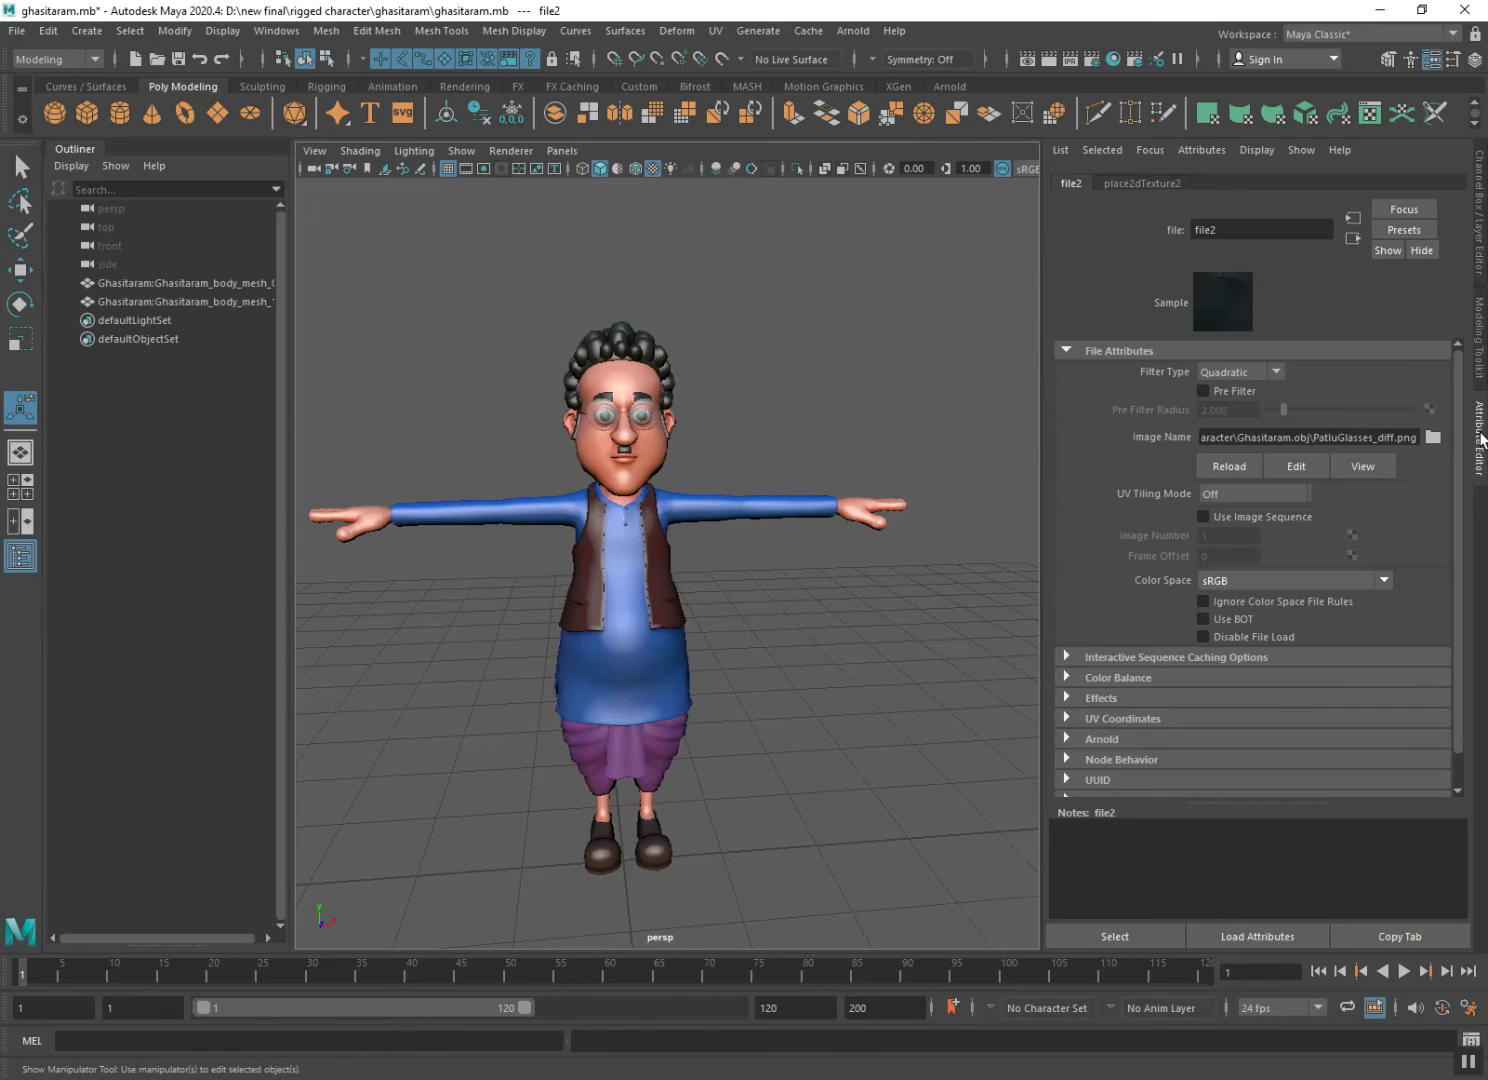
Hide the Attribute Editor and Outliner, then frame the whole character in the widened viewport.
{"action": "left_click", "coordinate": [1481, 438]}
{"action": "left_click", "coordinate": [20, 555]}
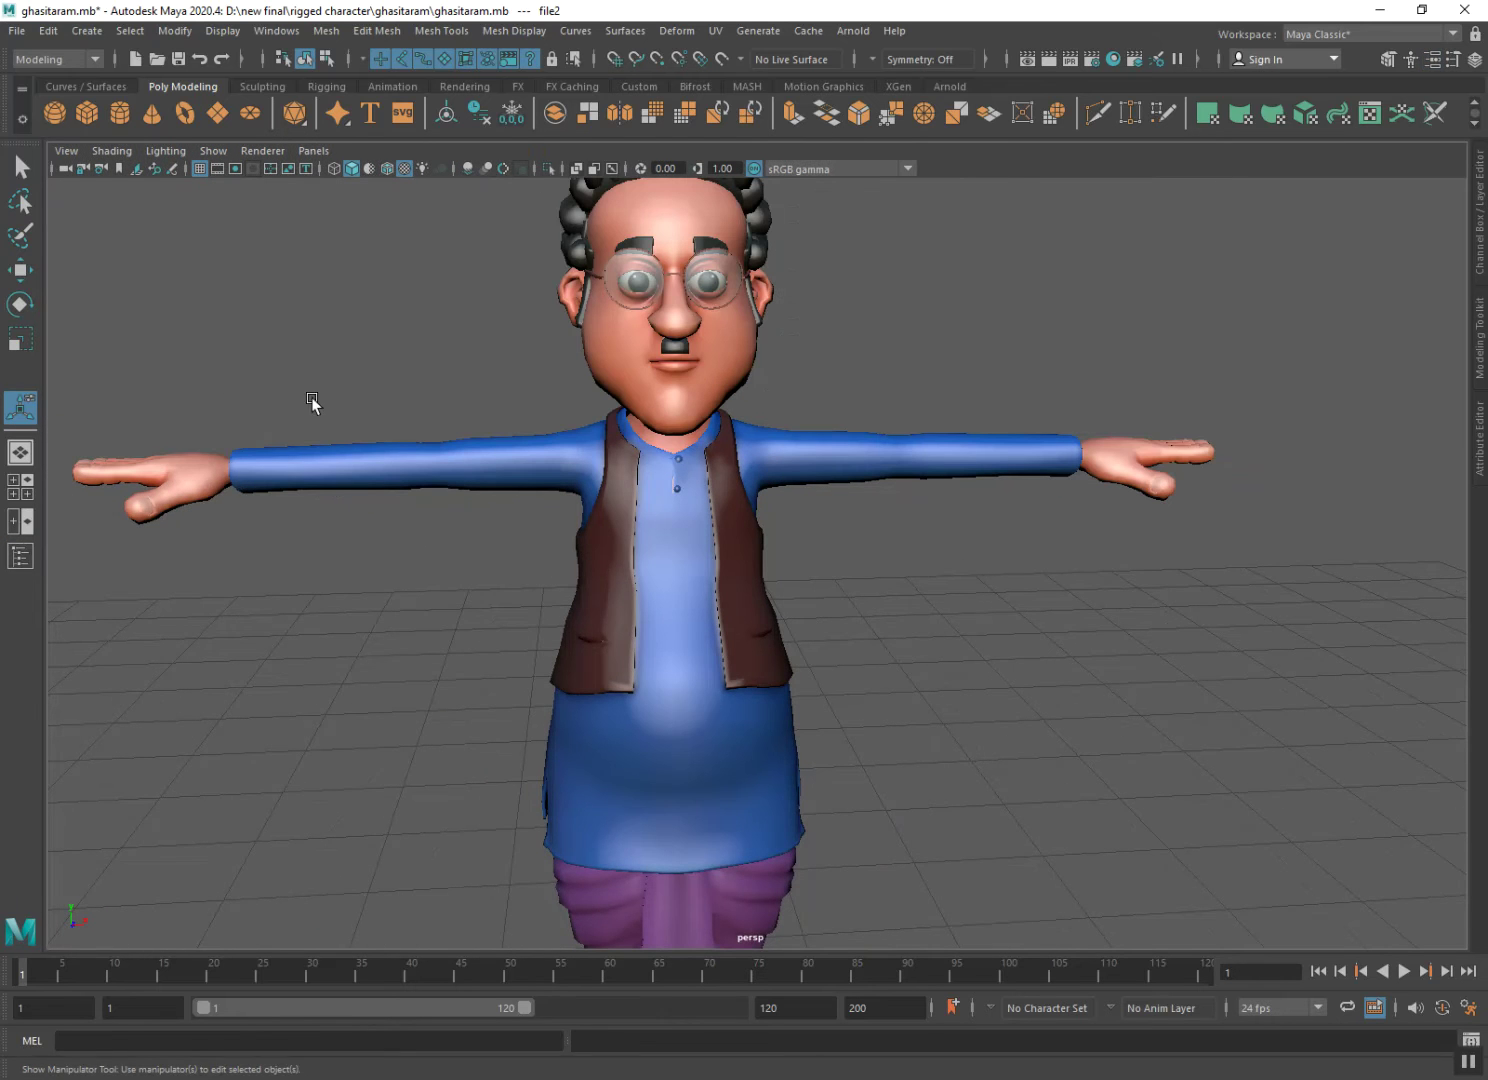
{"action": "mouse_move", "coordinate": [573, 579]}
{"action": "left_mouse_down", "text": "alt"}
{"action": "mouse_move", "coordinate": [721, 601]}
{"action": "mouse_move", "coordinate": [597, 639]}
{"action": "mouse_move", "coordinate": [548, 608]}
{"action": "left_mouse_up", "text": "alt"}
{"action": "right_click_drag", "start_coordinate": [548, 608], "coordinate": [558, 651], "text": "alt"}
{"action": "left_click_drag", "start_coordinate": [558, 651], "coordinate": [458, 677], "text": "alt"}
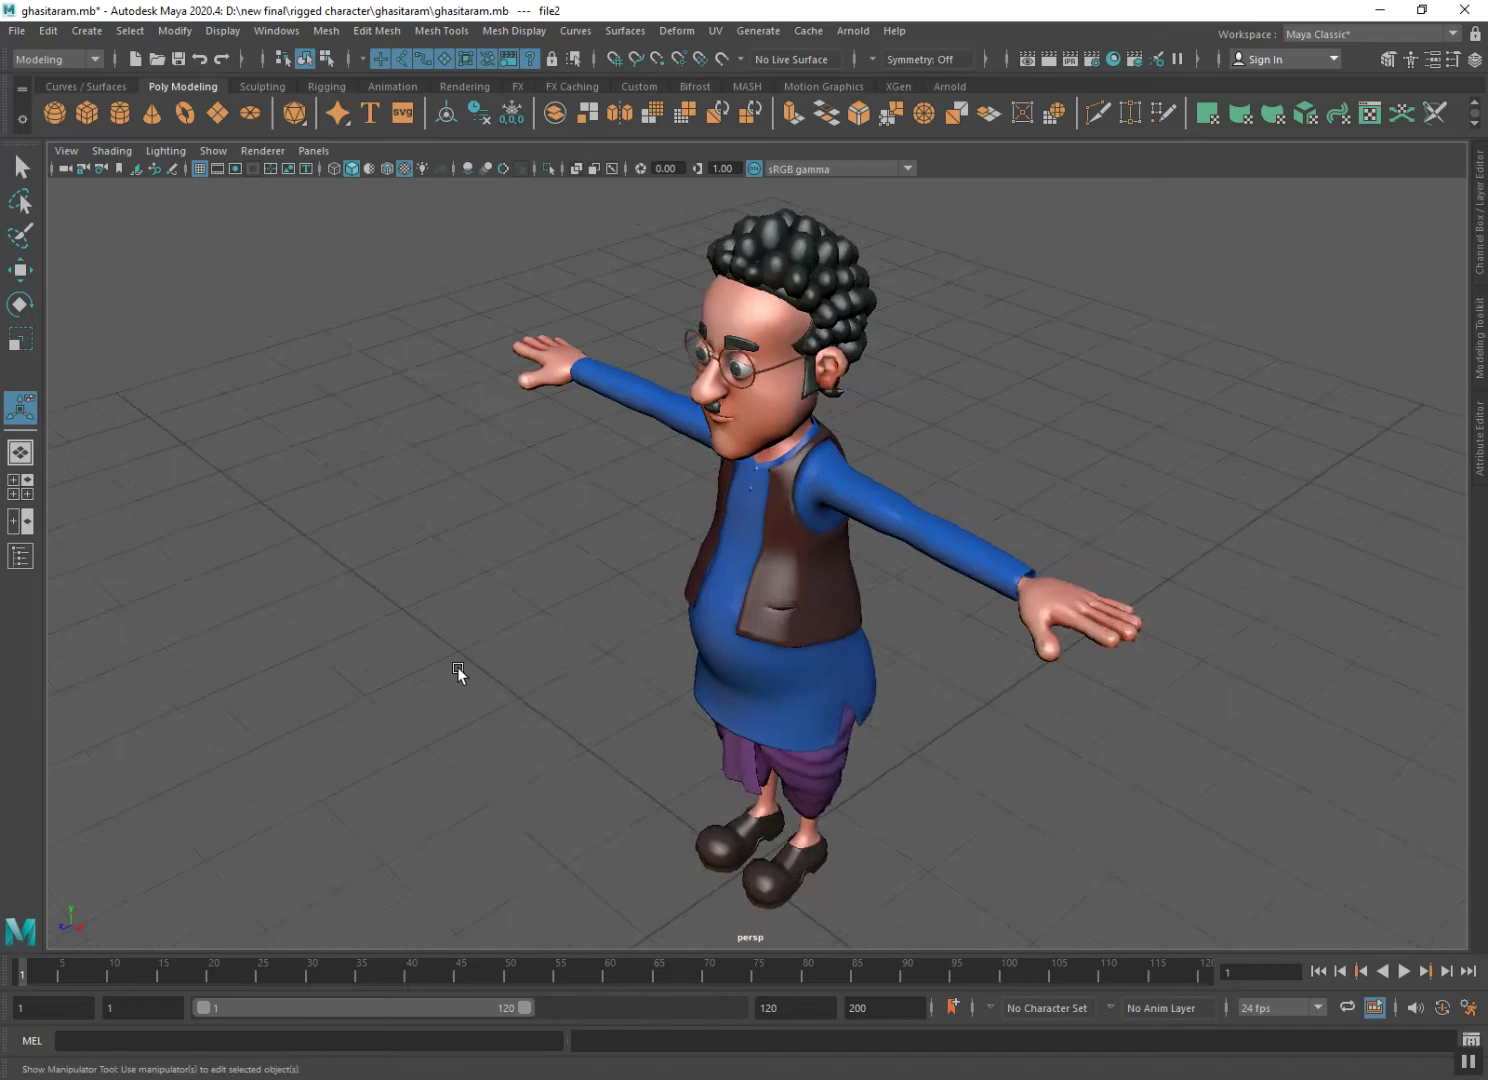
{"action": "right_click_drag", "start_coordinate": [458, 677], "coordinate": [687, 595], "text": "alt"}
{"action": "mouse_move", "coordinate": [687, 596]}
{"action": "left_mouse_down", "text": "alt"}
{"action": "mouse_move", "coordinate": [648, 700]}
{"action": "mouse_move", "coordinate": [604, 491]}
{"action": "left_mouse_up", "text": "alt"}
{"action": "mouse_move", "coordinate": [694, 568]}
{"action": "right_mouse_down", "text": "alt"}
{"action": "mouse_move", "coordinate": [702, 627]}
{"action": "mouse_move", "coordinate": [558, 668]}
{"action": "mouse_move", "coordinate": [544, 555]}
{"action": "right_mouse_up", "text": "alt"}
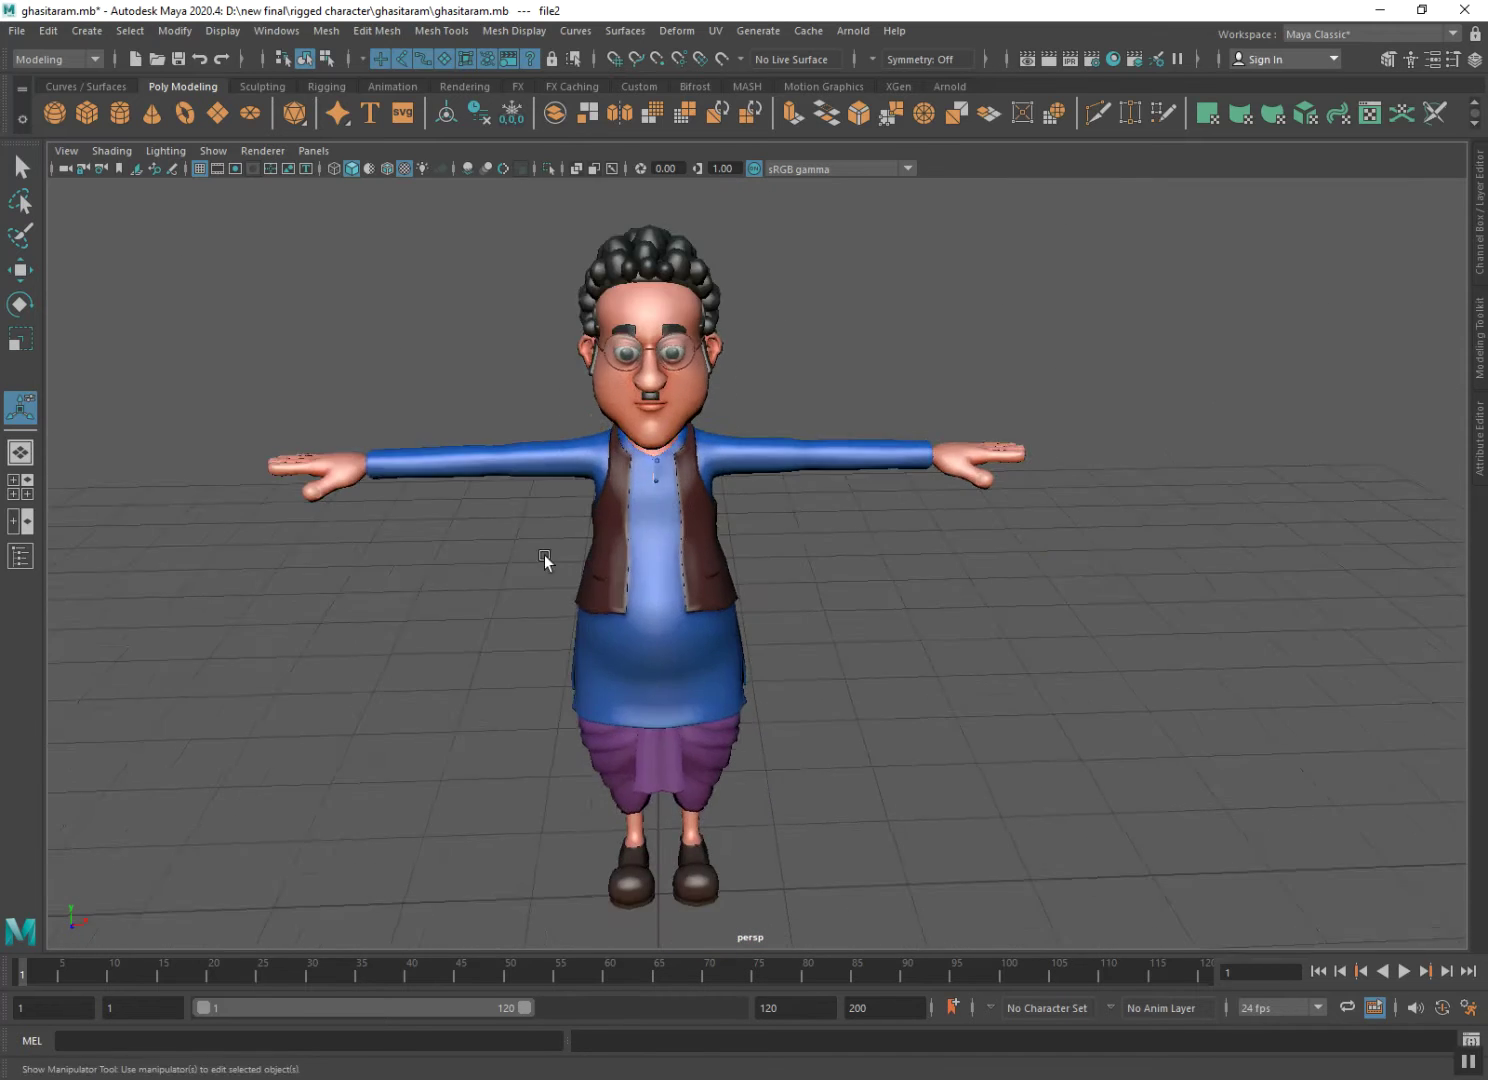
{"action": "left_click_drag", "start_coordinate": [544, 554], "coordinate": [540, 583], "text": "alt"}
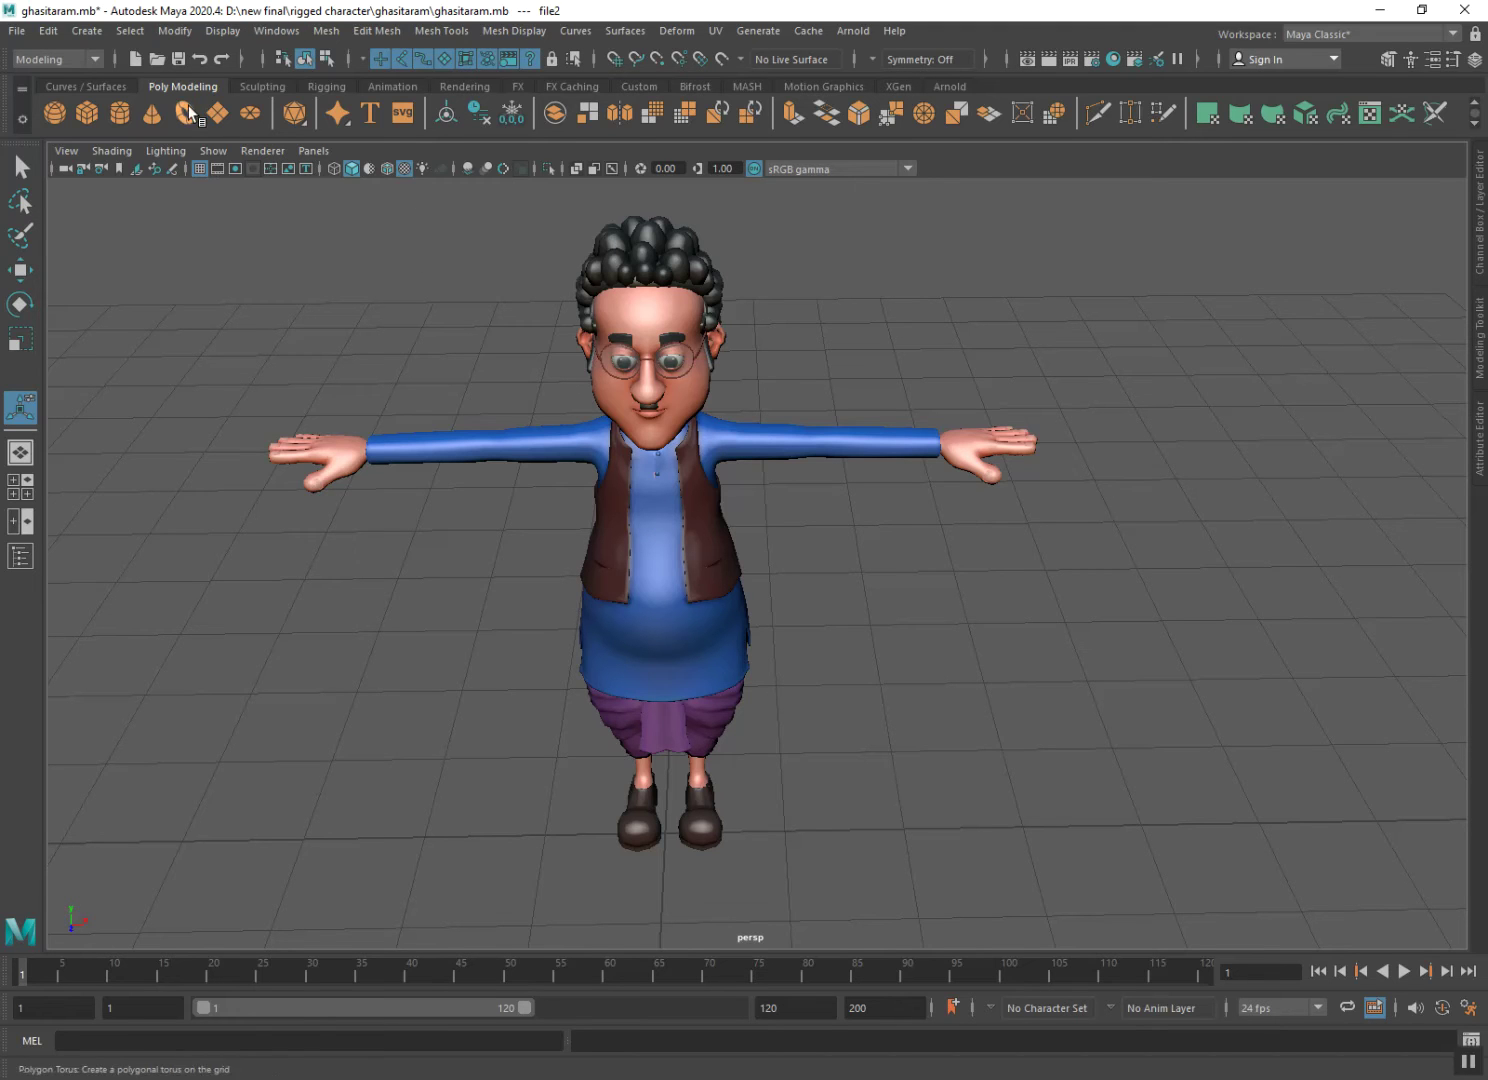
{"action": "left_click", "coordinate": [640, 88]}
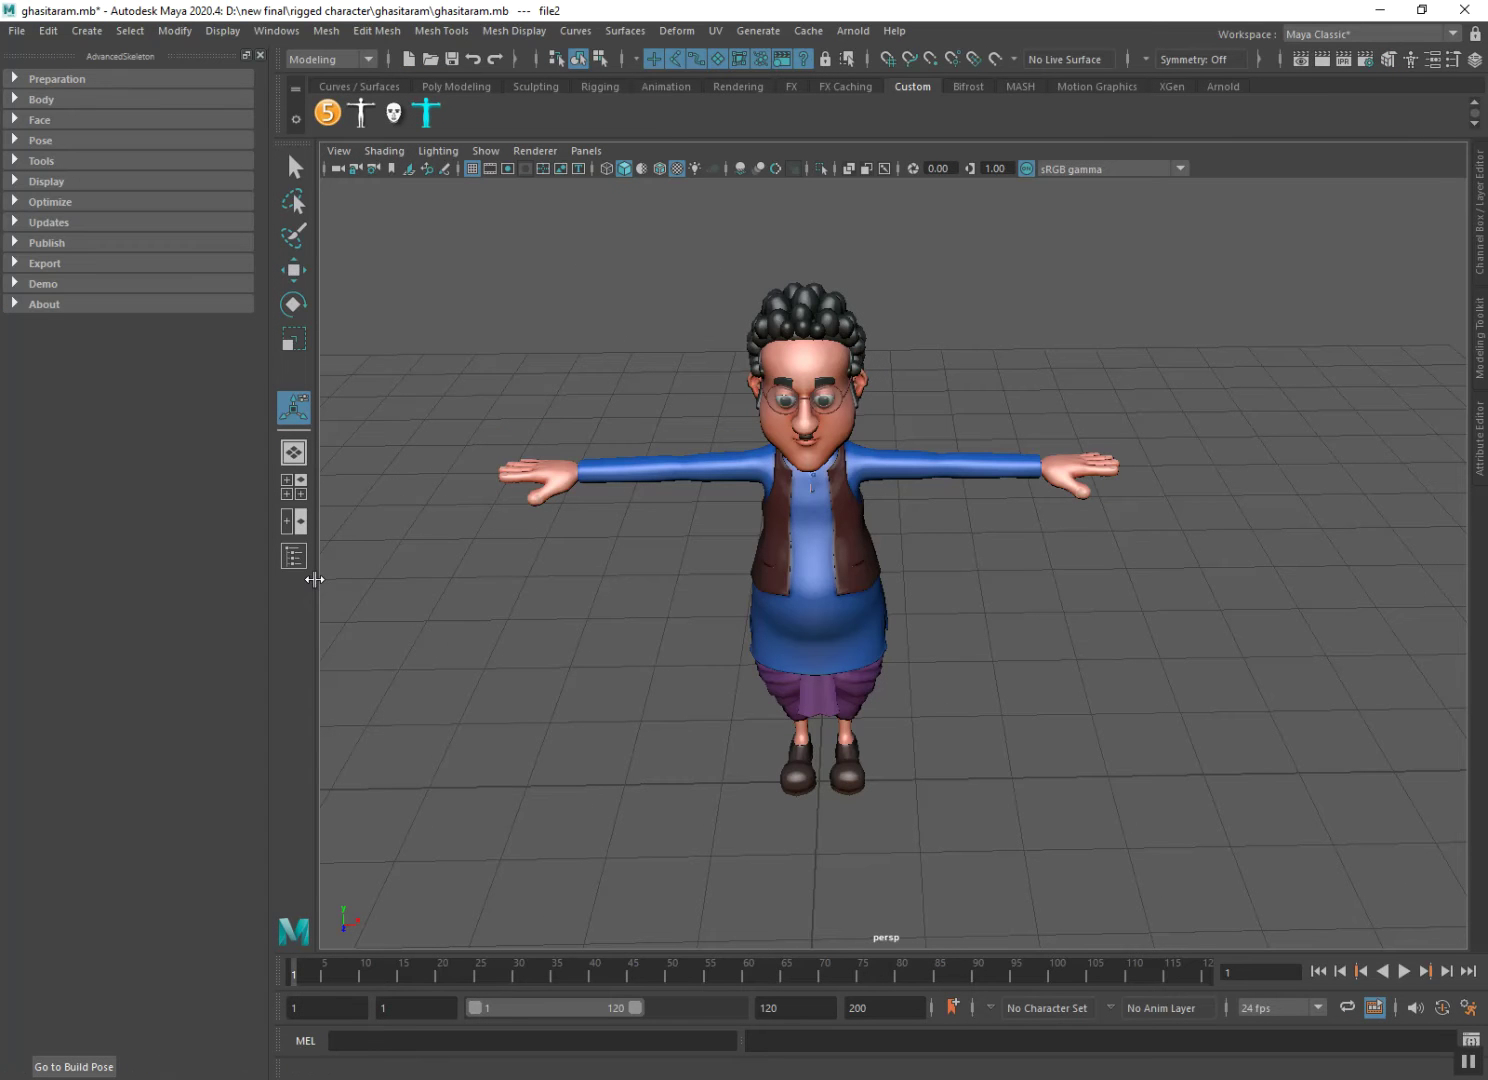
Expand AdvancedSkeleton's Preparation, Model and Rig sections and open Model Clean.
{"action": "left_click", "coordinate": [70, 77]}
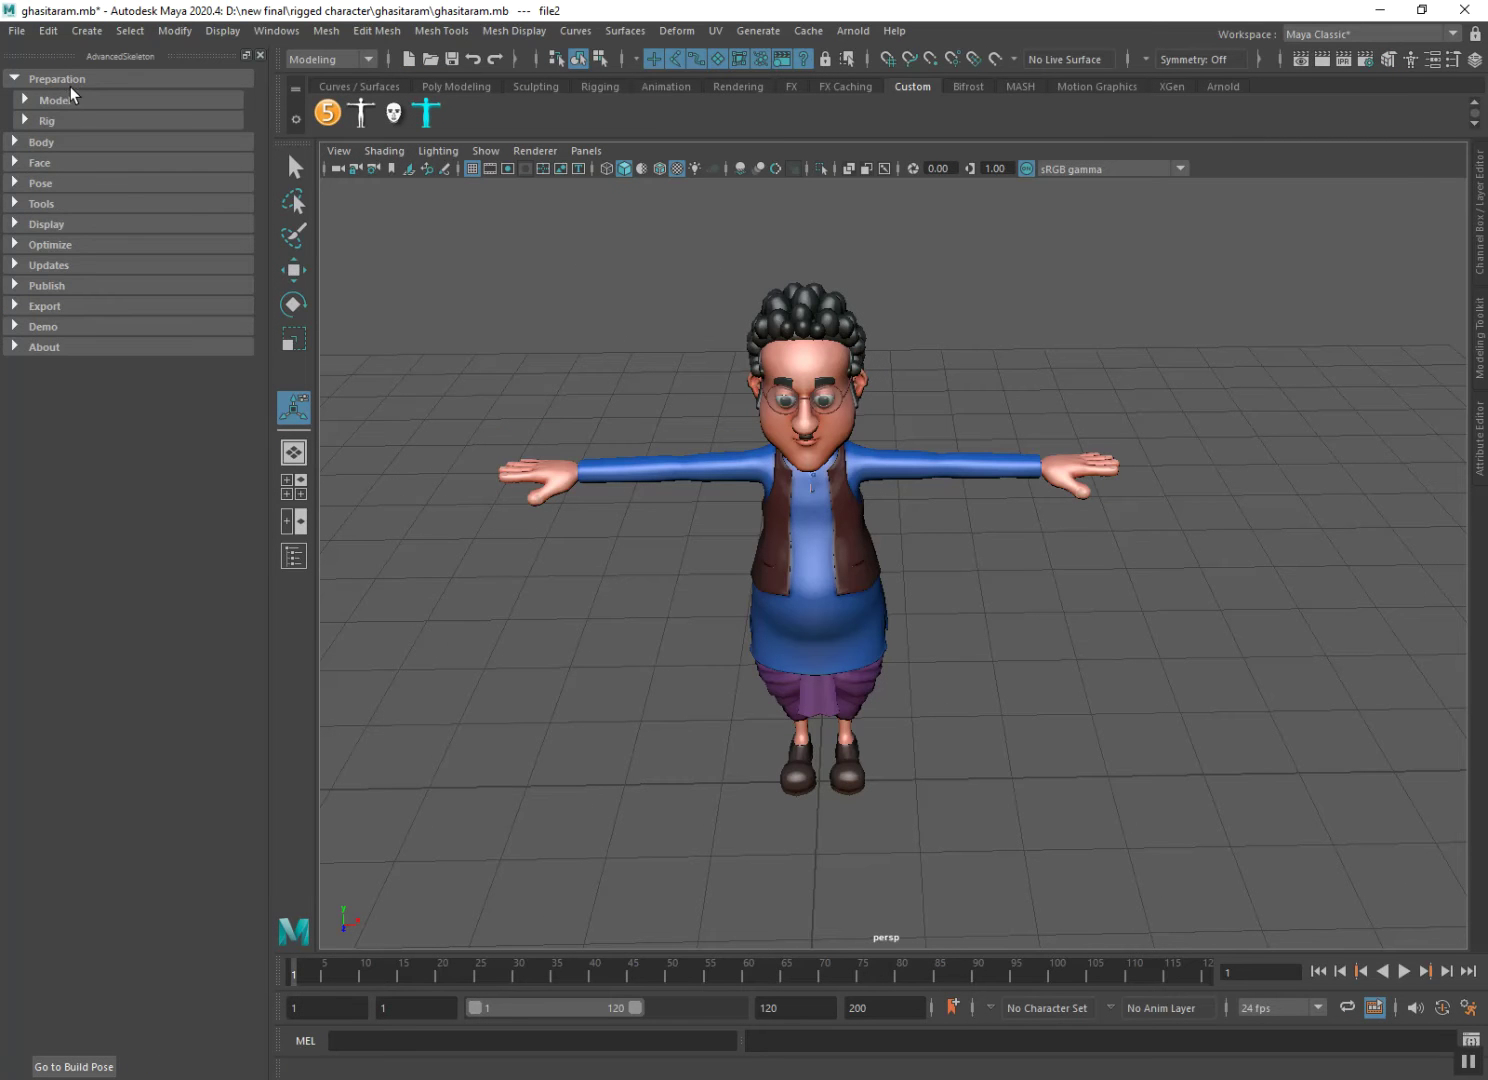
{"action": "left_click", "coordinate": [72, 100]}
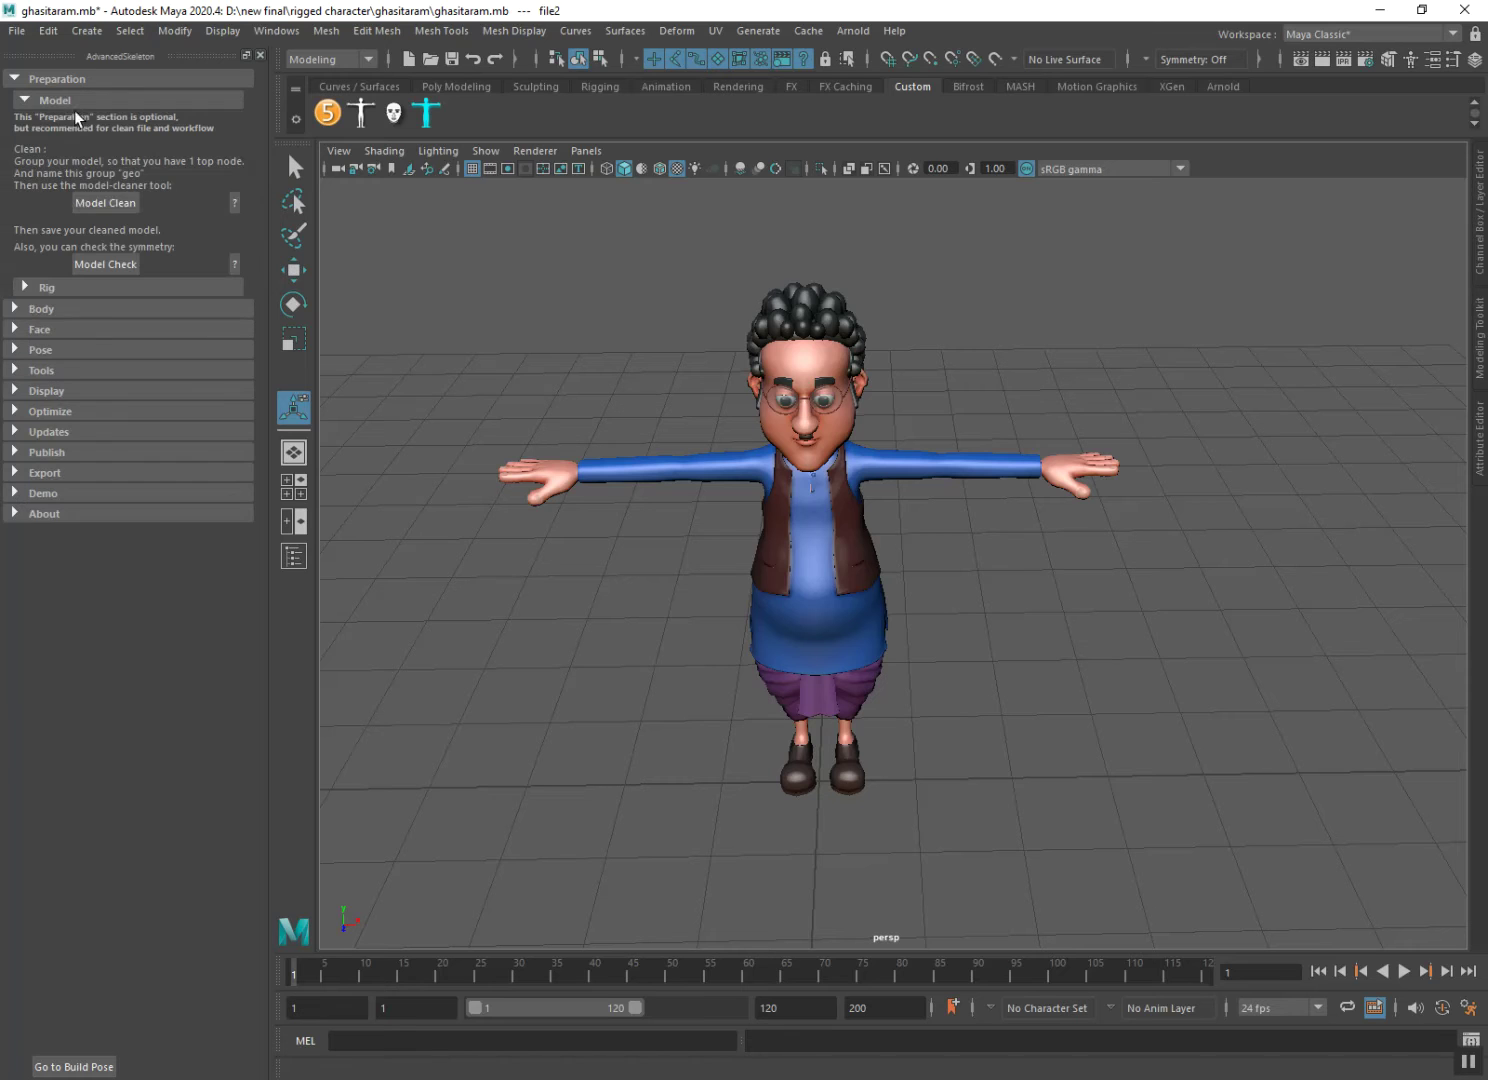
{"action": "left_click", "coordinate": [97, 289]}
{"action": "left_click", "coordinate": [111, 201]}
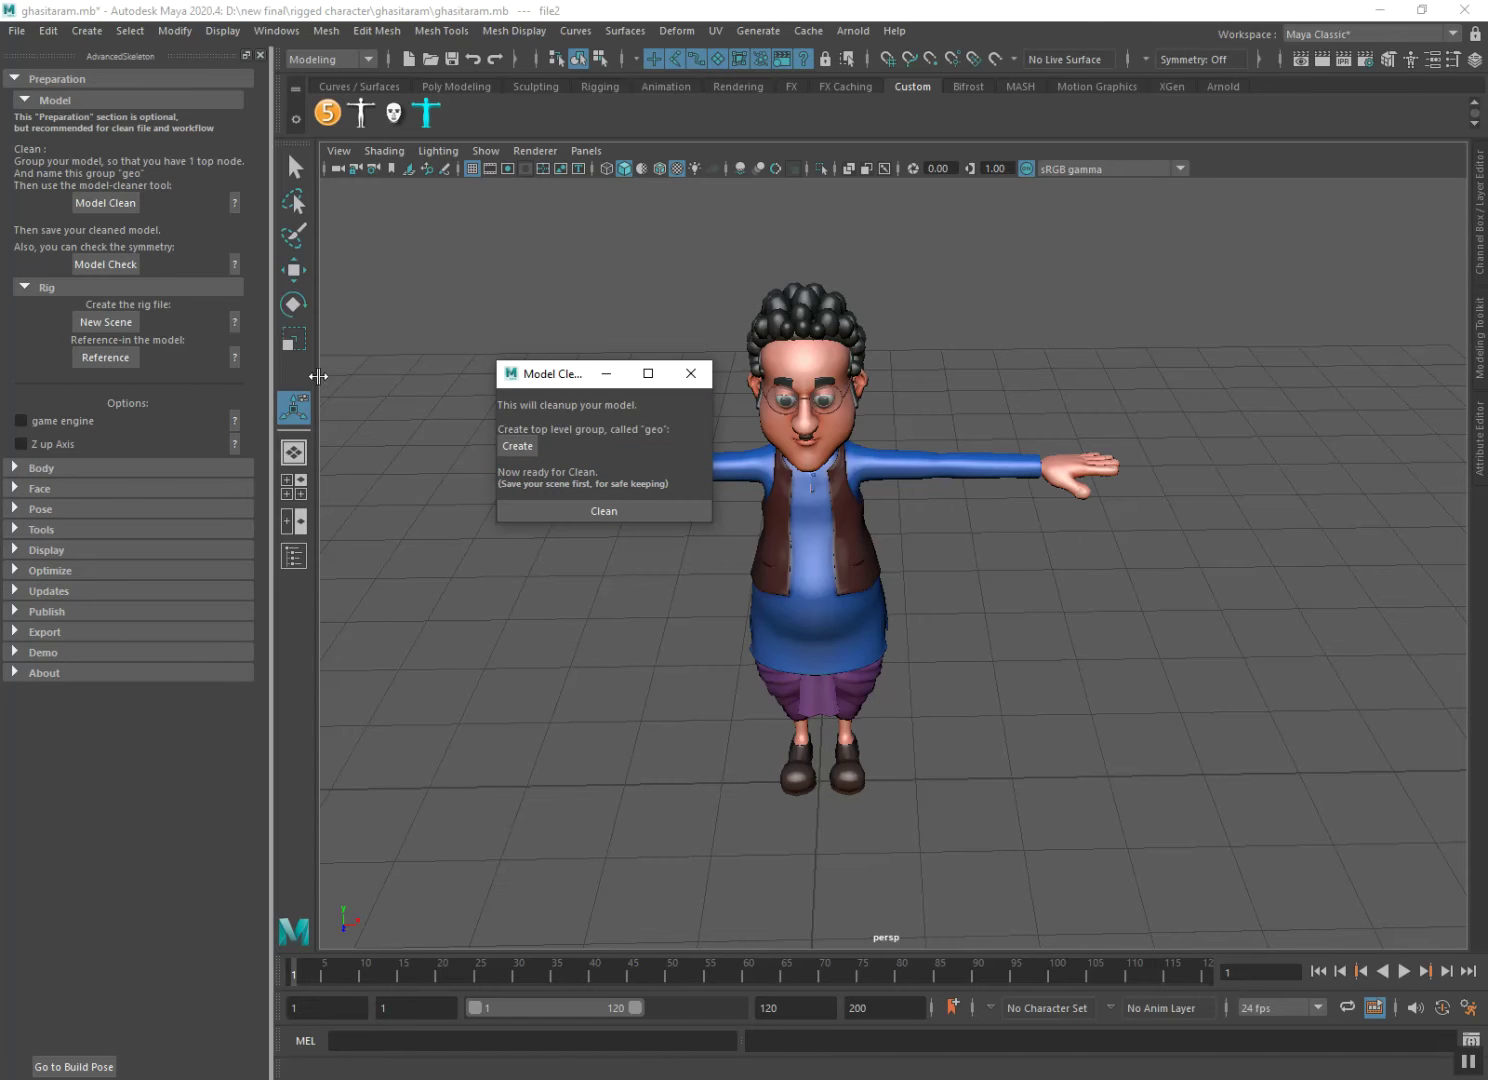
Create the top-level 'geo' group, show the Outliner, and run Clean on the model.
{"action": "left_click", "coordinate": [516, 453]}
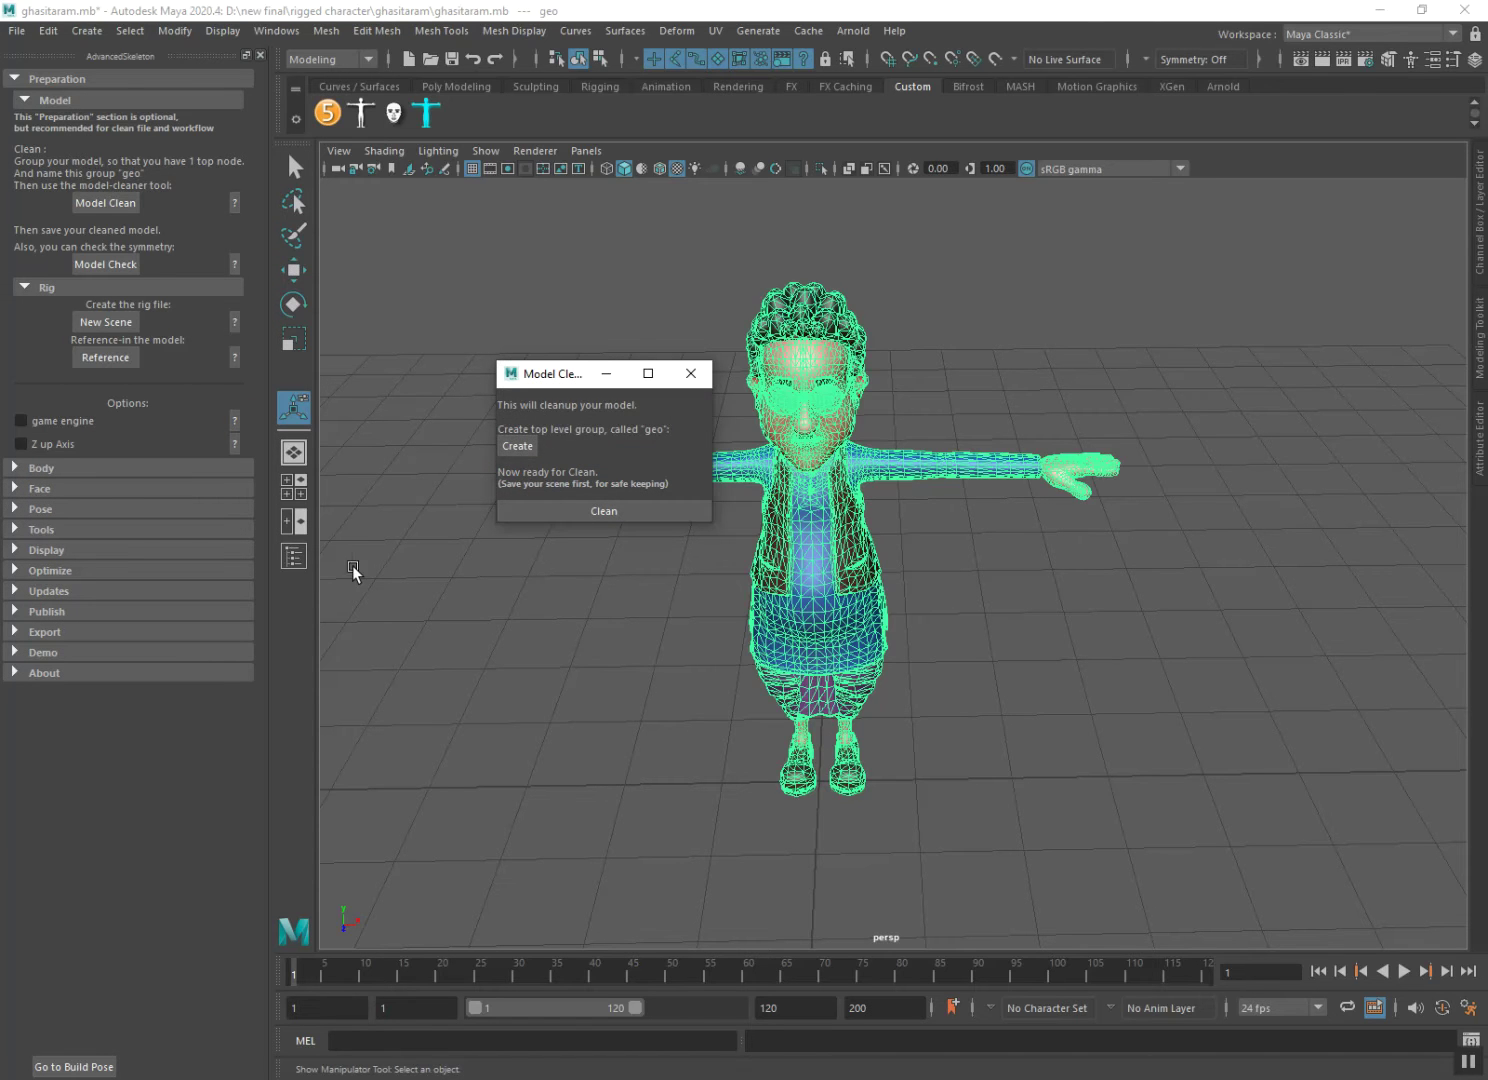
{"action": "left_click", "coordinate": [293, 556]}
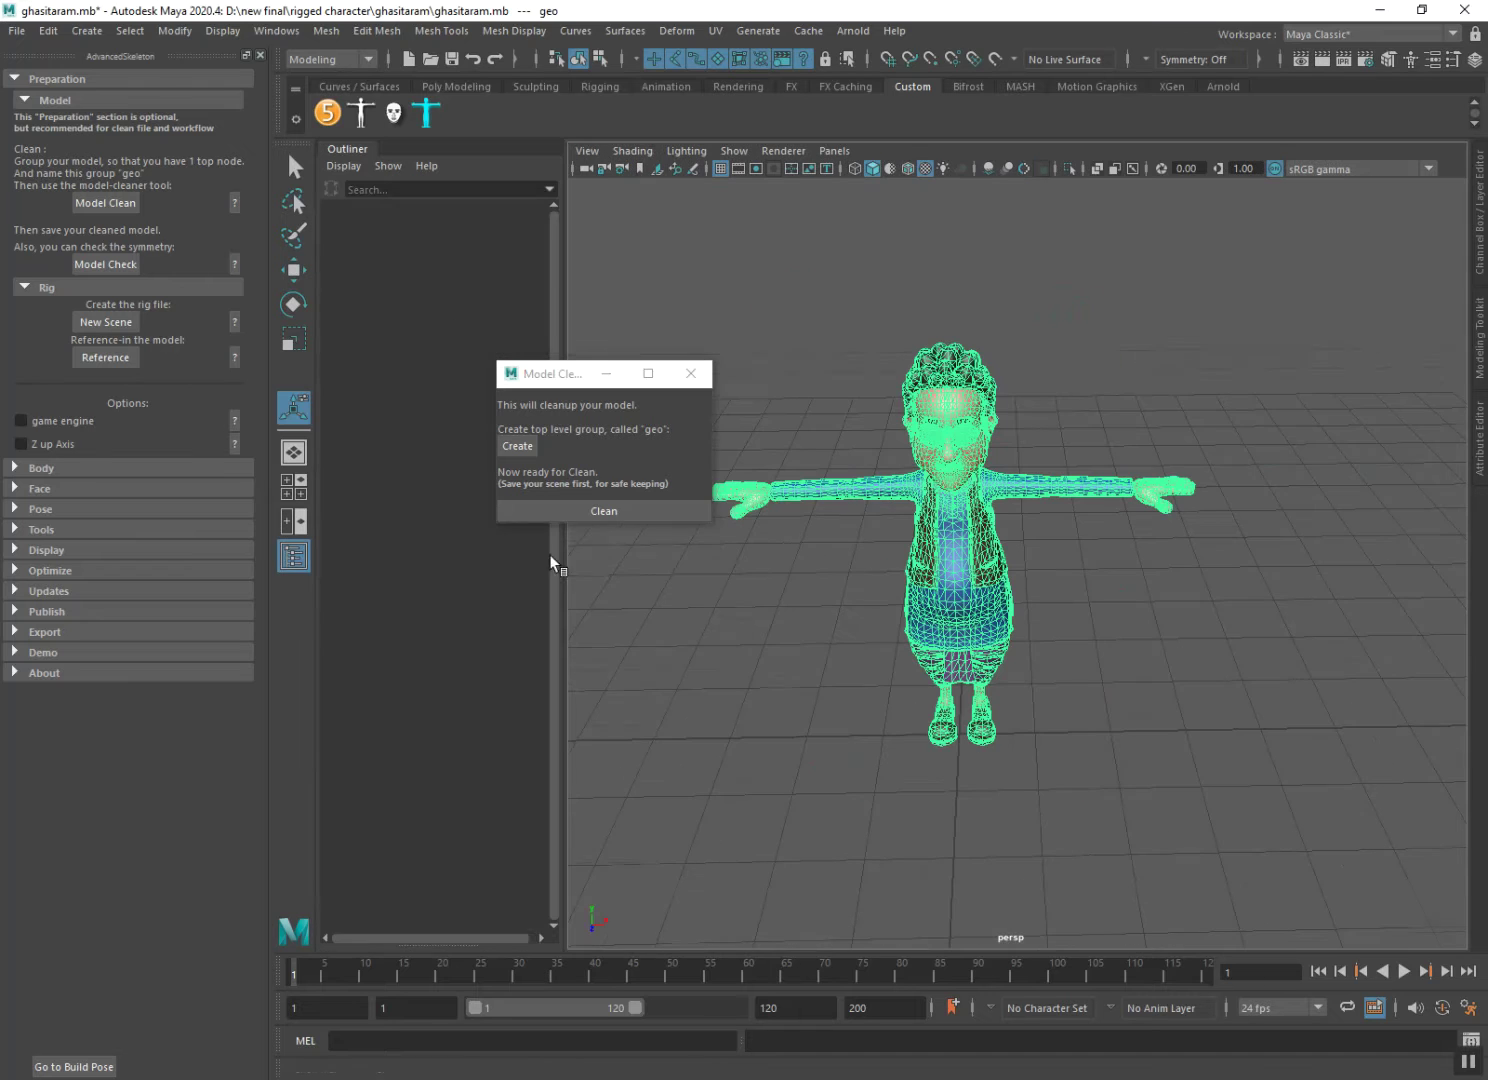
{"action": "left_click", "coordinate": [581, 510]}
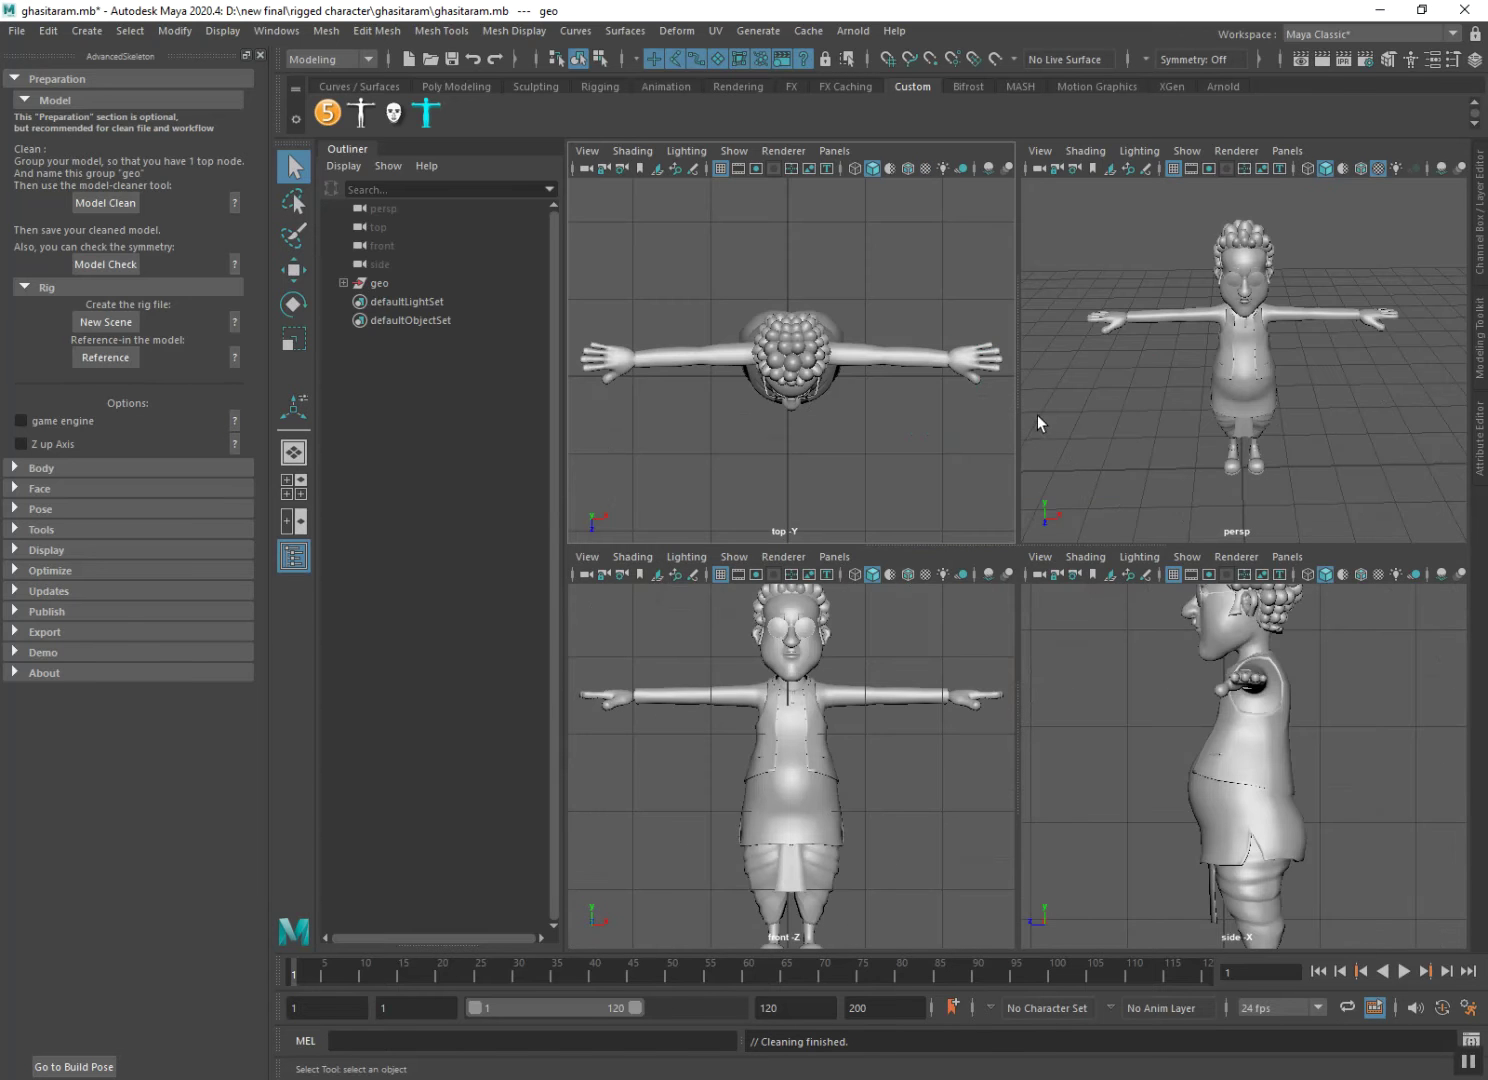
Maximize the perspective view, combine the eyes and body into one mesh, and run Model Check.
{"action": "key", "text": "space"}
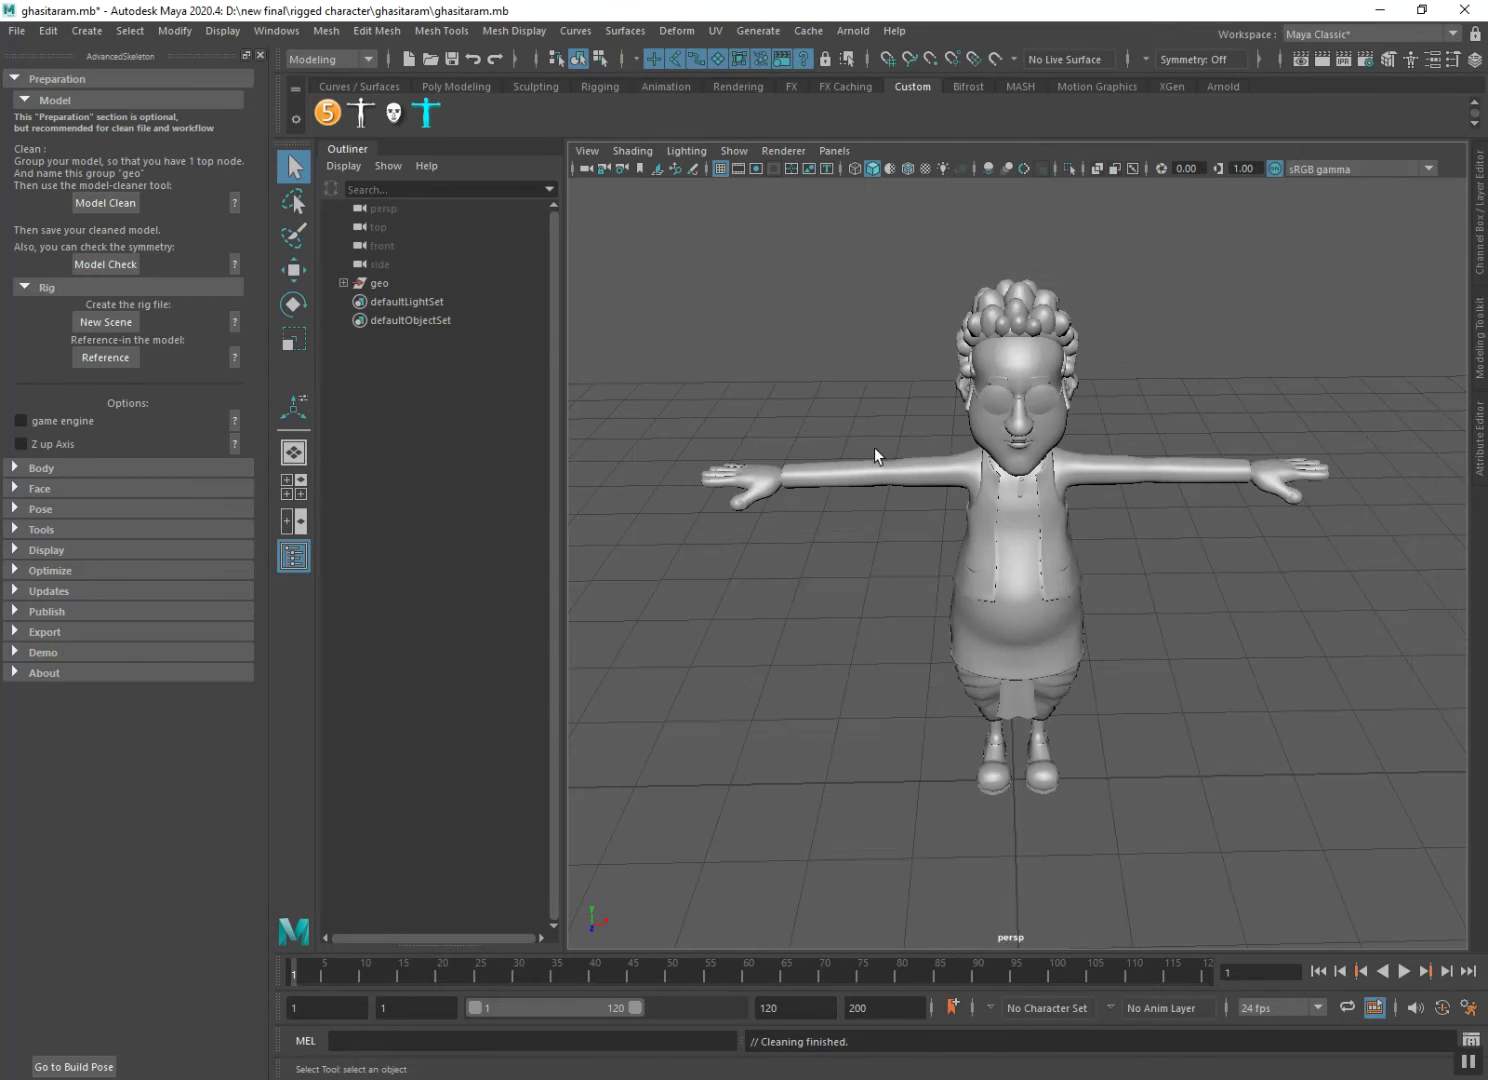
{"action": "mouse_move", "coordinate": [784, 637]}
{"action": "left_mouse_down", "text": "alt"}
{"action": "mouse_move", "coordinate": [780, 611]}
{"action": "mouse_move", "coordinate": [676, 631]}
{"action": "mouse_move", "coordinate": [949, 648]}
{"action": "mouse_move", "coordinate": [781, 637]}
{"action": "left_mouse_up", "text": "alt"}
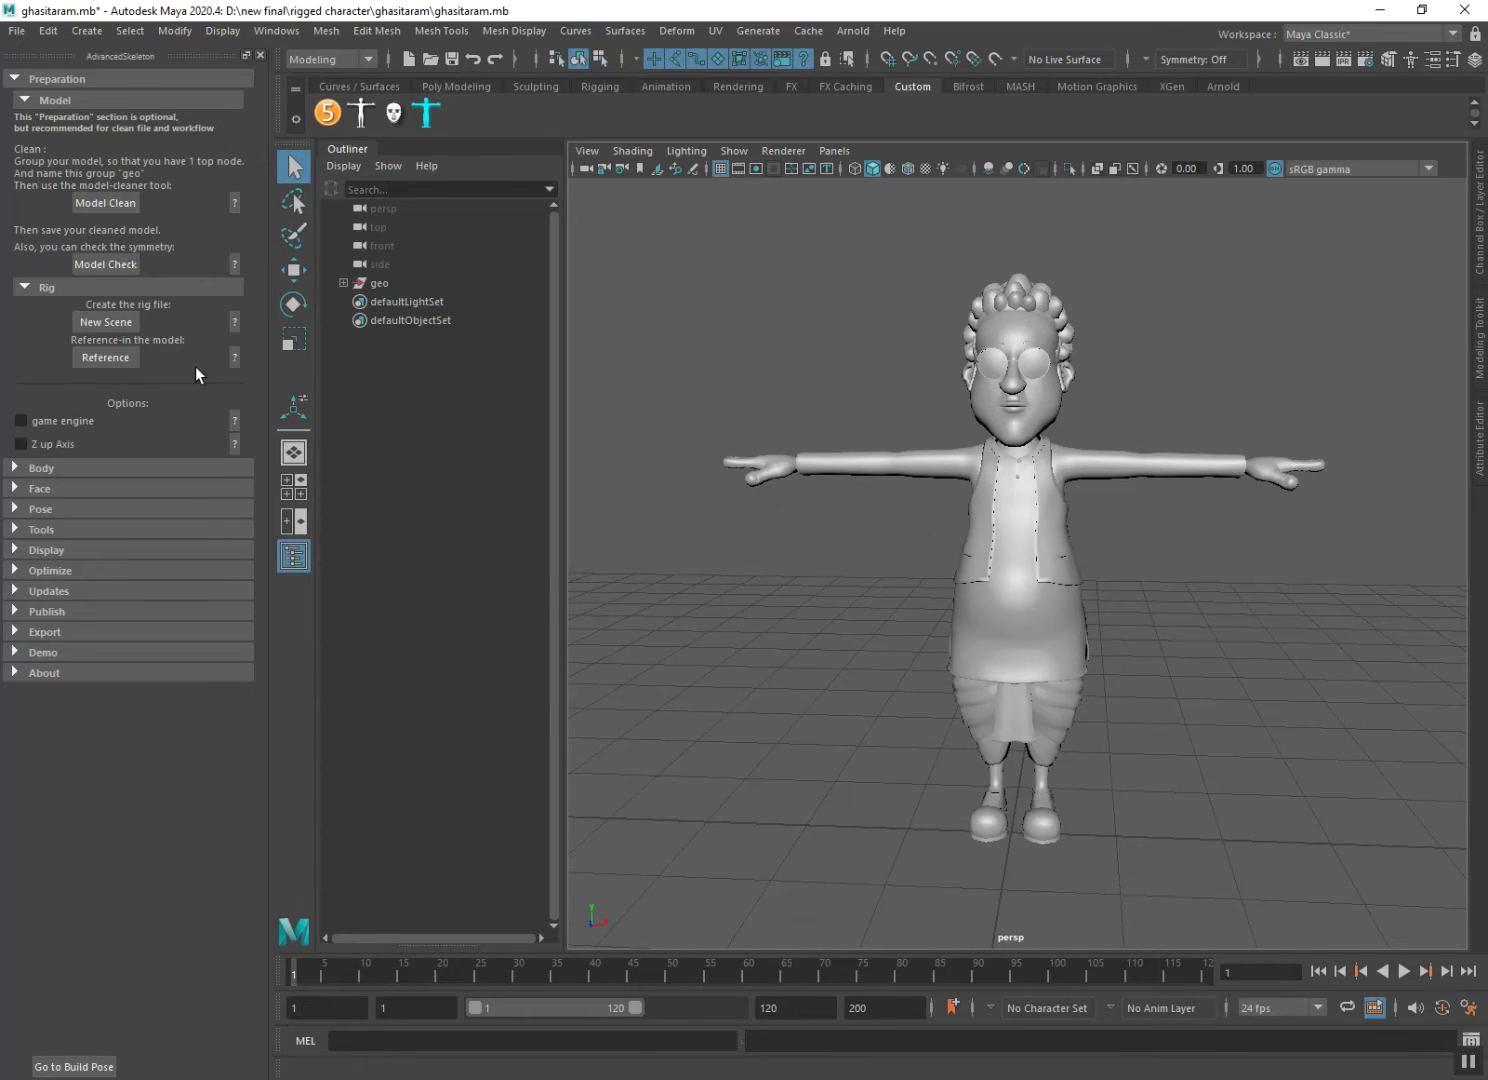
{"action": "left_click", "coordinate": [104, 263]}
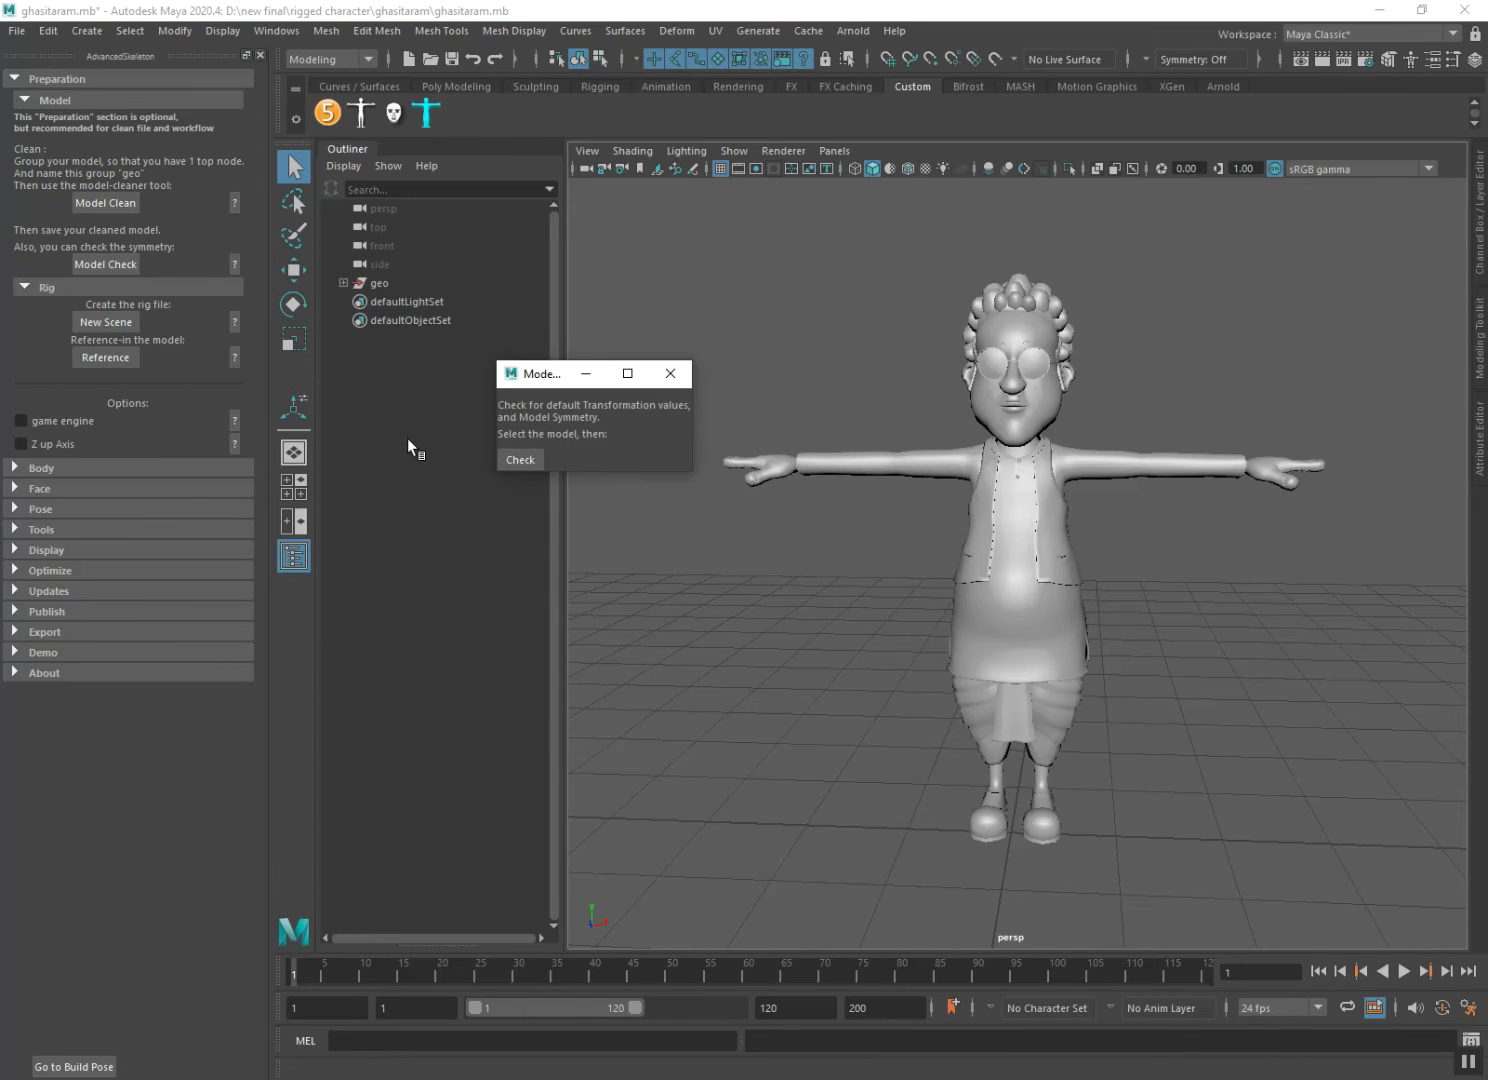
{"action": "left_click", "coordinate": [1051, 493]}
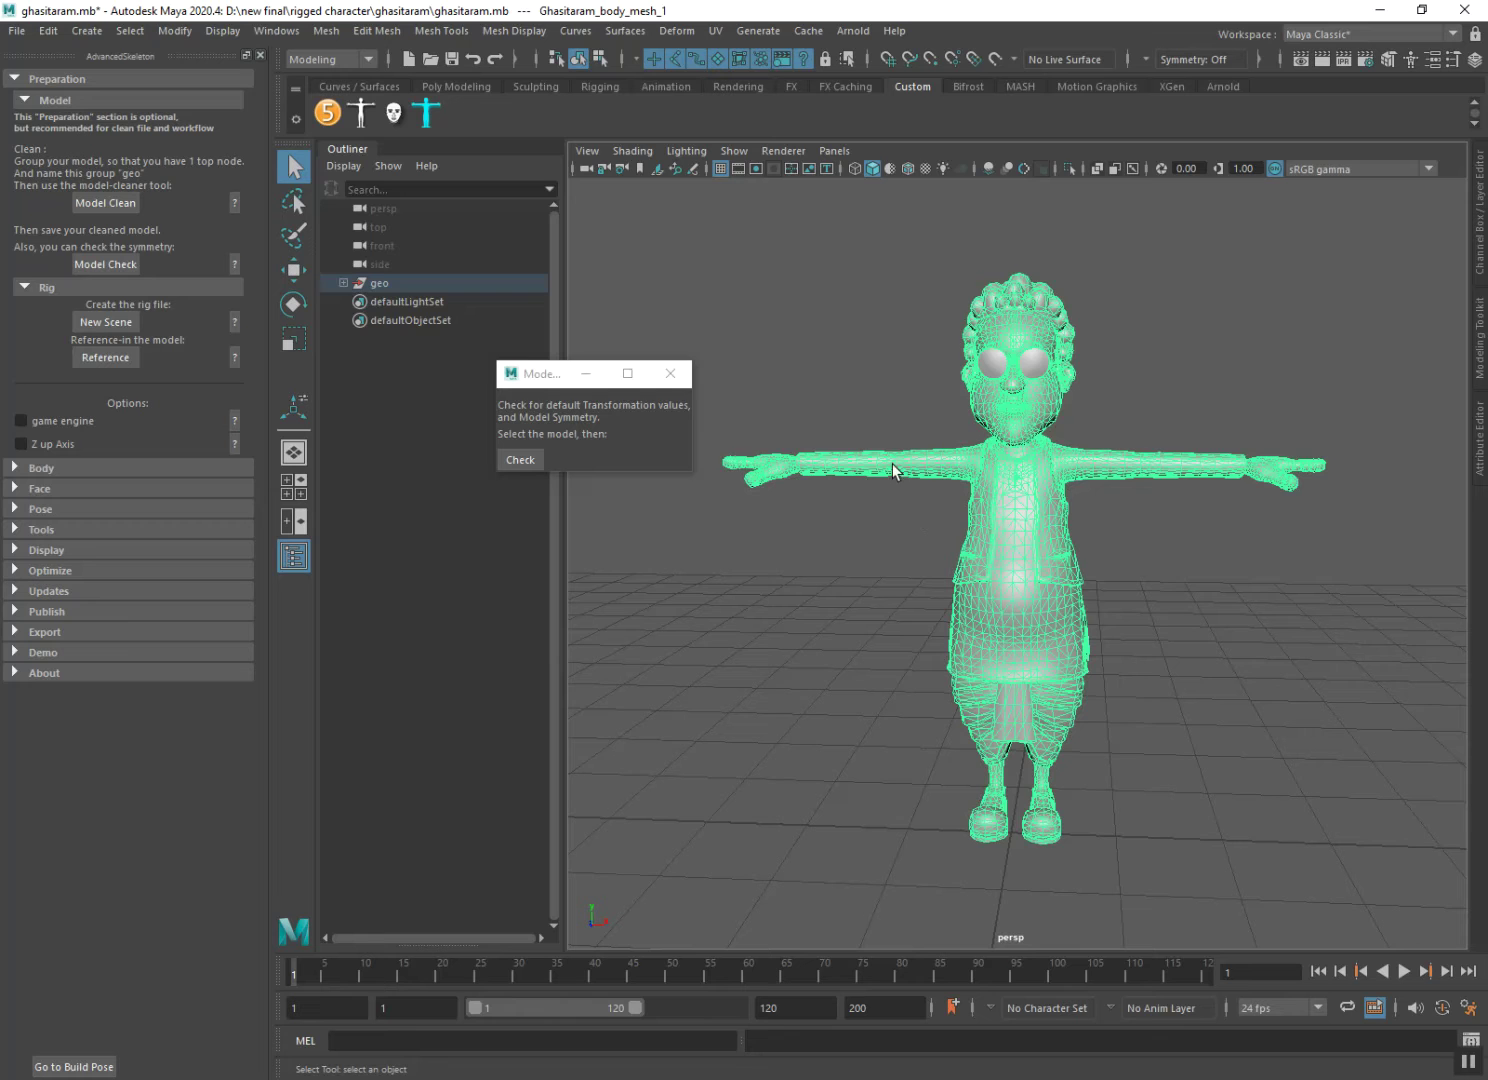
{"action": "left_click", "coordinate": [989, 362]}
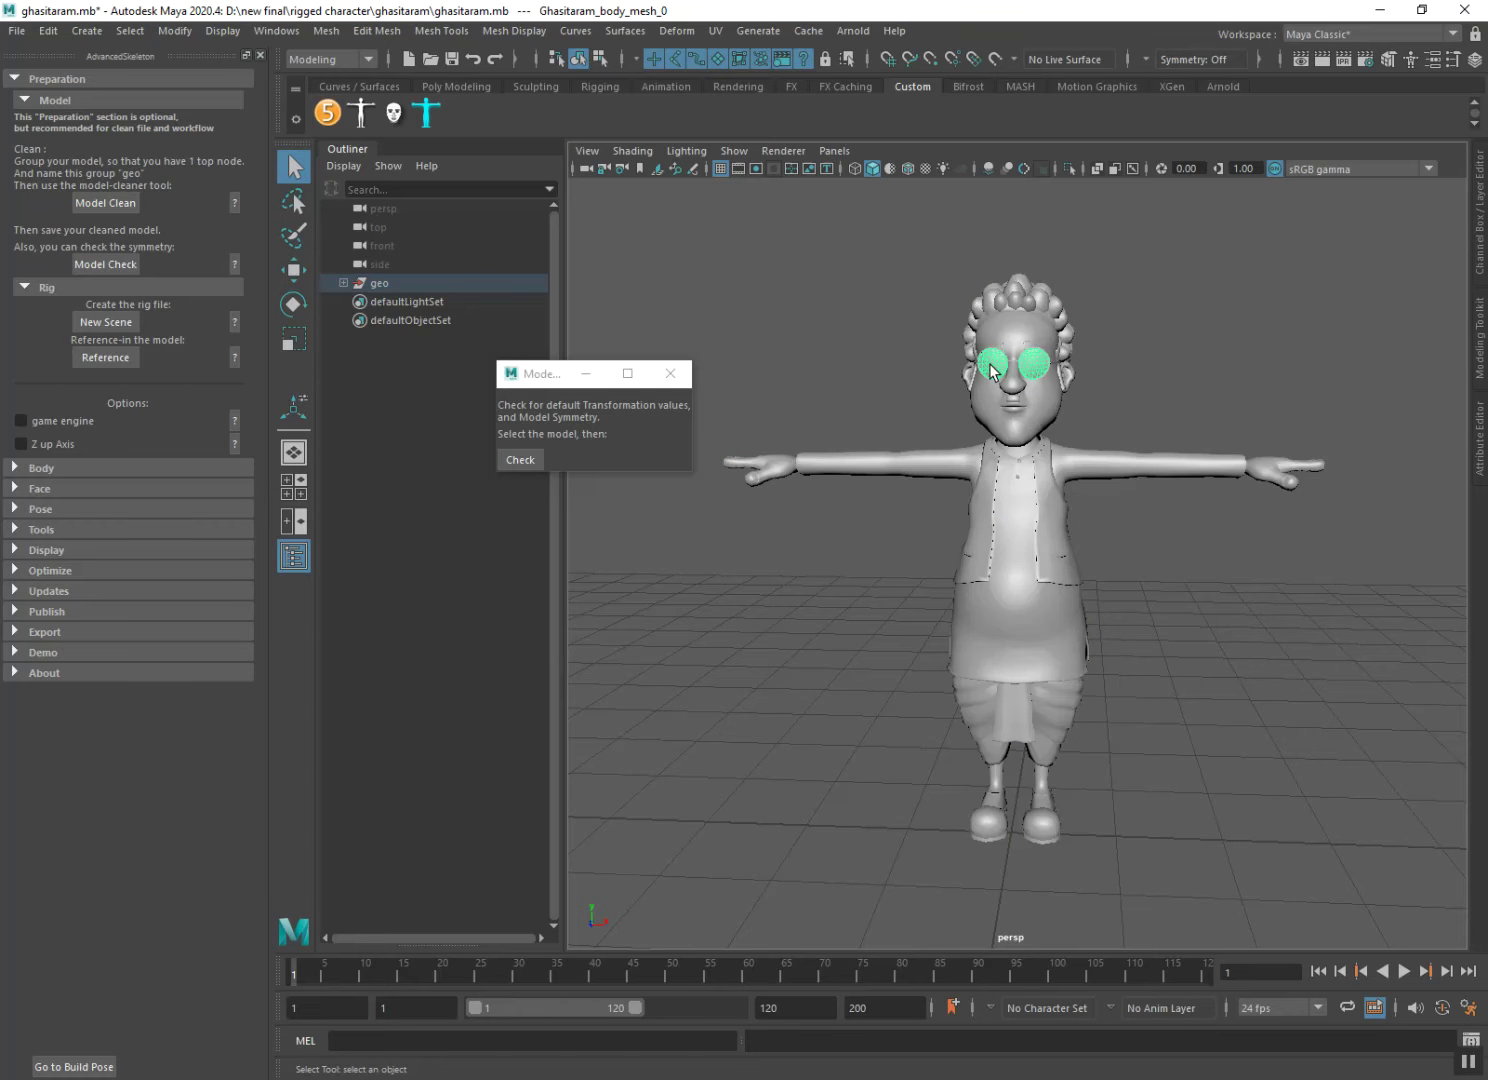
{"action": "left_click", "coordinate": [1006, 460], "text": "shift"}
{"action": "left_click", "coordinate": [333, 32]}
{"action": "left_click", "coordinate": [341, 95]}
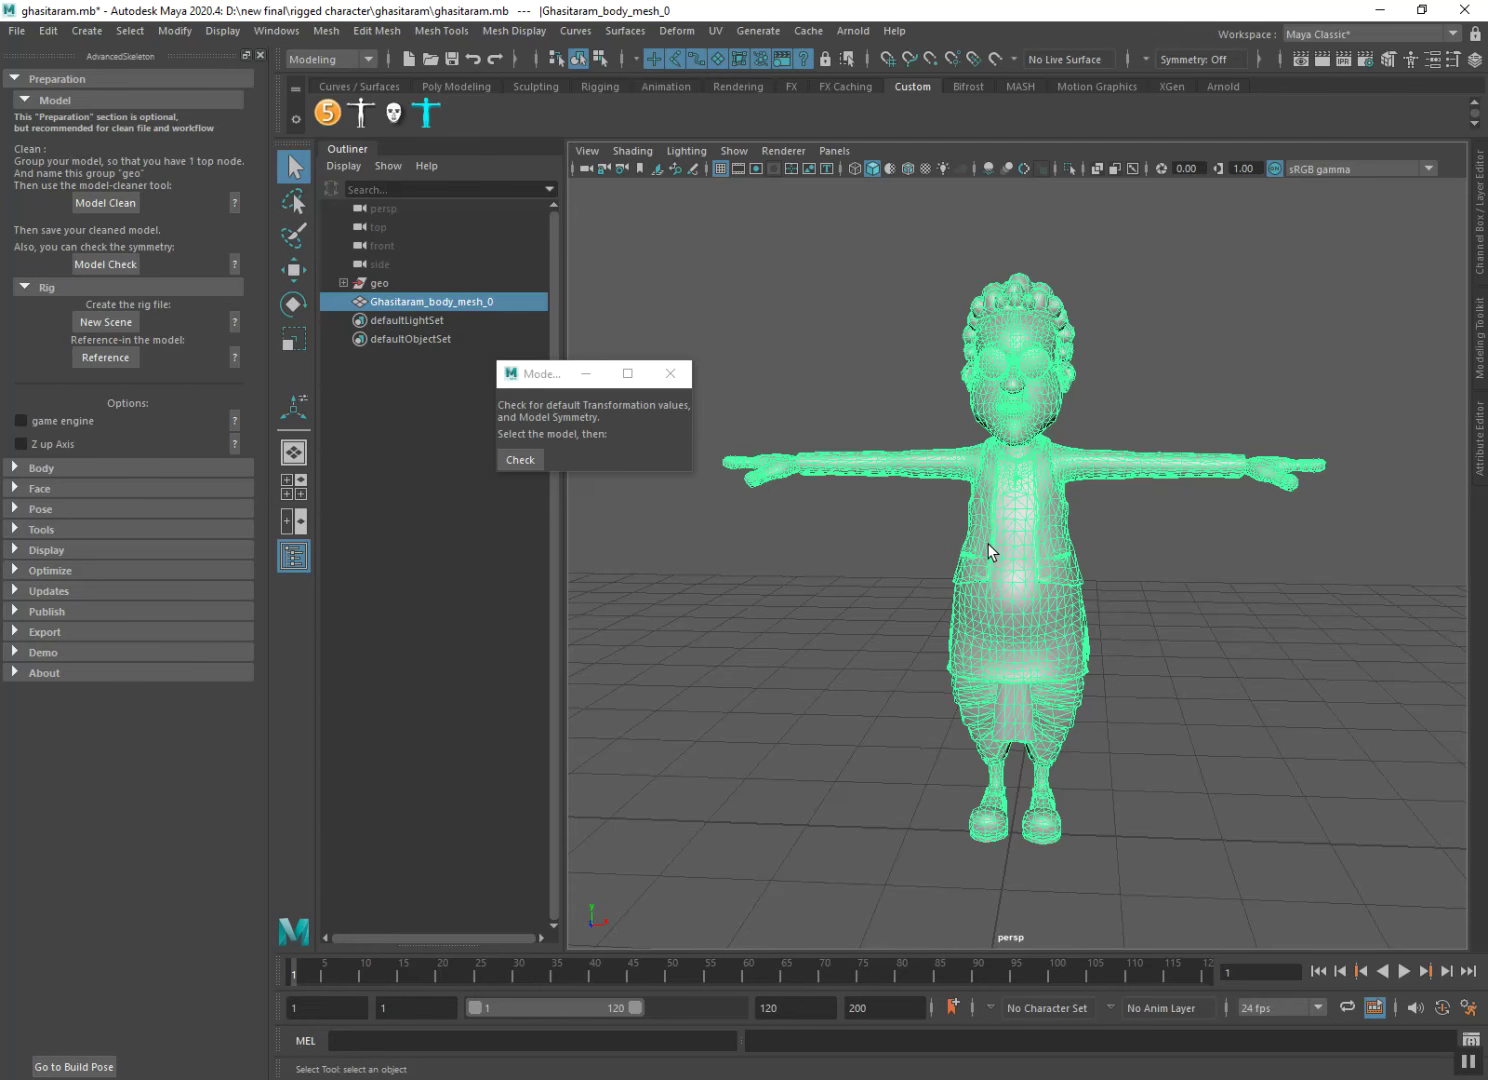
{"action": "key", "text": "ctrl+s"}
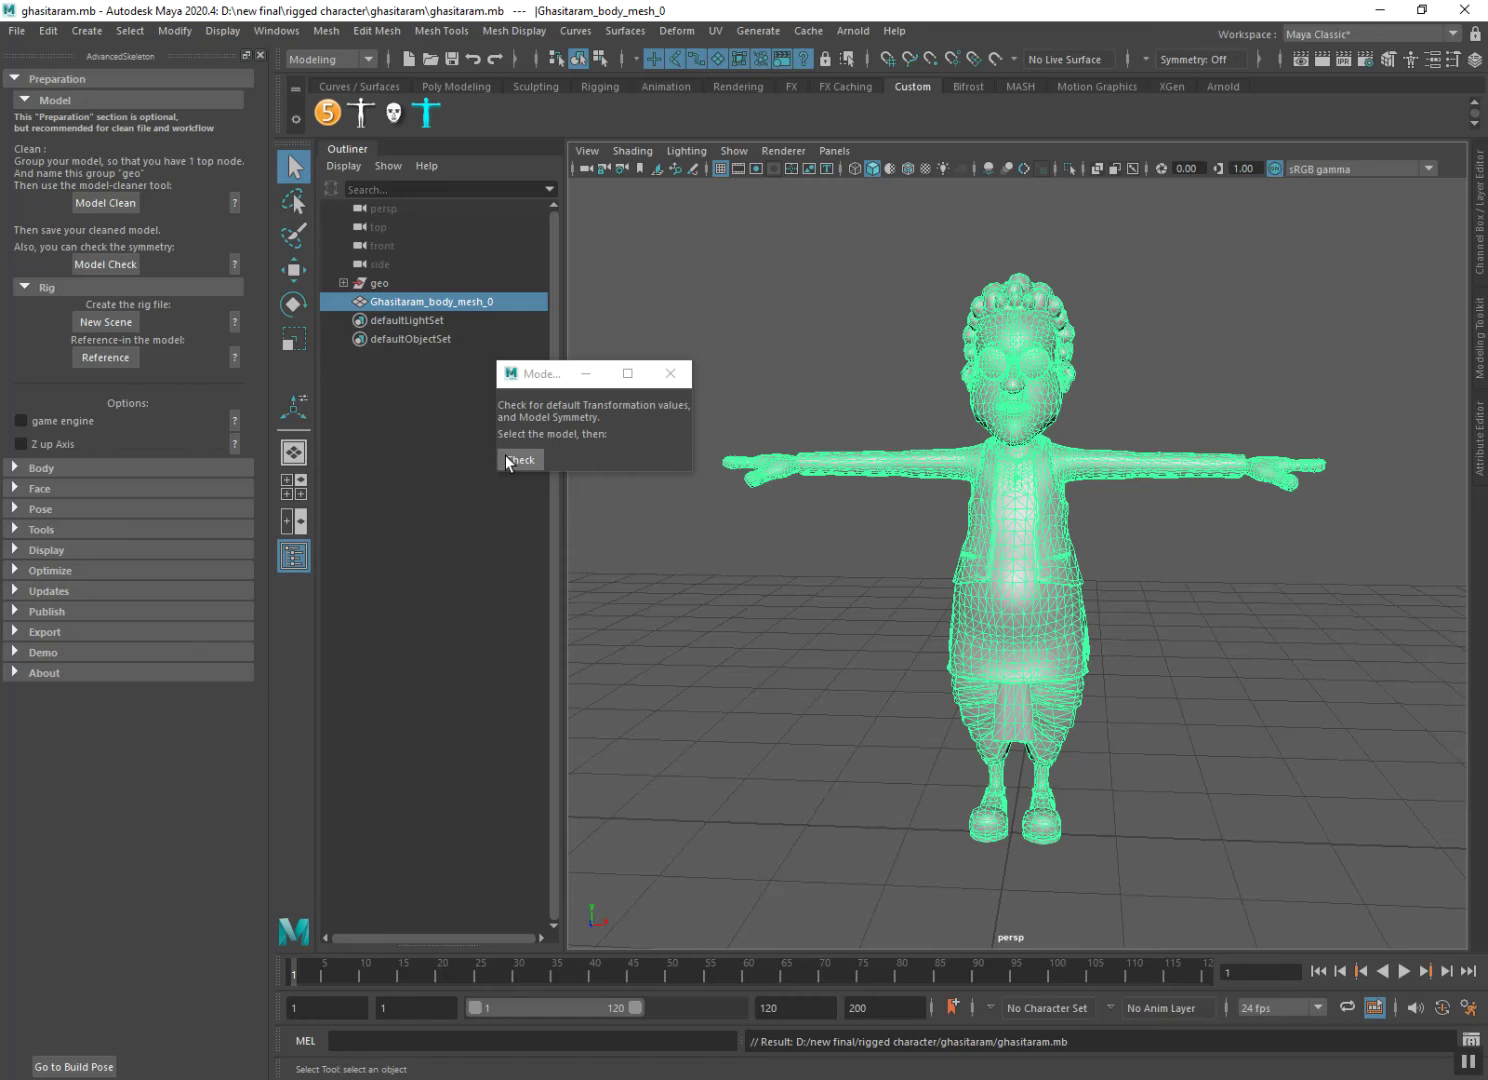
{"action": "left_click", "coordinate": [505, 458]}
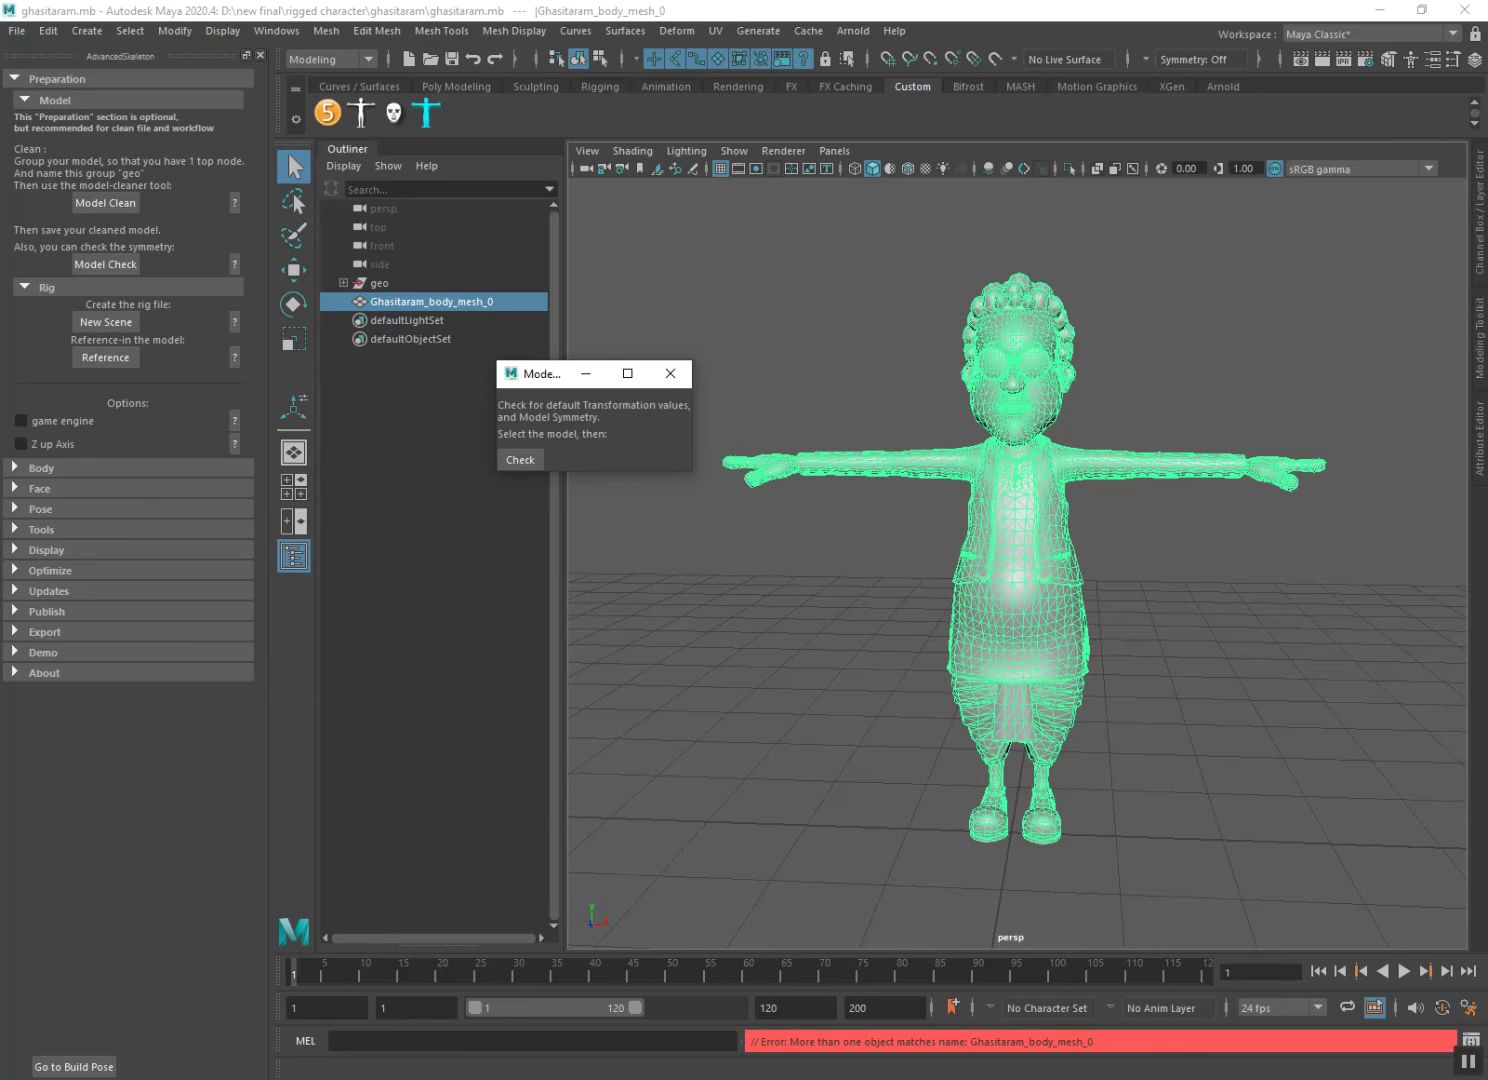
Undo the combine, re-check the geo group, close Model Check, and start a new scene.
{"action": "key", "text": "ctrl+z"}
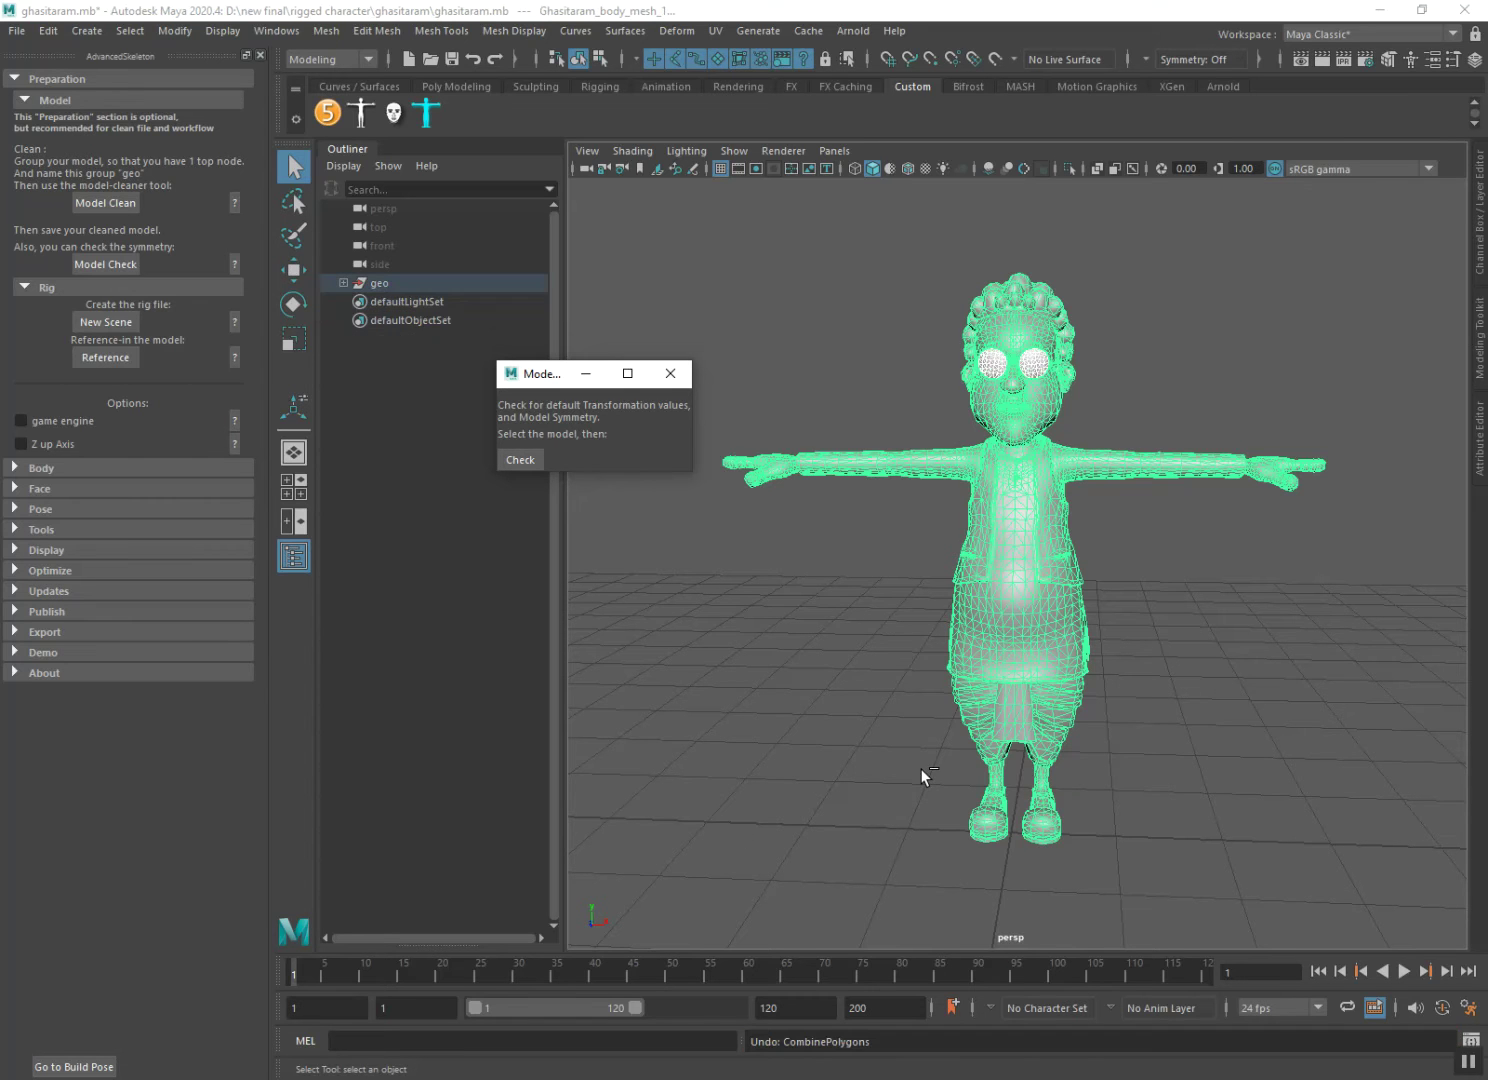
{"action": "left_click", "coordinate": [379, 284]}
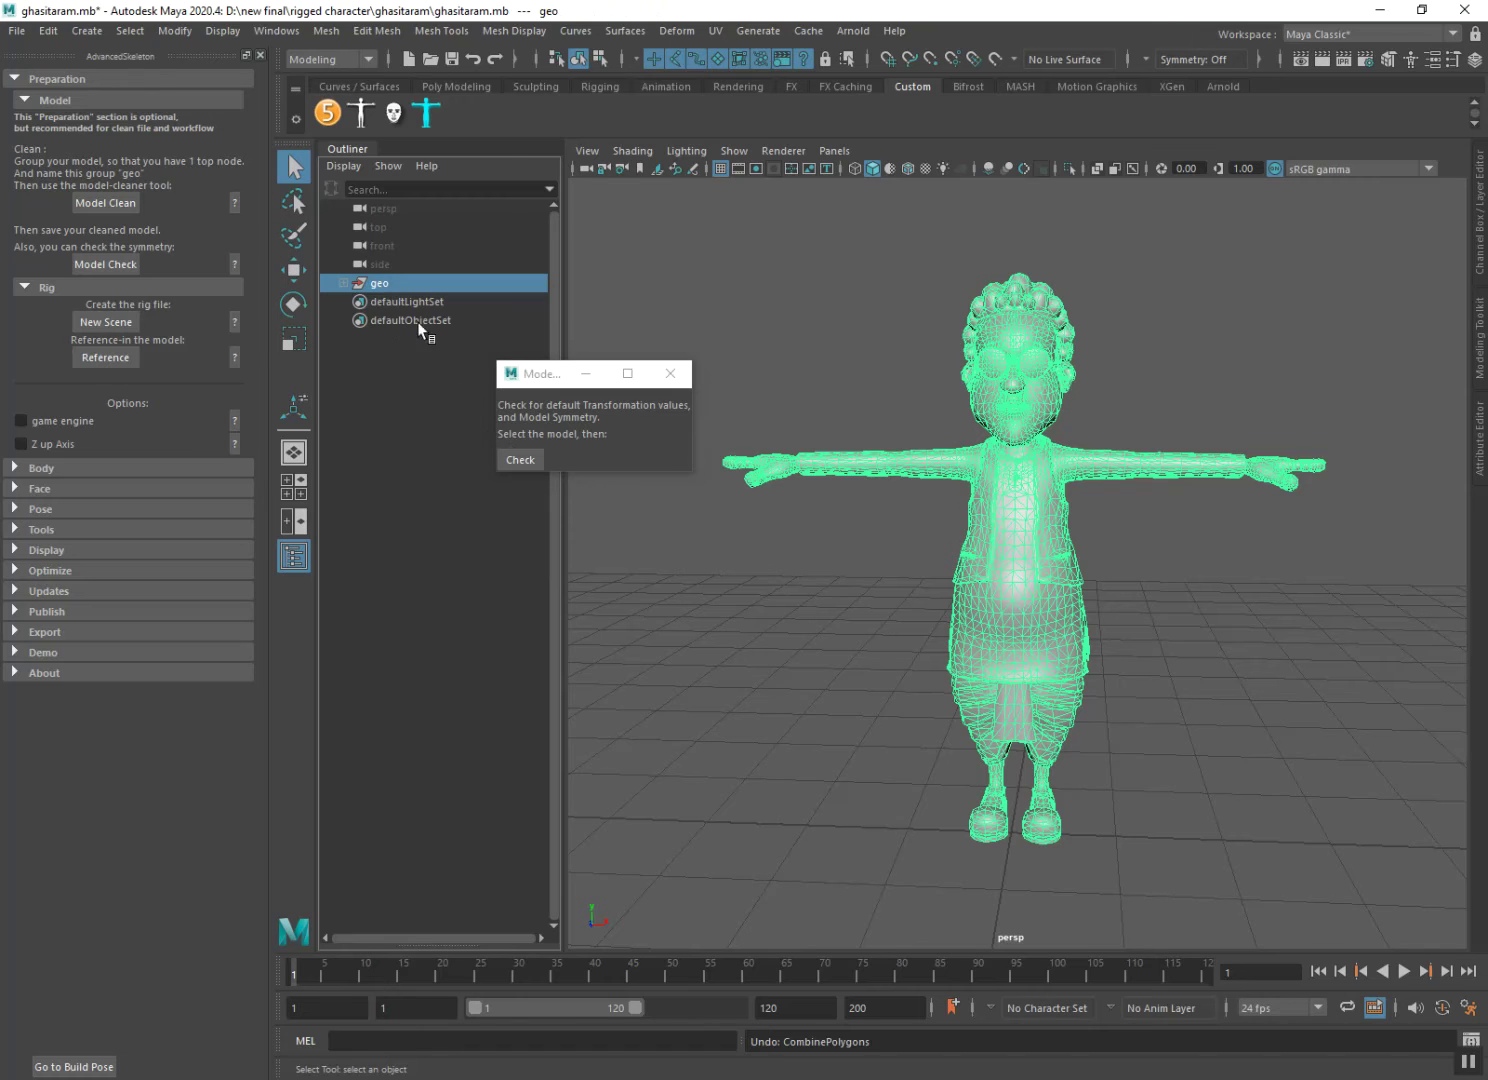
{"action": "left_click", "coordinate": [513, 455]}
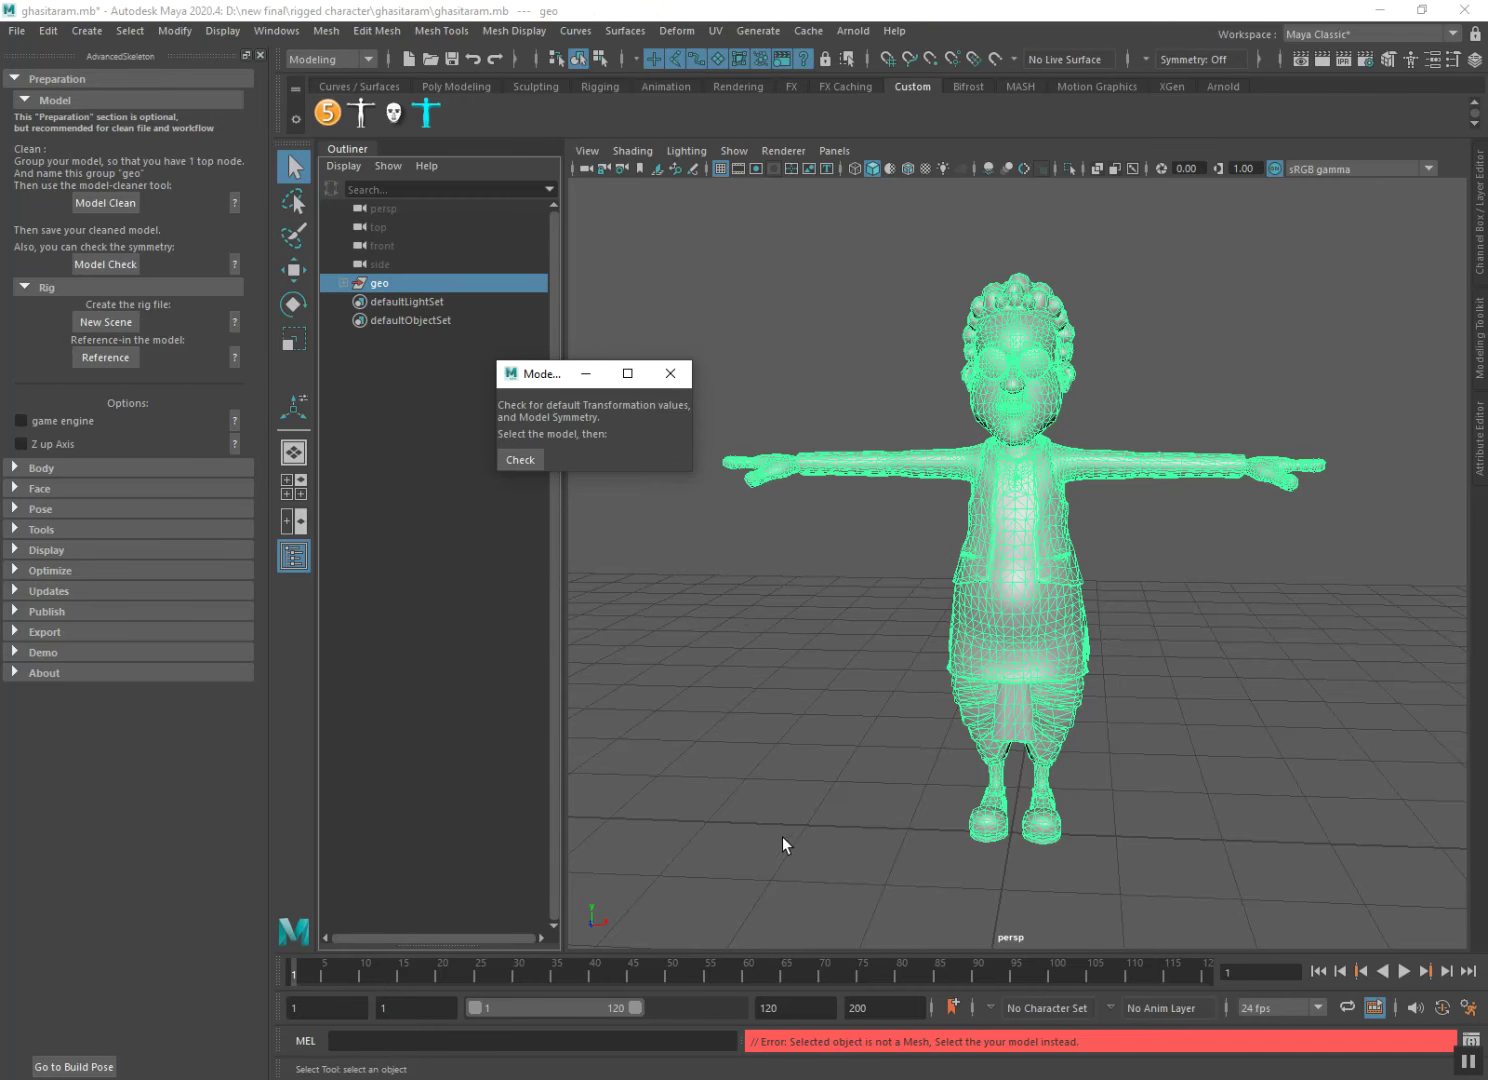
{"action": "left_click", "coordinate": [670, 374]}
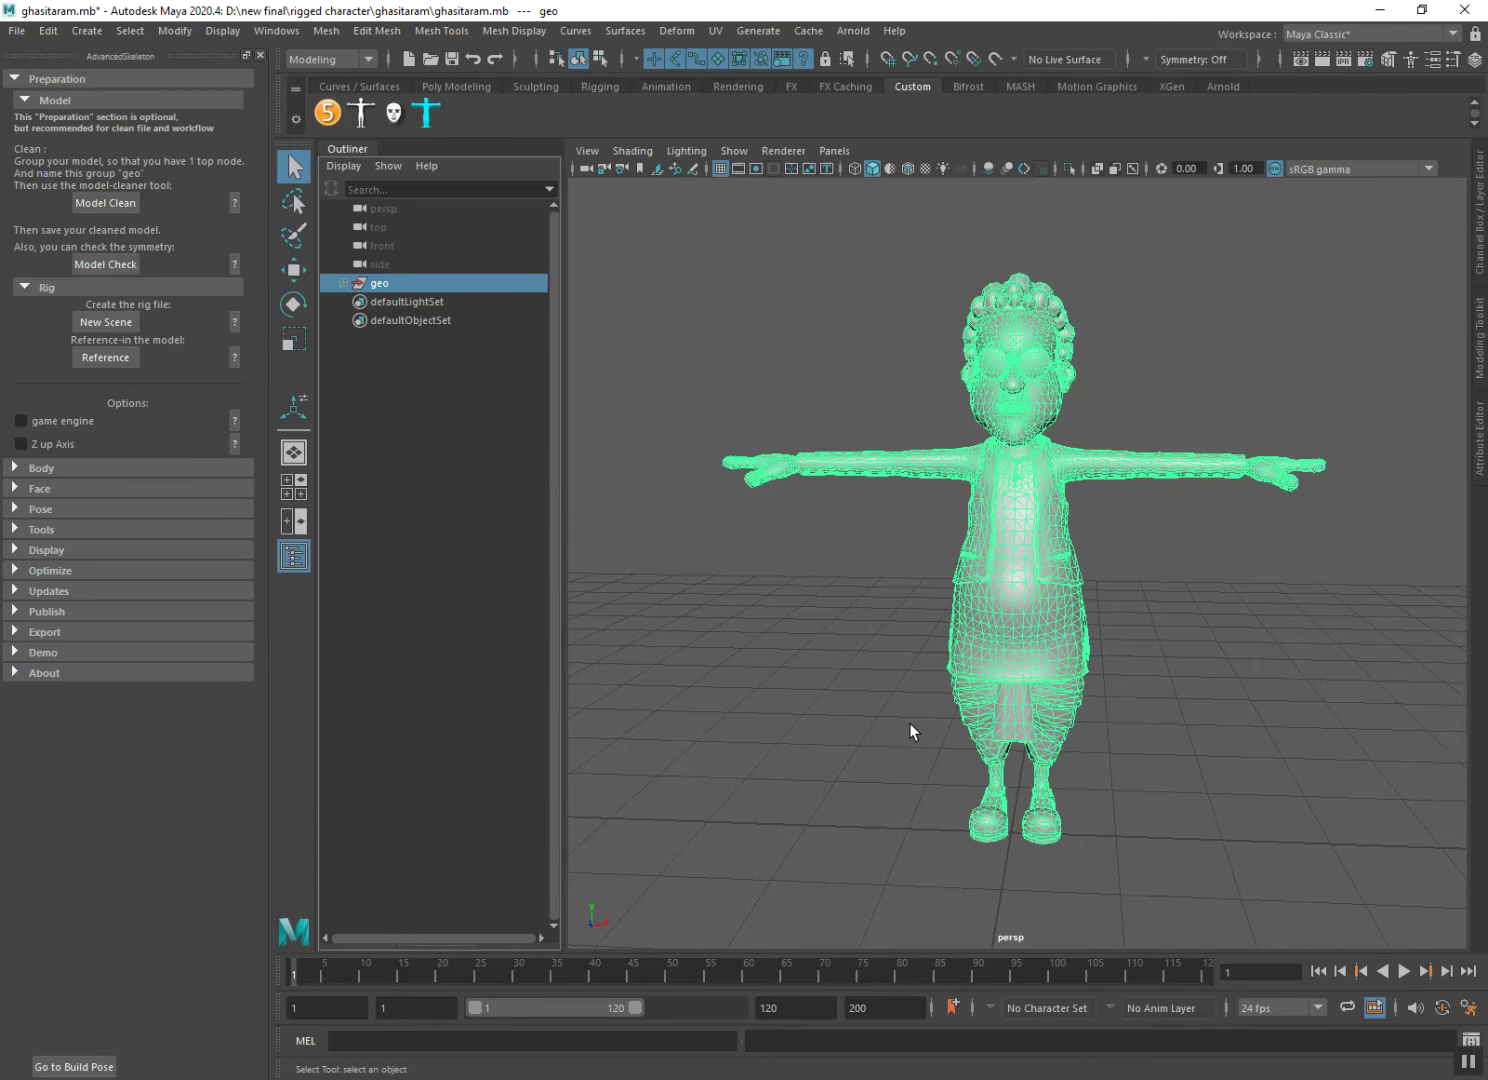
{"action": "left_click_drag", "start_coordinate": [914, 752], "coordinate": [761, 700], "text": "alt"}
{"action": "left_click", "coordinate": [107, 322]}
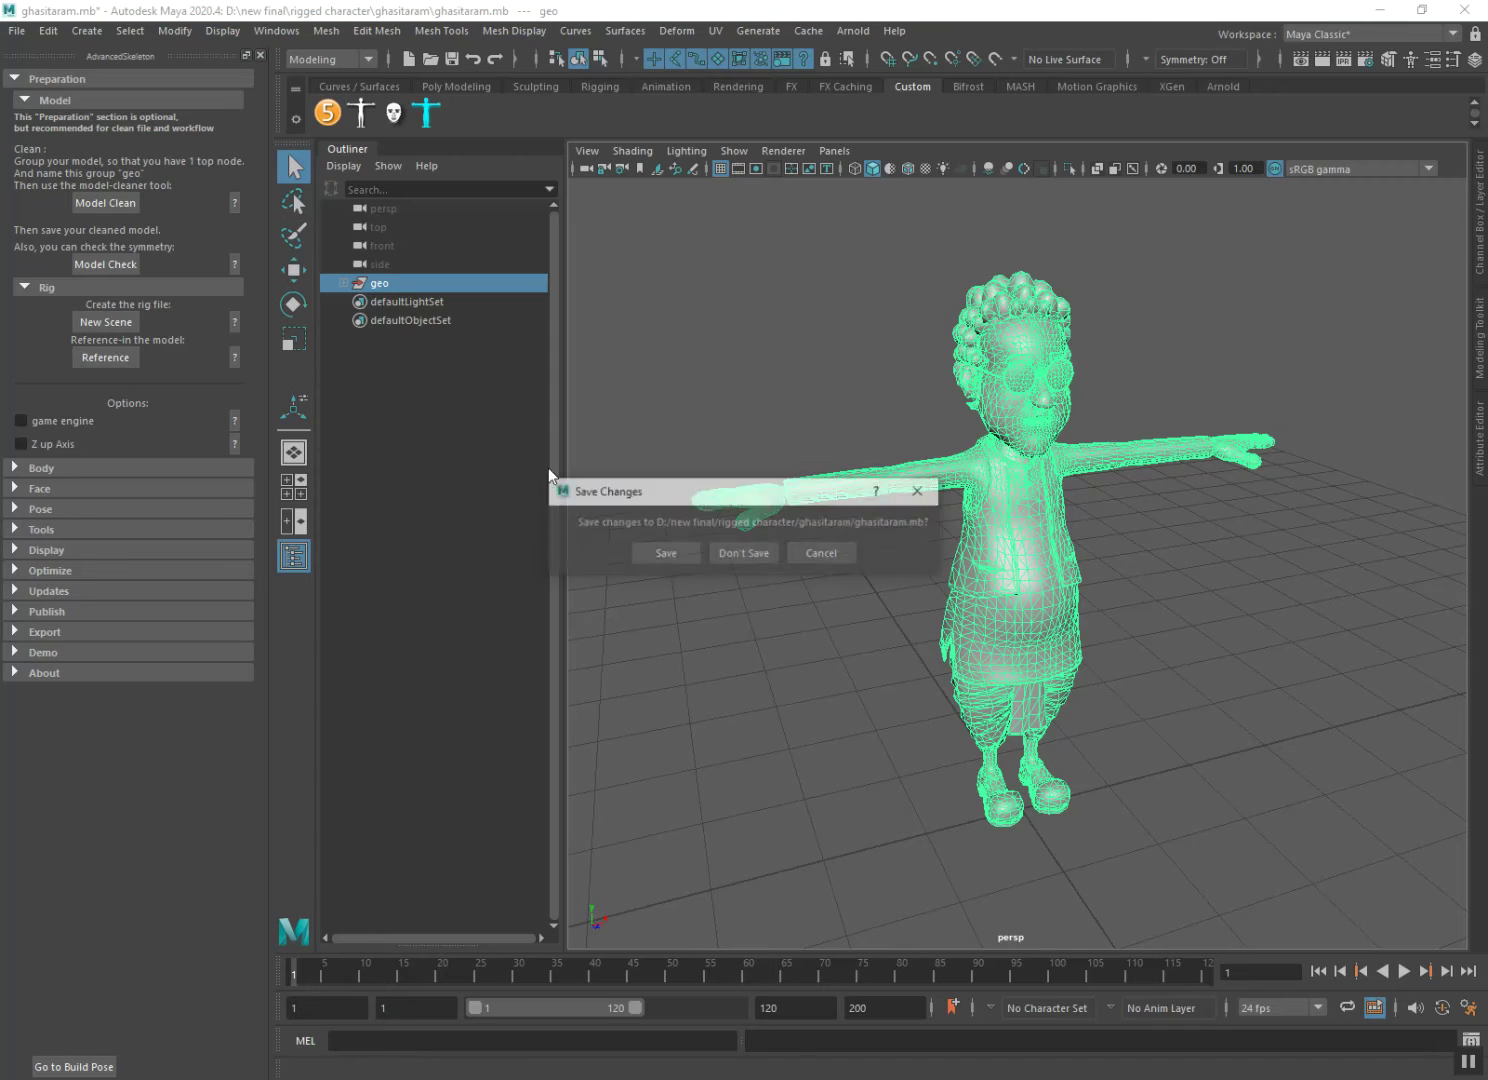
Save ghasitaram.mb, then reference it from D:\new final\rigged character\ghasitaram into the new scene.
{"action": "left_click", "coordinate": [680, 555]}
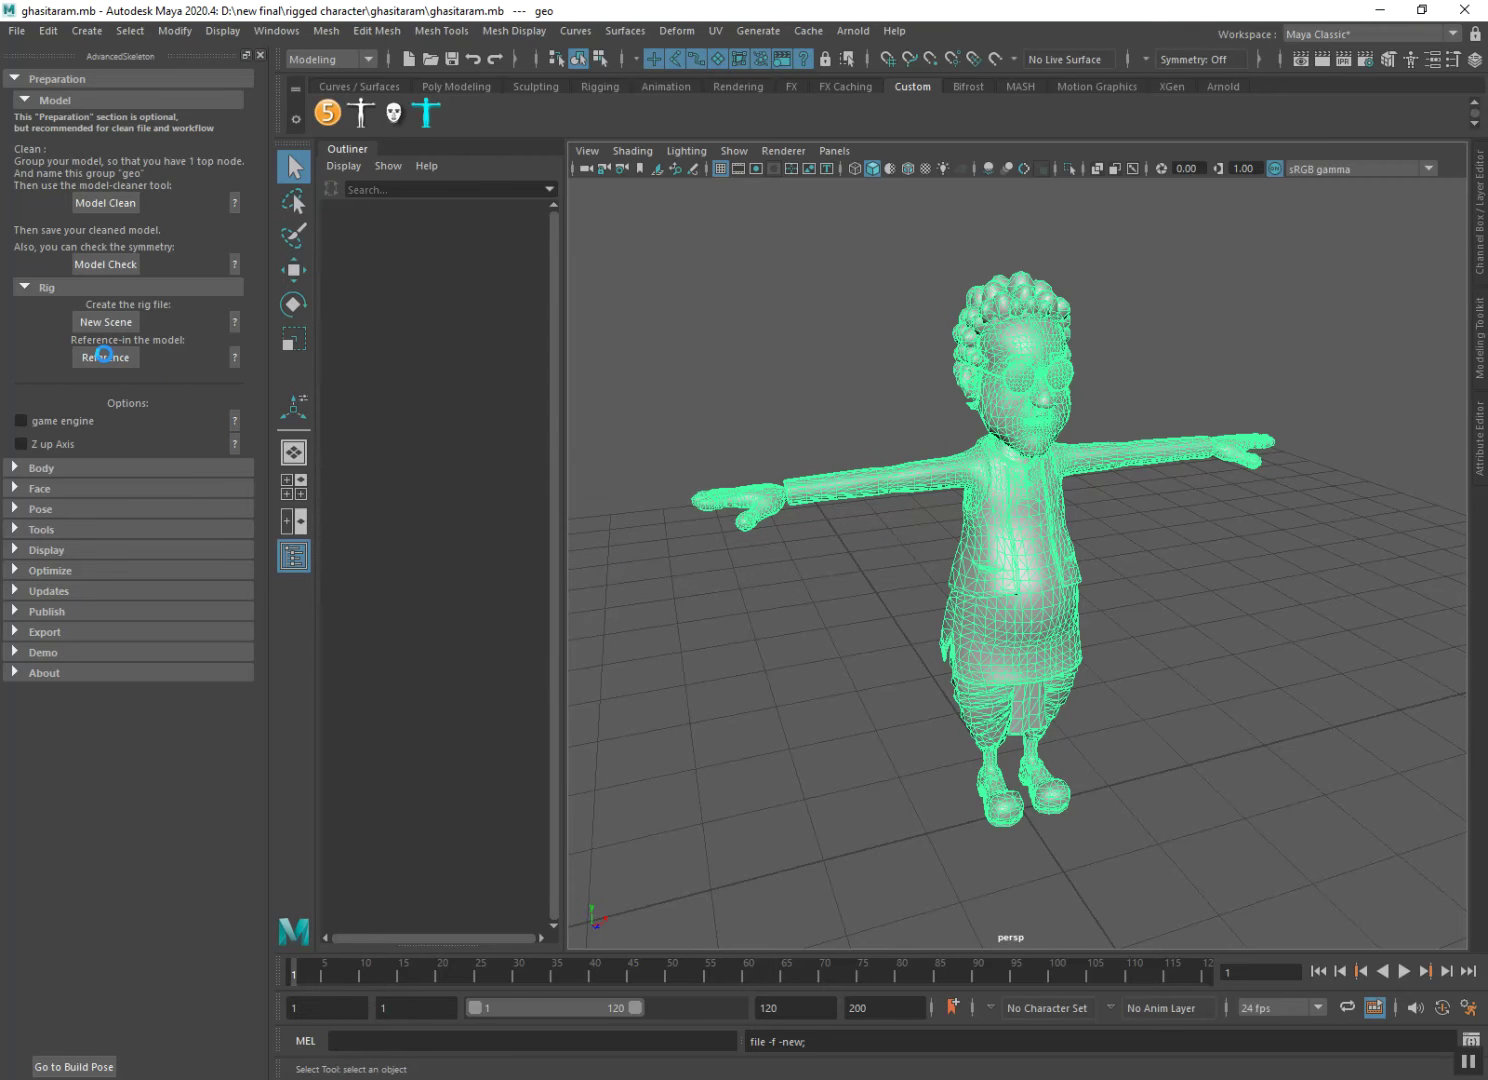
{"action": "left_click", "coordinate": [104, 357]}
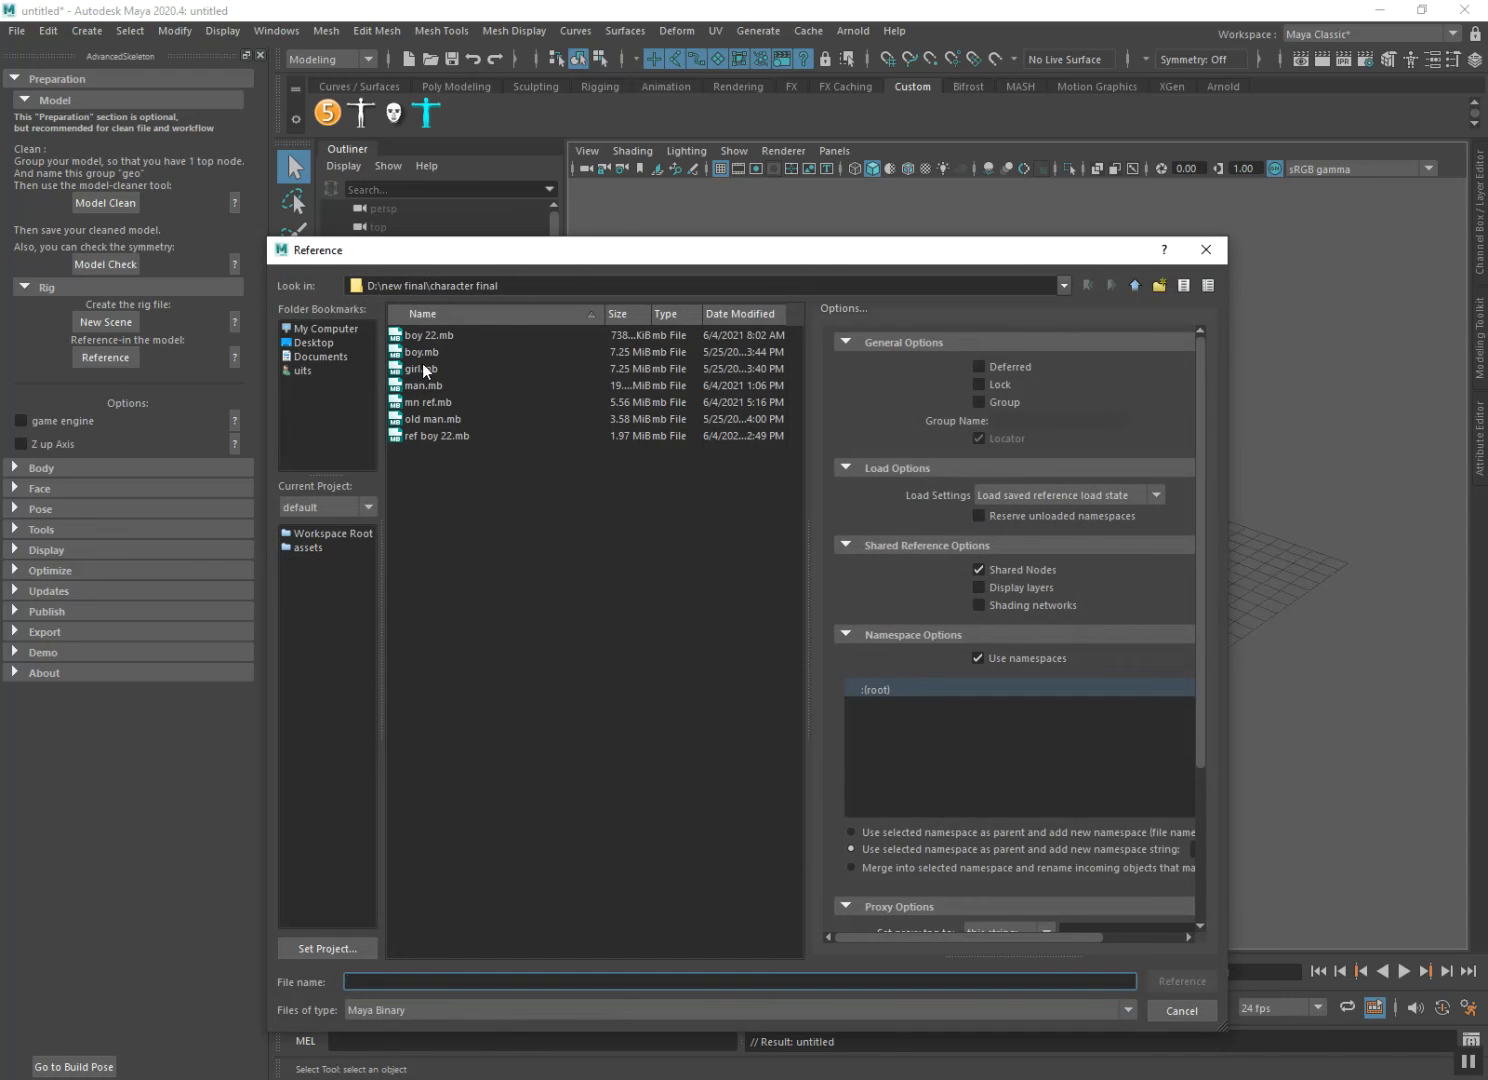
{"action": "left_click", "coordinate": [1136, 288]}
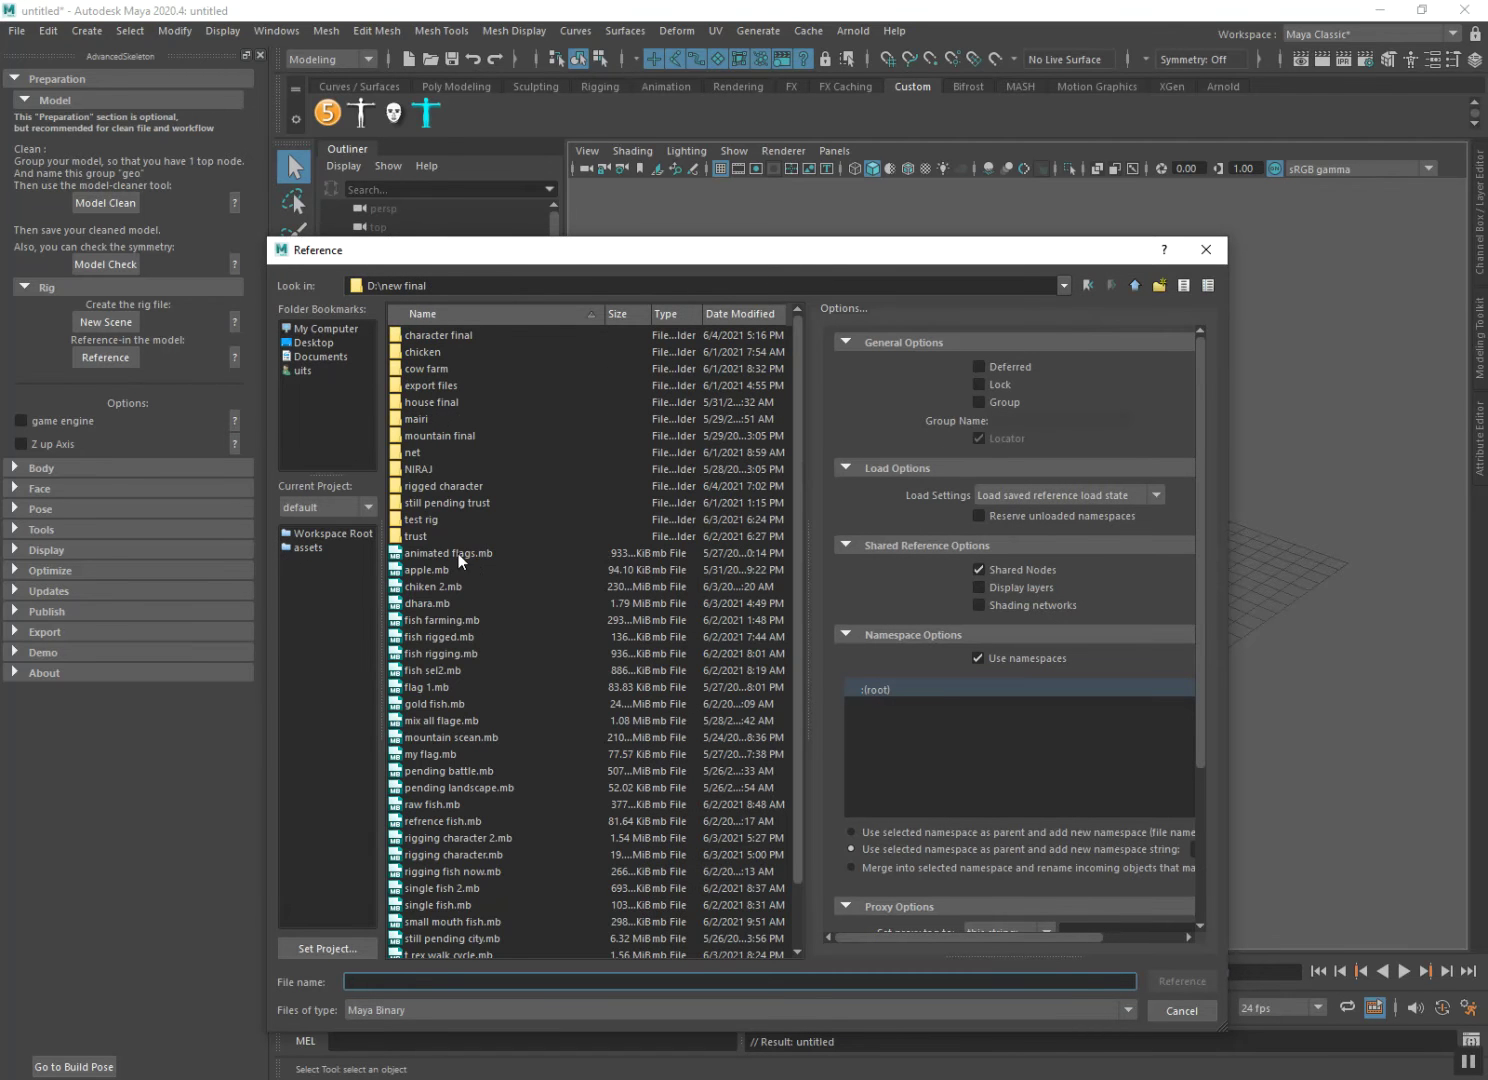
{"action": "double_click", "coordinate": [433, 486]}
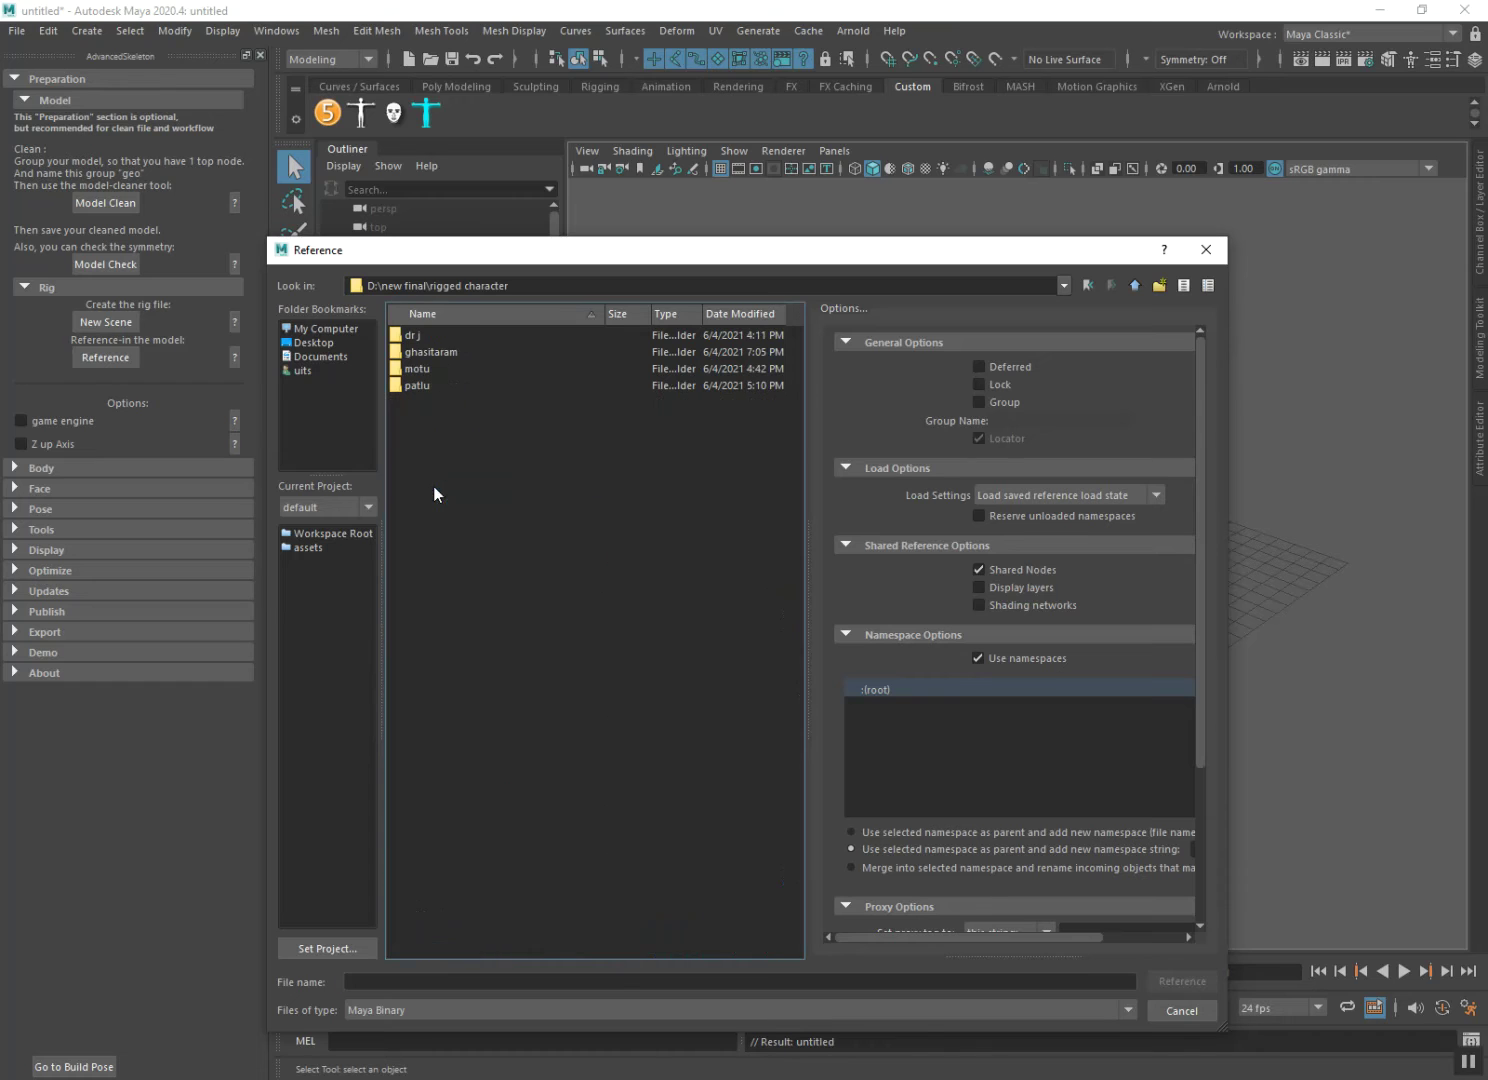
{"action": "double_click", "coordinate": [416, 348]}
{"action": "double_click", "coordinate": [431, 337]}
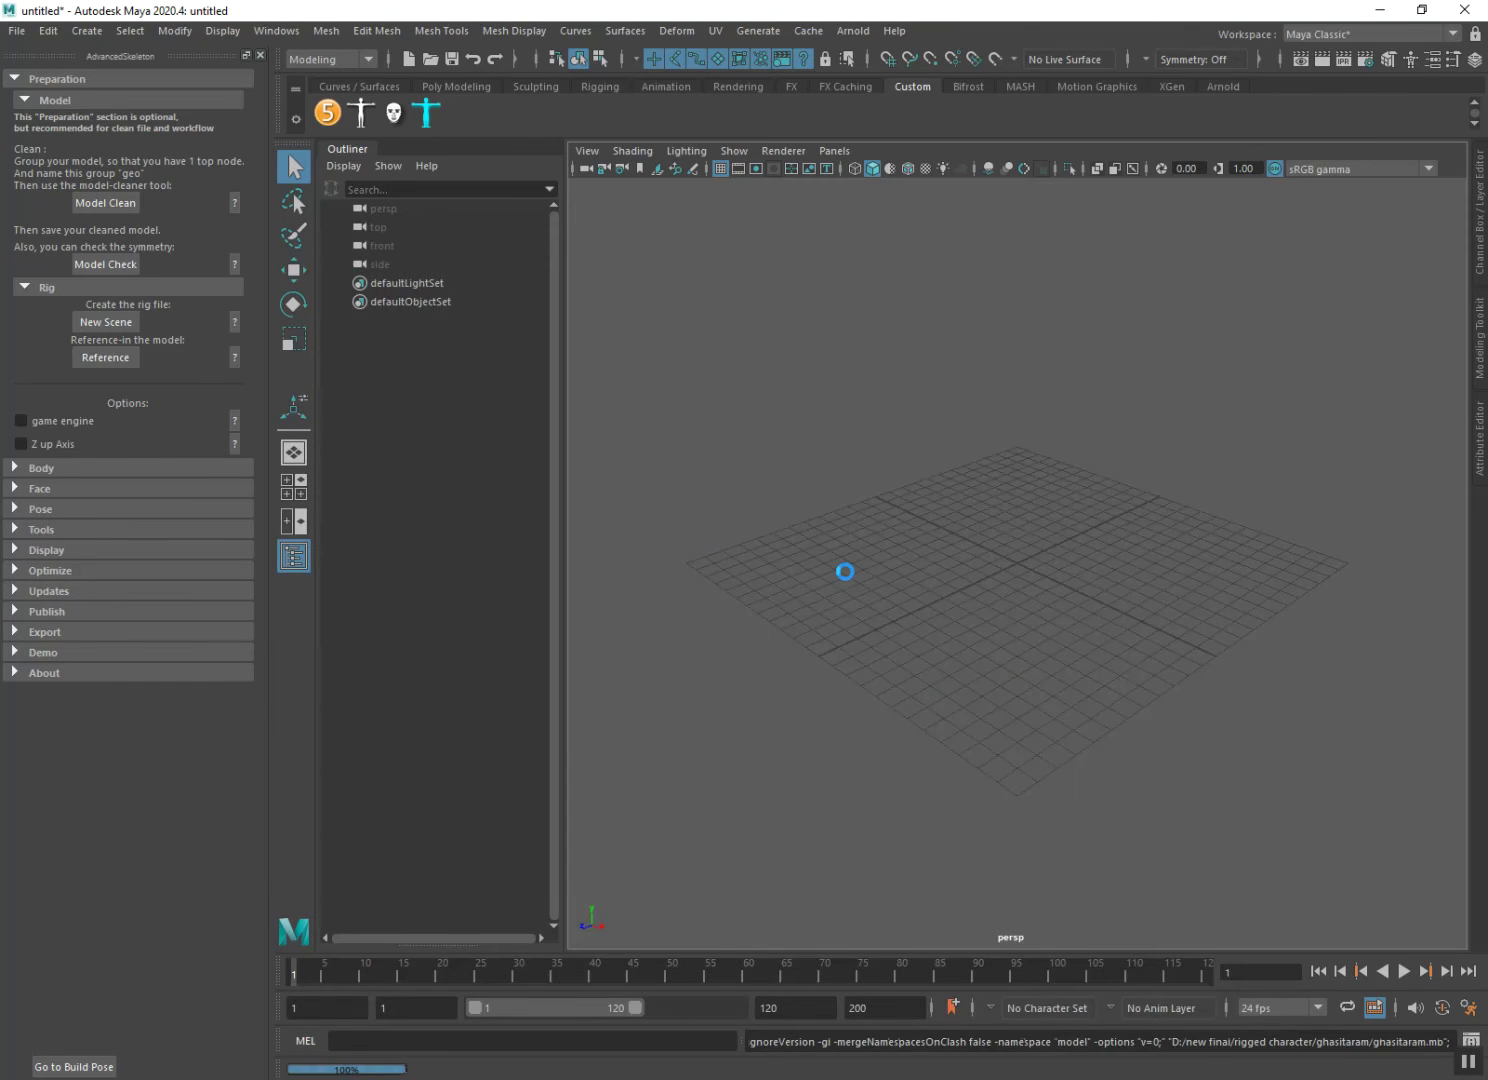
Collapse Preparation and expand the Body Fit, Edit, Build and Deform sections in AdvancedSkeleton.
{"action": "left_click_drag", "start_coordinate": [985, 572], "coordinate": [1005, 584], "text": "alt"}
{"action": "mouse_move", "coordinate": [1006, 584]}
{"action": "right_mouse_down", "text": "alt"}
{"action": "mouse_move", "coordinate": [970, 727]}
{"action": "mouse_move", "coordinate": [980, 664]}
{"action": "right_mouse_up", "text": "alt"}
{"action": "left_click_drag", "start_coordinate": [980, 664], "coordinate": [1127, 672], "text": "alt"}
{"action": "middle_click_drag", "start_coordinate": [1128, 673], "coordinate": [998, 677], "text": "alt"}
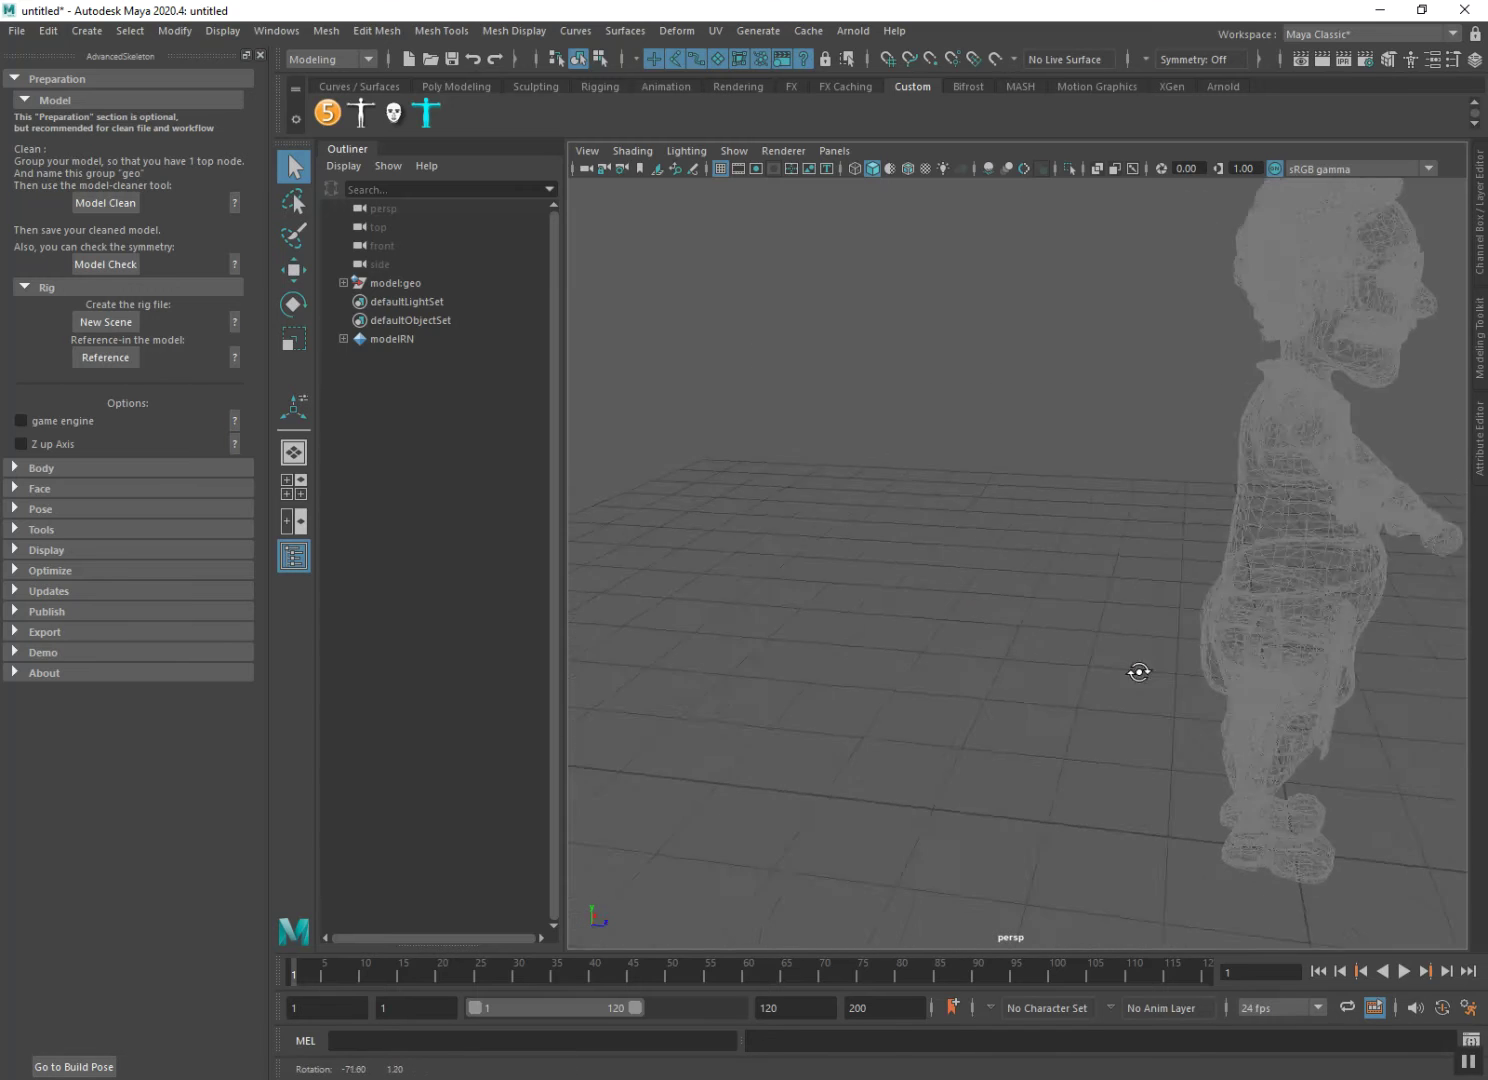
{"action": "mouse_move", "coordinate": [997, 677]}
{"action": "left_mouse_down", "text": "alt"}
{"action": "mouse_move", "coordinate": [737, 690]}
{"action": "mouse_move", "coordinate": [893, 729]}
{"action": "mouse_move", "coordinate": [841, 718]}
{"action": "mouse_move", "coordinate": [984, 725]}
{"action": "left_mouse_up", "text": "alt"}
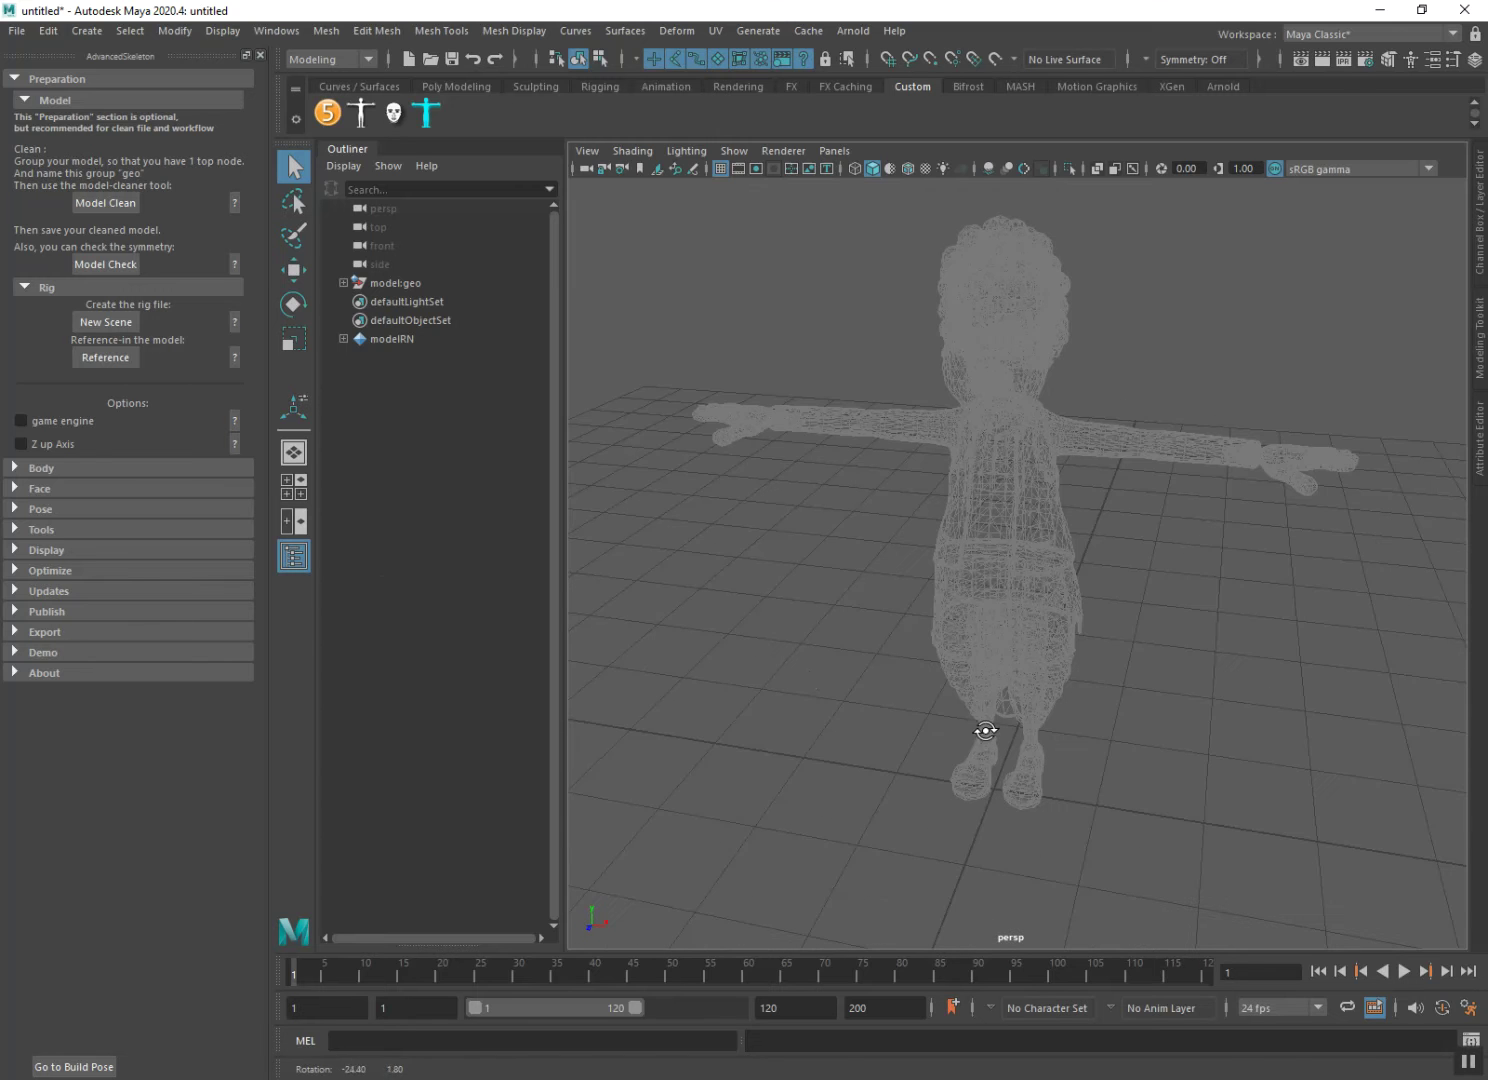
{"action": "left_click", "coordinate": [77, 290]}
{"action": "left_click", "coordinate": [77, 104]}
{"action": "left_click", "coordinate": [66, 77]}
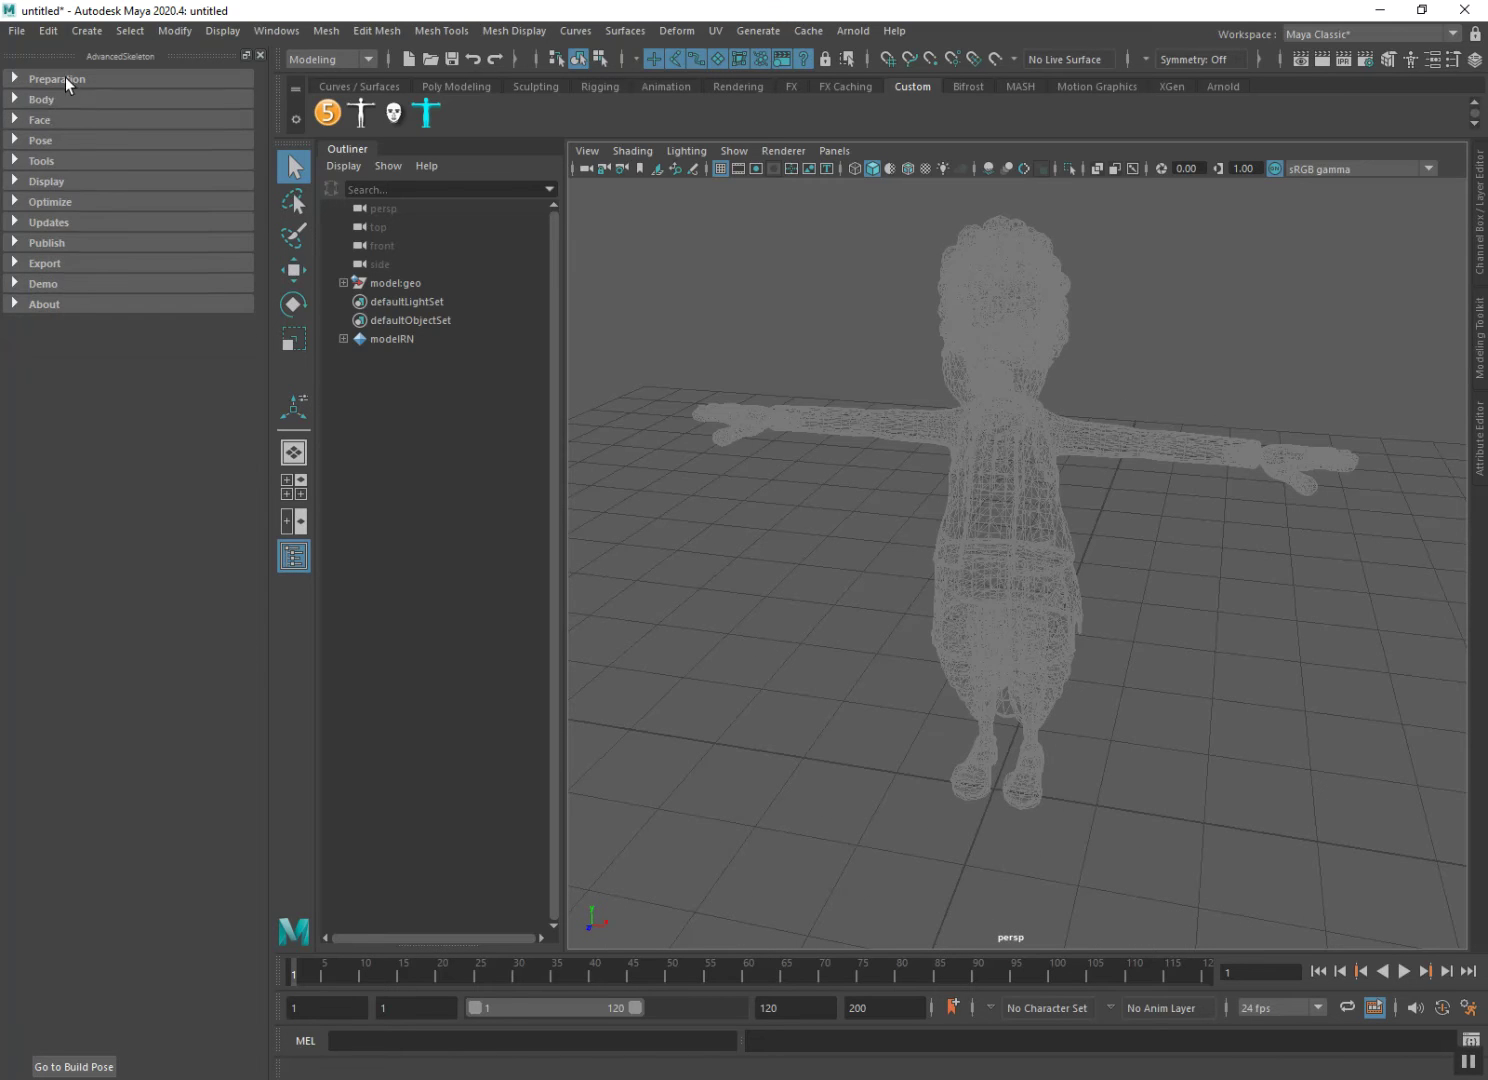
{"action": "left_click", "coordinate": [48, 123]}
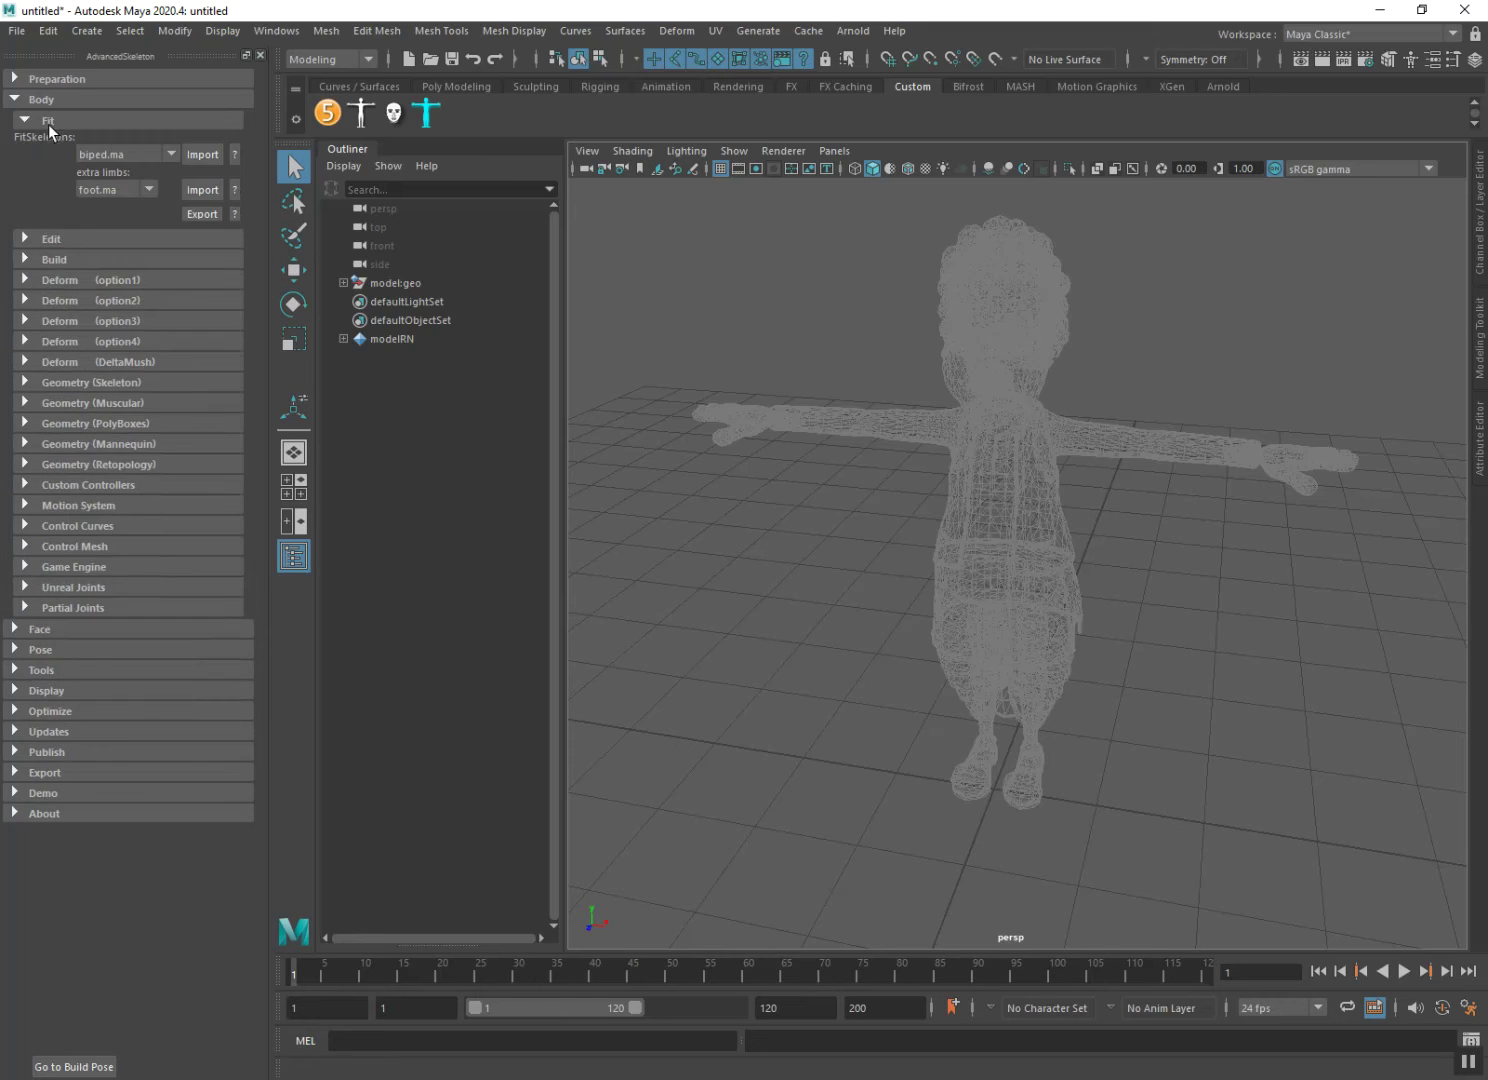
{"action": "left_click", "coordinate": [54, 240]}
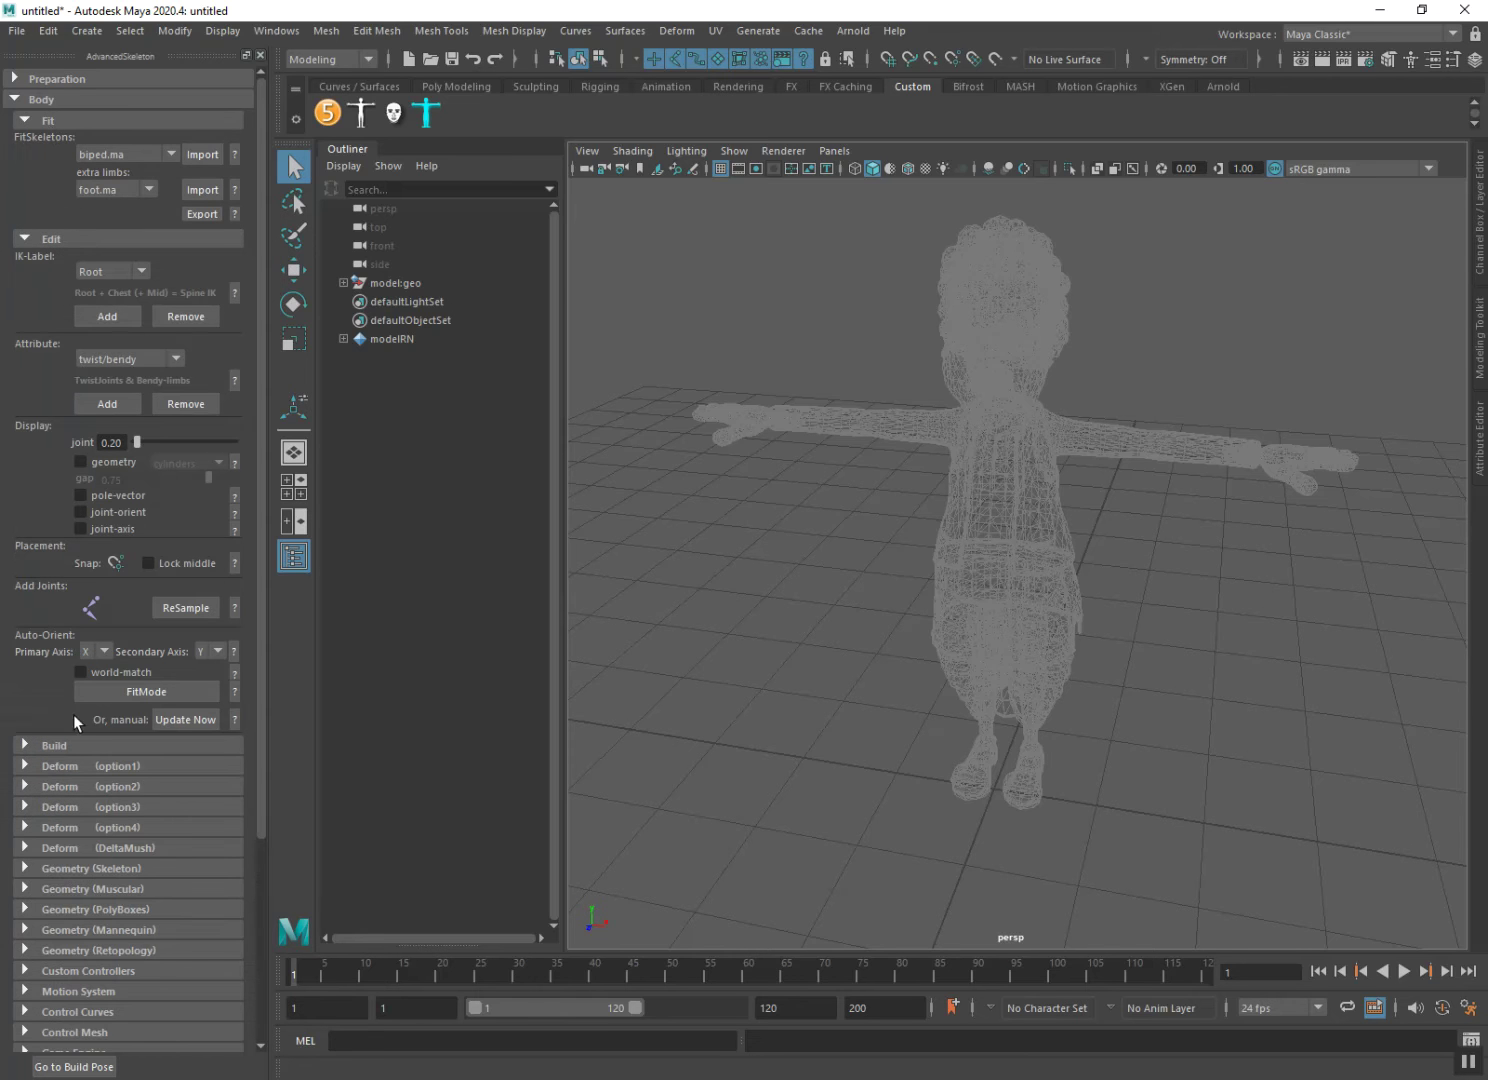
{"action": "left_click", "coordinate": [71, 756]}
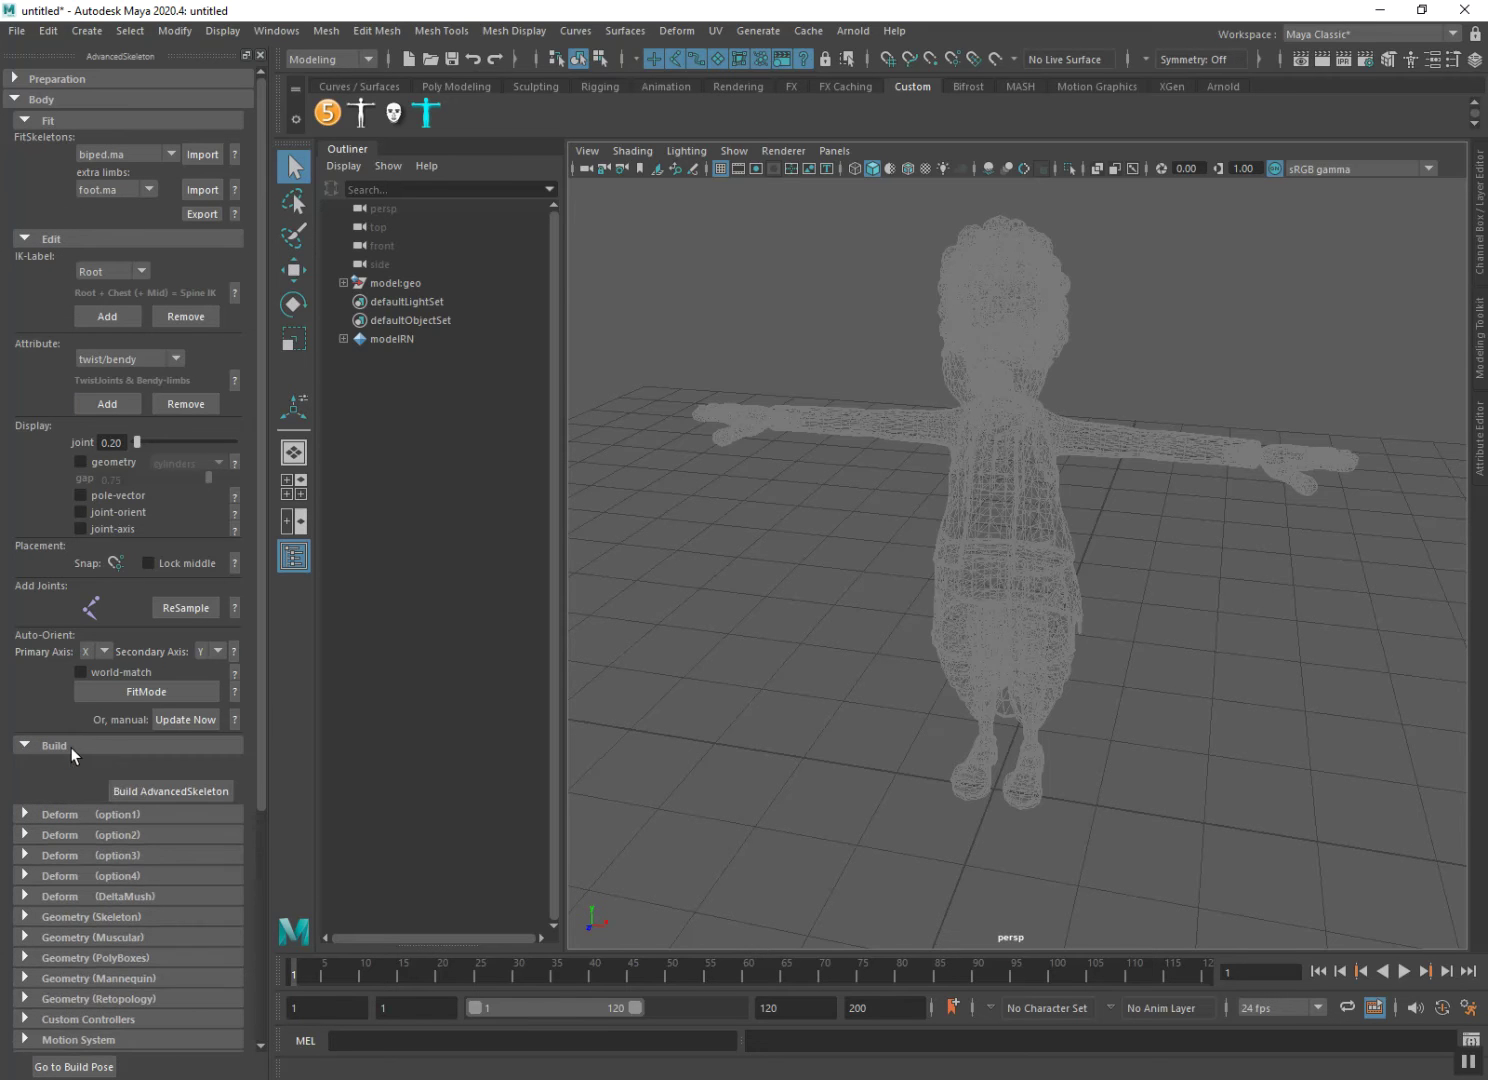
{"action": "left_click", "coordinate": [86, 831]}
Import the biped.ma template from the FitSkeletons list.
{"action": "left_click", "coordinate": [170, 154]}
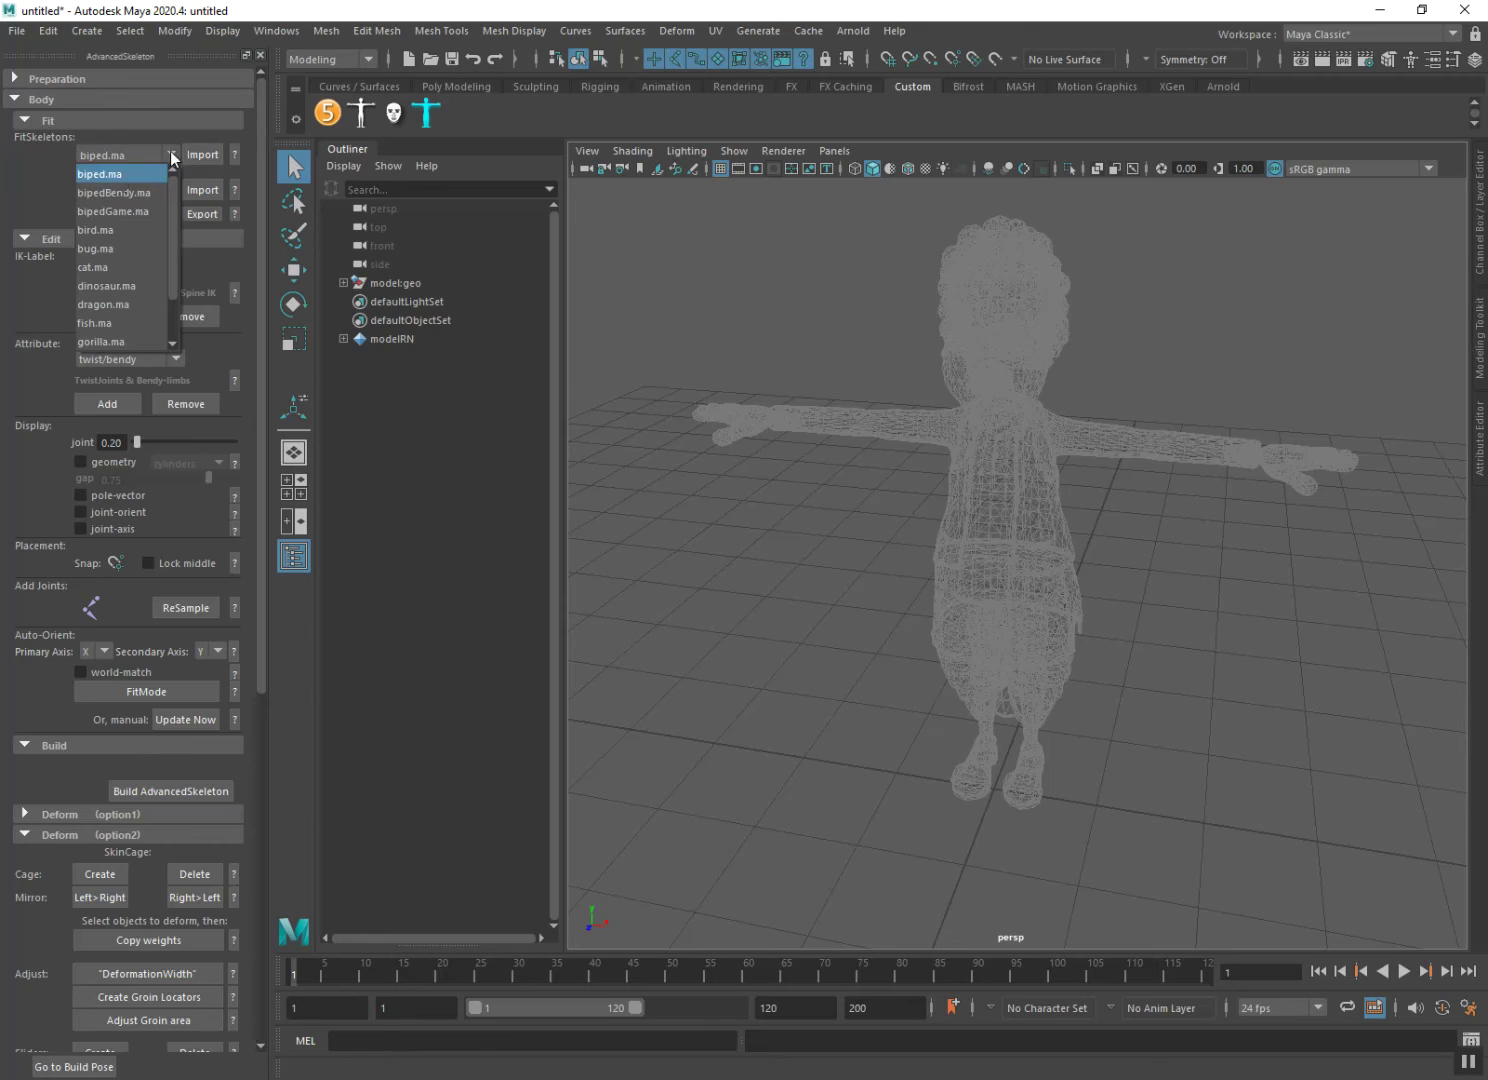
{"action": "left_click", "coordinate": [111, 175]}
{"action": "left_click", "coordinate": [202, 153]}
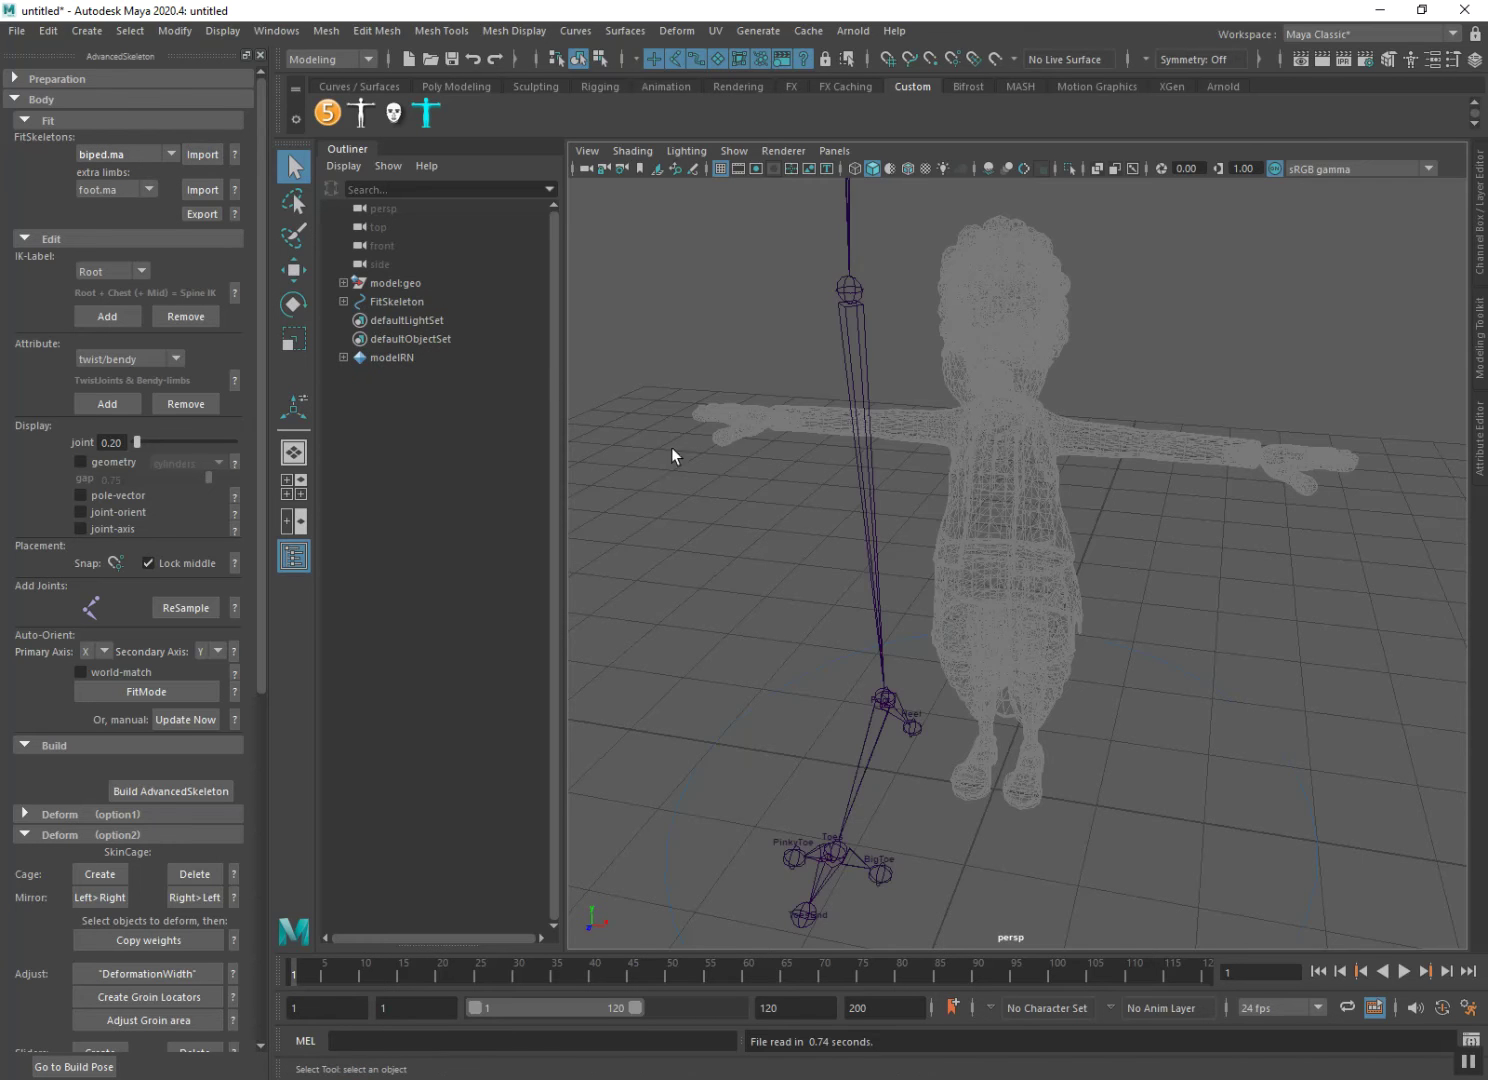
{"action": "scroll", "coordinate": [870, 541], "scroll_direction": "down", "scroll_amount": 3}
{"action": "scroll", "coordinate": [870, 541], "scroll_direction": "down", "scroll_amount": 3}
{"action": "scroll", "coordinate": [871, 548], "scroll_direction": "down", "scroll_amount": 2}
{"action": "scroll", "coordinate": [872, 554], "scroll_direction": "up", "scroll_amount": 2}
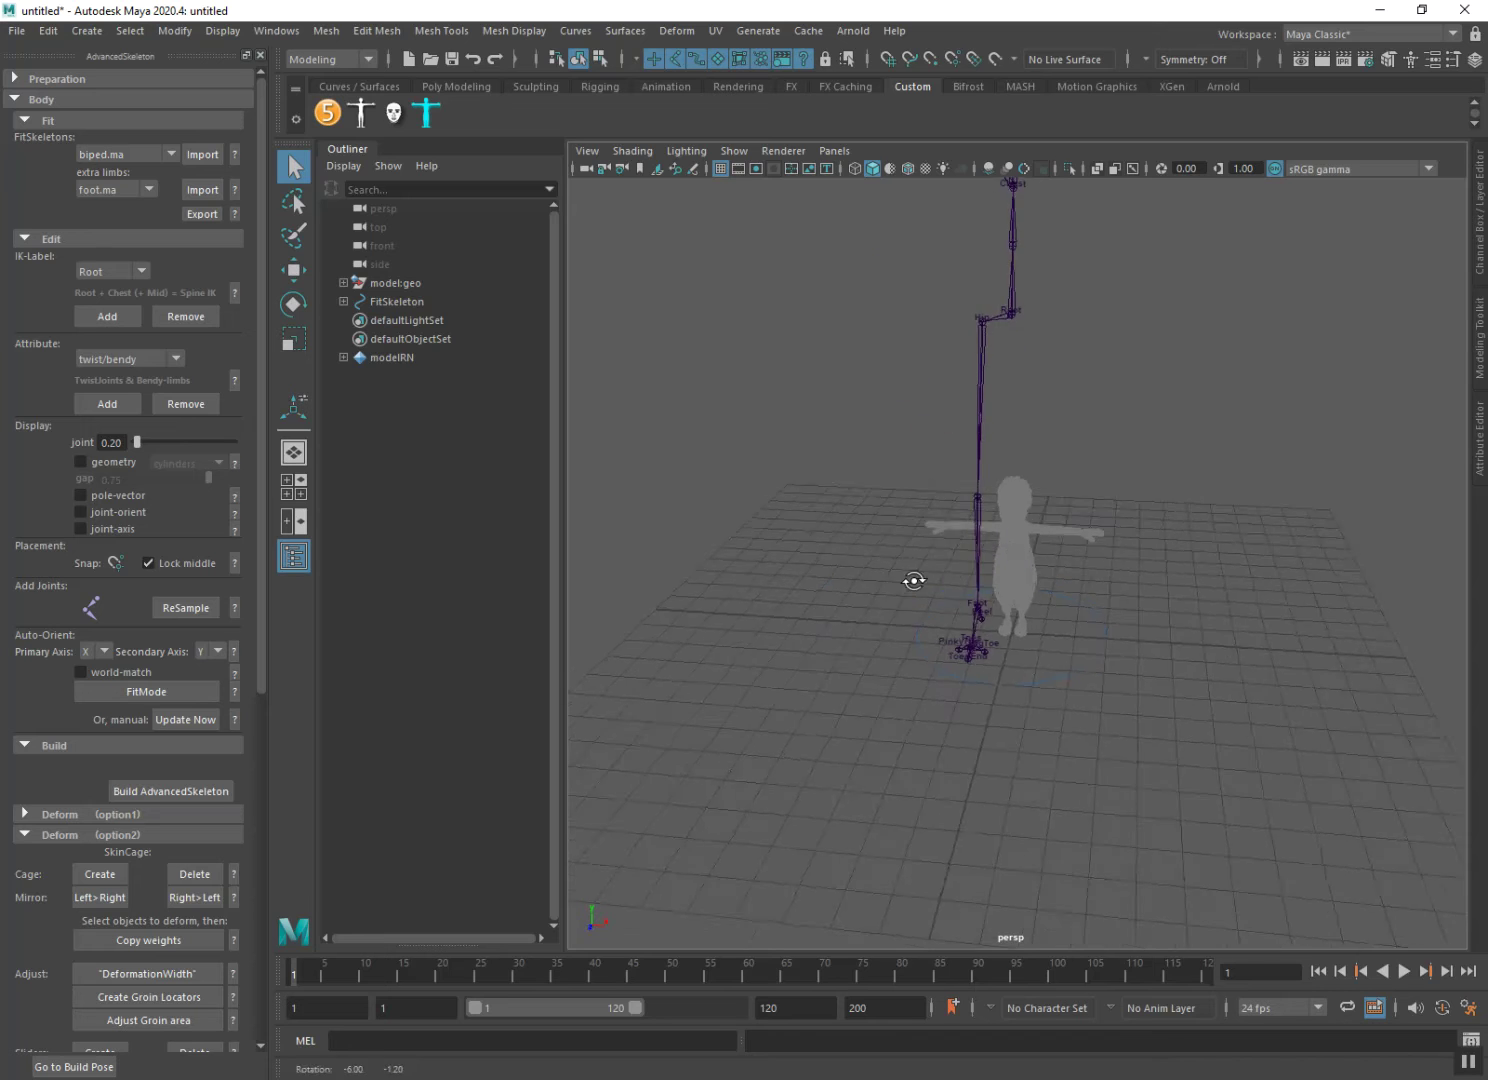
Select the FitSkeleton and scale it down uniformly toward the character's height.
{"action": "scroll", "coordinate": [912, 582], "scroll_direction": "up", "scroll_amount": 3}
{"action": "scroll", "coordinate": [873, 455], "scroll_direction": "up", "scroll_amount": 1}
{"action": "left_click_drag", "start_coordinate": [1044, 712], "coordinate": [1002, 561]}
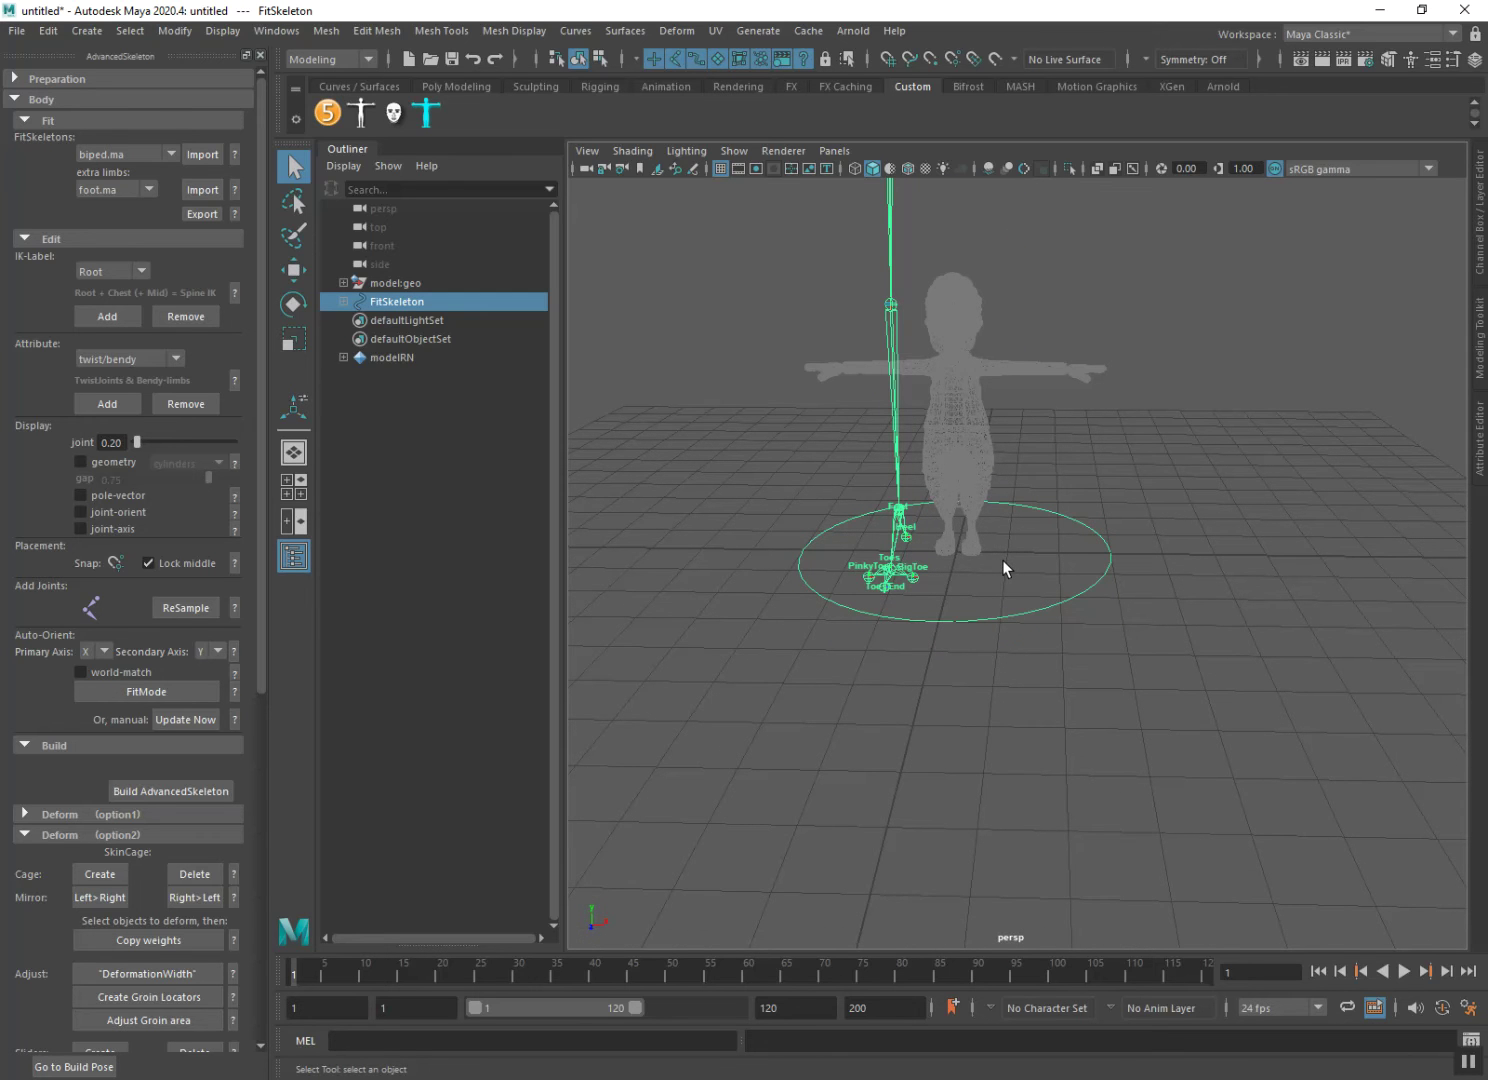
{"action": "key", "text": "r"}
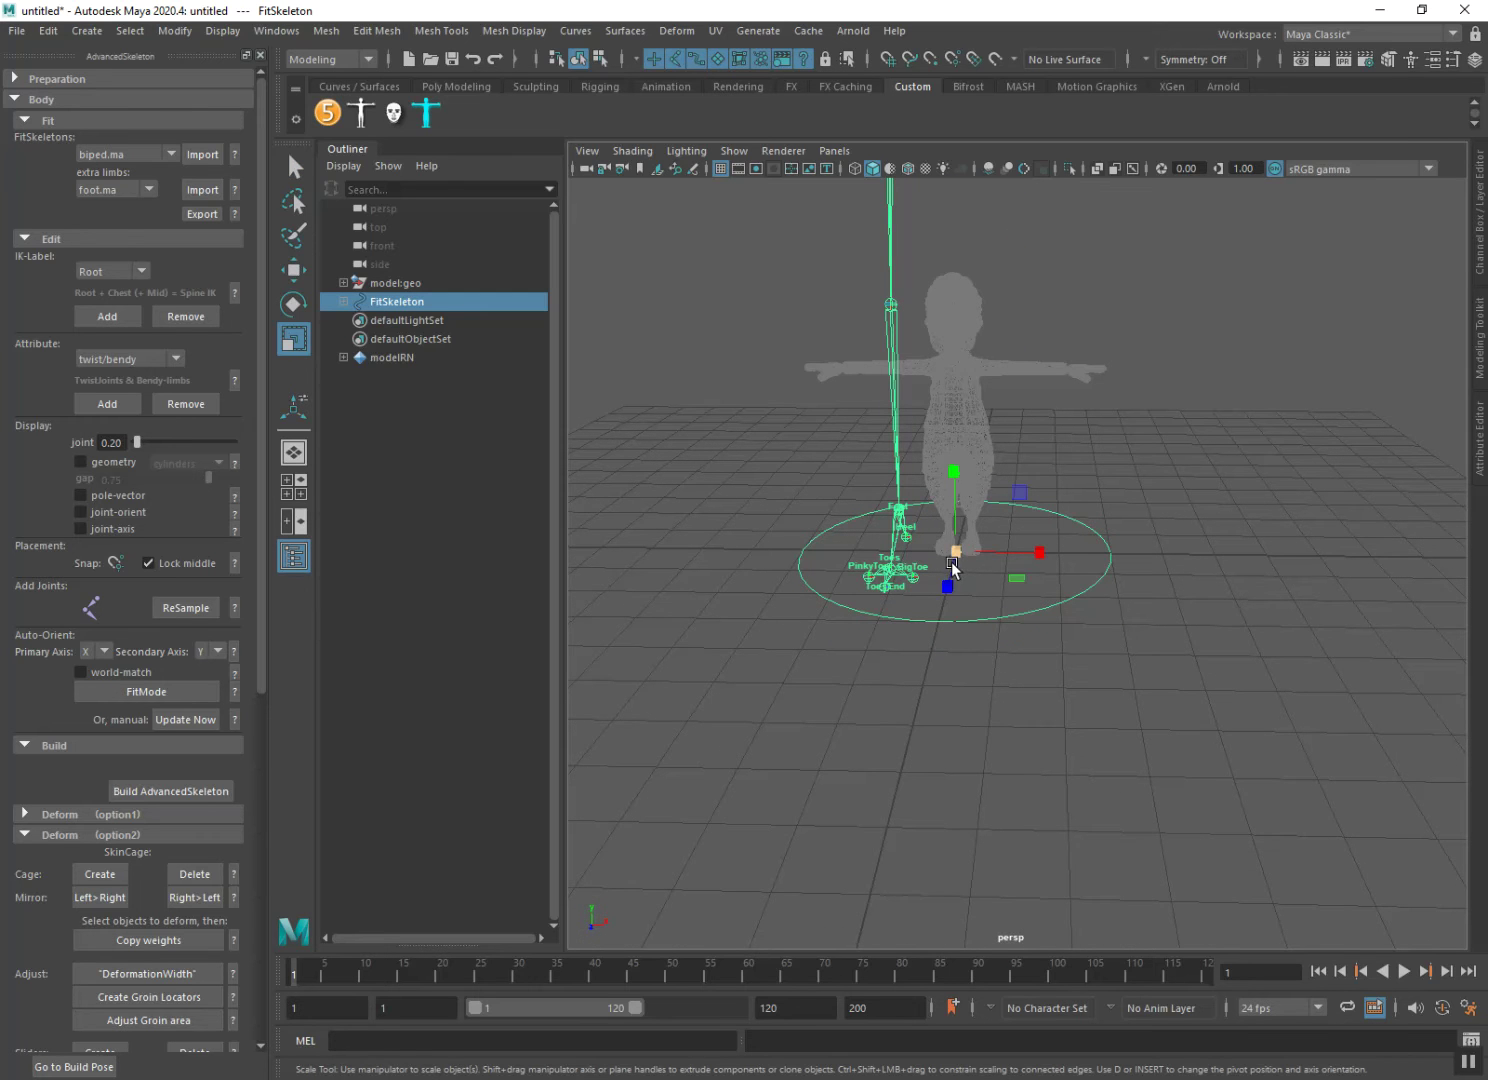
{"action": "middle_click_drag", "start_coordinate": [972, 620], "coordinate": [783, 560]}
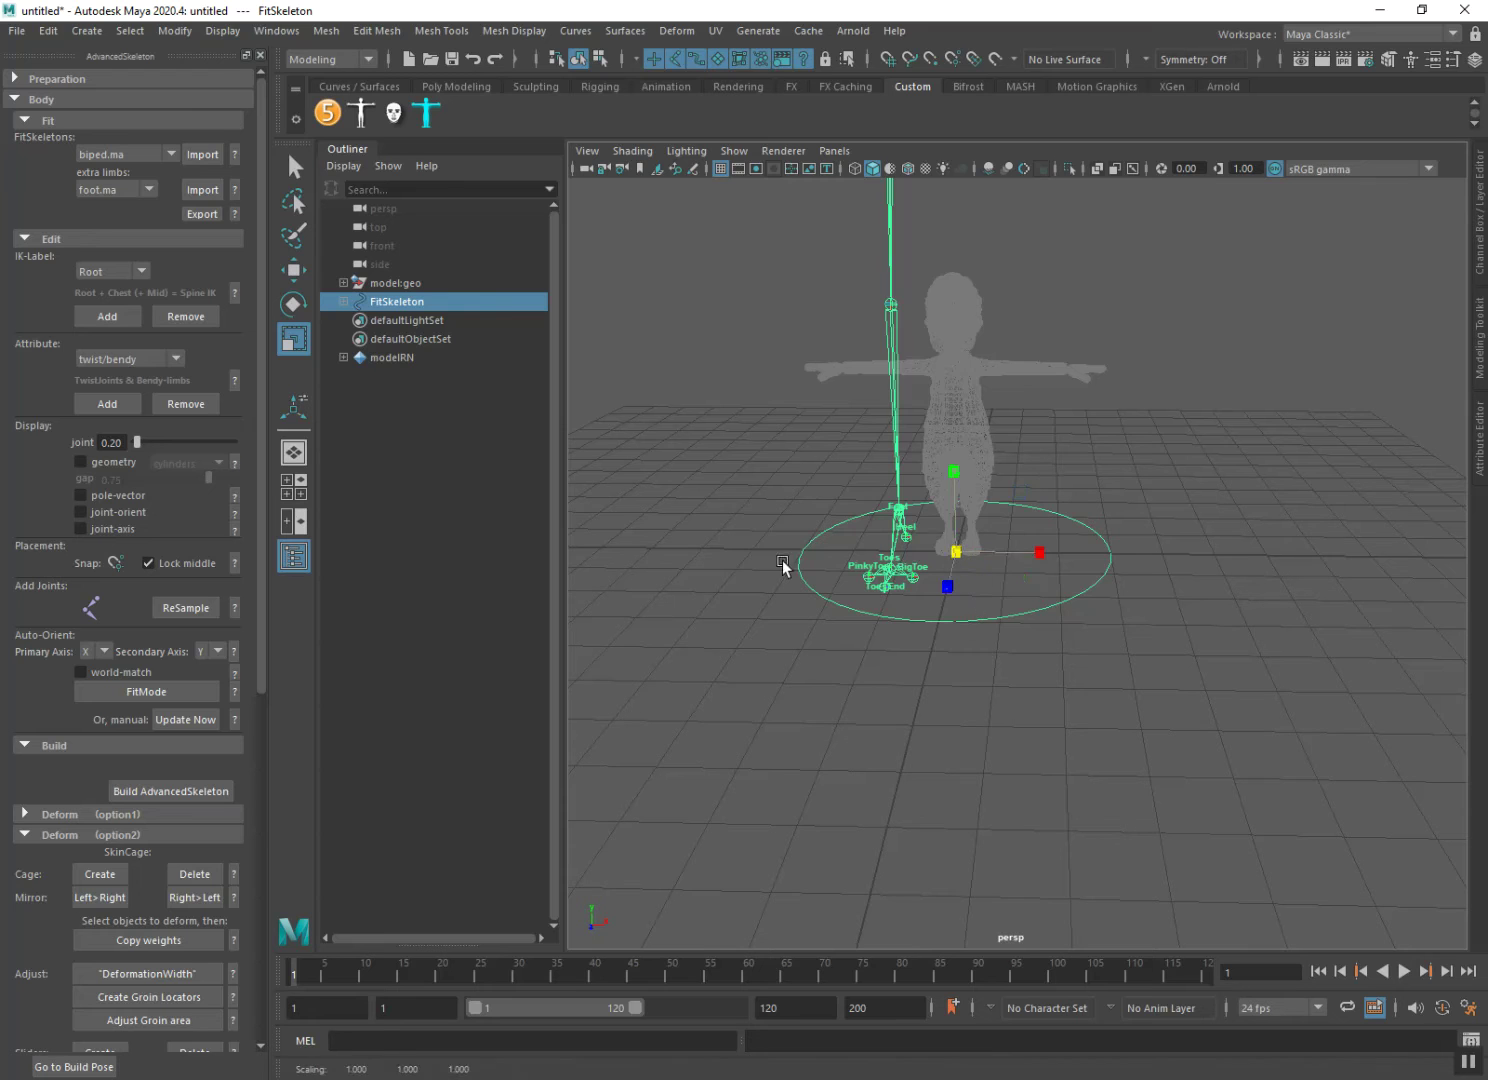
{"action": "left_click_drag", "start_coordinate": [953, 556], "coordinate": [1015, 560]}
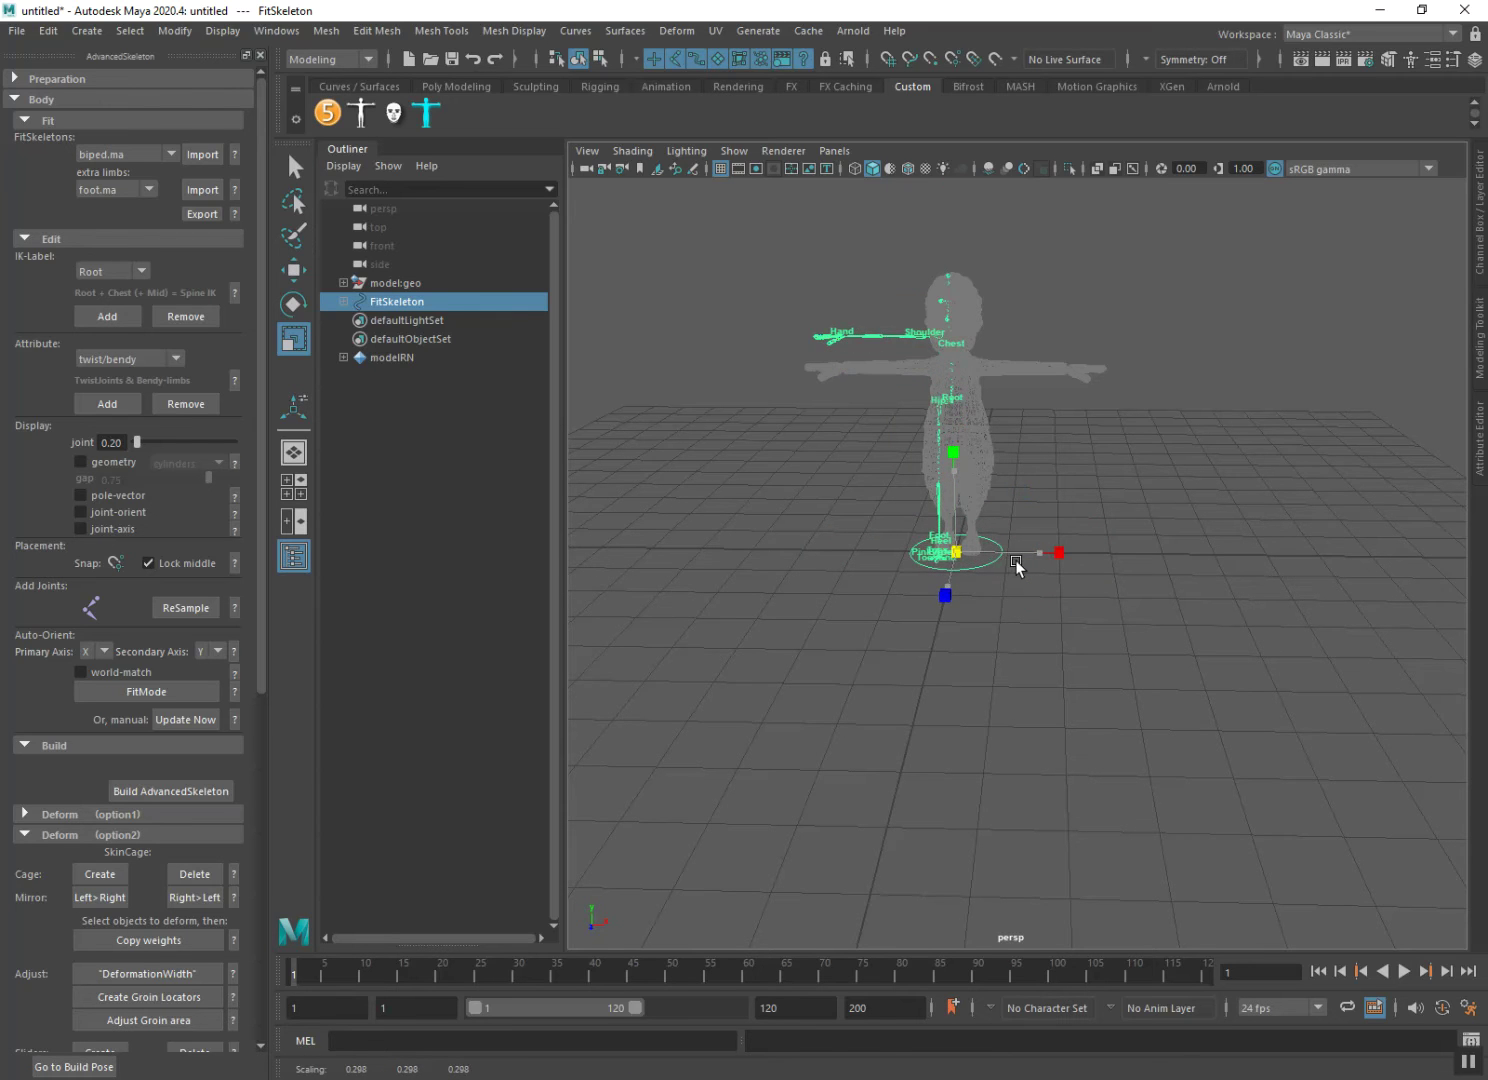
Fine-tune the FitSkeleton scale to about 0.296 in the front view, then bring up Save As.
{"action": "key", "text": "space"}
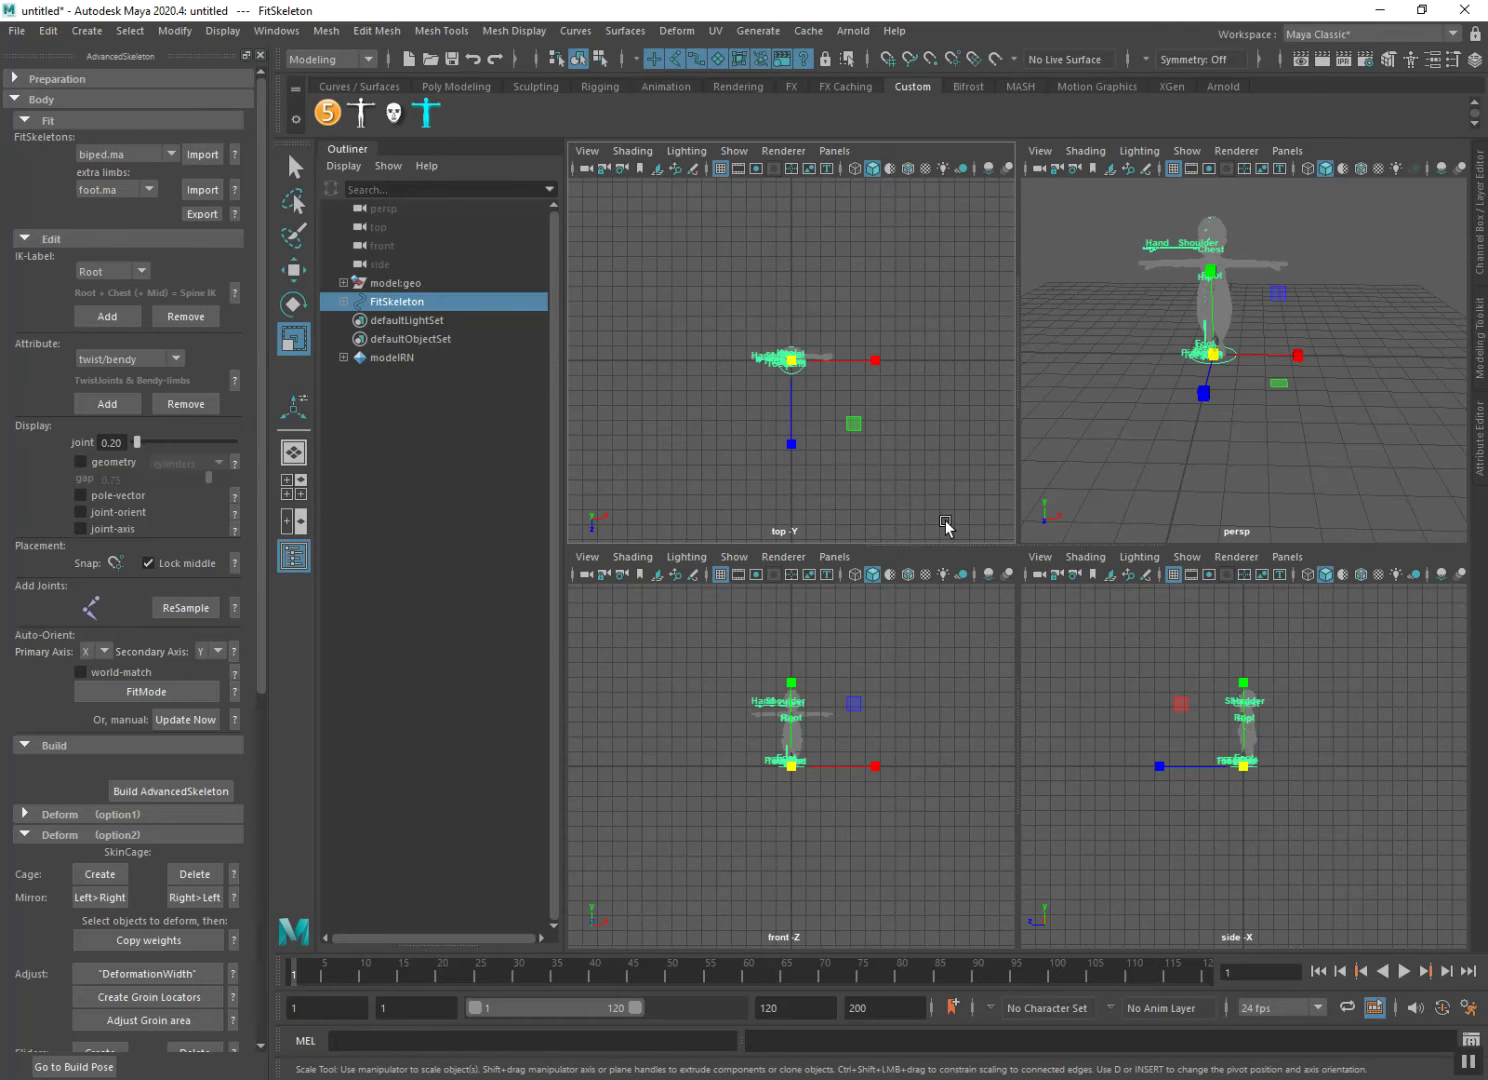
{"action": "key", "text": "space"}
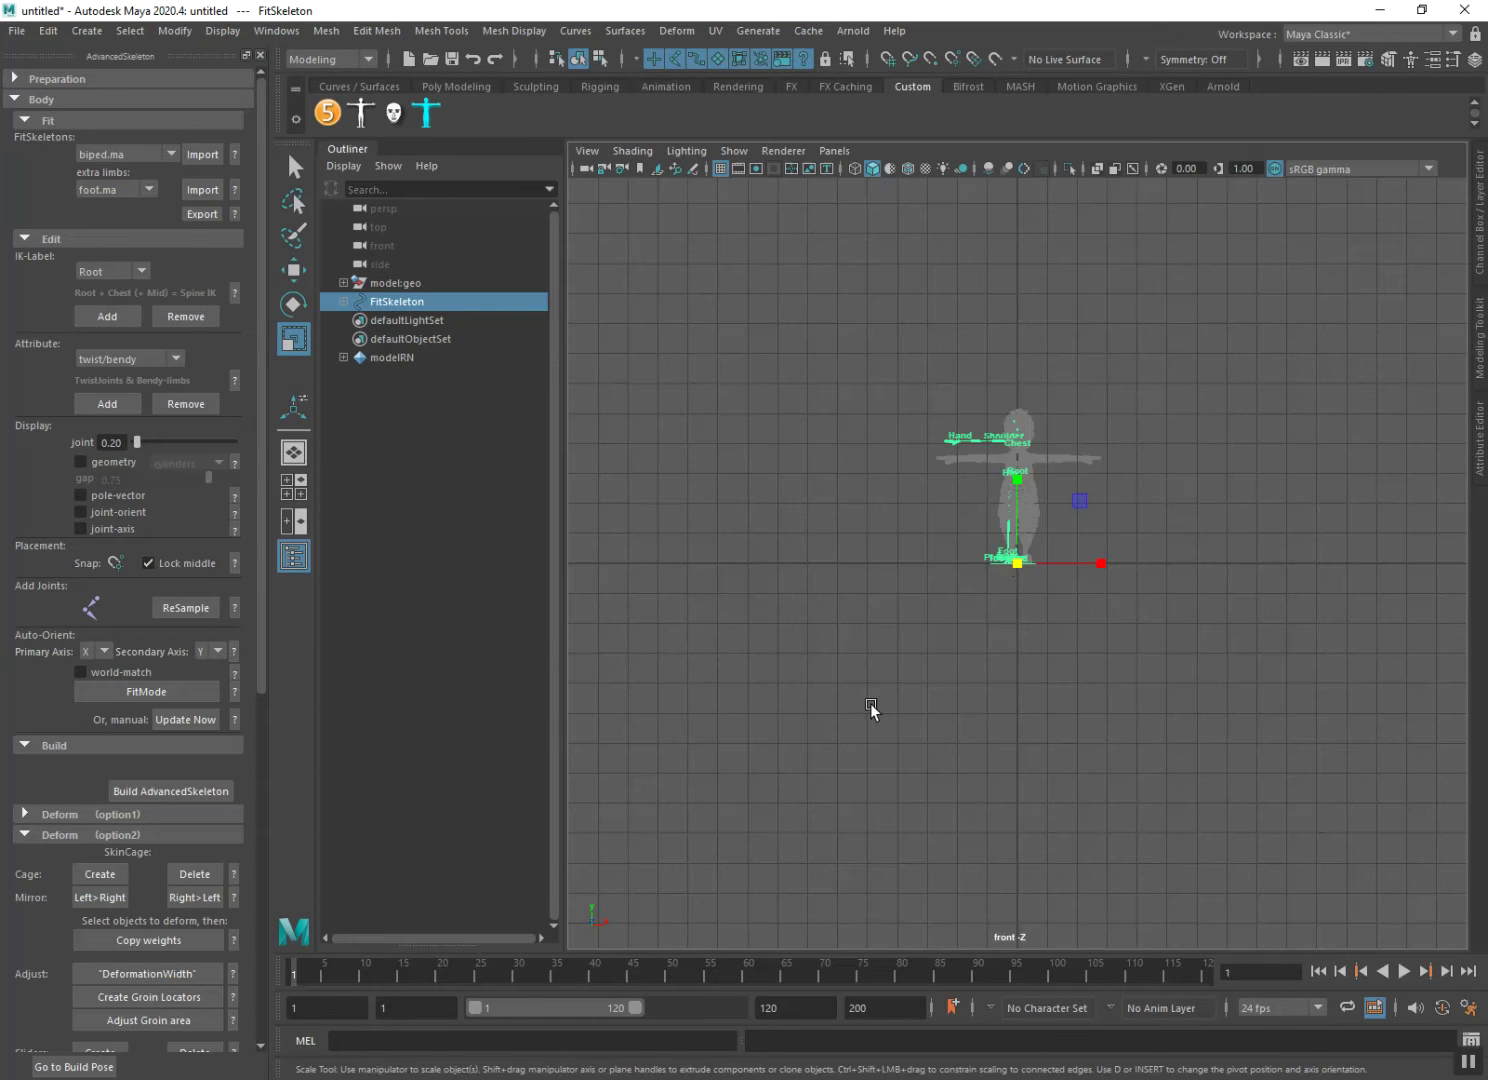
{"action": "scroll", "coordinate": [1003, 558], "scroll_direction": "up", "scroll_amount": 4}
{"action": "scroll", "coordinate": [1006, 558], "scroll_direction": "up", "scroll_amount": 2}
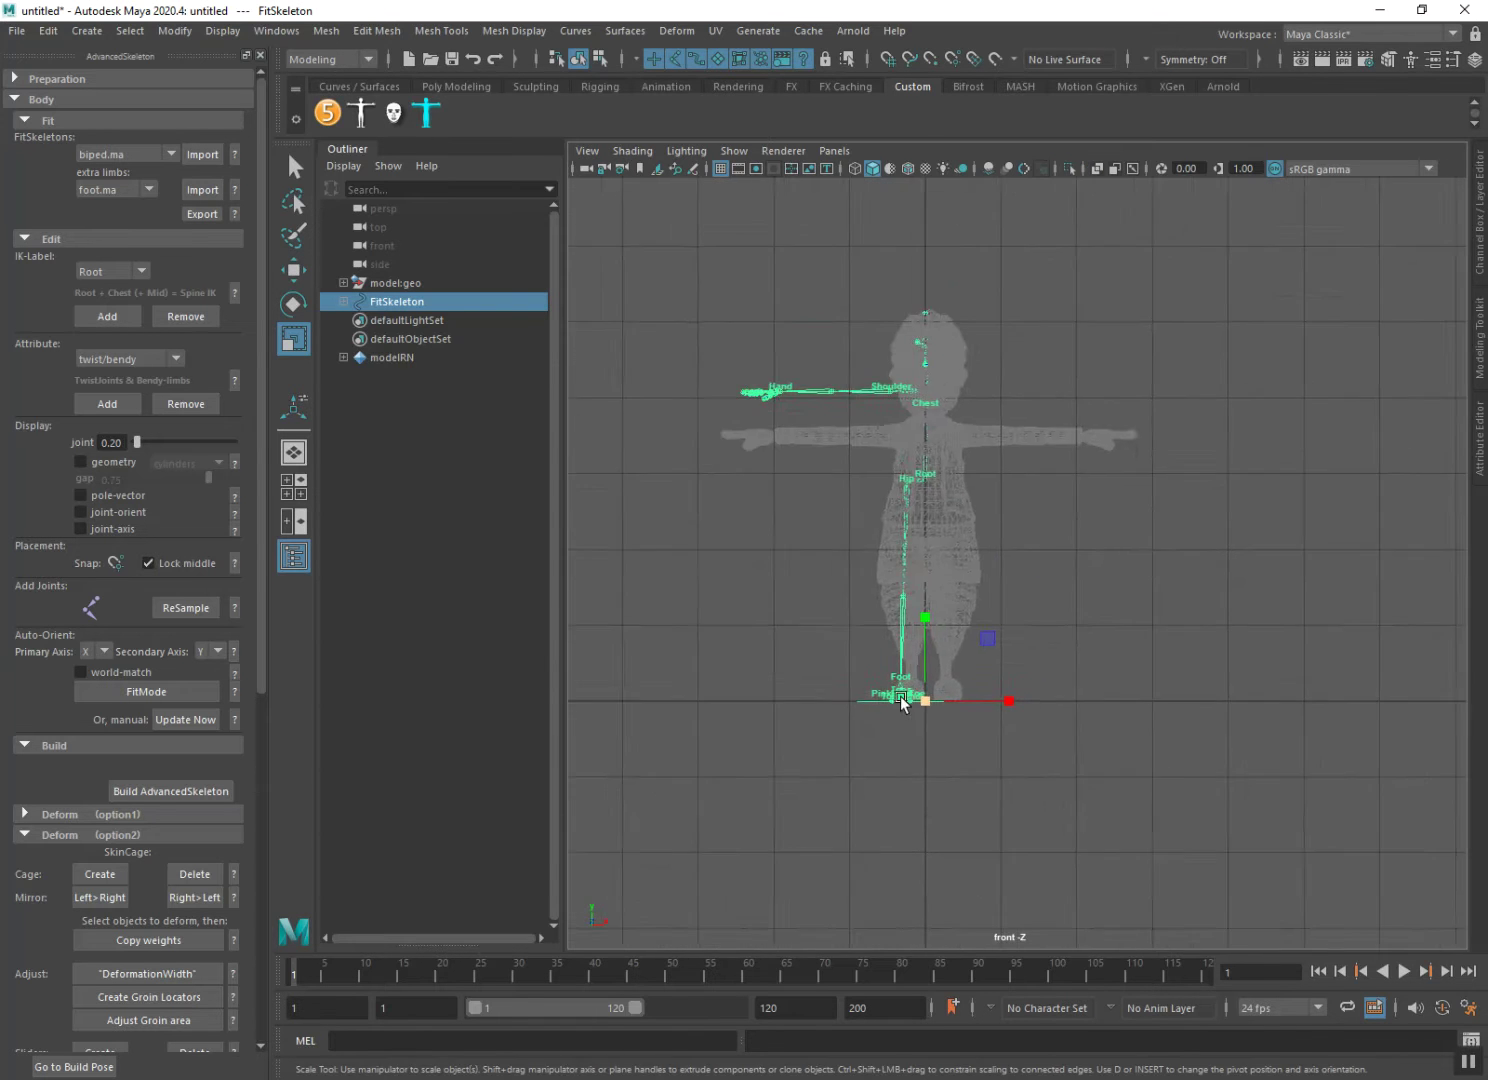
{"action": "scroll", "coordinate": [910, 698], "scroll_direction": "up", "scroll_amount": 2}
{"action": "scroll", "coordinate": [962, 719], "scroll_direction": "up", "scroll_amount": 2}
{"action": "mouse_move", "coordinate": [962, 720]}
{"action": "middle_mouse_down", "text": "alt"}
{"action": "mouse_move", "coordinate": [976, 732]}
{"action": "mouse_move", "coordinate": [980, 668]}
{"action": "middle_mouse_up", "text": "alt"}
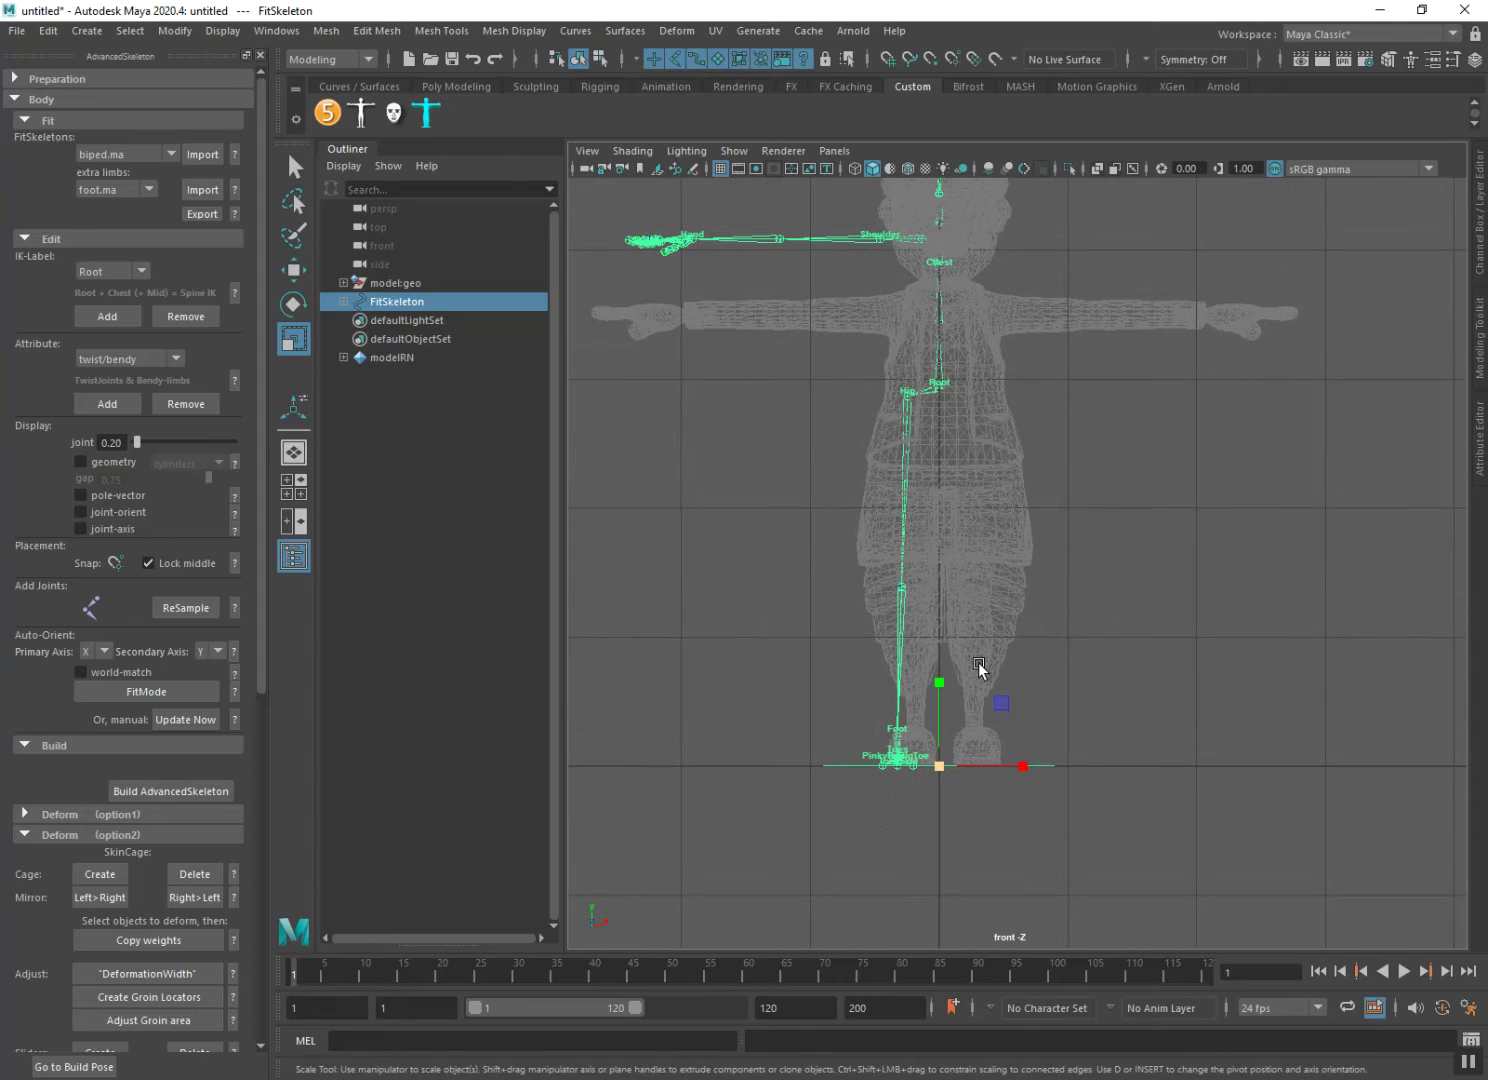
{"action": "left_click_drag", "start_coordinate": [940, 767], "coordinate": [934, 767]}
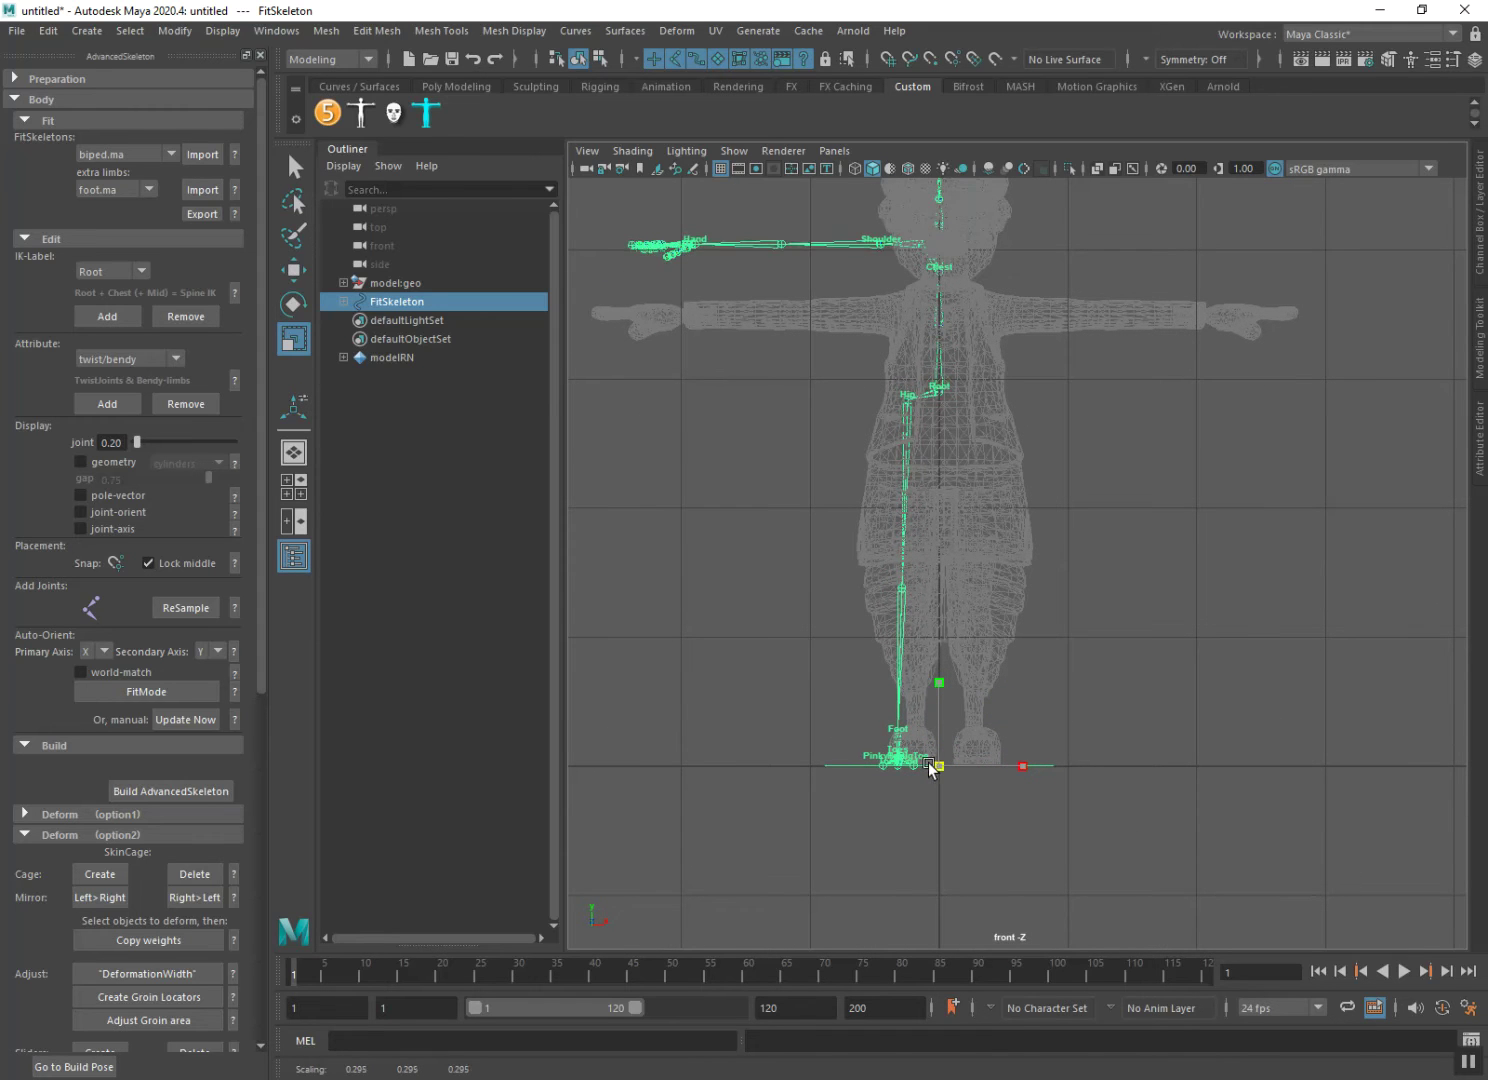
{"action": "scroll", "coordinate": [997, 775], "scroll_direction": "down", "scroll_amount": 2}
{"action": "scroll", "coordinate": [989, 777], "scroll_direction": "down", "scroll_amount": 1}
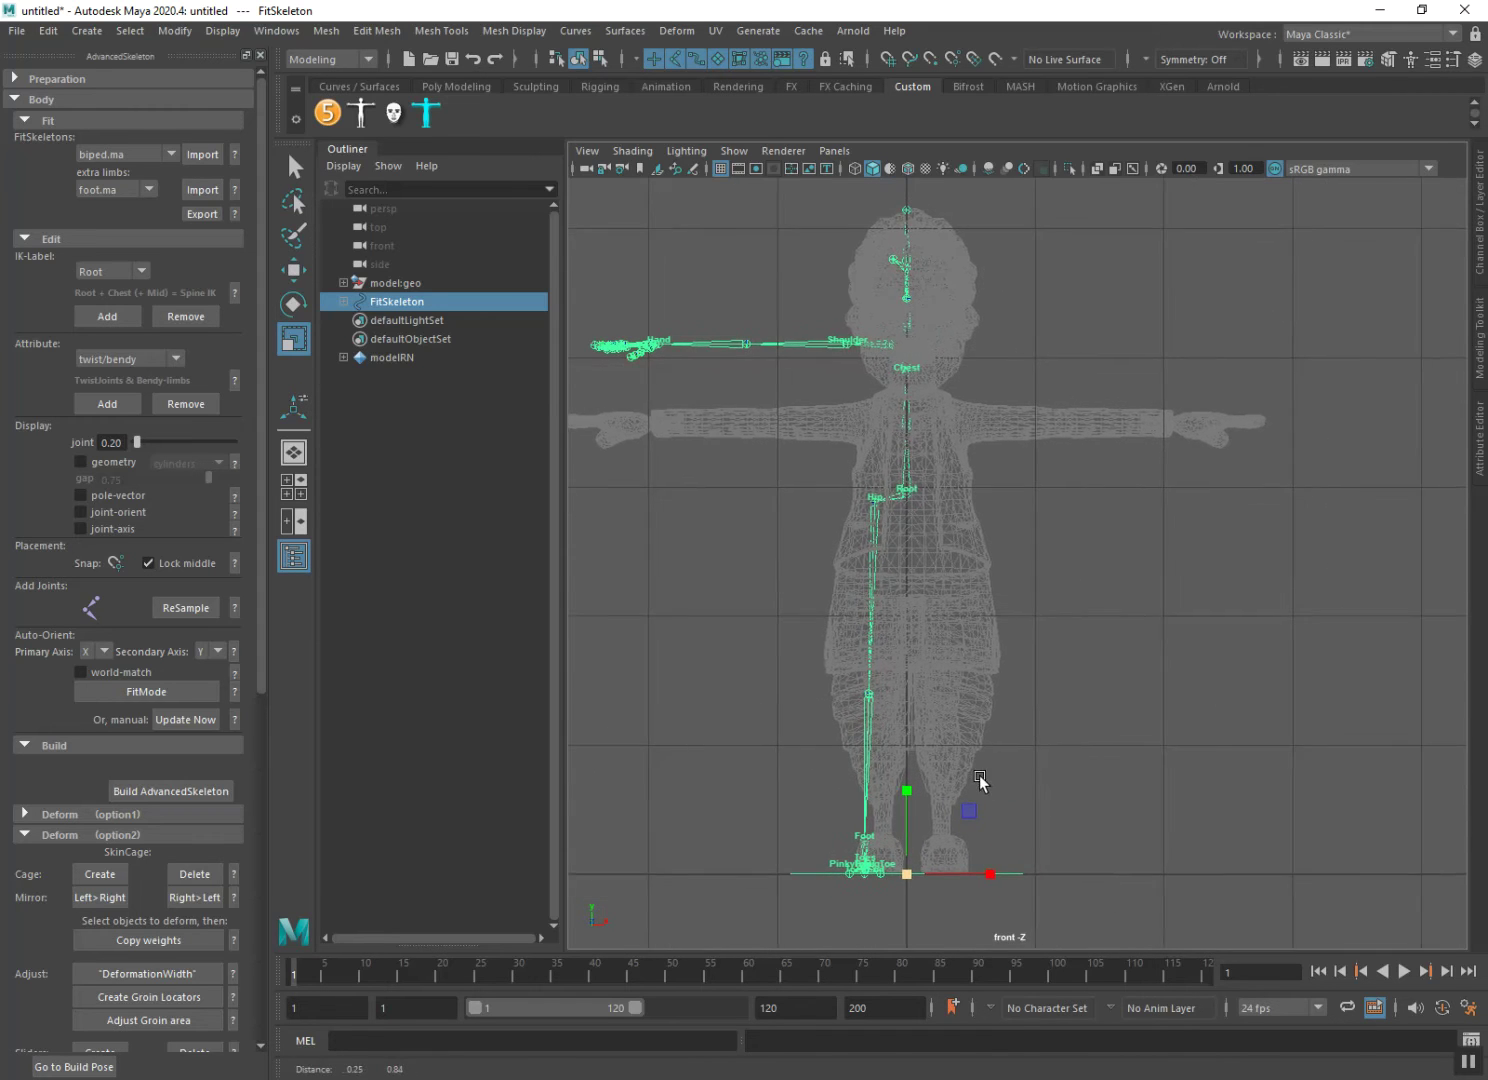
{"action": "scroll", "coordinate": [958, 766], "scroll_direction": "down", "scroll_amount": 2}
{"action": "key", "text": "q"}
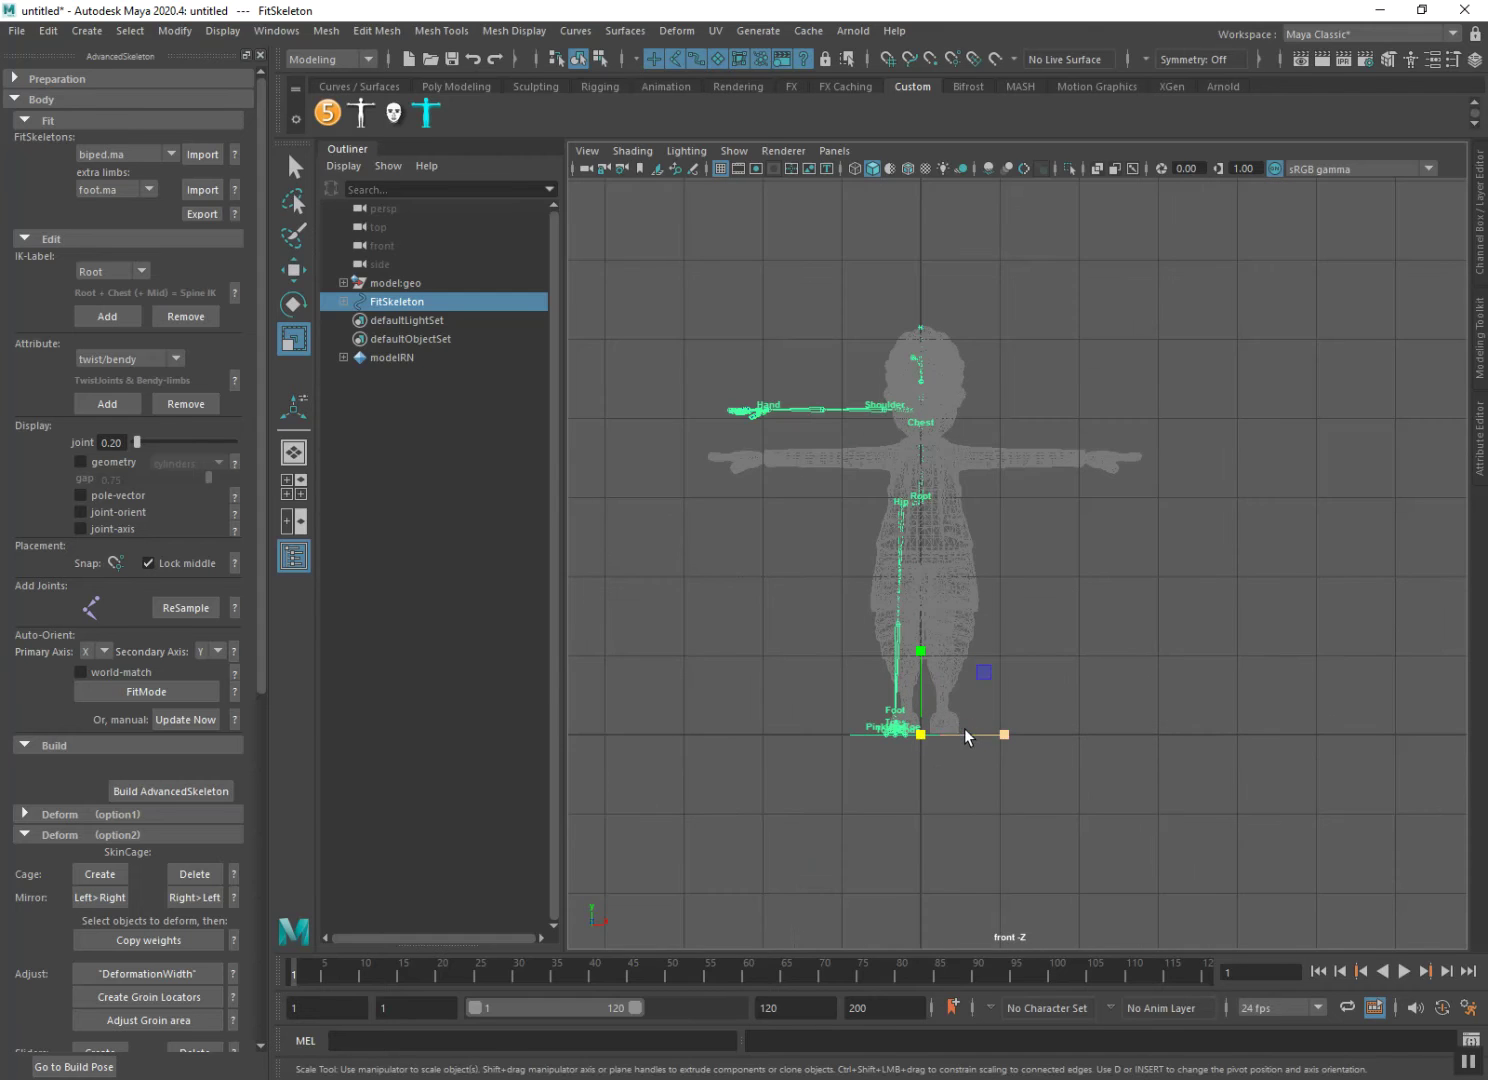
{"action": "key", "text": "ctrl+s"}
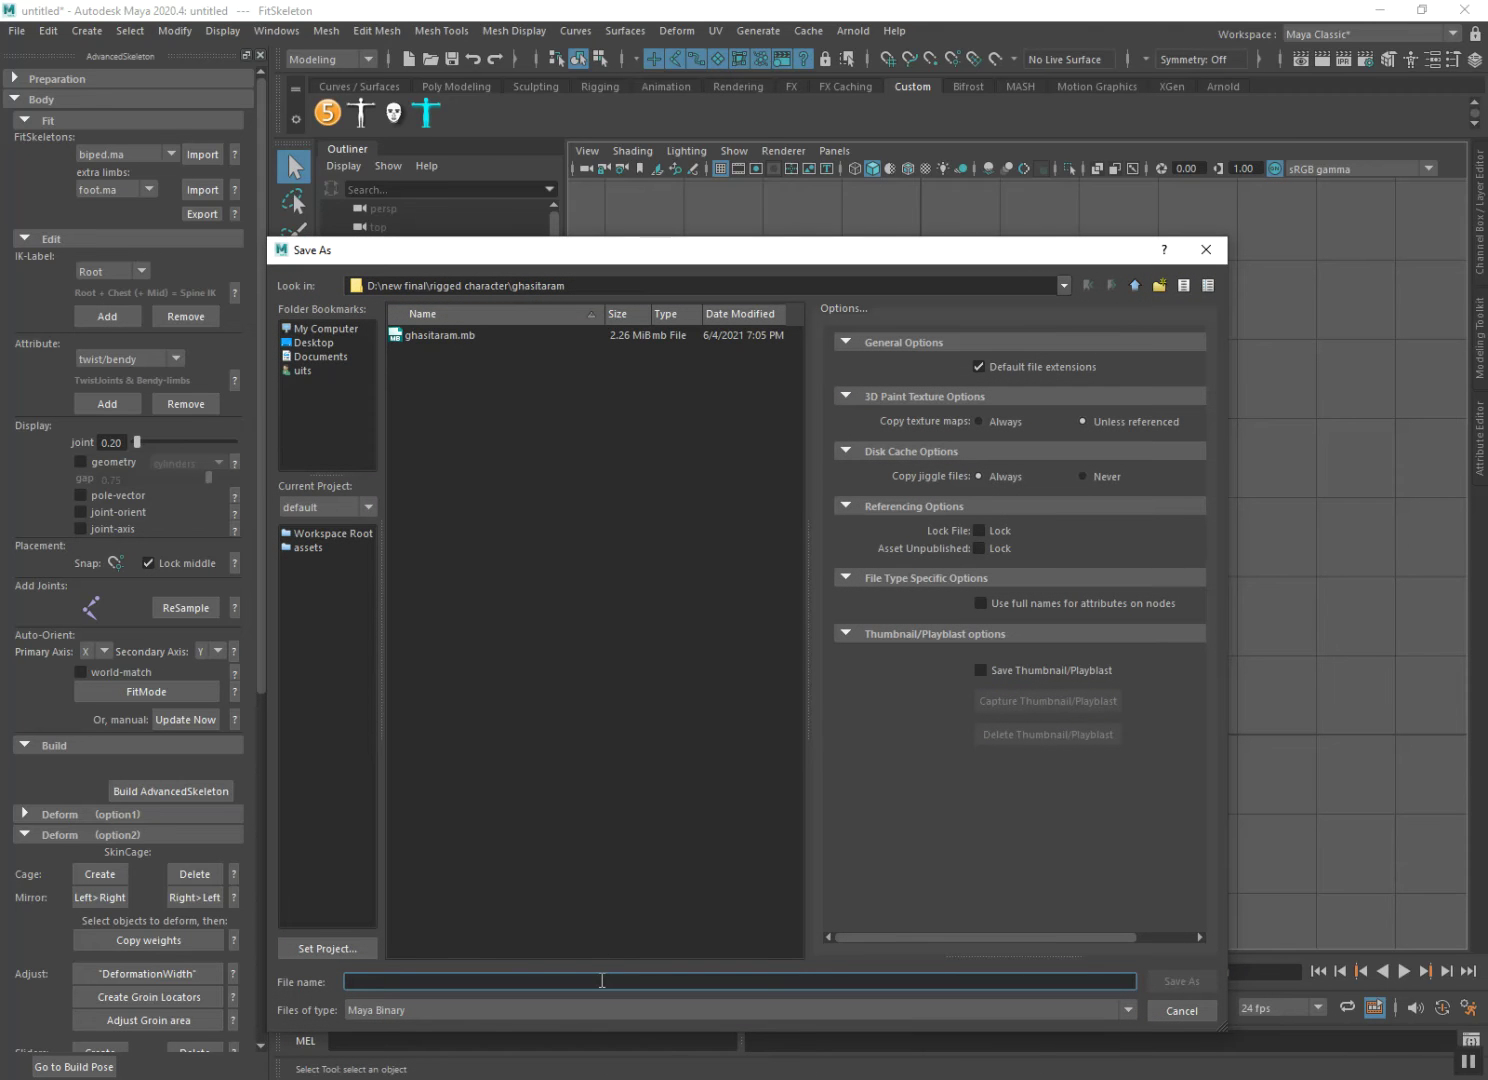
Enter the file name 'ref ghasitar' and confirm saving the scene in the ghasitaram folder.
{"action": "type", "text": "ref"}
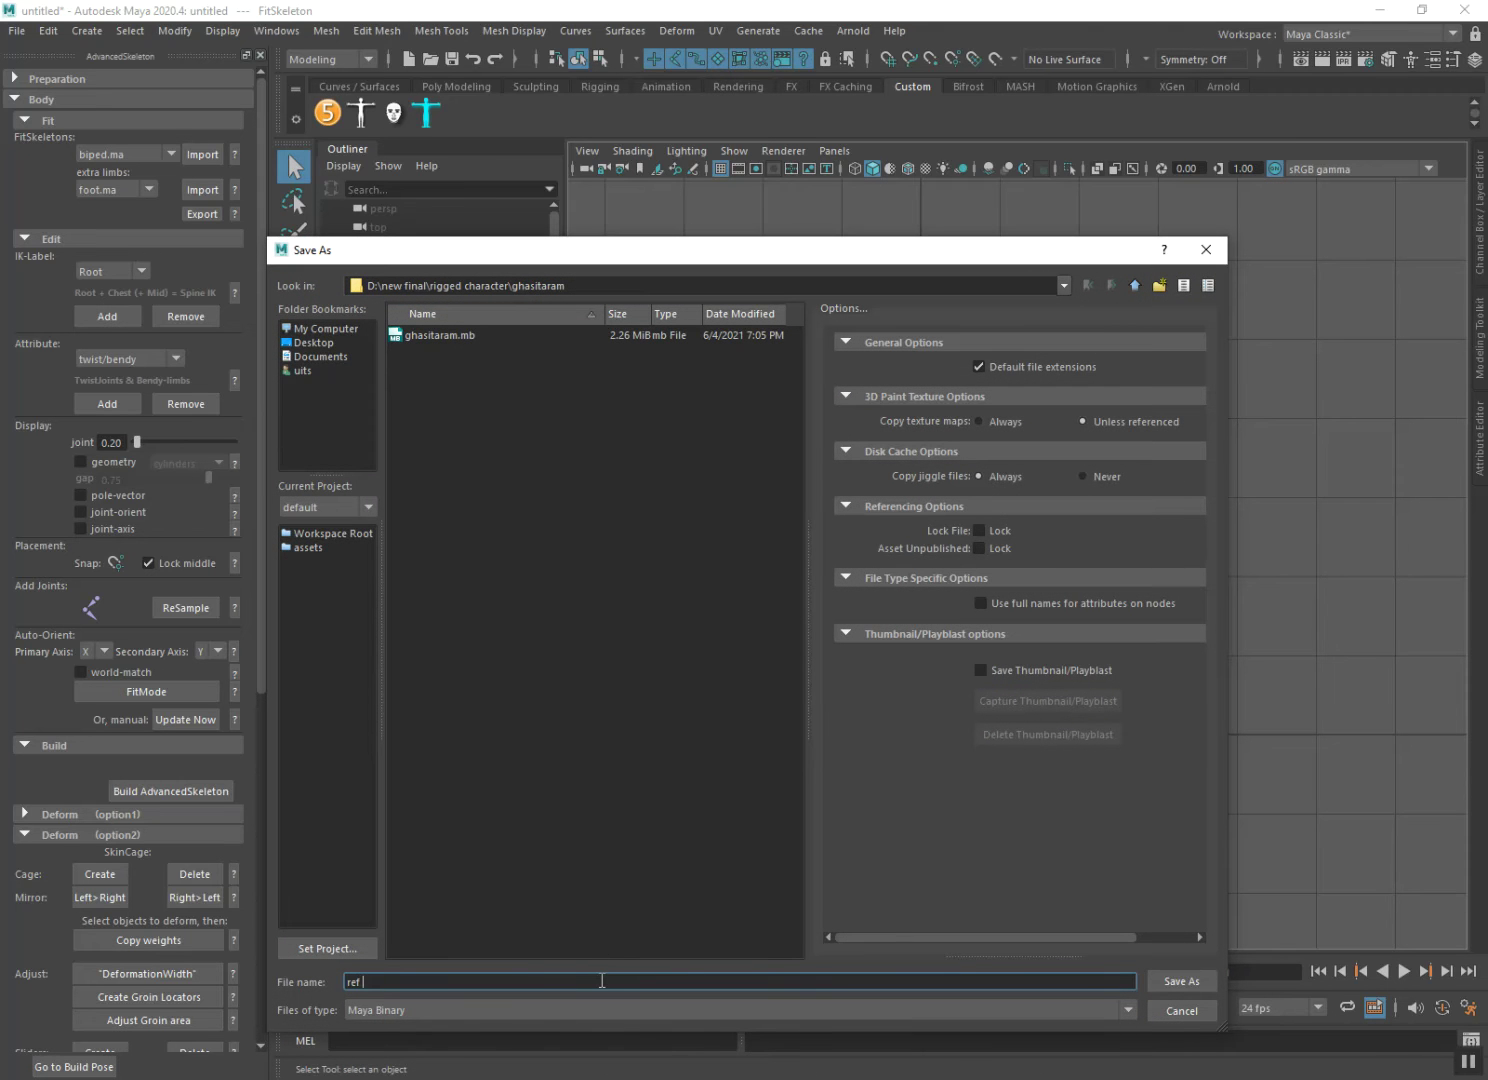
{"action": "type", "text": " ghasitar"}
{"action": "key", "text": "Return"}
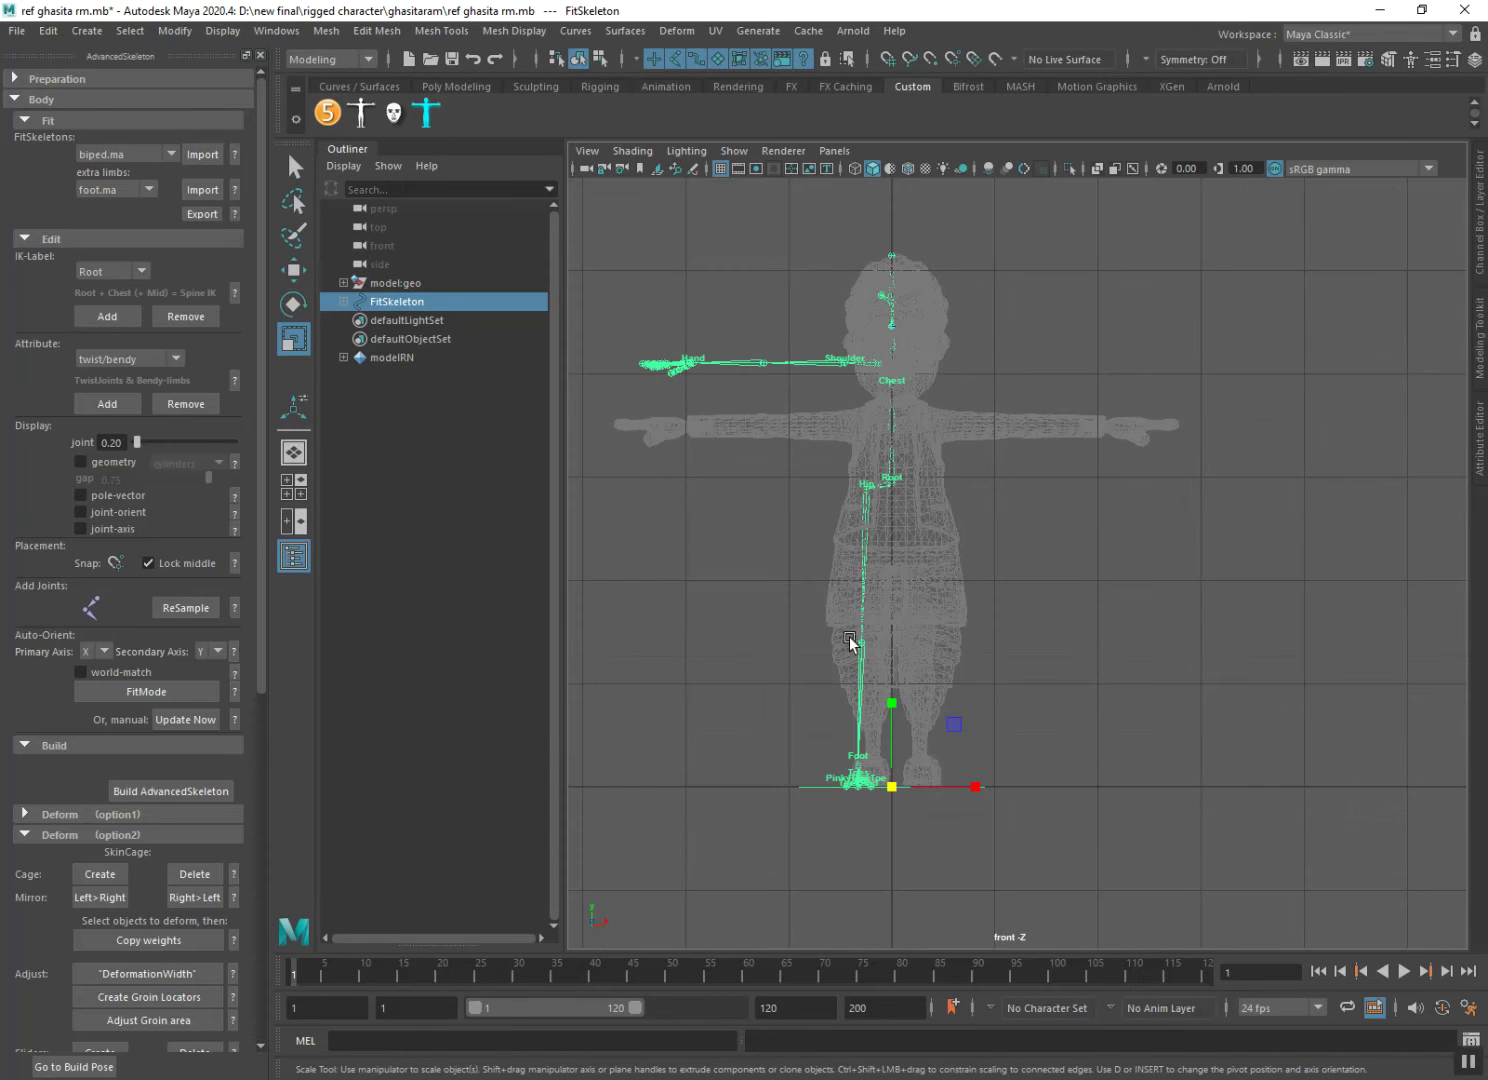
Switch to the left side view and move the Ankle joint into the character's ankle.
{"action": "scroll", "coordinate": [850, 641], "scroll_direction": "up", "scroll_amount": 2}
{"action": "scroll", "coordinate": [855, 648], "scroll_direction": "down", "scroll_amount": 3}
{"action": "scroll", "coordinate": [880, 641], "scroll_direction": "up", "scroll_amount": 3}
{"action": "scroll", "coordinate": [905, 630], "scroll_direction": "up", "scroll_amount": 3}
{"action": "mouse_move", "coordinate": [922, 636]}
{"action": "middle_mouse_down", "text": "alt"}
{"action": "mouse_move", "coordinate": [1019, 591]}
{"action": "mouse_move", "coordinate": [1023, 477]}
{"action": "middle_mouse_up", "text": "alt"}
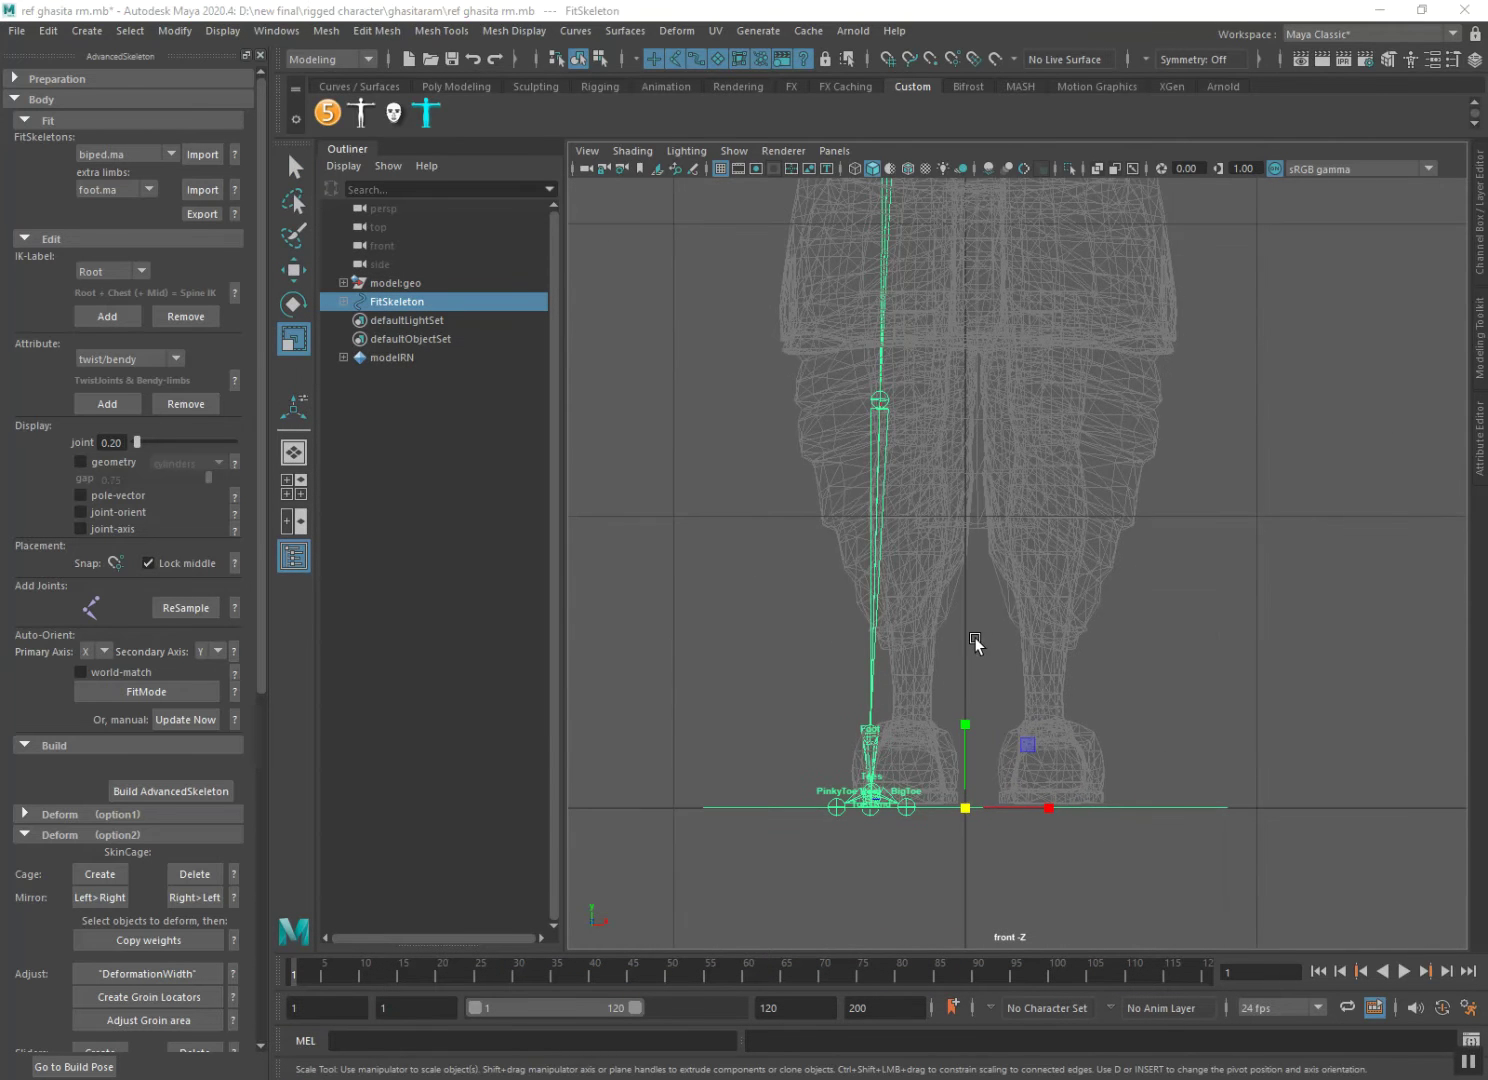
{"action": "key", "text": "space"}
{"action": "mouse_move", "coordinate": [975, 638]}
{"action": "left_mouse_down"}
{"action": "mouse_move", "coordinate": [928, 626]}
{"action": "mouse_move", "coordinate": [924, 650]}
{"action": "left_mouse_up"}
{"action": "scroll", "coordinate": [913, 654], "scroll_direction": "up", "scroll_amount": 3}
{"action": "scroll", "coordinate": [932, 646], "scroll_direction": "up", "scroll_amount": 3}
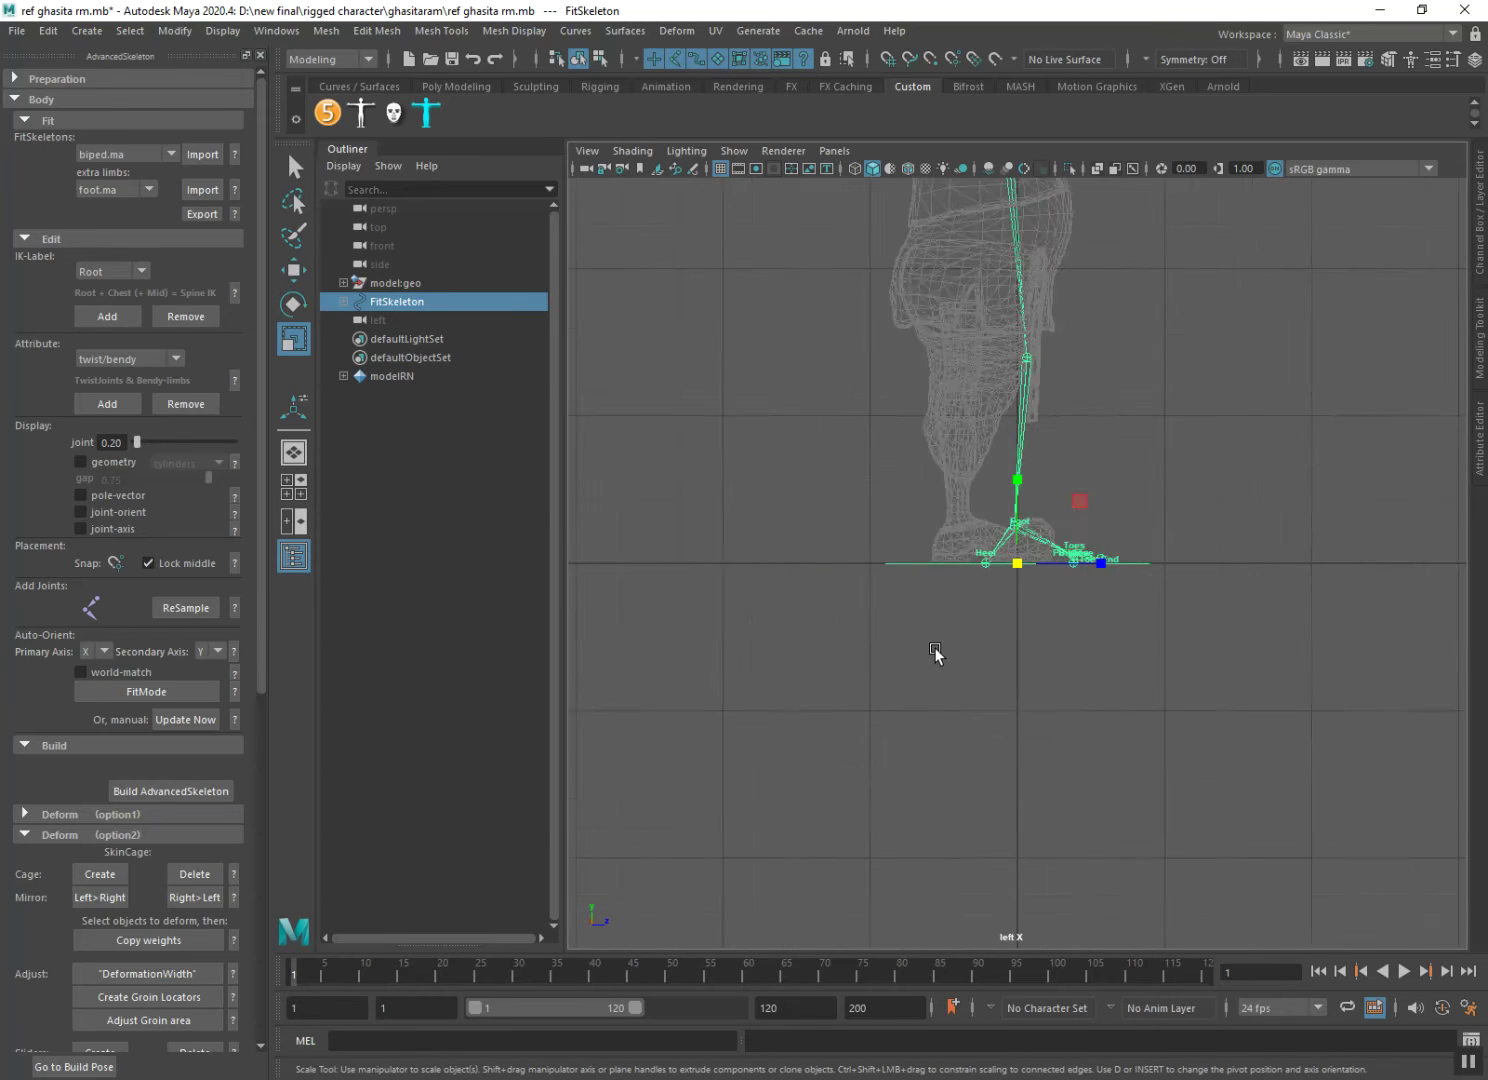
{"action": "scroll", "coordinate": [934, 648], "scroll_direction": "up", "scroll_amount": 2}
{"action": "scroll", "coordinate": [934, 648], "scroll_direction": "up", "scroll_amount": 1}
{"action": "scroll", "coordinate": [934, 648], "scroll_direction": "up", "scroll_amount": 1}
{"action": "scroll", "coordinate": [1010, 494], "scroll_direction": "up", "scroll_amount": 1}
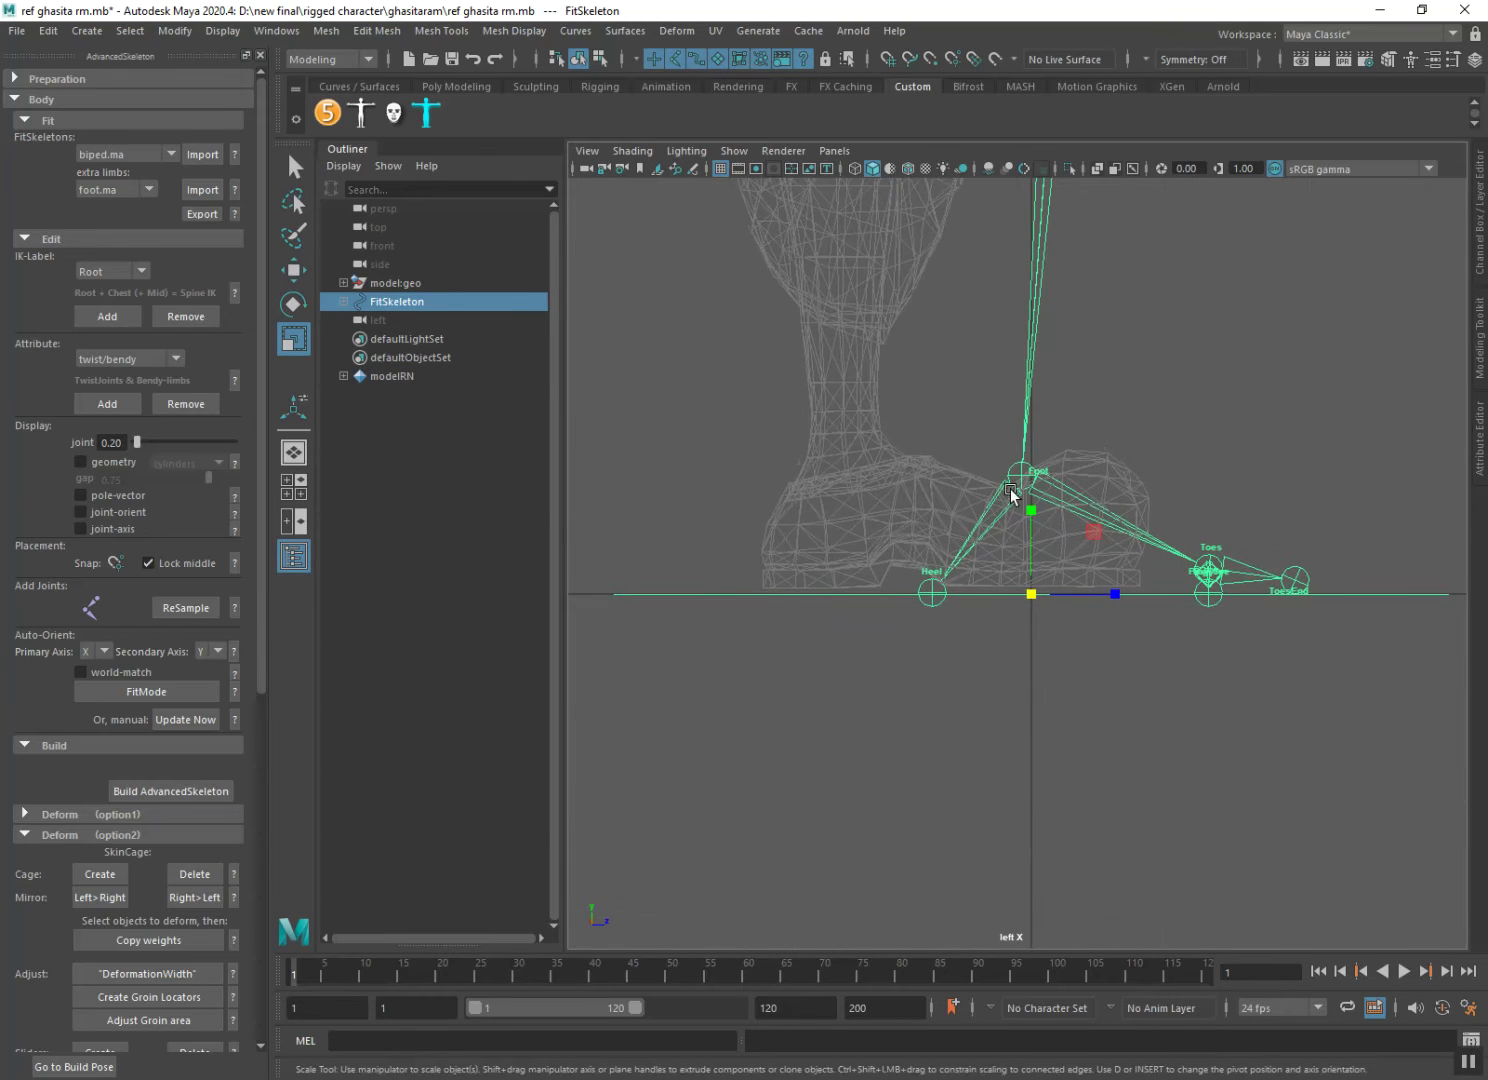
{"action": "left_click", "coordinate": [1020, 474]}
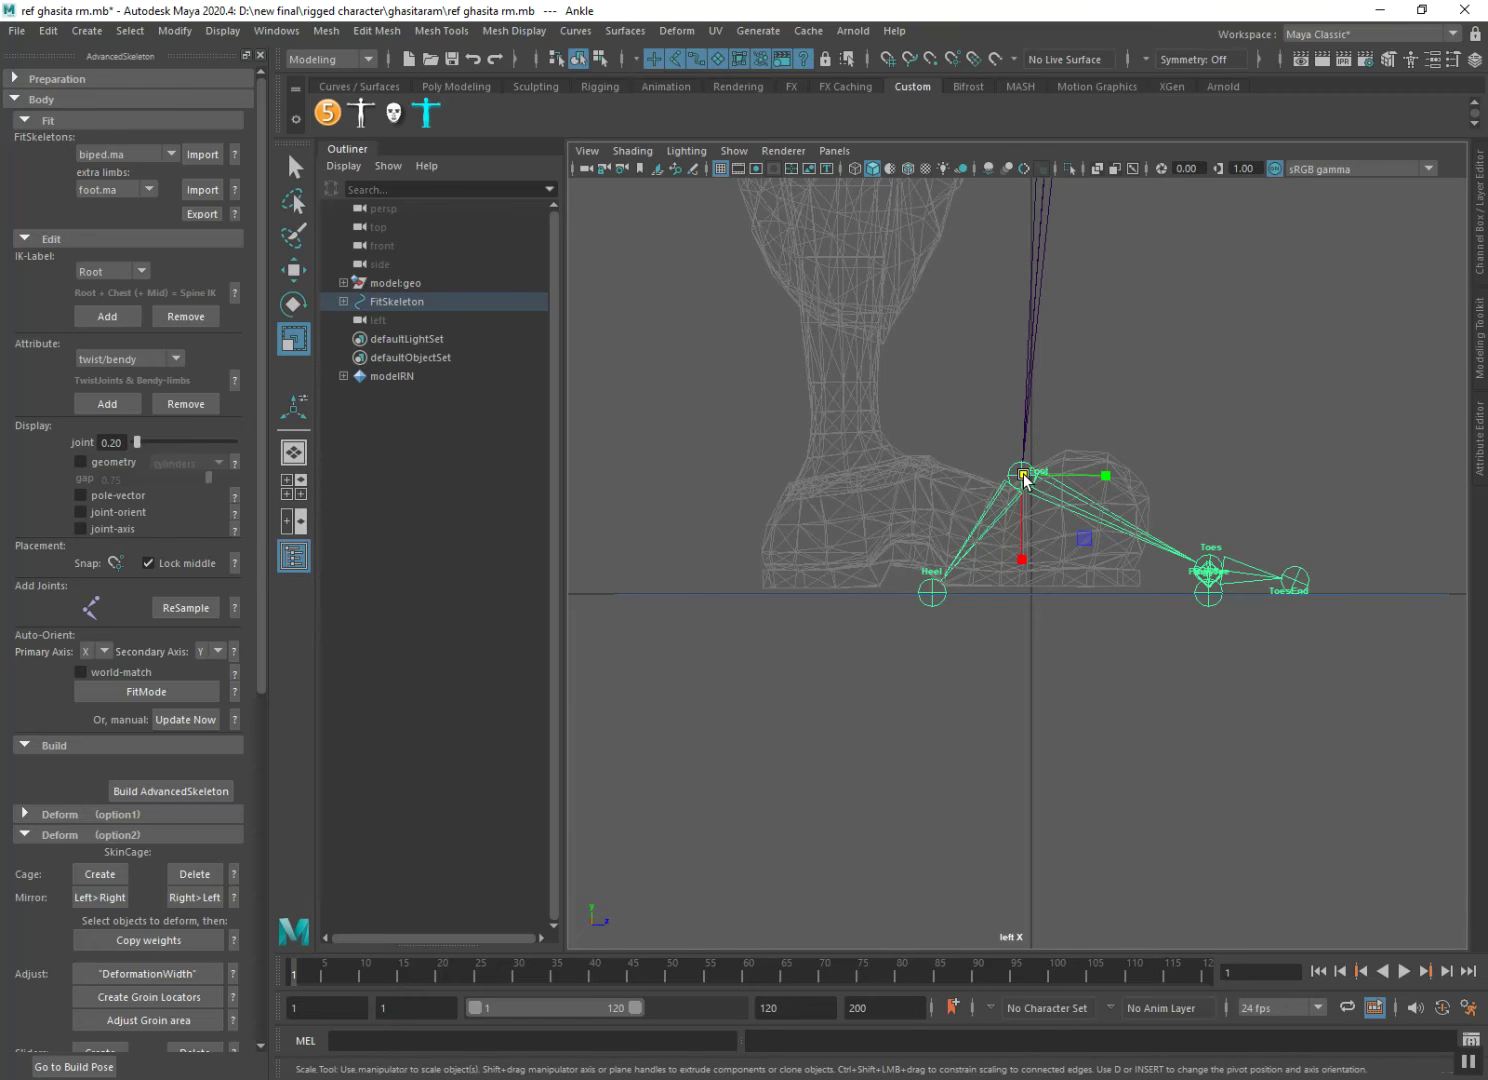
{"action": "key", "text": "w"}
{"action": "mouse_move", "coordinate": [1070, 477]}
{"action": "left_mouse_down"}
{"action": "mouse_move", "coordinate": [900, 487]}
{"action": "mouse_move", "coordinate": [852, 411]}
{"action": "left_mouse_up"}
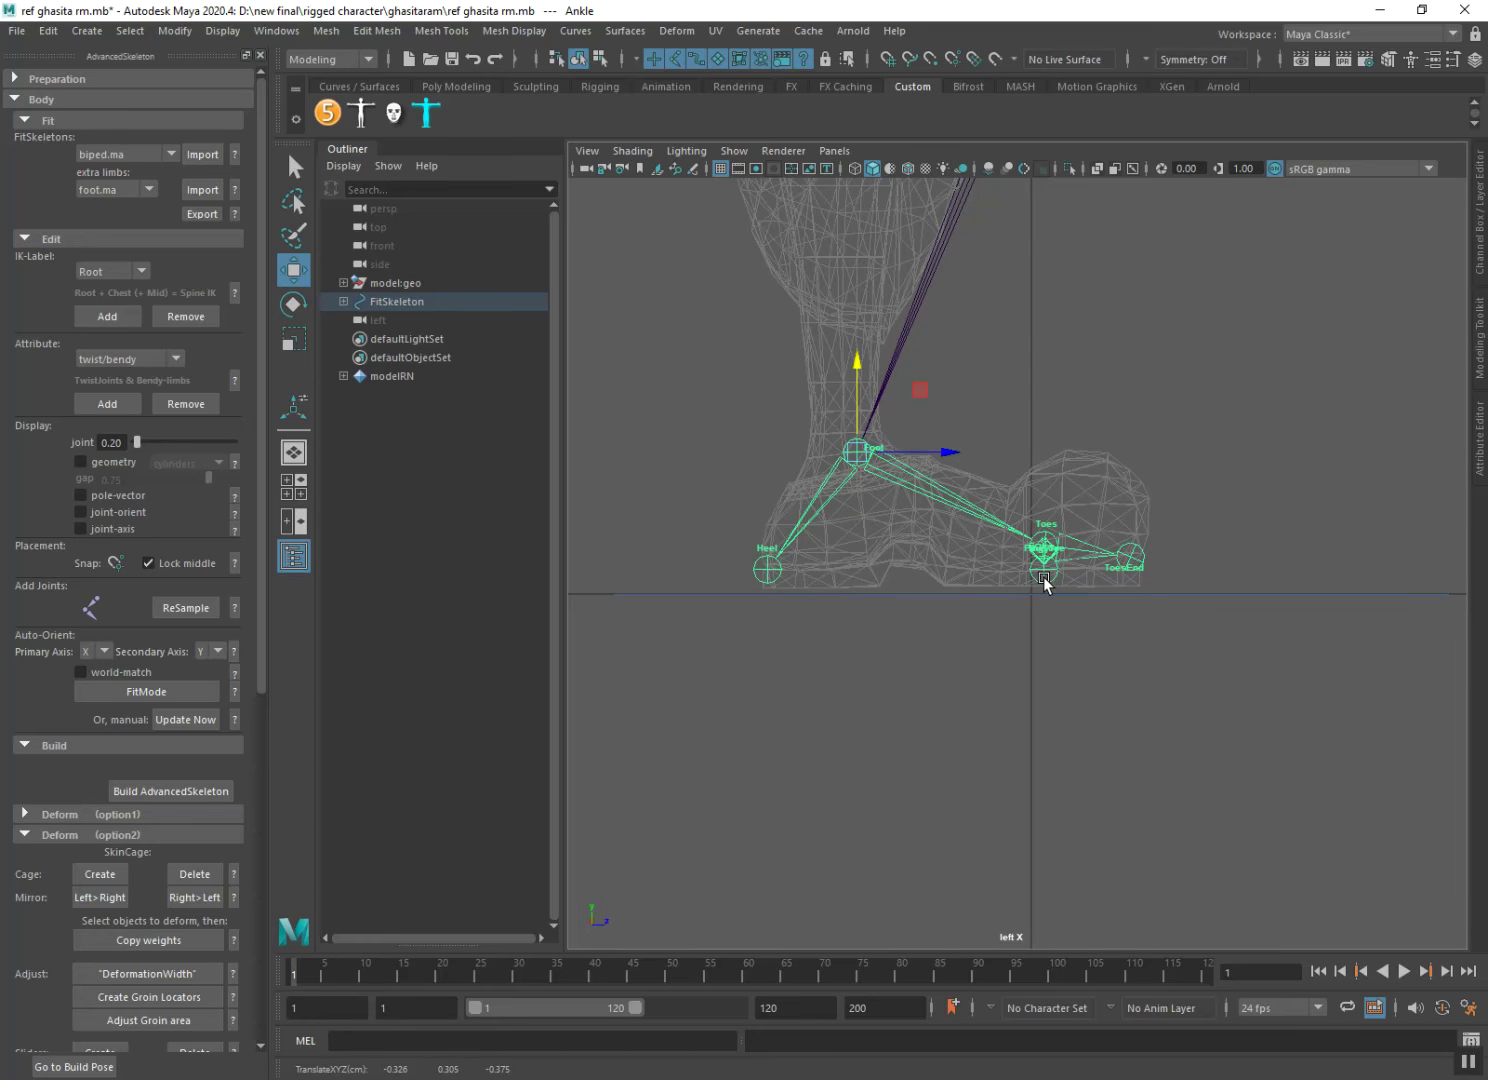
Lower the ToesEnd joint down to the tip of the character's toes.
{"action": "scroll", "coordinate": [1045, 583], "scroll_direction": "up", "scroll_amount": 2}
{"action": "scroll", "coordinate": [1046, 585], "scroll_direction": "up", "scroll_amount": 2}
{"action": "scroll", "coordinate": [1047, 587], "scroll_direction": "up", "scroll_amount": 2}
{"action": "scroll", "coordinate": [1000, 578], "scroll_direction": "up", "scroll_amount": 1}
{"action": "scroll", "coordinate": [1034, 590], "scroll_direction": "down", "scroll_amount": 1}
{"action": "scroll", "coordinate": [1122, 601], "scroll_direction": "down", "scroll_amount": 2}
{"action": "scroll", "coordinate": [1129, 625], "scroll_direction": "down", "scroll_amount": 3}
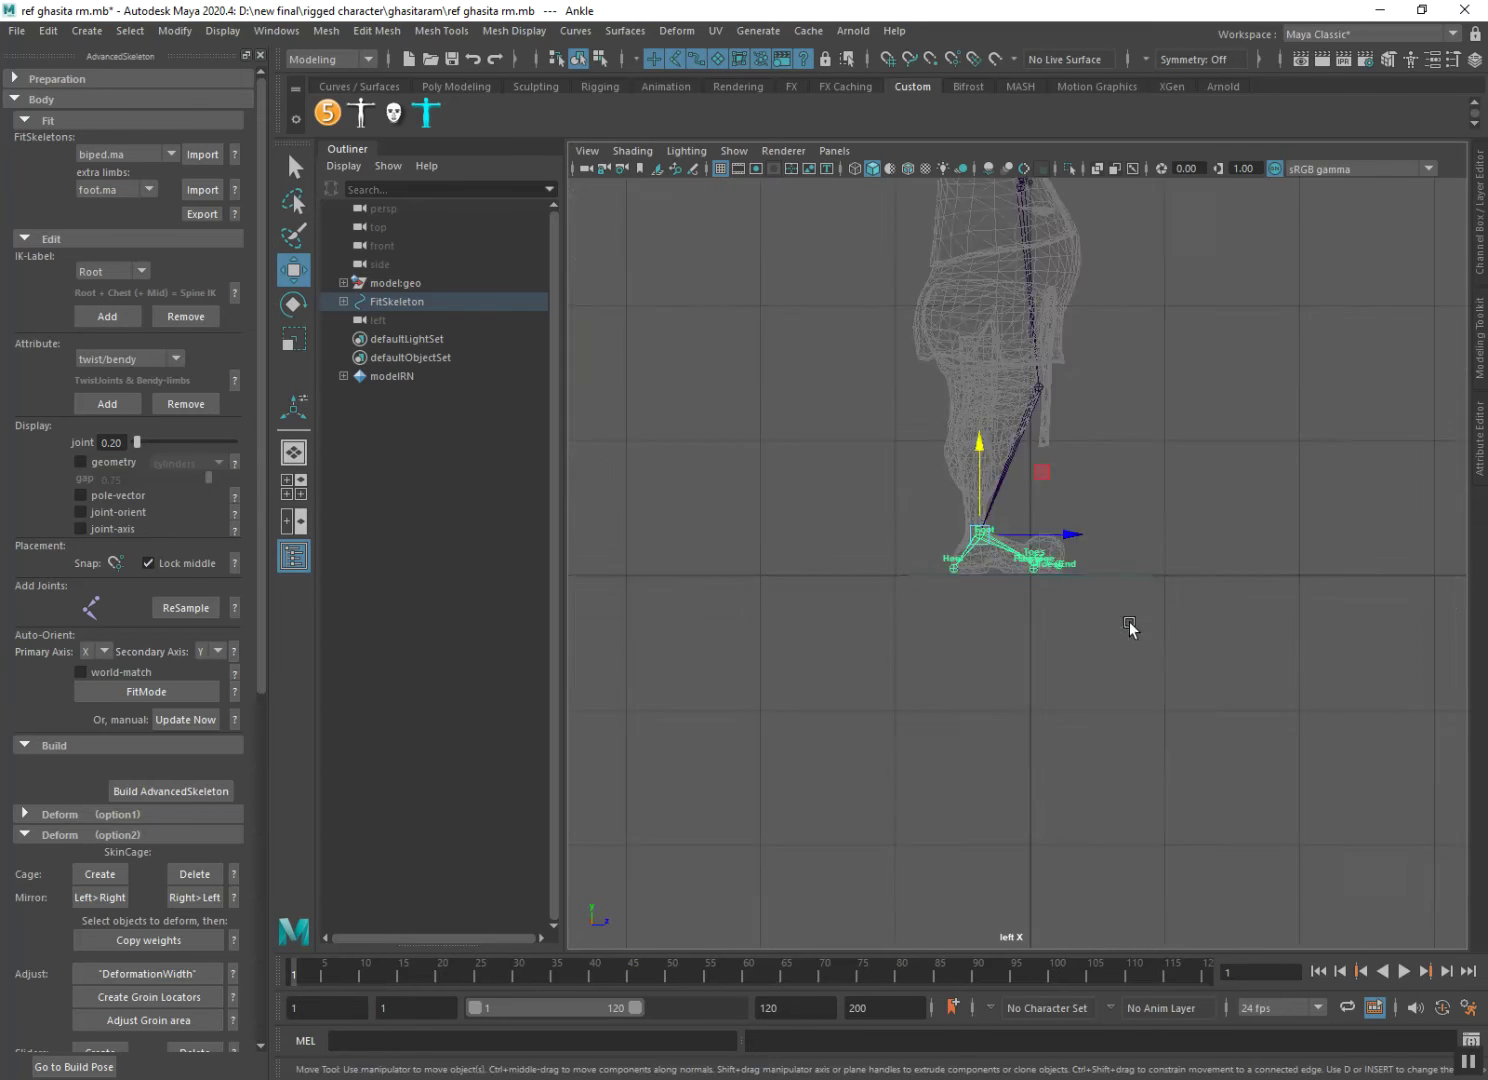
{"action": "scroll", "coordinate": [1138, 711], "scroll_direction": "down", "scroll_amount": 1}
{"action": "scroll", "coordinate": [1105, 704], "scroll_direction": "up", "scroll_amount": 2}
{"action": "scroll", "coordinate": [1069, 705], "scroll_direction": "up", "scroll_amount": 2}
{"action": "scroll", "coordinate": [1095, 670], "scroll_direction": "up", "scroll_amount": 1}
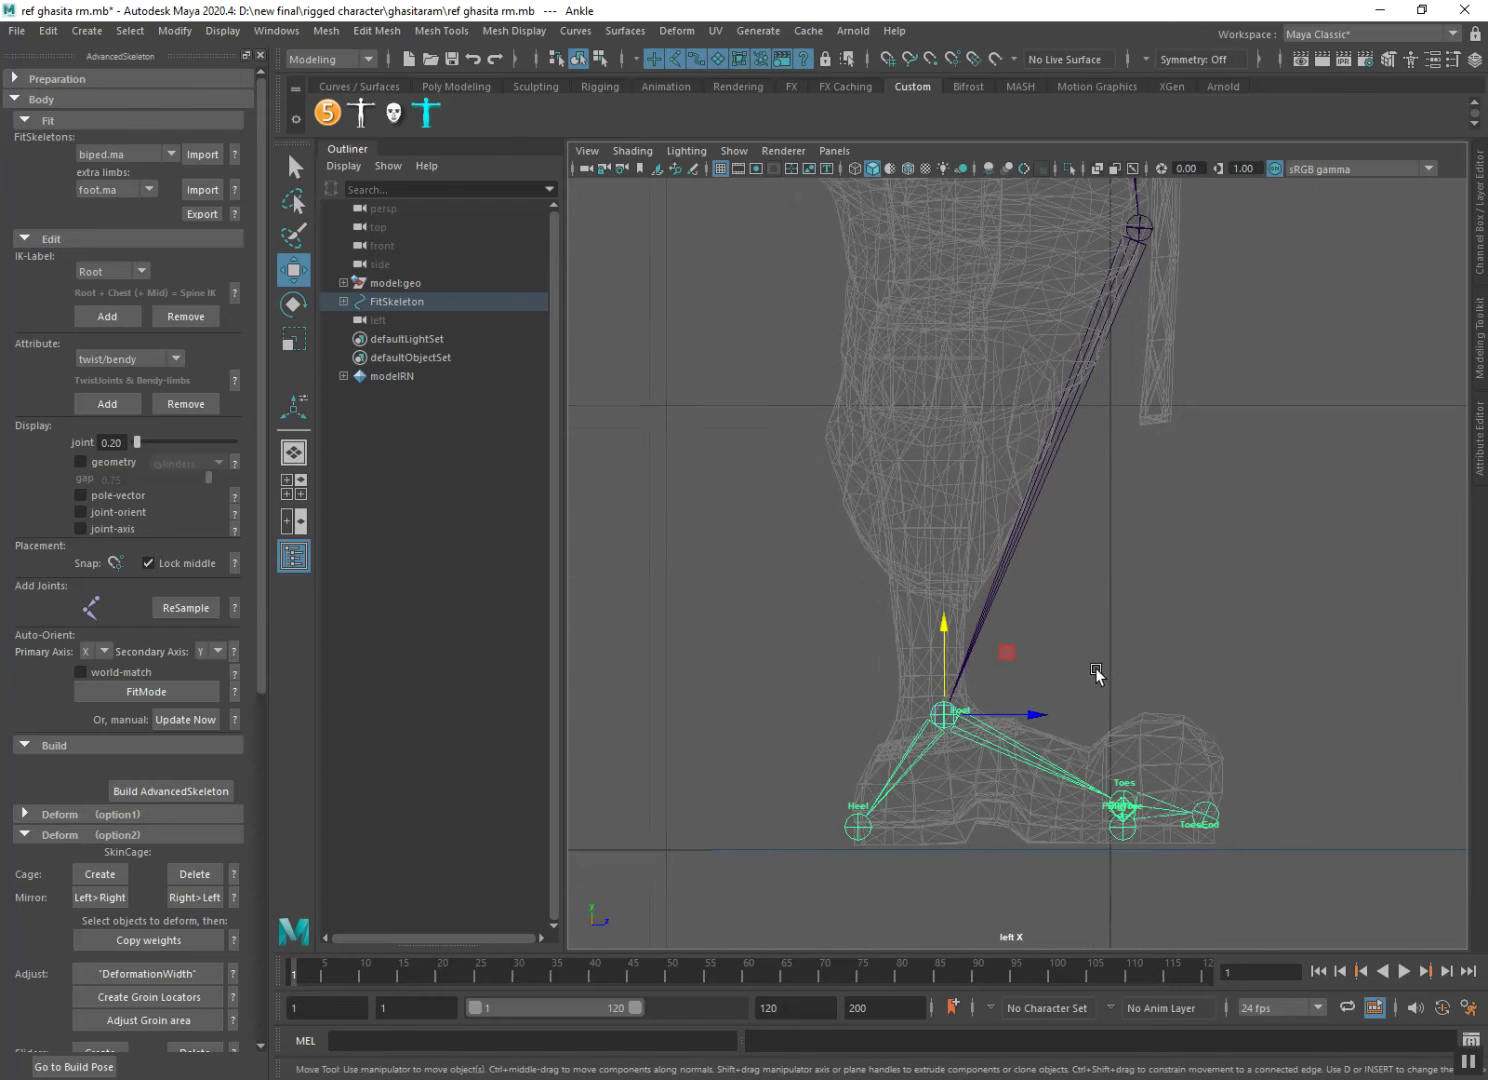
{"action": "left_click", "coordinate": [1208, 819]}
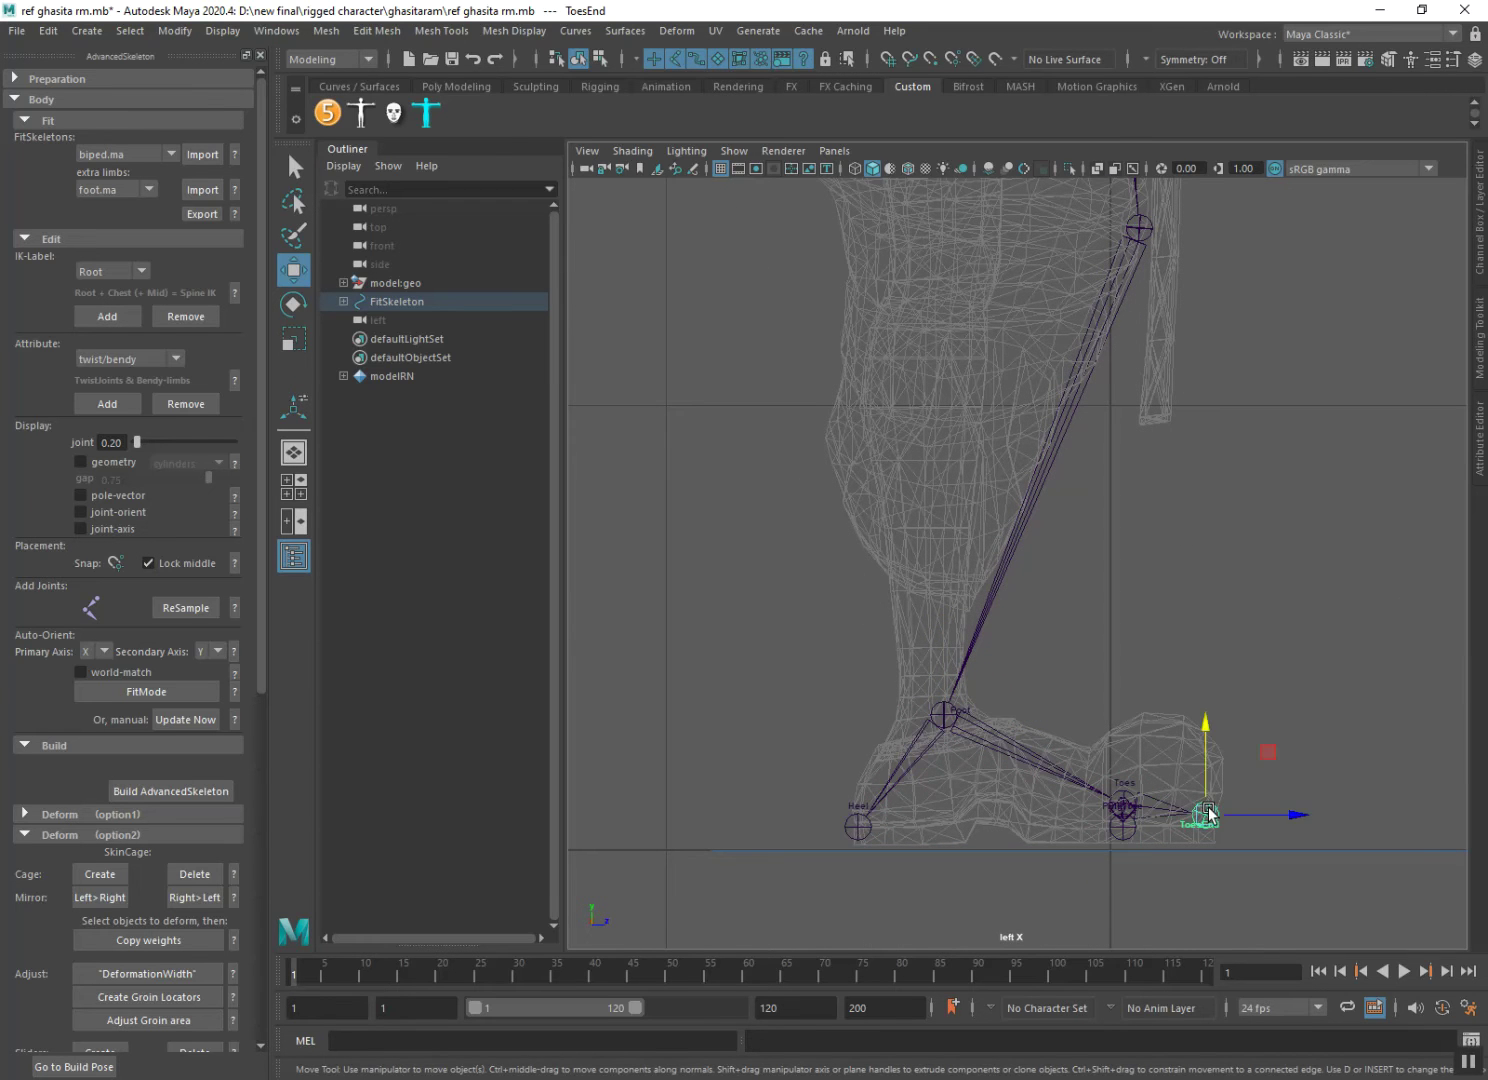
{"action": "left_click_drag", "start_coordinate": [1210, 824], "coordinate": [1211, 840]}
{"action": "middle_click_drag", "start_coordinate": [1080, 757], "coordinate": [1065, 855], "text": "alt"}
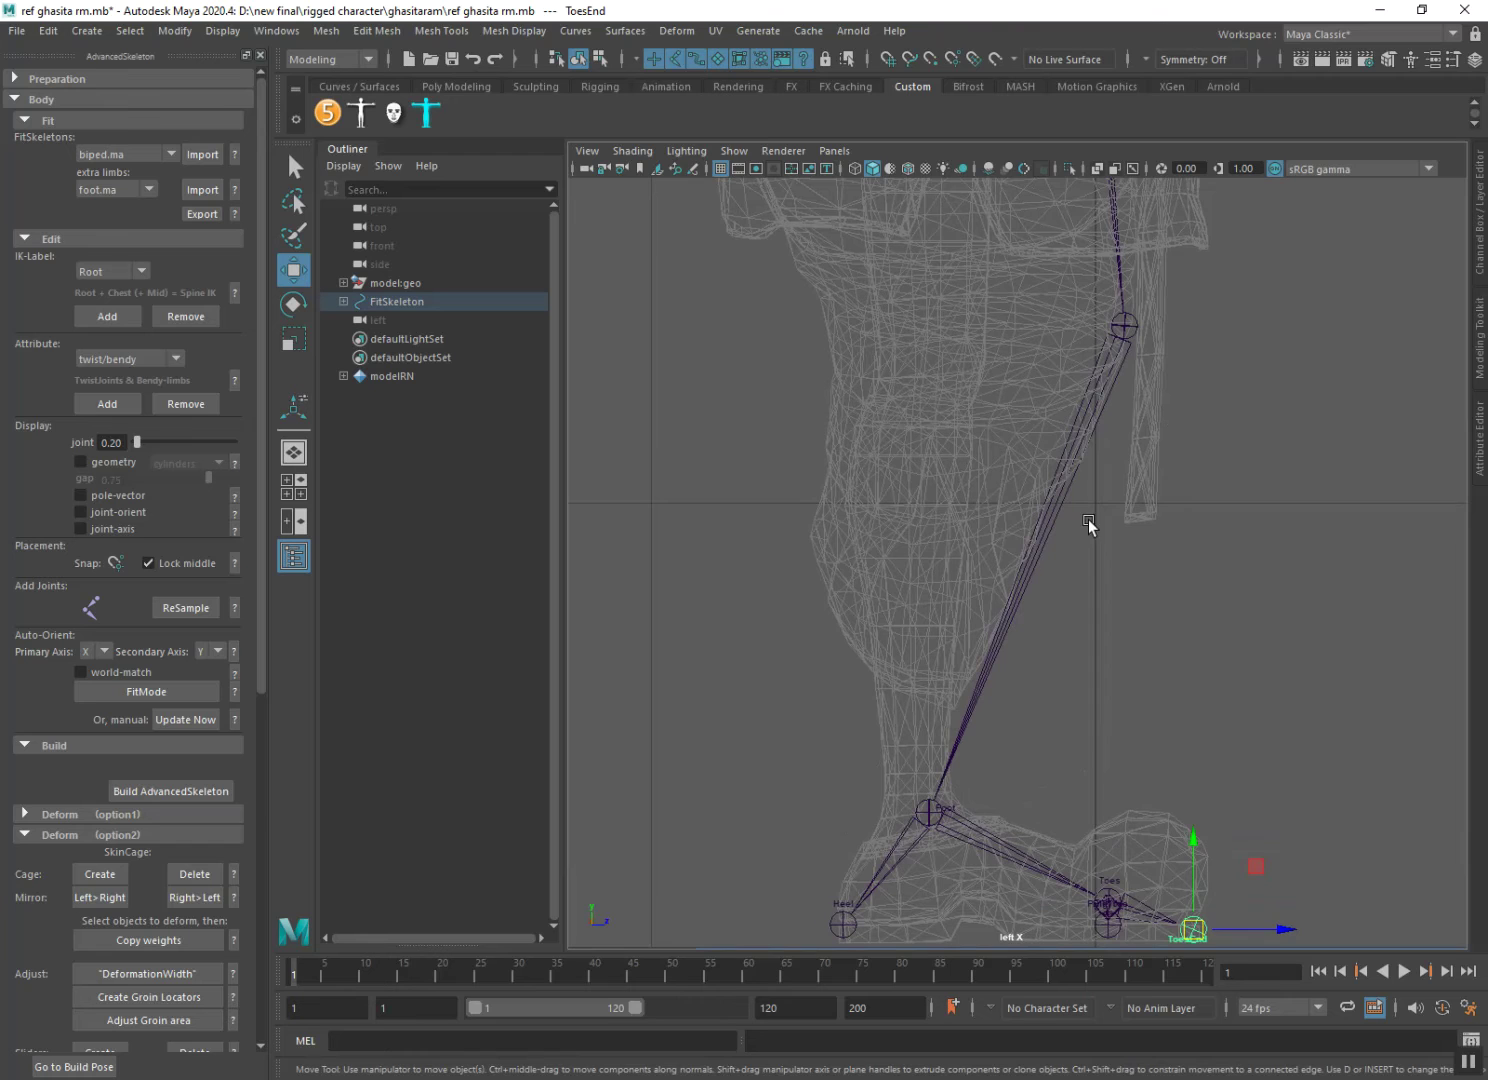
{"action": "left_click", "coordinate": [1132, 330]}
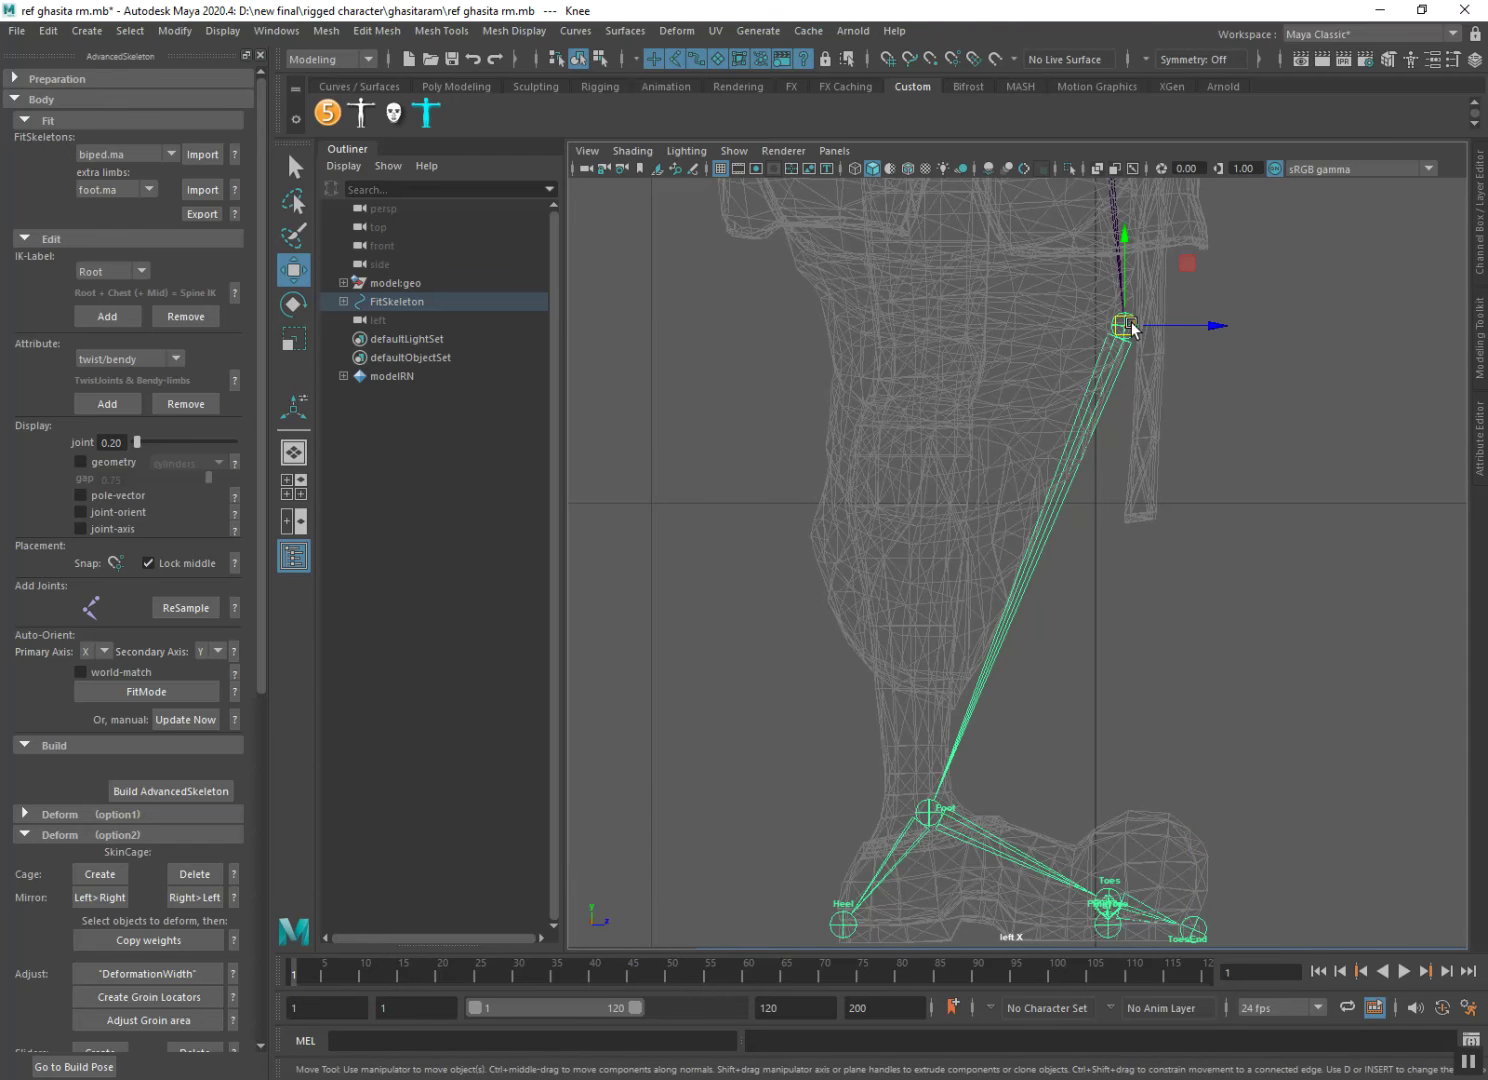
Move the Knee joint back and down into the mesh's knee.
{"action": "left_click_drag", "start_coordinate": [1208, 326], "coordinate": [1035, 330]}
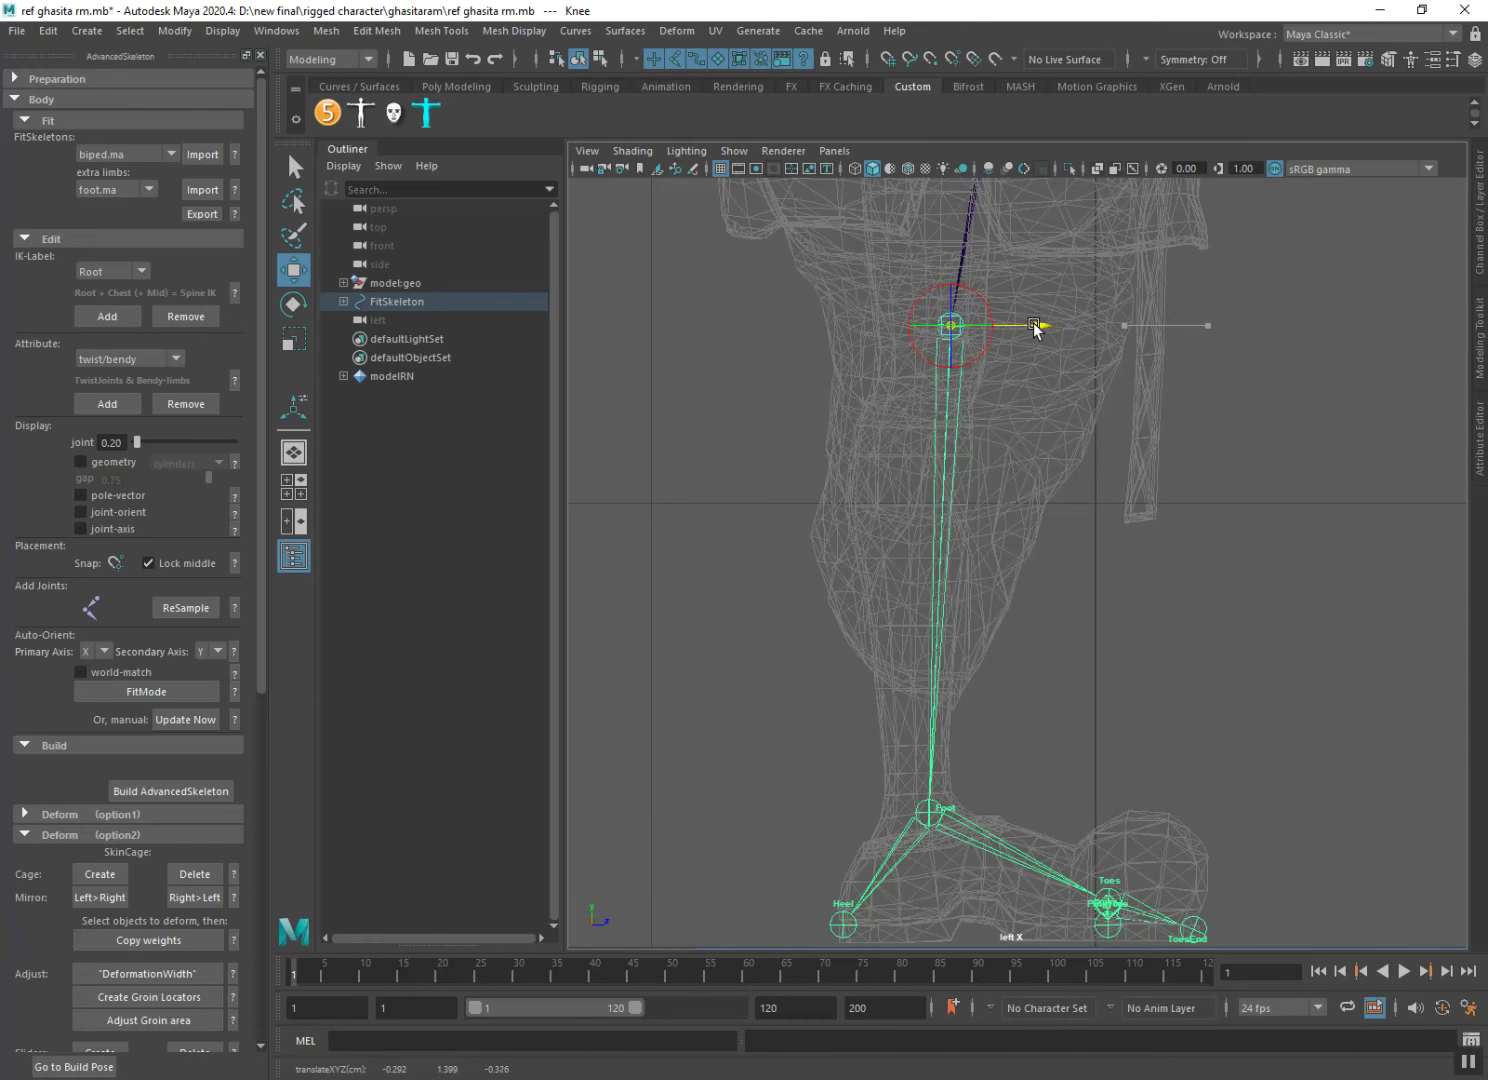
{"action": "left_click_drag", "start_coordinate": [944, 255], "coordinate": [943, 304]}
{"action": "scroll", "coordinate": [1073, 744], "scroll_direction": "up", "scroll_amount": 3}
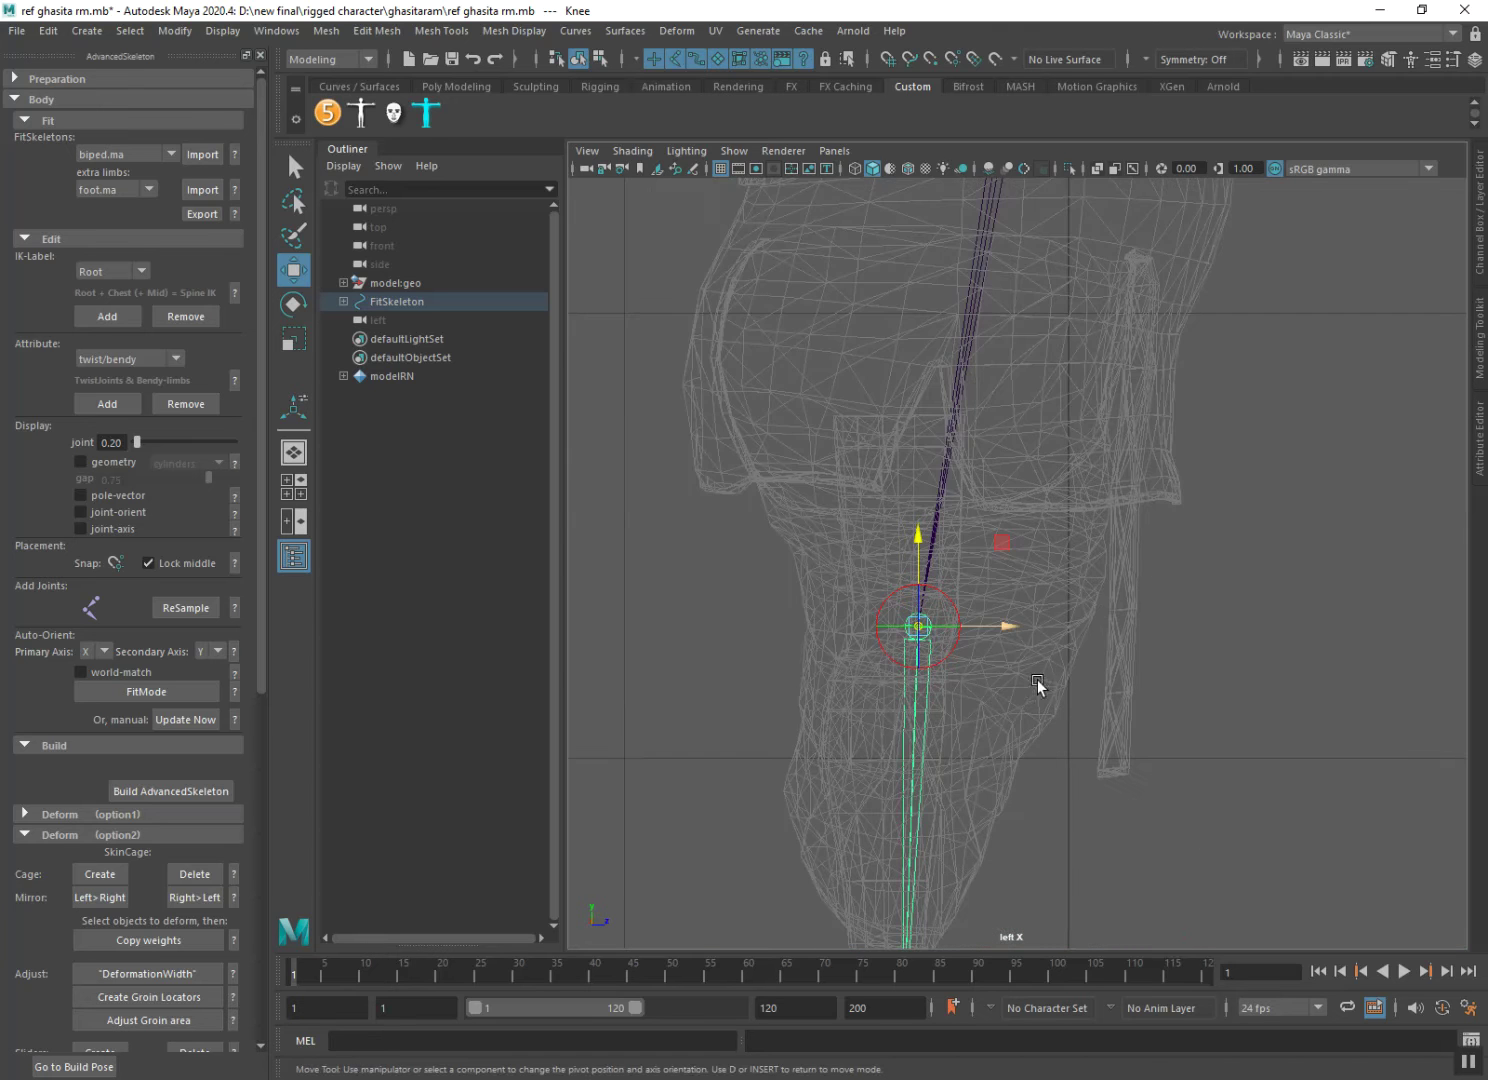
{"action": "scroll", "coordinate": [1010, 610], "scroll_direction": "down", "scroll_amount": 1}
{"action": "middle_click_drag", "start_coordinate": [1006, 633], "coordinate": [996, 675], "text": "alt"}
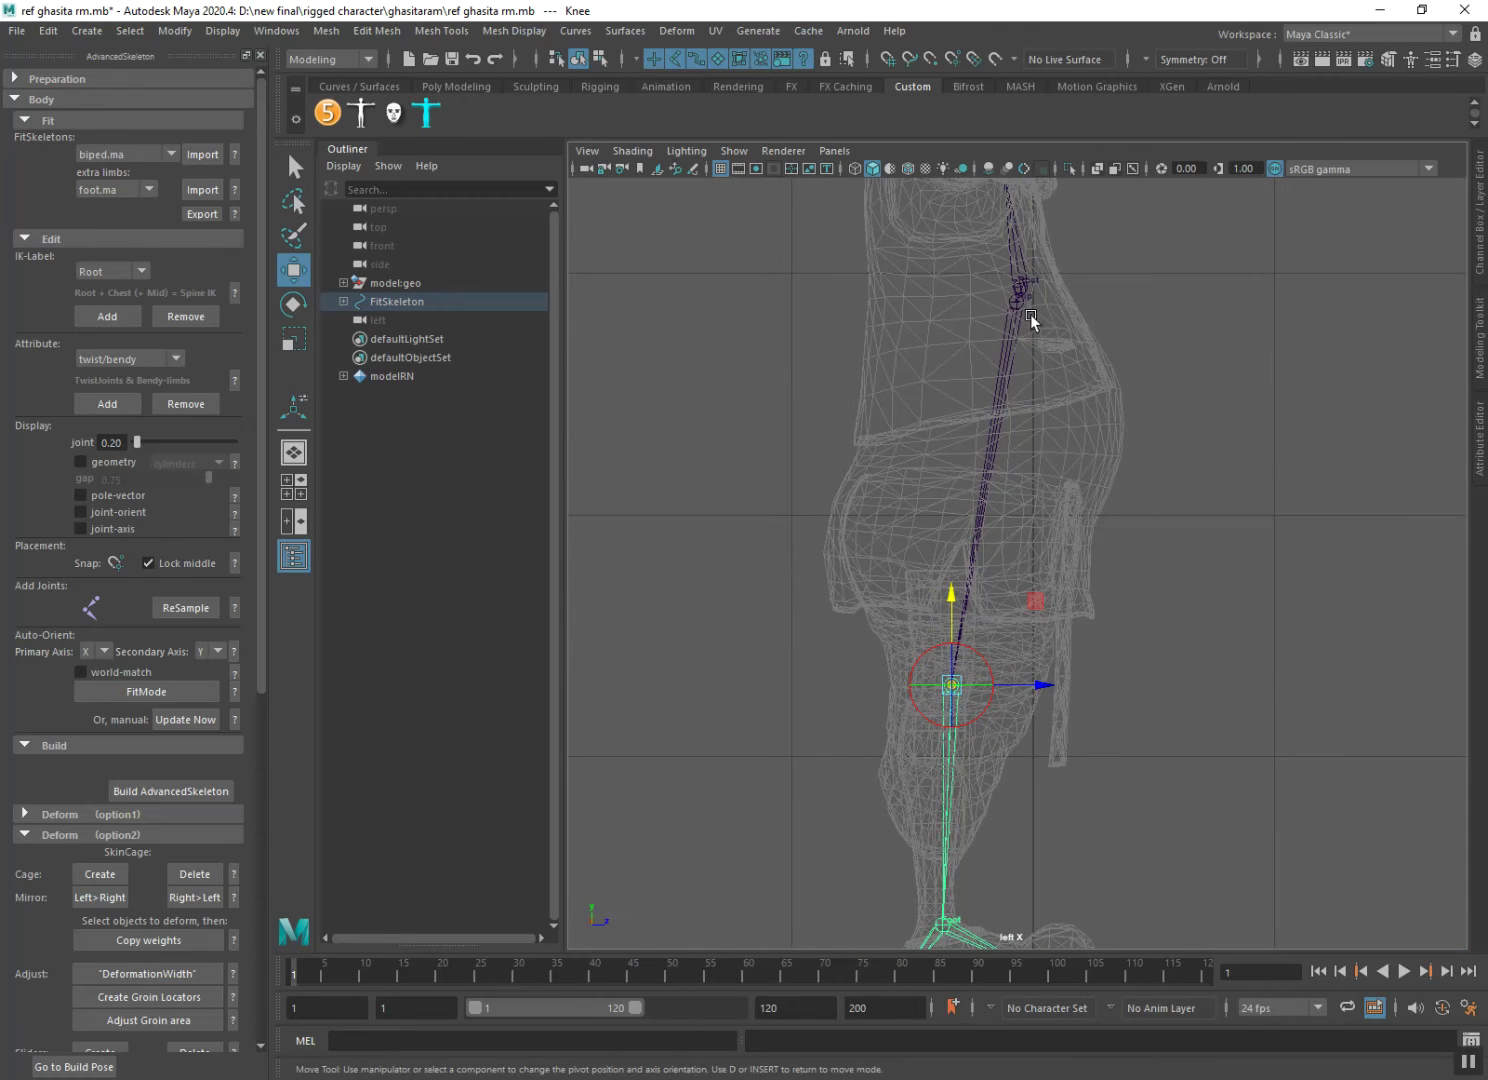
{"action": "scroll", "coordinate": [1020, 309], "scroll_direction": "up", "scroll_amount": 2}
{"action": "middle_click_drag", "start_coordinate": [1019, 310], "coordinate": [967, 833], "text": "alt"}
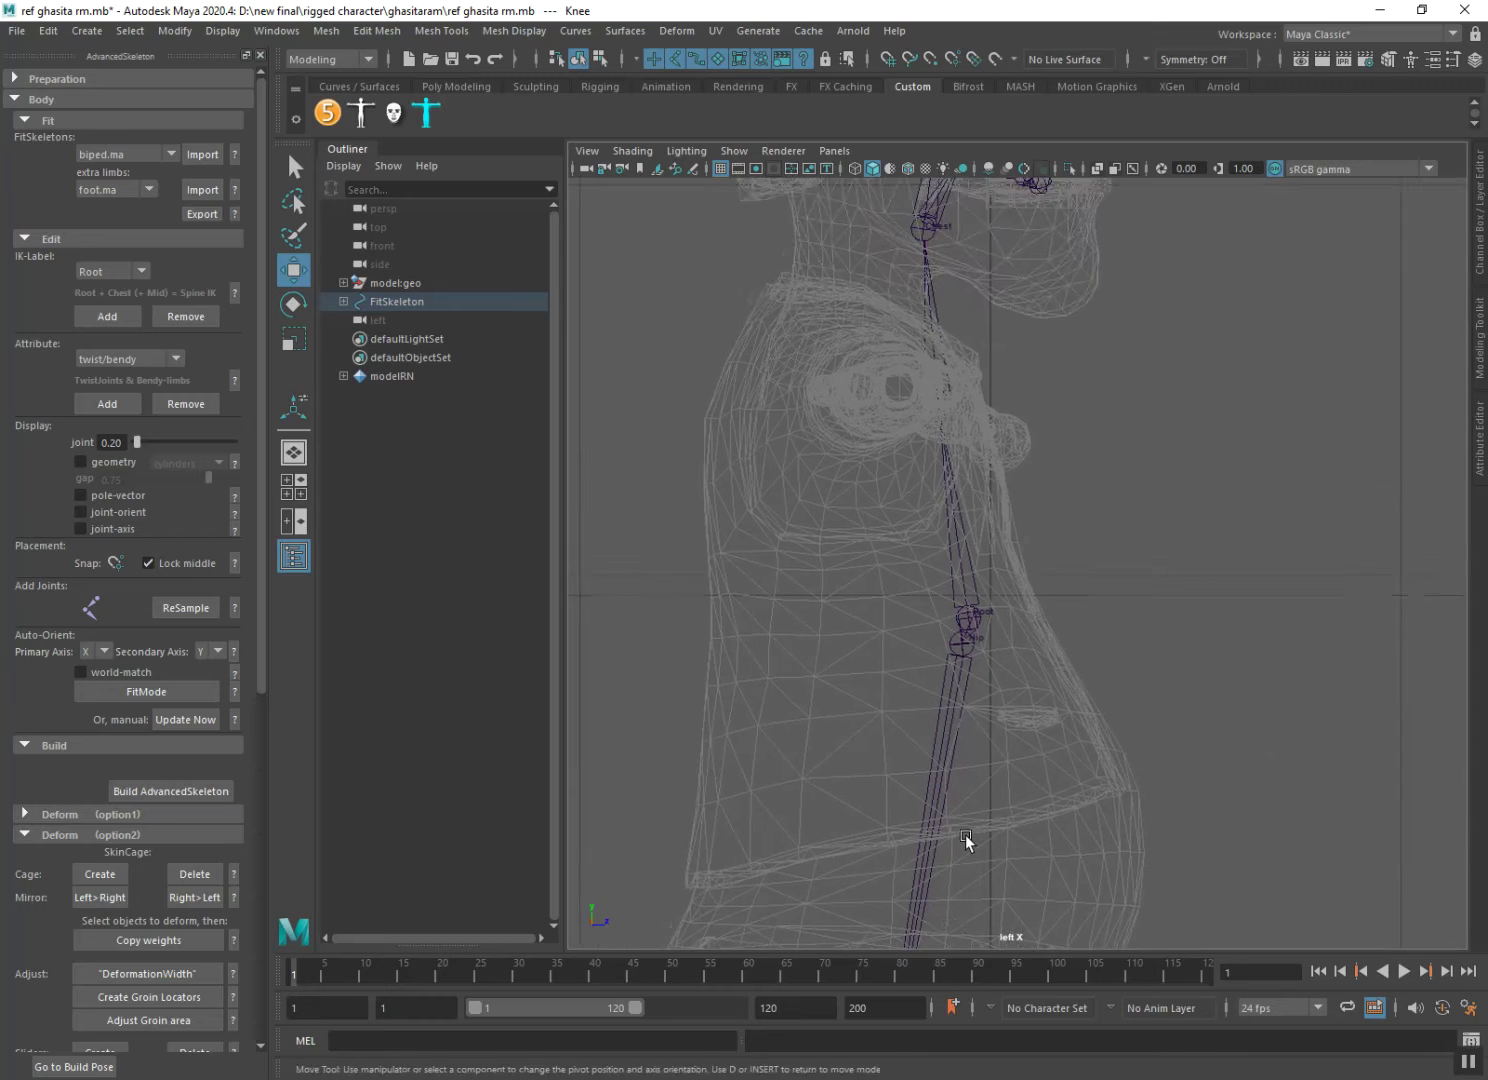
{"action": "mouse_move", "coordinate": [985, 541]}
{"action": "middle_mouse_down", "text": "alt"}
{"action": "mouse_move", "coordinate": [991, 432]}
{"action": "mouse_move", "coordinate": [902, 829]}
{"action": "mouse_move", "coordinate": [949, 649]}
{"action": "middle_mouse_up", "text": "alt"}
{"action": "scroll", "coordinate": [949, 649], "scroll_direction": "up", "scroll_amount": 2}
Move the Hip joint down and back into the character's pelvis.
{"action": "left_click", "coordinate": [873, 575]}
{"action": "scroll", "coordinate": [971, 437], "scroll_direction": "down", "scroll_amount": 2}
{"action": "scroll", "coordinate": [970, 437], "scroll_direction": "down", "scroll_amount": 4}
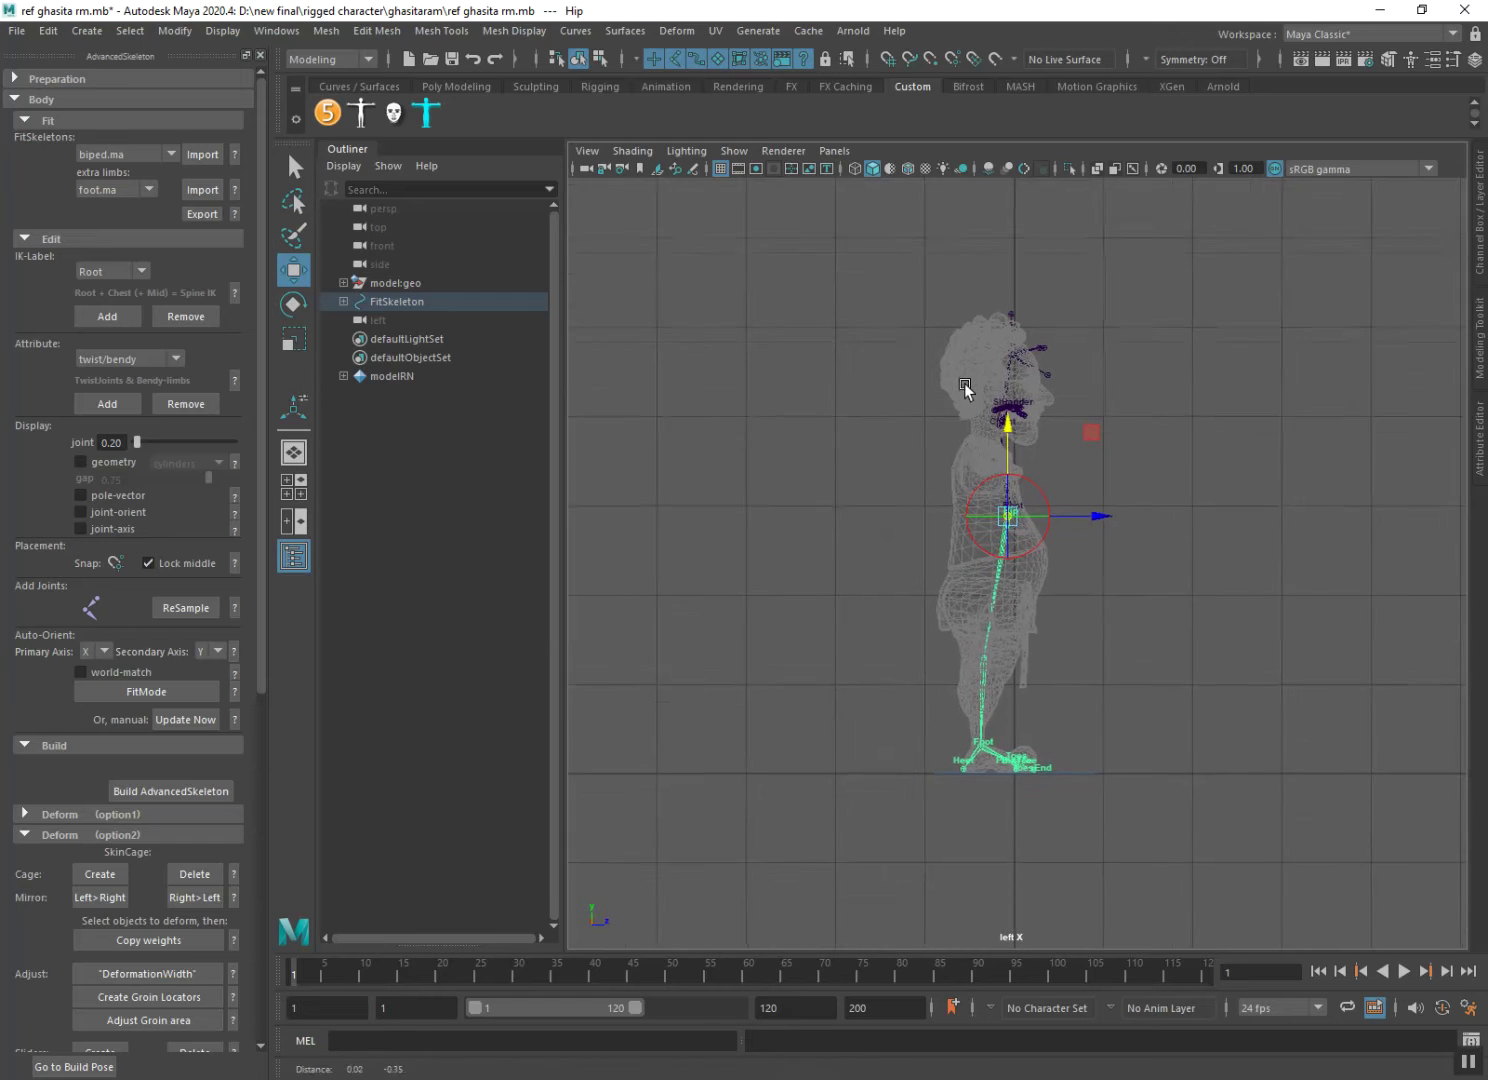
{"action": "middle_click_drag", "start_coordinate": [971, 440], "coordinate": [962, 373], "text": "alt"}
{"action": "left_click_drag", "start_coordinate": [998, 381], "coordinate": [995, 484]}
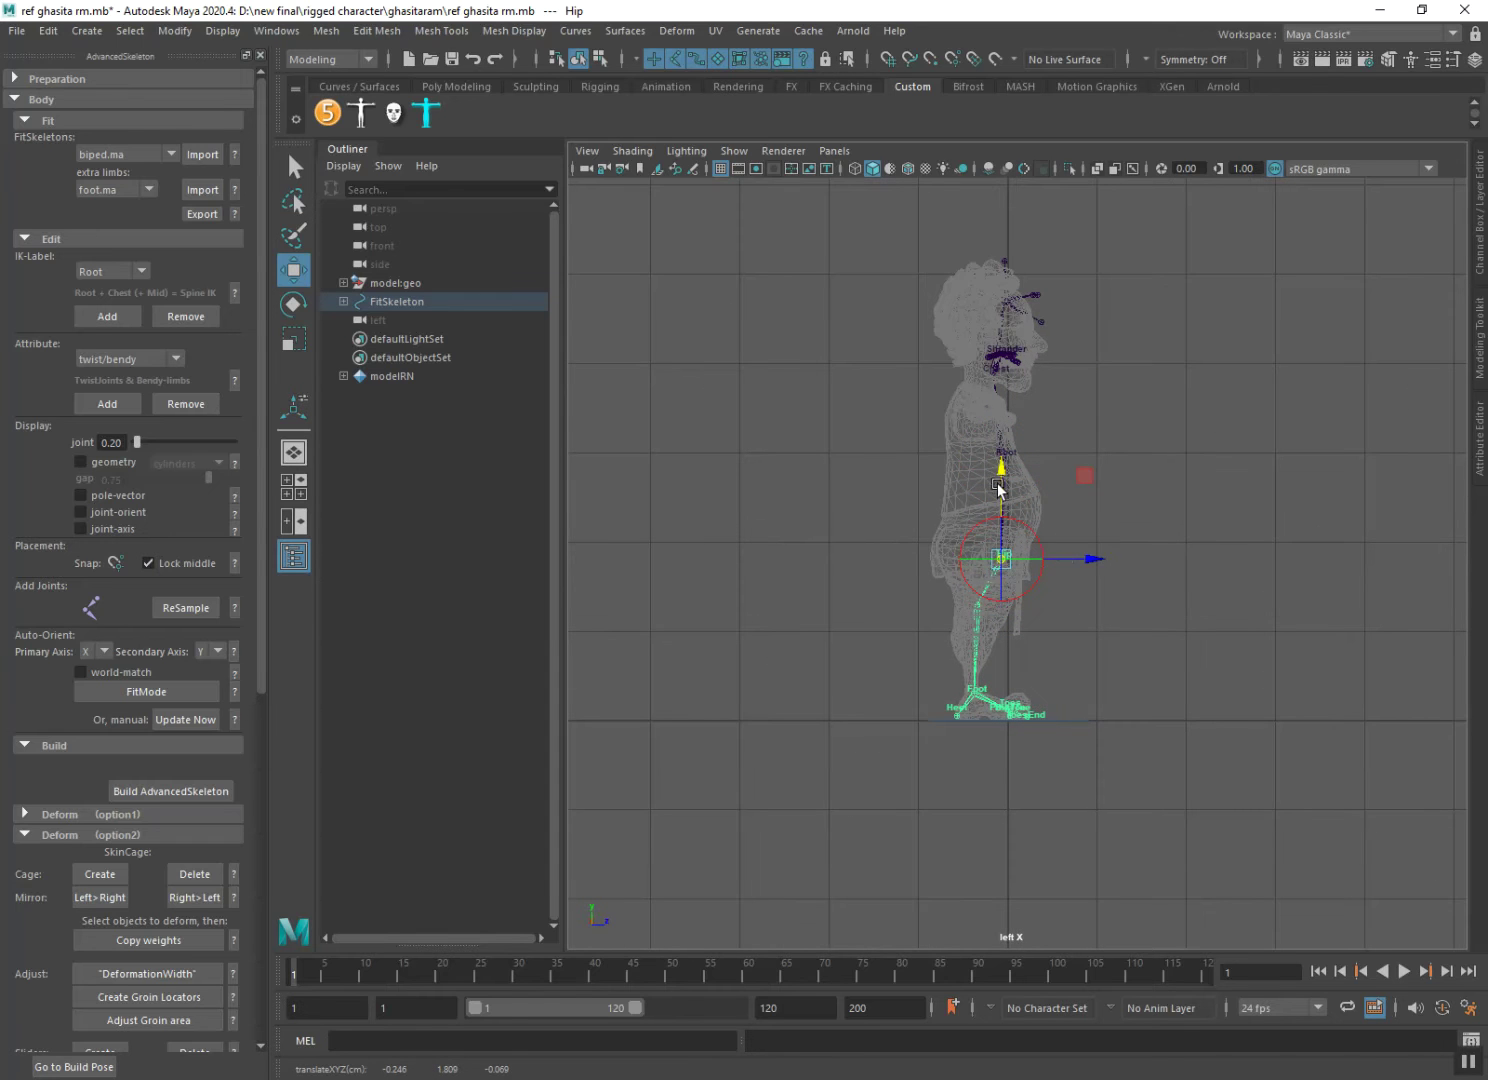
{"action": "left_click_drag", "start_coordinate": [1055, 559], "coordinate": [1036, 562]}
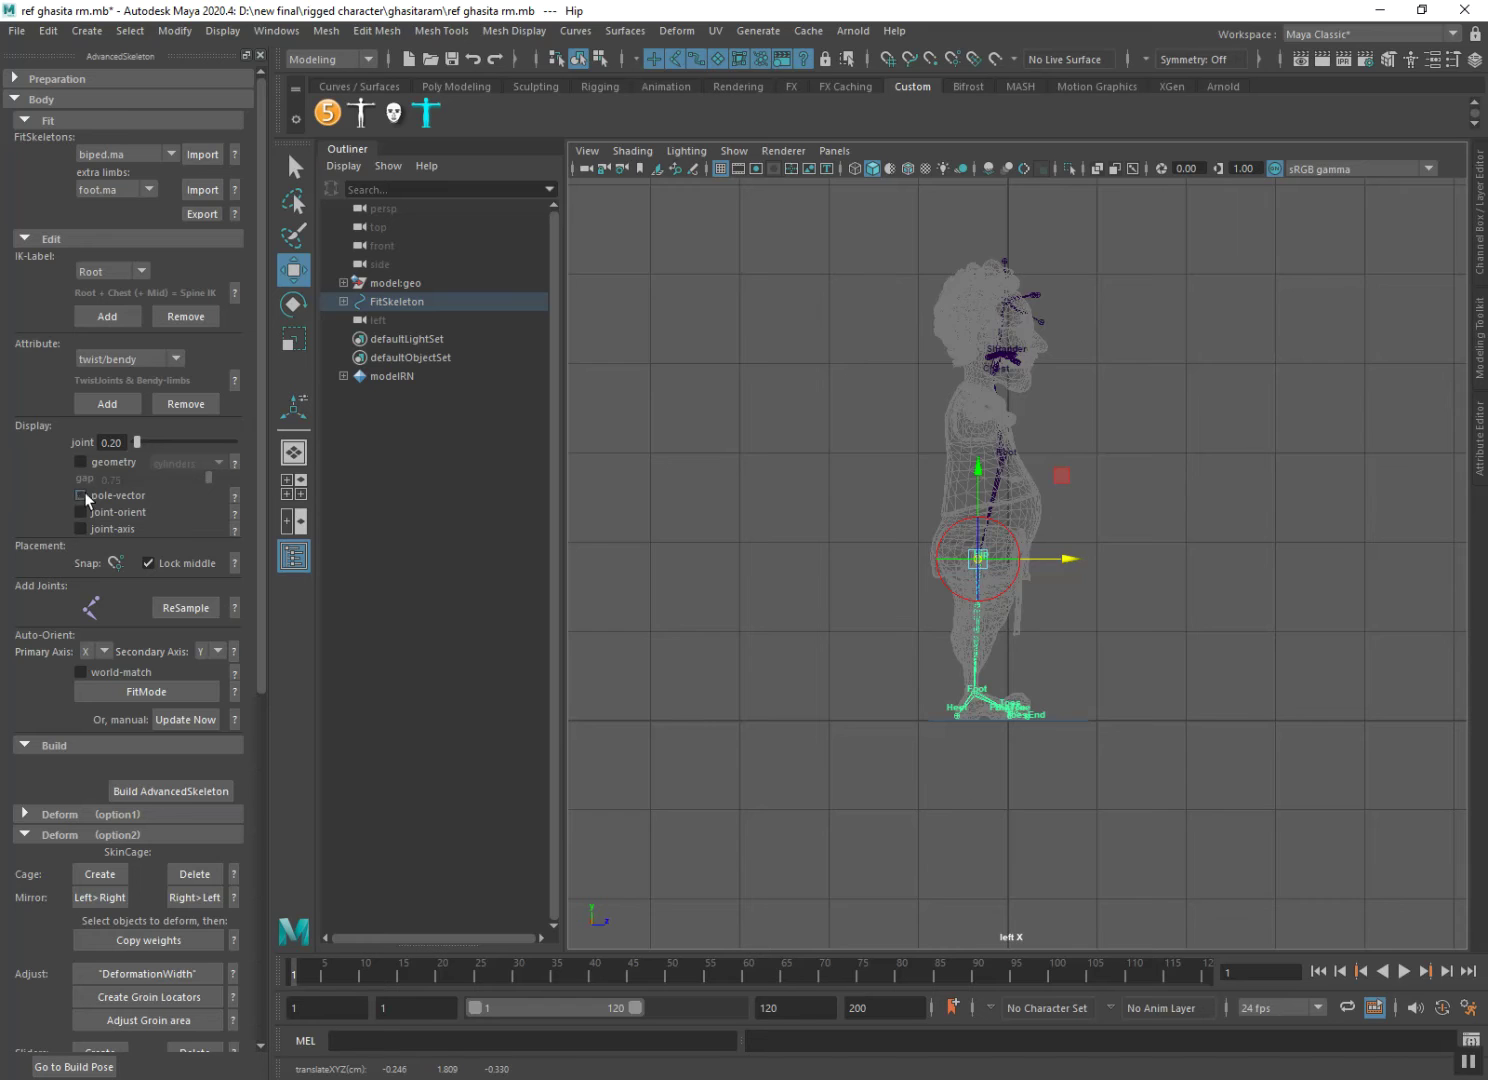
Push the Knee joint forward and slightly down inside the leg.
{"action": "scroll", "coordinate": [924, 679], "scroll_direction": "up", "scroll_amount": 2}
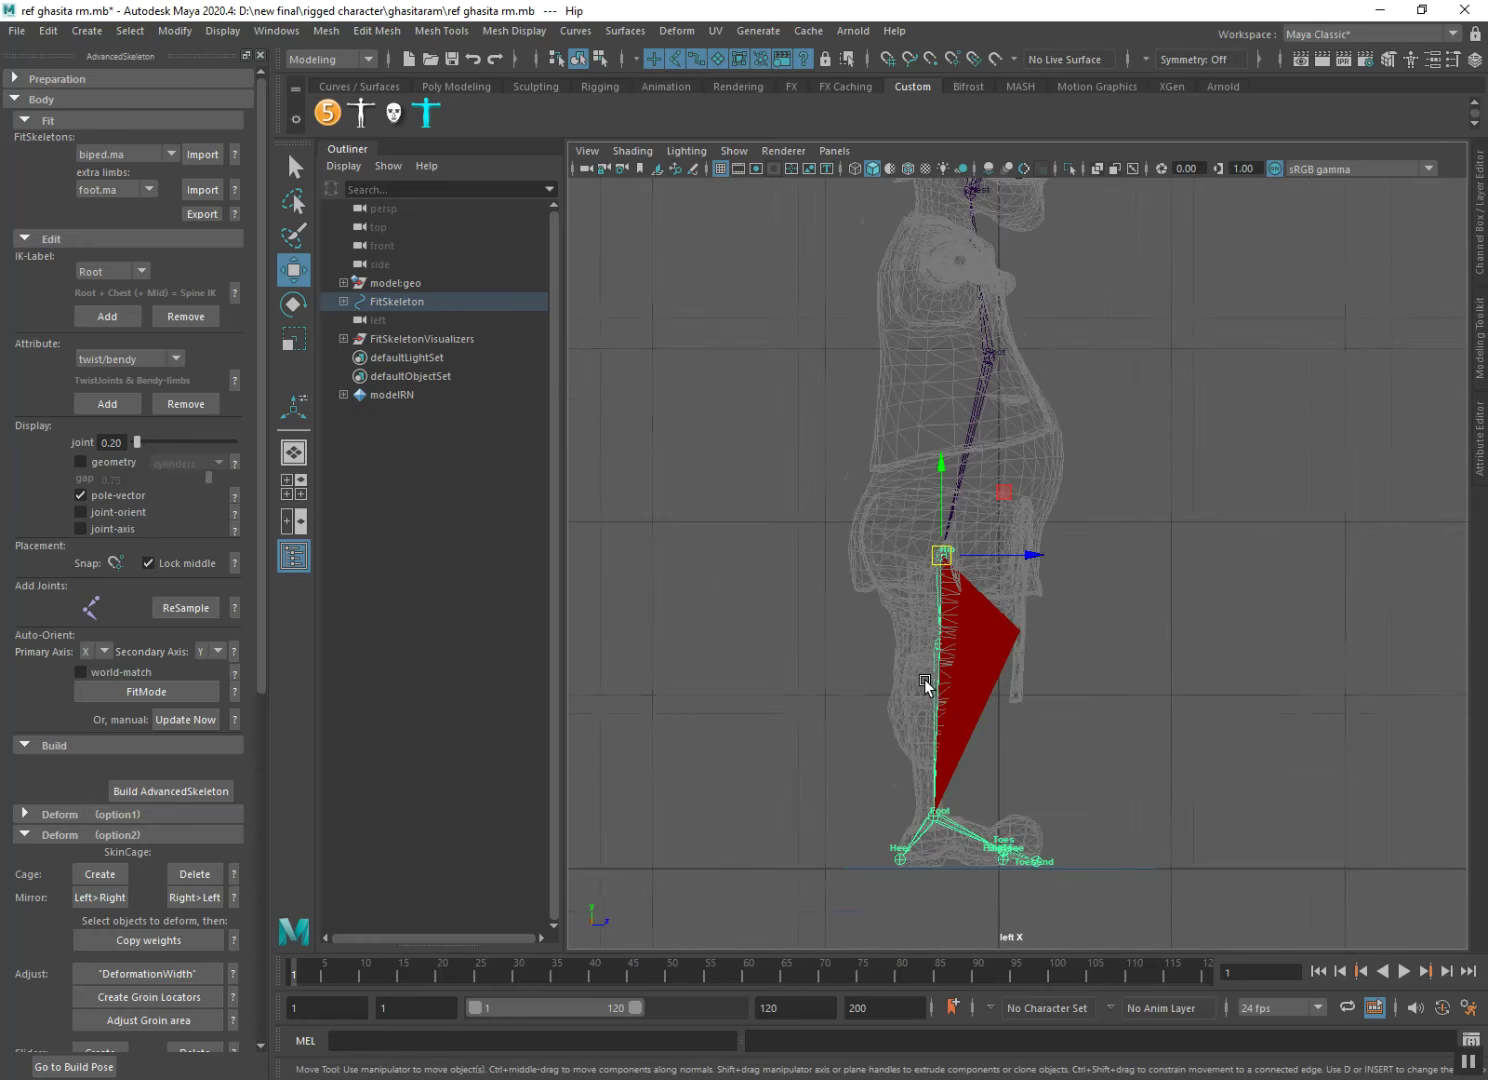
{"action": "scroll", "coordinate": [956, 581], "scroll_direction": "up", "scroll_amount": 2}
{"action": "scroll", "coordinate": [935, 611], "scroll_direction": "up", "scroll_amount": 2}
{"action": "left_click", "coordinate": [951, 566]}
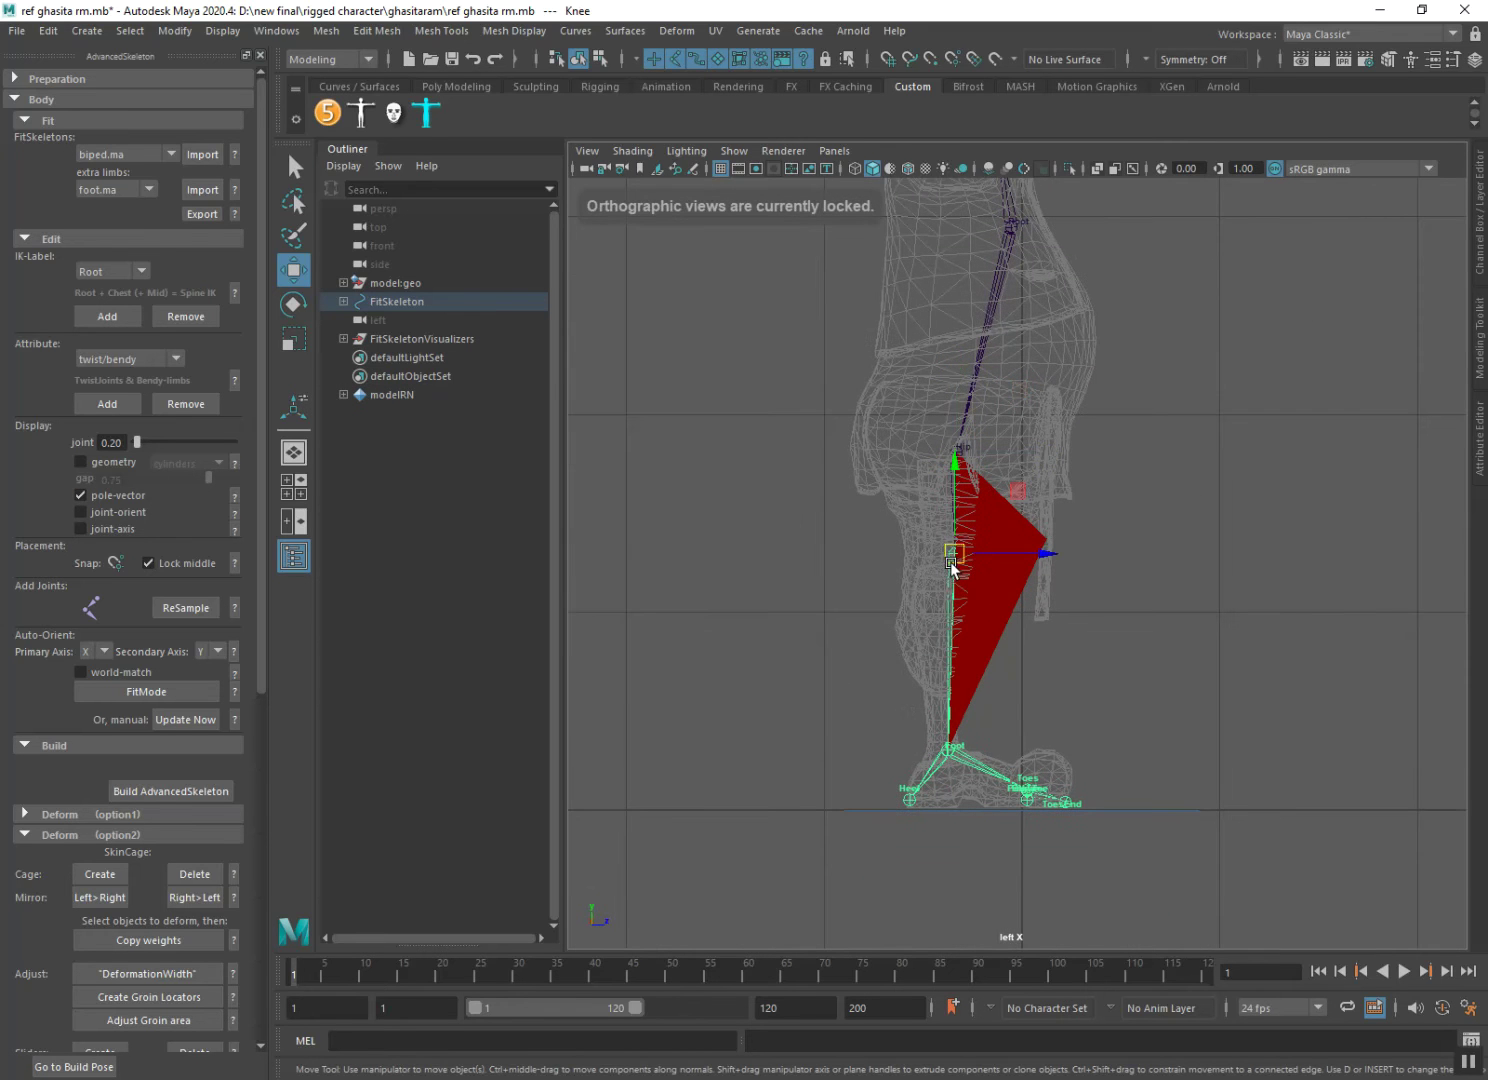
{"action": "key", "text": "d"}
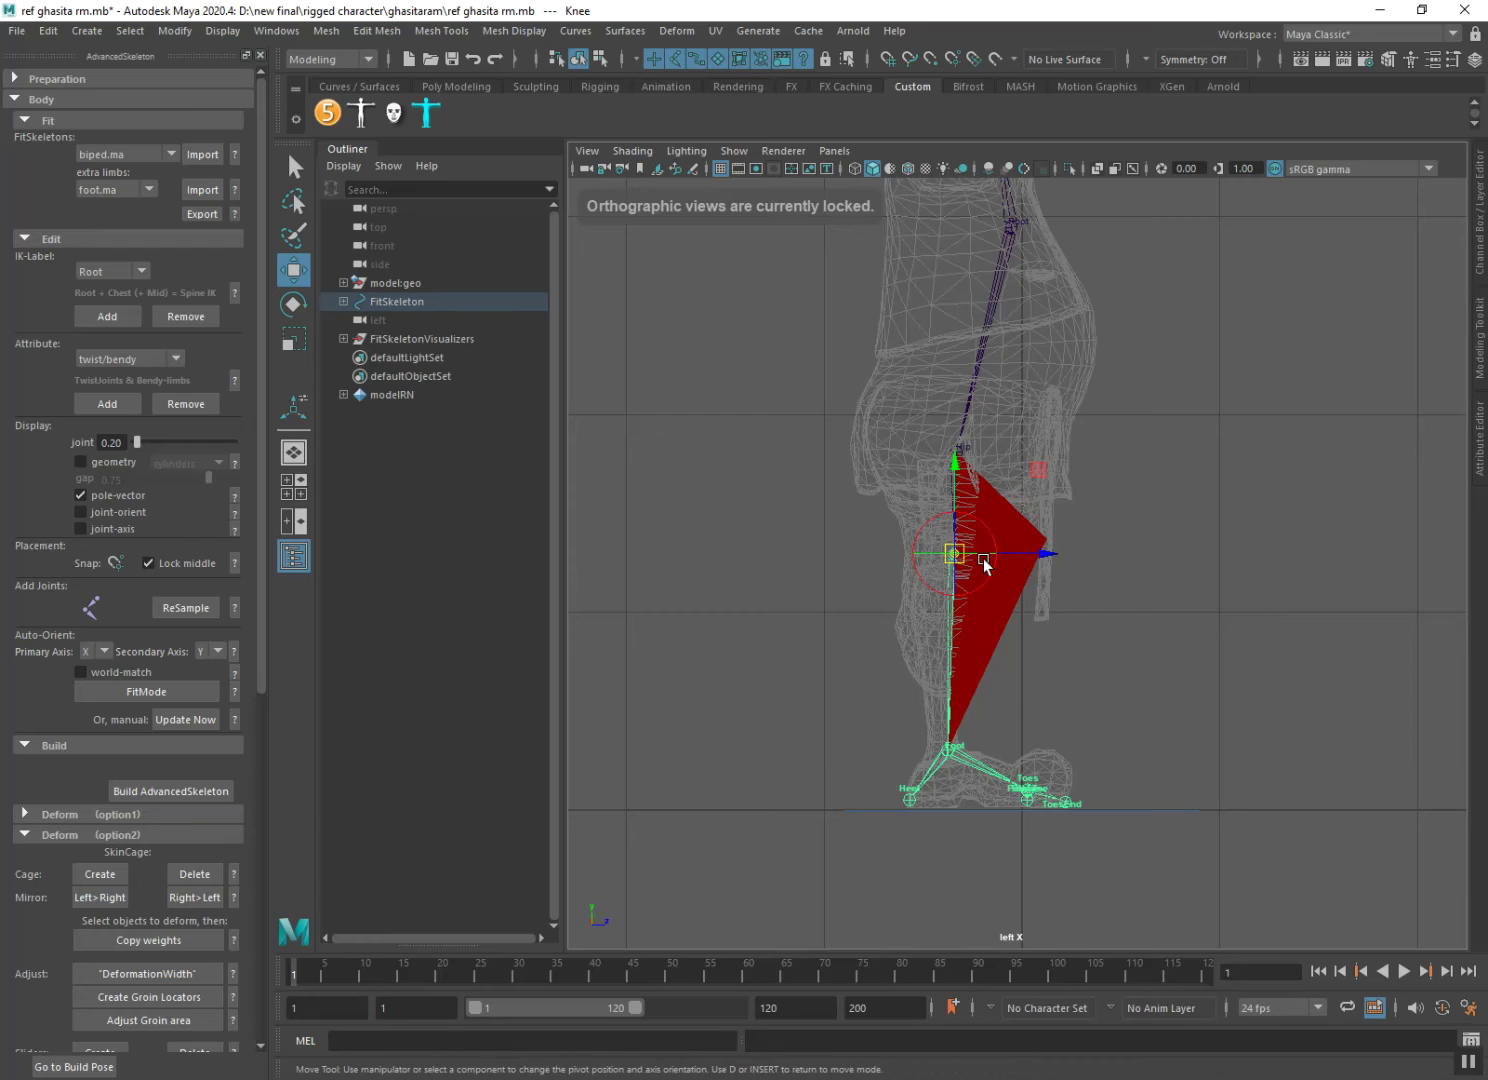
{"action": "left_click_drag", "start_coordinate": [1017, 566], "coordinate": [1034, 560]}
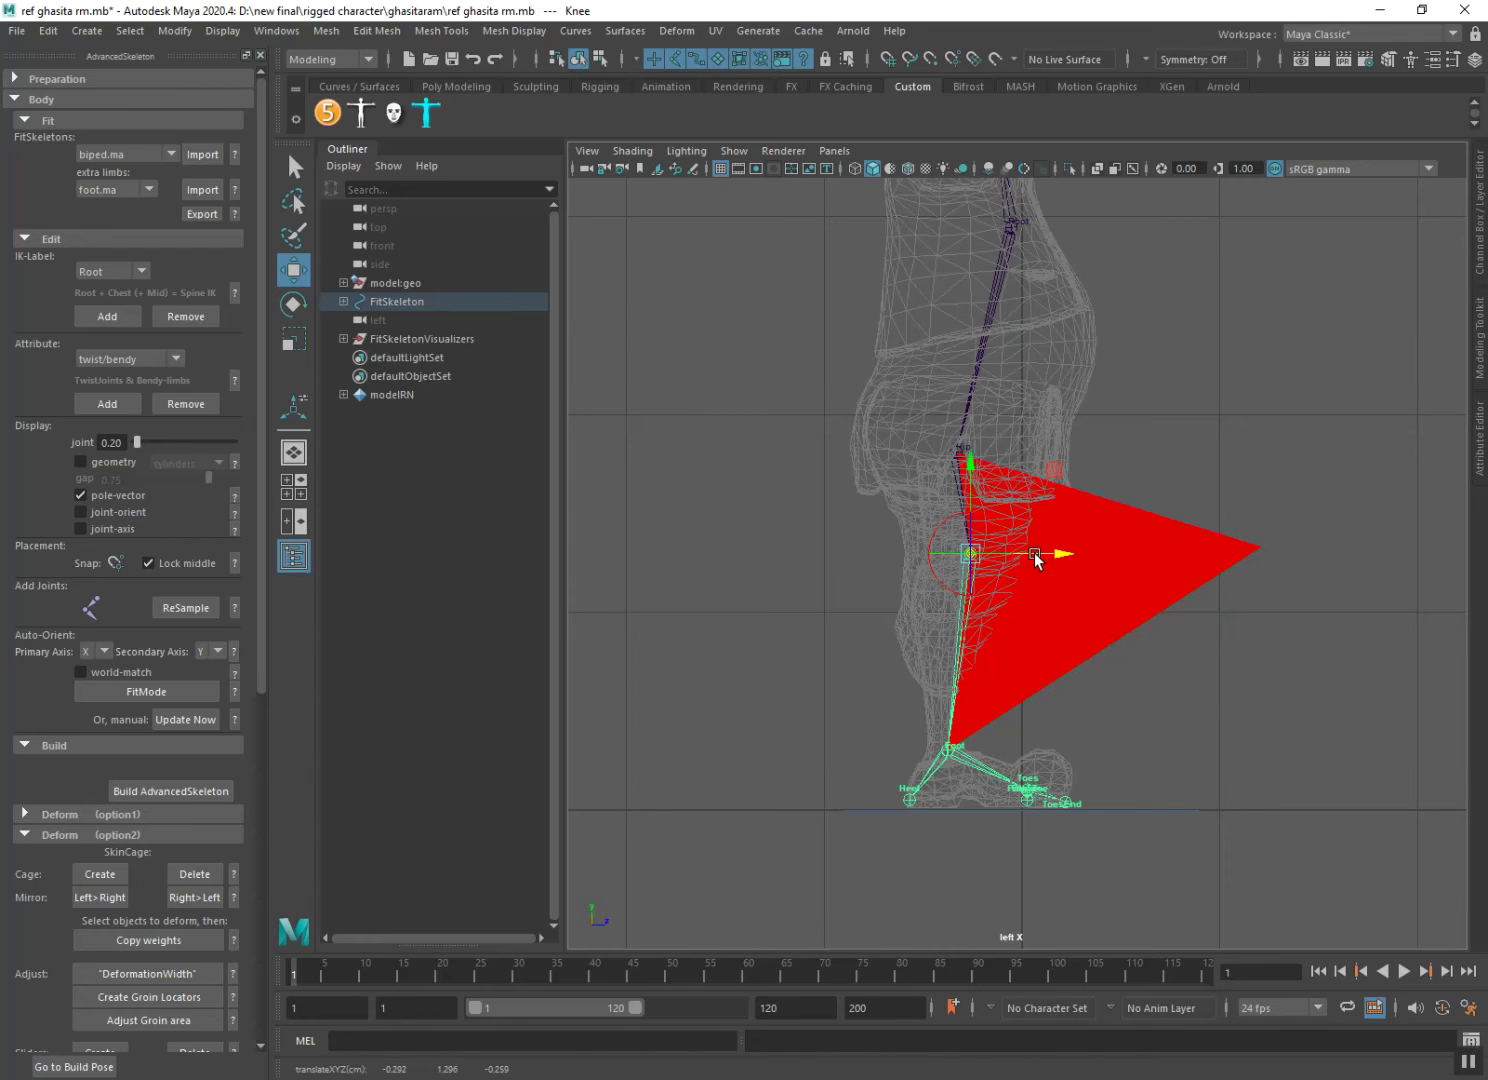
{"action": "left_click_drag", "start_coordinate": [973, 483], "coordinate": [983, 534]}
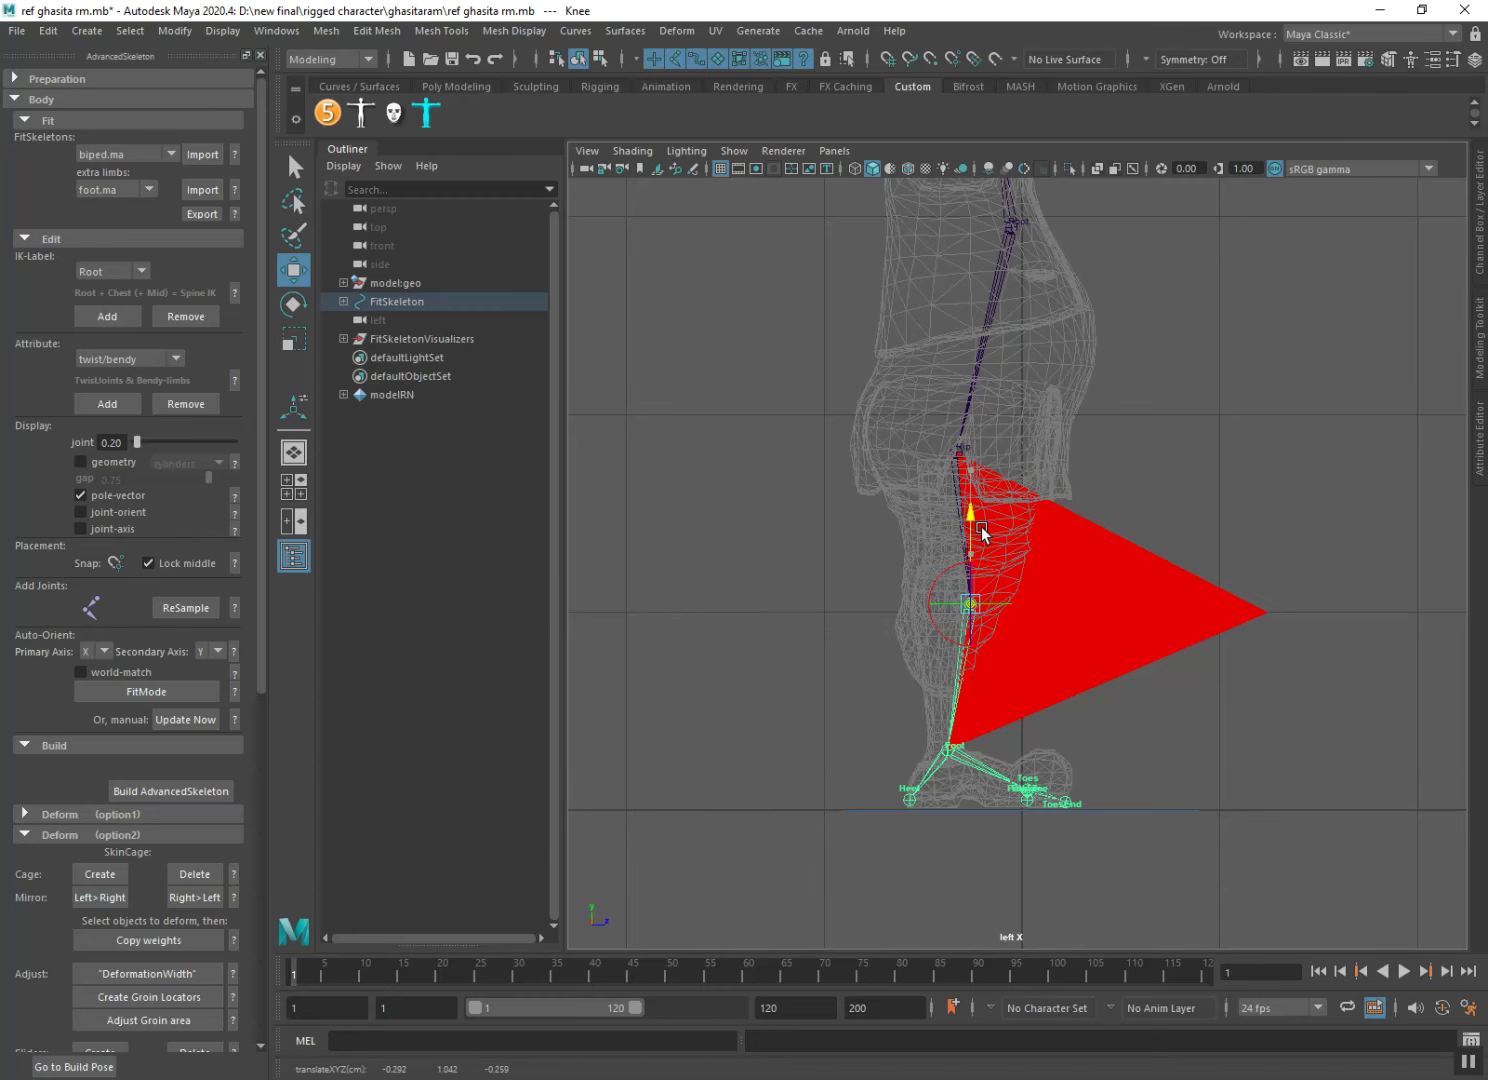
Raise the Hip joint within the pelvis.
{"action": "middle_click_drag", "start_coordinate": [950, 591], "coordinate": [944, 689], "text": "alt"}
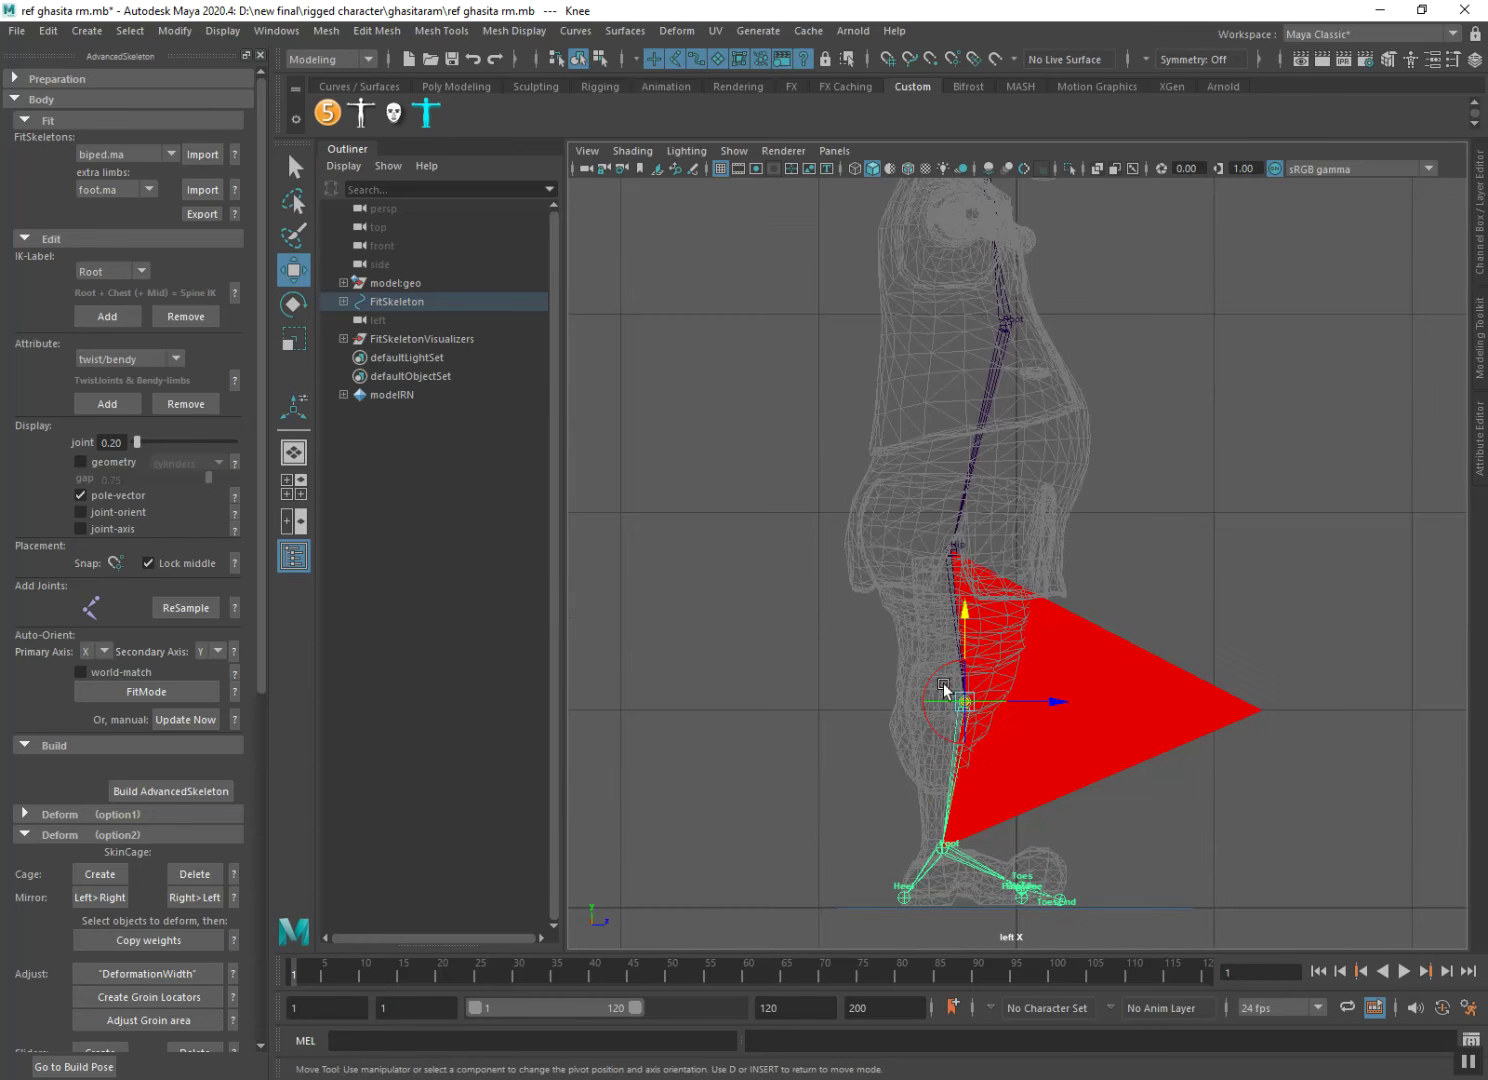
{"action": "left_click", "coordinate": [950, 557]}
{"action": "left_click_drag", "start_coordinate": [953, 498], "coordinate": [949, 424]}
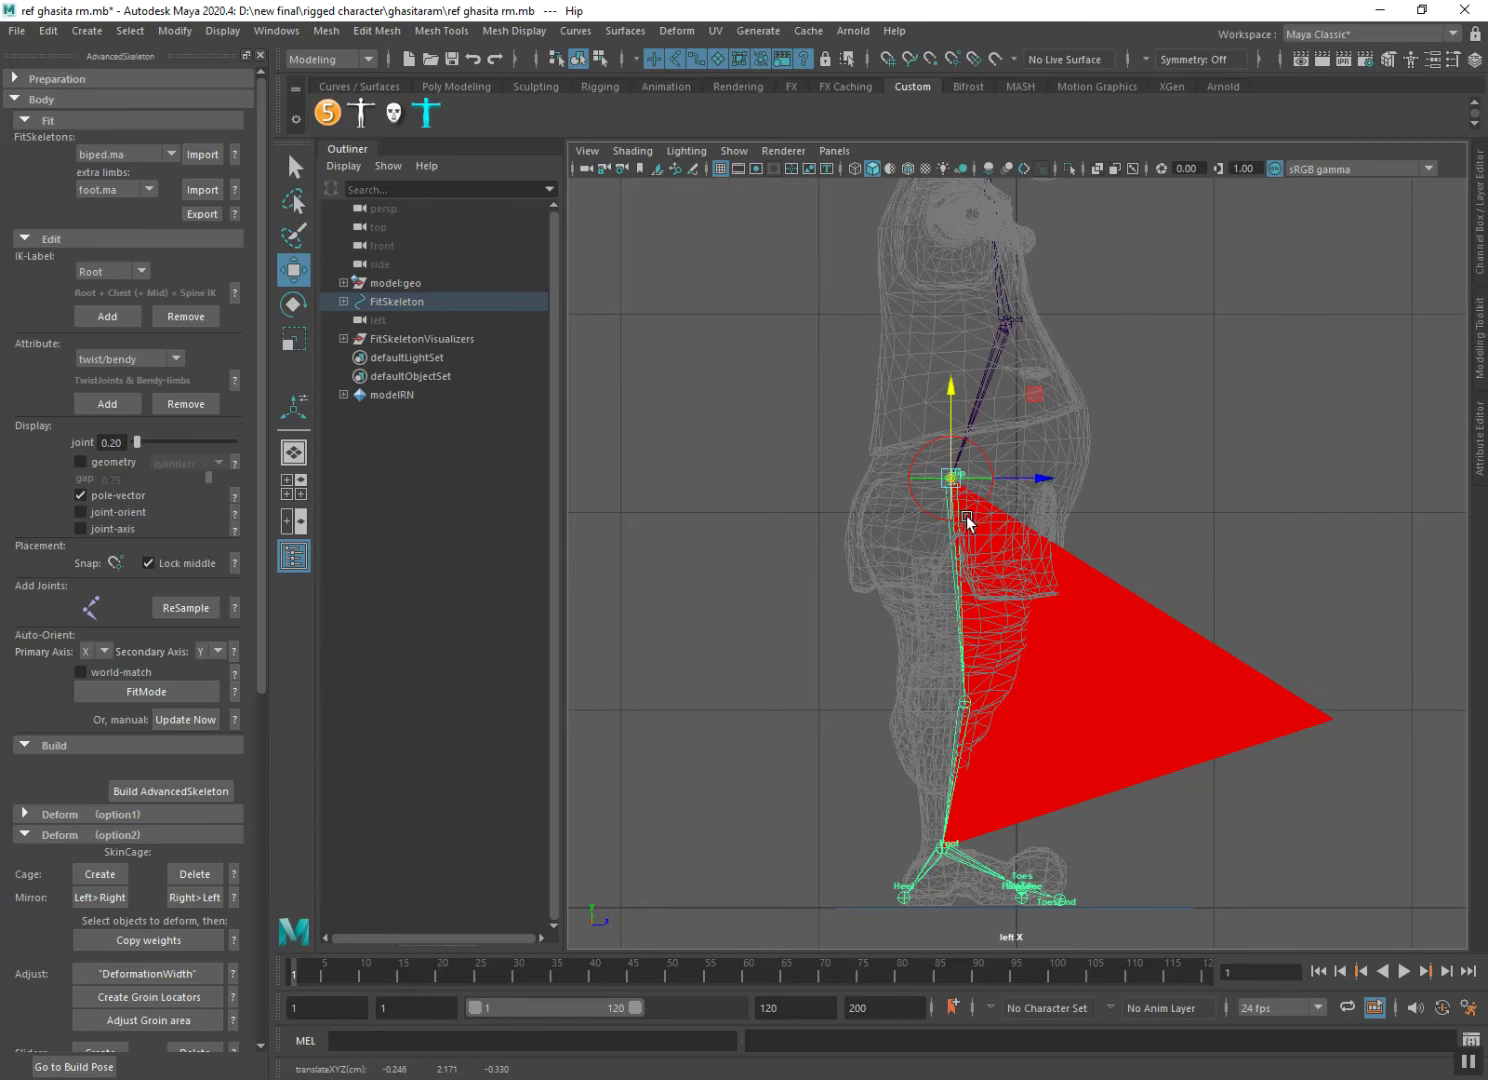
{"action": "middle_click_drag", "start_coordinate": [964, 487], "coordinate": [940, 699], "text": "alt"}
{"action": "scroll", "coordinate": [941, 700], "scroll_direction": "up", "scroll_amount": 3}
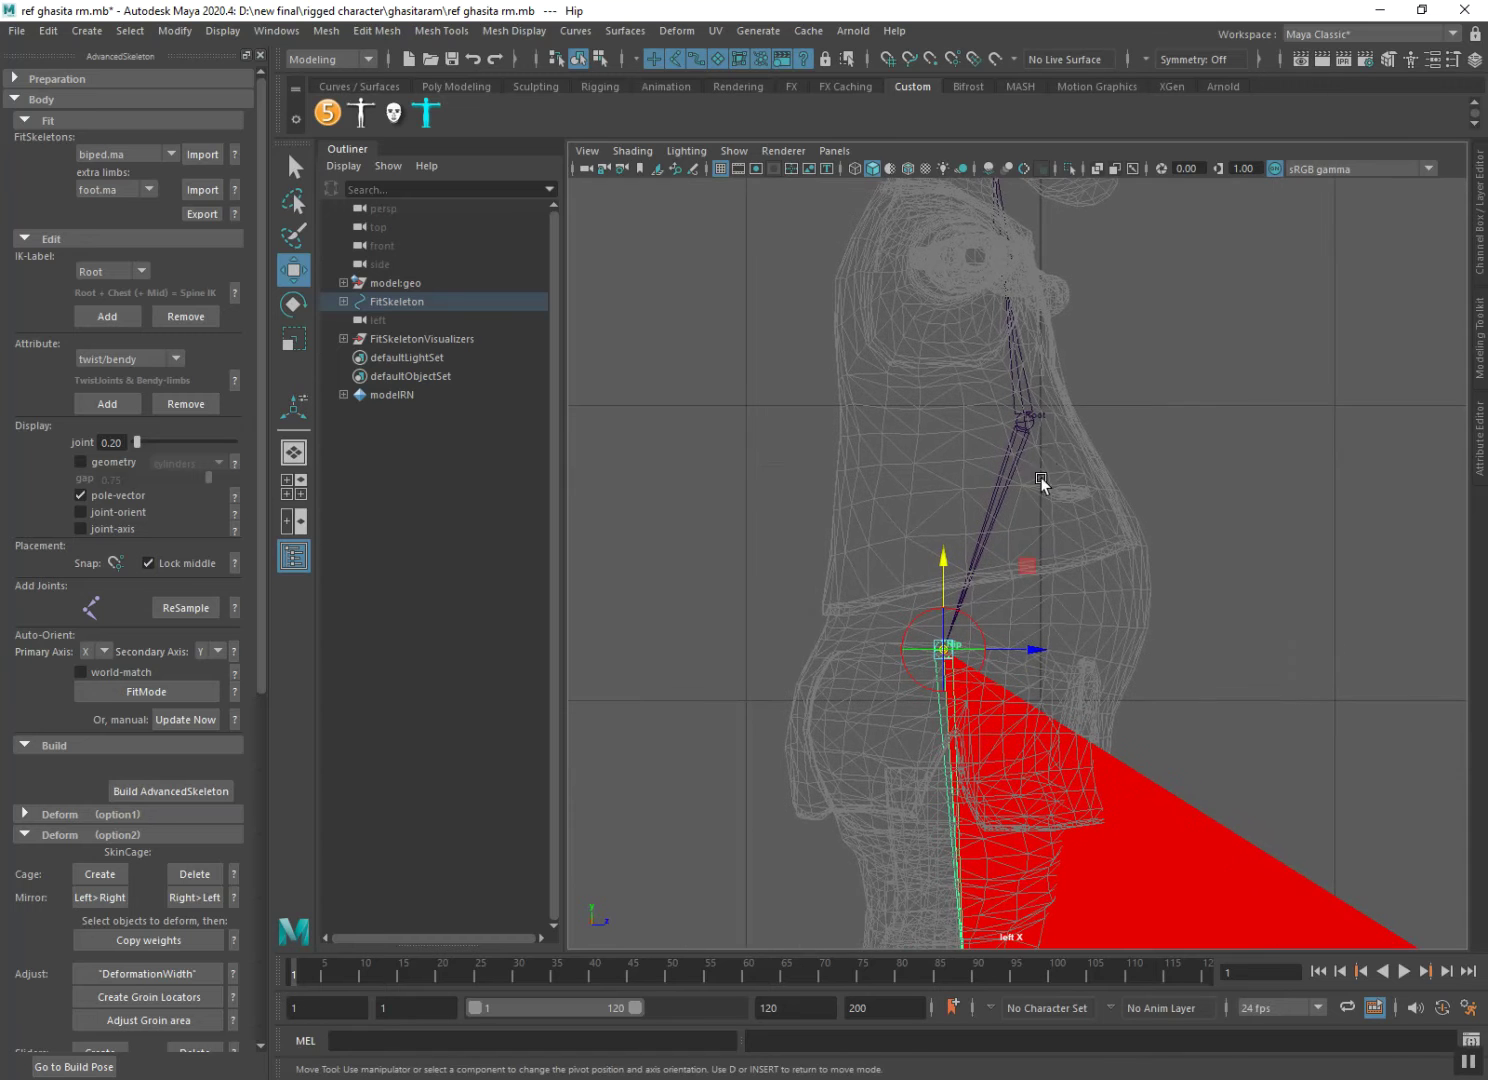
Move the Root joint back and down into the torso to straighten the spine.
{"action": "left_click", "coordinate": [1038, 417]}
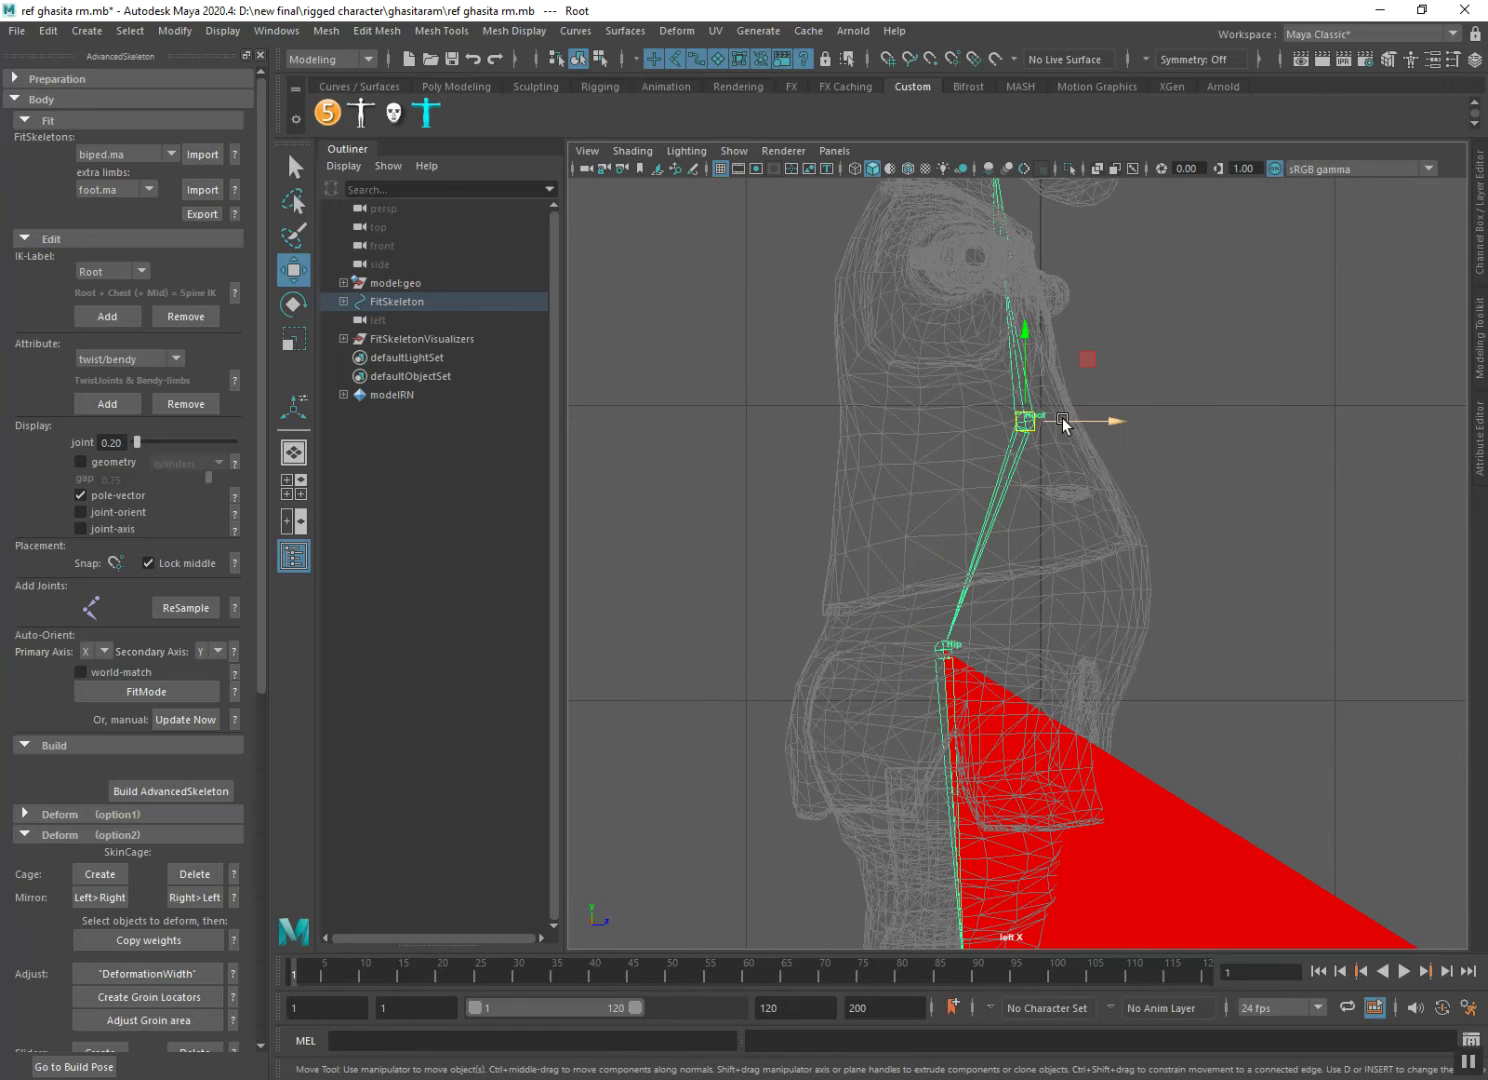
{"action": "left_click_drag", "start_coordinate": [1062, 425], "coordinate": [991, 423]}
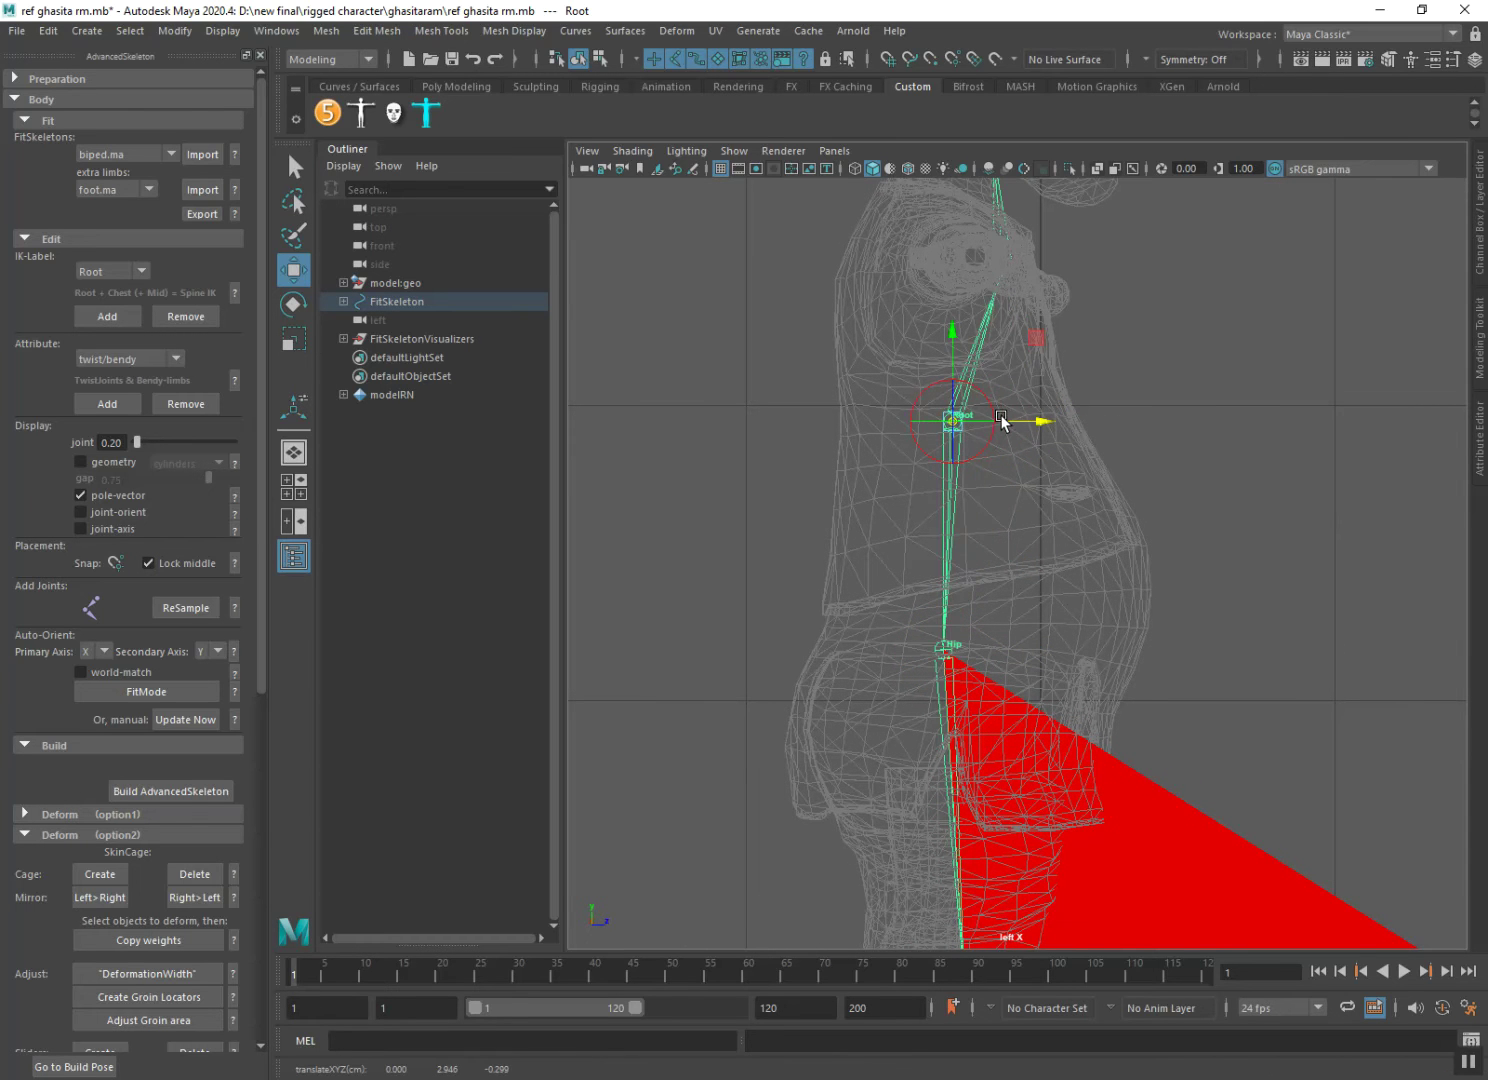
{"action": "left_click_drag", "start_coordinate": [941, 368], "coordinate": [945, 471]}
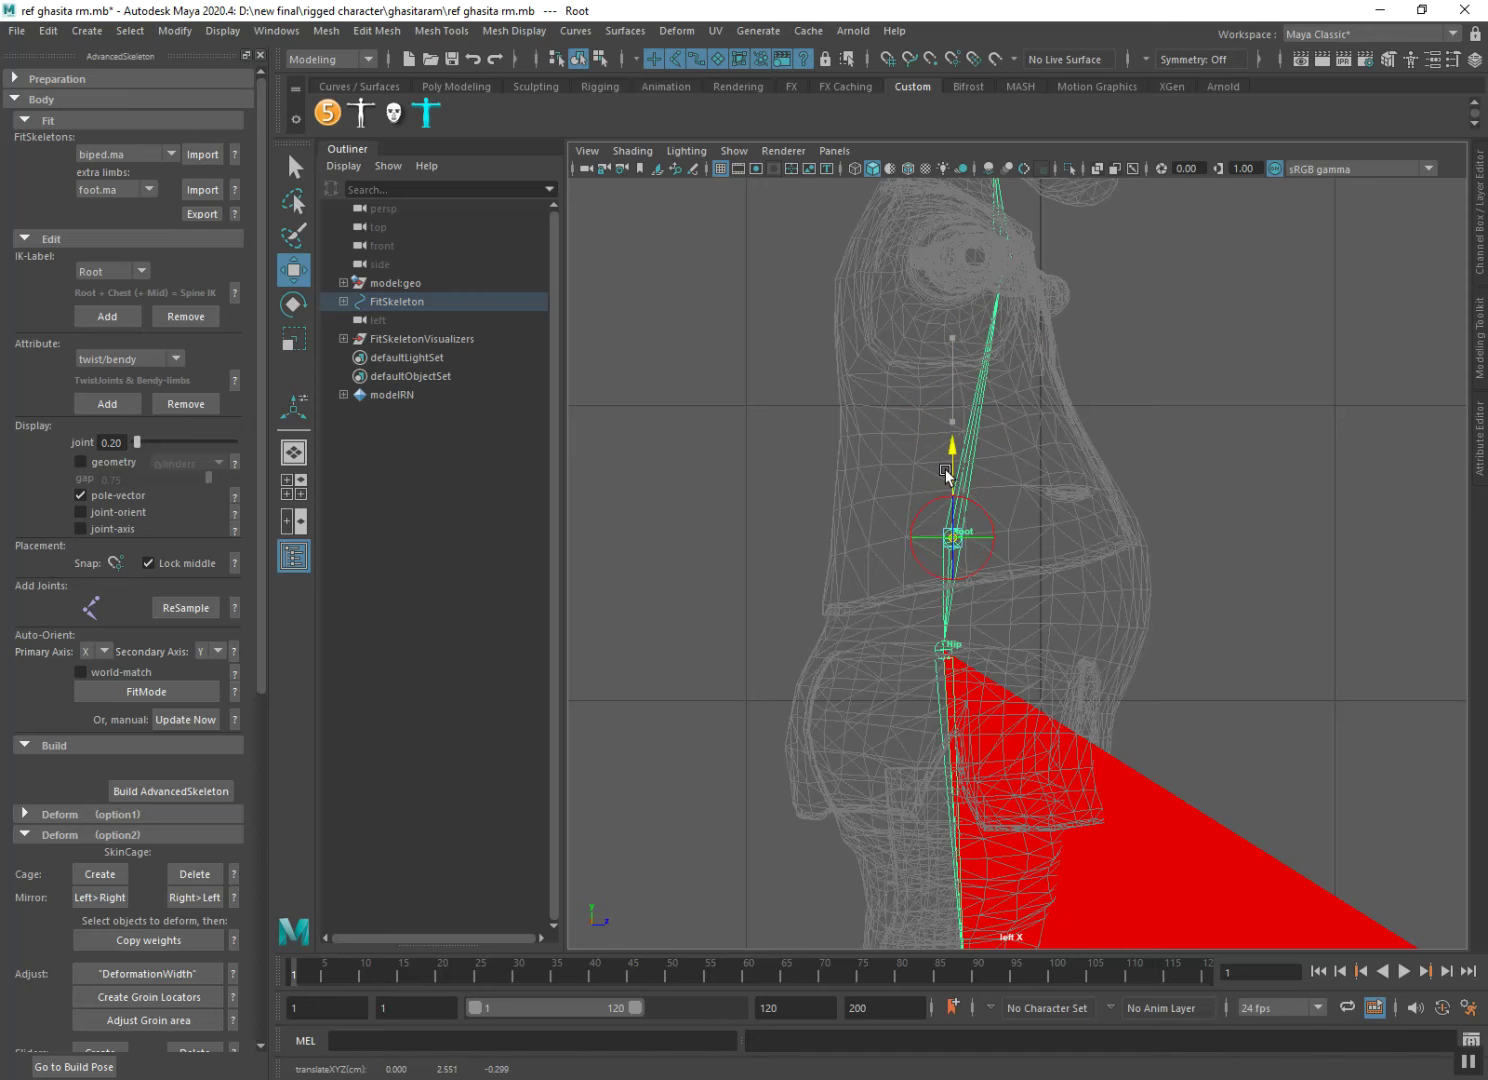
{"action": "left_click_drag", "start_coordinate": [1037, 540], "coordinate": [1022, 545]}
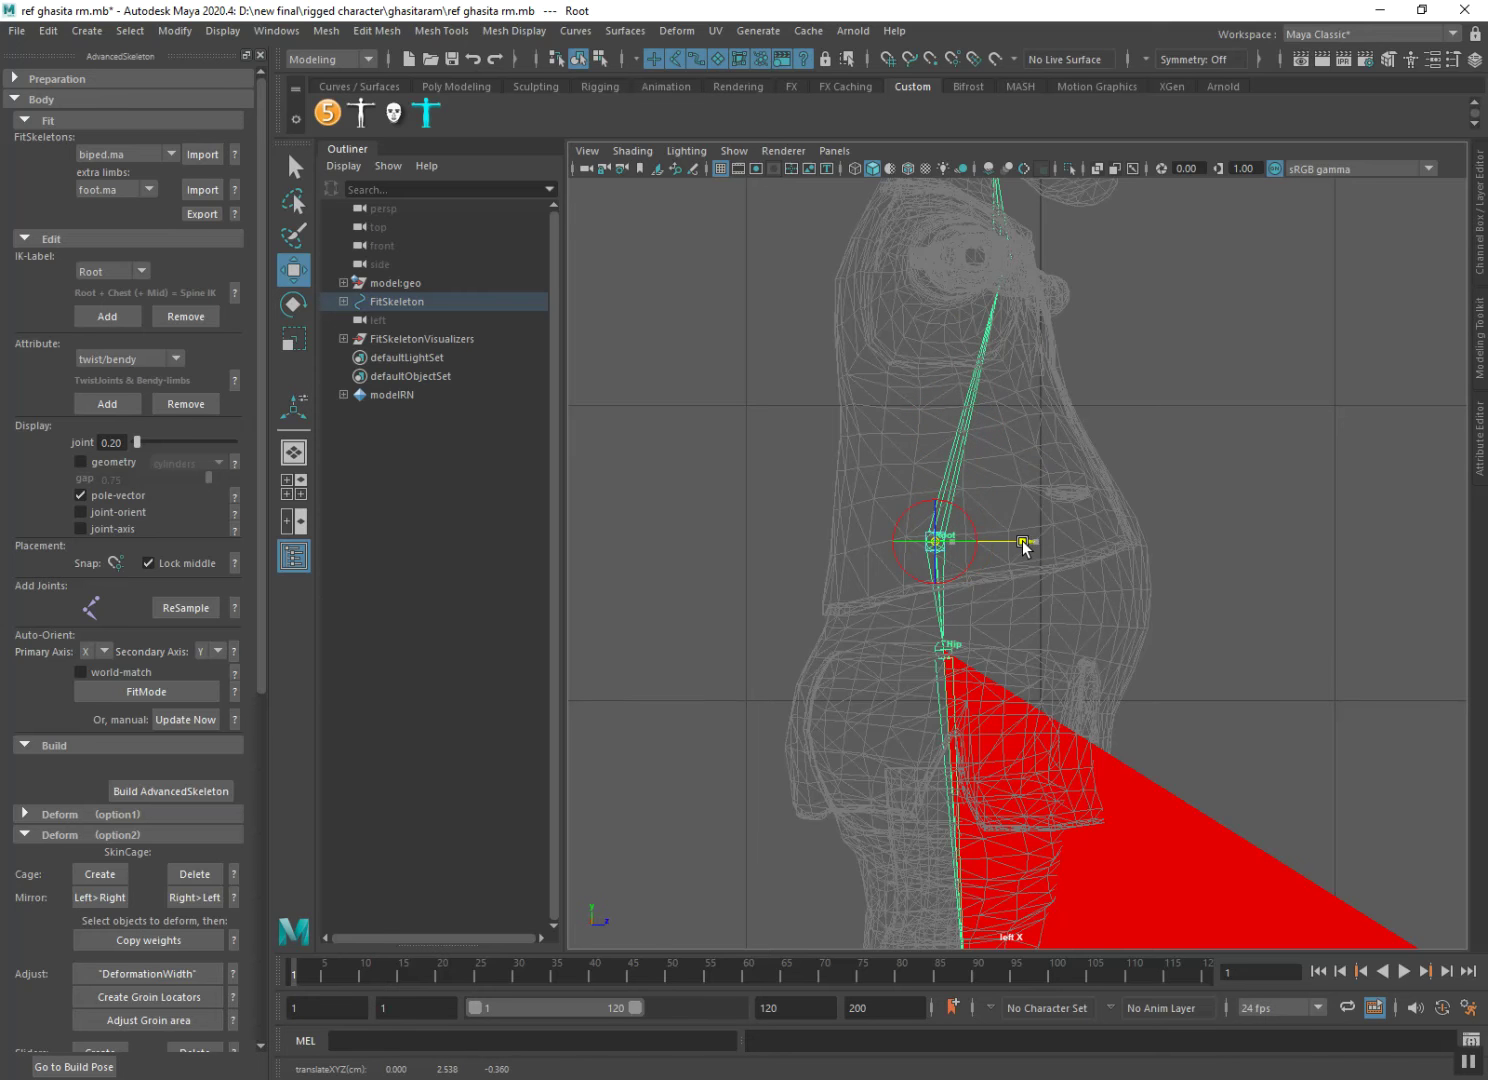
{"action": "scroll", "coordinate": [941, 799], "scroll_direction": "down", "scroll_amount": 3}
{"action": "scroll", "coordinate": [930, 700], "scroll_direction": "up", "scroll_amount": 5}
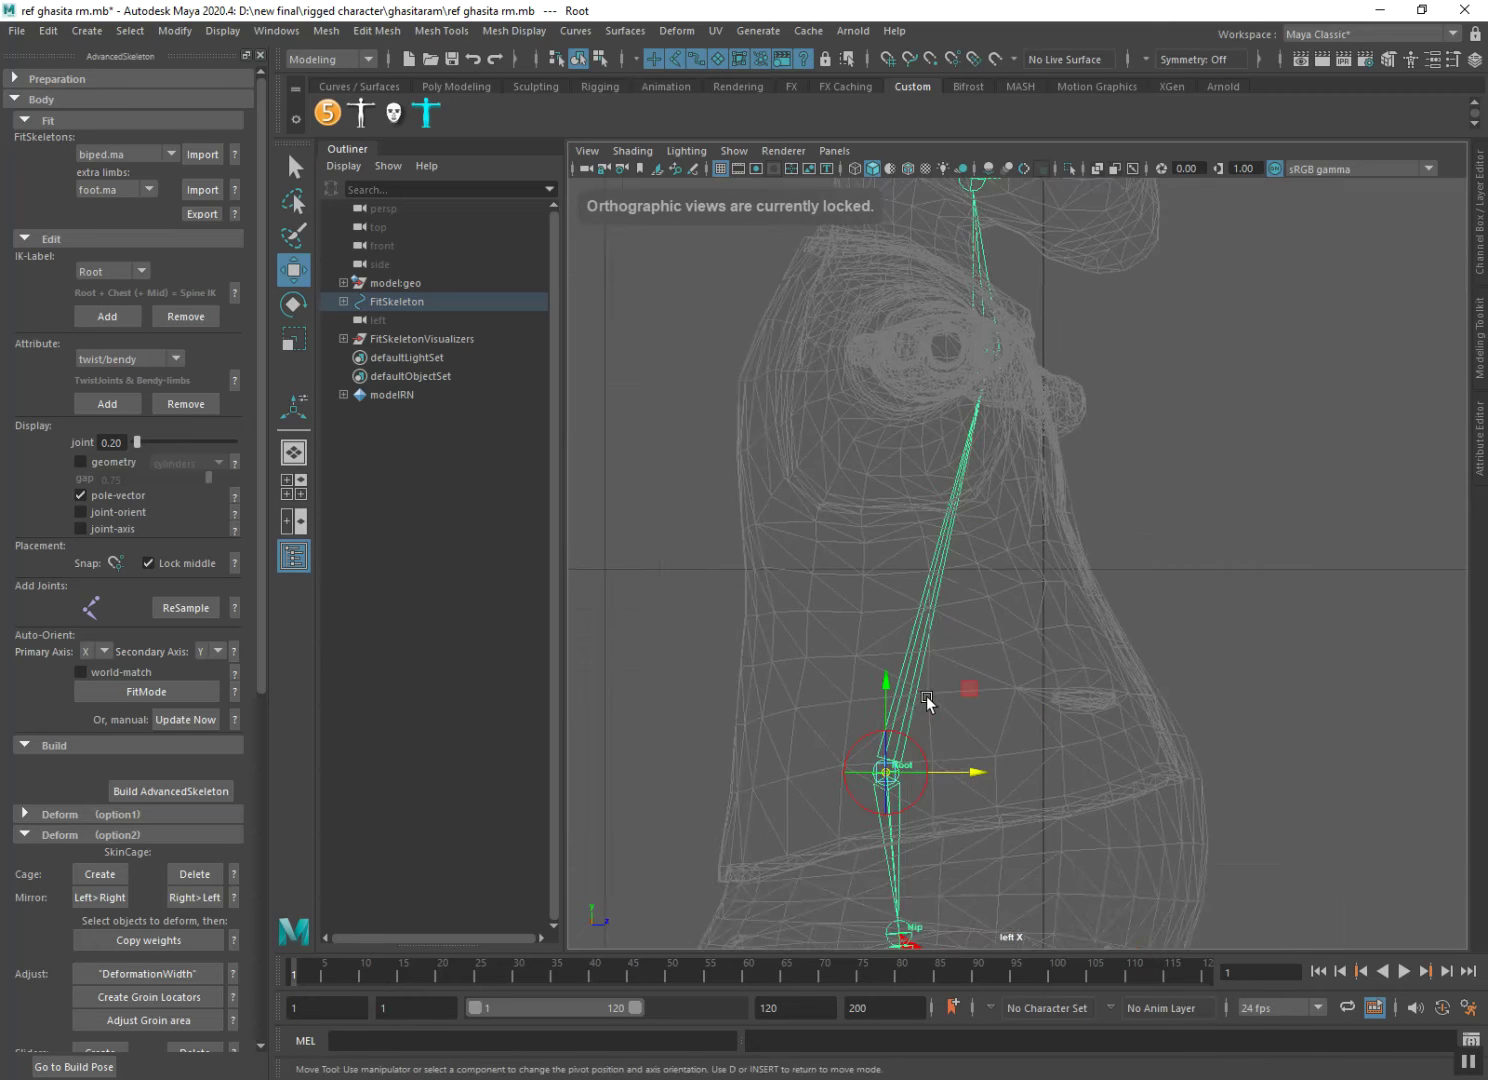
{"action": "scroll", "coordinate": [953, 819], "scroll_direction": "up", "scroll_amount": 2}
{"action": "middle_click_drag", "start_coordinate": [1007, 414], "coordinate": [1009, 433], "text": "alt"}
Move Spine1 back and down, then lower the Chest joint inside the torso.
{"action": "left_click", "coordinate": [1014, 477]}
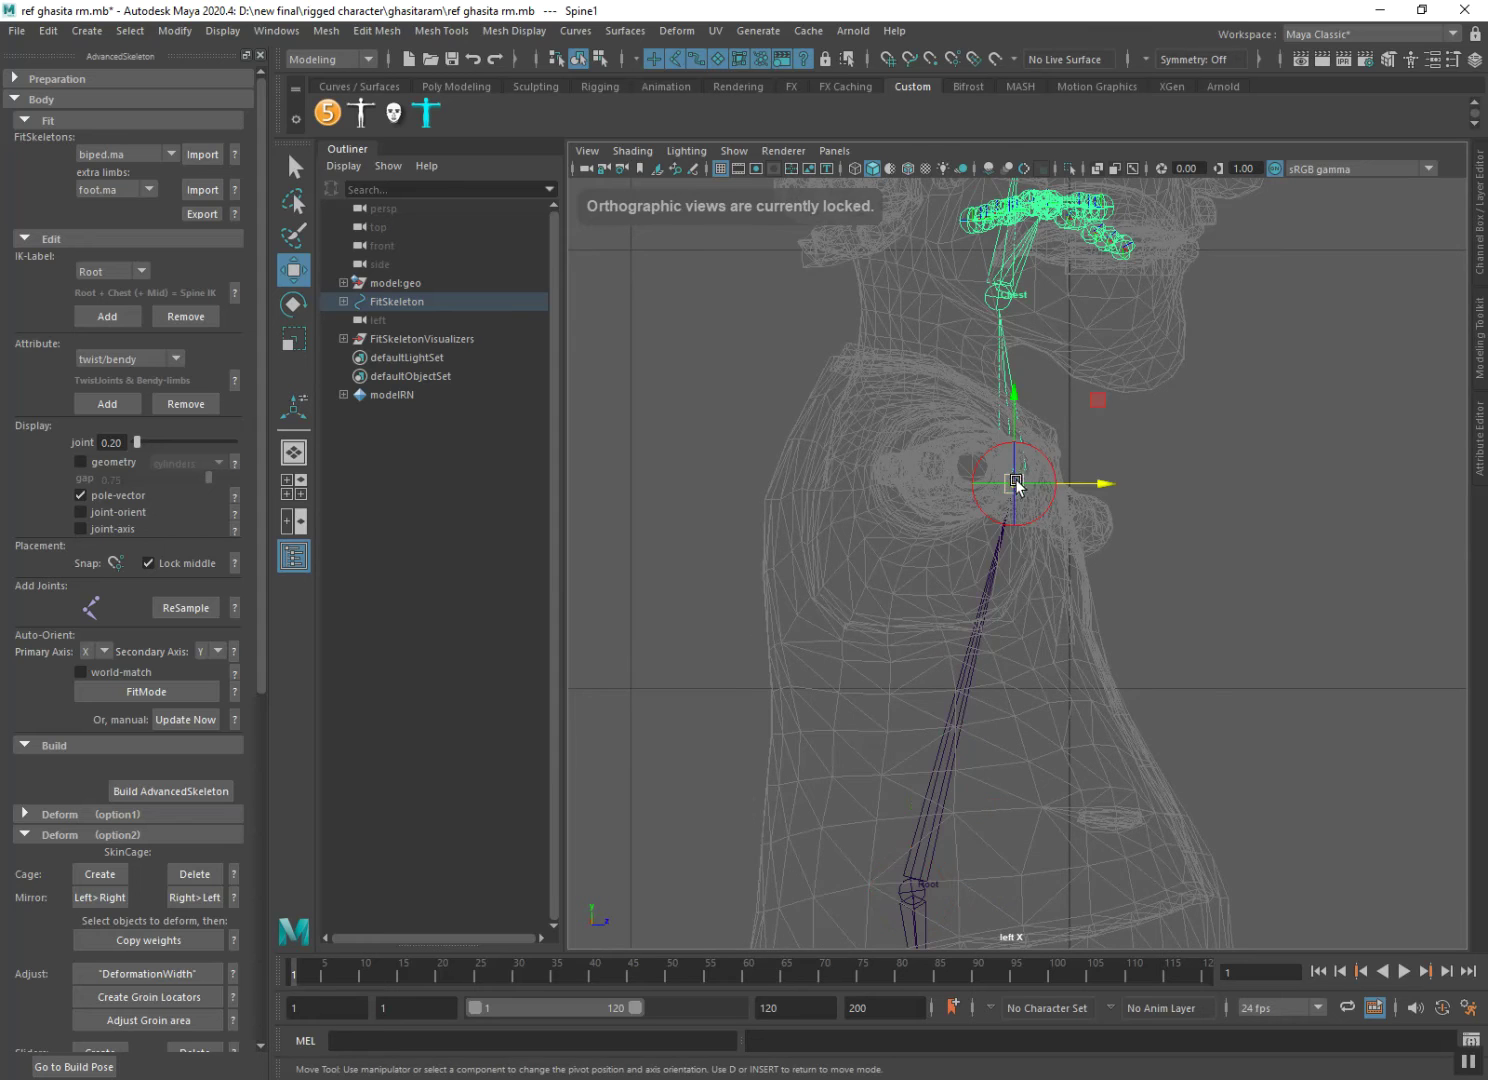
{"action": "left_click_drag", "start_coordinate": [1096, 484], "coordinate": [962, 486]}
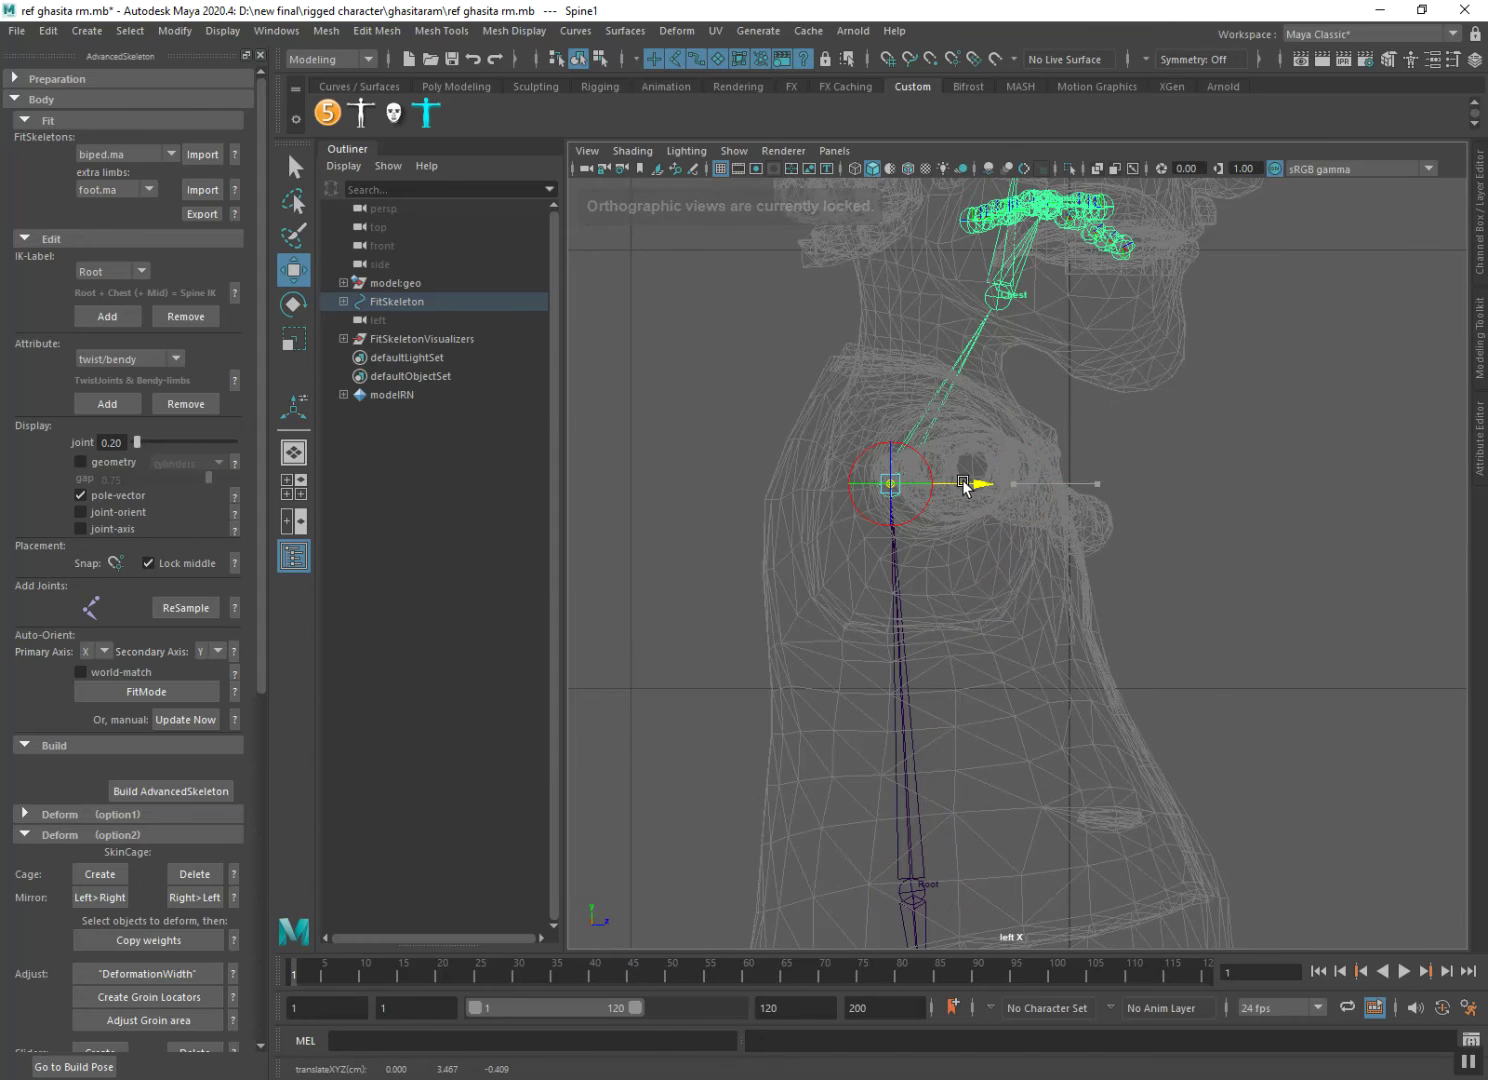
{"action": "middle_click_drag", "start_coordinate": [900, 565], "coordinate": [913, 496], "text": "alt"}
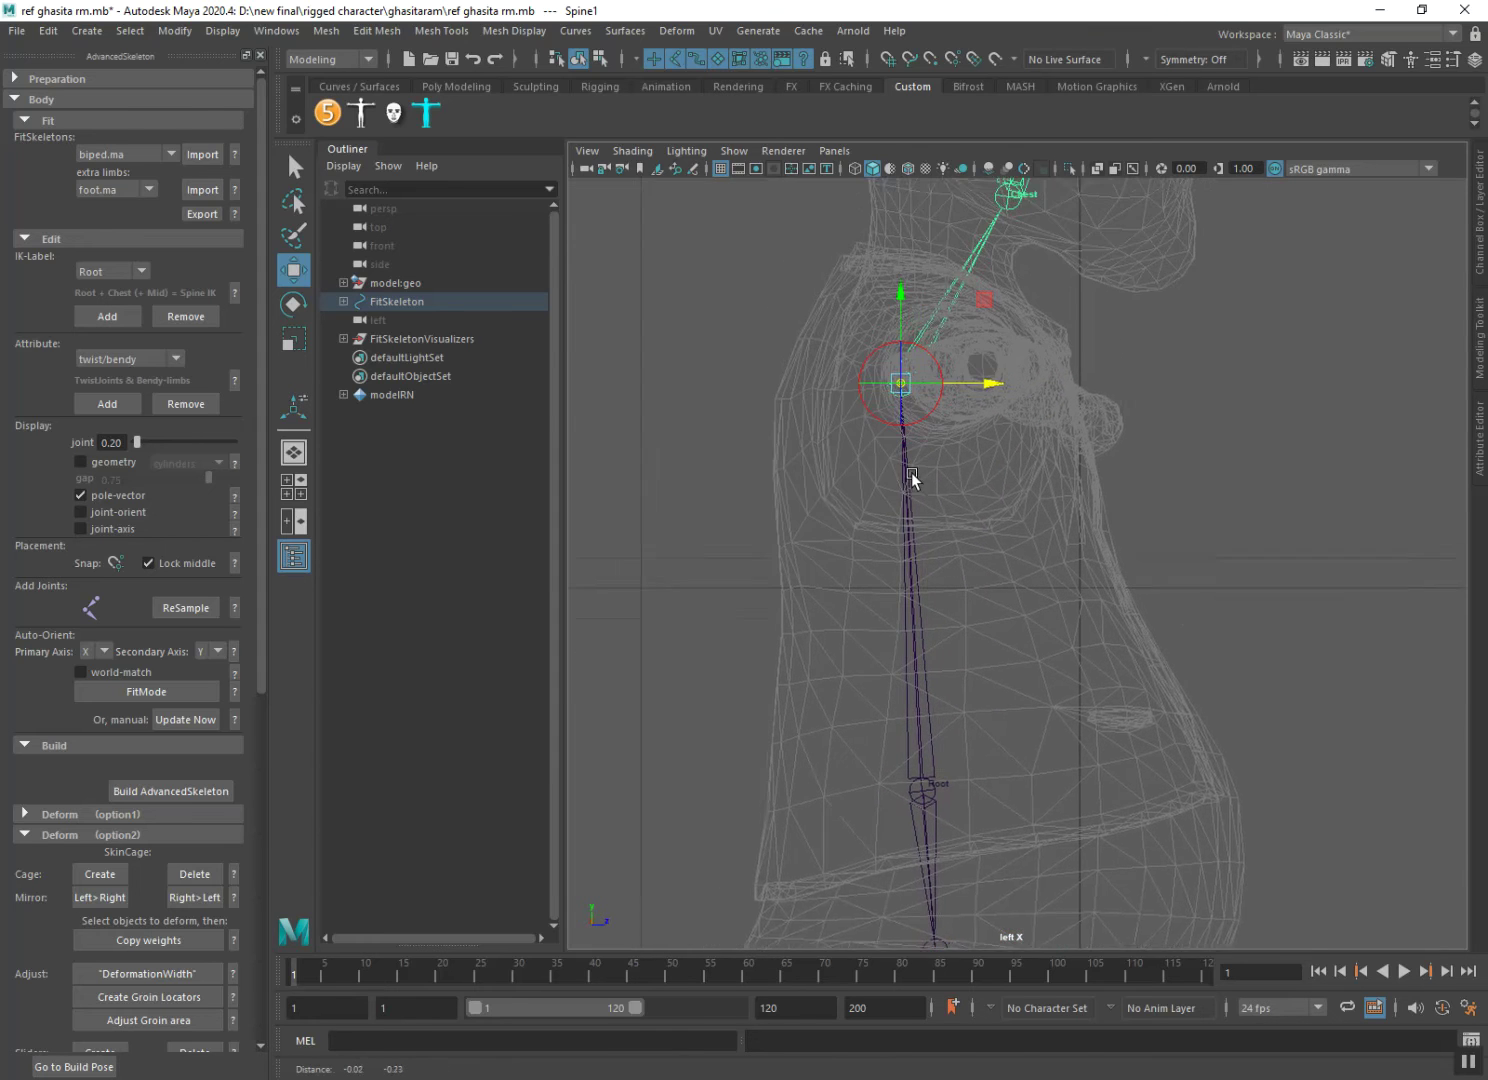
{"action": "left_click_drag", "start_coordinate": [902, 325], "coordinate": [921, 540]}
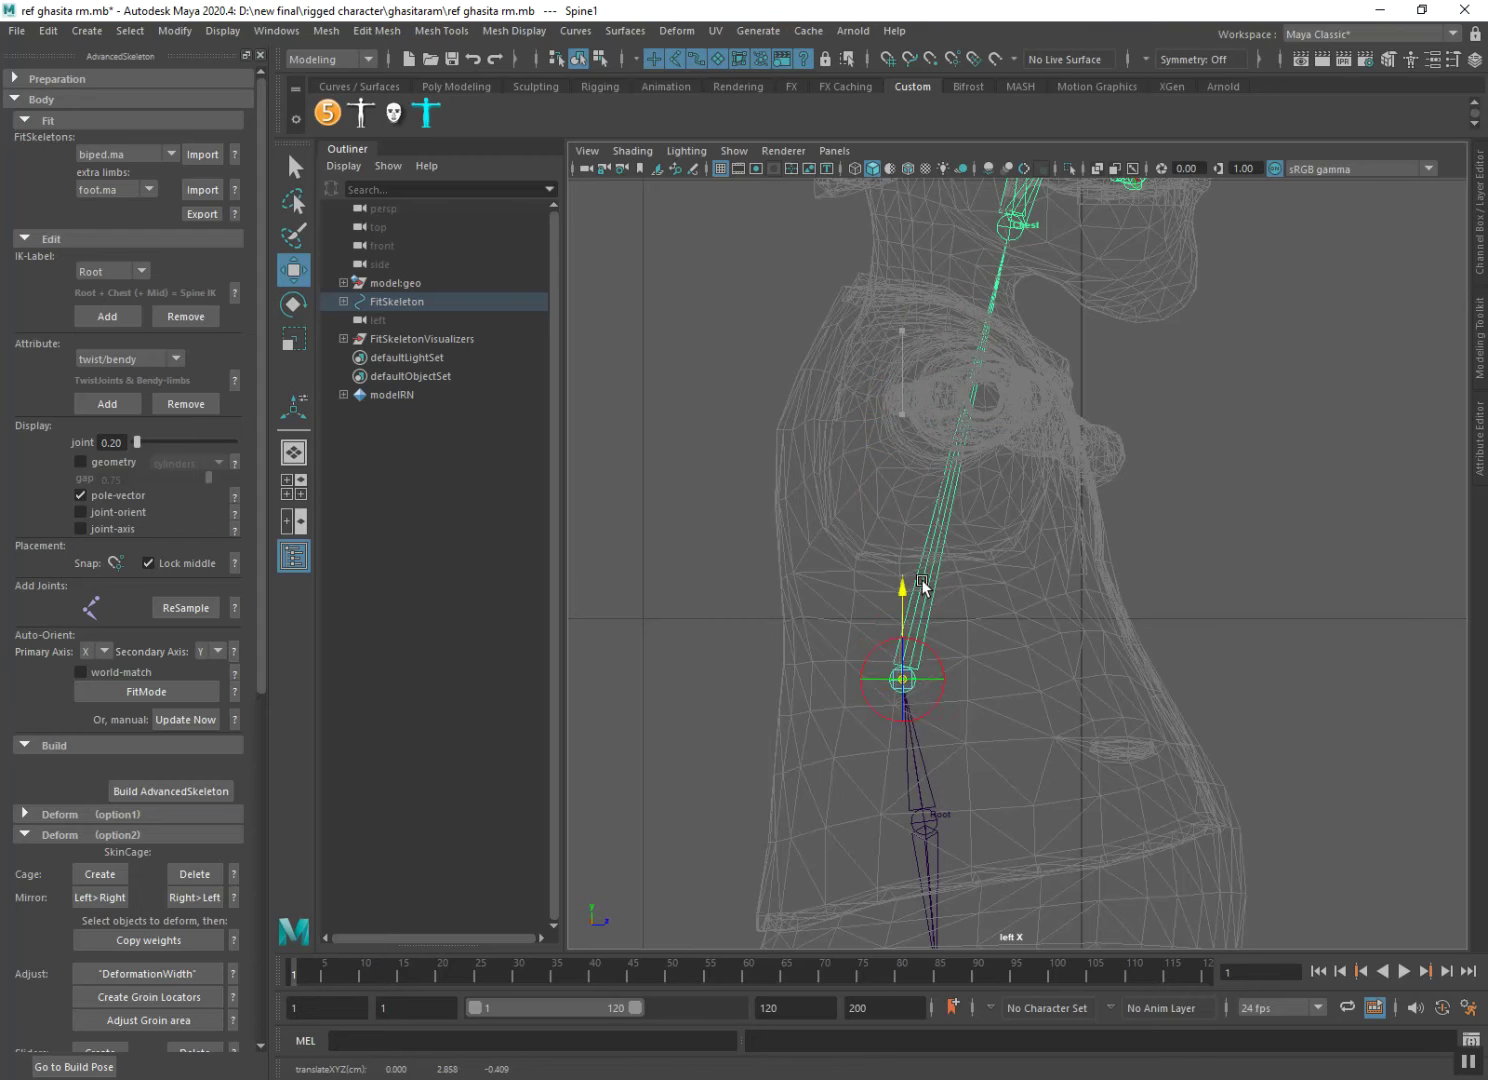
{"action": "middle_click_drag", "start_coordinate": [921, 541], "coordinate": [933, 617], "text": "alt"}
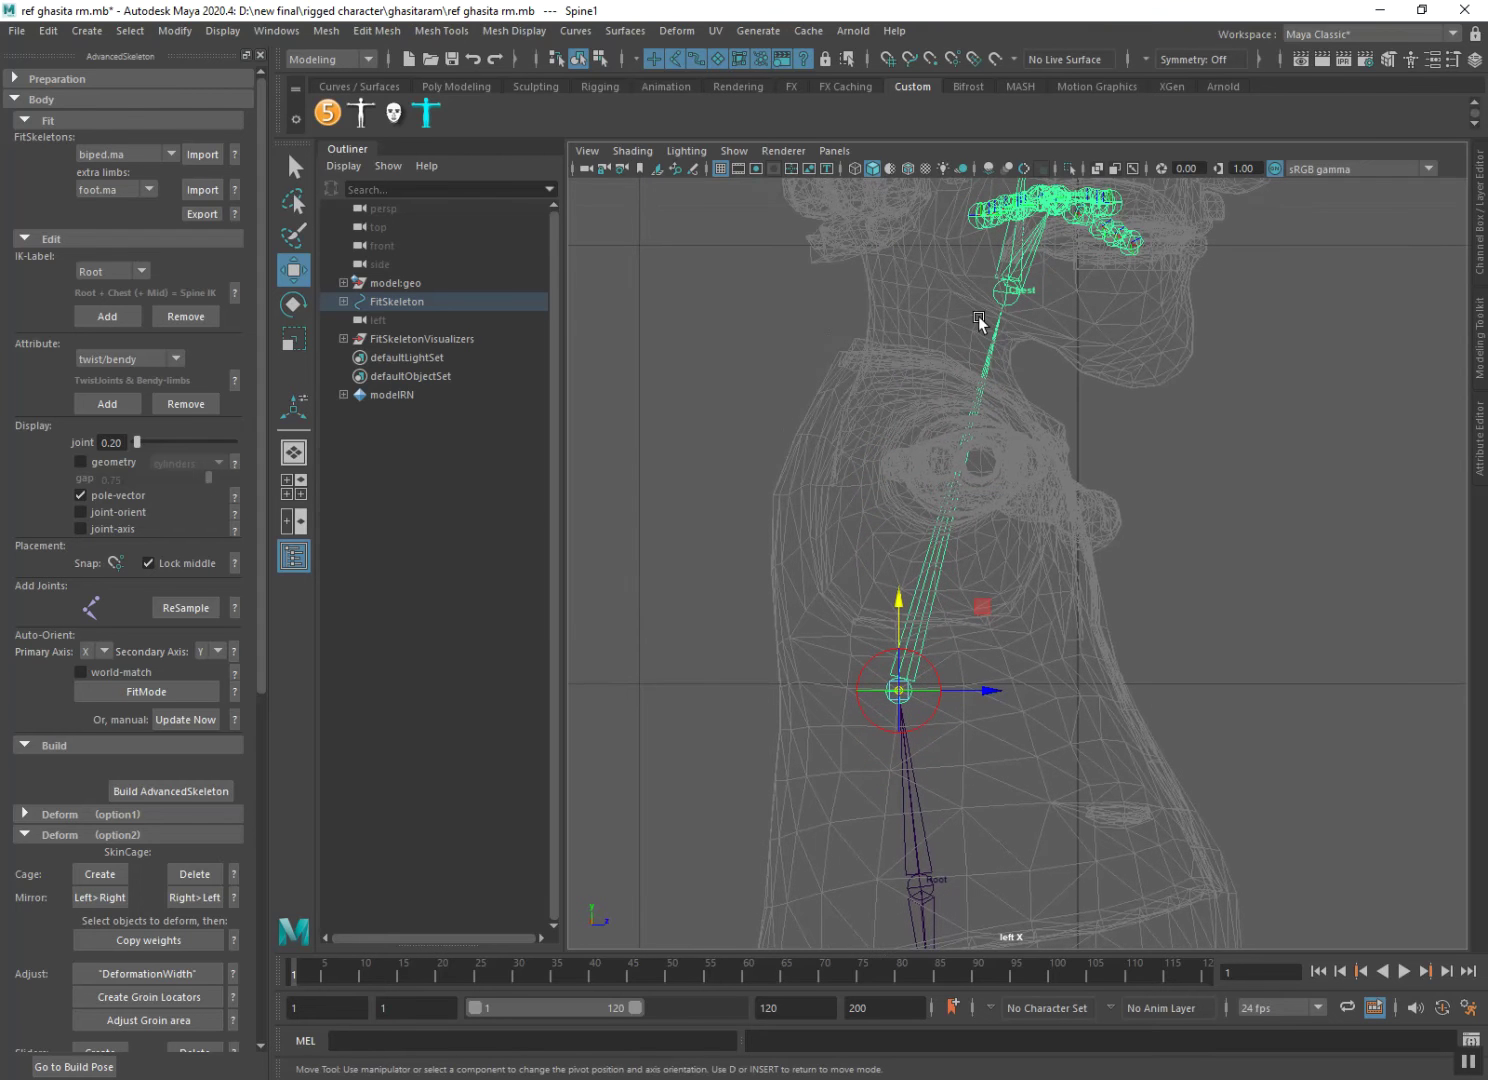
{"action": "left_click", "coordinate": [1002, 294]}
{"action": "mouse_move", "coordinate": [1010, 214]}
{"action": "left_mouse_down"}
{"action": "mouse_move", "coordinate": [1003, 457]}
{"action": "mouse_move", "coordinate": [1093, 538]}
{"action": "mouse_move", "coordinate": [866, 513]}
{"action": "left_mouse_up"}
Switch the view layout and turn off the pole-vector visualizer.
{"action": "key", "text": "space"}
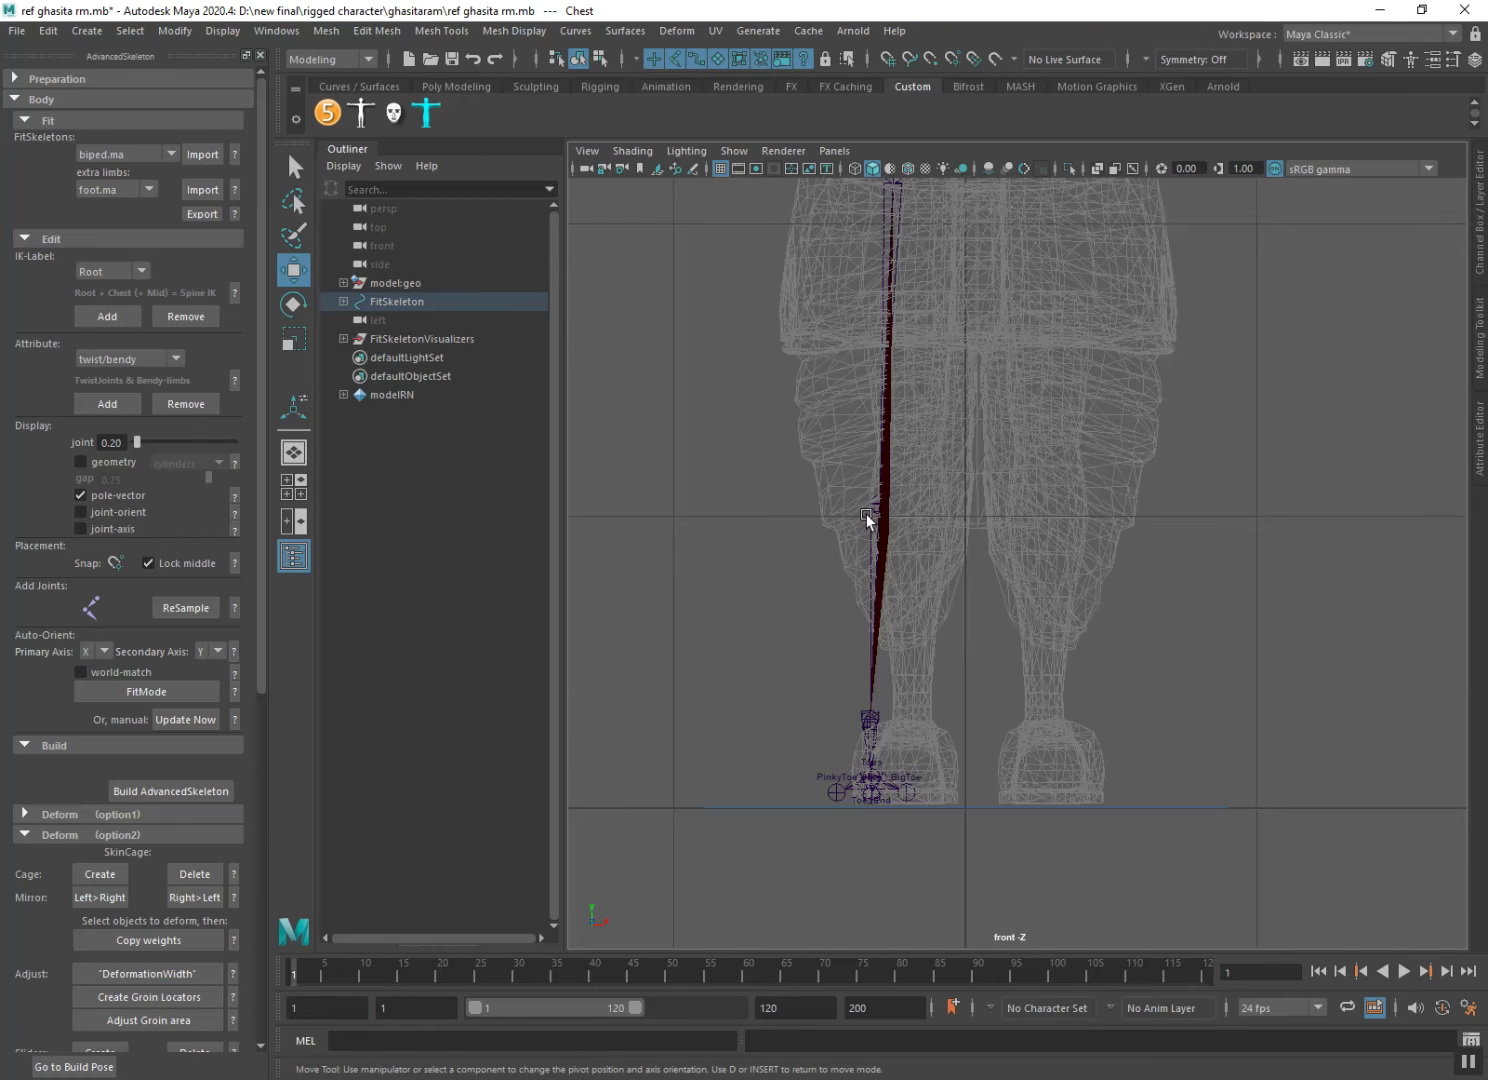
{"action": "scroll", "coordinate": [902, 483], "scroll_direction": "up", "scroll_amount": 1}
{"action": "scroll", "coordinate": [937, 463], "scroll_direction": "up", "scroll_amount": 1}
{"action": "scroll", "coordinate": [919, 507], "scroll_direction": "up", "scroll_amount": 1}
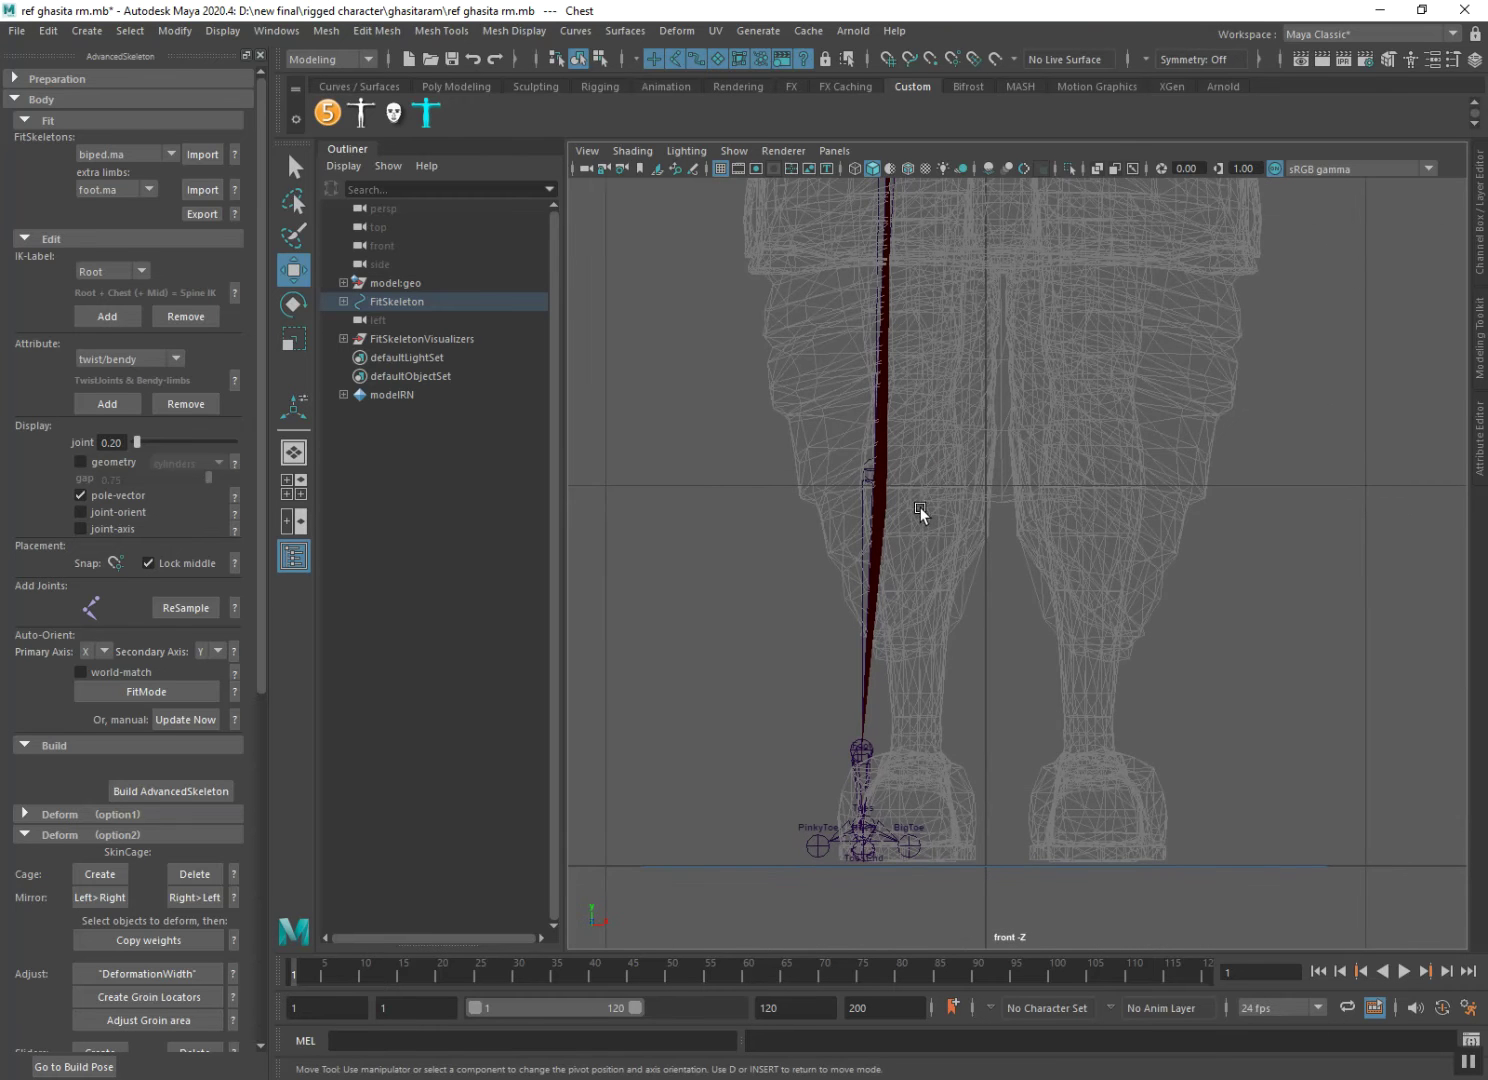
{"action": "left_click", "coordinate": [79, 496]}
Try shifting the Ankle joint sideways twice, undoing both moves to keep its original position.
{"action": "scroll", "coordinate": [697, 497], "scroll_direction": "up", "scroll_amount": 1}
{"action": "scroll", "coordinate": [697, 498], "scroll_direction": "up", "scroll_amount": 1}
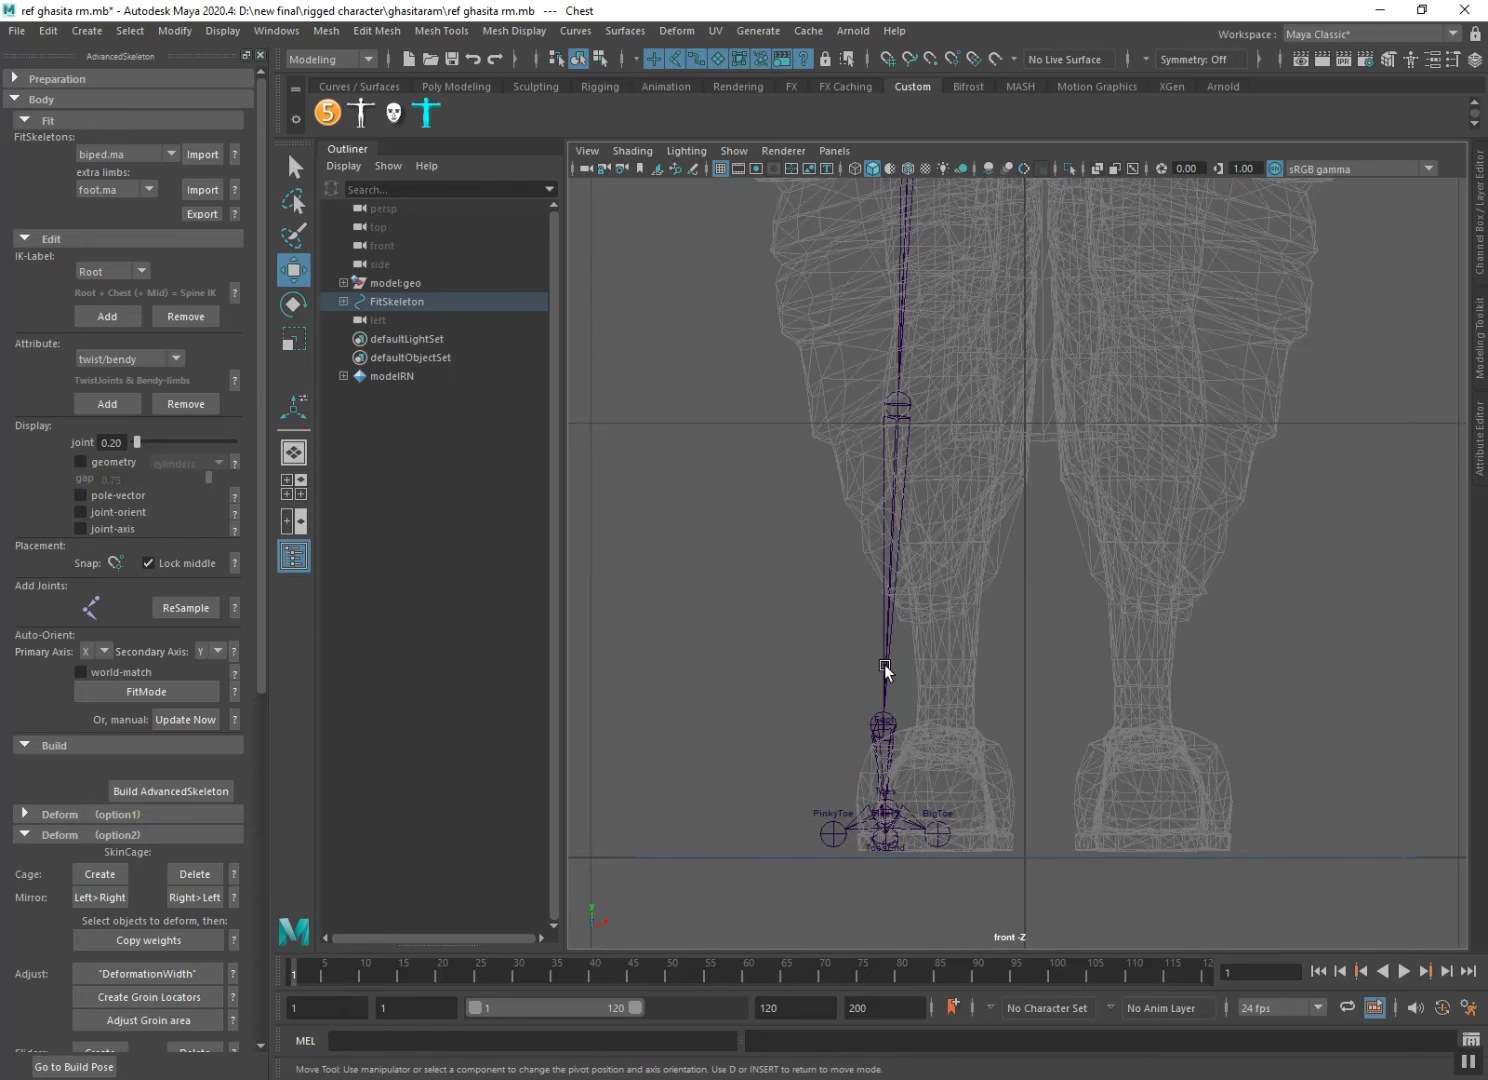
{"action": "left_click", "coordinate": [880, 727]}
{"action": "mouse_move", "coordinate": [942, 731]}
{"action": "left_mouse_down"}
{"action": "mouse_move", "coordinate": [1005, 724]}
{"action": "mouse_move", "coordinate": [990, 727]}
{"action": "left_mouse_up"}
{"action": "key", "text": "ctrl+z"}
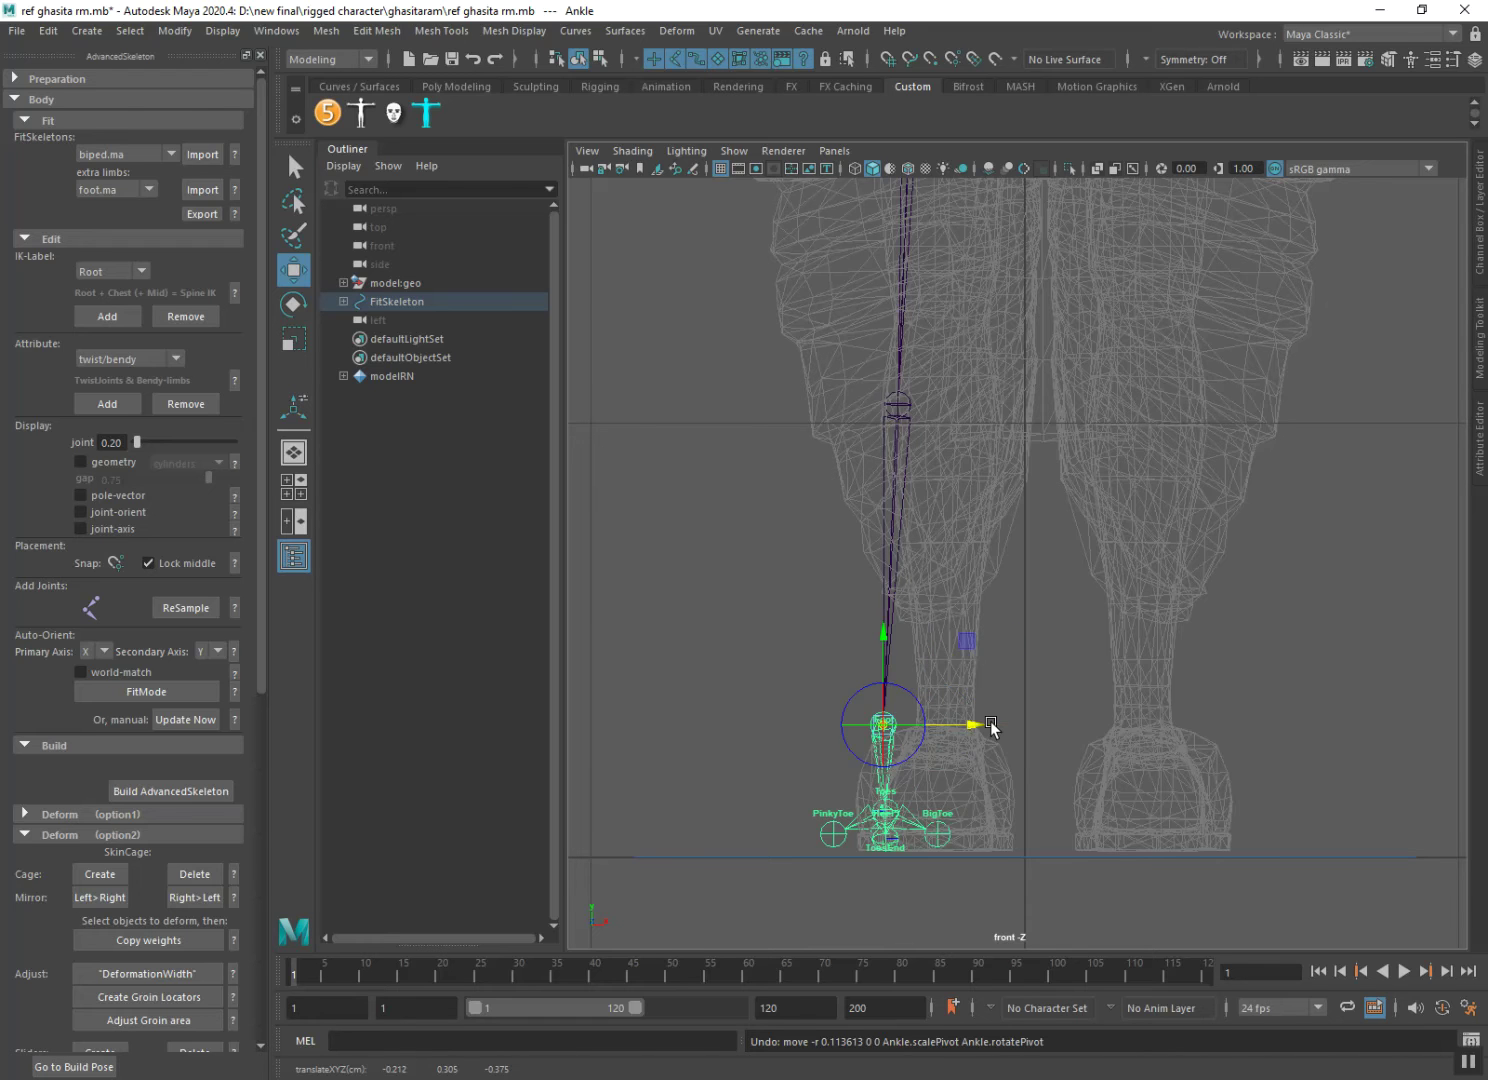
{"action": "left_click_drag", "start_coordinate": [952, 732], "coordinate": [997, 726]}
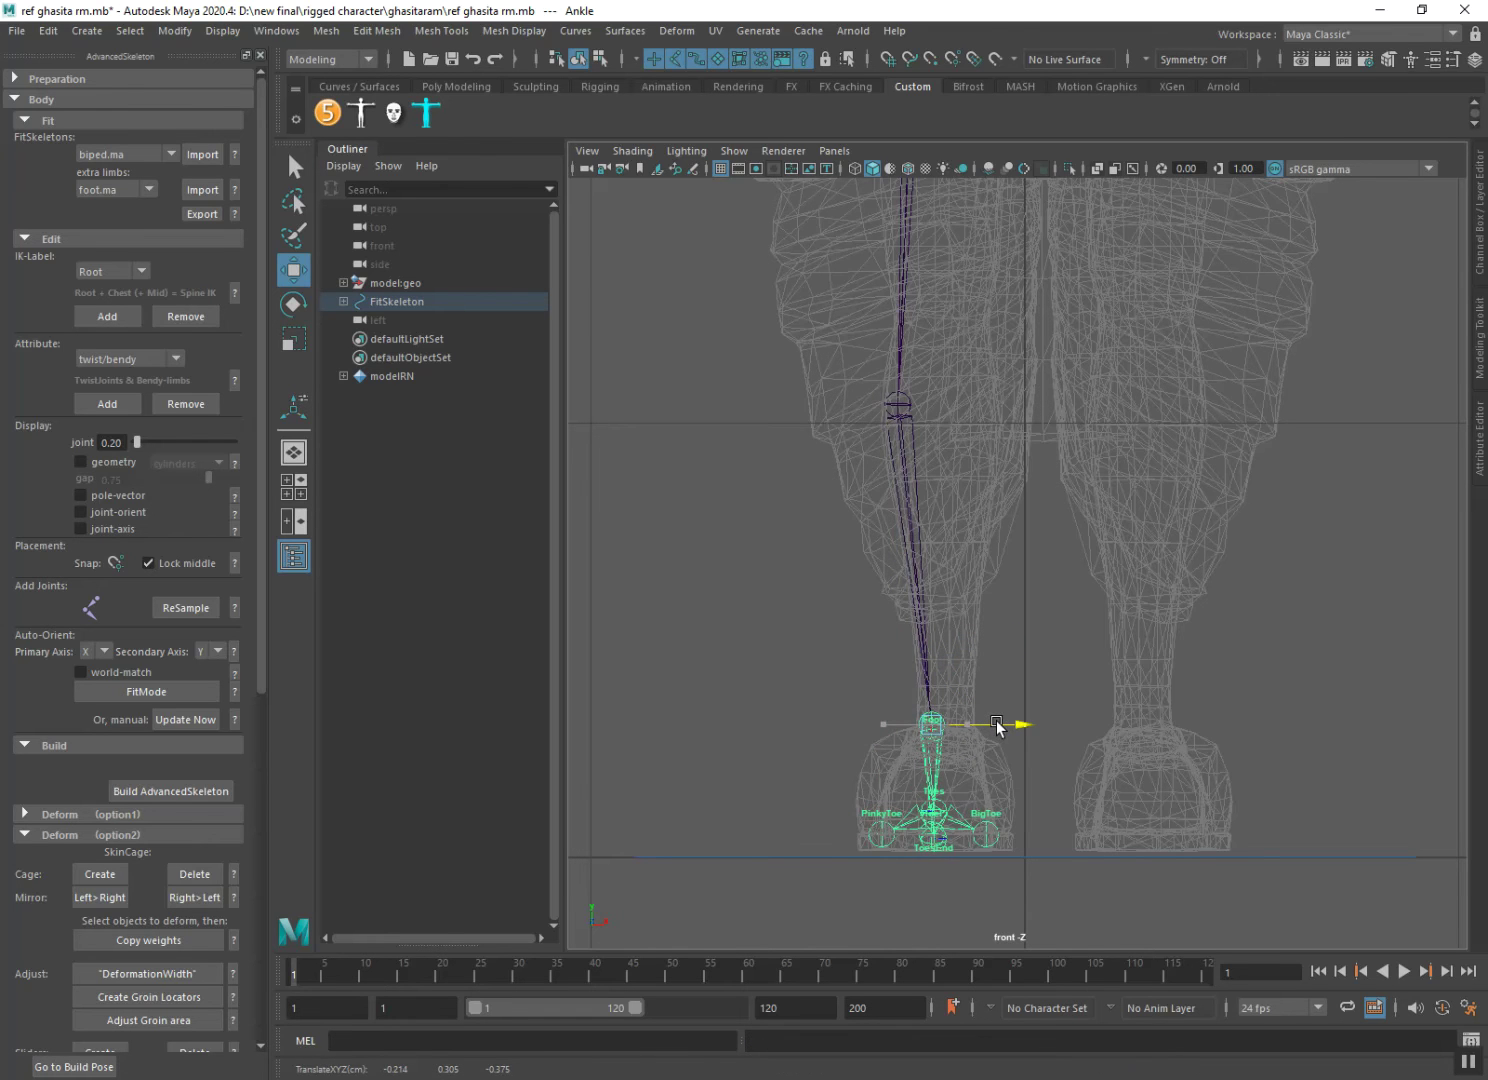
{"action": "key", "text": "ctrl+z"}
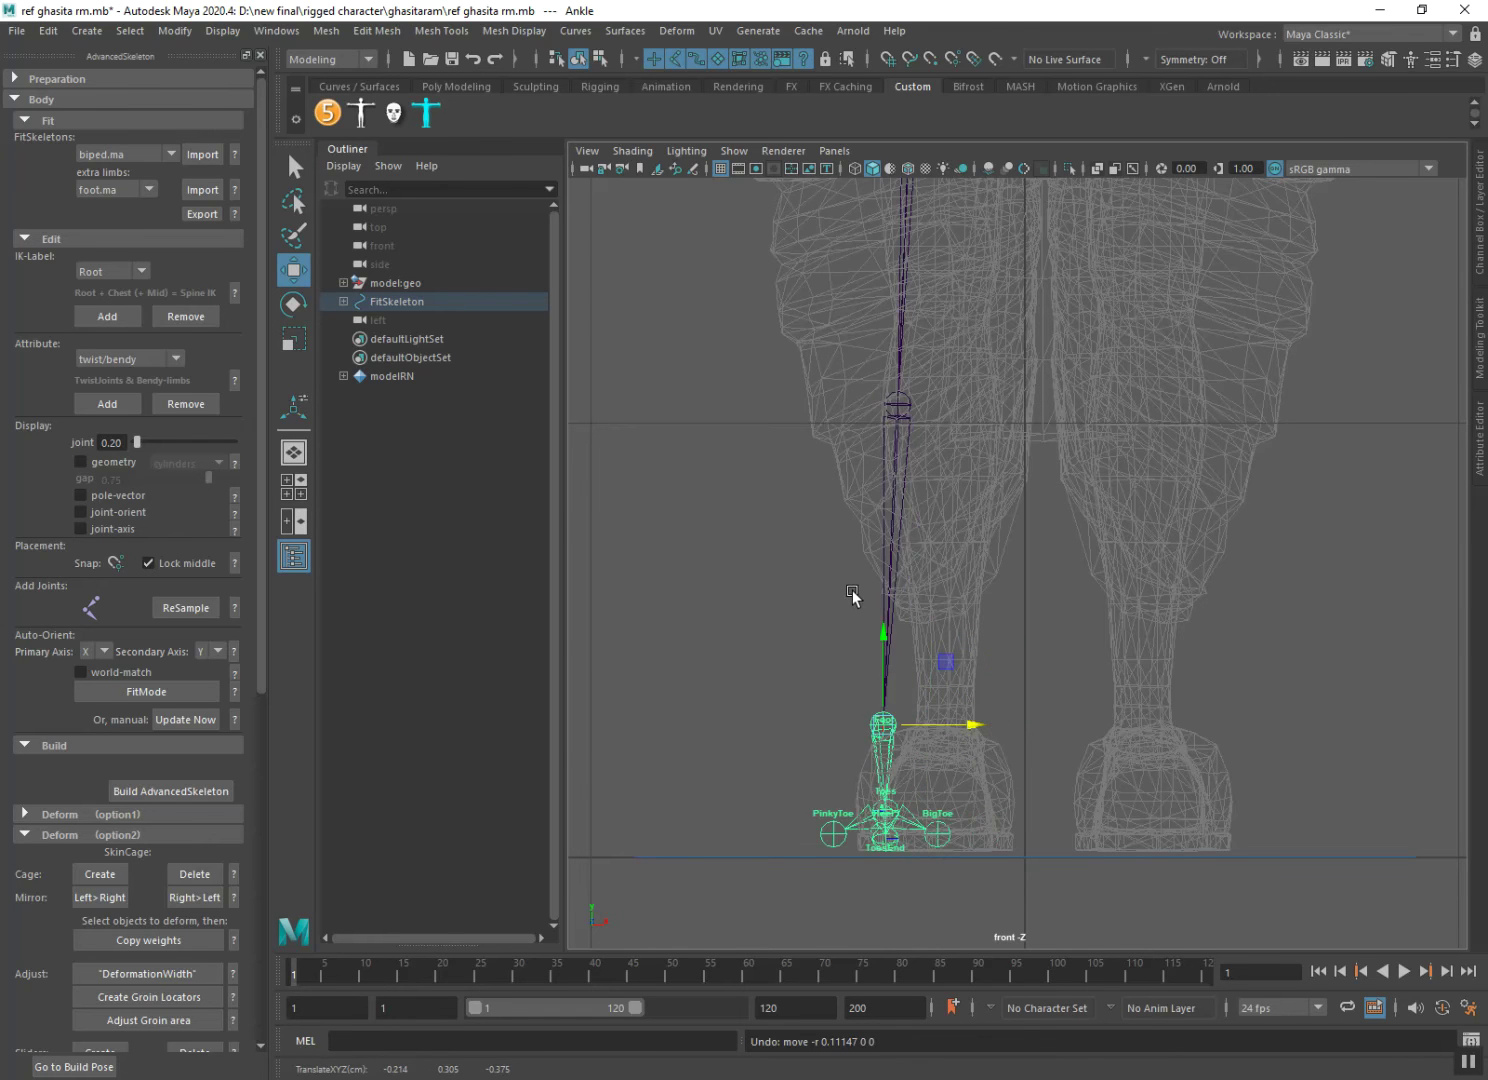
{"action": "scroll", "coordinate": [852, 588], "scroll_direction": "down", "scroll_amount": 3}
{"action": "scroll", "coordinate": [855, 643], "scroll_direction": "down", "scroll_amount": 2}
{"action": "left_click", "coordinate": [991, 400]}
Rotate the leg chain outward at the hip, then frame the hip and spine joints in front view.
{"action": "key", "text": "e"}
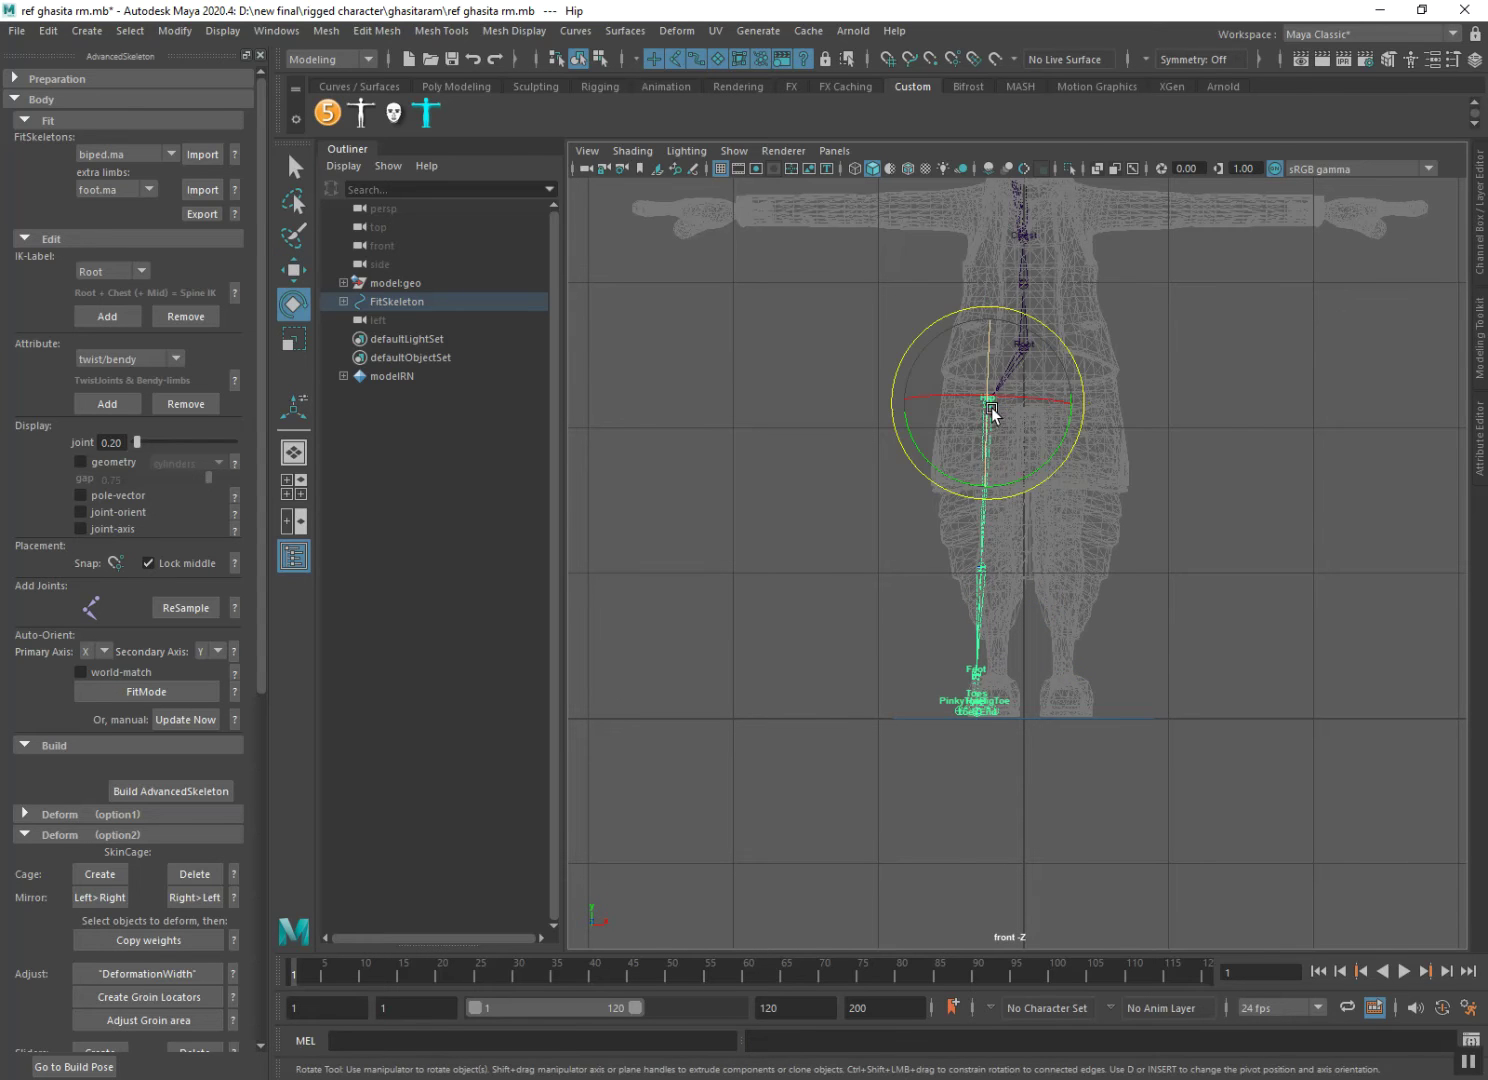
{"action": "left_click_drag", "start_coordinate": [993, 477], "coordinate": [1013, 485]}
{"action": "scroll", "coordinate": [997, 598], "scroll_direction": "up", "scroll_amount": 2}
{"action": "scroll", "coordinate": [983, 650], "scroll_direction": "up", "scroll_amount": 2}
{"action": "scroll", "coordinate": [981, 661], "scroll_direction": "up", "scroll_amount": 2}
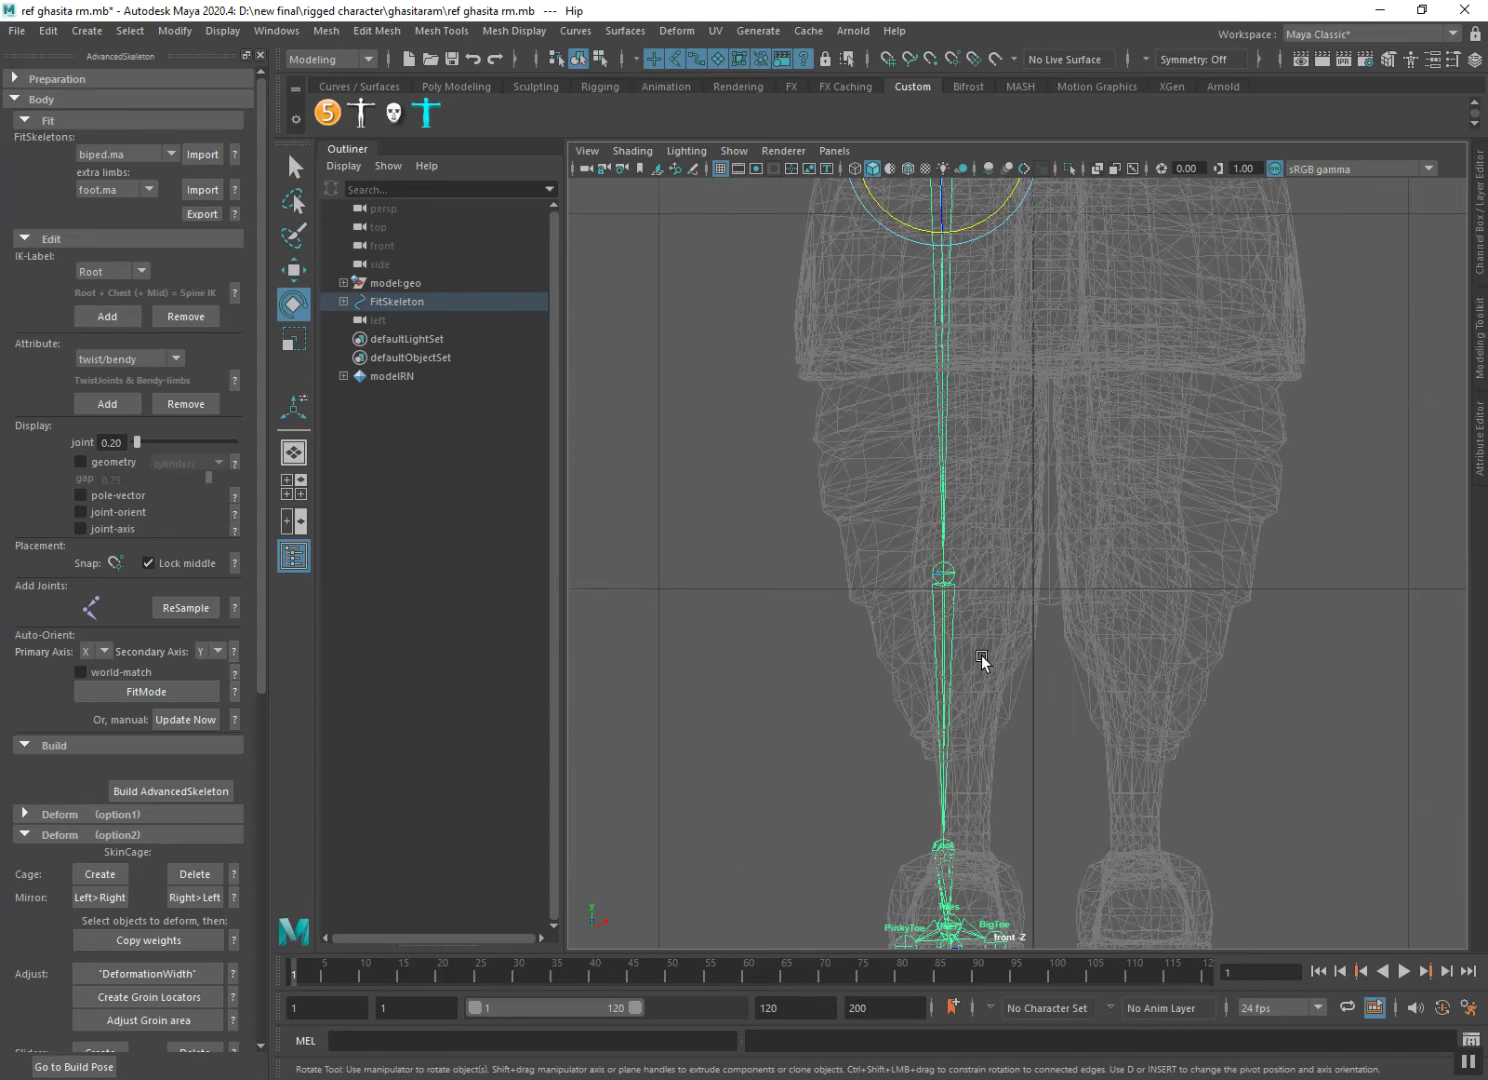
{"action": "middle_click_drag", "start_coordinate": [982, 660], "coordinate": [970, 462], "text": "alt"}
{"action": "scroll", "coordinate": [969, 528], "scroll_direction": "up", "scroll_amount": 2}
{"action": "scroll", "coordinate": [1030, 403], "scroll_direction": "up", "scroll_amount": 2}
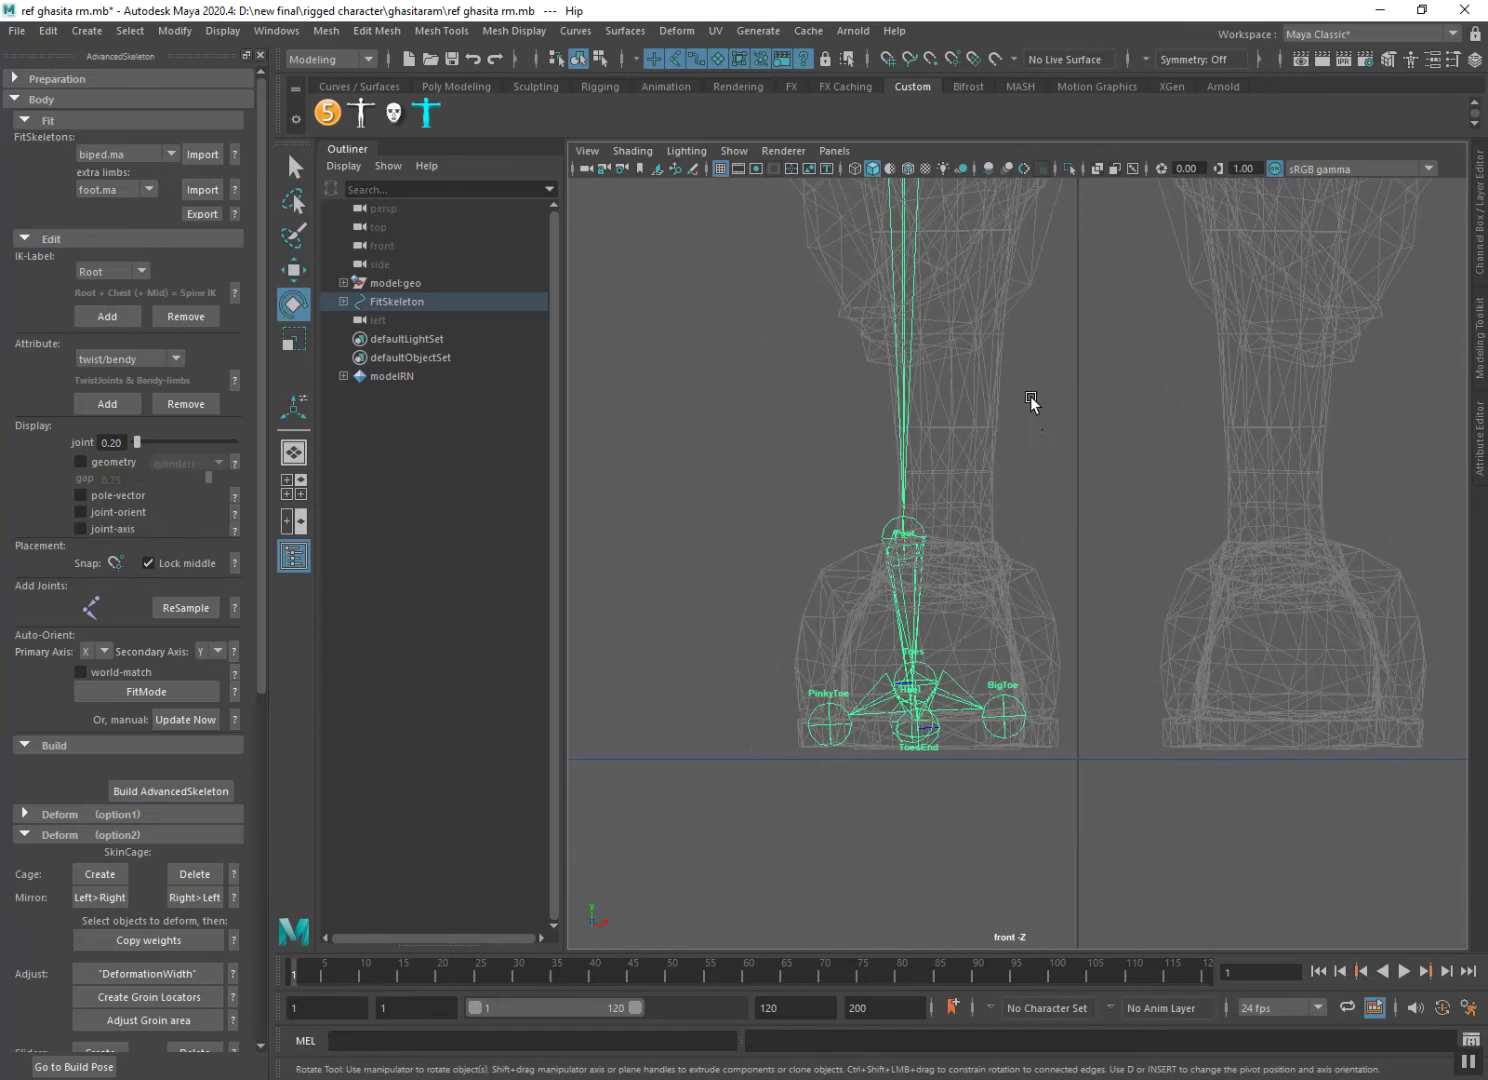
{"action": "scroll", "coordinate": [1030, 420], "scroll_direction": "down", "scroll_amount": 3}
{"action": "scroll", "coordinate": [1023, 737], "scroll_direction": "down", "scroll_amount": 2}
{"action": "scroll", "coordinate": [1023, 731], "scroll_direction": "up", "scroll_amount": 3}
{"action": "scroll", "coordinate": [1041, 660], "scroll_direction": "up", "scroll_amount": 2}
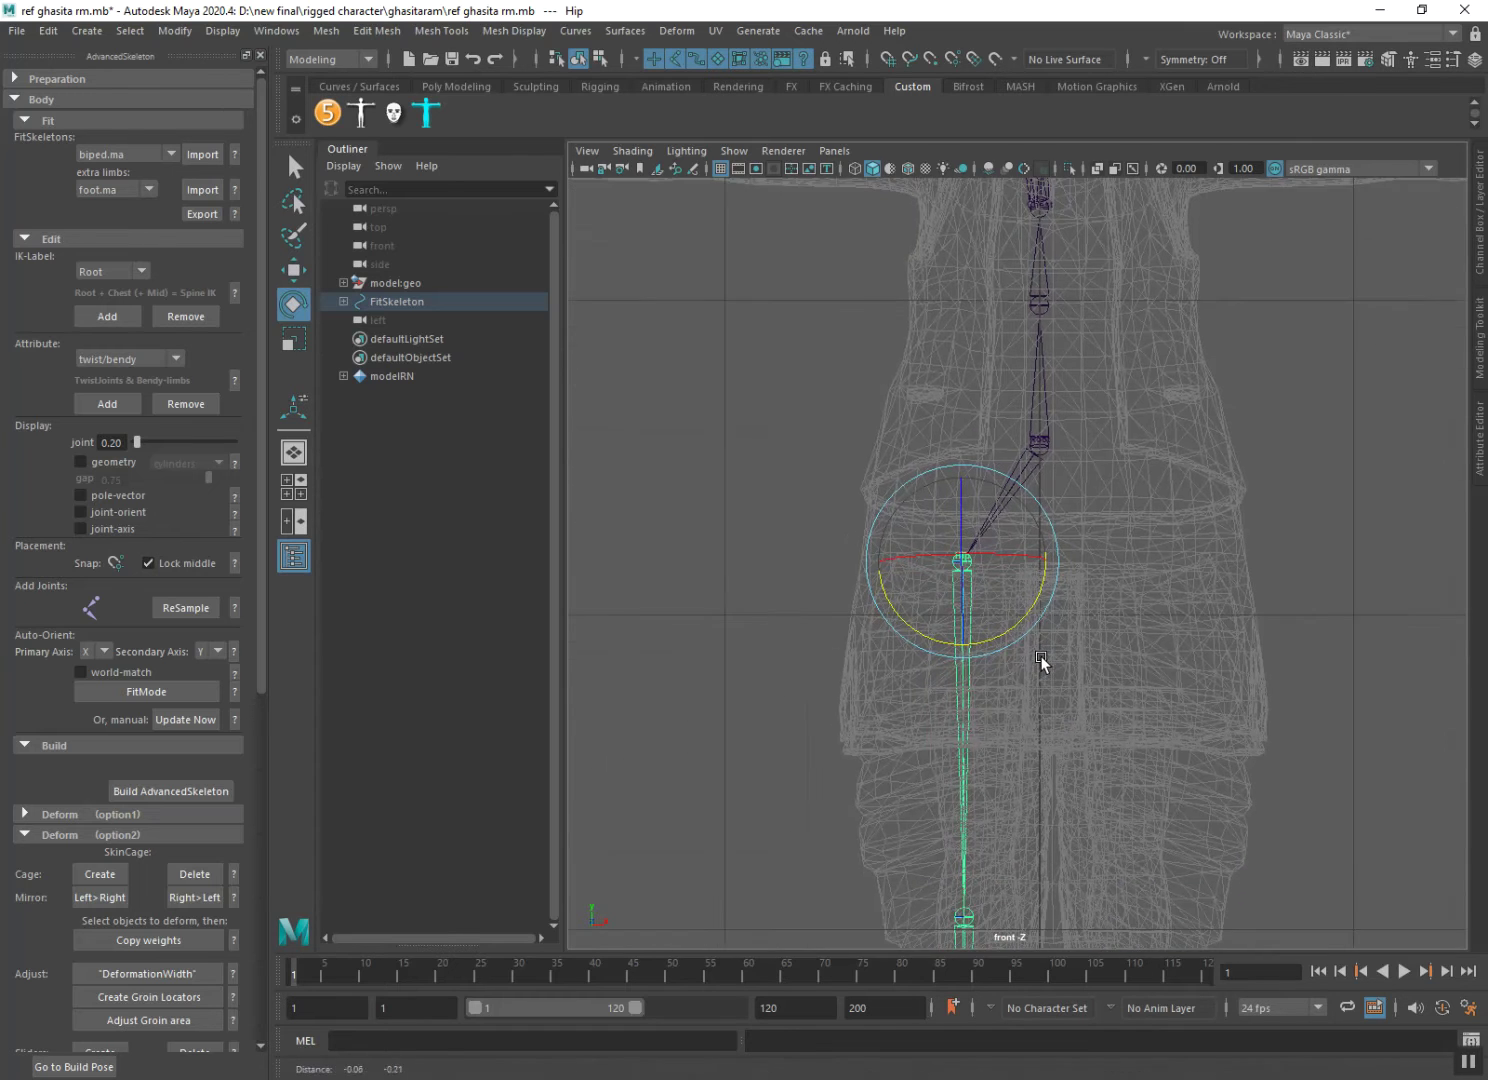
{"action": "scroll", "coordinate": [1041, 660], "scroll_direction": "up", "scroll_amount": 2}
{"action": "middle_click_drag", "start_coordinate": [1040, 662], "coordinate": [998, 830], "text": "alt"}
{"action": "scroll", "coordinate": [1019, 671], "scroll_direction": "up", "scroll_amount": 2}
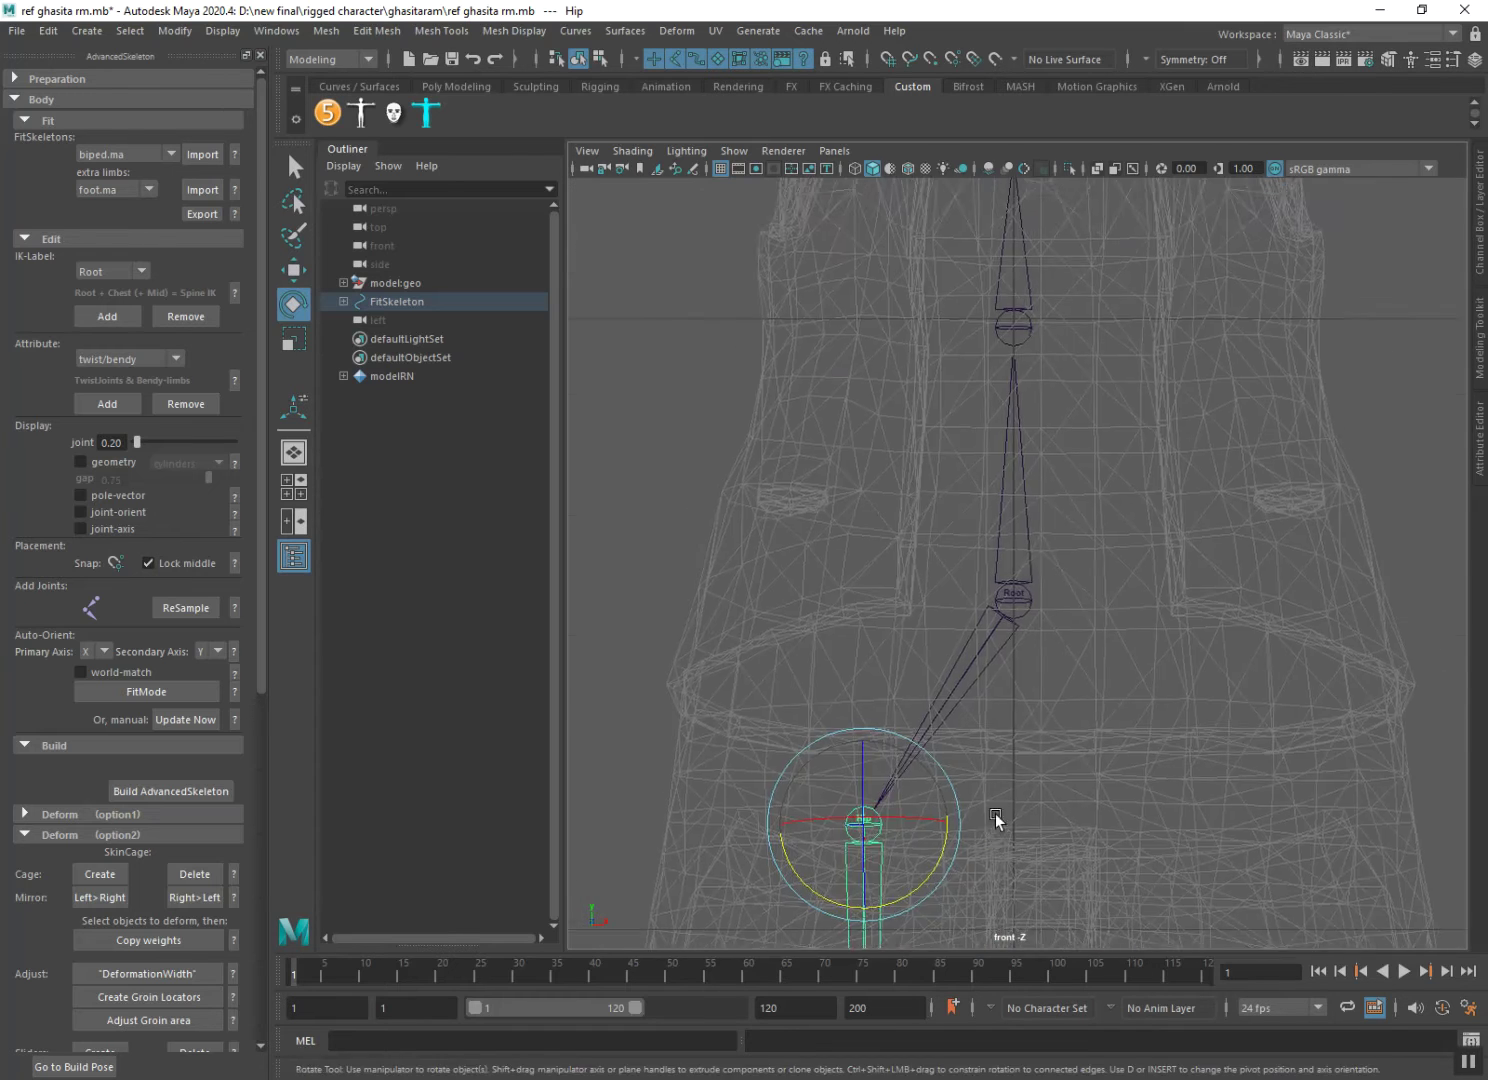
{"action": "scroll", "coordinate": [1017, 617], "scroll_direction": "down", "scroll_amount": 4}
{"action": "scroll", "coordinate": [1017, 617], "scroll_direction": "up", "scroll_amount": 1}
{"action": "scroll", "coordinate": [1017, 618], "scroll_direction": "up", "scroll_amount": 2}
{"action": "scroll", "coordinate": [1017, 618], "scroll_direction": "up", "scroll_amount": 1}
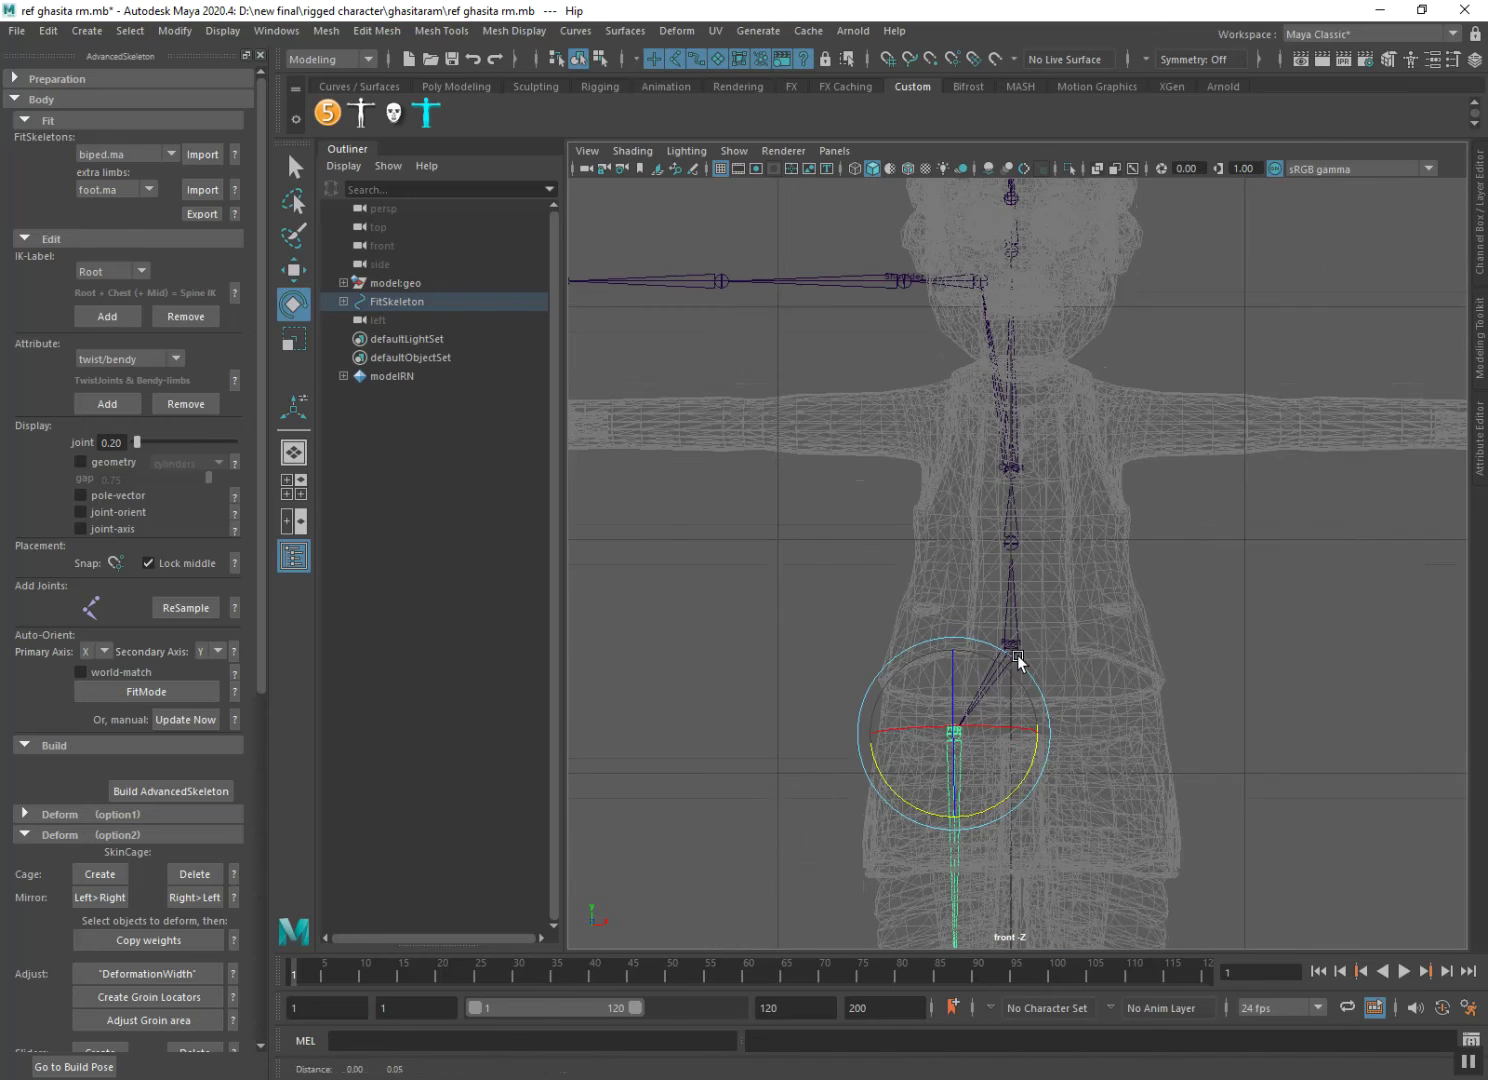
{"action": "scroll", "coordinate": [1018, 618], "scroll_direction": "down", "scroll_amount": 2}
{"action": "scroll", "coordinate": [1016, 613], "scroll_direction": "up", "scroll_amount": 2}
{"action": "scroll", "coordinate": [1016, 586], "scroll_direction": "up", "scroll_amount": 2}
{"action": "scroll", "coordinate": [1022, 678], "scroll_direction": "up", "scroll_amount": 2}
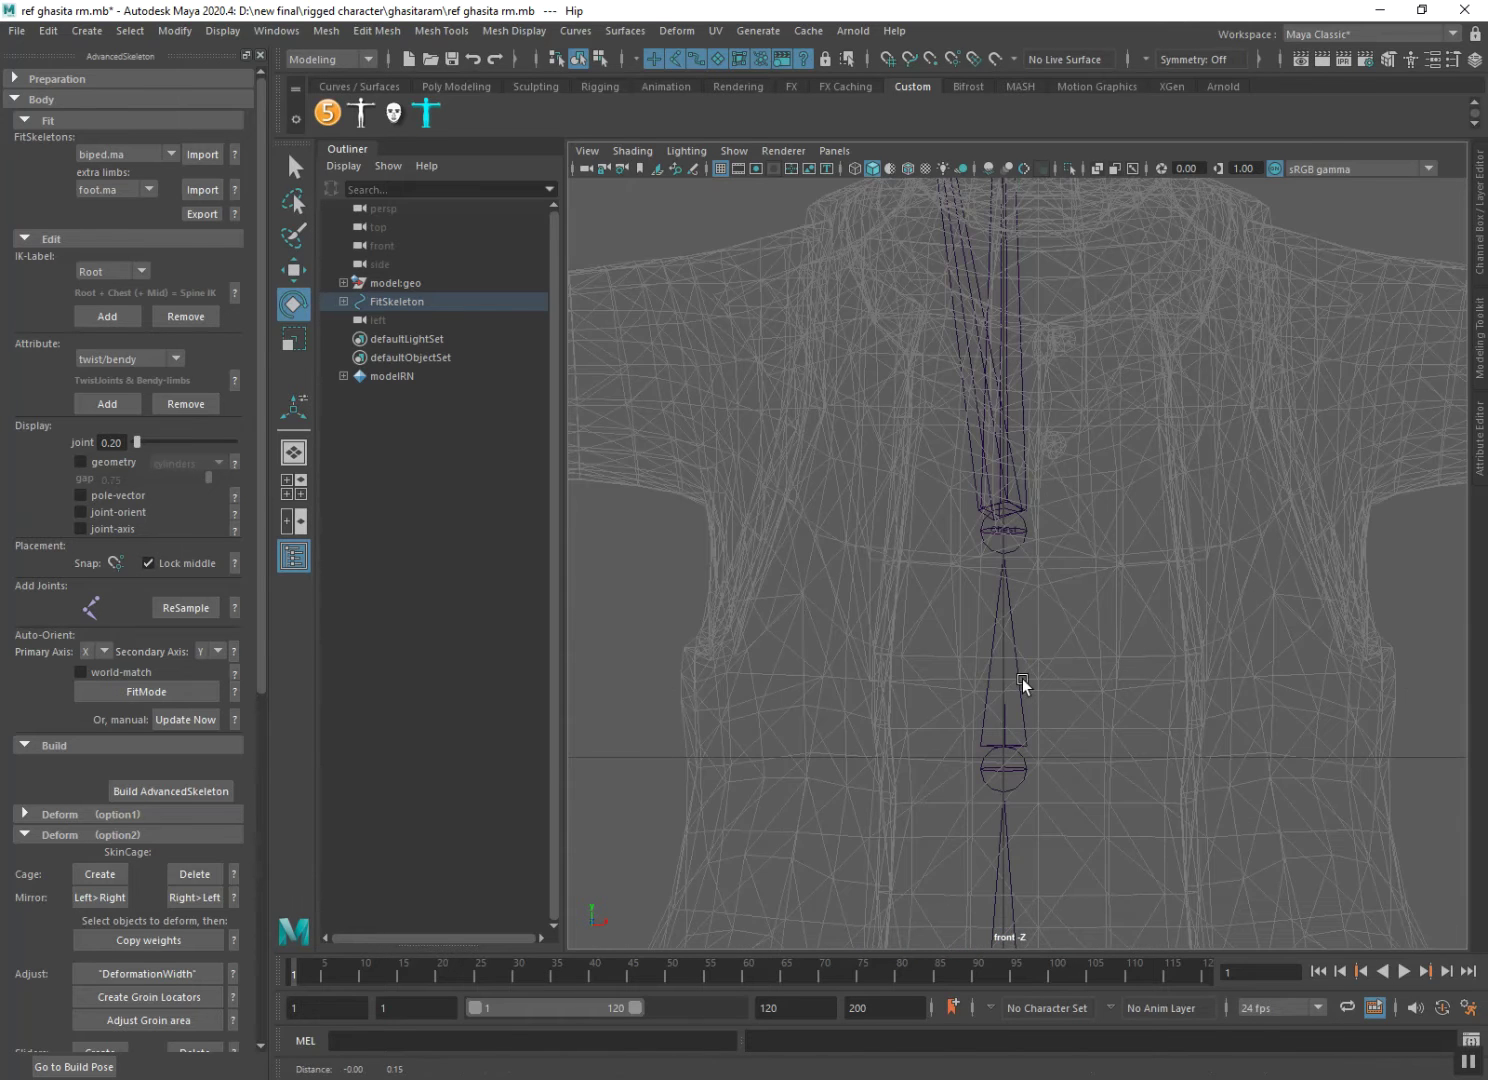
Move the Chest joint upward along Y so it sits higher in the torso.
{"action": "left_click", "coordinate": [1005, 535]}
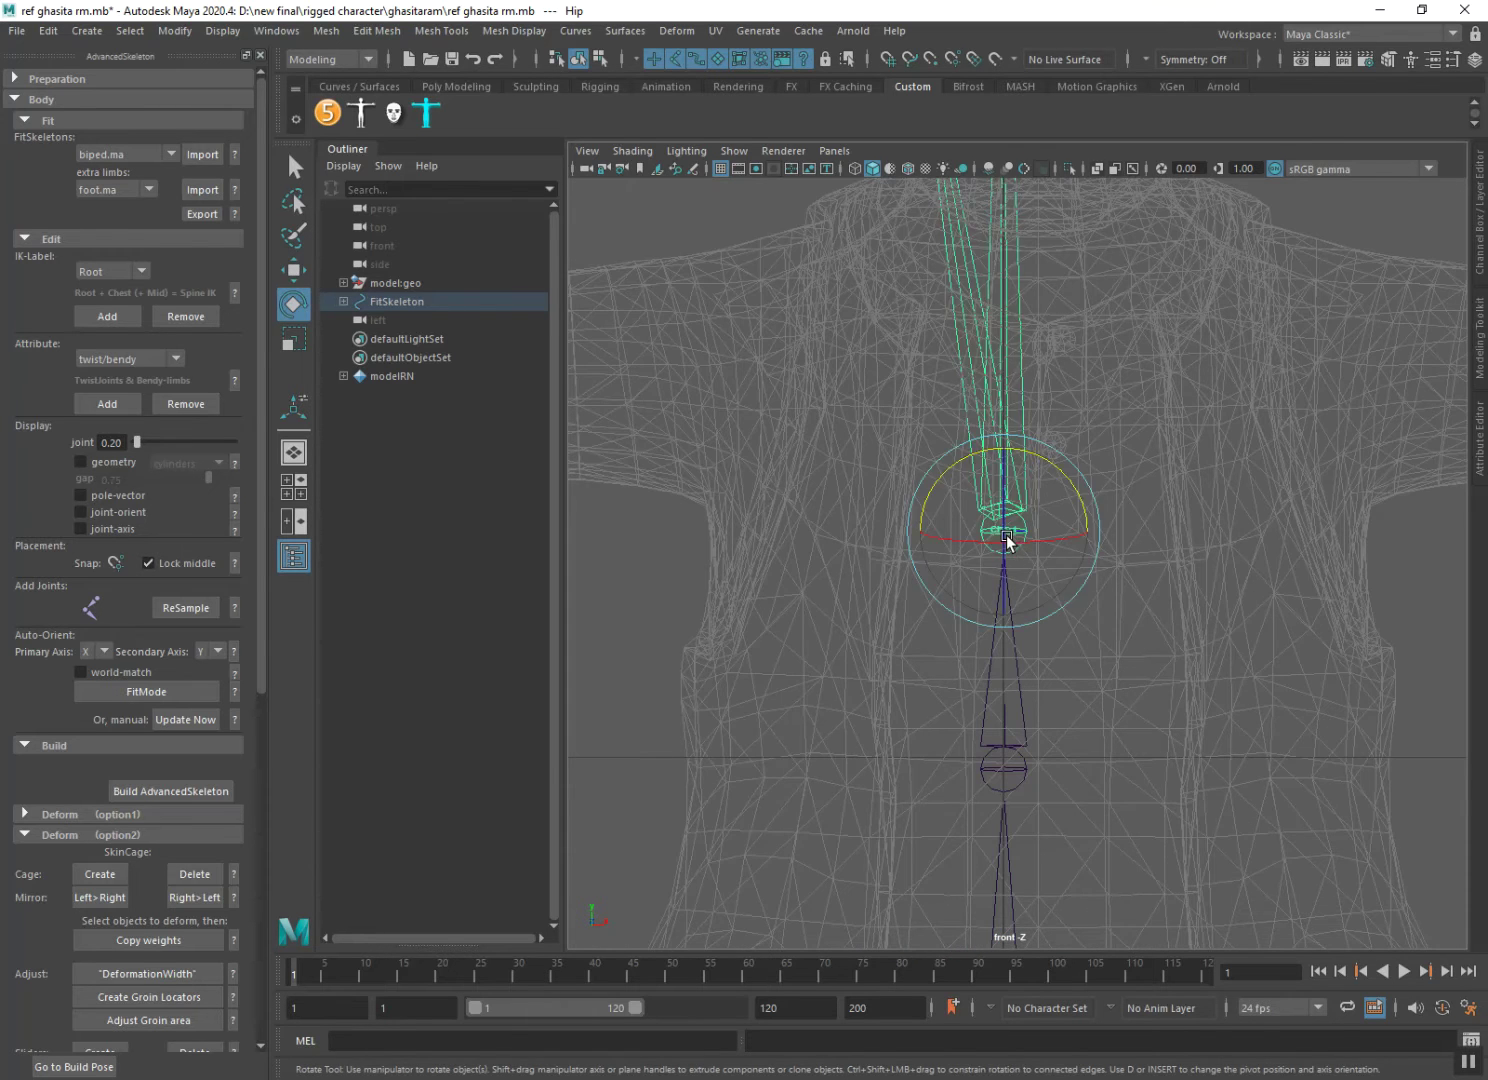
{"action": "middle_click_drag", "start_coordinate": [1005, 535], "coordinate": [1012, 518], "text": "alt"}
{"action": "key", "text": "d"}
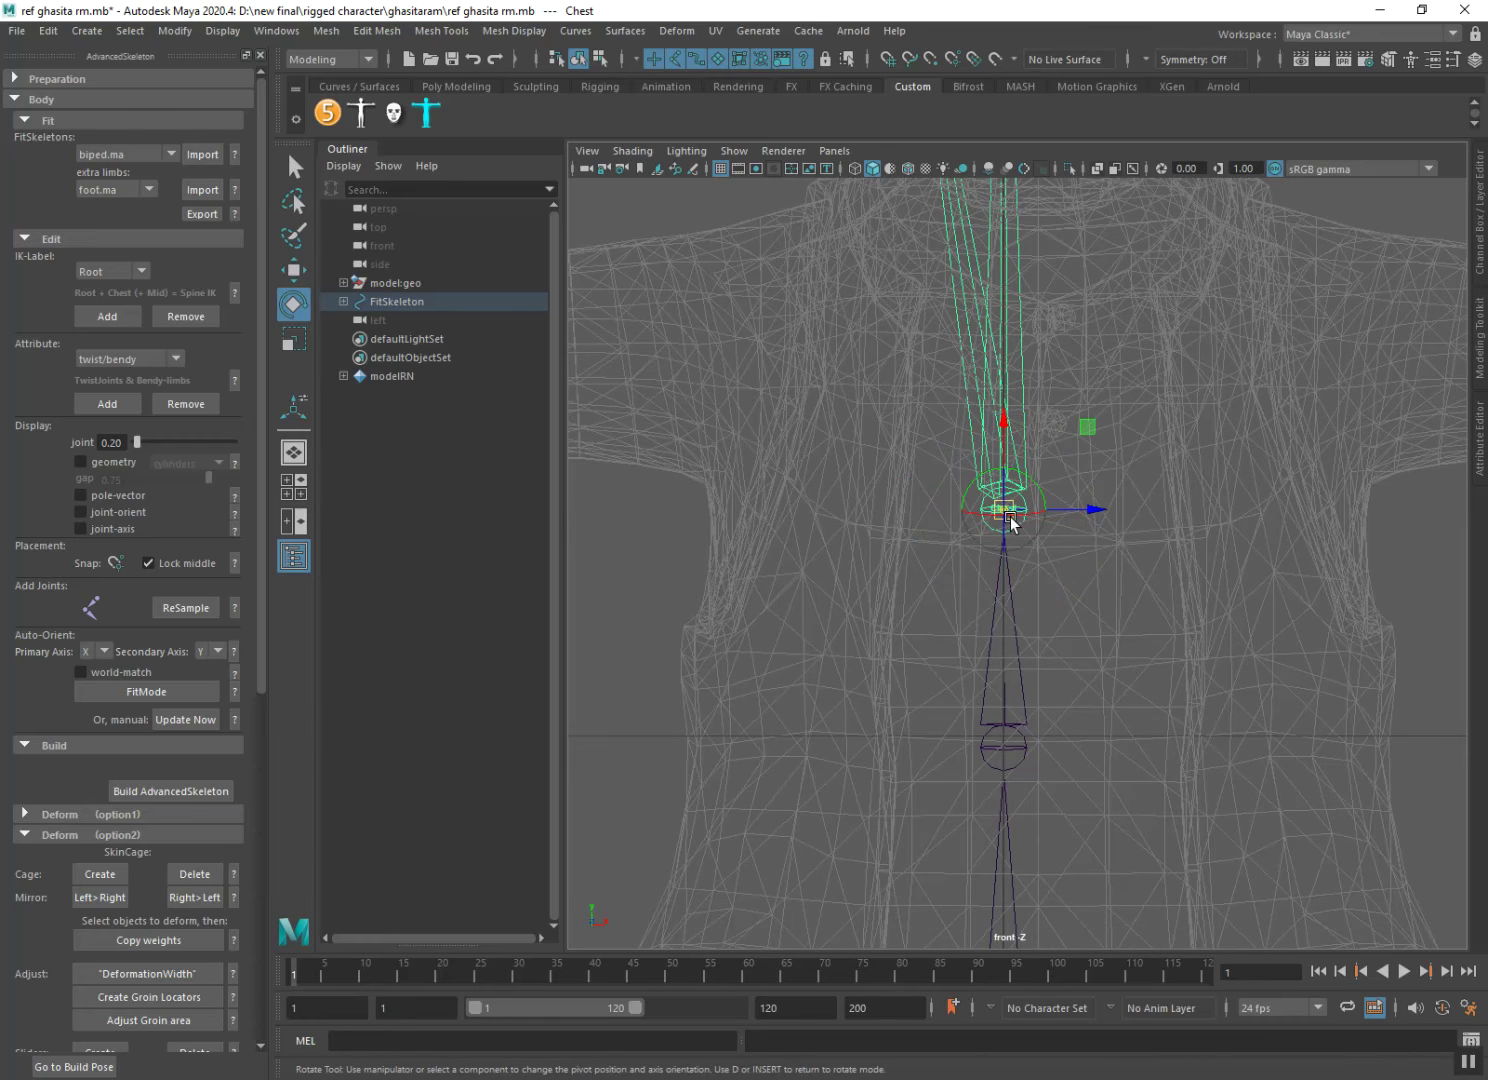
{"action": "key", "text": "w"}
{"action": "left_click_drag", "start_coordinate": [1010, 516], "coordinate": [1005, 362]}
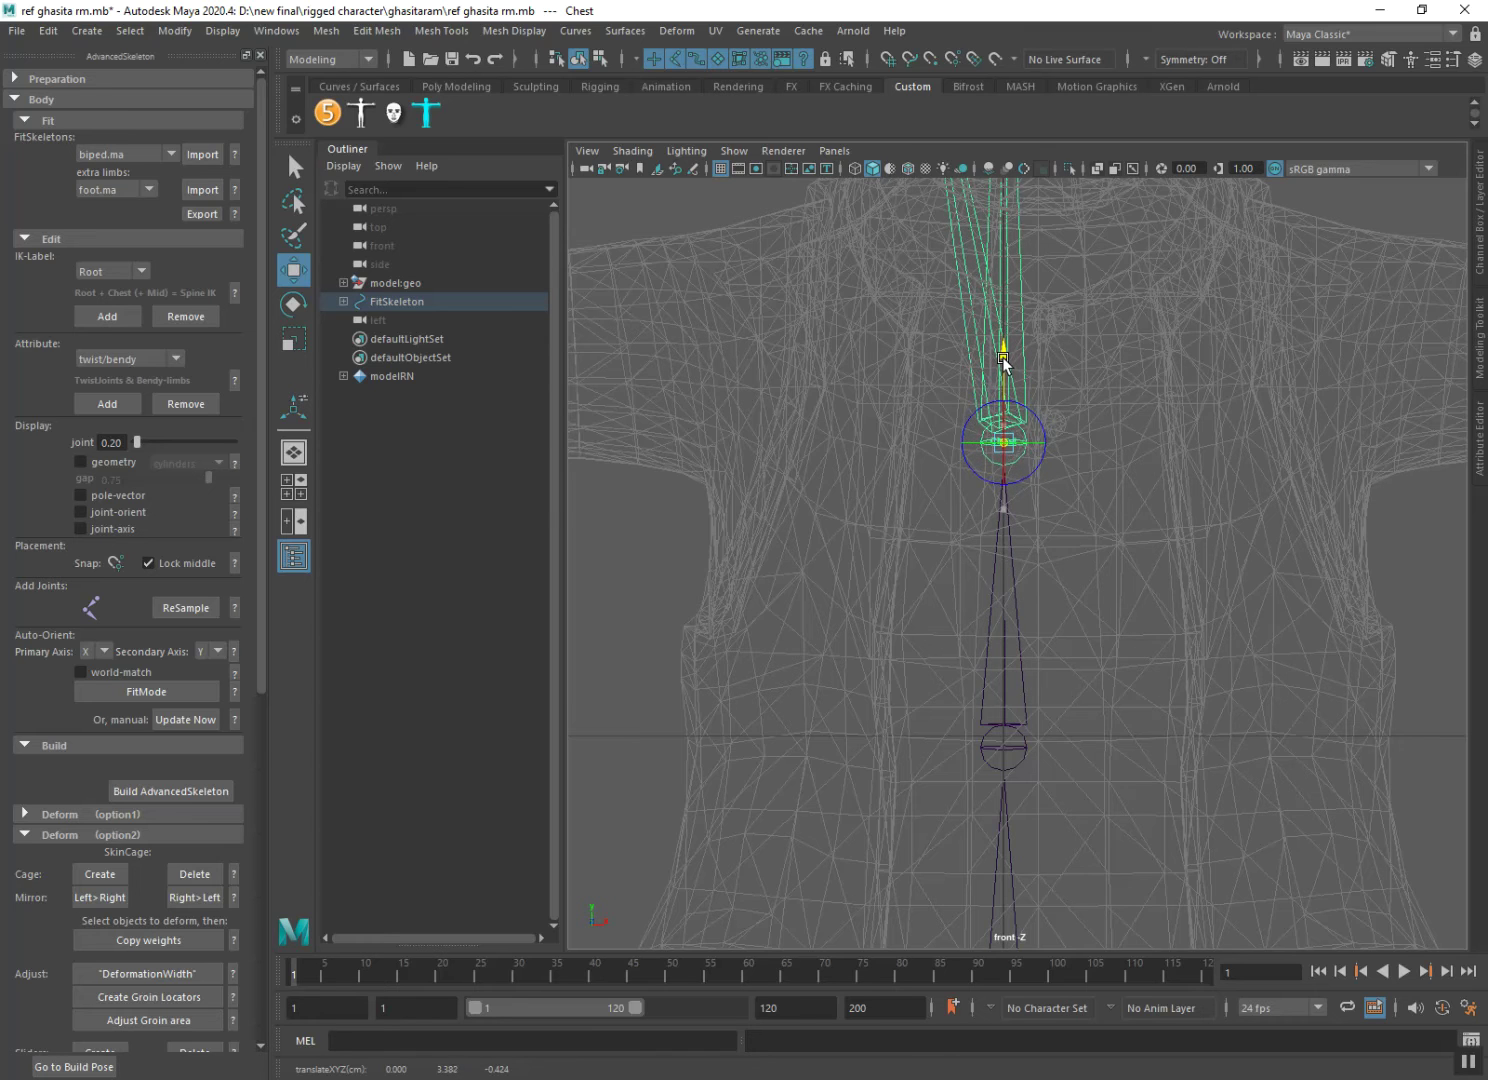
{"action": "middle_click_drag", "start_coordinate": [997, 543], "coordinate": [988, 861], "text": "alt"}
{"action": "mouse_move", "coordinate": [947, 540]}
{"action": "middle_mouse_down", "text": "alt"}
{"action": "mouse_move", "coordinate": [970, 813]}
{"action": "mouse_move", "coordinate": [990, 657]}
{"action": "middle_mouse_up", "text": "alt"}
{"action": "left_click", "coordinate": [946, 362]}
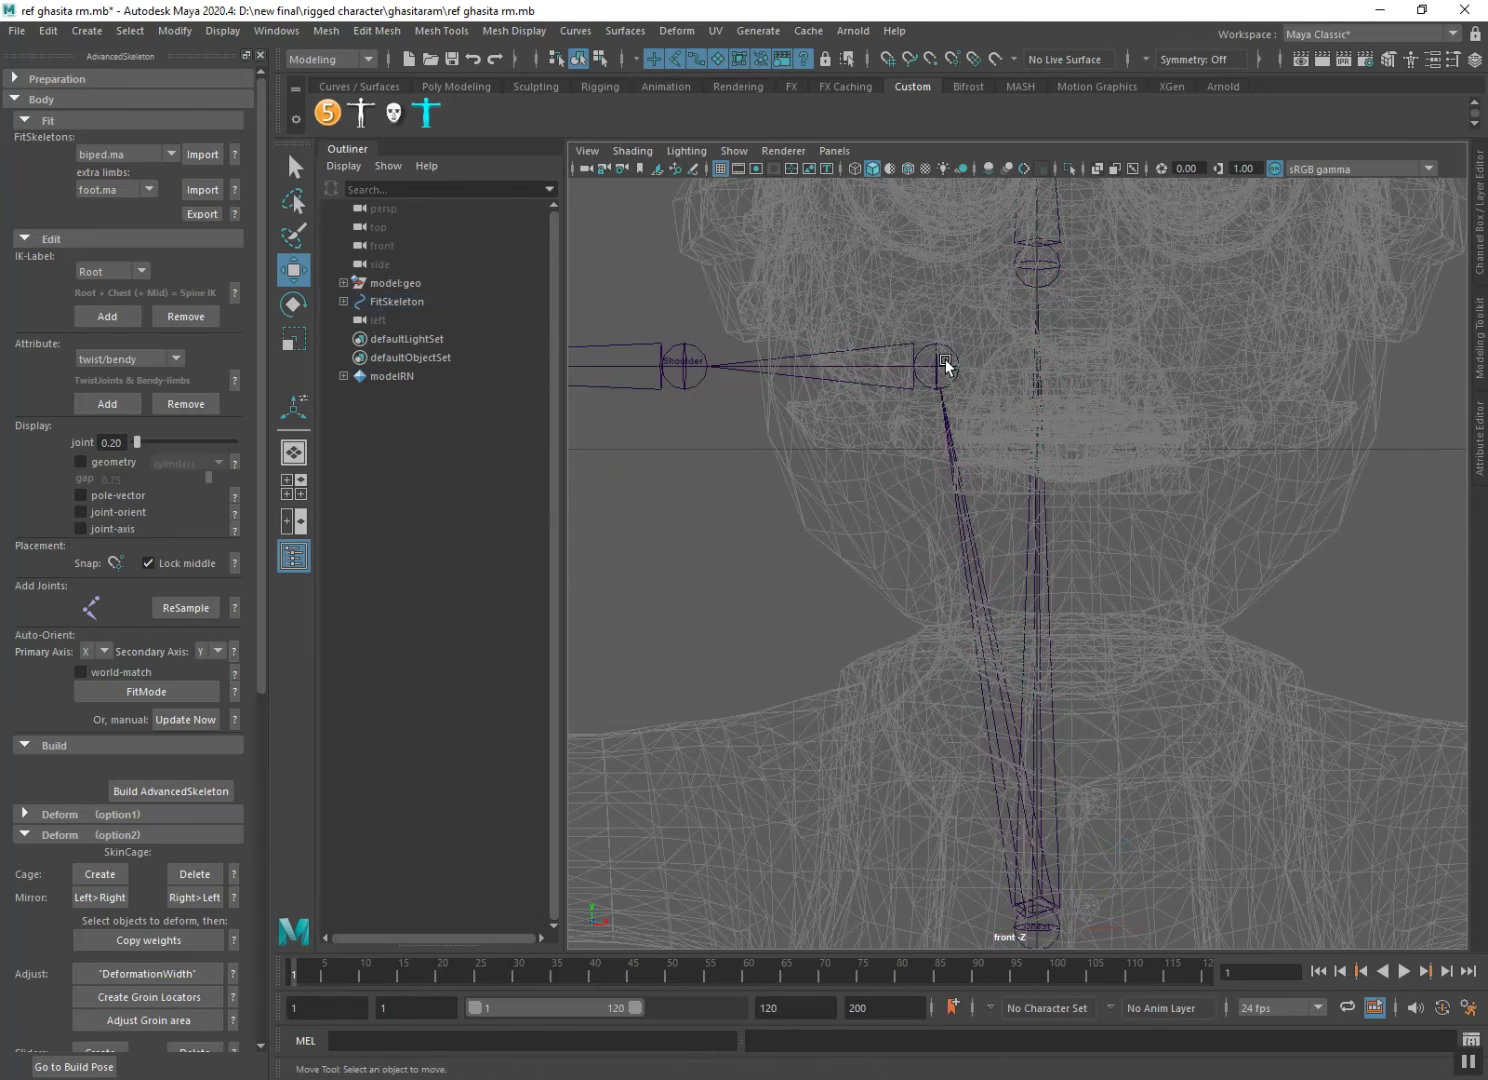
Position the Scapula joint down at shoulder height inside the character's shoulder.
{"action": "left_click", "coordinate": [945, 361]}
{"action": "left_click_drag", "start_coordinate": [932, 327], "coordinate": [880, 773]}
{"action": "left_click_drag", "start_coordinate": [976, 808], "coordinate": [957, 823]}
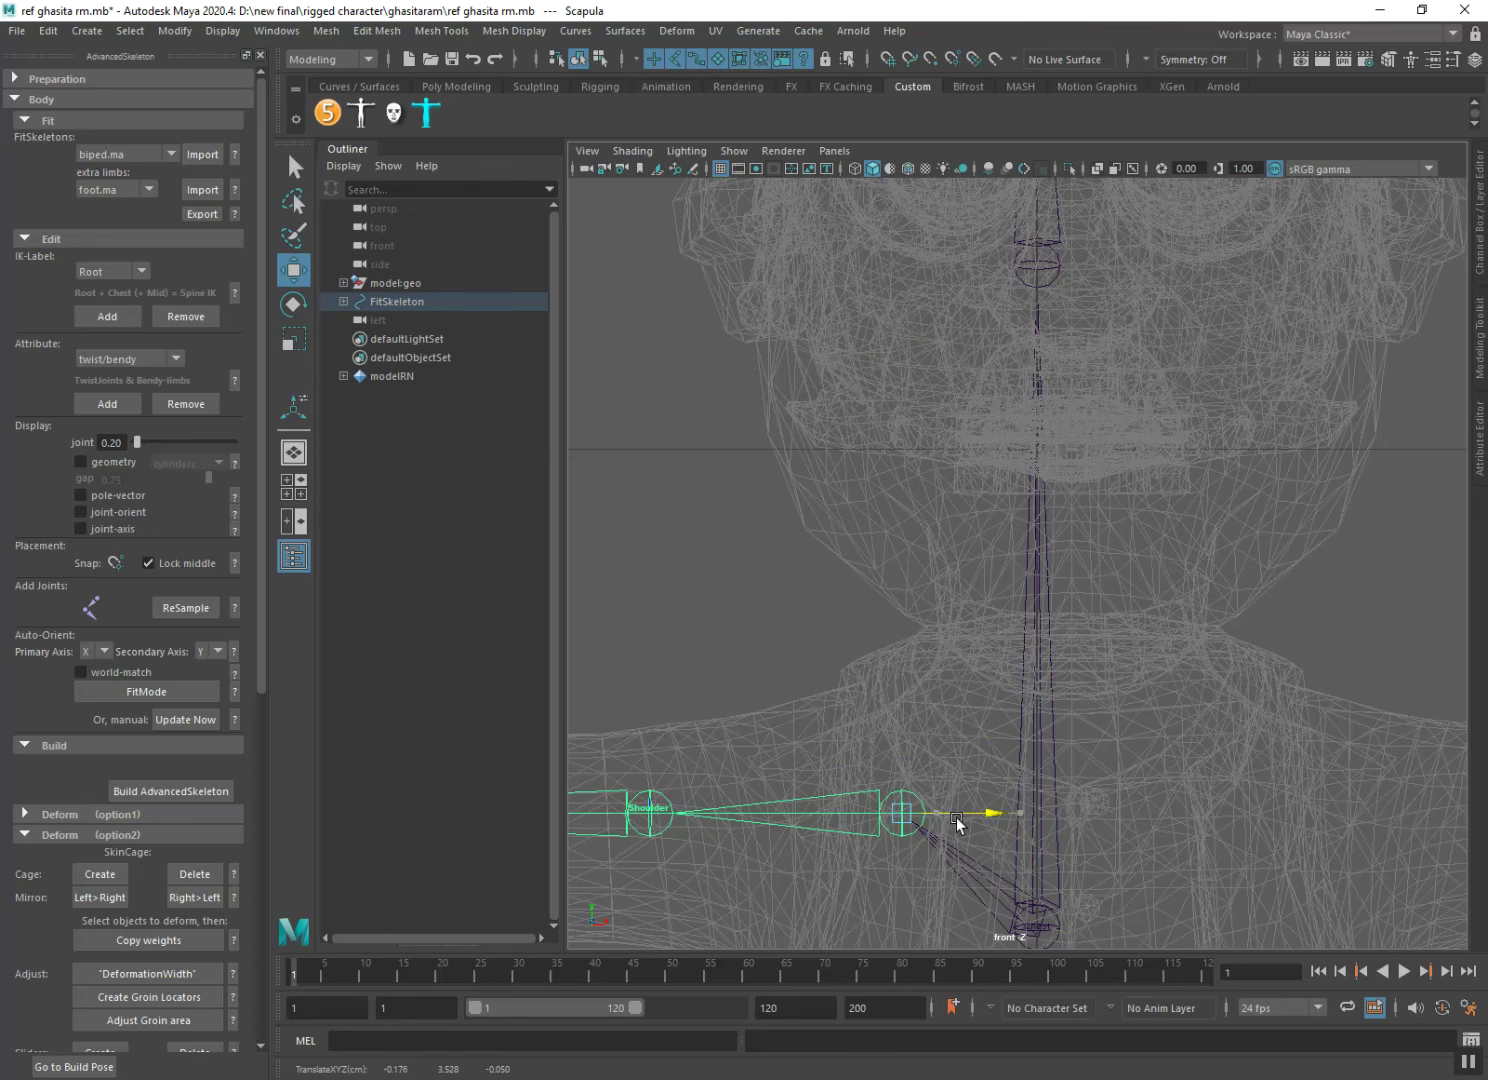
{"action": "middle_click_drag", "start_coordinate": [957, 824], "coordinate": [992, 530], "text": "alt"}
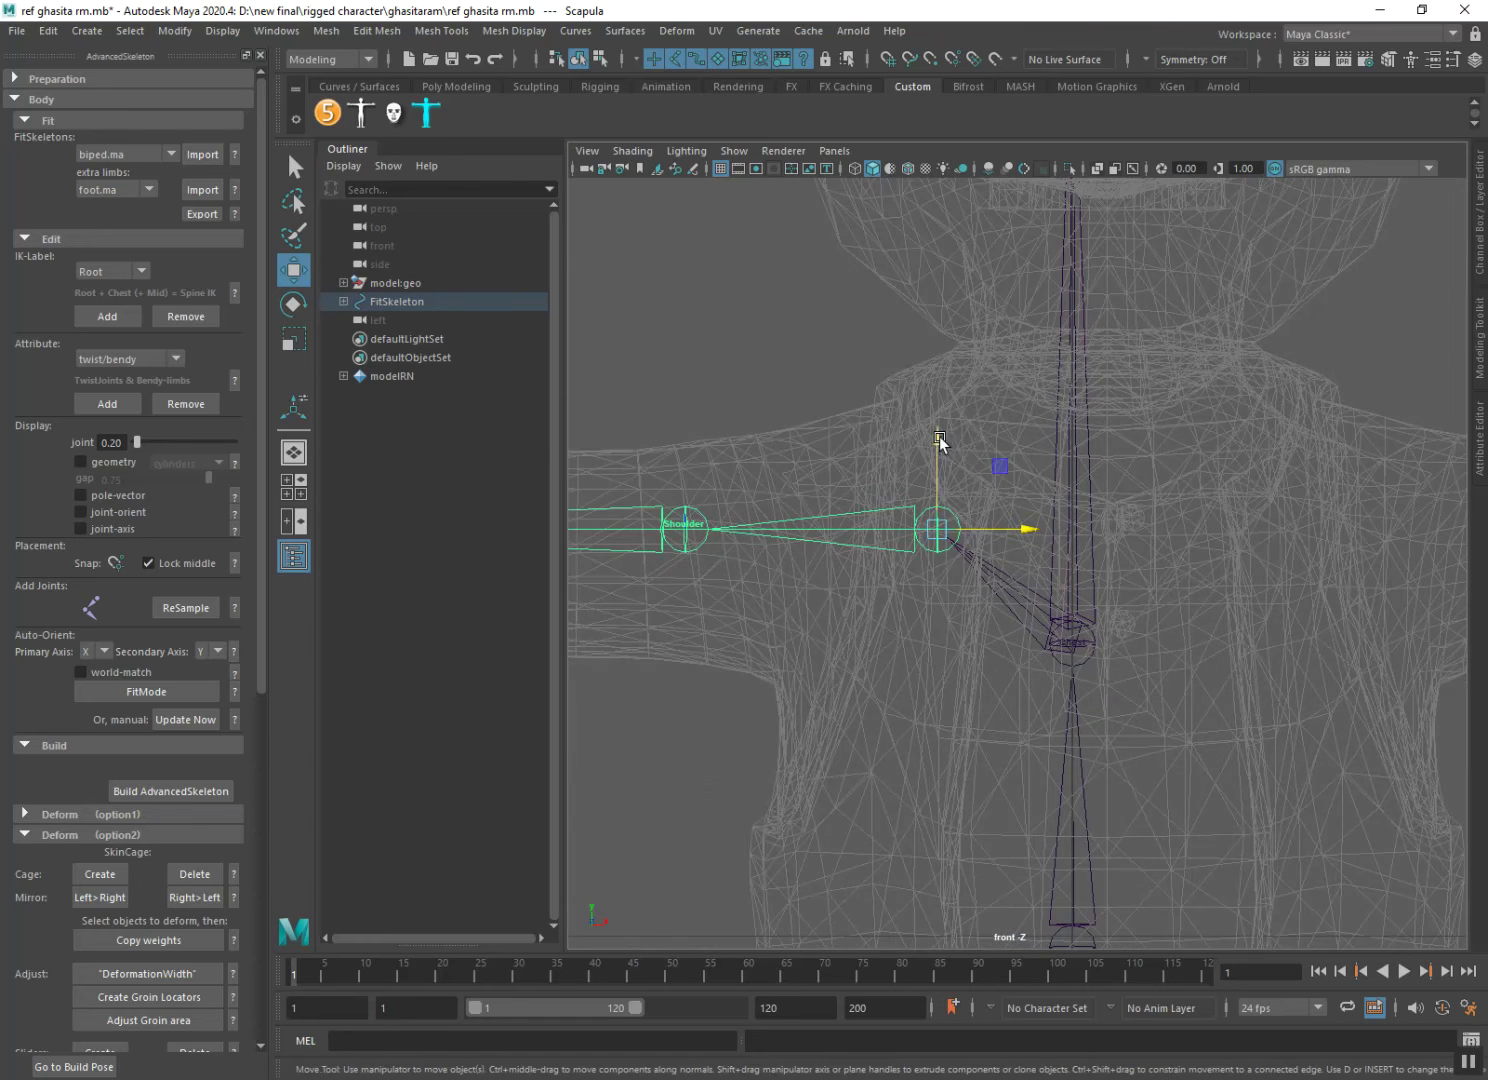
{"action": "left_click_drag", "start_coordinate": [940, 439], "coordinate": [954, 483]}
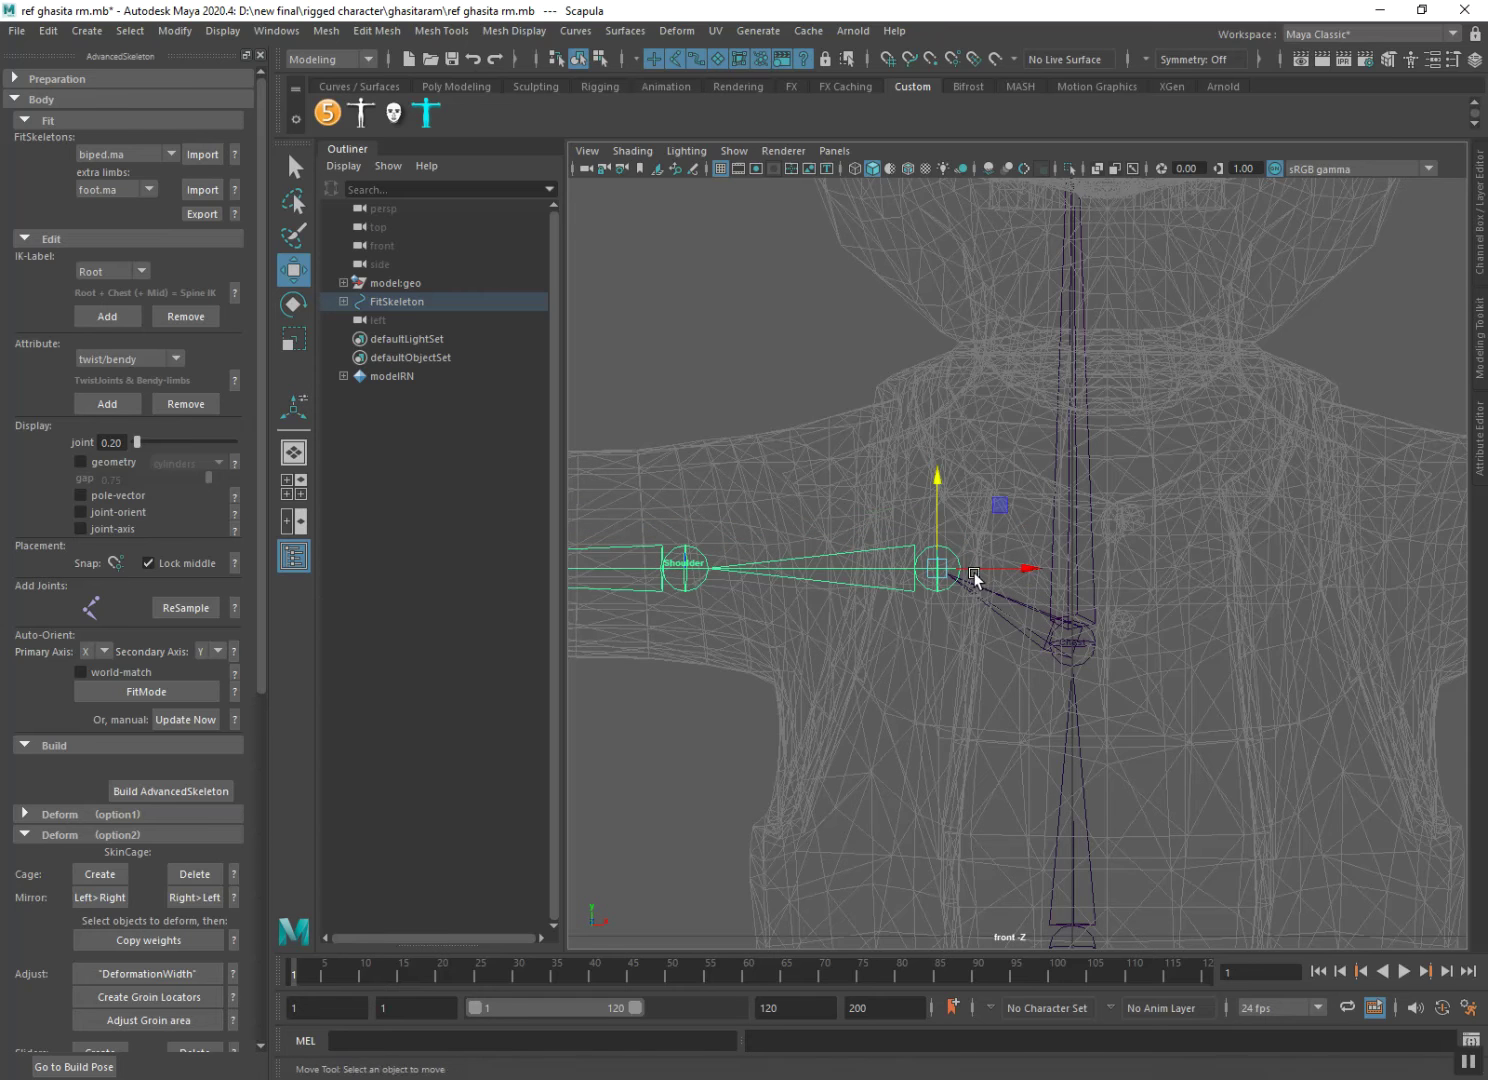
{"action": "left_click_drag", "start_coordinate": [984, 570], "coordinate": [1004, 569]}
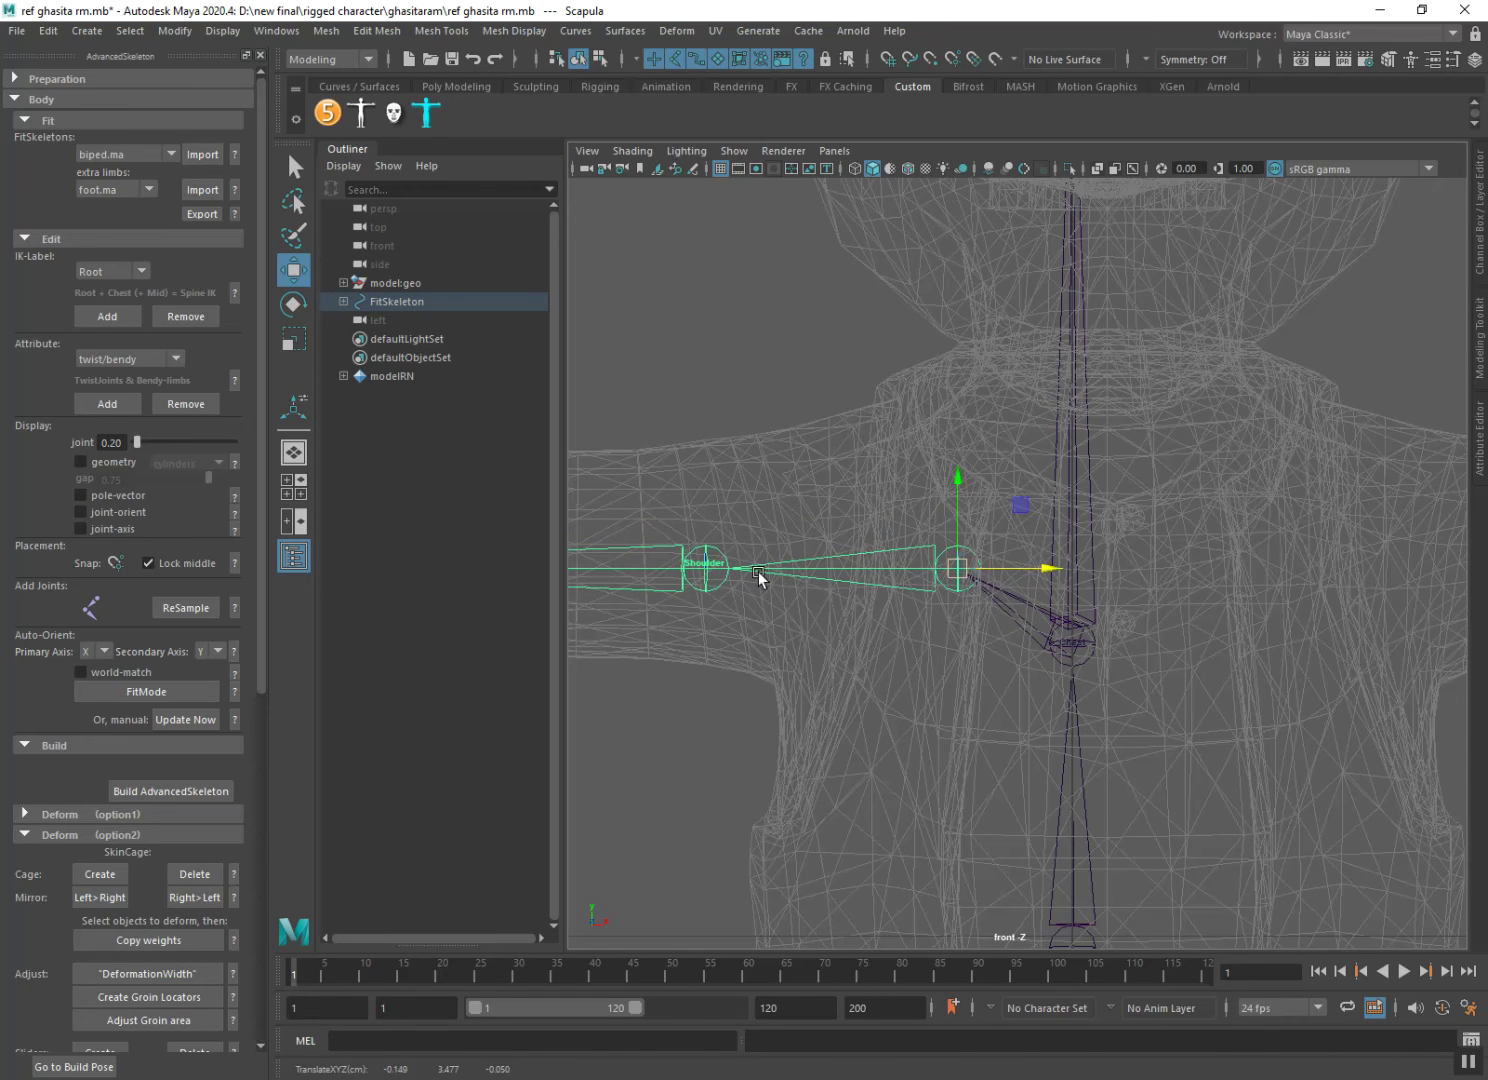
Move the Shoulder joint inward toward the body and lower the Elbow joint into the arm.
{"action": "left_click", "coordinate": [706, 572]}
{"action": "mouse_move", "coordinate": [816, 562]}
{"action": "left_mouse_down"}
{"action": "mouse_move", "coordinate": [849, 561]}
{"action": "mouse_move", "coordinate": [818, 453]}
{"action": "left_mouse_up"}
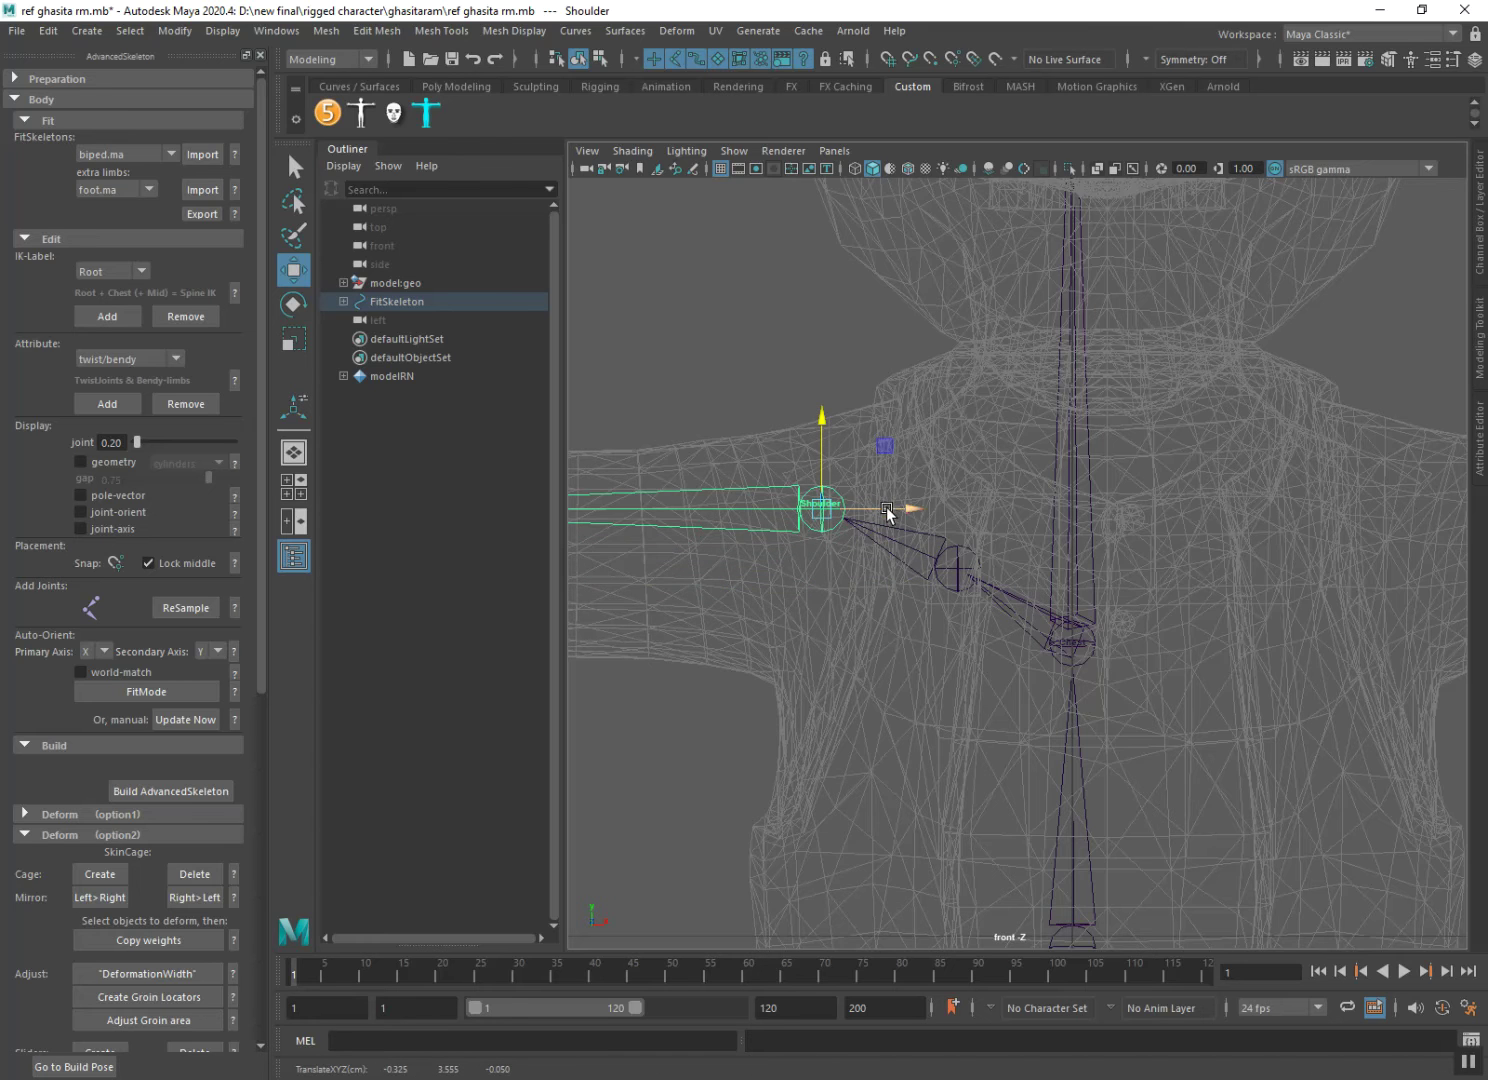
{"action": "middle_click_drag", "start_coordinate": [872, 543], "coordinate": [1112, 591], "text": "alt"}
{"action": "right_click_drag", "start_coordinate": [1113, 591], "coordinate": [1022, 626], "text": "alt"}
{"action": "middle_click_drag", "start_coordinate": [1022, 626], "coordinate": [854, 584], "text": "alt"}
{"action": "left_click", "coordinate": [757, 513]}
{"action": "left_click_drag", "start_coordinate": [757, 456], "coordinate": [757, 493]}
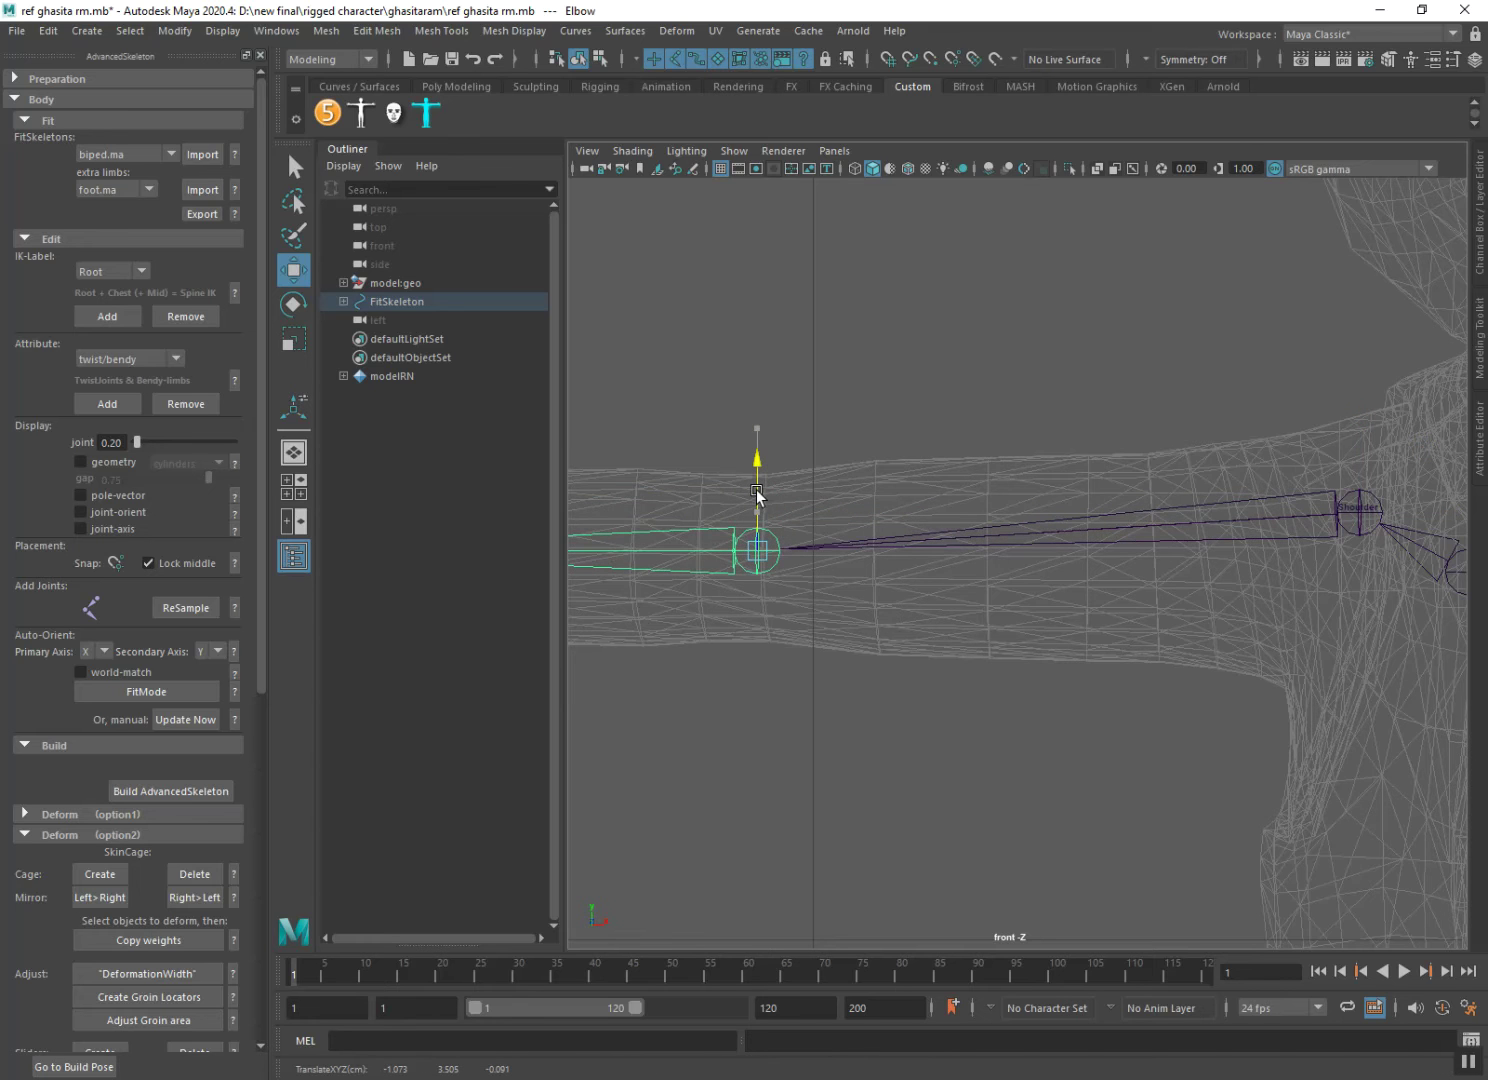
Slide the Wrist joint and hand left along the arm, then save the scene.
{"action": "middle_click_drag", "start_coordinate": [770, 548], "coordinate": [1226, 602], "text": "alt"}
{"action": "middle_click_drag", "start_coordinate": [894, 641], "coordinate": [1104, 654], "text": "alt"}
{"action": "mouse_move", "coordinate": [780, 669]}
{"action": "middle_mouse_down", "text": "alt"}
{"action": "mouse_move", "coordinate": [883, 677]}
{"action": "mouse_move", "coordinate": [933, 586]}
{"action": "middle_mouse_up", "text": "alt"}
{"action": "left_click", "coordinate": [949, 562]}
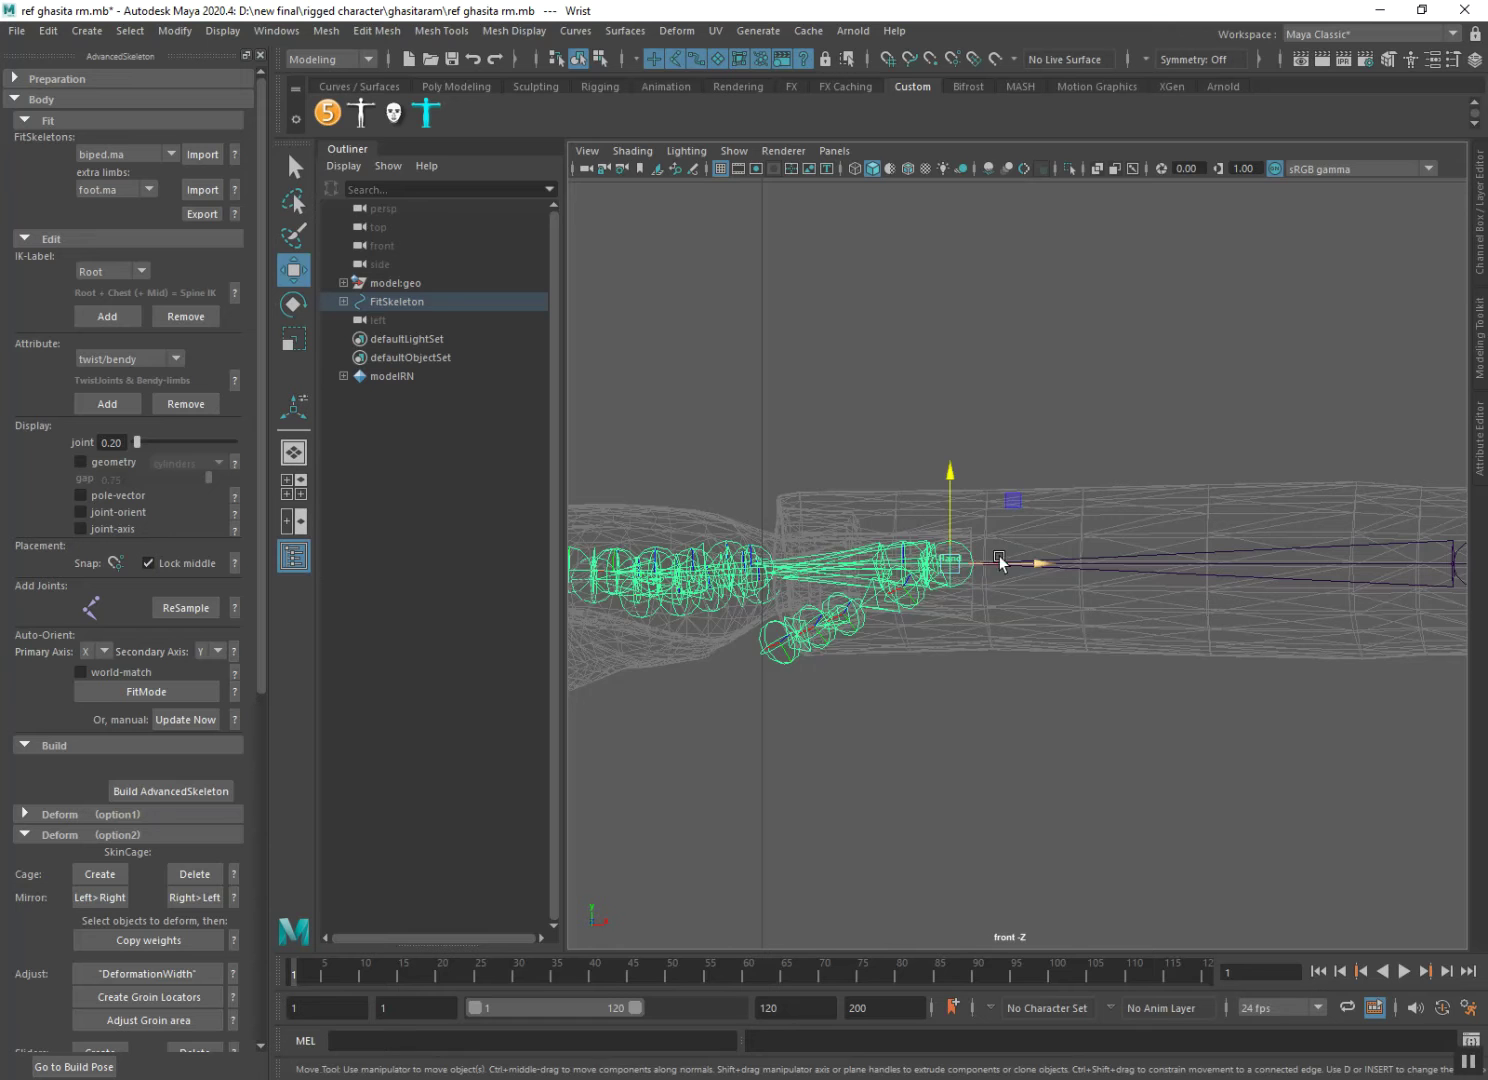
{"action": "left_click_drag", "start_coordinate": [999, 562], "coordinate": [824, 561]}
{"action": "key", "text": "ctrl+s"}
{"action": "key", "text": "space"}
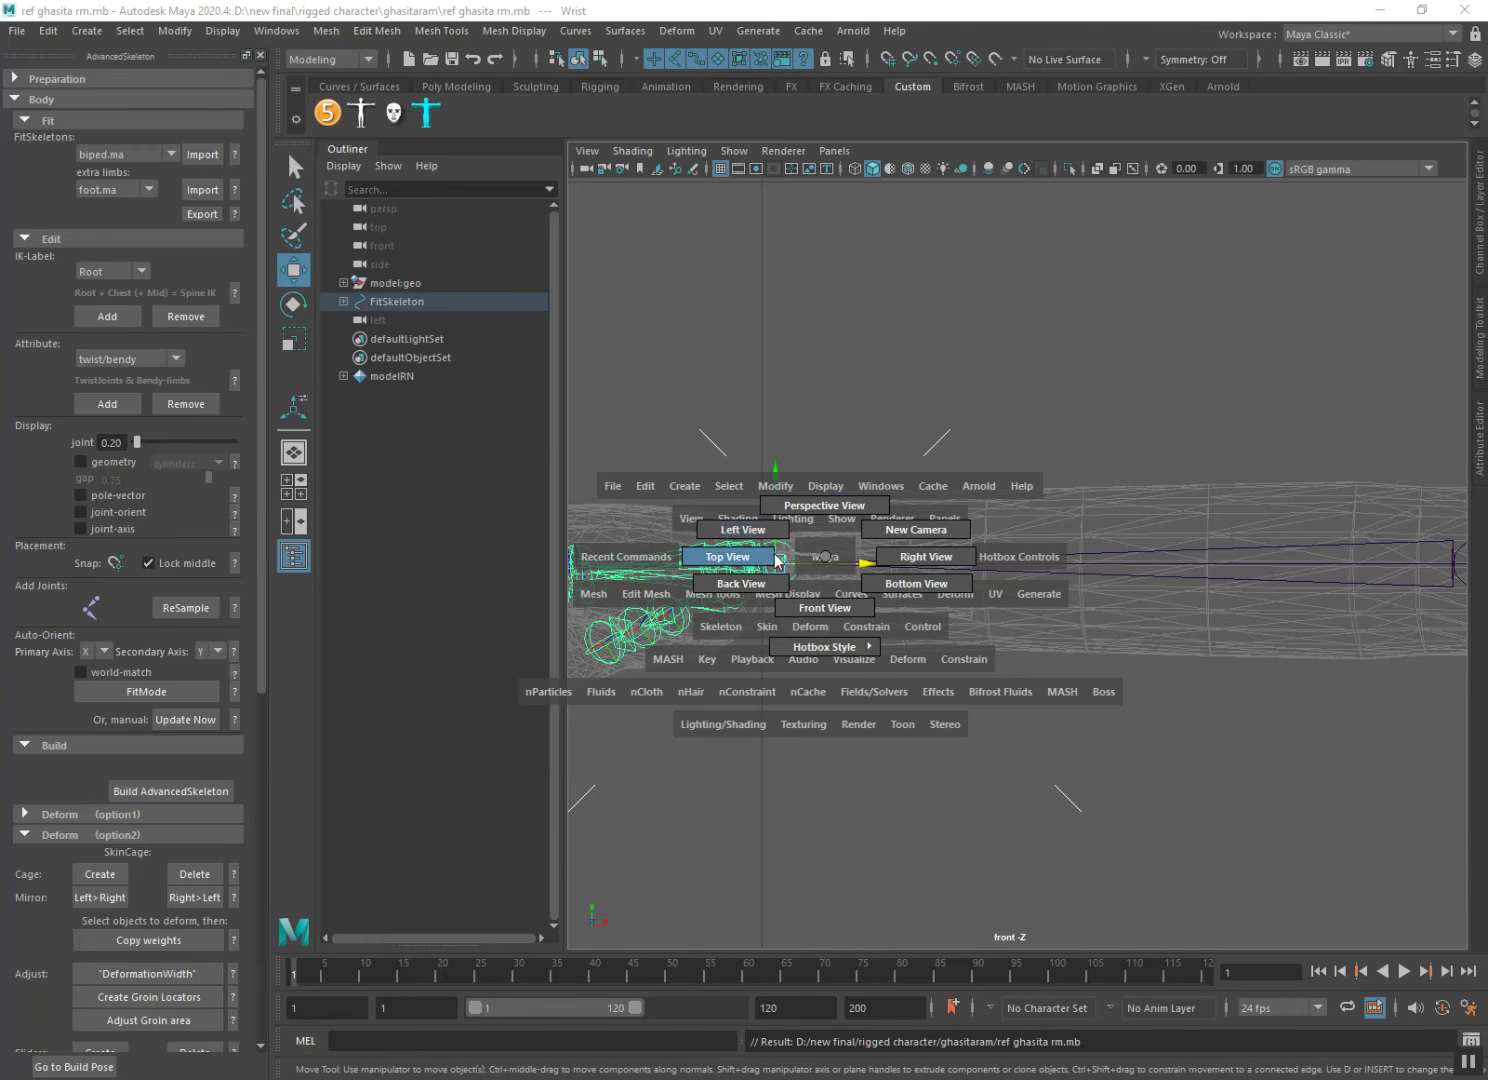
In top view, centre the Scapula joint within the arm.
{"action": "left_click", "coordinate": [778, 561]}
{"action": "scroll", "coordinate": [828, 672], "scroll_direction": "up", "scroll_amount": 3}
{"action": "scroll", "coordinate": [942, 587], "scroll_direction": "up", "scroll_amount": 3}
{"action": "scroll", "coordinate": [883, 629], "scroll_direction": "up", "scroll_amount": 3}
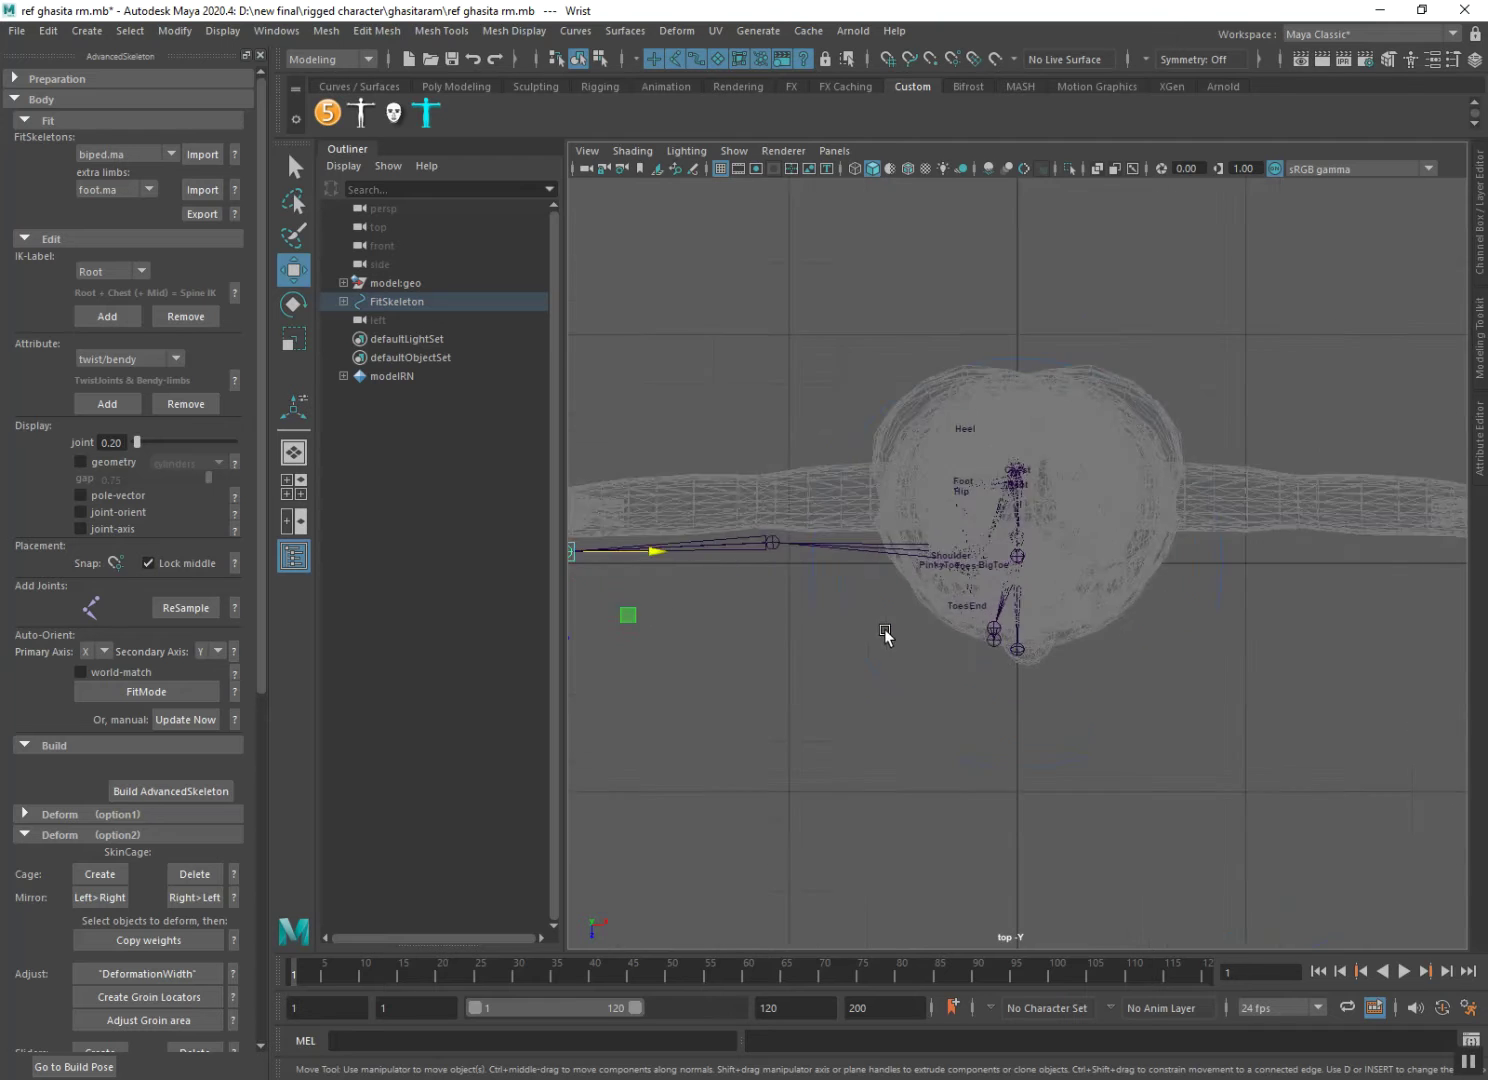
{"action": "scroll", "coordinate": [999, 640], "scroll_direction": "up", "scroll_amount": 2}
{"action": "scroll", "coordinate": [1108, 654], "scroll_direction": "up", "scroll_amount": 2}
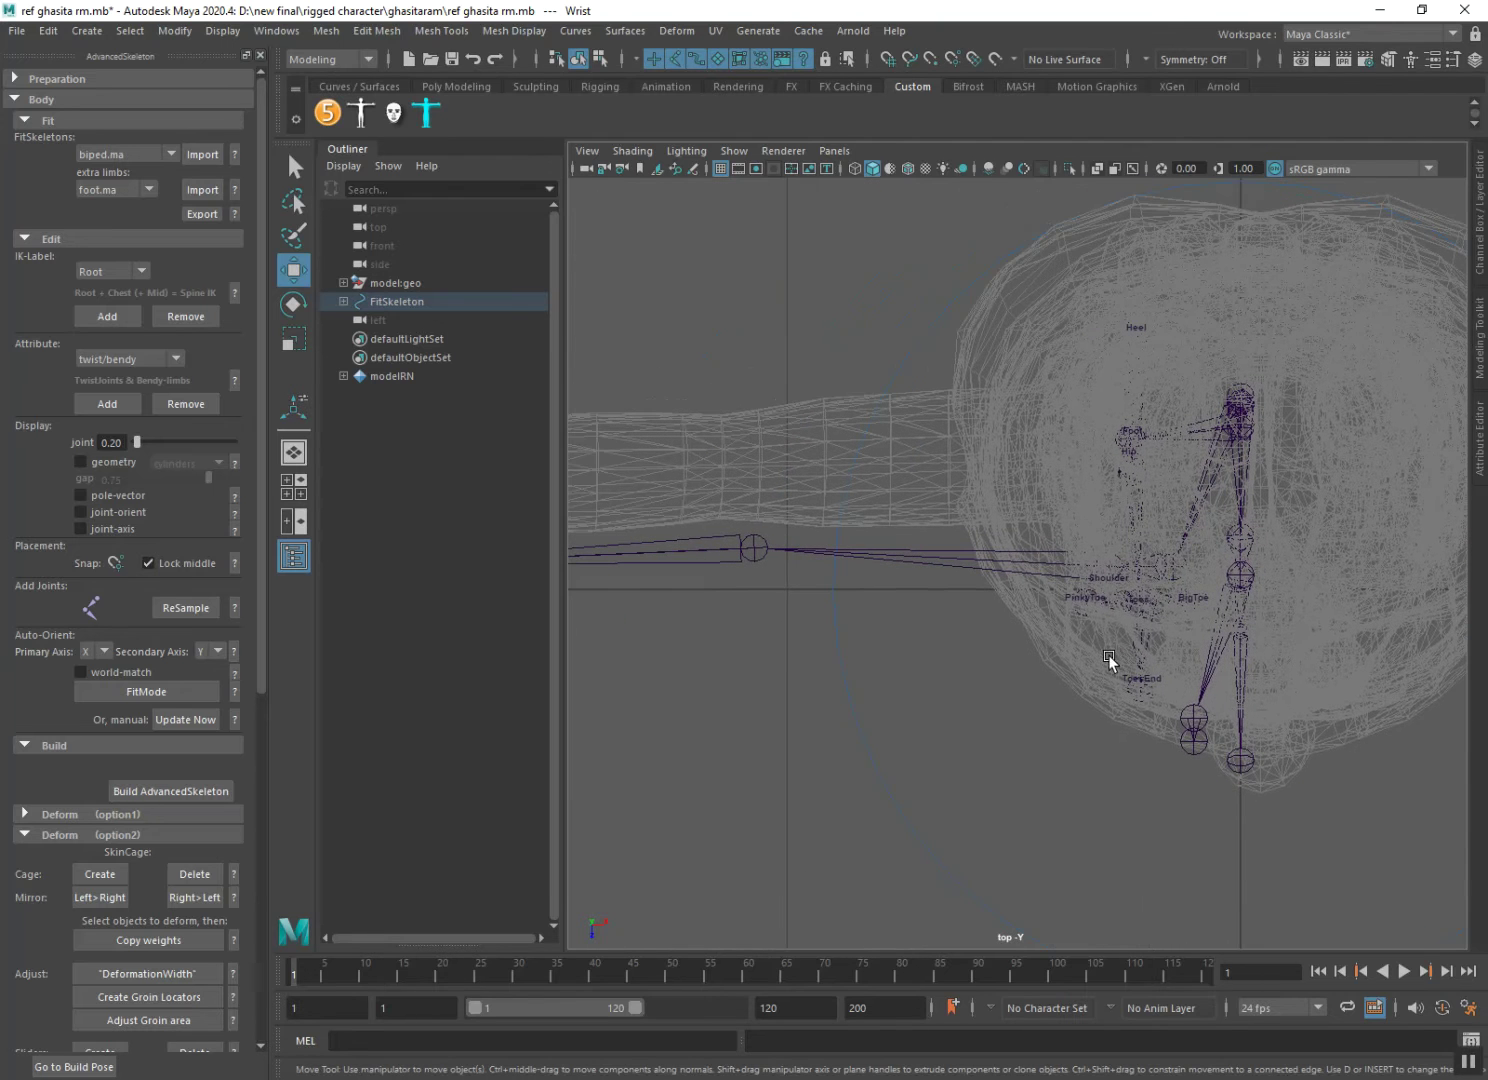
{"action": "left_click", "coordinate": [1148, 566]}
{"action": "left_click_drag", "start_coordinate": [1168, 584], "coordinate": [1160, 537]}
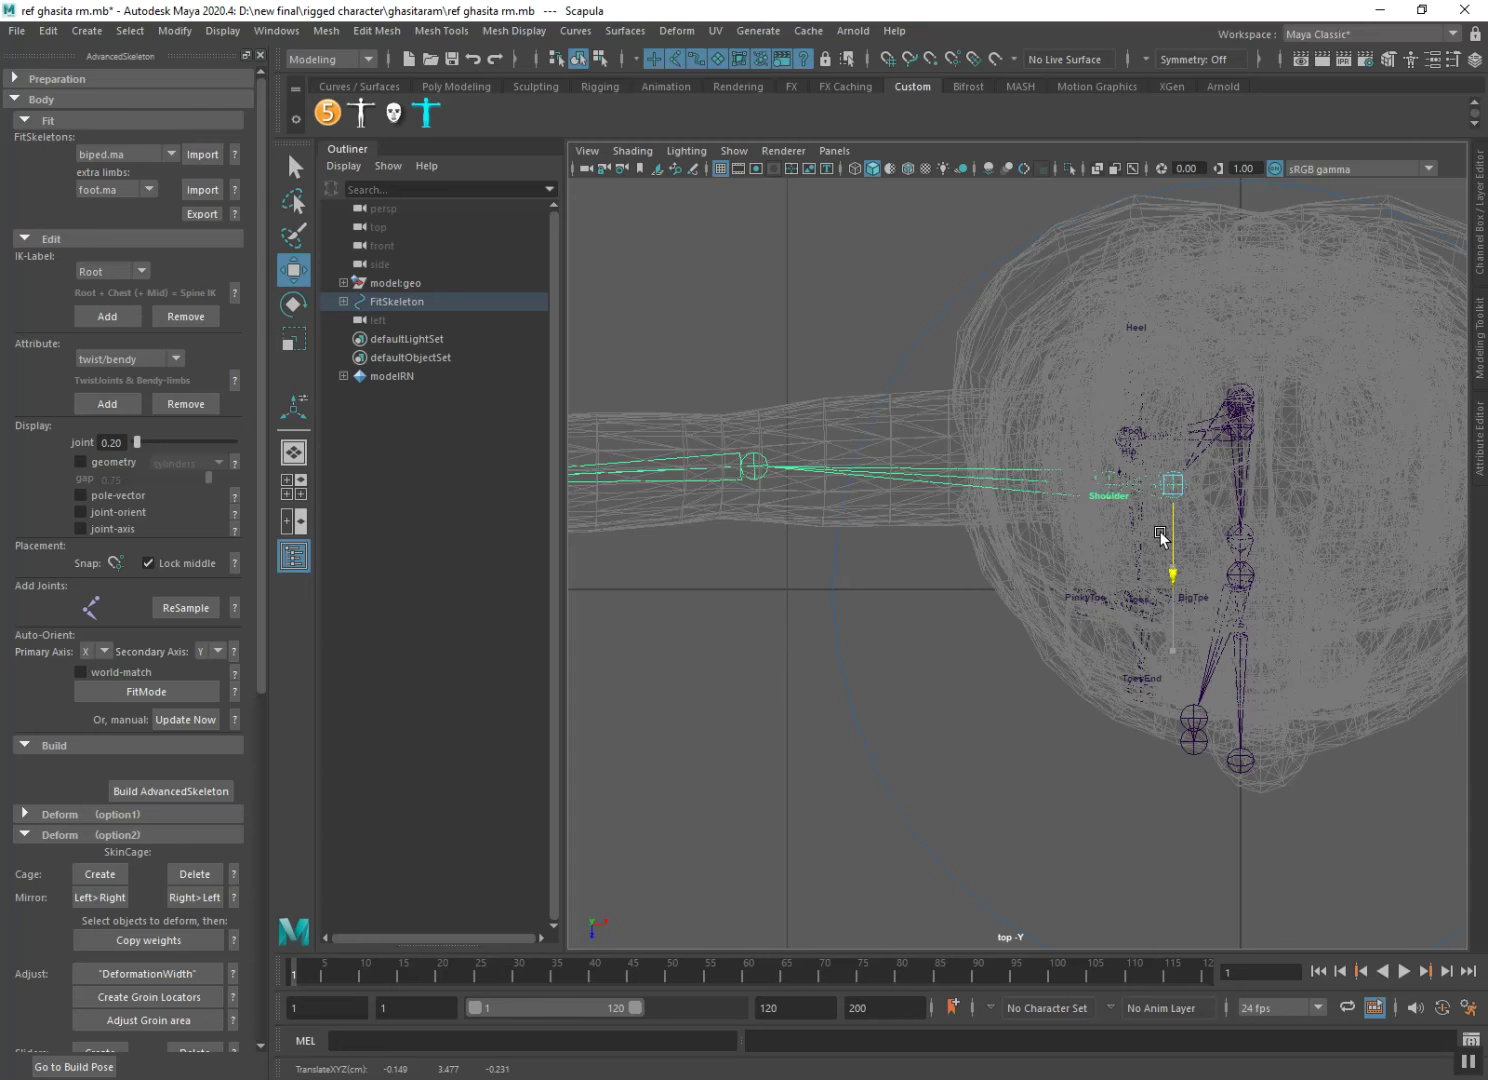
Adjust the Wrist joint and fit ThumbFinger1, ThumbFinger2 and the ThumbFinger4 tip into the thumb.
{"action": "middle_click_drag", "start_coordinate": [1161, 537], "coordinate": [1395, 547], "text": "alt"}
{"action": "middle_click_drag", "start_coordinate": [900, 541], "coordinate": [1296, 538], "text": "alt"}
{"action": "scroll", "coordinate": [1016, 544], "scroll_direction": "down", "scroll_amount": 2}
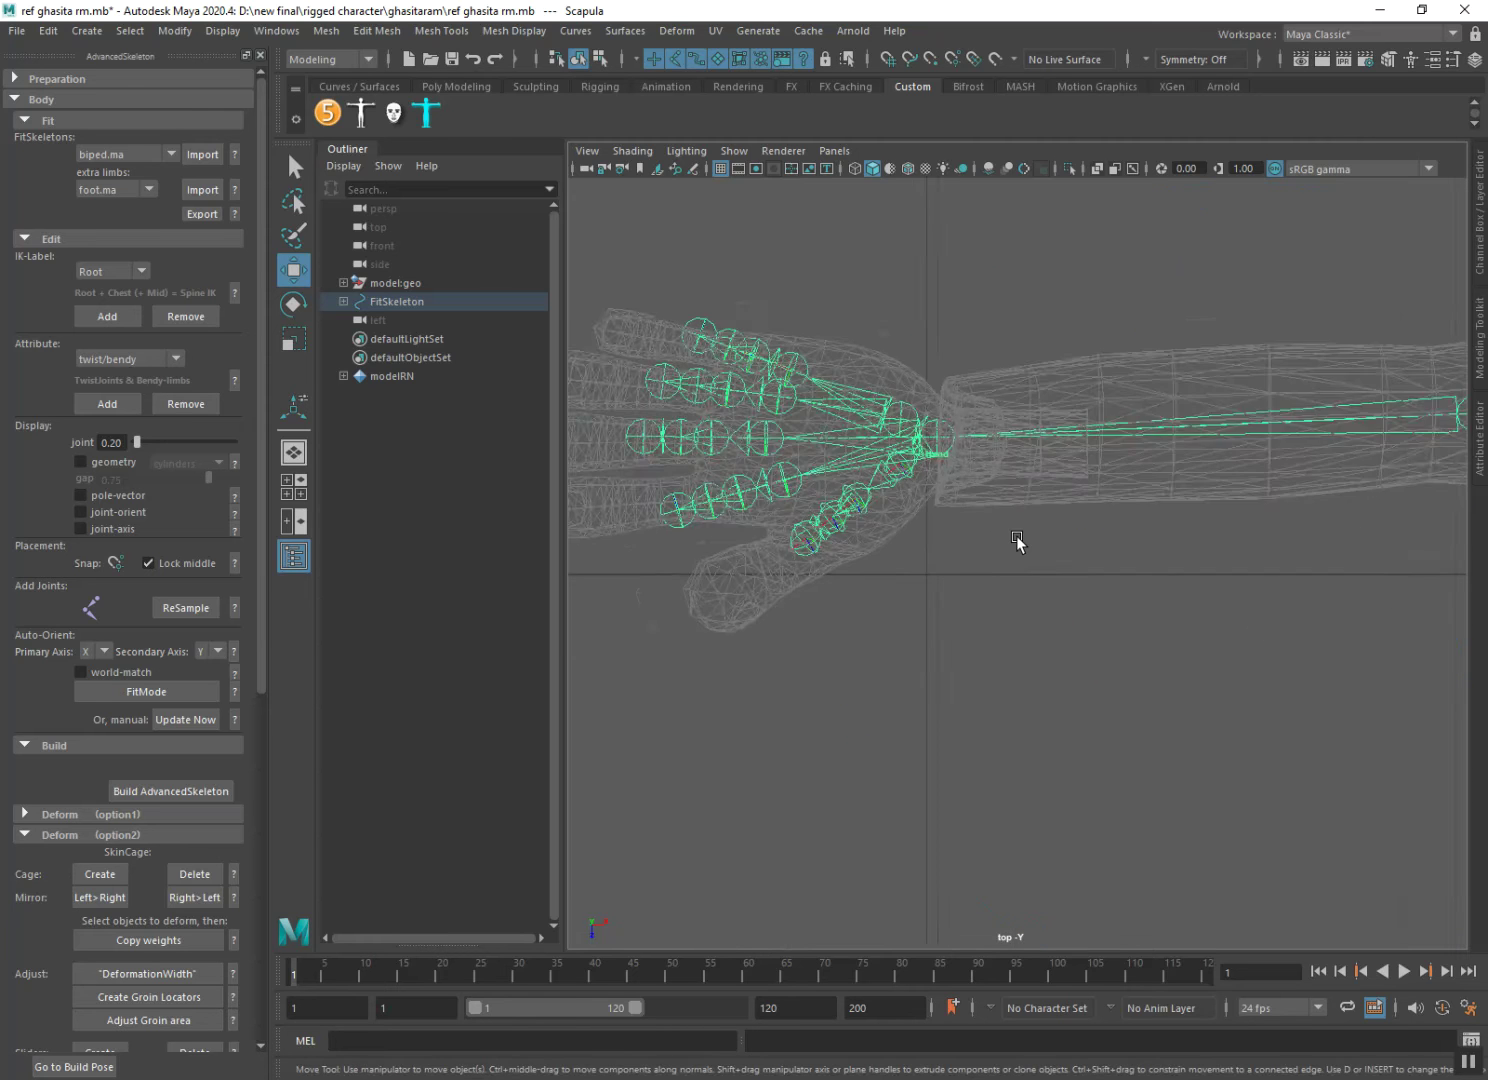
{"action": "scroll", "coordinate": [1068, 450], "scroll_direction": "up", "scroll_amount": 2}
{"action": "left_click", "coordinate": [1021, 419]}
{"action": "mouse_move", "coordinate": [1019, 421]}
{"action": "left_mouse_down"}
{"action": "mouse_move", "coordinate": [907, 541]}
{"action": "mouse_move", "coordinate": [883, 538]}
{"action": "mouse_move", "coordinate": [738, 622]}
{"action": "left_mouse_up"}
{"action": "left_click", "coordinate": [976, 458]}
{"action": "left_click", "coordinate": [840, 576]}
{"action": "left_click", "coordinate": [758, 616]}
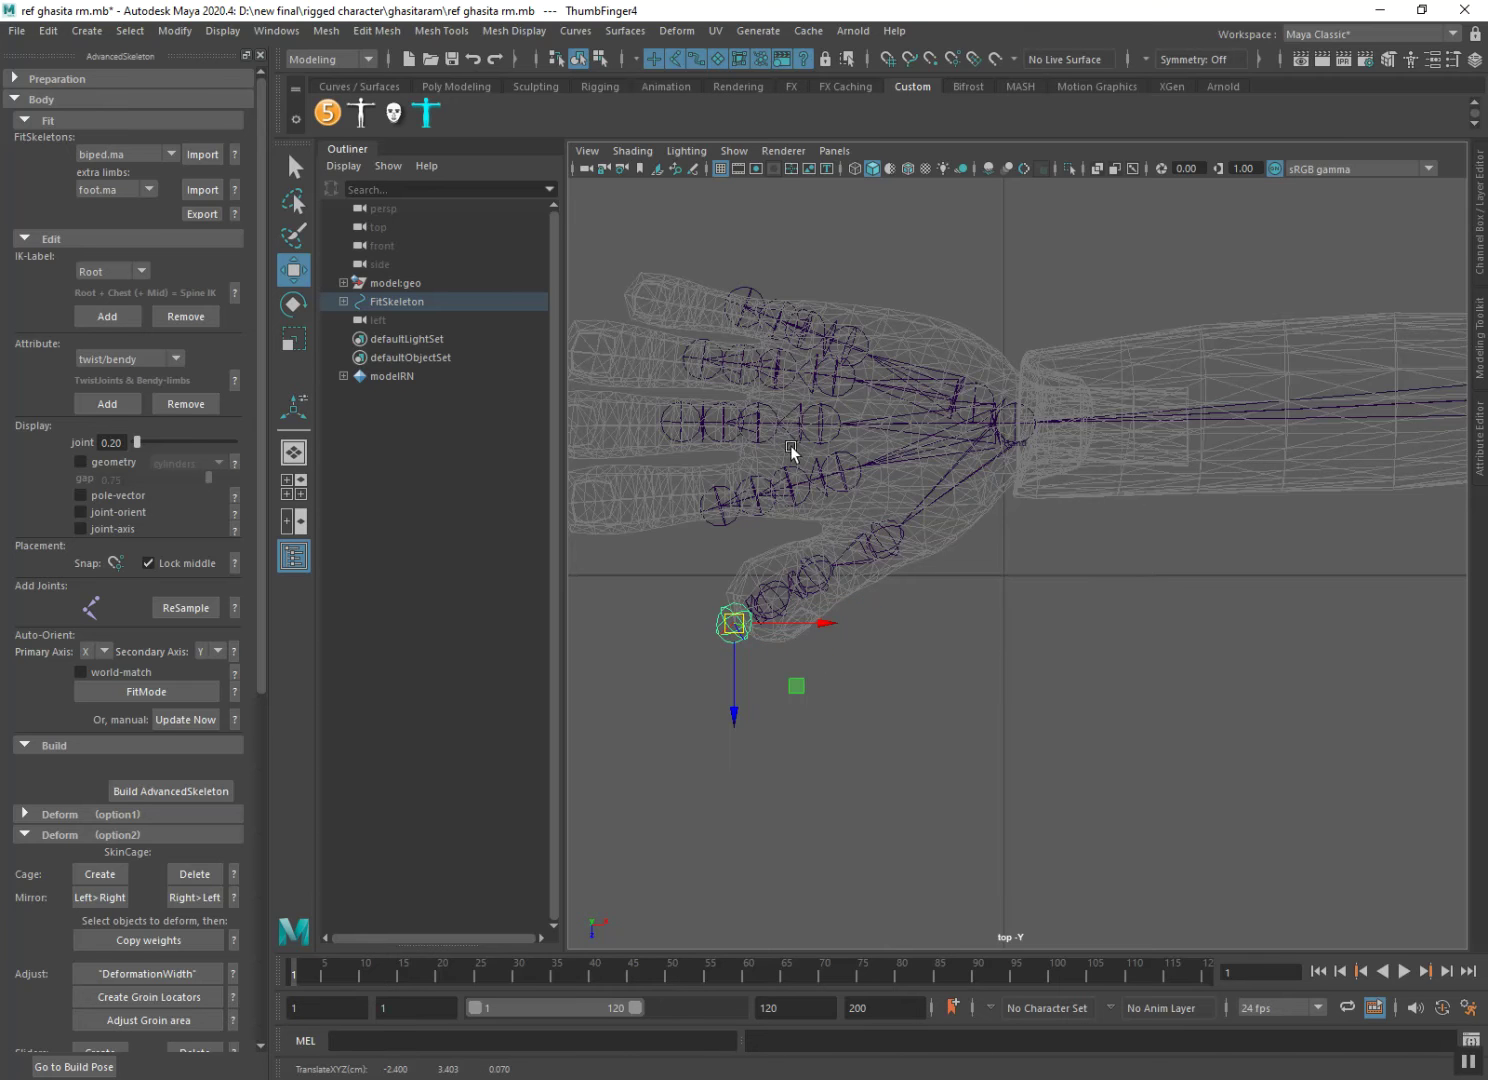
Fit IndexFinger1 through the IndexFinger4 tip inside the index finger.
{"action": "left_click", "coordinate": [851, 471]}
{"action": "middle_click_drag", "start_coordinate": [887, 498], "coordinate": [1067, 477], "text": "alt"}
{"action": "left_click_drag", "start_coordinate": [1055, 461], "coordinate": [952, 476]}
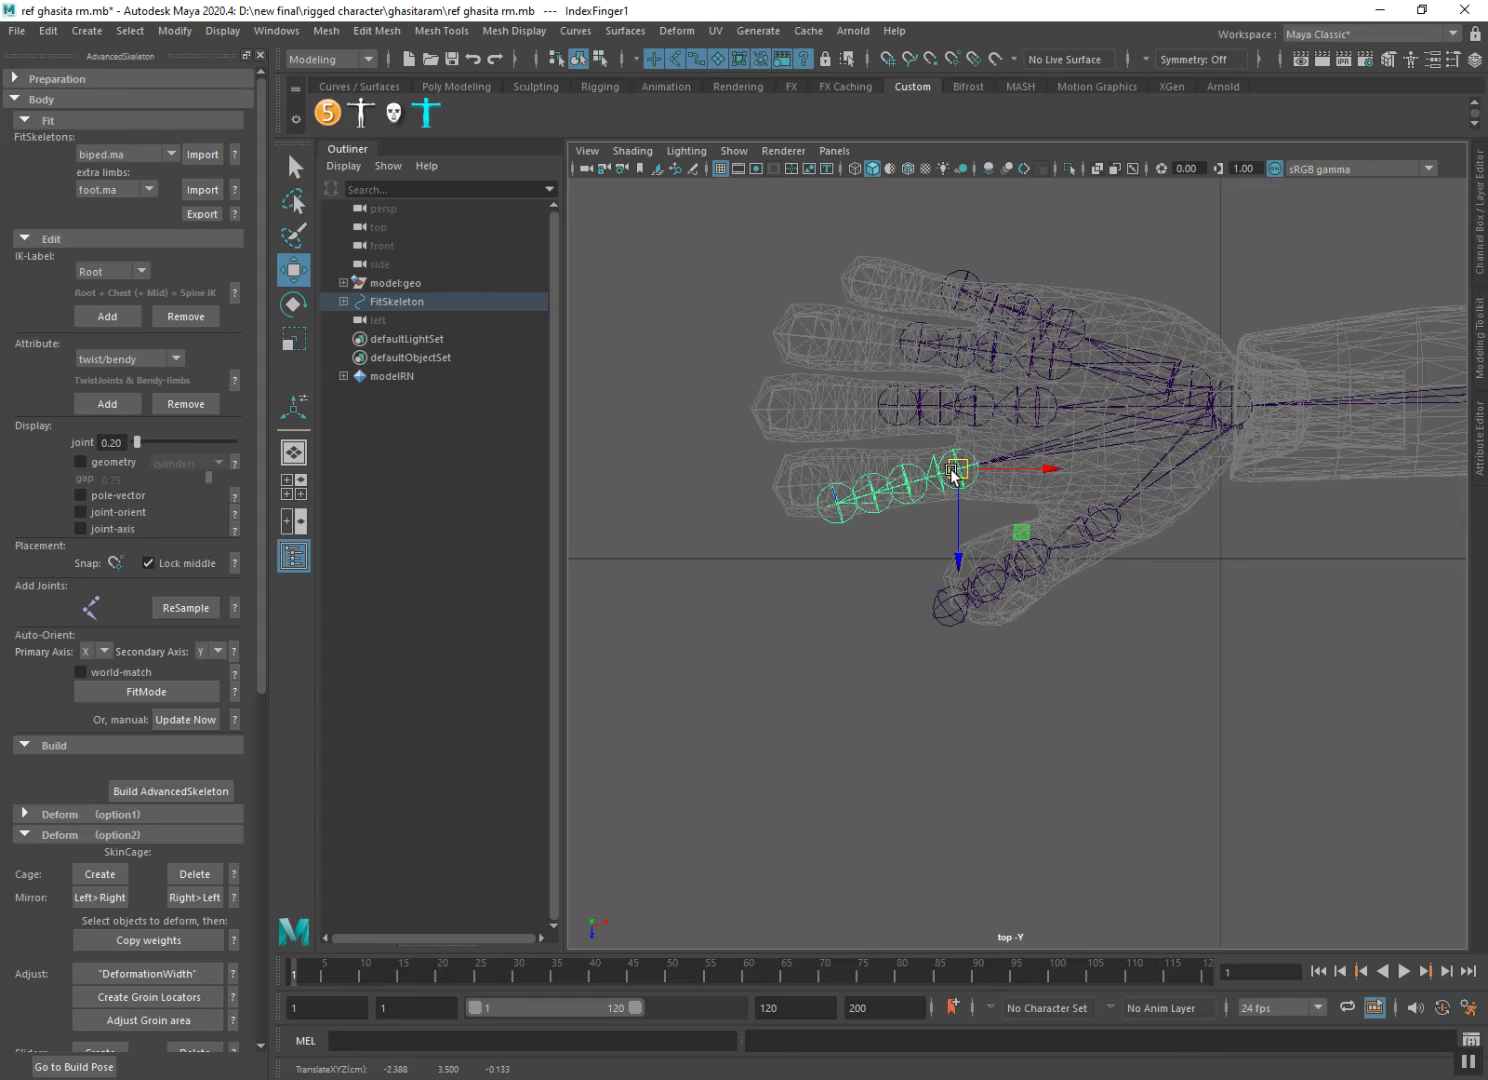
{"action": "left_click", "coordinate": [904, 485]}
{"action": "left_click_drag", "start_coordinate": [900, 483], "coordinate": [886, 480]}
{"action": "left_click", "coordinate": [852, 489]}
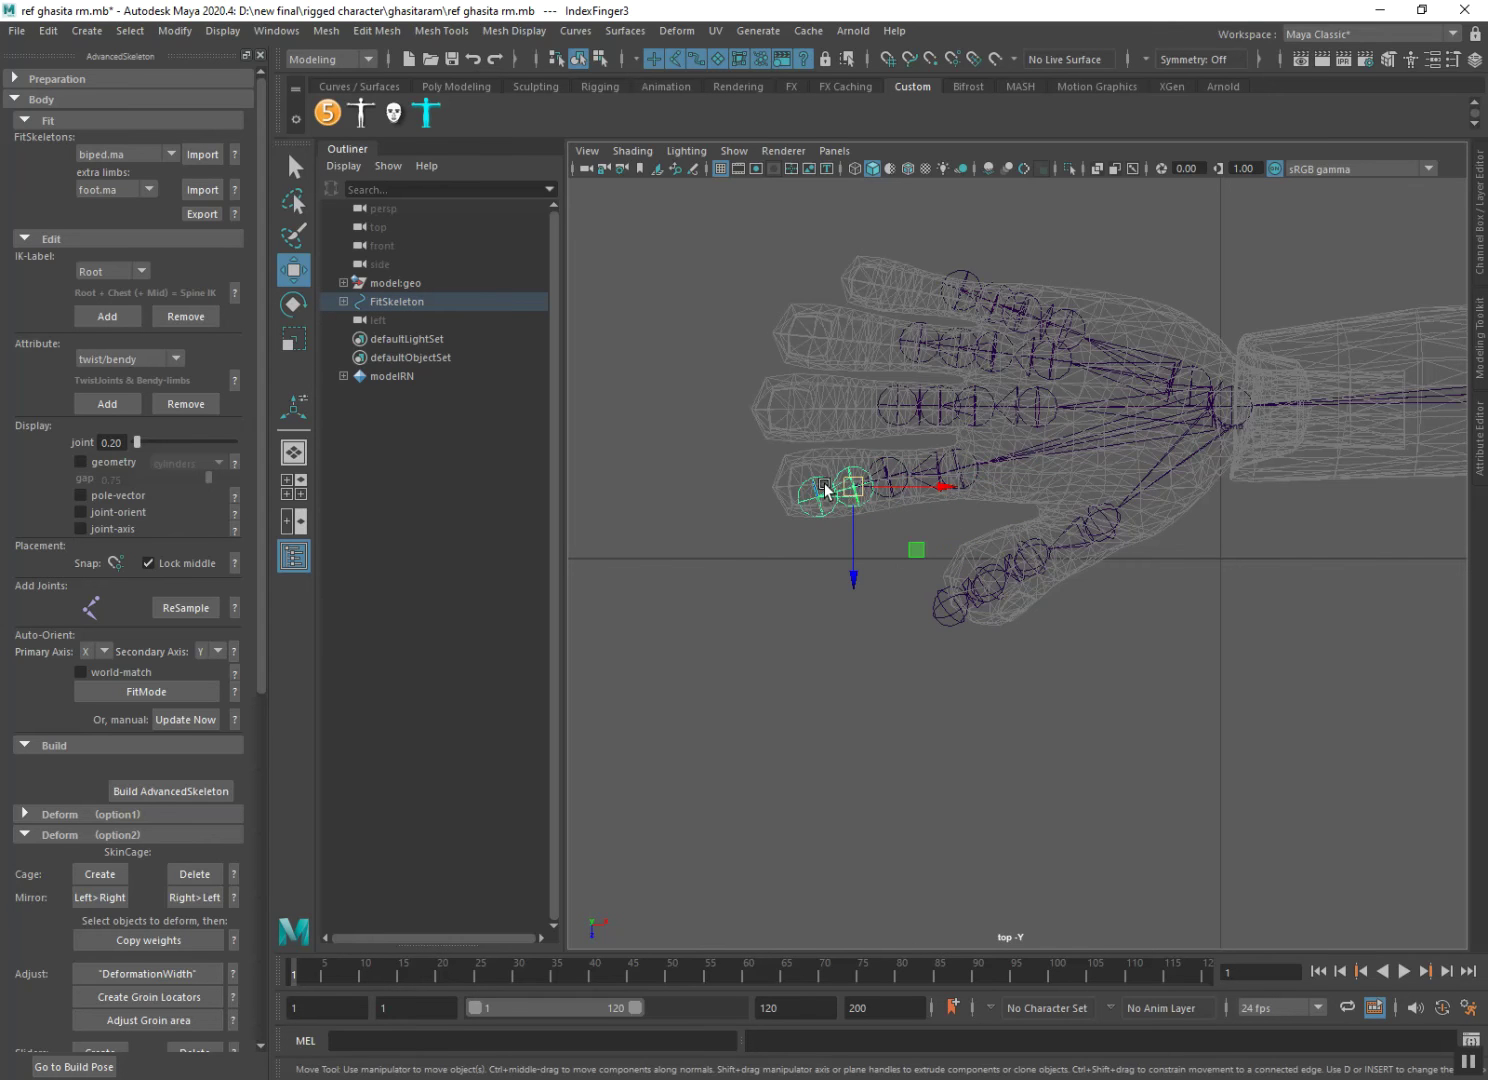
{"action": "middle_click_drag", "start_coordinate": [820, 487], "coordinate": [766, 482]}
{"action": "left_click", "coordinate": [790, 491]}
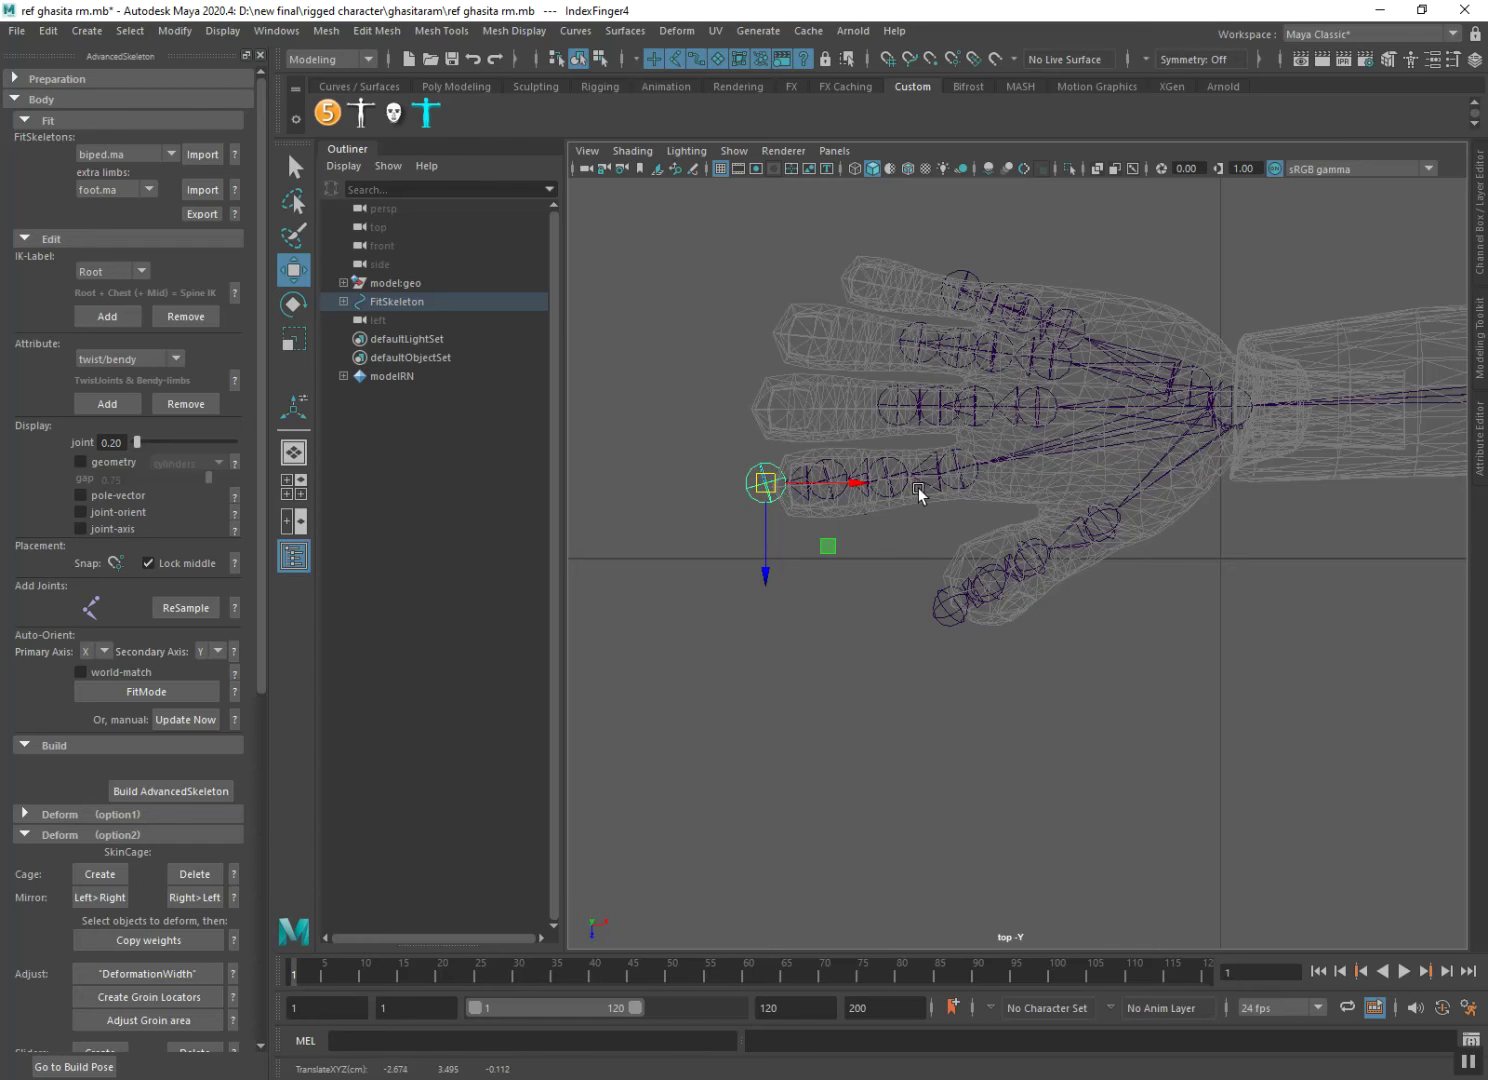
Shift the MiddleFinger1–4 joints left to sit inside the middle finger.
{"action": "left_click", "coordinate": [1027, 411]}
{"action": "middle_click_drag", "start_coordinate": [1028, 410], "coordinate": [746, 411]}
{"action": "left_click", "coordinate": [888, 409]}
{"action": "left_click", "coordinate": [835, 411]}
{"action": "left_click", "coordinate": [770, 411]}
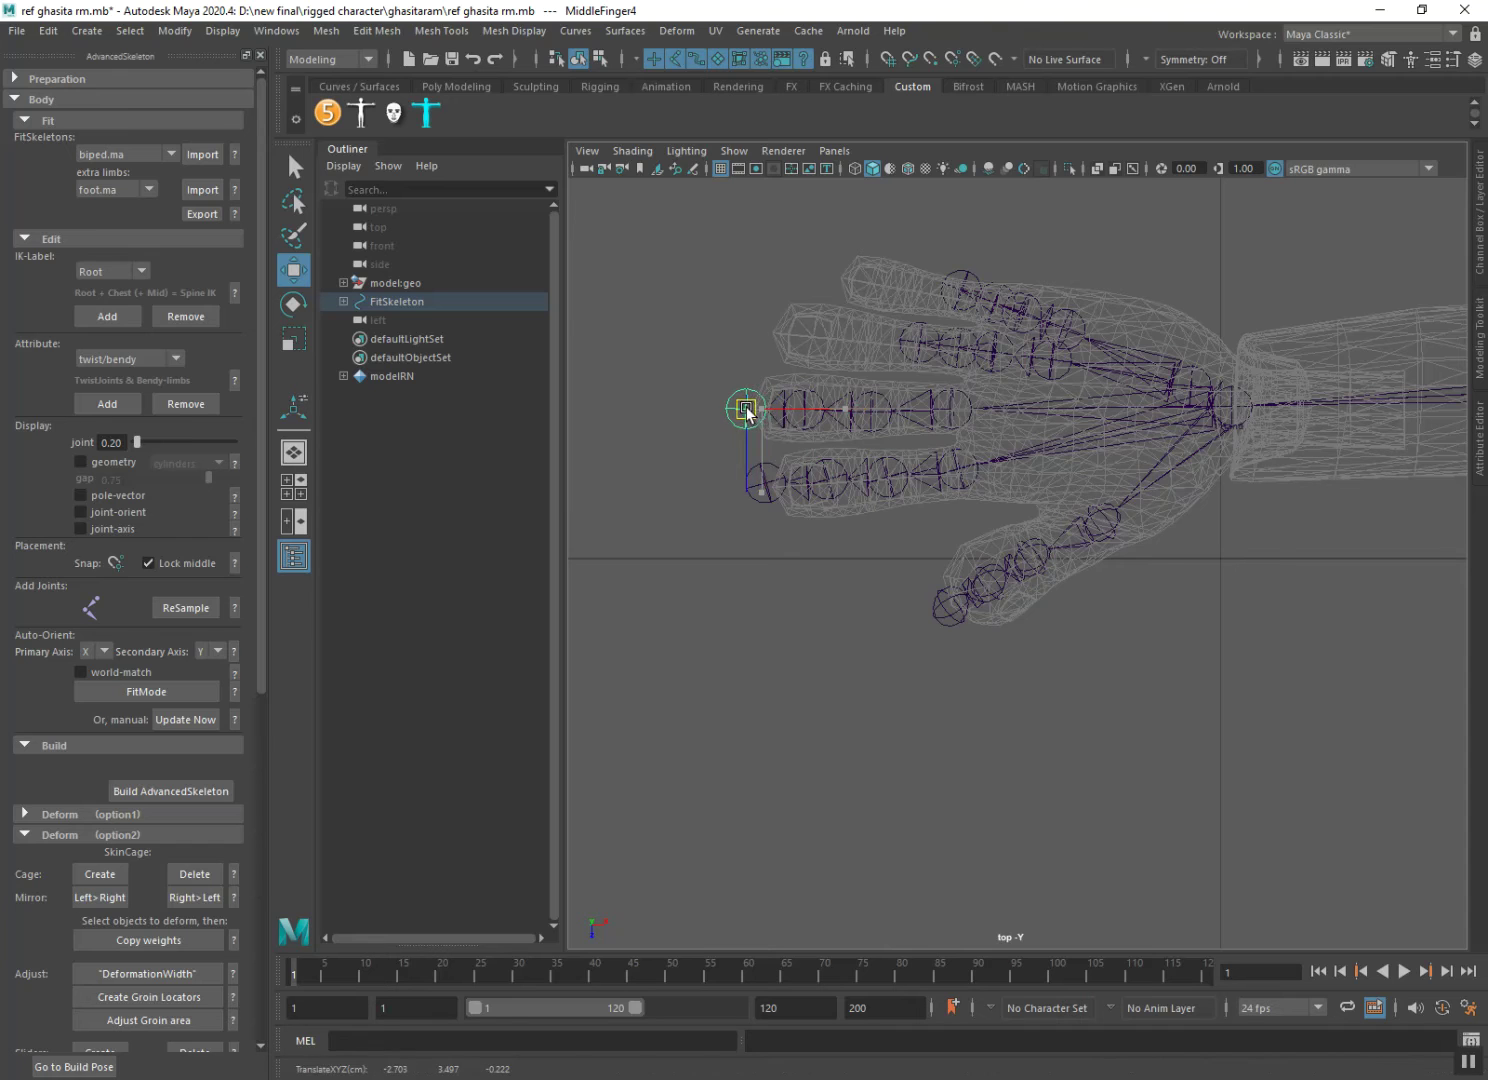
{"action": "left_click", "coordinate": [1055, 365]}
Fit RingFinger1 through the RingFinger4 tip inside the ring finger.
{"action": "left_click", "coordinate": [1051, 361]}
{"action": "middle_click_drag", "start_coordinate": [1051, 358], "coordinate": [963, 357]}
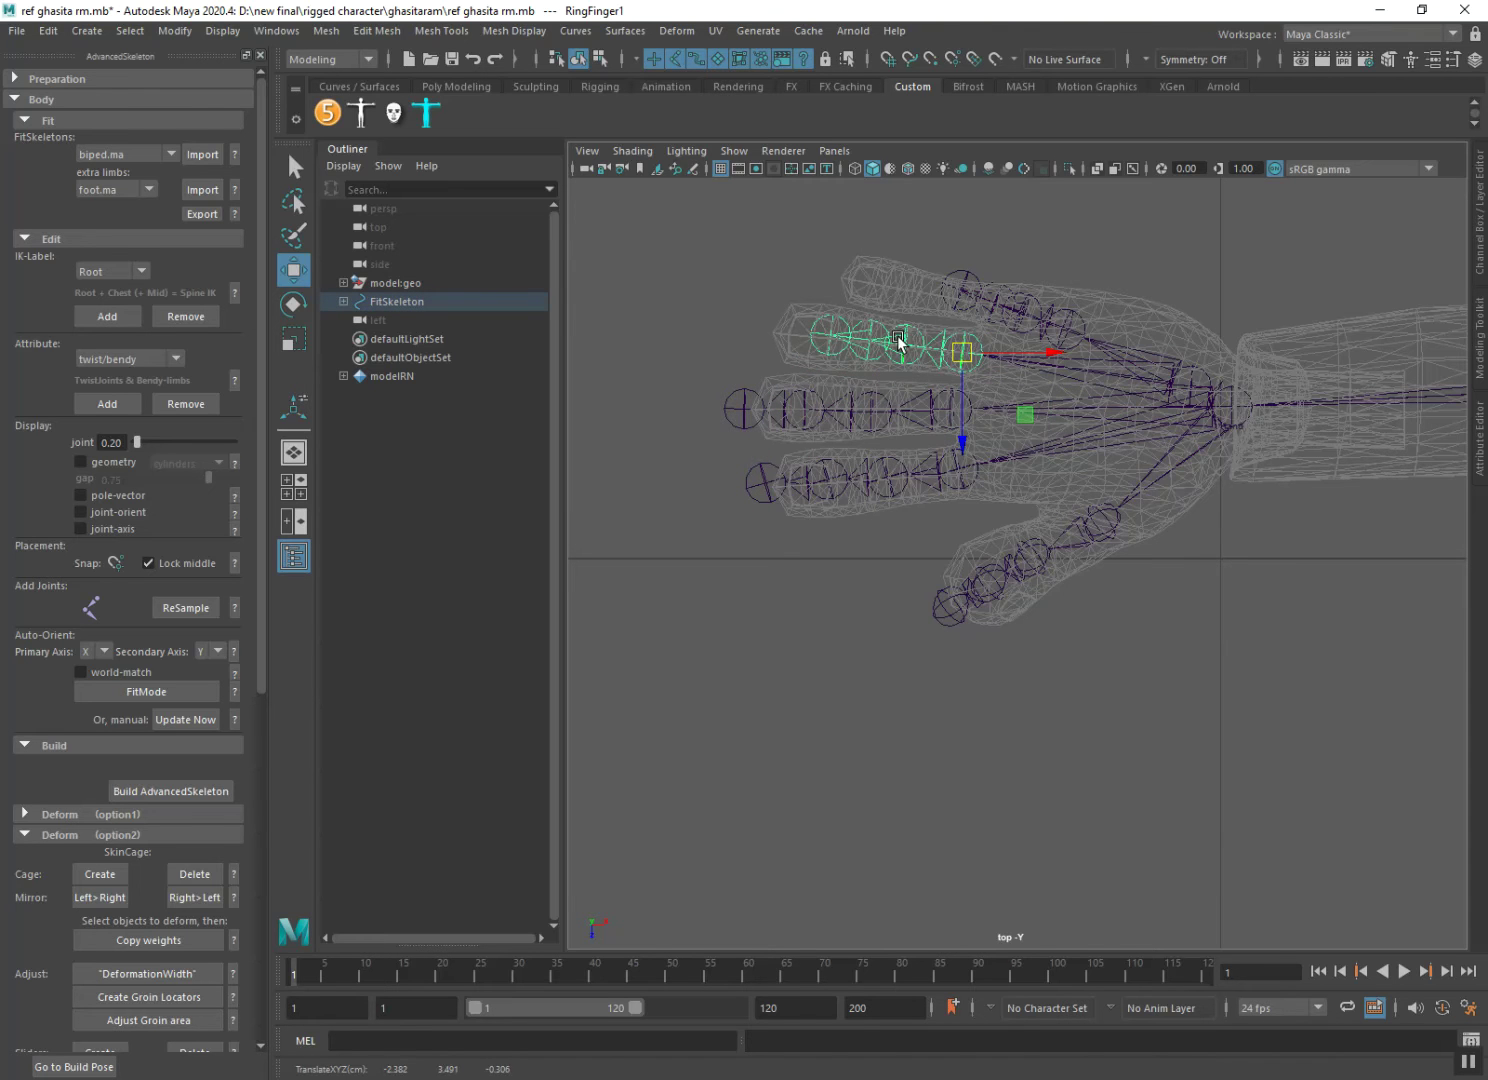
{"action": "left_click", "coordinate": [908, 351]}
{"action": "middle_click_drag", "start_coordinate": [908, 350], "coordinate": [874, 343]}
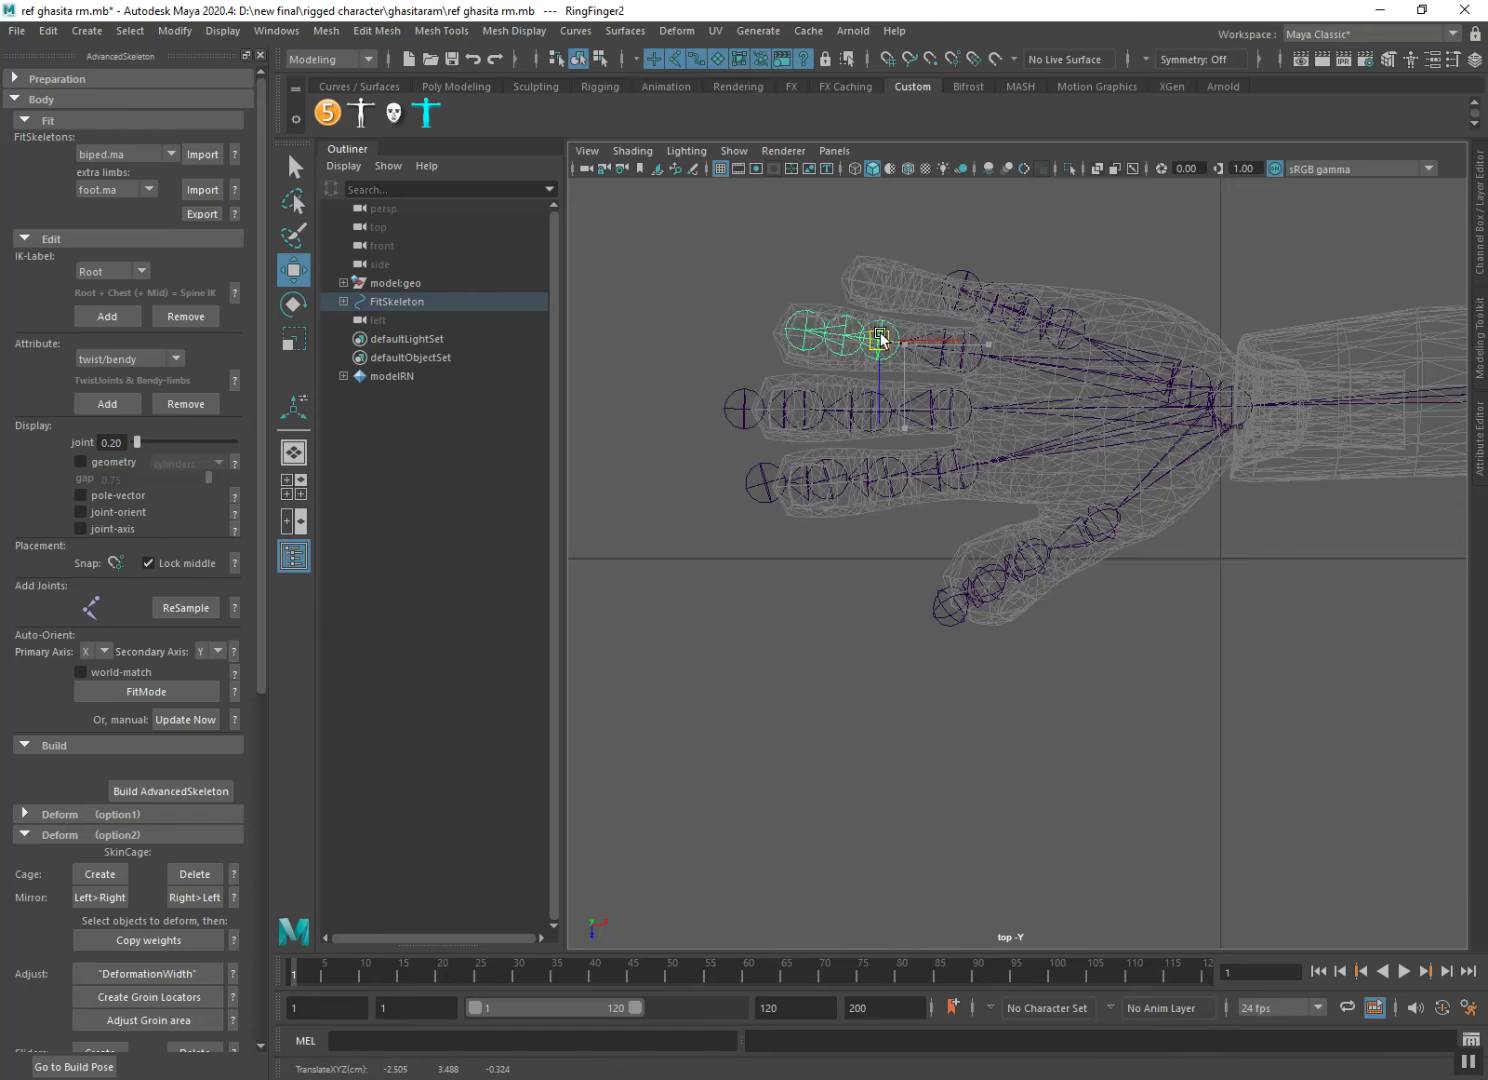
{"action": "left_click", "coordinate": [836, 339]}
{"action": "middle_click_drag", "start_coordinate": [835, 341], "coordinate": [818, 337]}
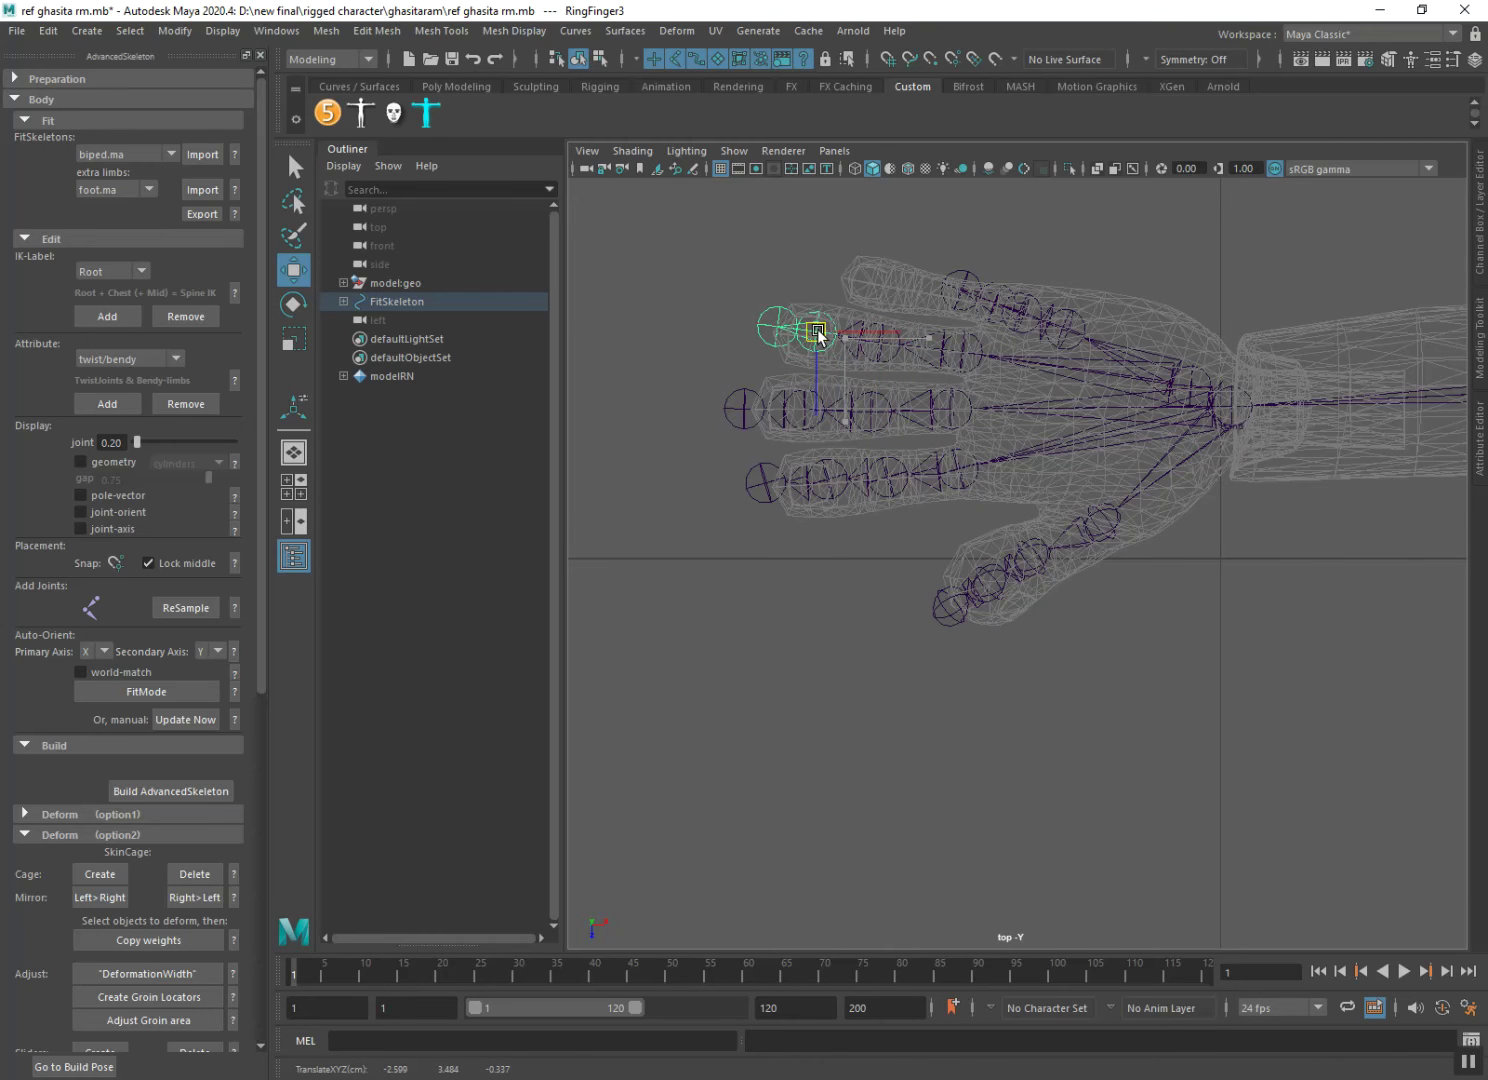
{"action": "left_click", "coordinate": [779, 328]}
{"action": "middle_click_drag", "start_coordinate": [777, 330], "coordinate": [770, 332]}
Move PinkyFinger1 through the PinkyFinger4 tip left and up into the pinky.
{"action": "left_click", "coordinate": [1064, 330]}
{"action": "middle_click_drag", "start_coordinate": [1063, 330], "coordinate": [884, 289]}
{"action": "left_click", "coordinate": [945, 289]}
{"action": "left_click", "coordinate": [903, 291]}
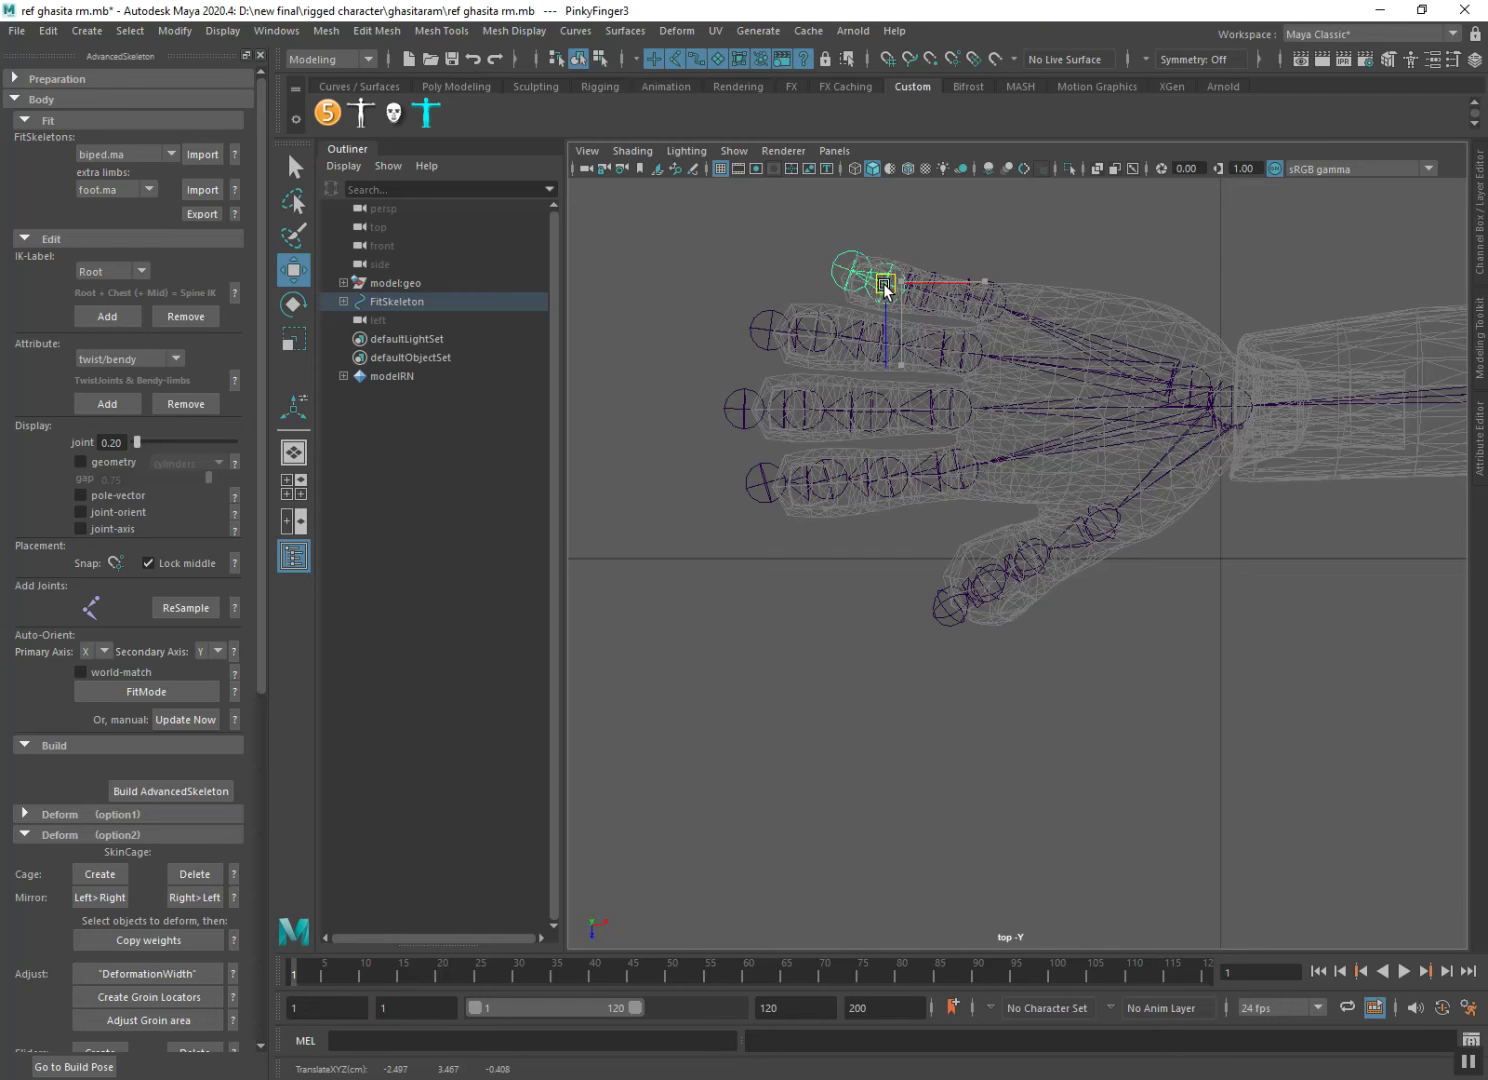
{"action": "left_click", "coordinate": [854, 272]}
{"action": "middle_click_drag", "start_coordinate": [850, 276], "coordinate": [843, 275]}
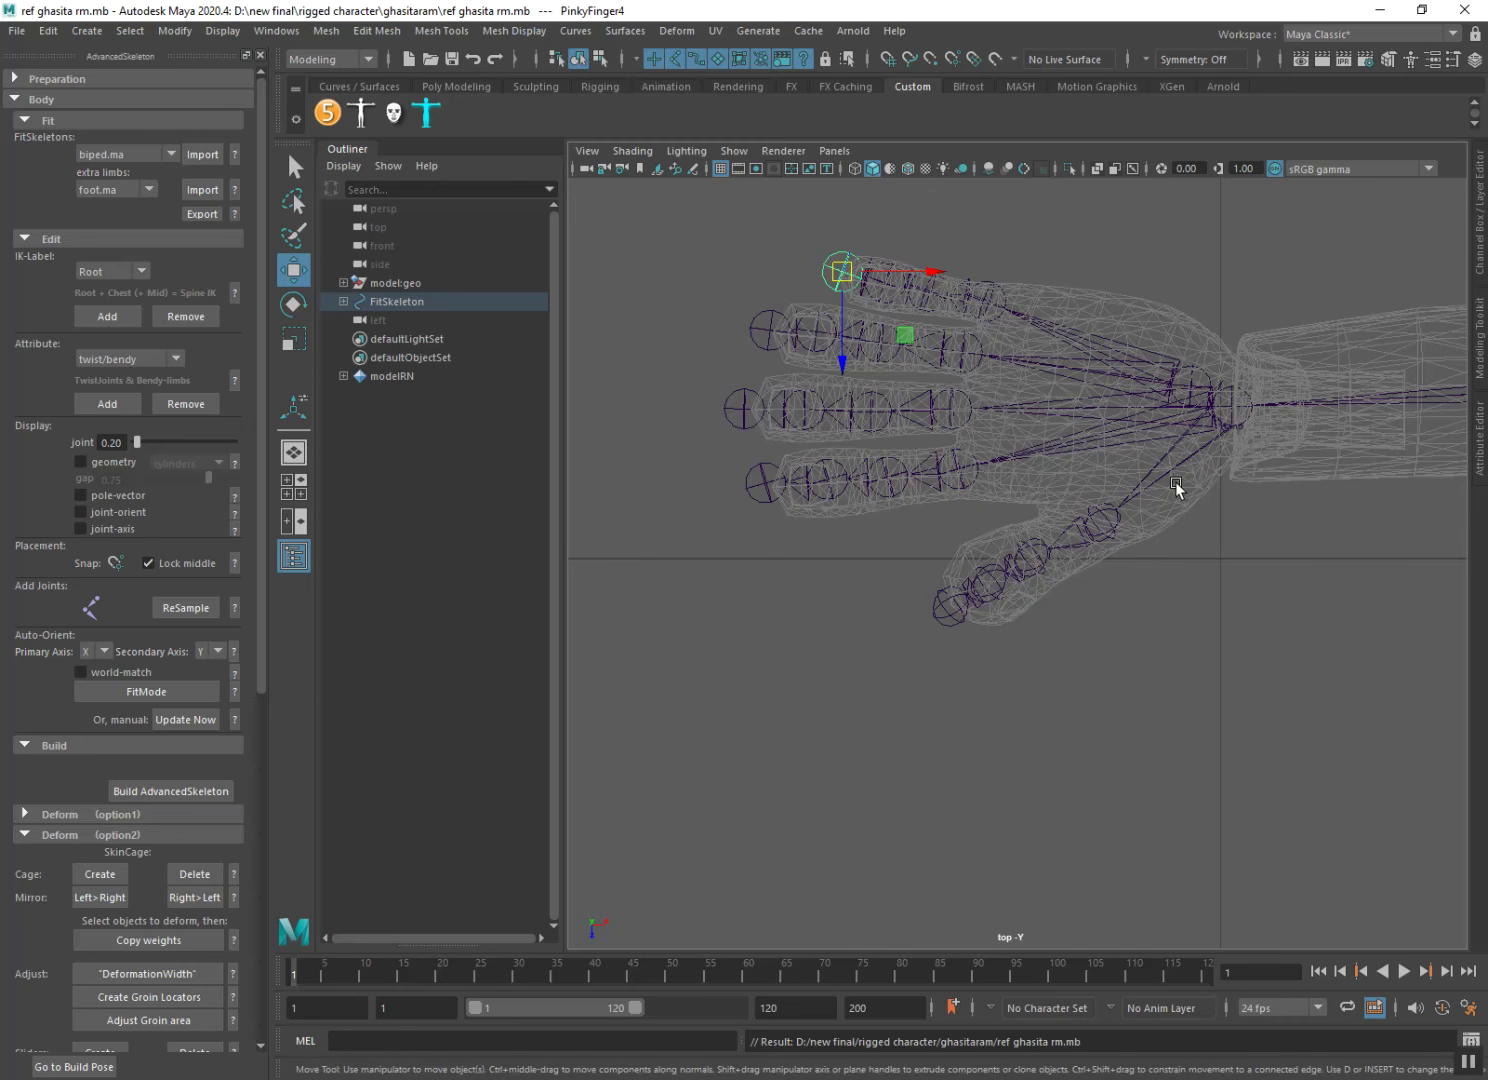
{"action": "scroll", "coordinate": [1098, 486], "scroll_direction": "up", "scroll_amount": 2}
{"action": "scroll", "coordinate": [1096, 493], "scroll_direction": "up", "scroll_amount": 2}
{"action": "scroll", "coordinate": [1096, 470], "scroll_direction": "up", "scroll_amount": 2}
{"action": "key", "text": "space"}
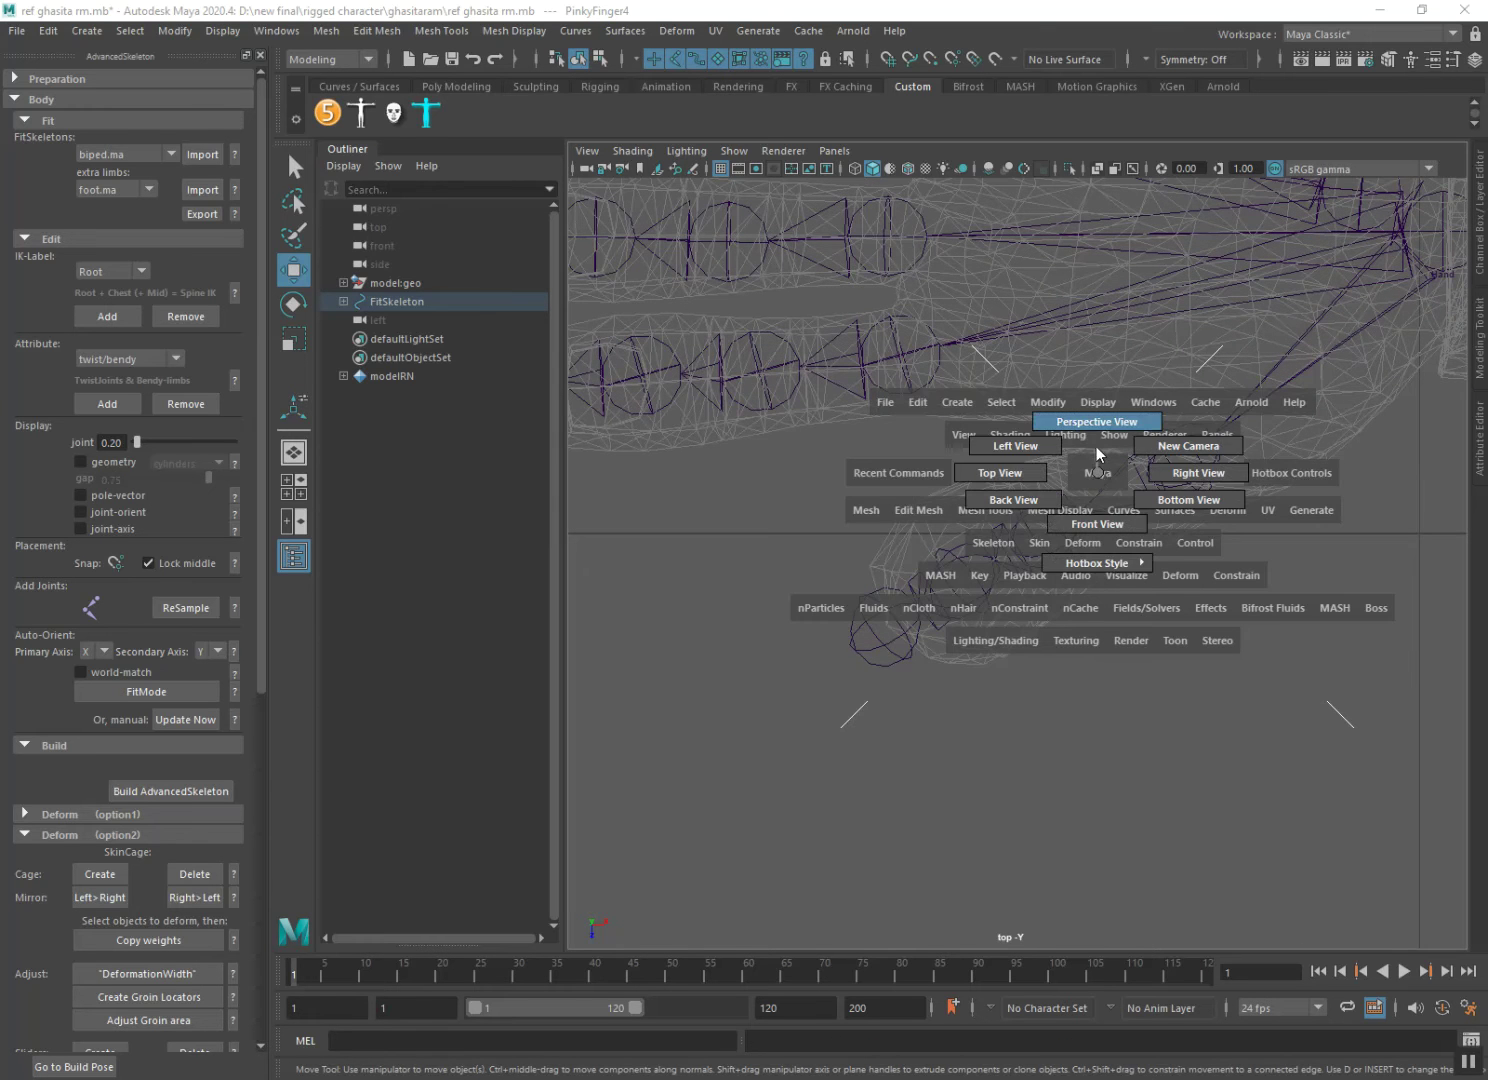
Get a close perspective view of the hand and set the model layer to Reference.
{"action": "left_click_drag", "start_coordinate": [1096, 470], "coordinate": [1097, 521]}
{"action": "scroll", "coordinate": [1065, 585], "scroll_direction": "down", "scroll_amount": 1}
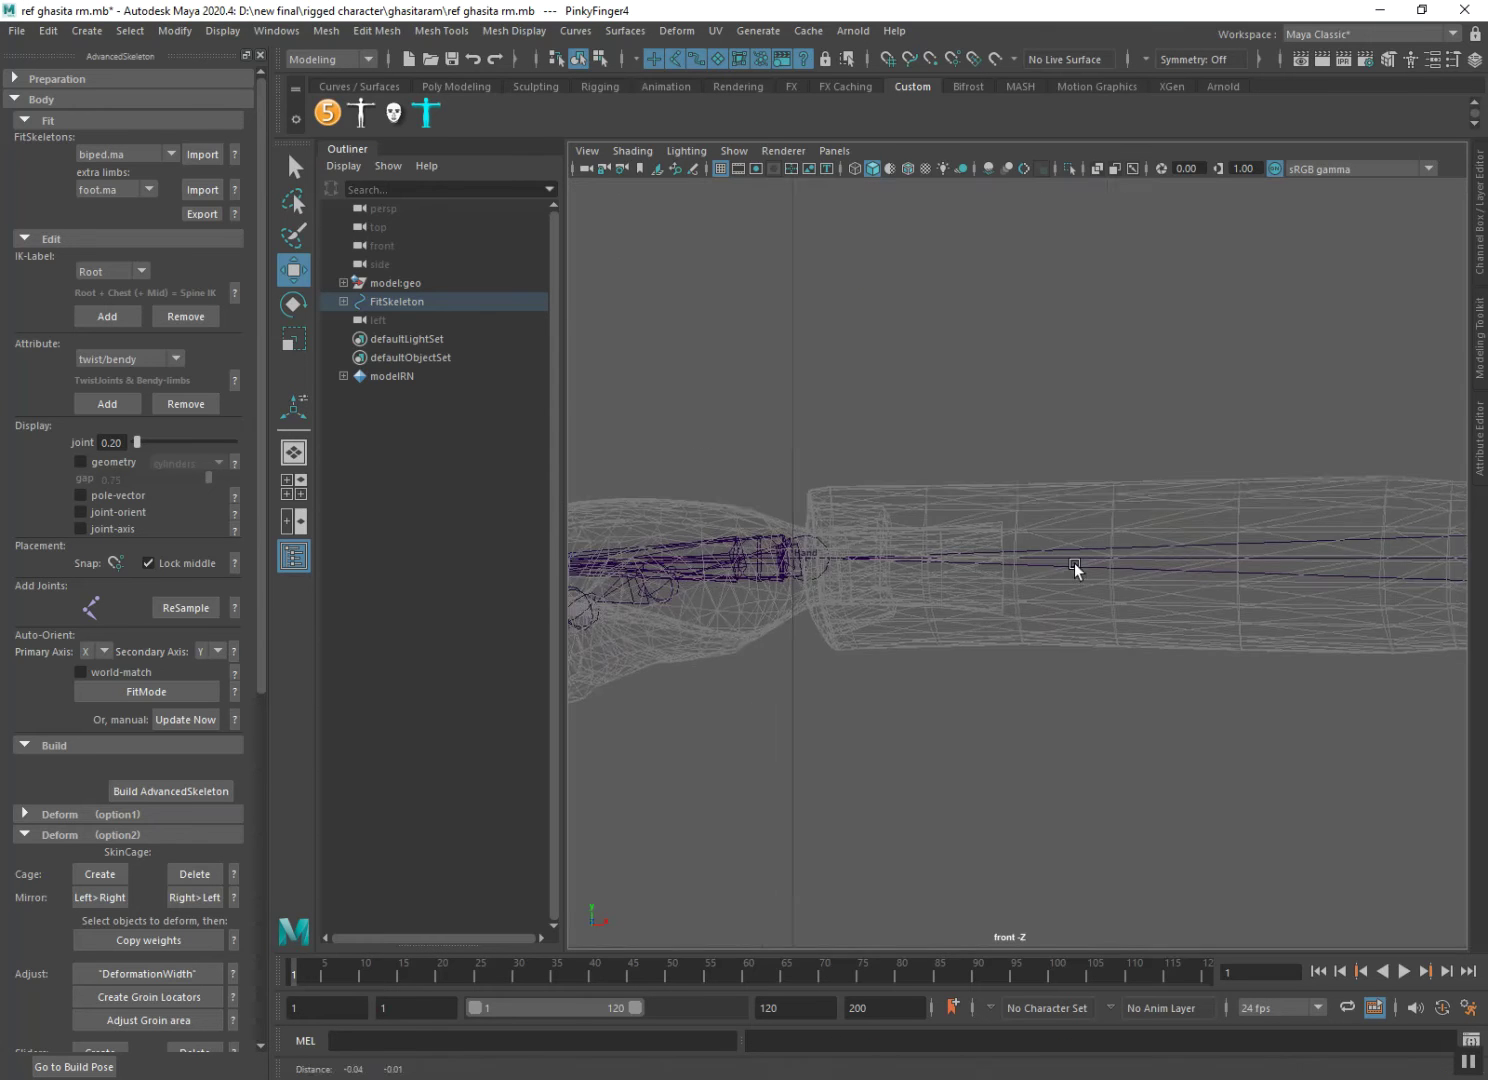
{"action": "scroll", "coordinate": [1064, 591], "scroll_direction": "down", "scroll_amount": 2}
{"action": "scroll", "coordinate": [1080, 592], "scroll_direction": "down", "scroll_amount": 1}
{"action": "scroll", "coordinate": [1072, 580], "scroll_direction": "down", "scroll_amount": 1}
{"action": "key", "text": "space"}
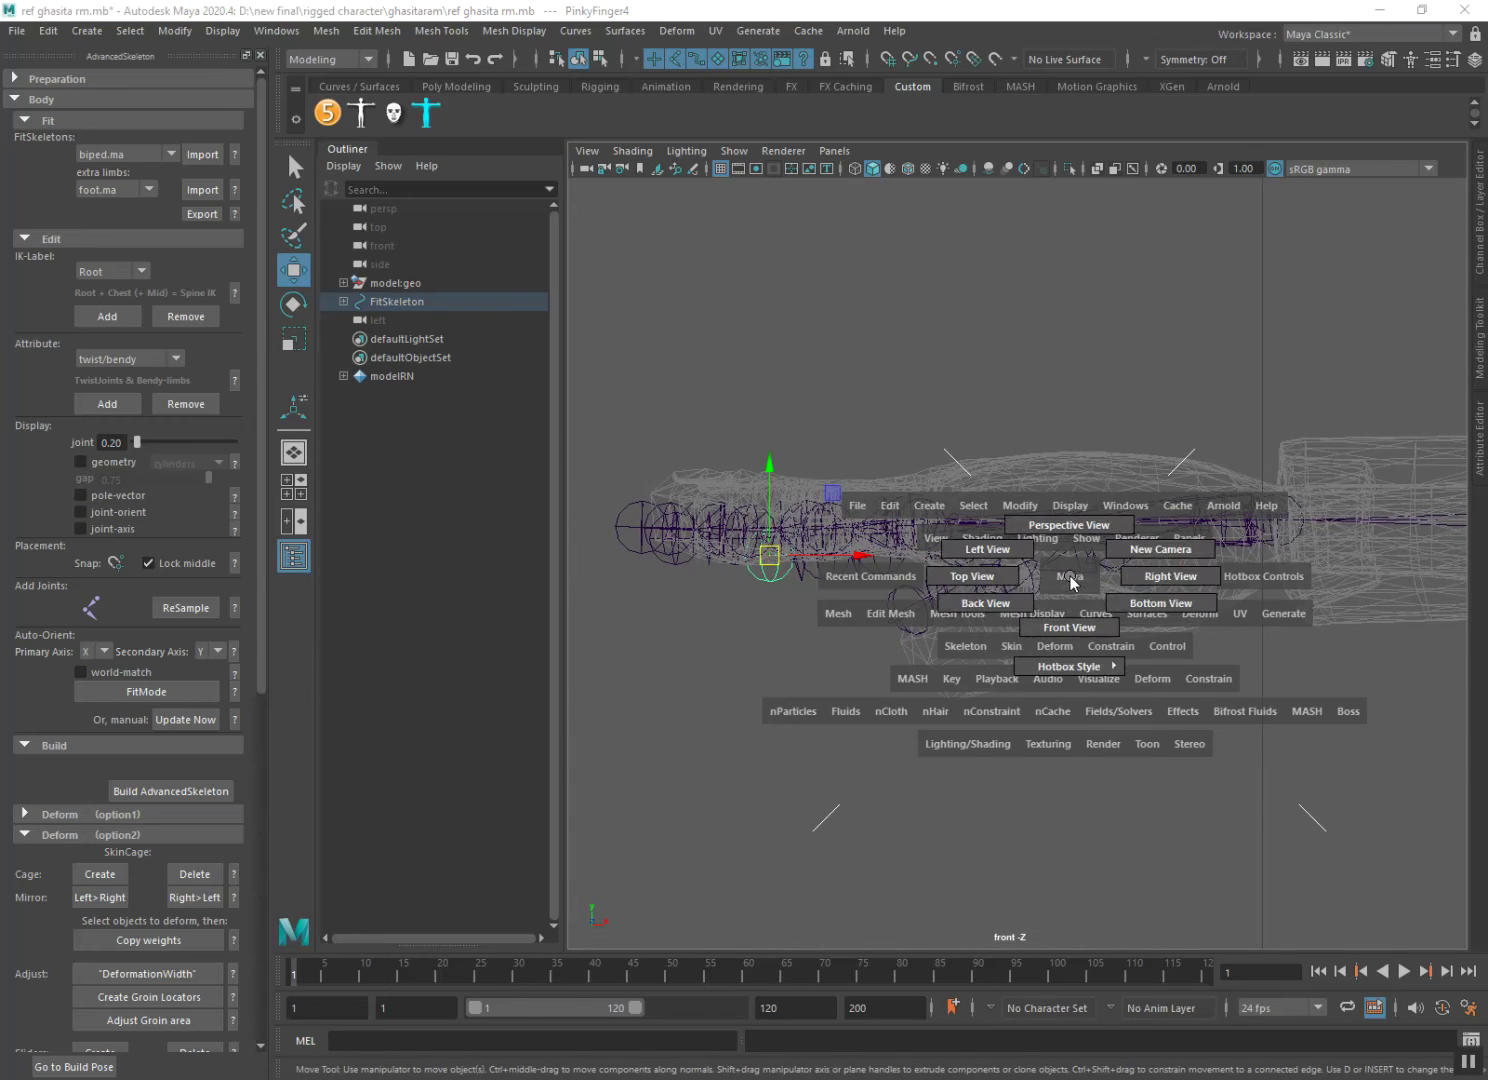
{"action": "left_click_drag", "start_coordinate": [1073, 581], "coordinate": [1016, 588]}
{"action": "mouse_move", "coordinate": [1215, 681]}
{"action": "left_mouse_down", "text": "alt"}
{"action": "mouse_move", "coordinate": [1037, 569]}
{"action": "mouse_move", "coordinate": [957, 714]}
{"action": "mouse_move", "coordinate": [916, 606]}
{"action": "left_mouse_up", "text": "alt"}
{"action": "right_click_drag", "start_coordinate": [916, 606], "coordinate": [954, 633], "text": "alt"}
{"action": "mouse_move", "coordinate": [954, 634]}
{"action": "left_mouse_down", "text": "alt"}
{"action": "mouse_move", "coordinate": [1030, 682]}
{"action": "mouse_move", "coordinate": [891, 682]}
{"action": "mouse_move", "coordinate": [1040, 680]}
{"action": "mouse_move", "coordinate": [888, 670]}
{"action": "mouse_move", "coordinate": [883, 247]}
{"action": "left_mouse_up", "text": "alt"}
{"action": "mouse_move", "coordinate": [1104, 468]}
{"action": "middle_mouse_down", "text": "alt"}
{"action": "mouse_move", "coordinate": [976, 476]}
{"action": "mouse_move", "coordinate": [1481, 376]}
{"action": "middle_mouse_up", "text": "alt"}
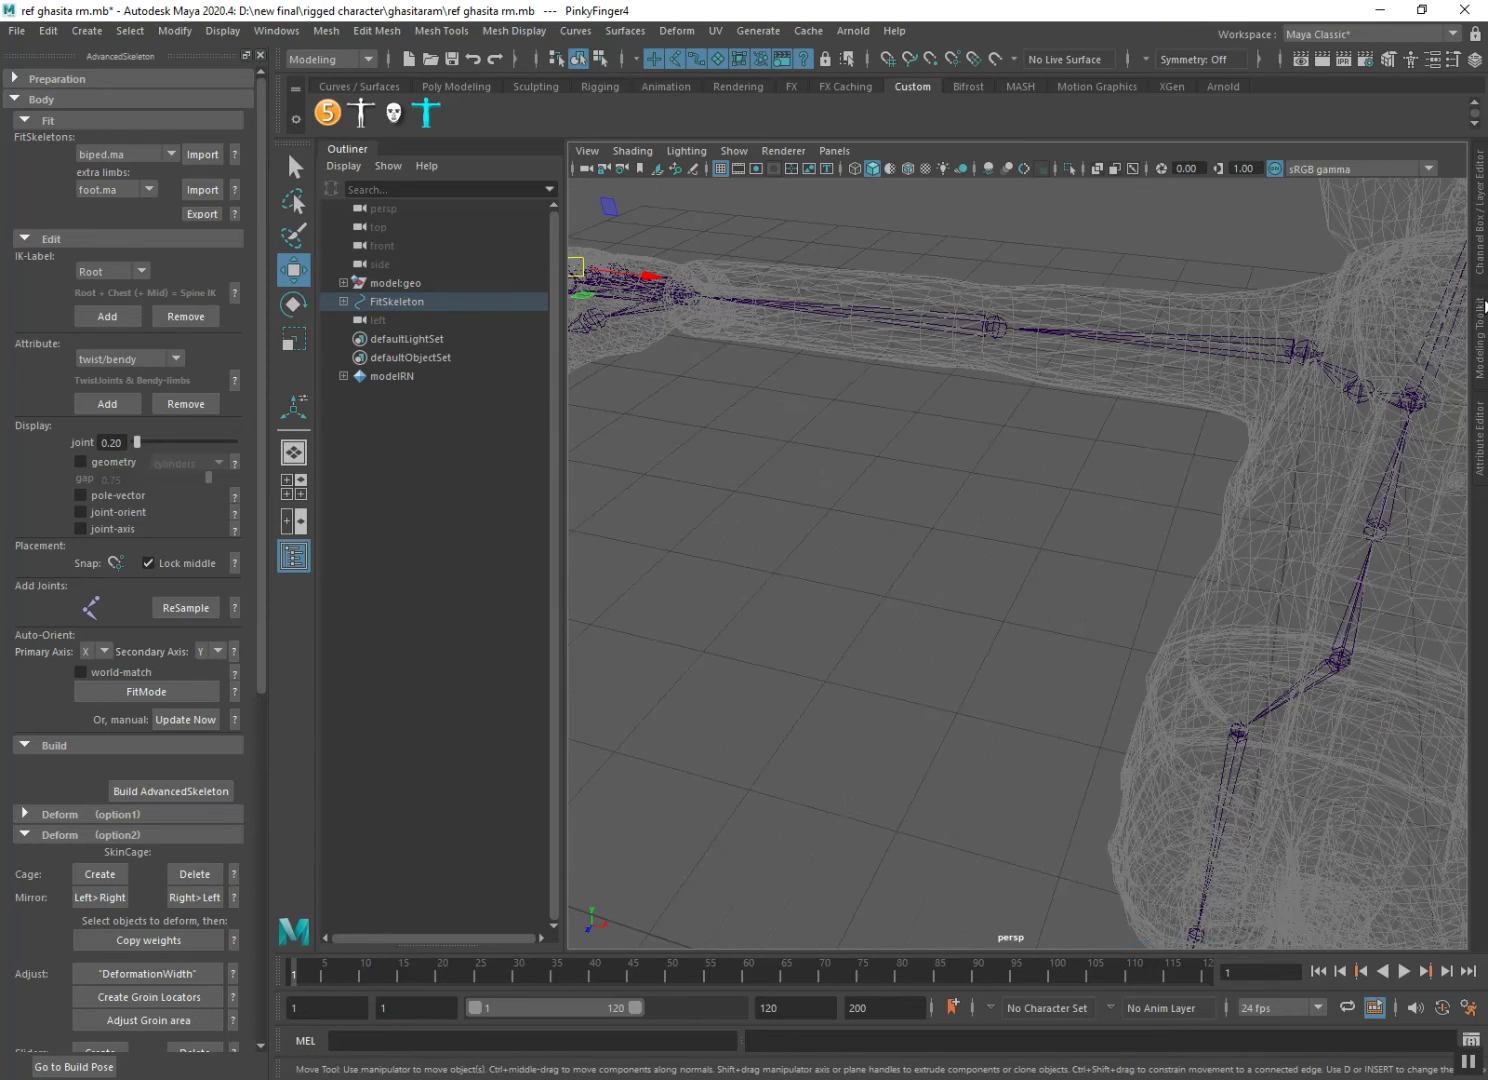
{"action": "left_click", "coordinate": [1479, 249]}
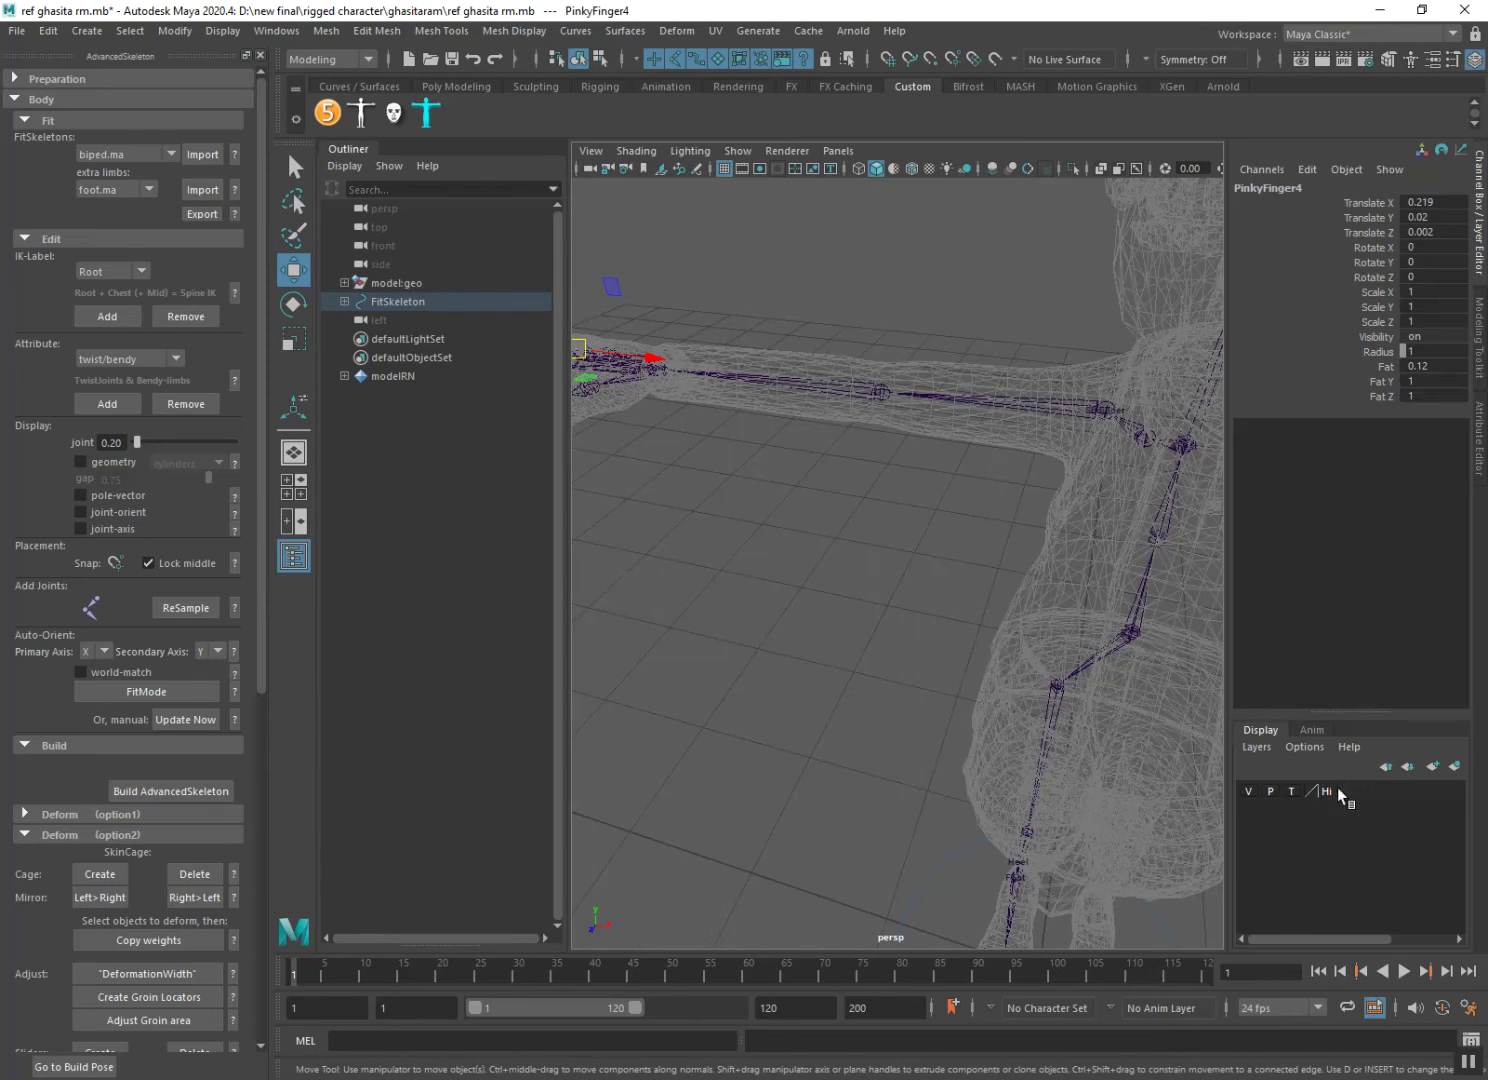
{"action": "left_click", "coordinate": [1295, 791]}
Move ThumbFinger1 so it sits inside the thumb.
{"action": "key", "text": "f"}
{"action": "scroll", "coordinate": [1036, 634], "scroll_direction": "up", "scroll_amount": 3}
{"action": "scroll", "coordinate": [1073, 646], "scroll_direction": "up", "scroll_amount": 1}
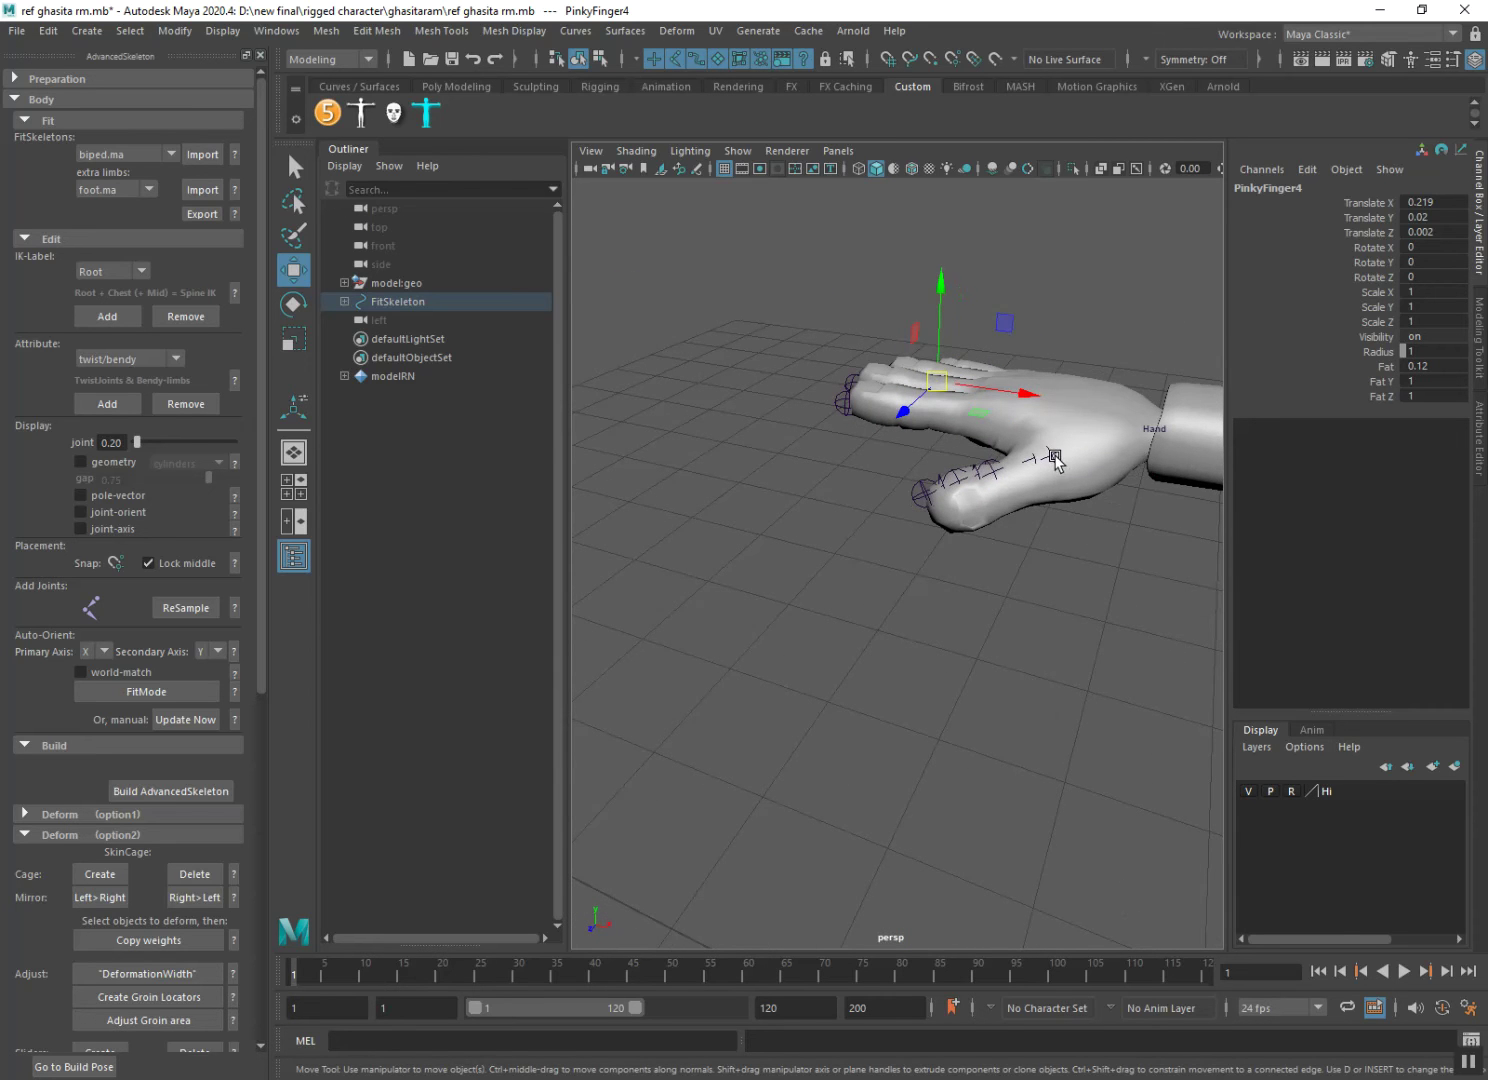
{"action": "left_click", "coordinate": [1056, 457]}
{"action": "left_click_drag", "start_coordinate": [1061, 439], "coordinate": [1054, 413]}
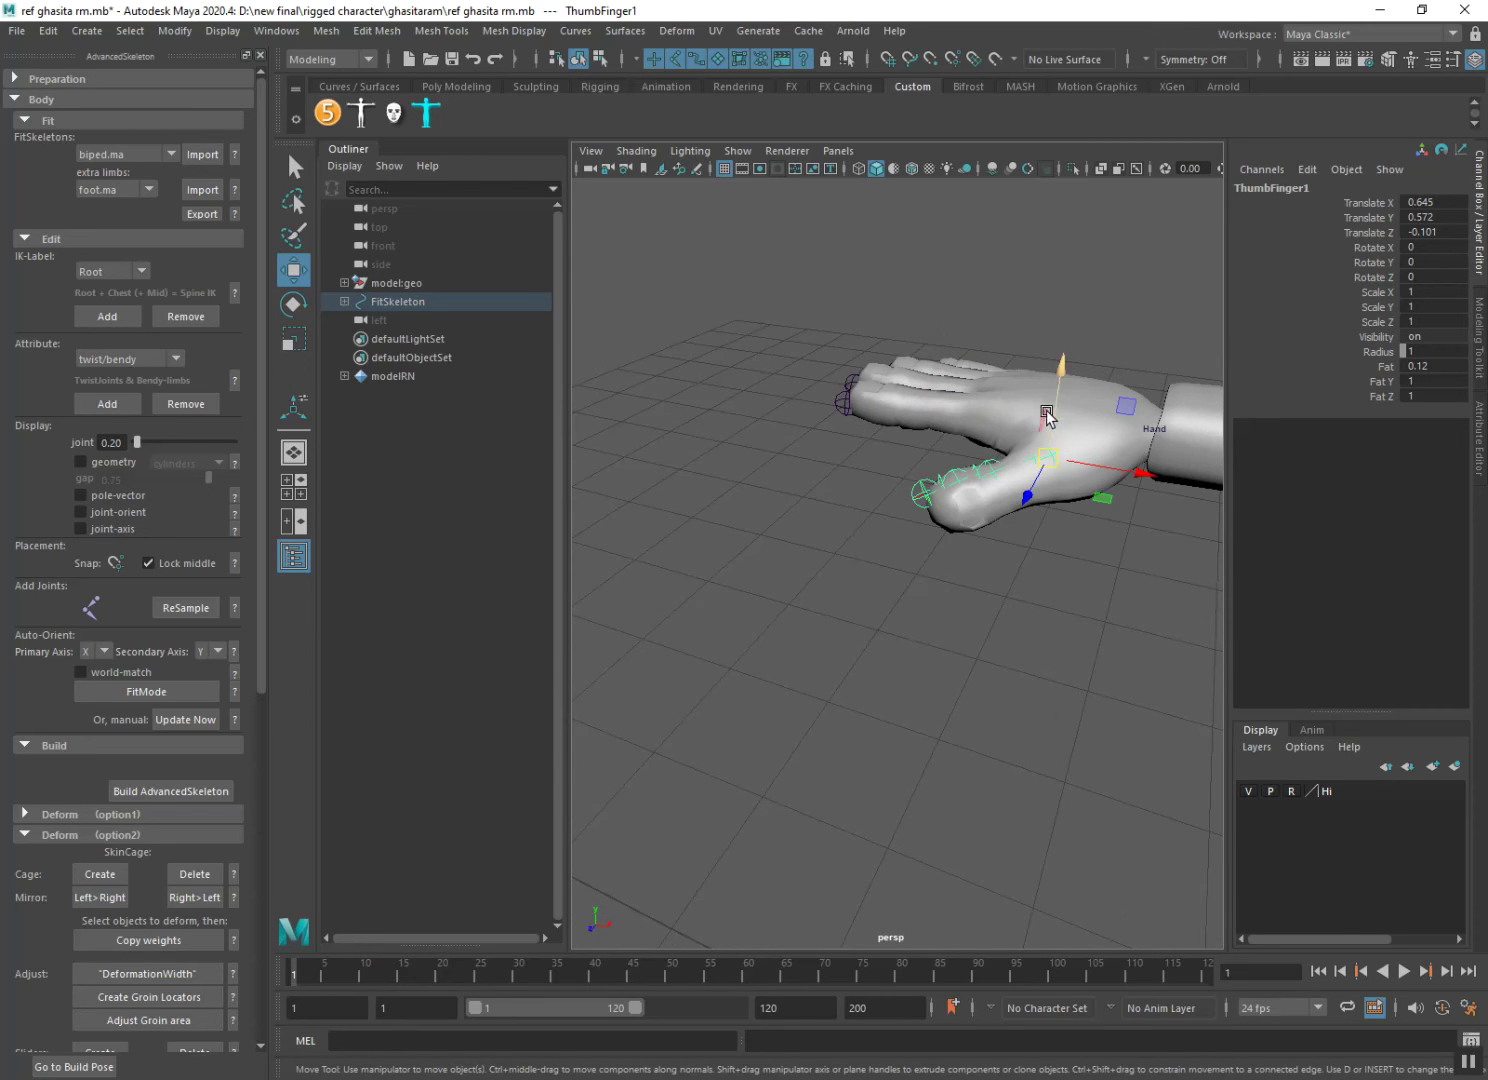
From below the hand, move PinkyFinger1 up into the pinky finger.
{"action": "mouse_move", "coordinate": [923, 541]}
{"action": "left_mouse_down", "text": "alt"}
{"action": "mouse_move", "coordinate": [1098, 621]}
{"action": "mouse_move", "coordinate": [1119, 595]}
{"action": "mouse_move", "coordinate": [883, 617]}
{"action": "mouse_move", "coordinate": [884, 648]}
{"action": "mouse_move", "coordinate": [1034, 671]}
{"action": "mouse_move", "coordinate": [943, 681]}
{"action": "mouse_move", "coordinate": [863, 608]}
{"action": "mouse_move", "coordinate": [968, 650]}
{"action": "mouse_move", "coordinate": [1156, 671]}
{"action": "mouse_move", "coordinate": [1222, 632]}
{"action": "mouse_move", "coordinate": [1072, 674]}
{"action": "left_mouse_up", "text": "alt"}
{"action": "mouse_move", "coordinate": [1072, 674]}
{"action": "right_mouse_down", "text": "alt"}
{"action": "mouse_move", "coordinate": [969, 677]}
{"action": "mouse_move", "coordinate": [971, 632]}
{"action": "mouse_move", "coordinate": [748, 525]}
{"action": "right_mouse_up", "text": "alt"}
{"action": "left_click", "coordinate": [691, 297]}
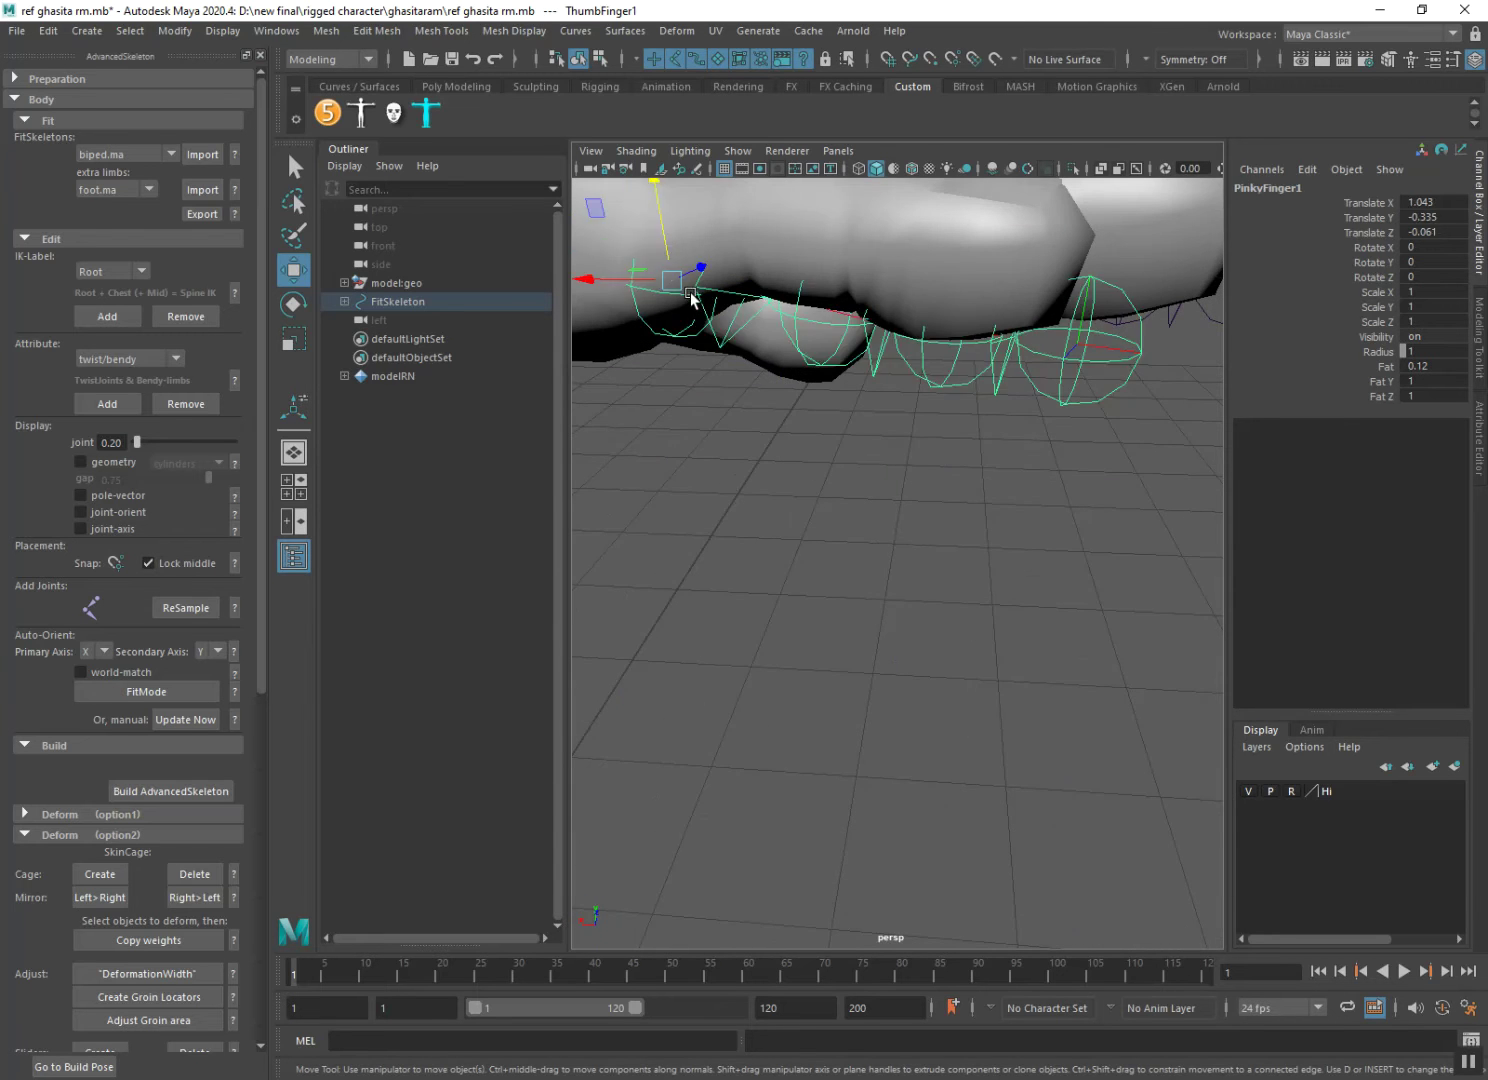
{"action": "mouse_move", "coordinate": [698, 305]}
{"action": "left_mouse_down", "text": "alt"}
{"action": "mouse_move", "coordinate": [704, 362]}
{"action": "mouse_move", "coordinate": [668, 310]}
{"action": "left_mouse_up", "text": "alt"}
{"action": "mouse_move", "coordinate": [724, 408]}
{"action": "left_mouse_down", "text": "alt"}
{"action": "mouse_move", "coordinate": [969, 505]}
{"action": "mouse_move", "coordinate": [897, 483]}
{"action": "left_mouse_up", "text": "alt"}
Review the whole character and set the model layer back to Template.
{"action": "right_click_drag", "start_coordinate": [897, 483], "coordinate": [804, 505], "text": "alt"}
{"action": "mouse_move", "coordinate": [805, 505]}
{"action": "left_mouse_down", "text": "alt"}
{"action": "mouse_move", "coordinate": [788, 655]}
{"action": "mouse_move", "coordinate": [917, 698]}
{"action": "mouse_move", "coordinate": [898, 684]}
{"action": "left_mouse_up", "text": "alt"}
{"action": "mouse_move", "coordinate": [963, 639]}
{"action": "left_mouse_down", "text": "alt"}
{"action": "mouse_move", "coordinate": [838, 619]}
{"action": "mouse_move", "coordinate": [946, 630]}
{"action": "mouse_move", "coordinate": [827, 631]}
{"action": "left_mouse_up", "text": "alt"}
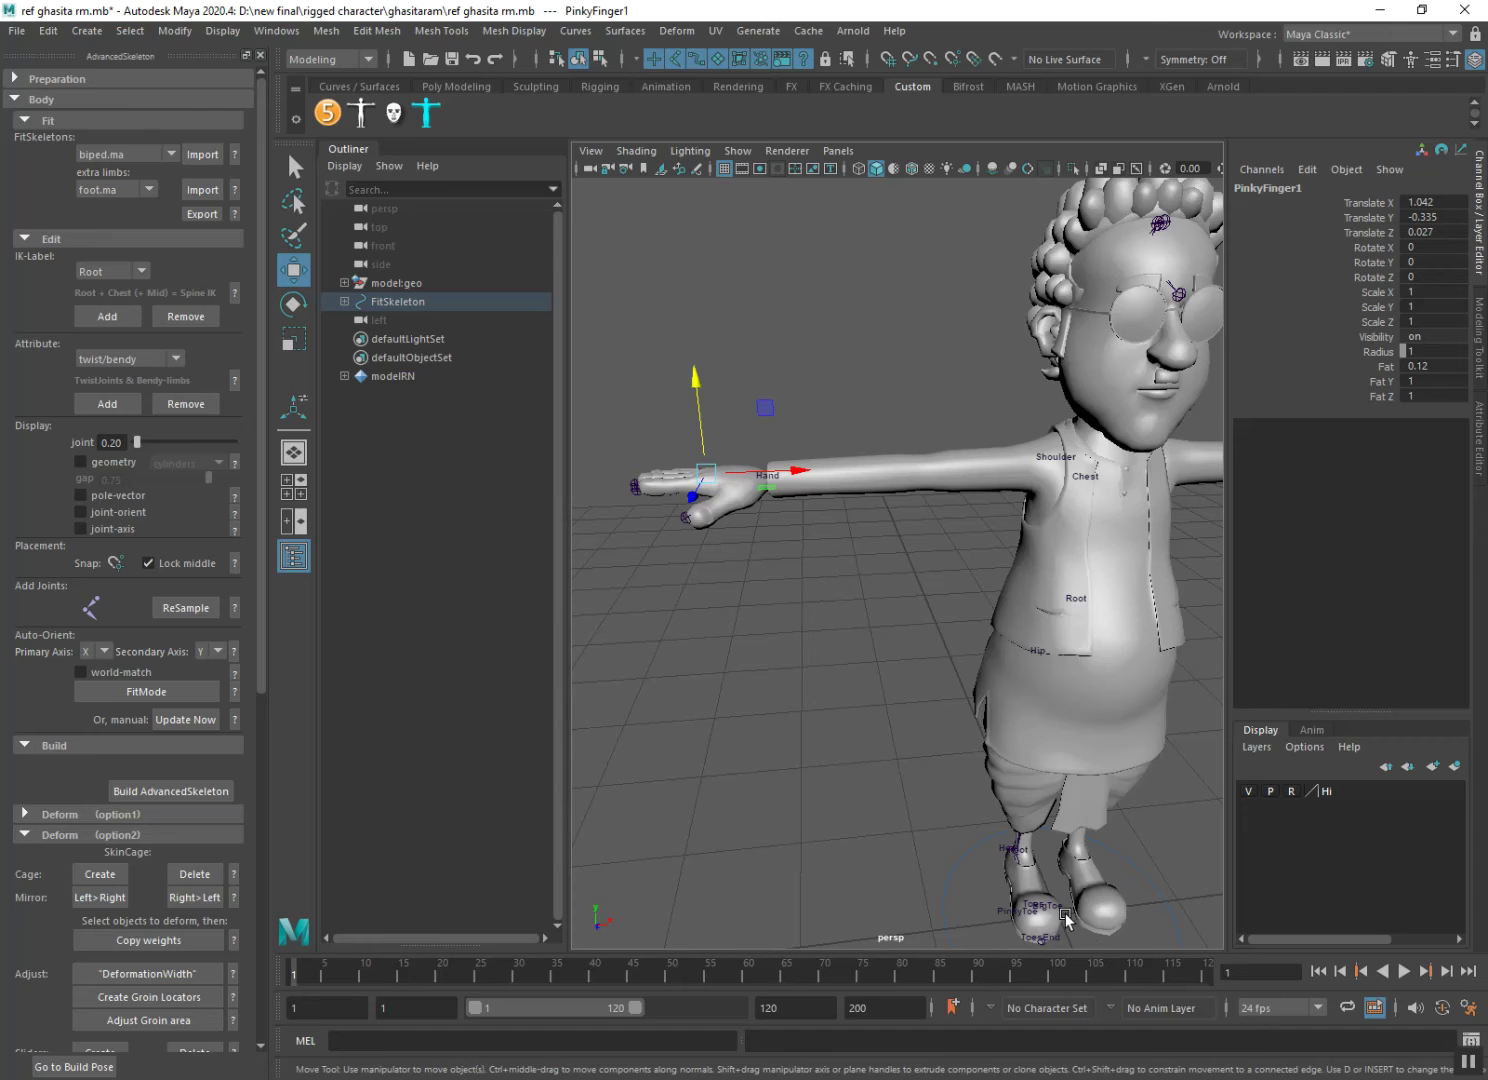
{"action": "double_click", "coordinate": [1291, 791]}
{"action": "left_click_drag", "start_coordinate": [791, 749], "coordinate": [742, 734], "text": "alt"}
{"action": "key", "text": "space"}
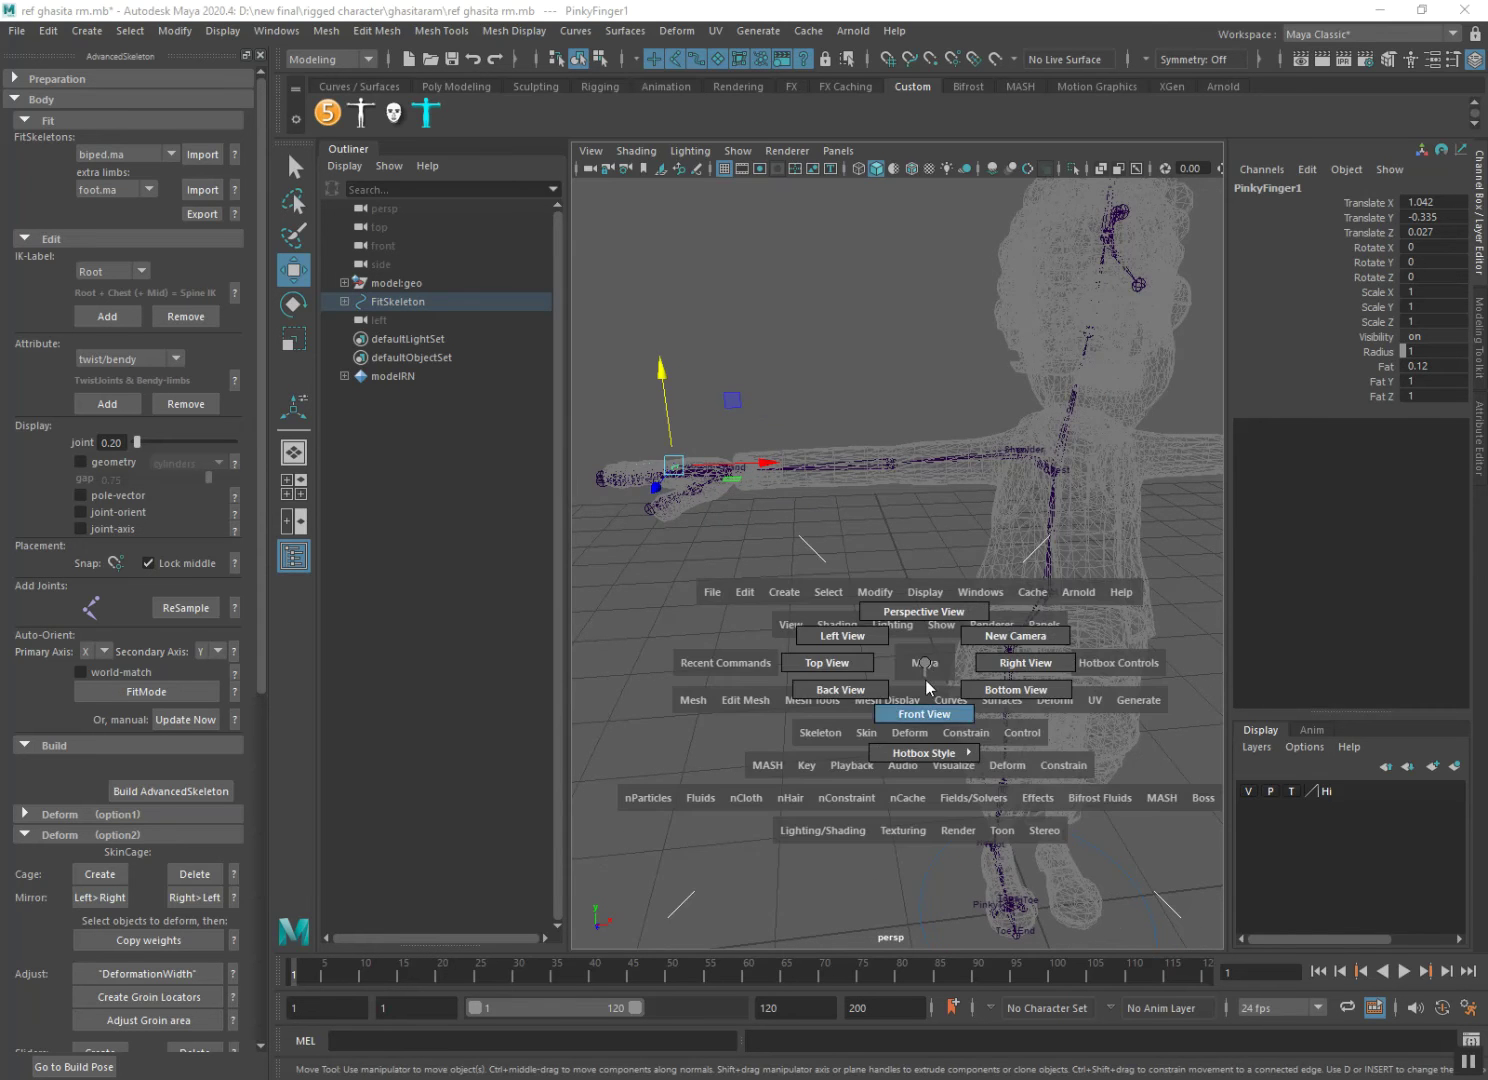
In the front view, nudge the ThumbFinger1 joint into place.
{"action": "left_click_drag", "start_coordinate": [925, 662], "coordinate": [863, 672]}
{"action": "scroll", "coordinate": [850, 661], "scroll_direction": "down", "scroll_amount": 5}
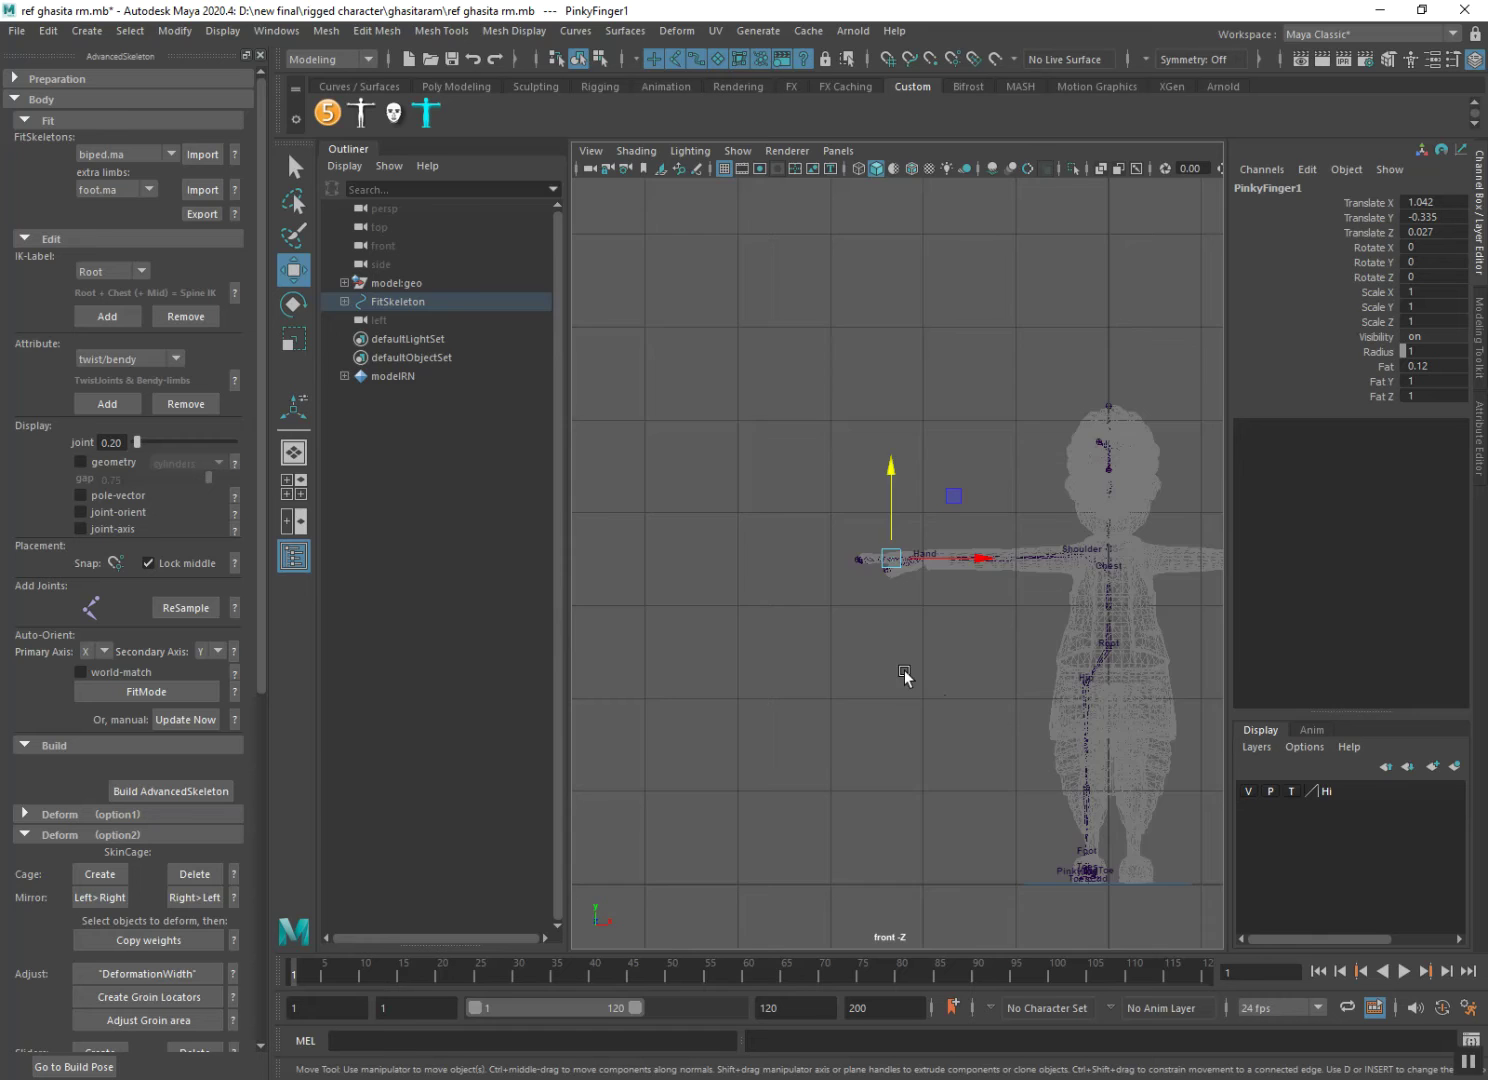
{"action": "scroll", "coordinate": [1000, 714], "scroll_direction": "up", "scroll_amount": 3}
{"action": "scroll", "coordinate": [965, 741], "scroll_direction": "up", "scroll_amount": 2}
{"action": "scroll", "coordinate": [965, 740], "scroll_direction": "up", "scroll_amount": 2}
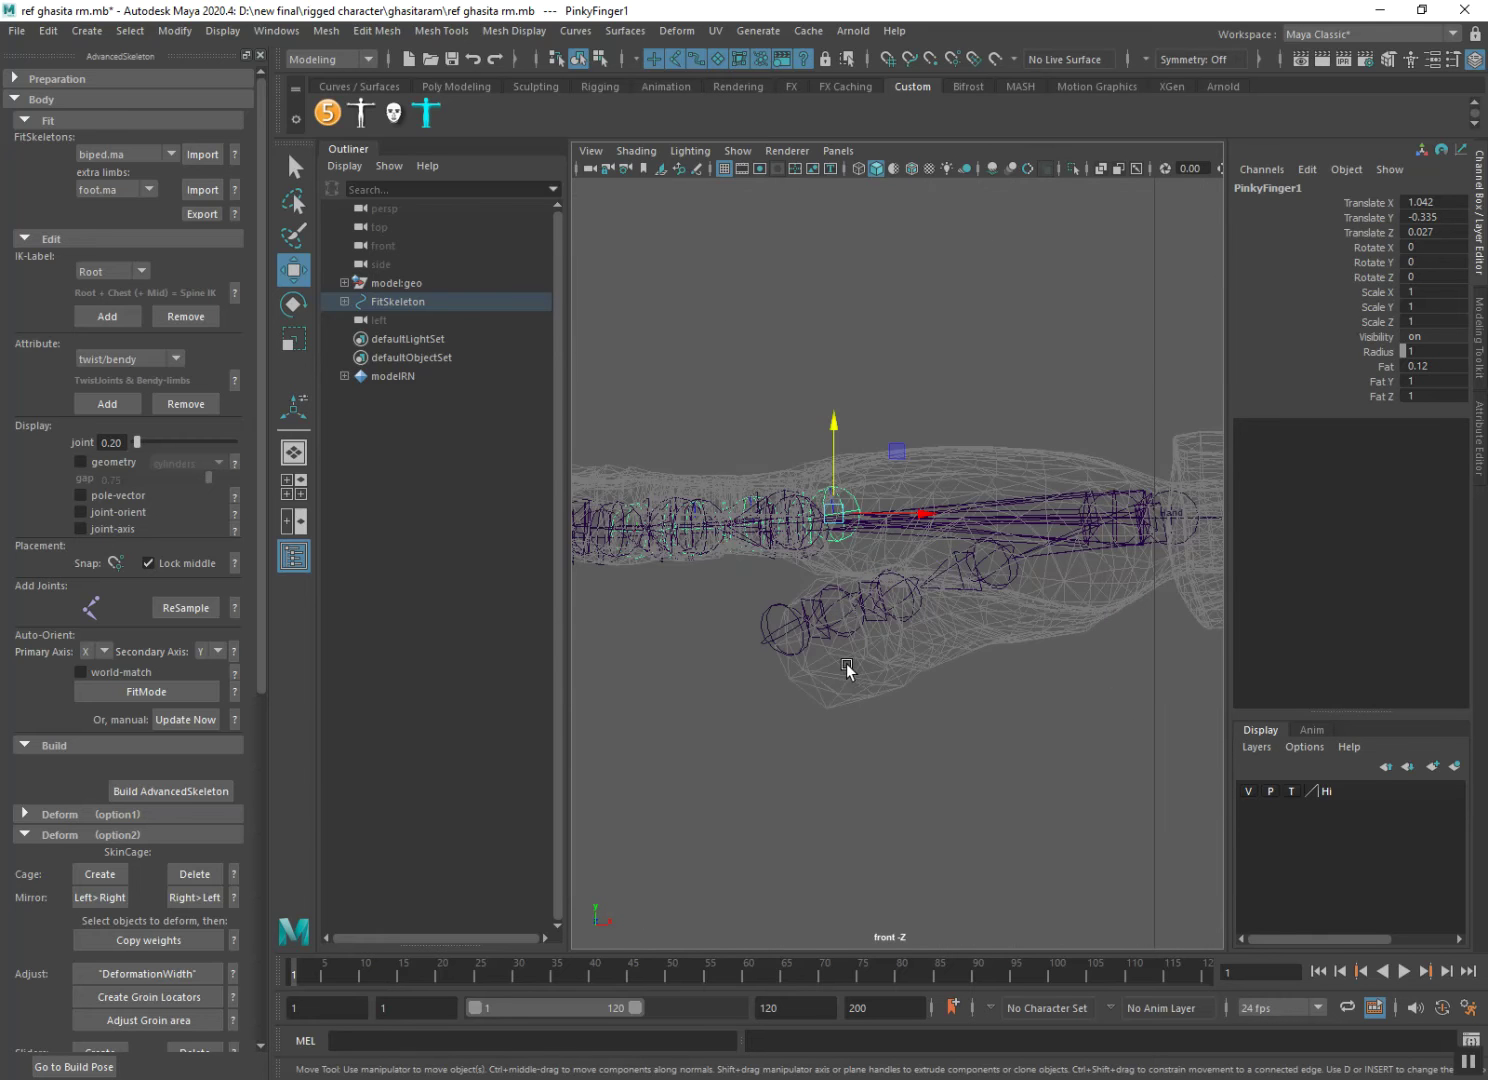
{"action": "left_click", "coordinate": [996, 572]}
{"action": "left_click_drag", "start_coordinate": [994, 566], "coordinate": [994, 561]}
Shift the Ankle joint sideways so it is centred within the foot.
{"action": "scroll", "coordinate": [923, 706], "scroll_direction": "down", "scroll_amount": 2}
{"action": "scroll", "coordinate": [923, 707], "scroll_direction": "down", "scroll_amount": 2}
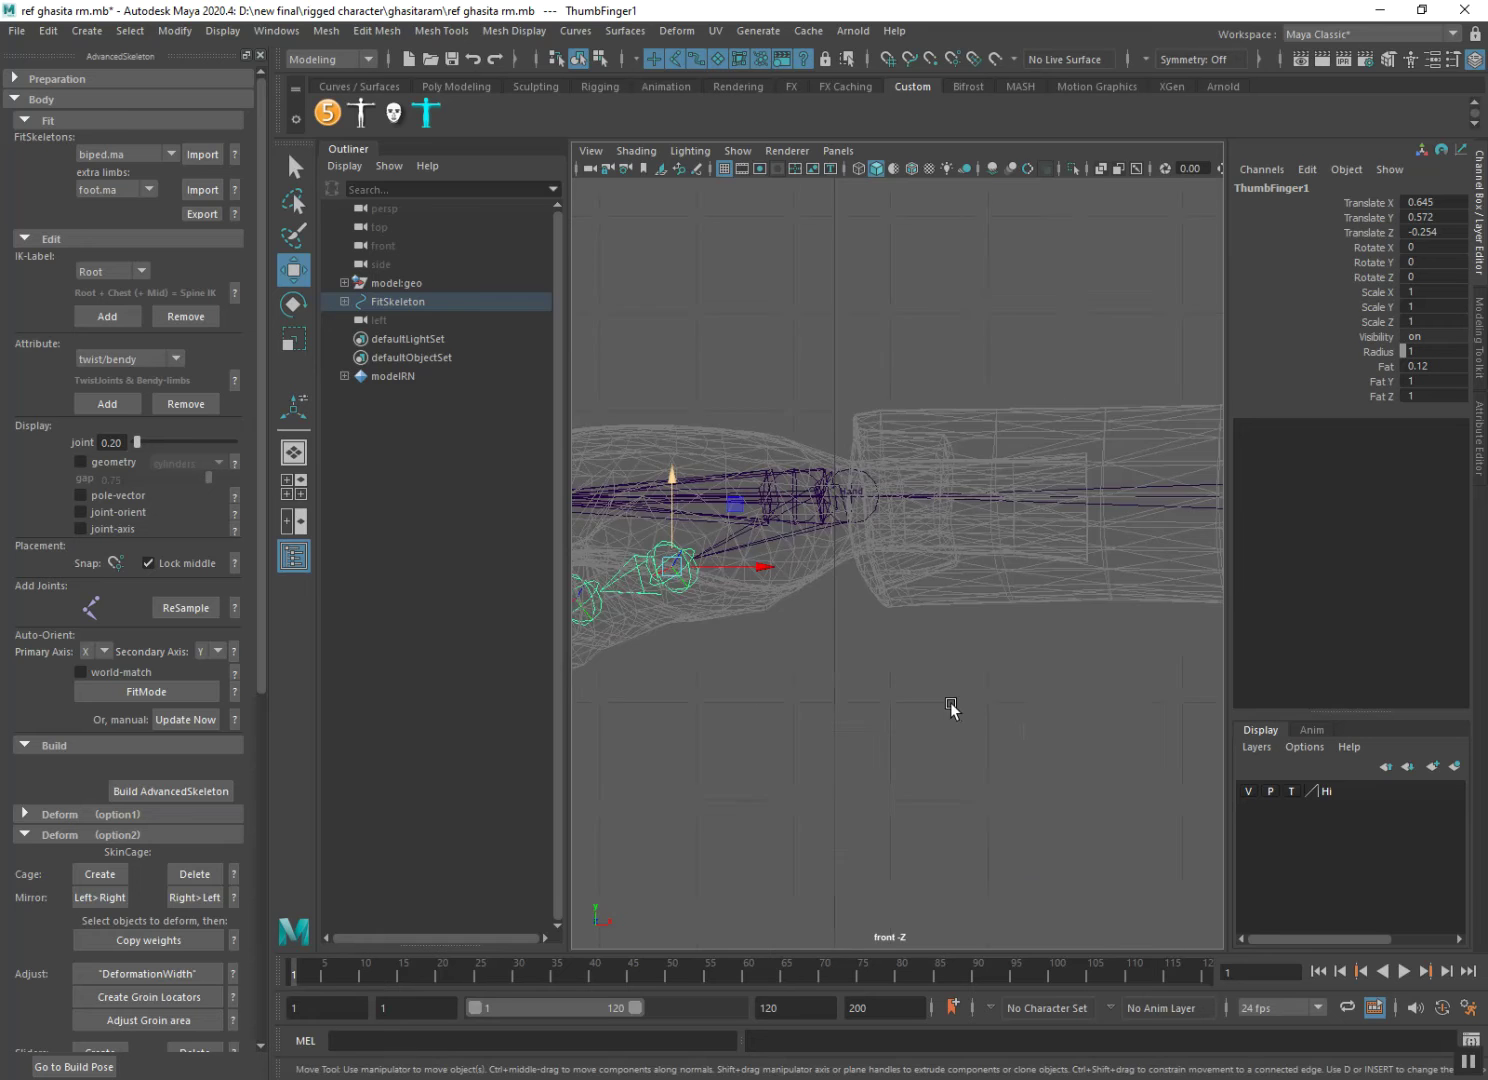
{"action": "scroll", "coordinate": [953, 707], "scroll_direction": "down", "scroll_amount": 3}
{"action": "scroll", "coordinate": [997, 725], "scroll_direction": "down", "scroll_amount": 3}
{"action": "scroll", "coordinate": [848, 737], "scroll_direction": "up", "scroll_amount": 3}
{"action": "scroll", "coordinate": [830, 475], "scroll_direction": "up", "scroll_amount": 3}
{"action": "scroll", "coordinate": [857, 575], "scroll_direction": "down", "scroll_amount": 2}
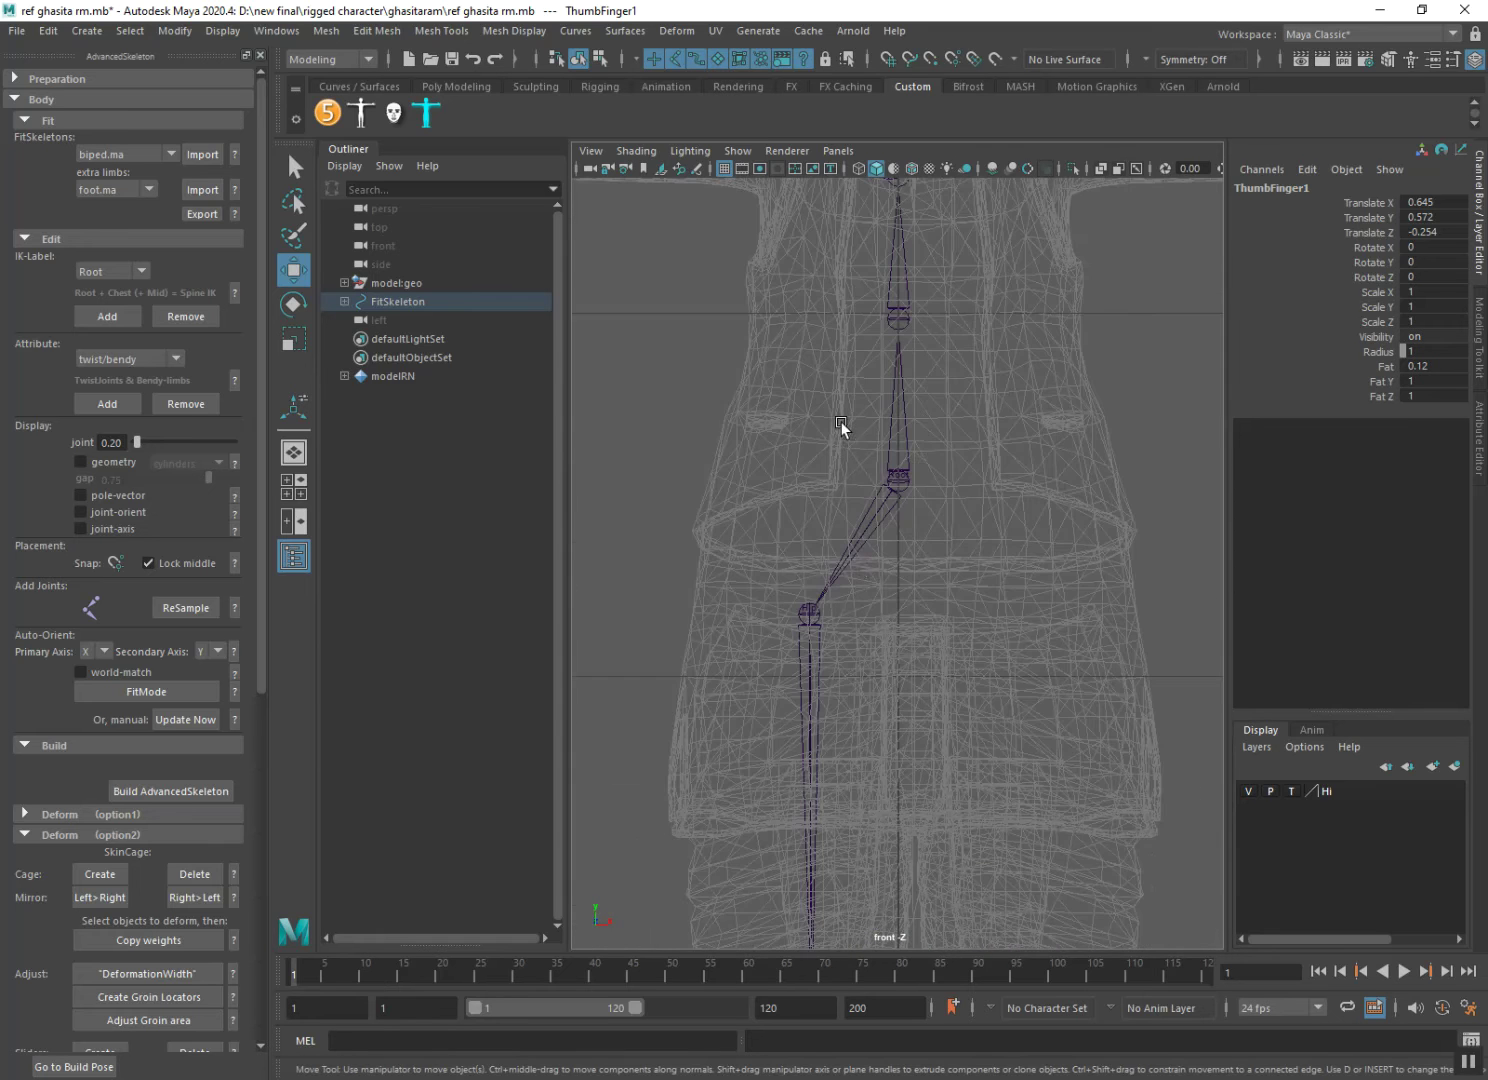
{"action": "scroll", "coordinate": [884, 343], "scroll_direction": "down", "scroll_amount": 5}
{"action": "scroll", "coordinate": [869, 400], "scroll_direction": "down", "scroll_amount": 3}
{"action": "scroll", "coordinate": [850, 634], "scroll_direction": "up", "scroll_amount": 3}
{"action": "scroll", "coordinate": [845, 725], "scroll_direction": "up", "scroll_amount": 2}
{"action": "scroll", "coordinate": [855, 946], "scroll_direction": "up", "scroll_amount": 2}
{"action": "scroll", "coordinate": [849, 640], "scroll_direction": "up", "scroll_amount": 1}
{"action": "scroll", "coordinate": [837, 824], "scroll_direction": "up", "scroll_amount": 2}
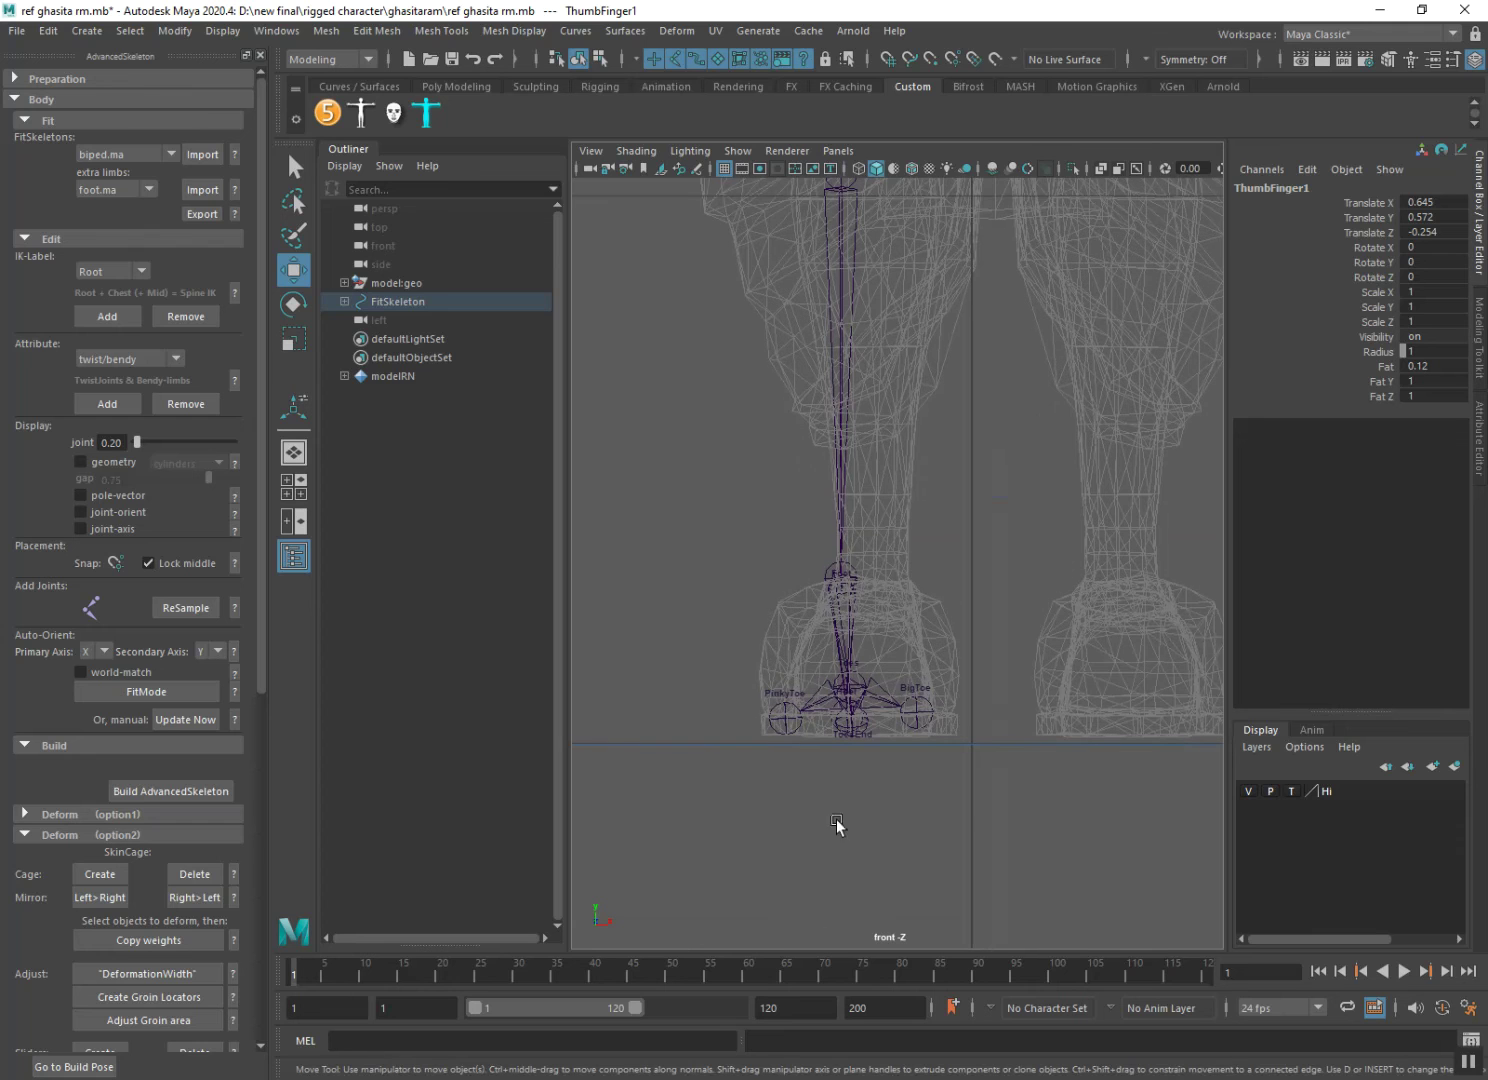
{"action": "left_click", "coordinate": [850, 574]}
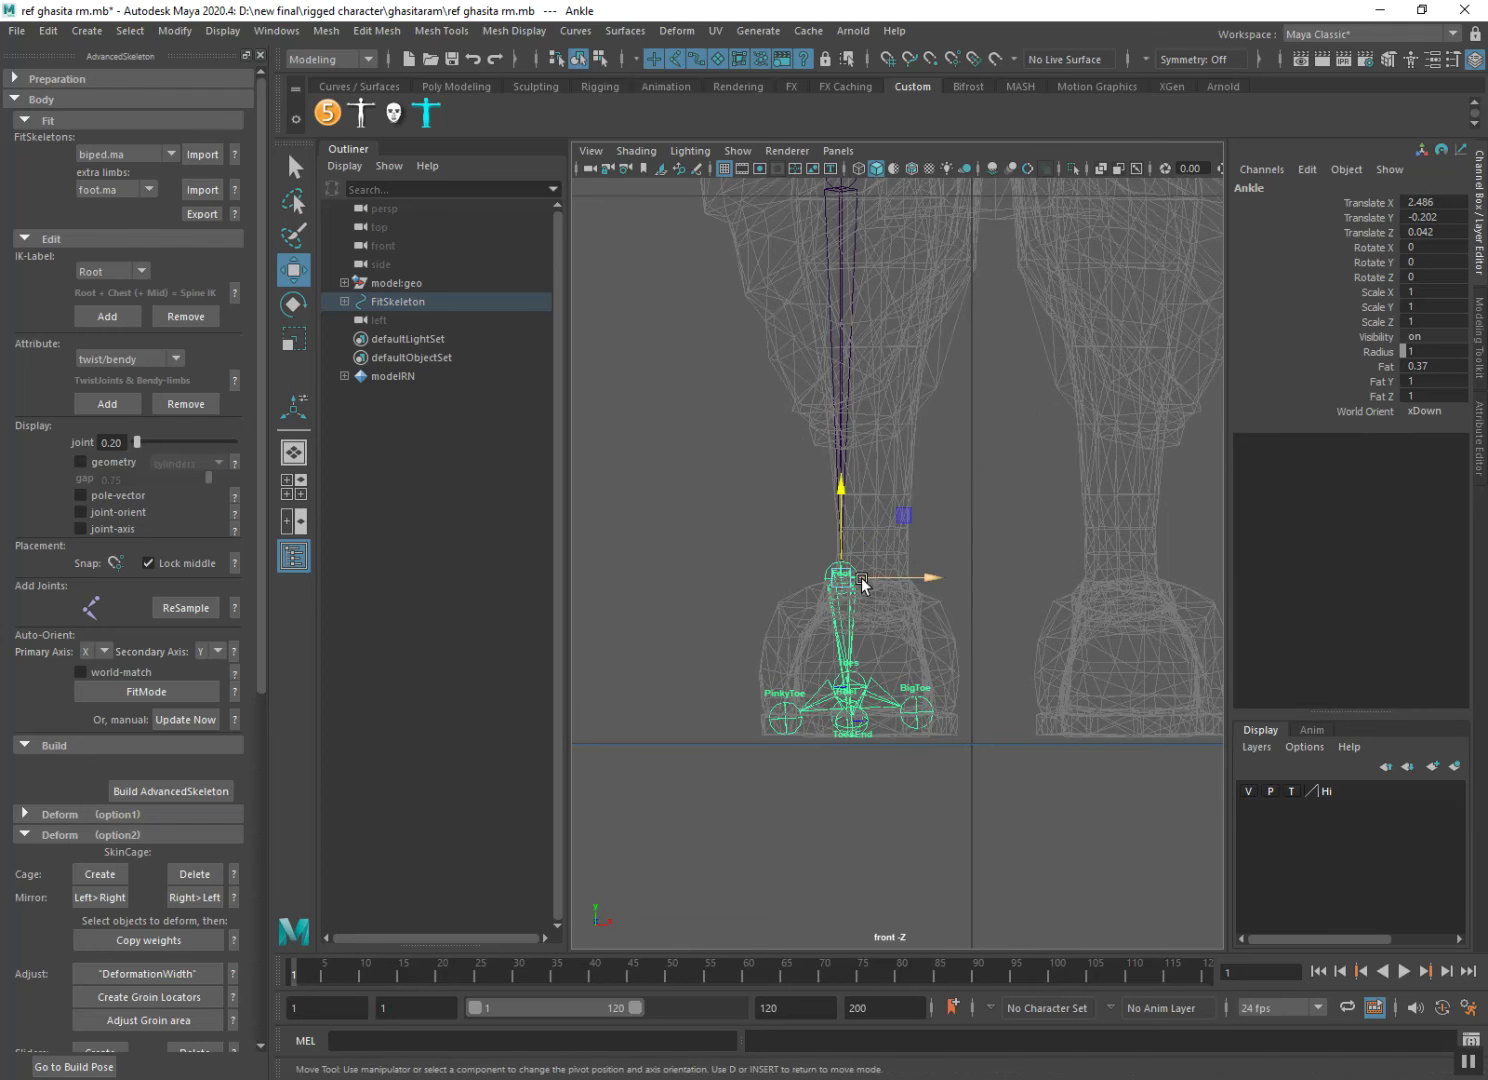
{"action": "left_click_drag", "start_coordinate": [932, 587], "coordinate": [948, 591]}
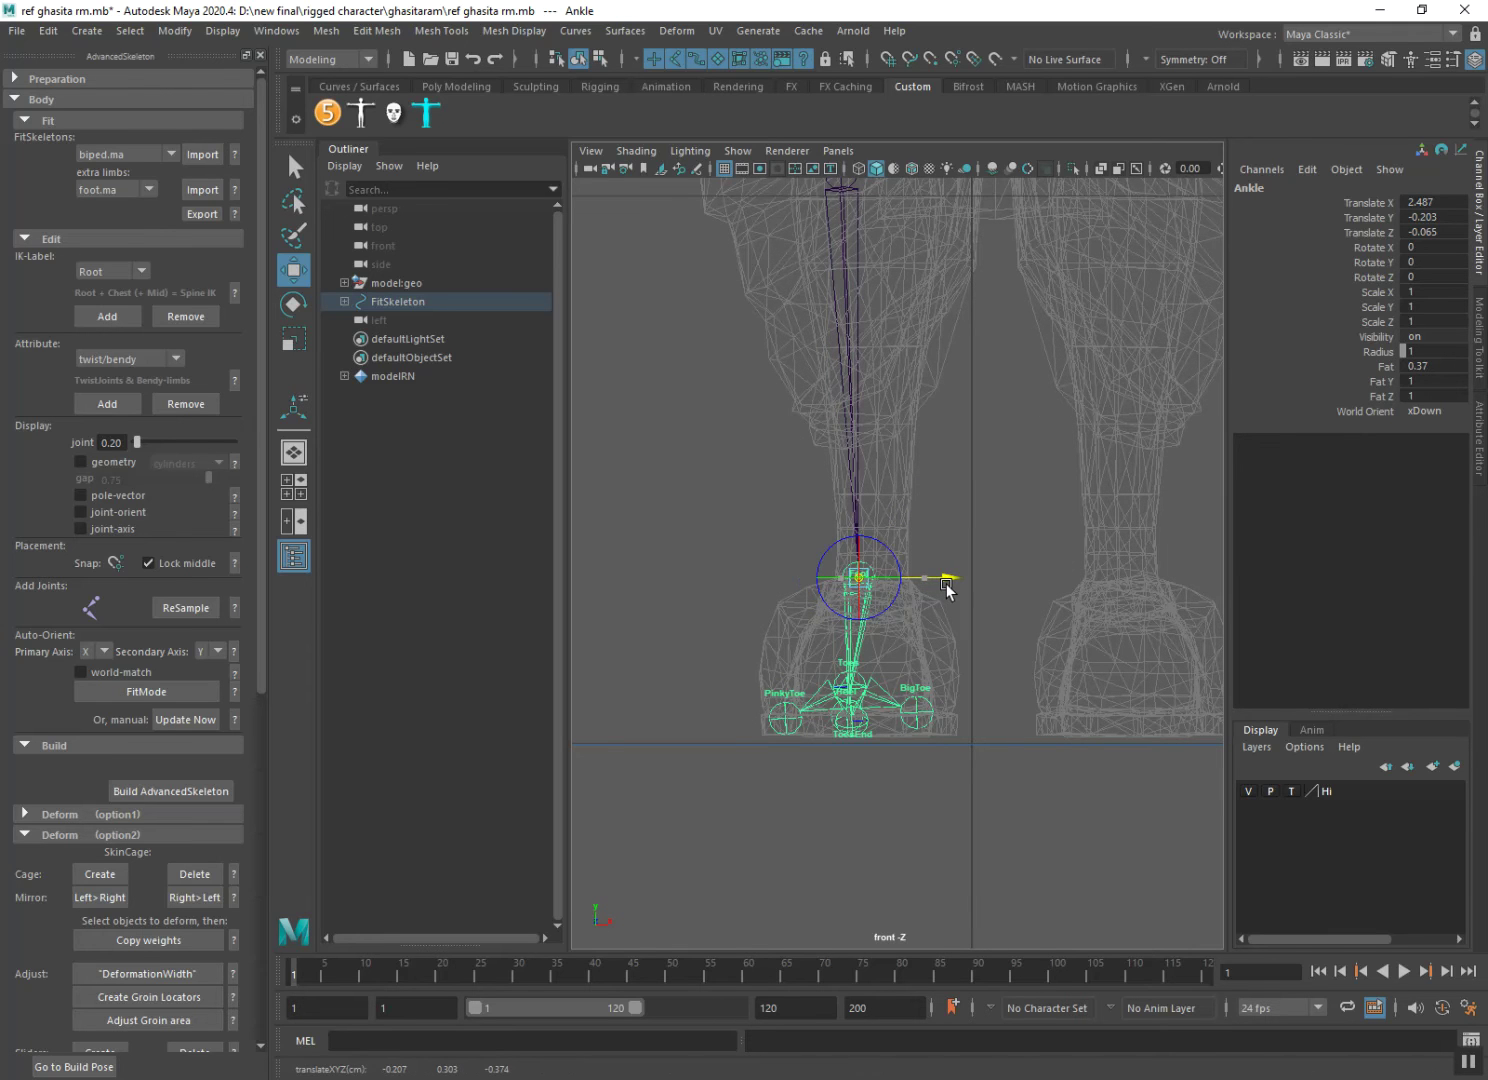
Pan and zoom the view up to the character's head and upper torso.
{"action": "mouse_move", "coordinate": [948, 591]}
{"action": "middle_mouse_down", "text": "alt"}
{"action": "mouse_move", "coordinate": [795, 741]}
{"action": "mouse_move", "coordinate": [817, 890]}
{"action": "mouse_move", "coordinate": [837, 647]}
{"action": "mouse_move", "coordinate": [827, 516]}
{"action": "mouse_move", "coordinate": [768, 617]}
{"action": "mouse_move", "coordinate": [856, 455]}
{"action": "mouse_move", "coordinate": [863, 645]}
{"action": "mouse_move", "coordinate": [876, 655]}
{"action": "middle_mouse_up", "text": "alt"}
{"action": "scroll", "coordinate": [869, 601], "scroll_direction": "down", "scroll_amount": 5}
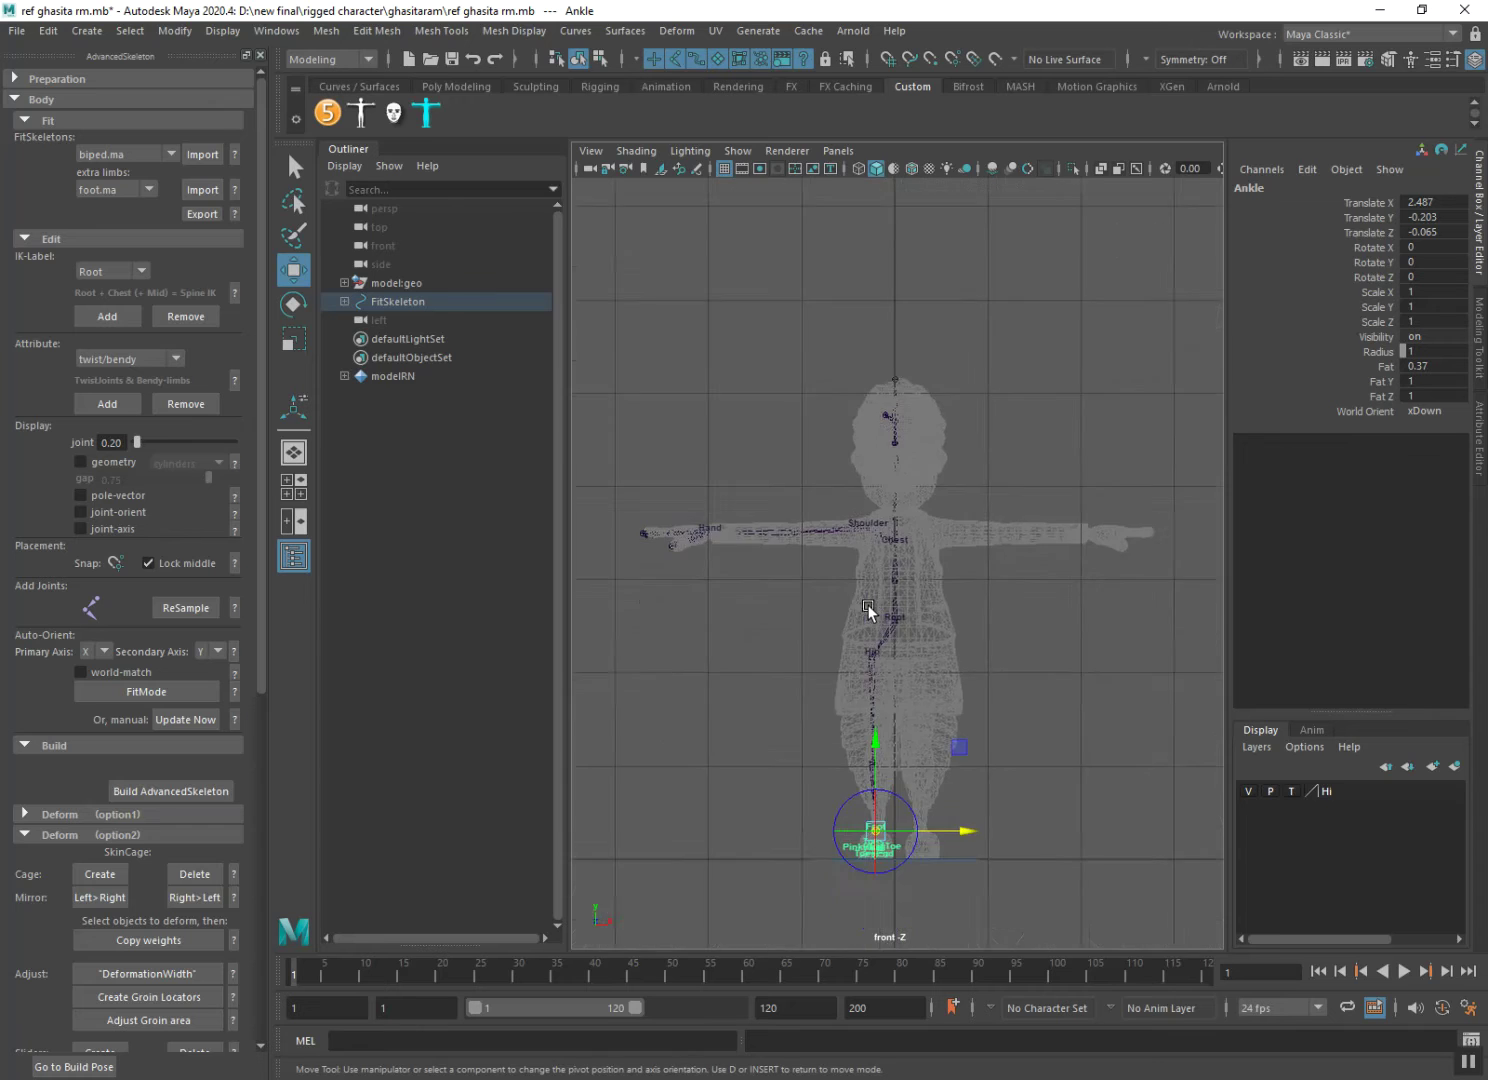
{"action": "scroll", "coordinate": [869, 608], "scroll_direction": "up", "scroll_amount": 2}
{"action": "scroll", "coordinate": [877, 669], "scroll_direction": "up", "scroll_amount": 2}
{"action": "mouse_move", "coordinate": [1013, 641]}
{"action": "middle_mouse_down", "text": "alt"}
{"action": "mouse_move", "coordinate": [1122, 608]}
{"action": "mouse_move", "coordinate": [857, 651]}
{"action": "mouse_move", "coordinate": [866, 555]}
{"action": "mouse_move", "coordinate": [880, 648]}
{"action": "middle_mouse_up", "text": "alt"}
{"action": "scroll", "coordinate": [866, 555], "scroll_direction": "up", "scroll_amount": 3}
{"action": "scroll", "coordinate": [865, 554], "scroll_direction": "up", "scroll_amount": 2}
{"action": "key", "text": "space"}
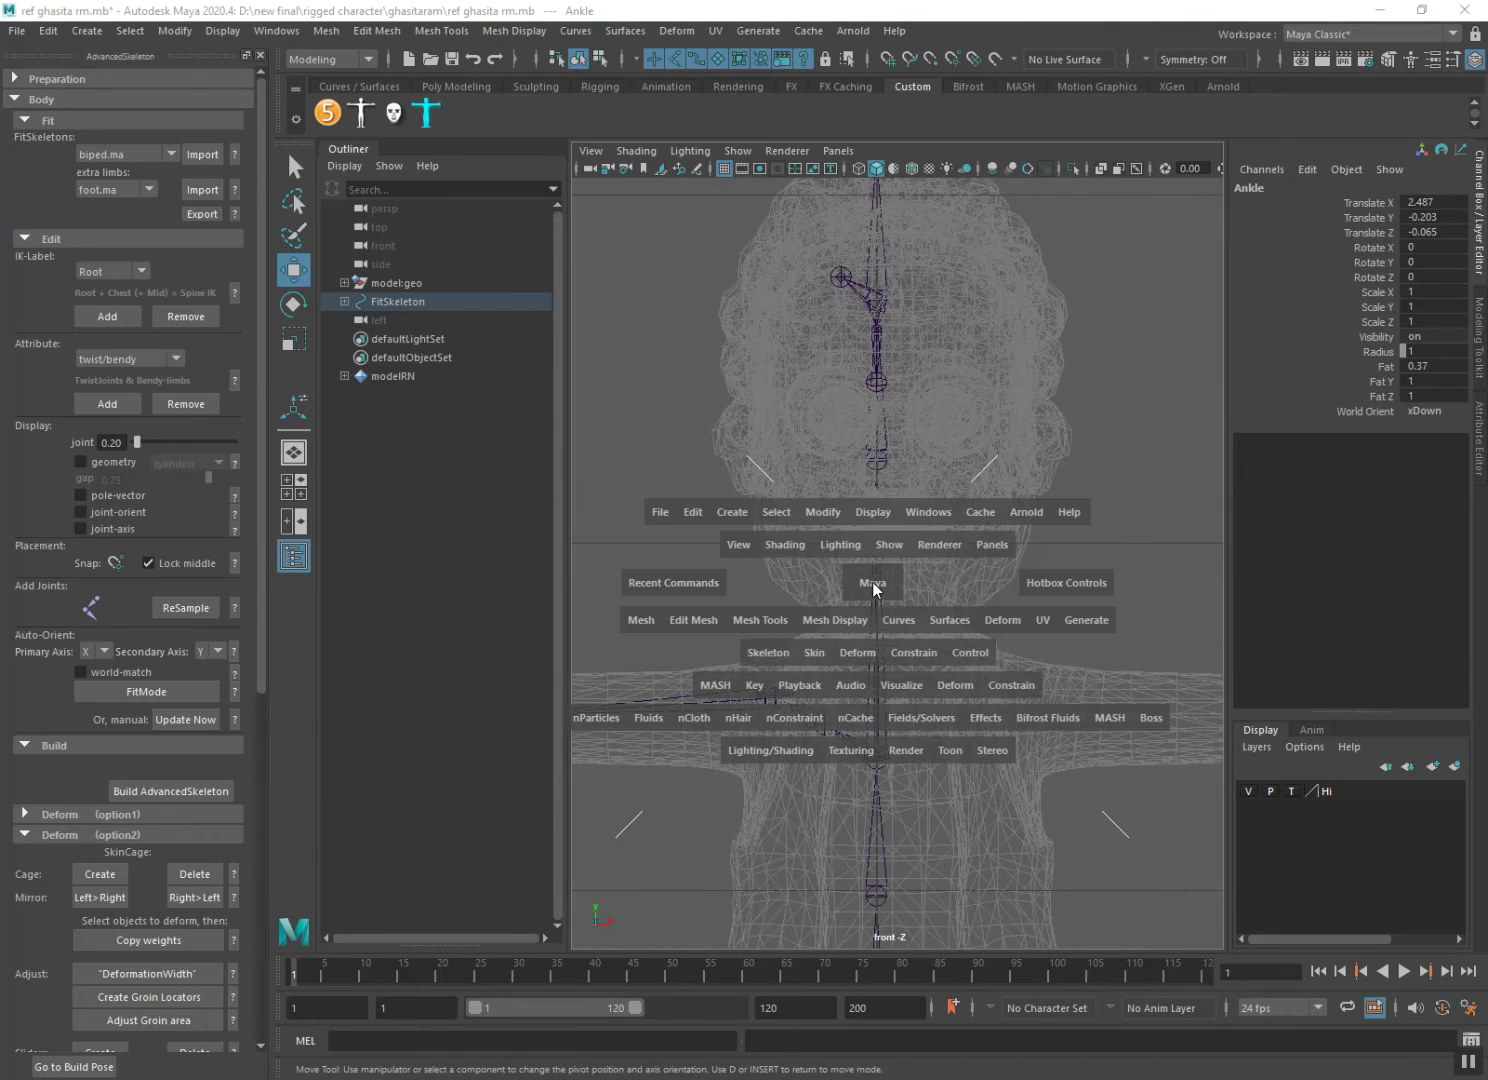
In the side view, move the Neck joint chain down and back inside the neck.
{"action": "left_click_drag", "start_coordinate": [862, 587], "coordinate": [829, 552]}
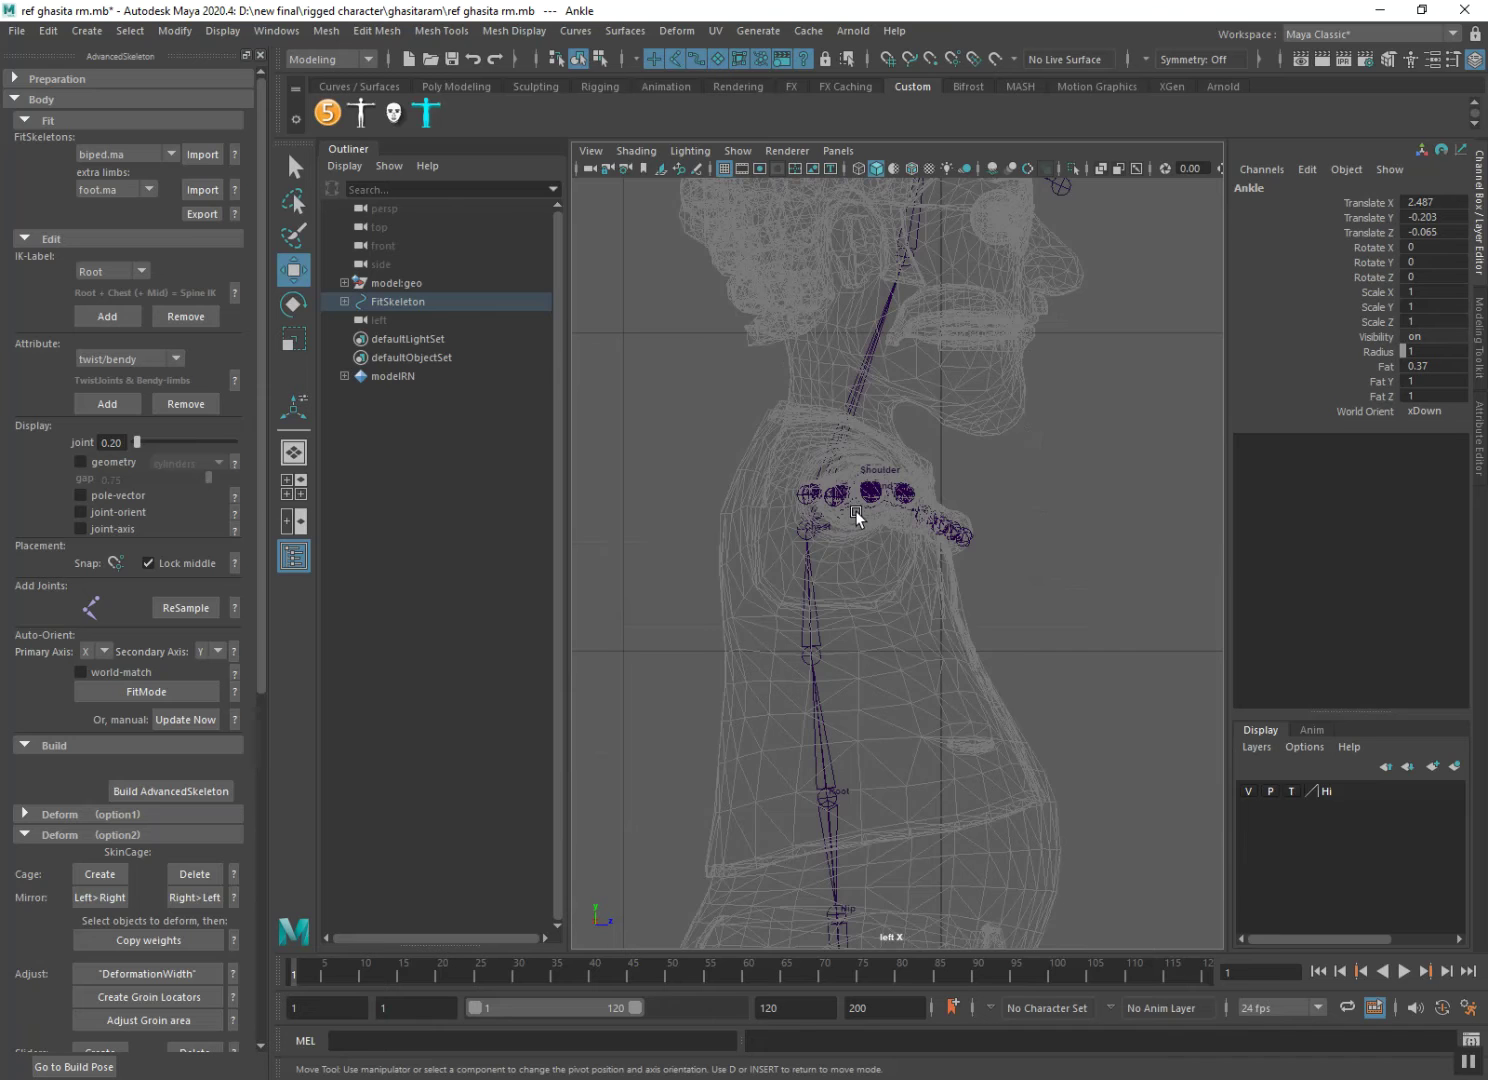
{"action": "middle_click_drag", "start_coordinate": [863, 493], "coordinate": [839, 798], "text": "alt"}
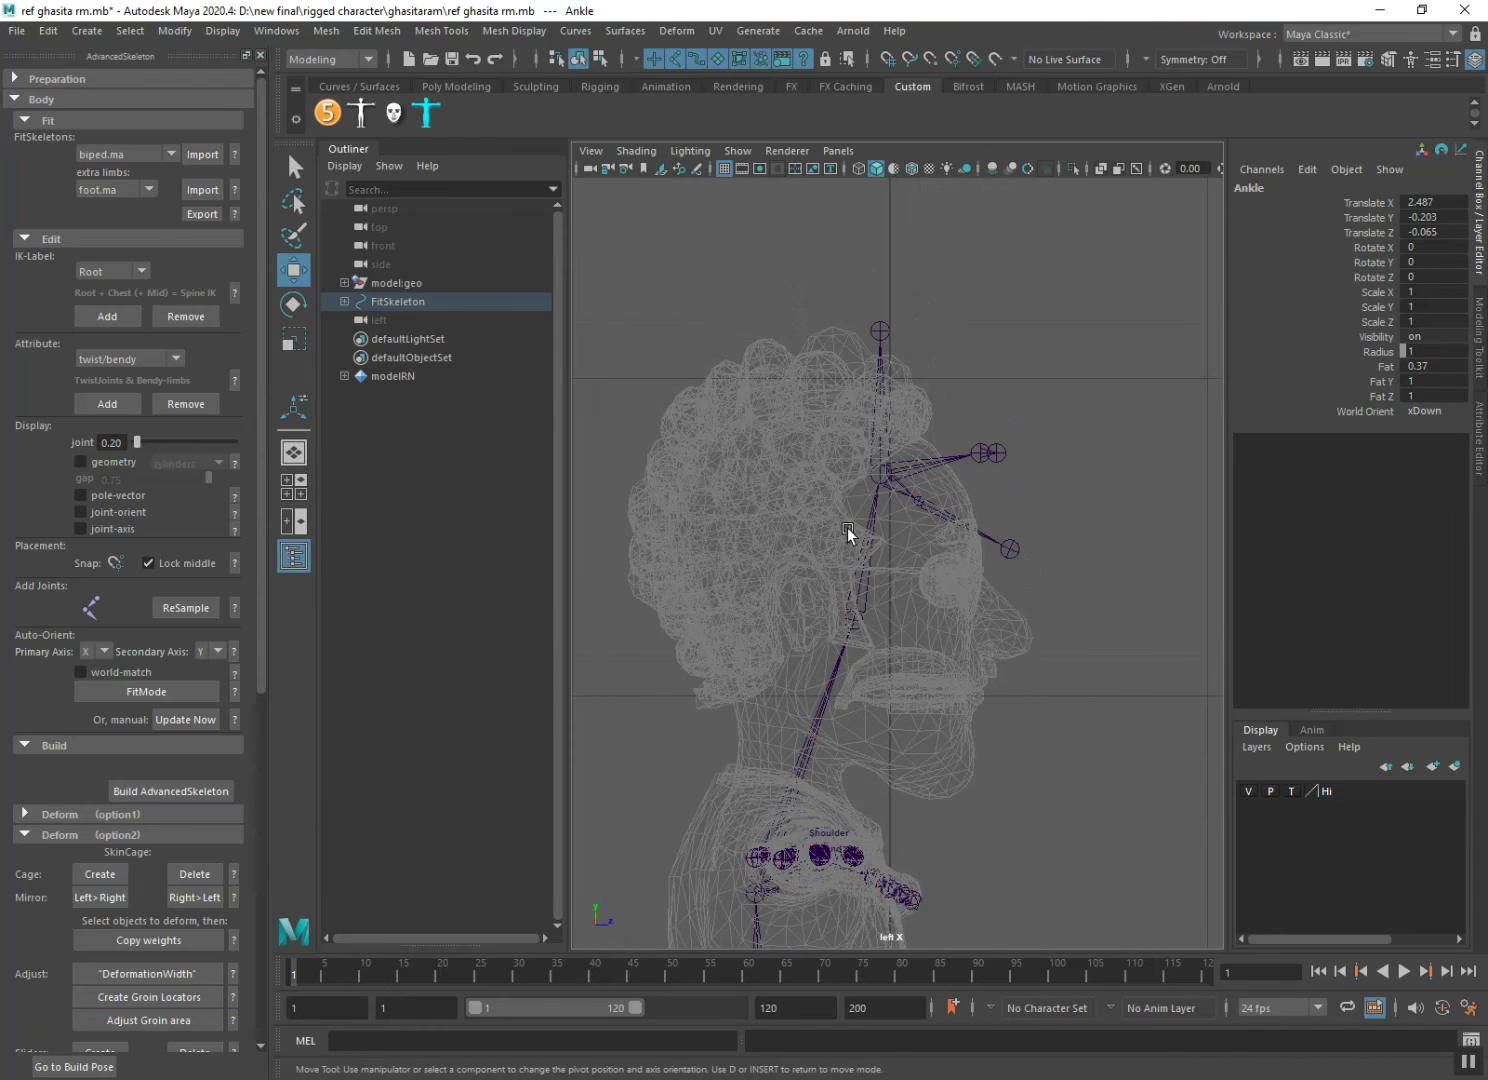
{"action": "left_click", "coordinate": [881, 473]}
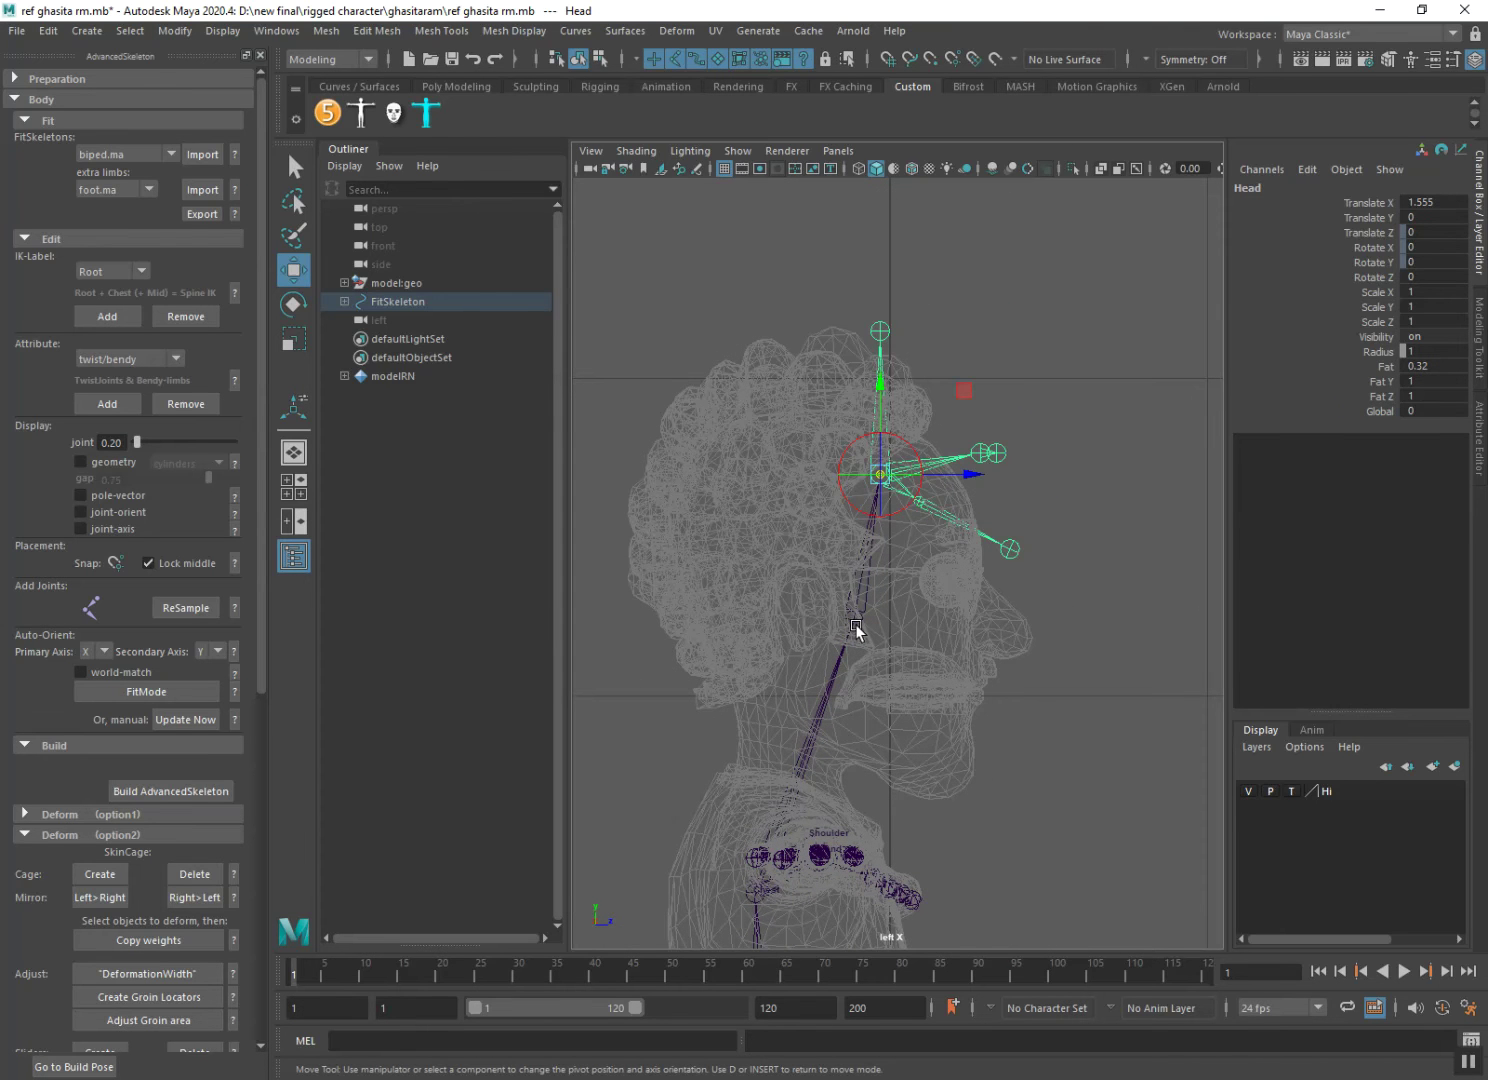
{"action": "left_click", "coordinate": [854, 622]}
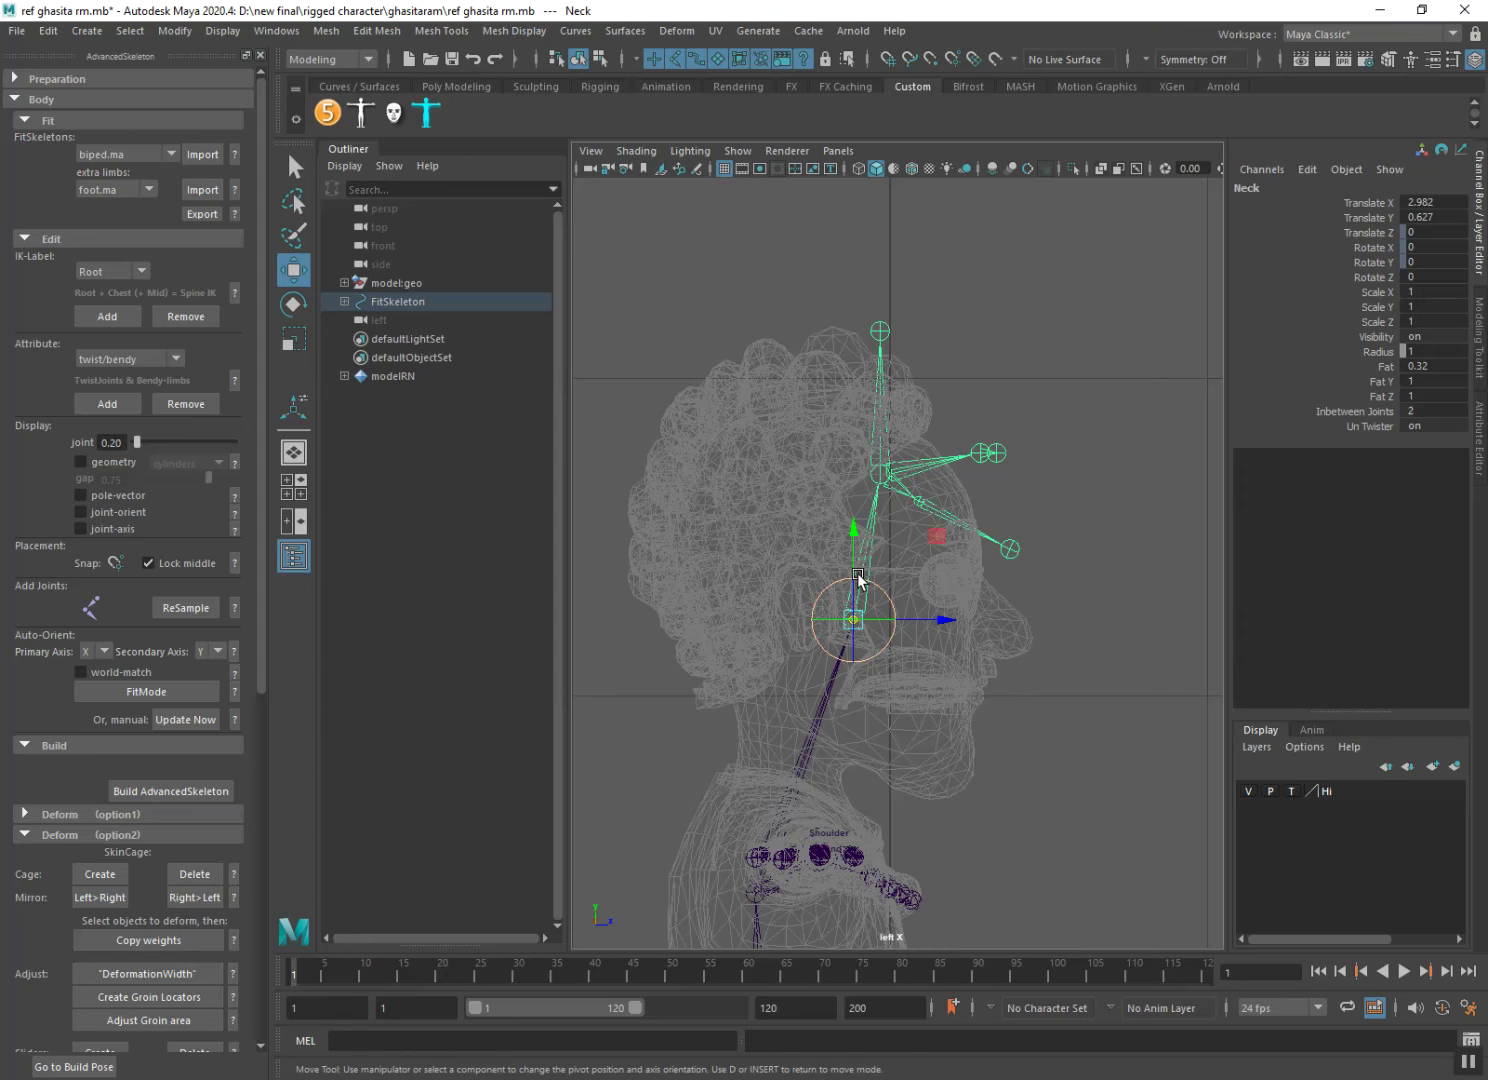
{"action": "left_click_drag", "start_coordinate": [857, 520], "coordinate": [847, 605]}
{"action": "left_click_drag", "start_coordinate": [900, 712], "coordinate": [834, 708]}
{"action": "left_click_drag", "start_coordinate": [796, 643], "coordinate": [797, 653]}
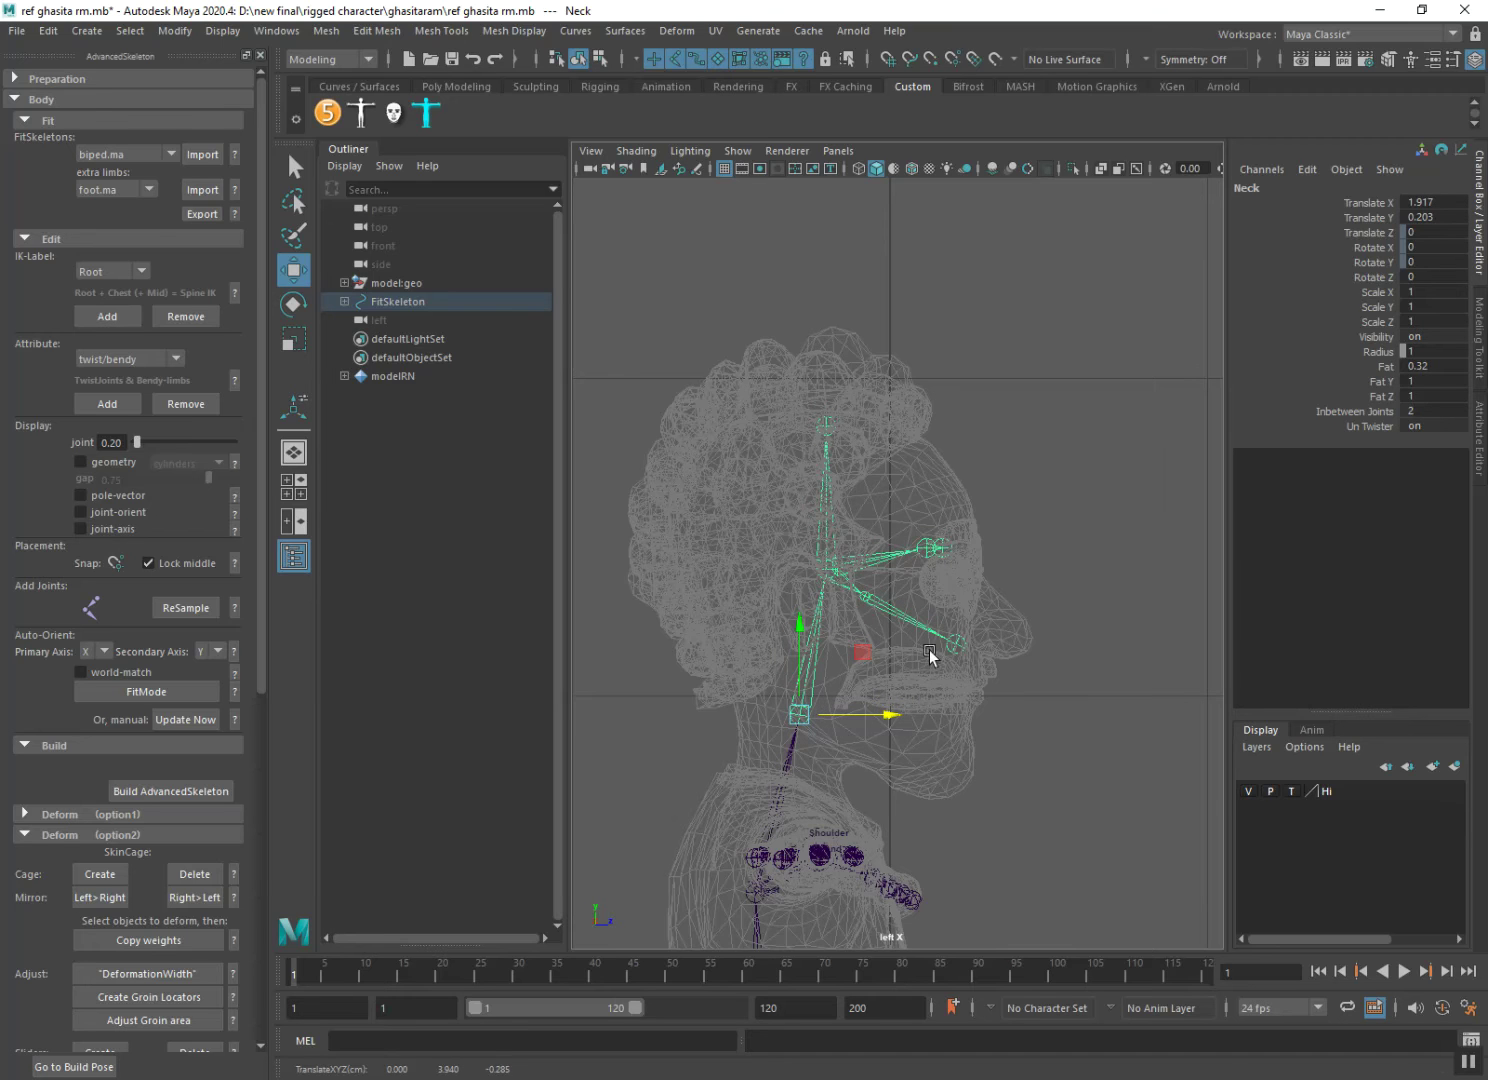
Fit the Jaw joint at the jaw hinge and the JawEnd joint into the chin.
{"action": "left_click", "coordinate": [956, 643]}
{"action": "left_click", "coordinate": [864, 597]}
{"action": "left_click_drag", "start_coordinate": [863, 596], "coordinate": [869, 718]}
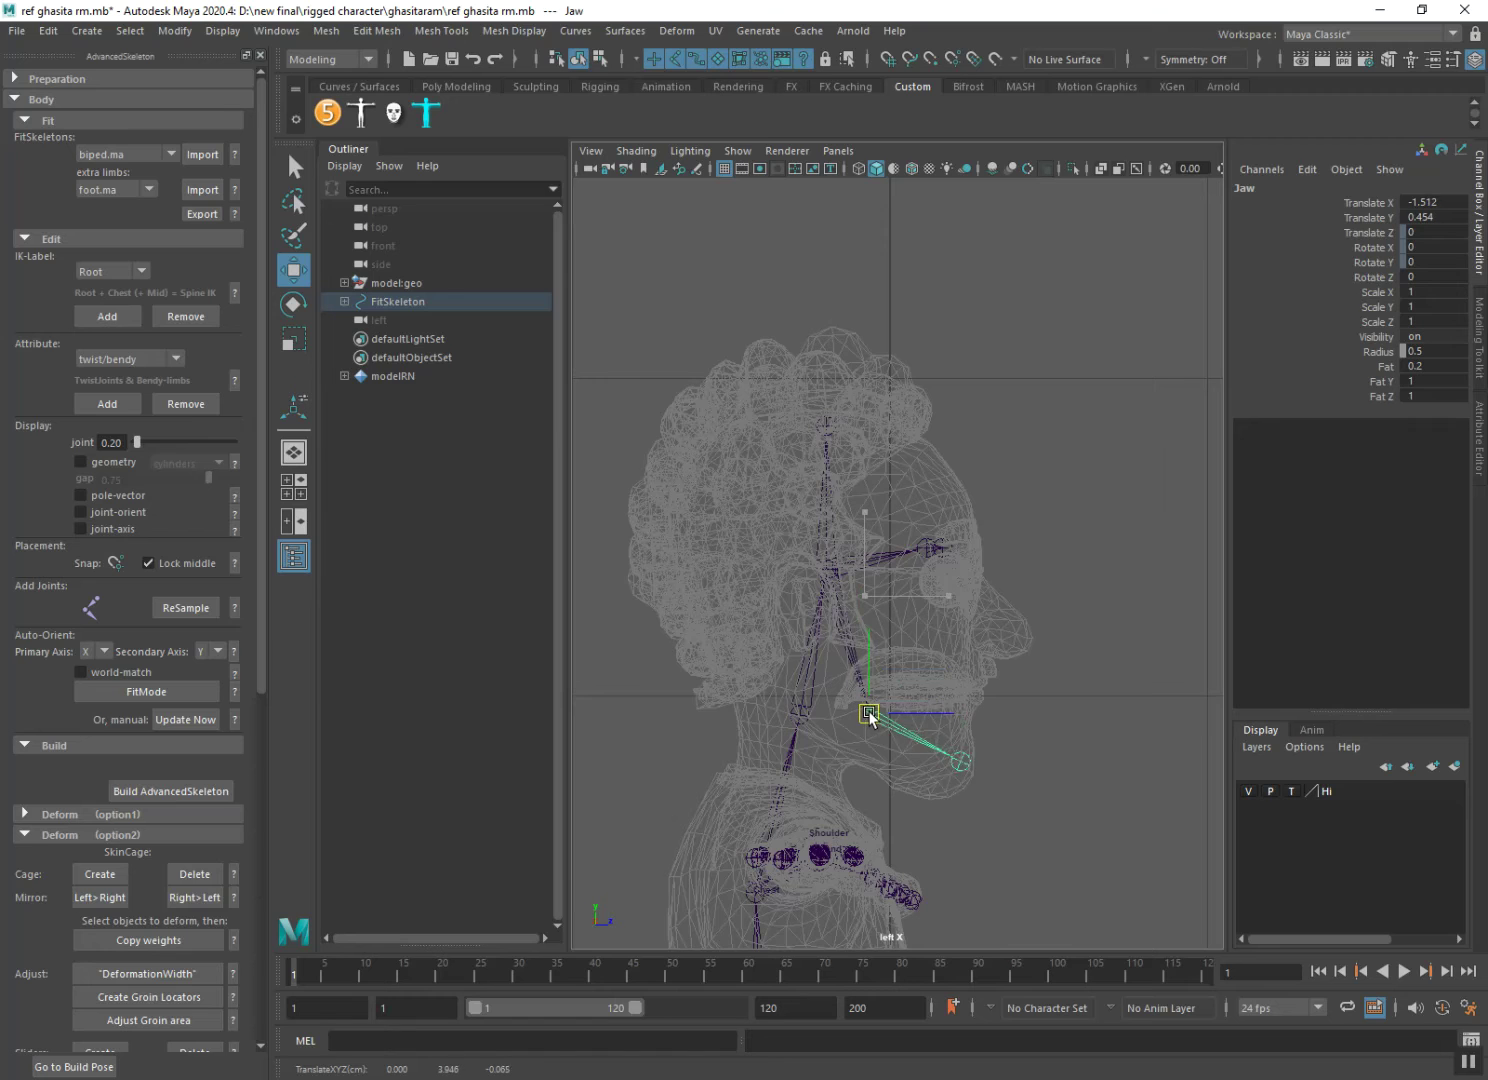
{"action": "left_click", "coordinate": [962, 761]}
{"action": "left_click_drag", "start_coordinate": [962, 761], "coordinate": [946, 791]}
{"action": "left_click", "coordinate": [869, 716]}
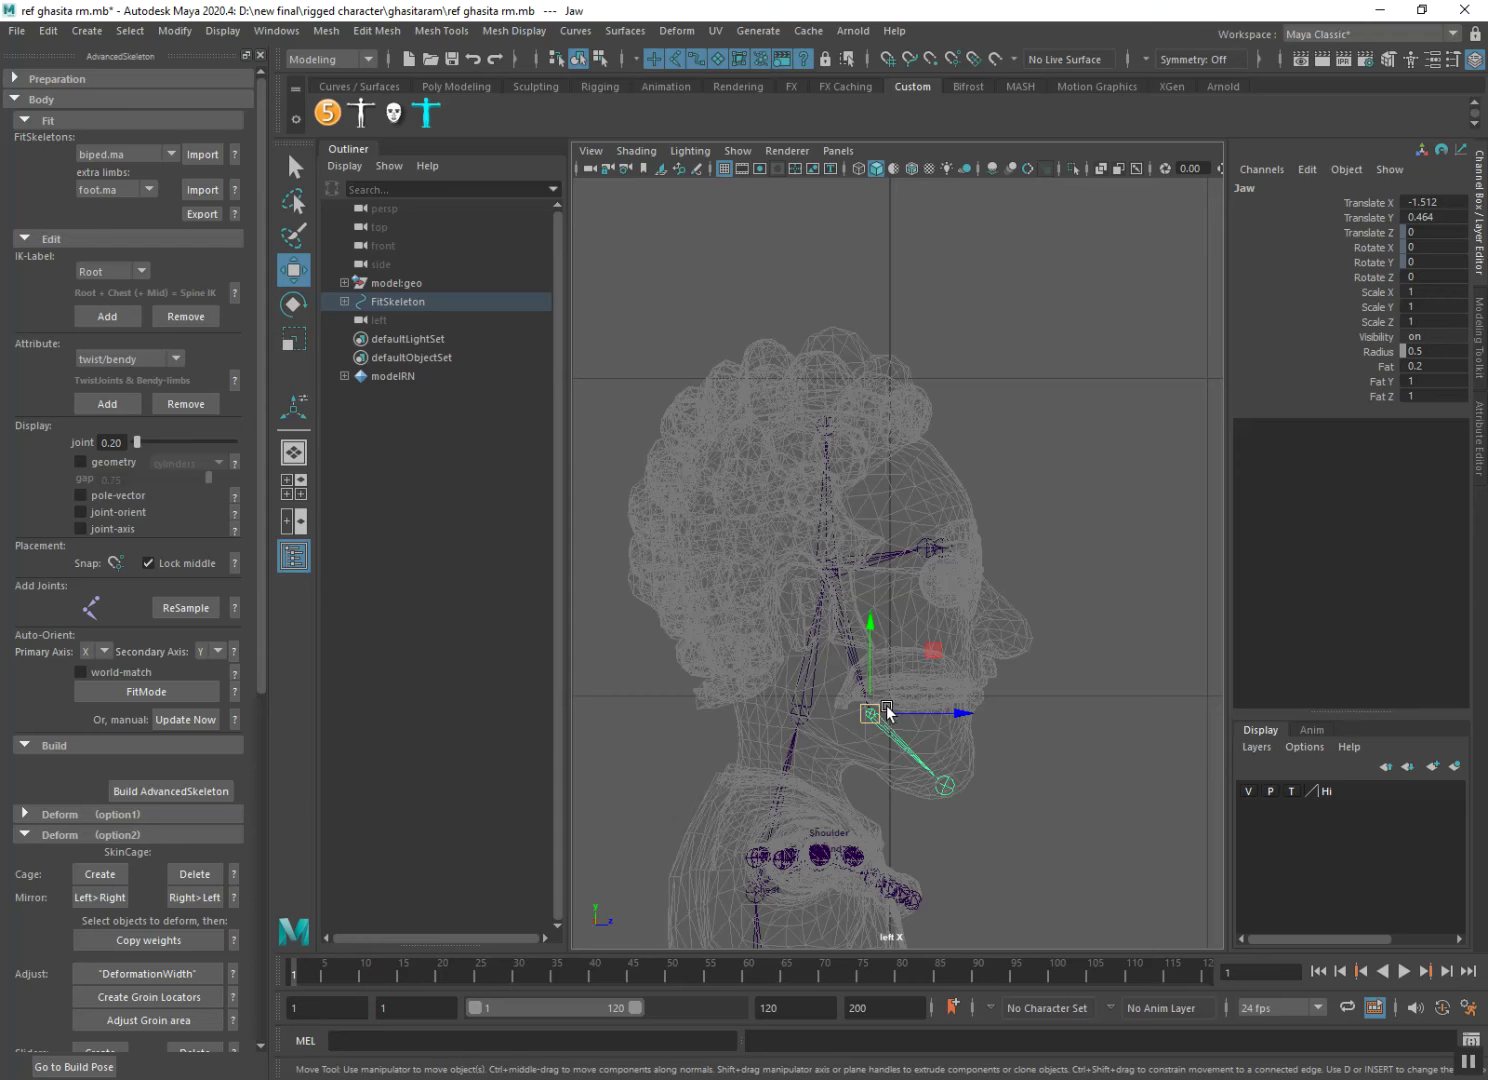
{"action": "left_click_drag", "start_coordinate": [872, 714], "coordinate": [885, 713]}
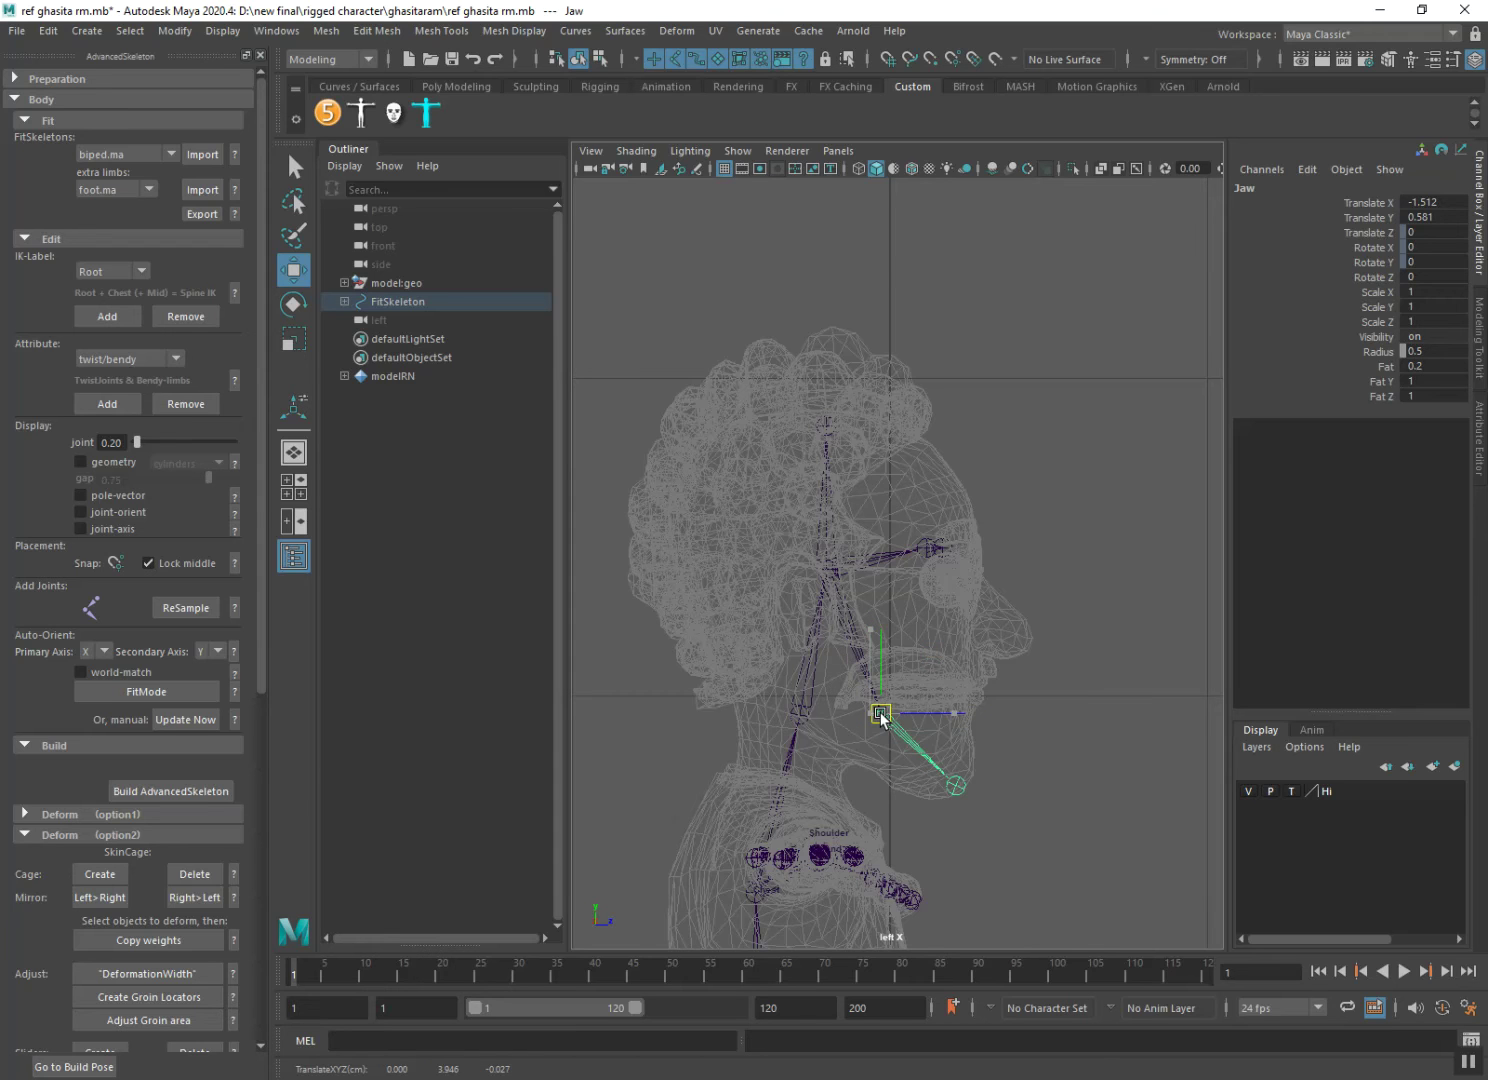
{"action": "left_click", "coordinate": [956, 790]}
{"action": "left_click_drag", "start_coordinate": [955, 790], "coordinate": [947, 798]}
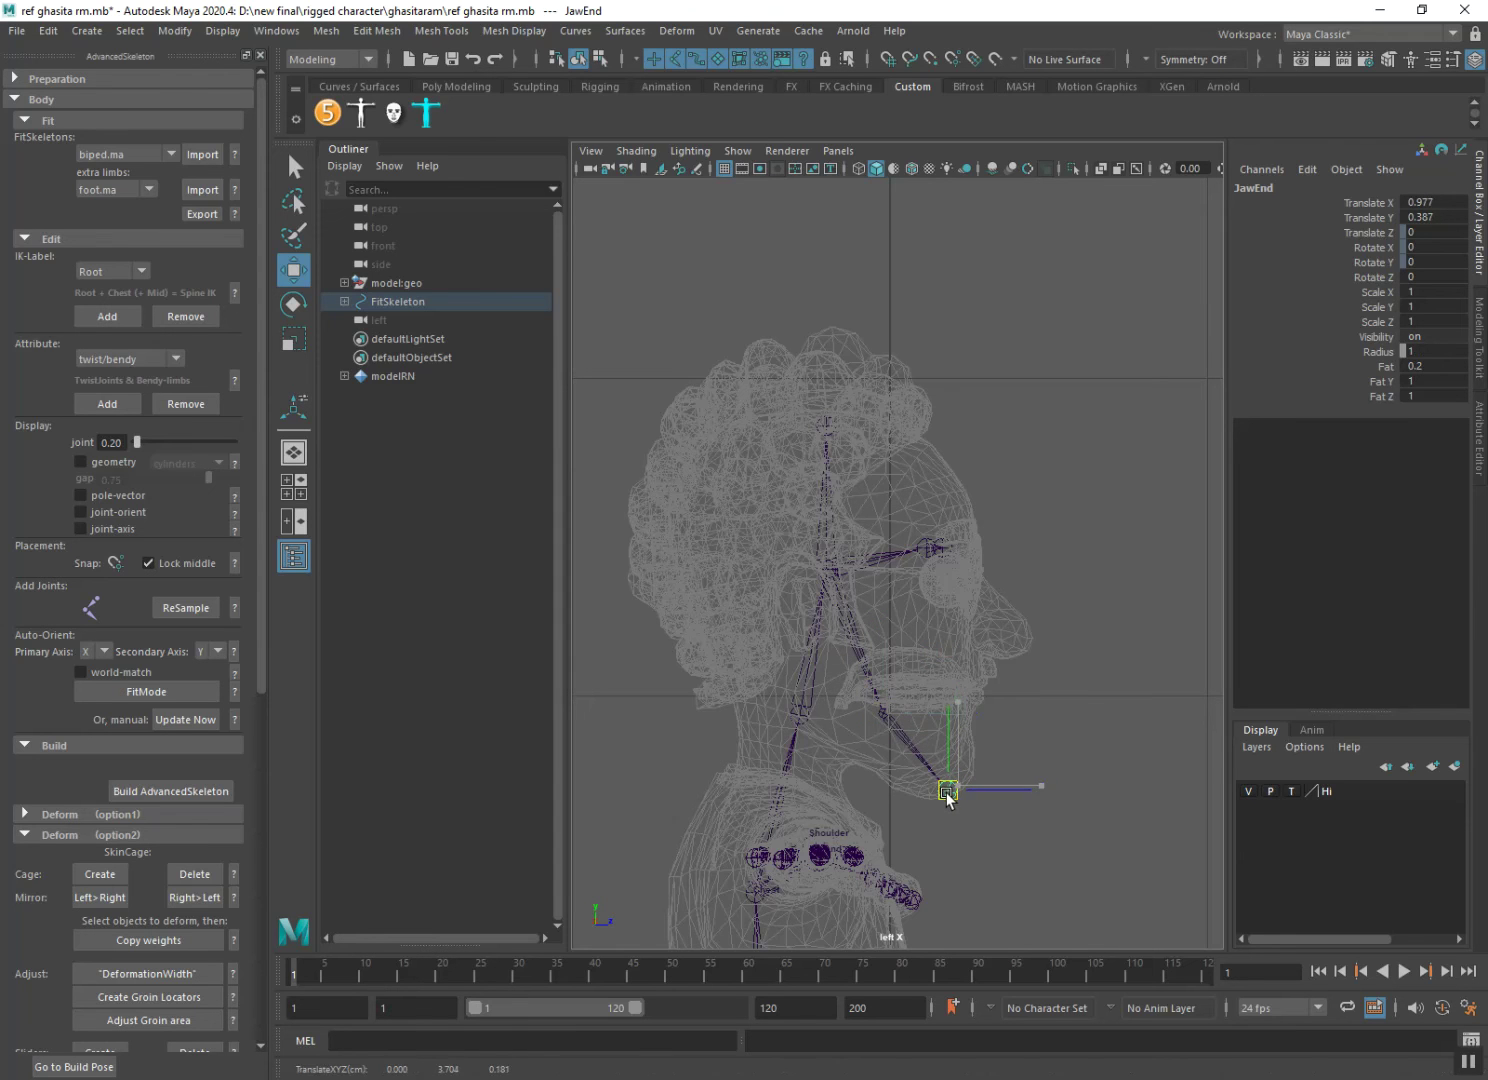
Move the Eye joint into the eye and return to the perspective view.
{"action": "left_click", "coordinate": [928, 548]}
{"action": "left_click_drag", "start_coordinate": [928, 550], "coordinate": [940, 584]}
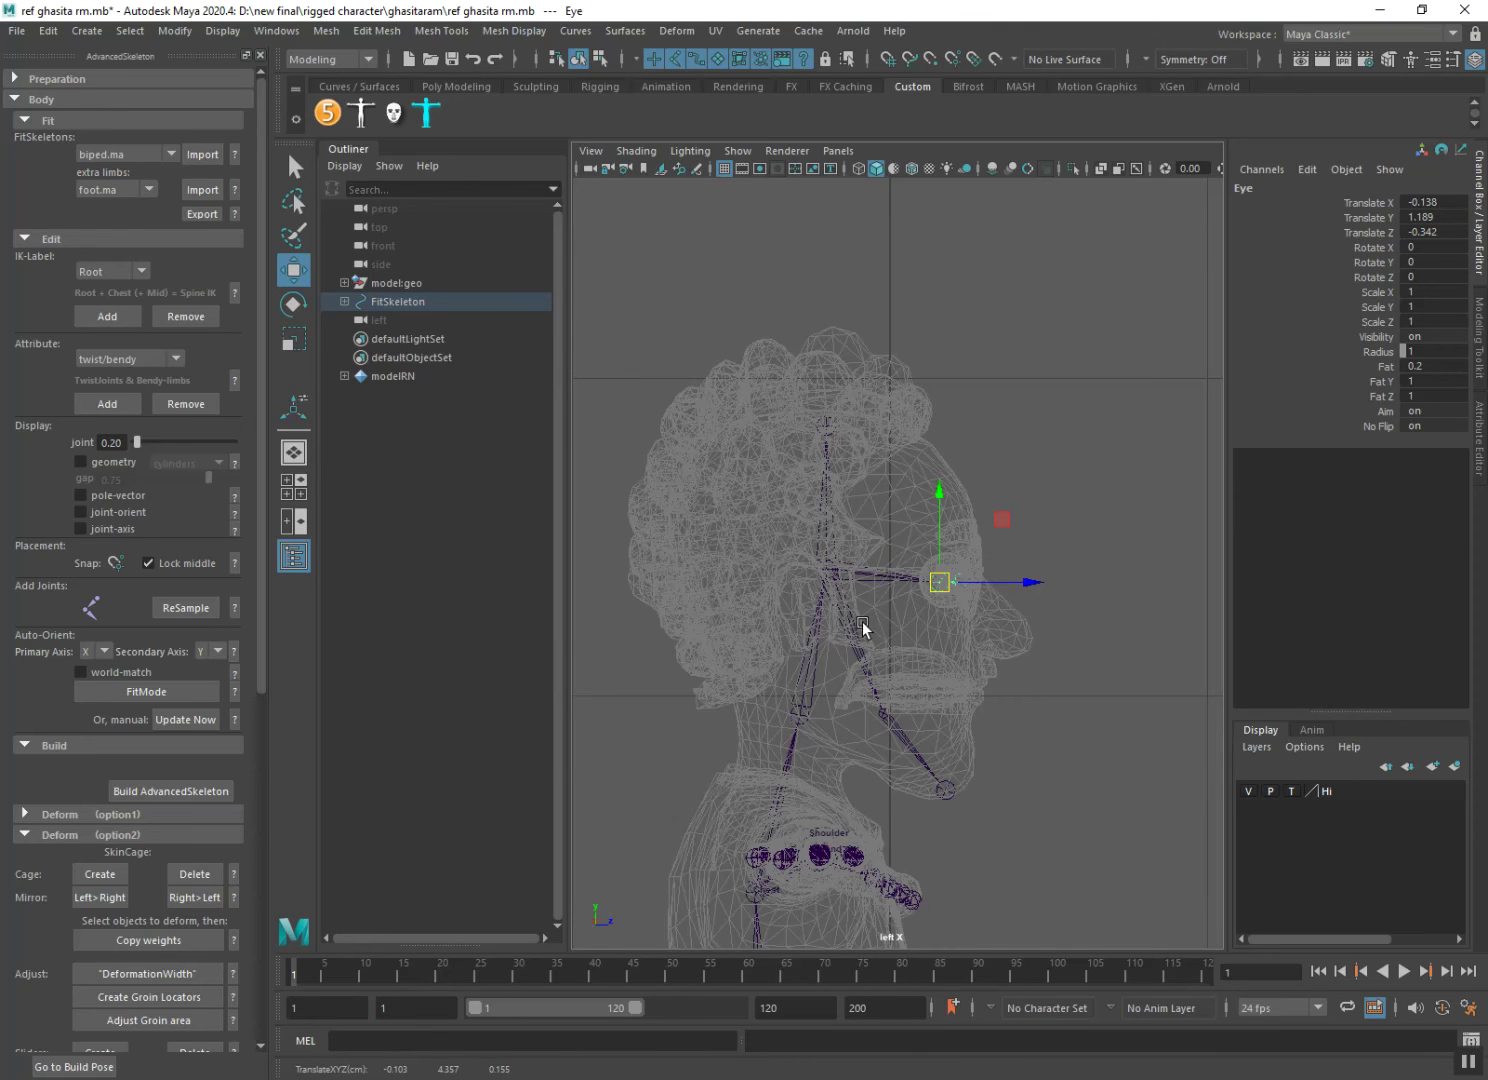
{"action": "key", "text": "space"}
{"action": "mouse_move", "coordinate": [863, 622]}
{"action": "left_mouse_down"}
{"action": "mouse_move", "coordinate": [864, 592]}
{"action": "mouse_move", "coordinate": [882, 605]}
{"action": "mouse_move", "coordinate": [707, 611]}
{"action": "mouse_move", "coordinate": [1080, 600]}
{"action": "left_mouse_up"}
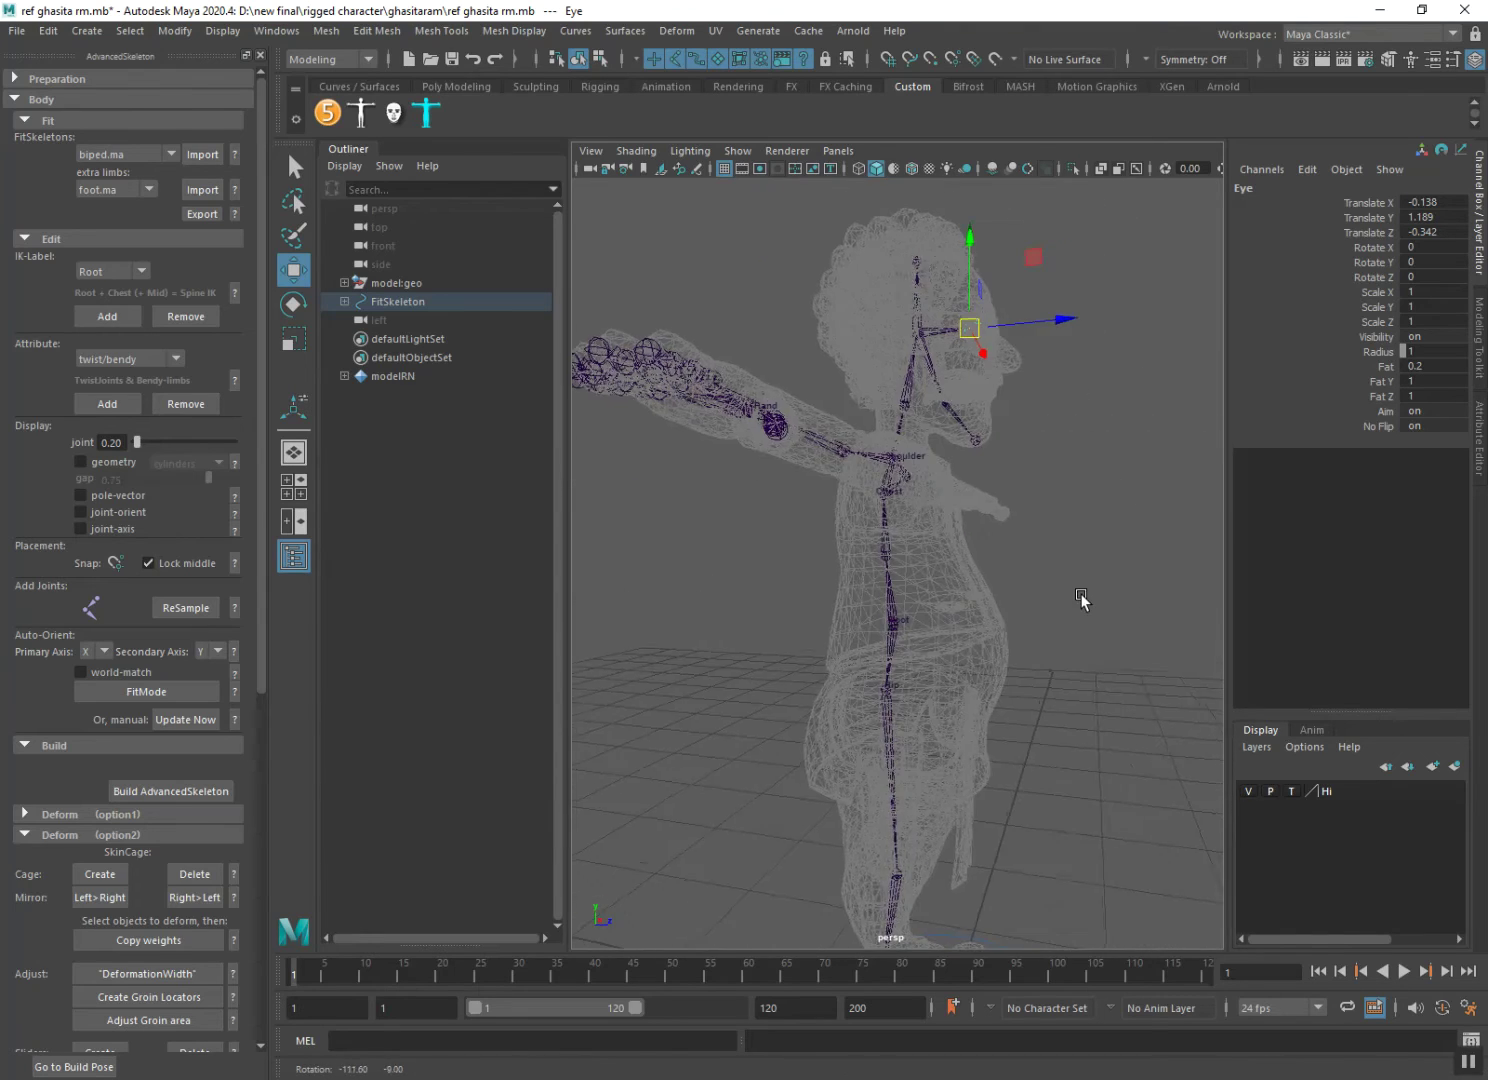
Orbit around the character and enable Two Sided Lighting in the viewport.
{"action": "right_click_drag", "start_coordinate": [1053, 591], "coordinate": [998, 567], "text": "alt"}
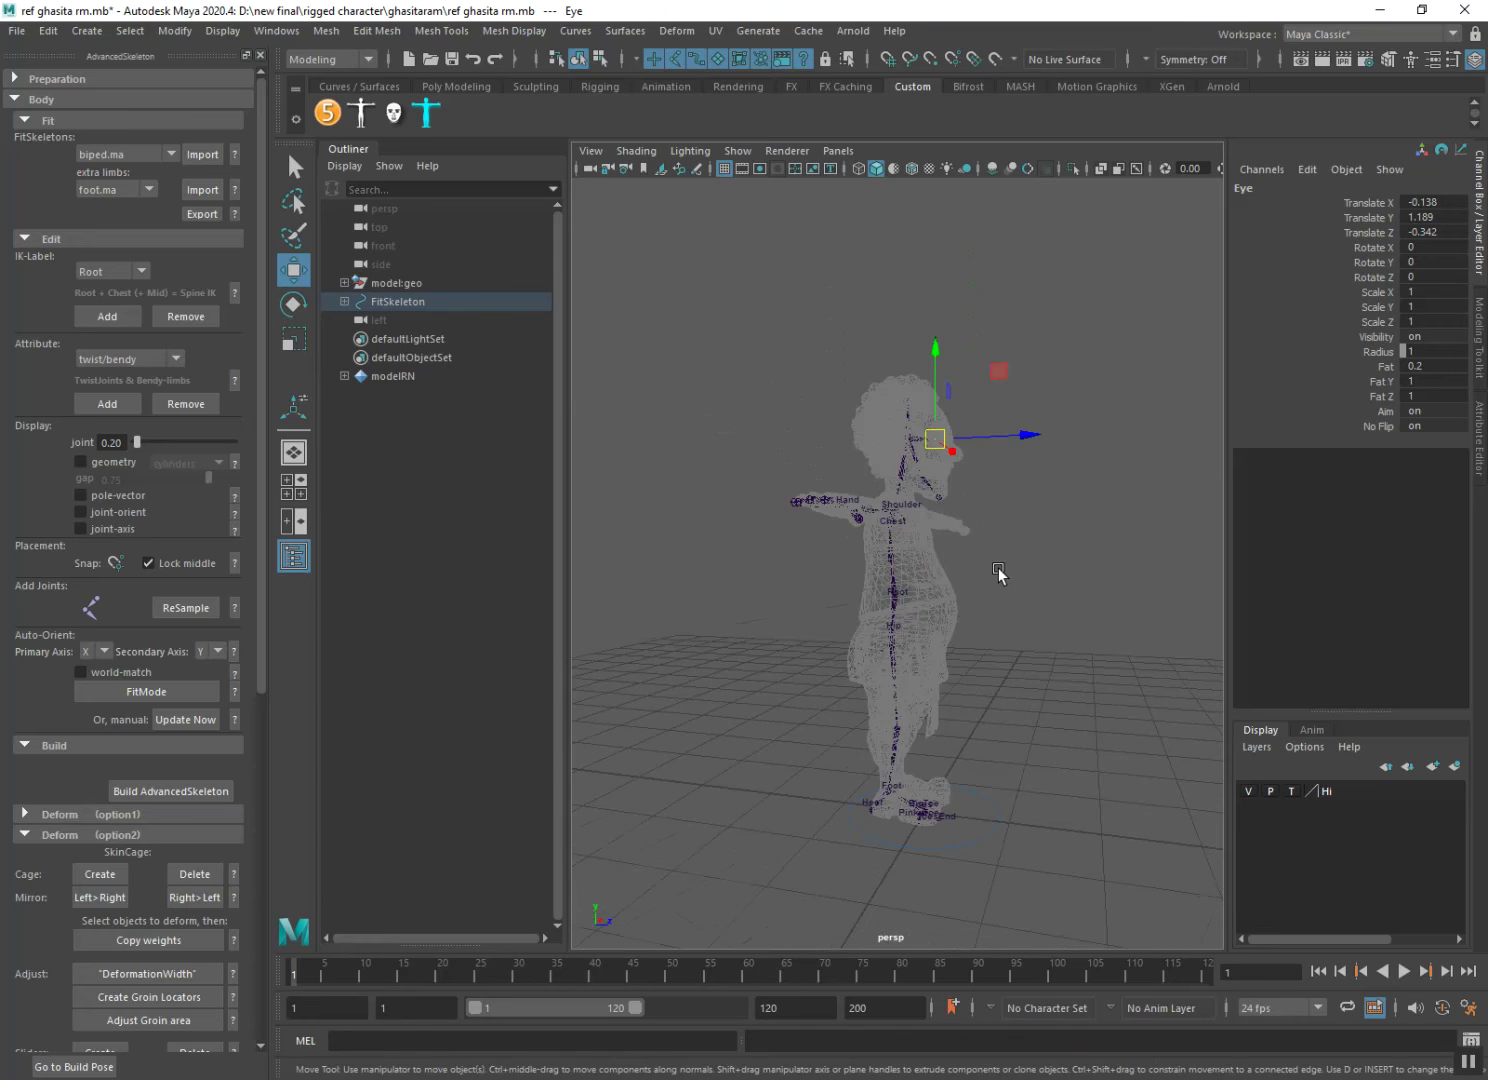
{"action": "left_click_drag", "start_coordinate": [962, 605], "coordinate": [803, 655], "text": "alt"}
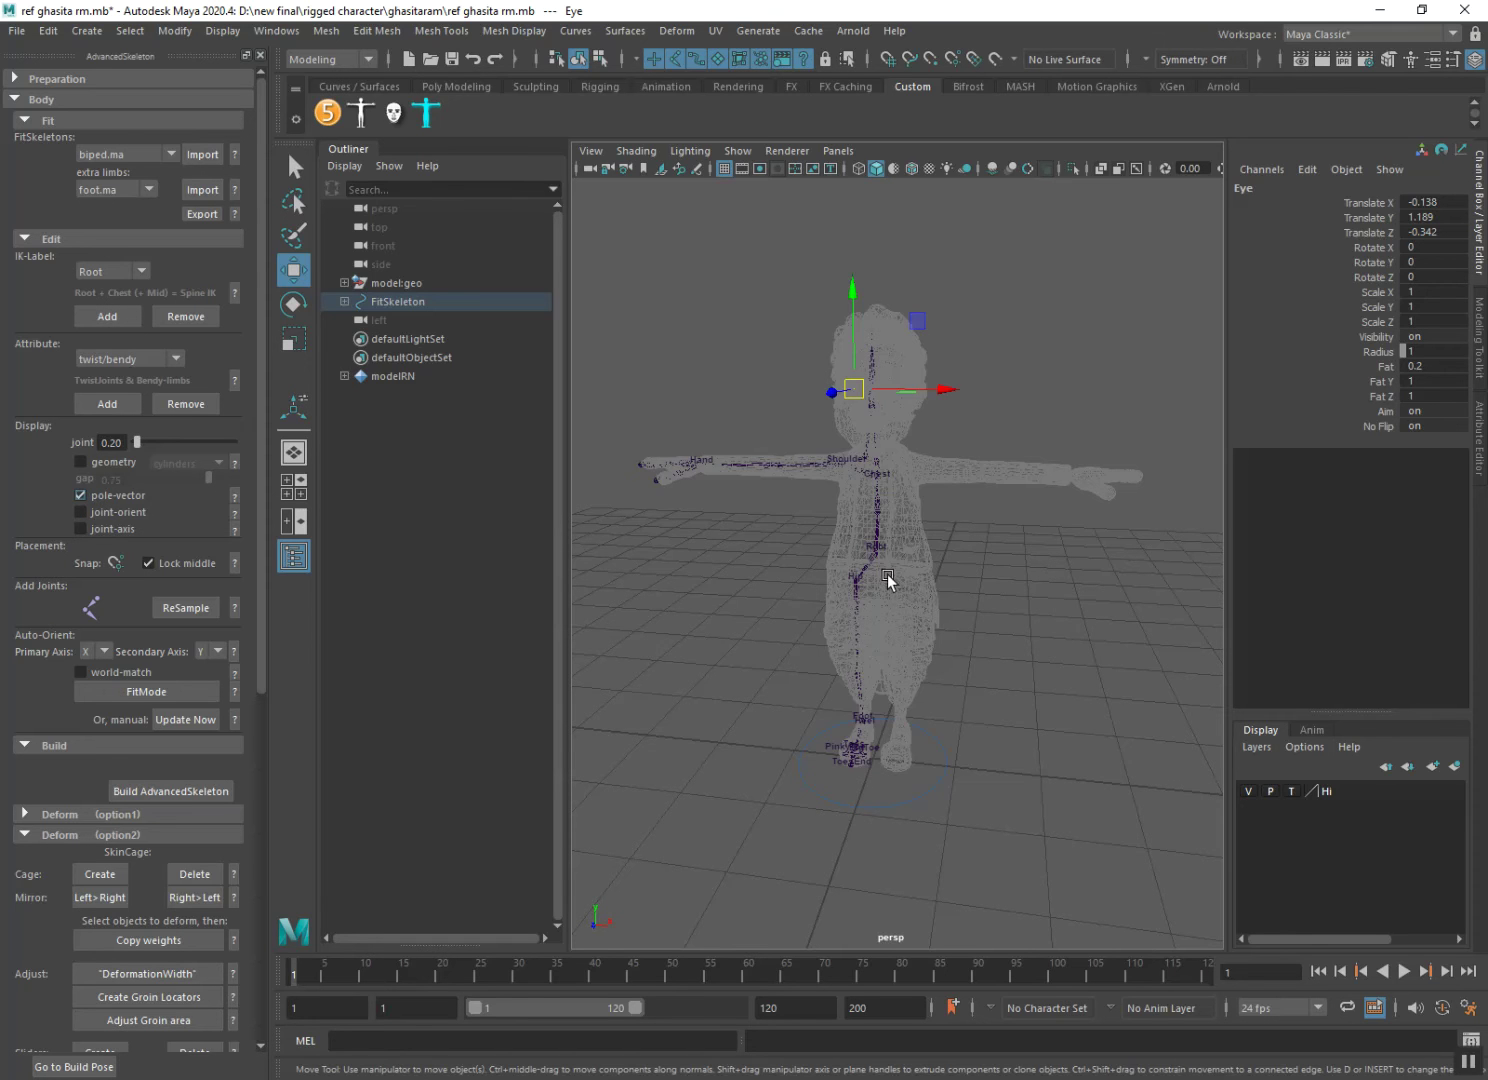
{"action": "mouse_move", "coordinate": [869, 578]}
{"action": "left_mouse_down", "text": "alt"}
{"action": "mouse_move", "coordinate": [815, 660]}
{"action": "mouse_move", "coordinate": [1000, 659]}
{"action": "mouse_move", "coordinate": [761, 672]}
{"action": "mouse_move", "coordinate": [741, 660]}
{"action": "mouse_move", "coordinate": [787, 744]}
{"action": "mouse_move", "coordinate": [897, 737]}
{"action": "mouse_move", "coordinate": [891, 711]}
{"action": "mouse_move", "coordinate": [915, 731]}
{"action": "mouse_move", "coordinate": [960, 591]}
{"action": "left_mouse_up", "text": "alt"}
{"action": "left_click", "coordinate": [698, 156]}
{"action": "left_click", "coordinate": [705, 277]}
Lower the Elbow fit joint slightly to Translate Y -0.19 to correct the arm bend.
{"action": "scroll", "coordinate": [898, 738], "scroll_direction": "up", "scroll_amount": 3}
{"action": "scroll", "coordinate": [915, 731], "scroll_direction": "up", "scroll_amount": 2}
{"action": "left_click", "coordinate": [957, 562]}
{"action": "scroll", "coordinate": [954, 597], "scroll_direction": "down", "scroll_amount": 3}
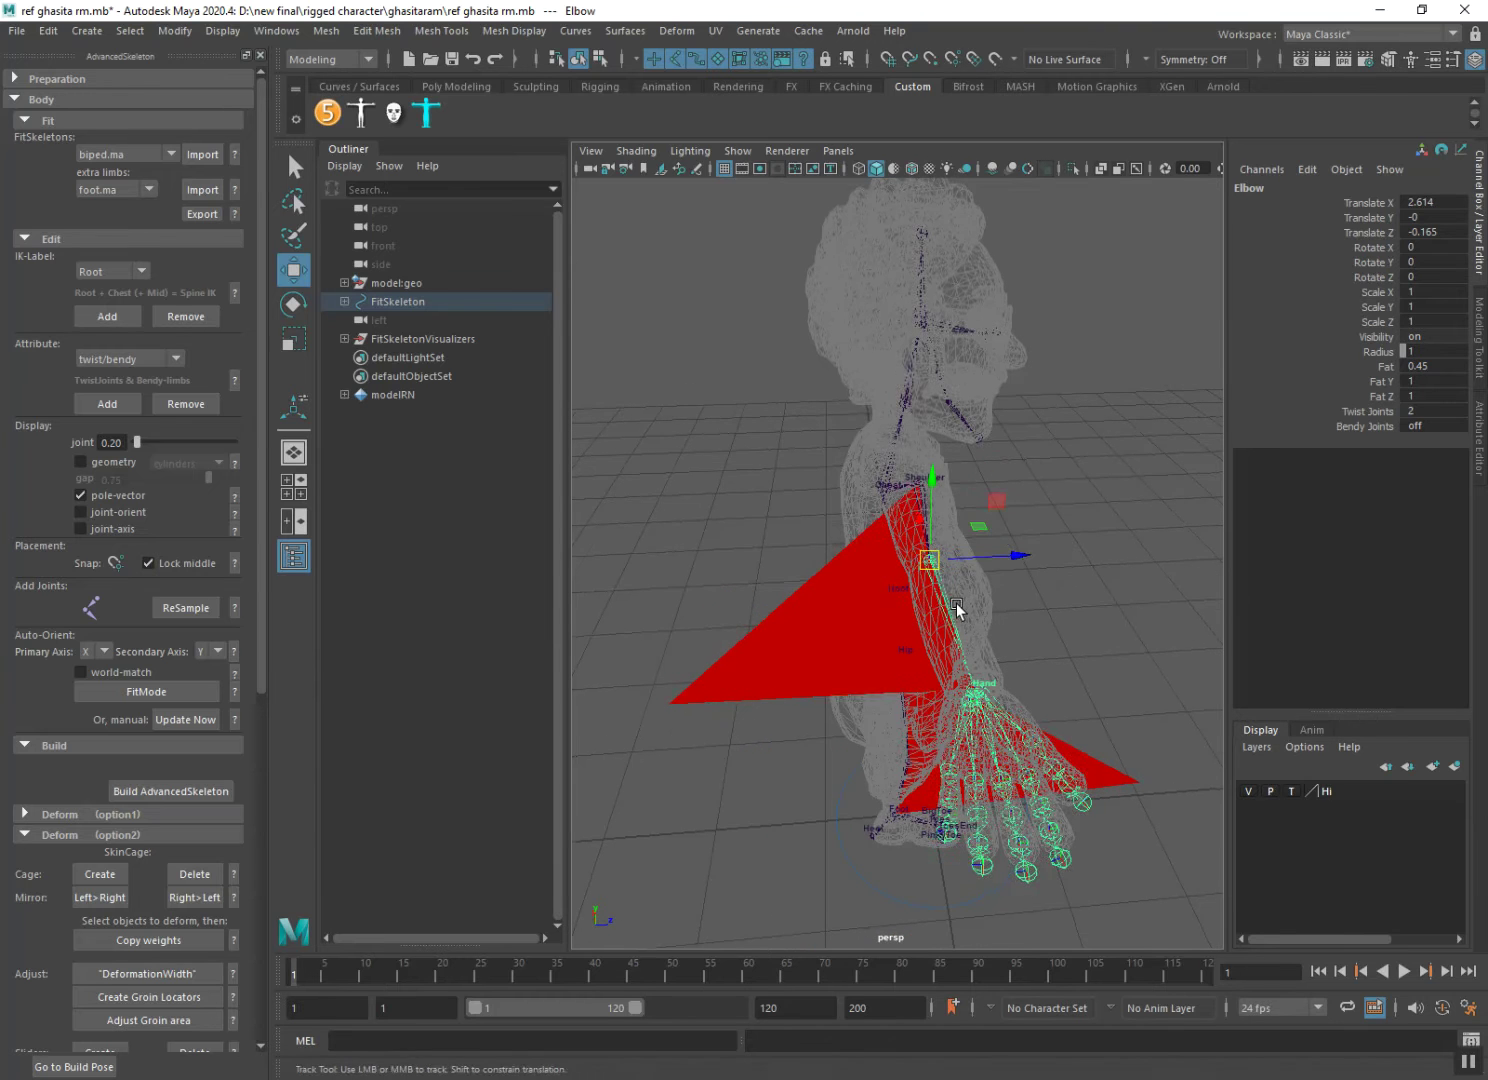
{"action": "left_click_drag", "start_coordinate": [999, 562], "coordinate": [988, 561]}
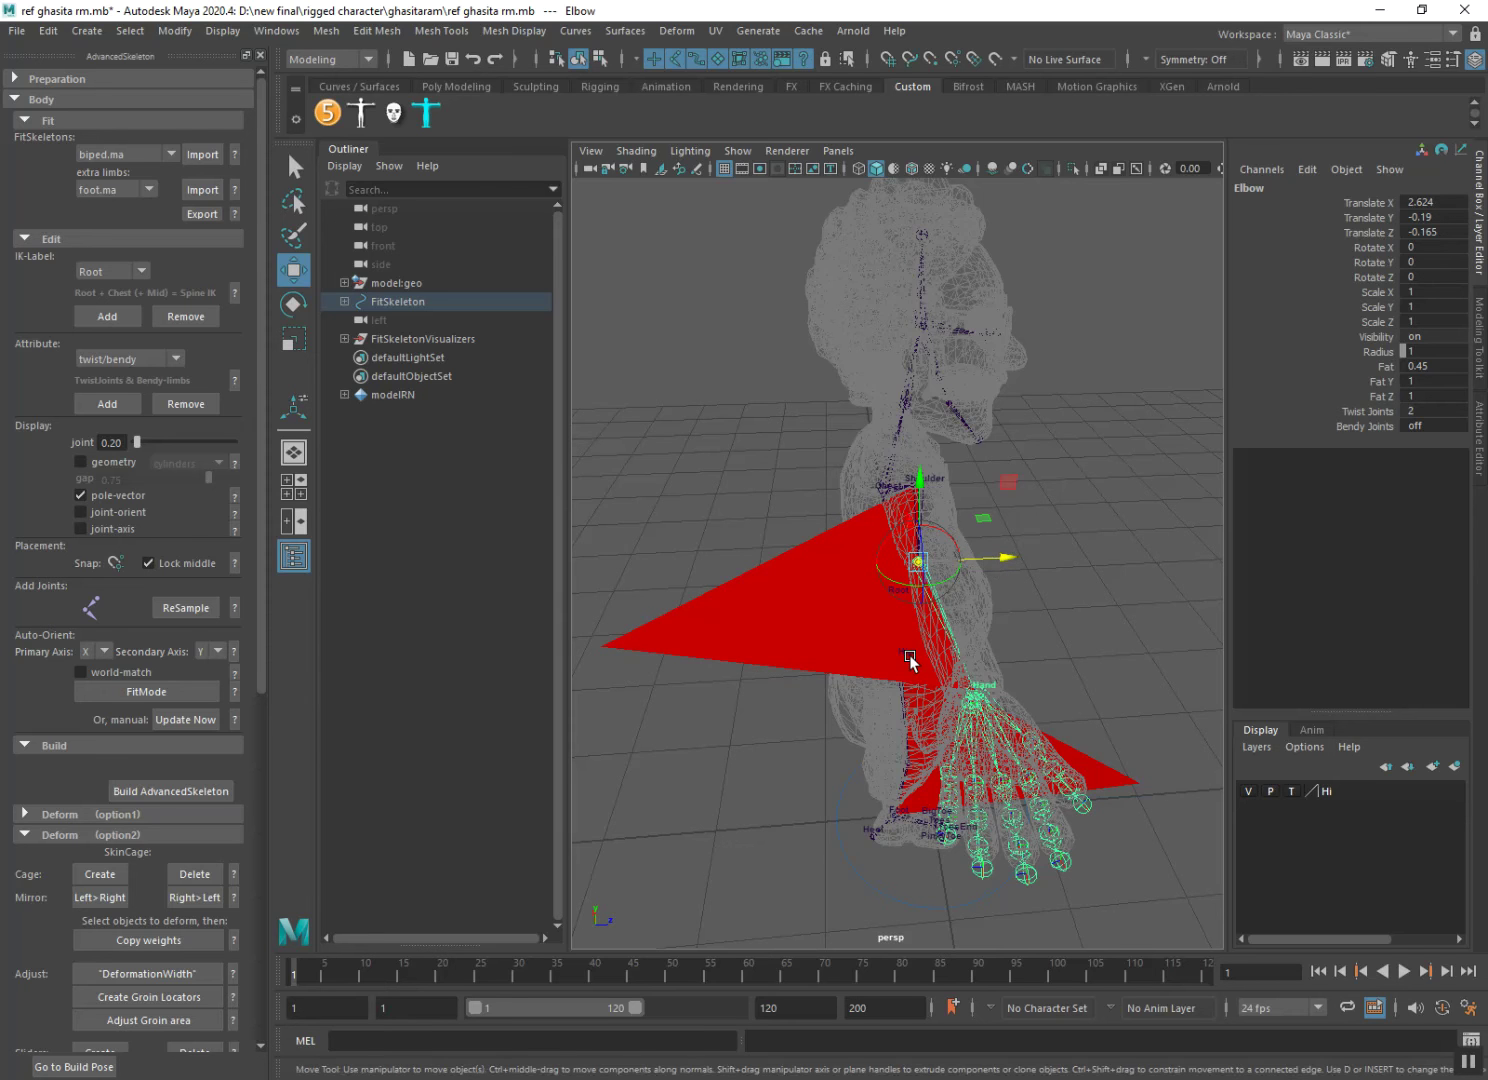
{"action": "mouse_move", "coordinate": [866, 742]}
{"action": "left_mouse_down", "text": "alt"}
{"action": "mouse_move", "coordinate": [726, 714]}
{"action": "mouse_move", "coordinate": [770, 737]}
{"action": "mouse_move", "coordinate": [860, 730]}
{"action": "left_mouse_up", "text": "alt"}
Save the scene and hide the pole-vector guides.
{"action": "key", "text": "ctrl+s"}
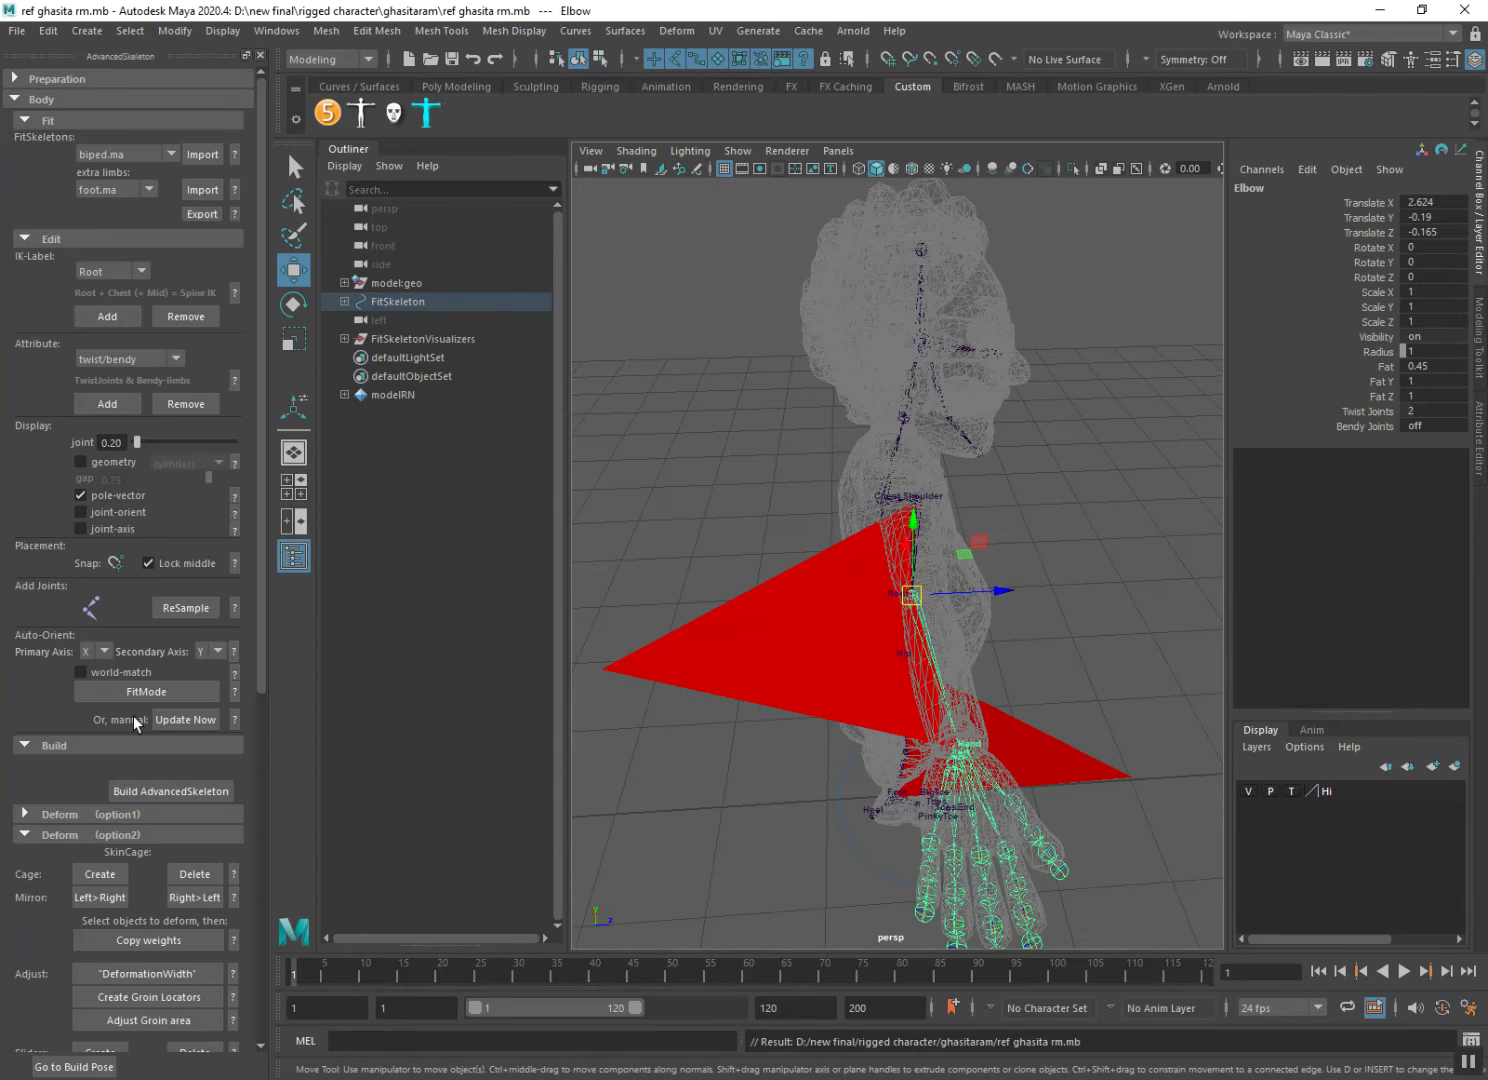
{"action": "left_click", "coordinate": [80, 494]}
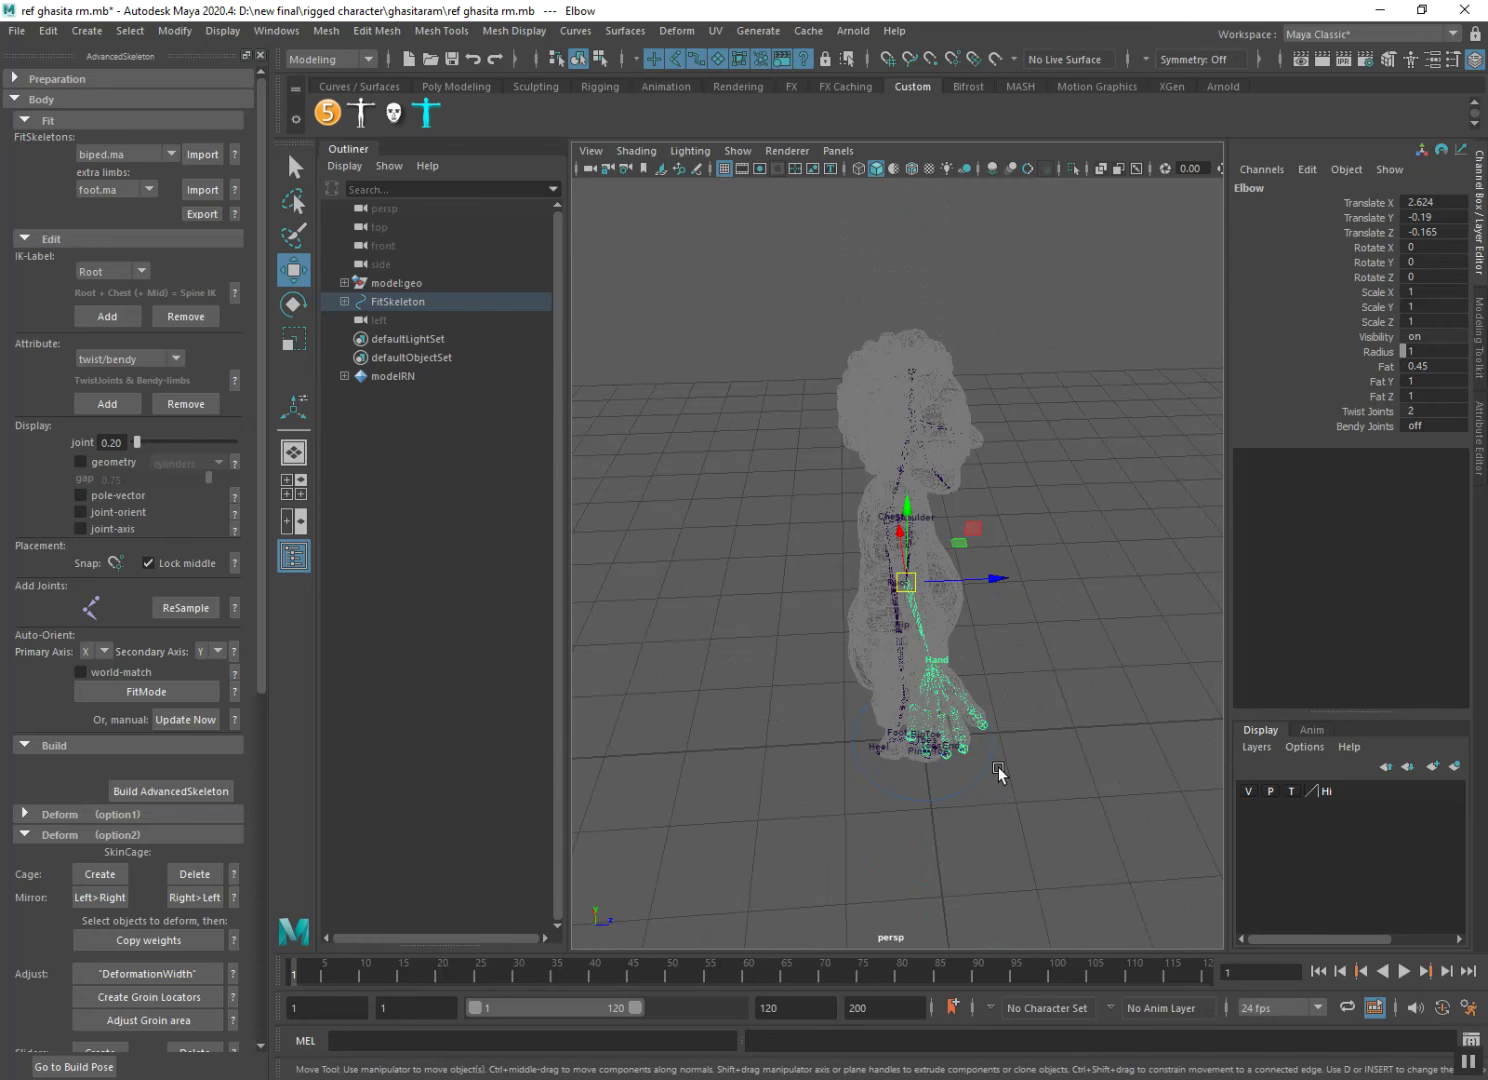
{"action": "mouse_move", "coordinate": [966, 720]}
{"action": "left_mouse_down", "text": "alt"}
{"action": "mouse_move", "coordinate": [747, 733]}
{"action": "mouse_move", "coordinate": [947, 714]}
{"action": "mouse_move", "coordinate": [787, 706]}
{"action": "left_mouse_up", "text": "alt"}
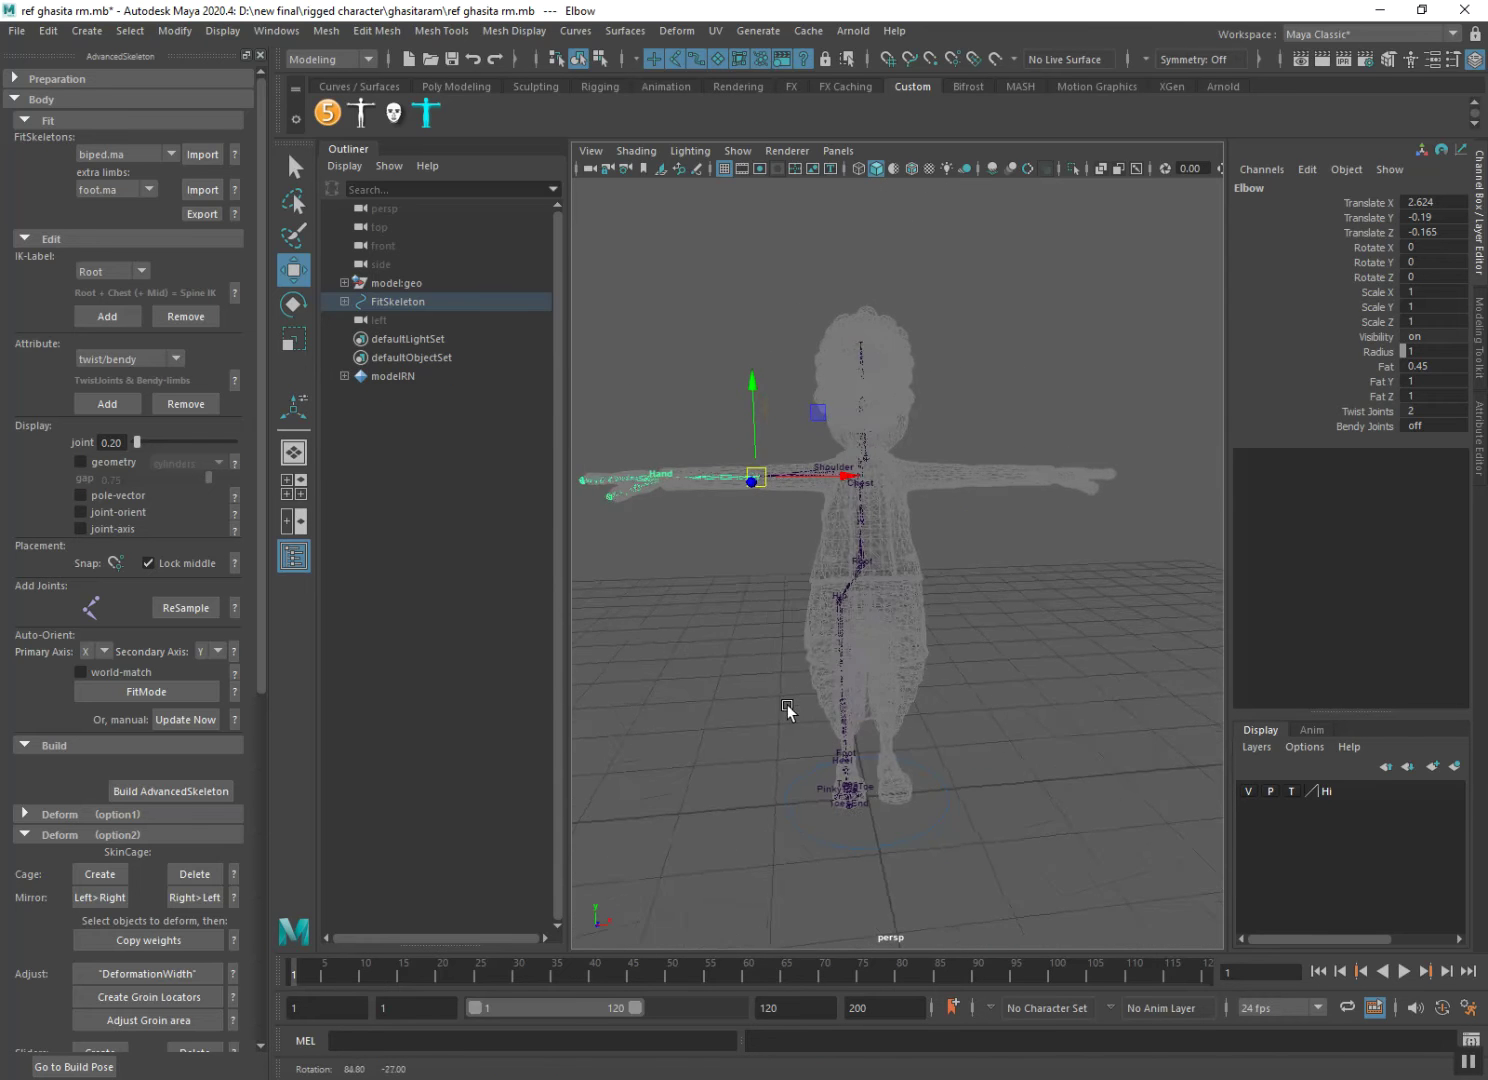
Build the AdvancedSkeleton rig and orbit in close on the character's legs.
{"action": "left_click", "coordinate": [120, 787]}
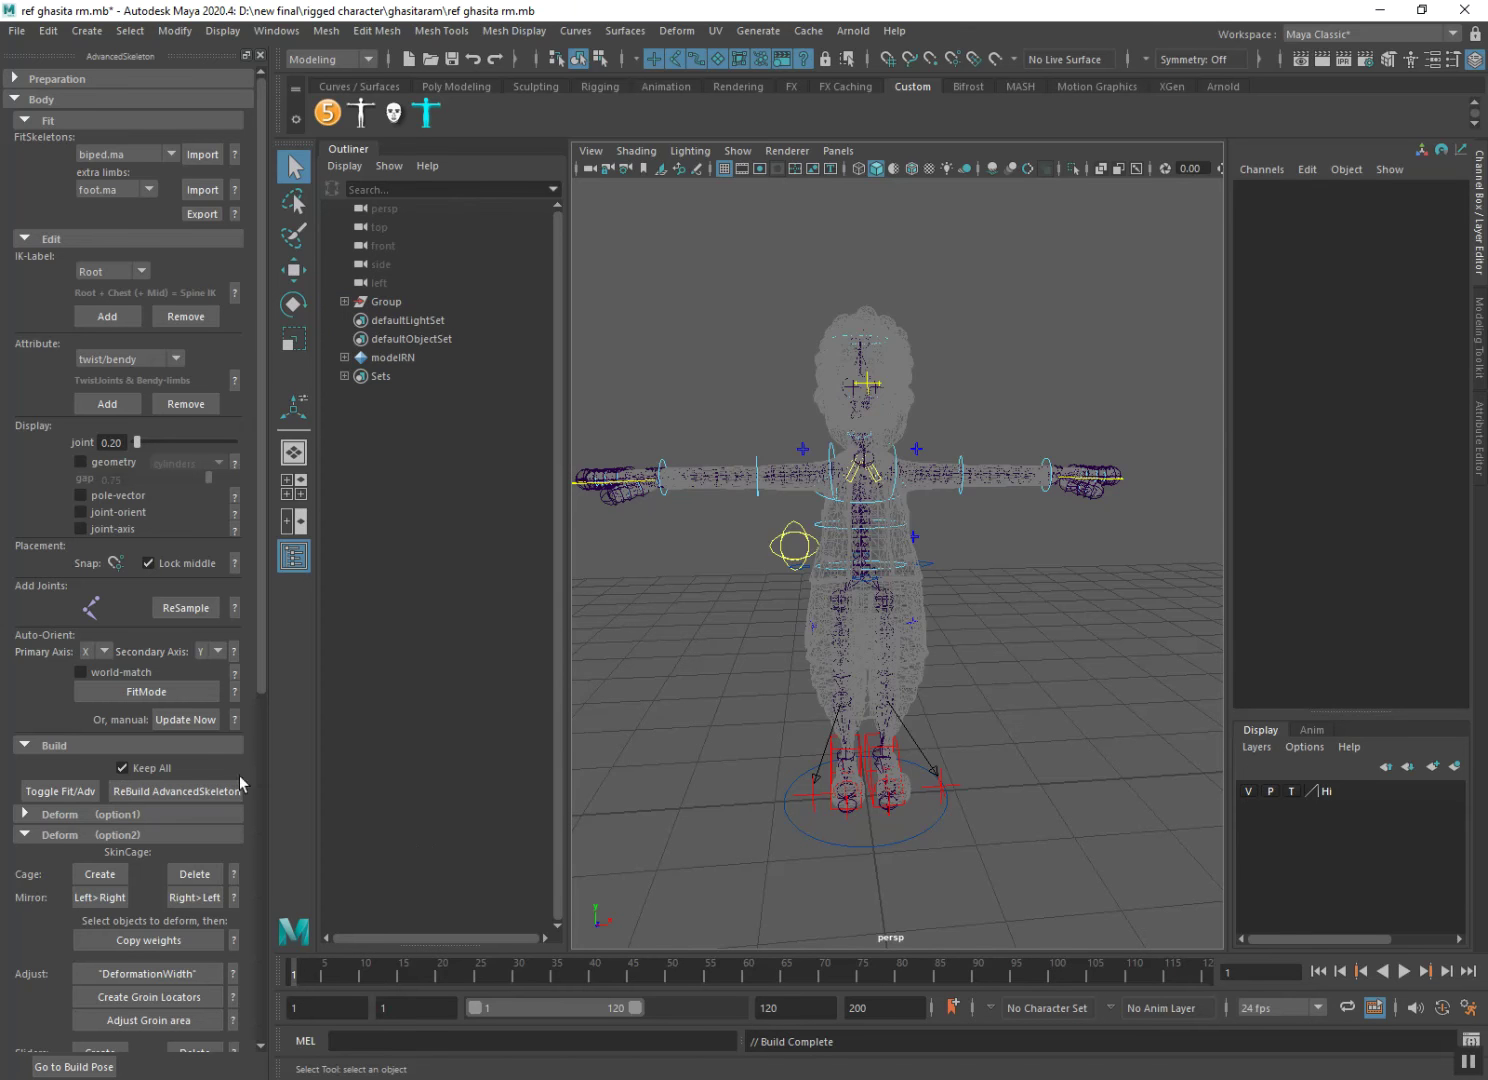
{"action": "scroll", "coordinate": [700, 760], "scroll_direction": "up", "scroll_amount": 3}
{"action": "mouse_move", "coordinate": [720, 737]}
{"action": "left_mouse_down", "text": "alt"}
{"action": "mouse_move", "coordinate": [880, 785]}
{"action": "mouse_move", "coordinate": [747, 776]}
{"action": "left_mouse_up", "text": "alt"}
{"action": "scroll", "coordinate": [841, 558], "scroll_direction": "up", "scroll_amount": 3}
{"action": "scroll", "coordinate": [840, 596], "scroll_direction": "up", "scroll_amount": 3}
{"action": "mouse_move", "coordinate": [841, 595]}
{"action": "left_mouse_down", "text": "alt"}
{"action": "mouse_move", "coordinate": [951, 617]}
{"action": "mouse_move", "coordinate": [825, 703]}
{"action": "left_mouse_up", "text": "alt"}
Raise the IKLeg_R foot control along Y to test the leg.
{"action": "left_click", "coordinate": [825, 707]}
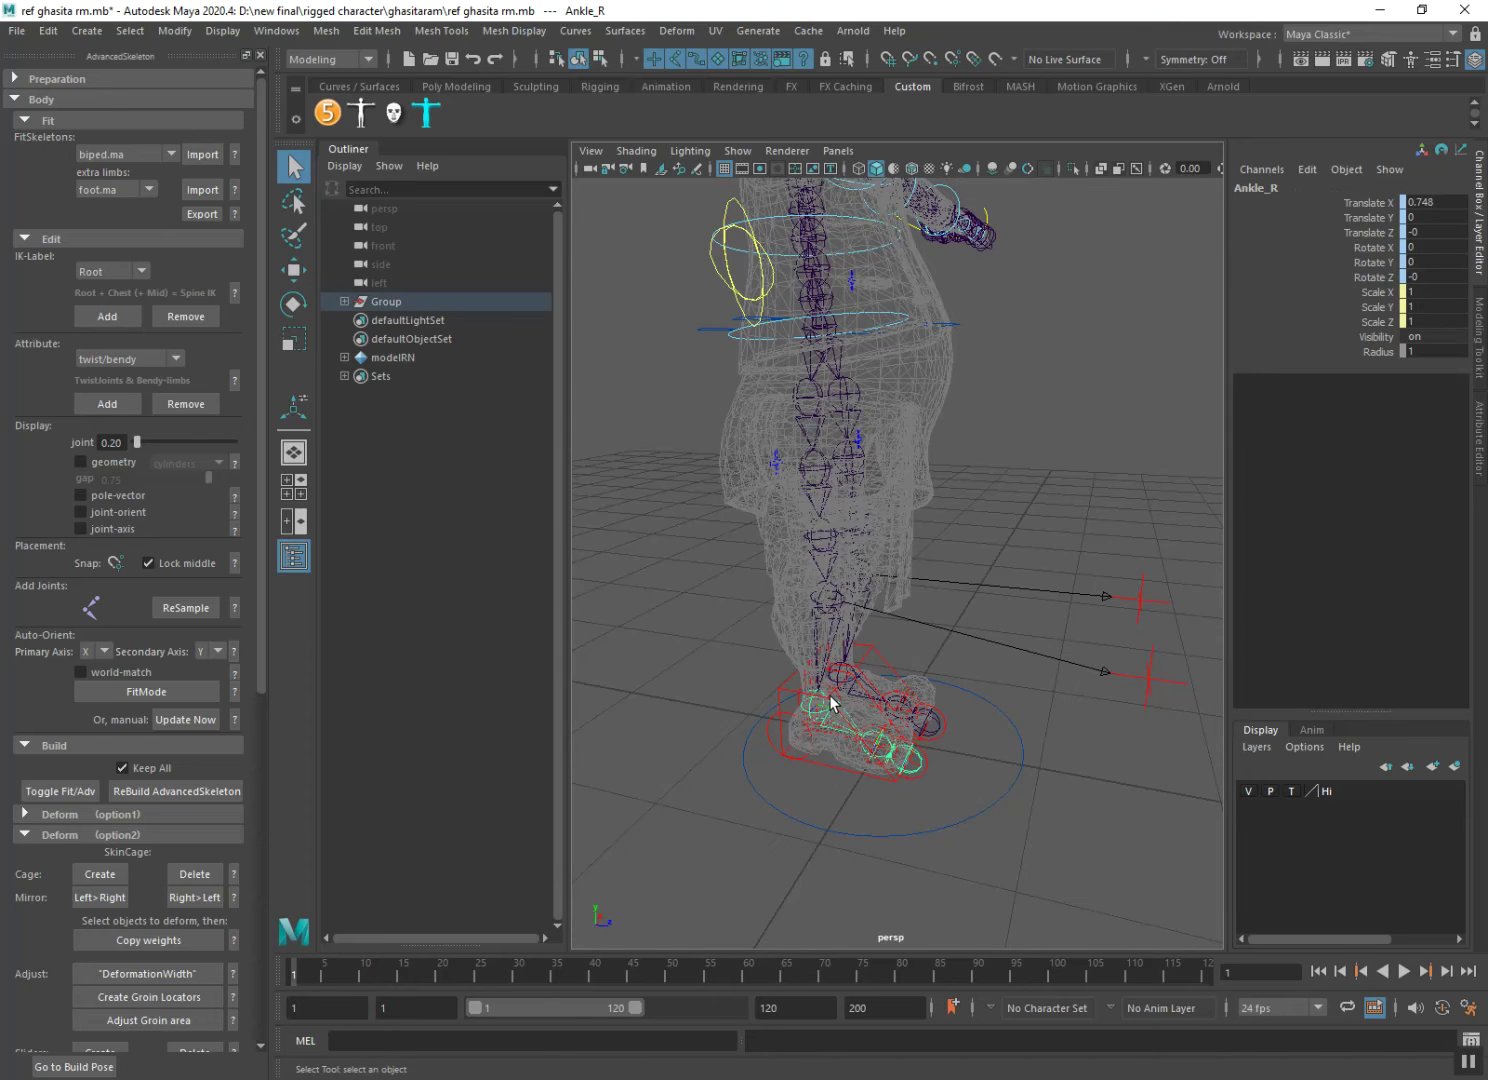
{"action": "left_click", "coordinate": [843, 683]}
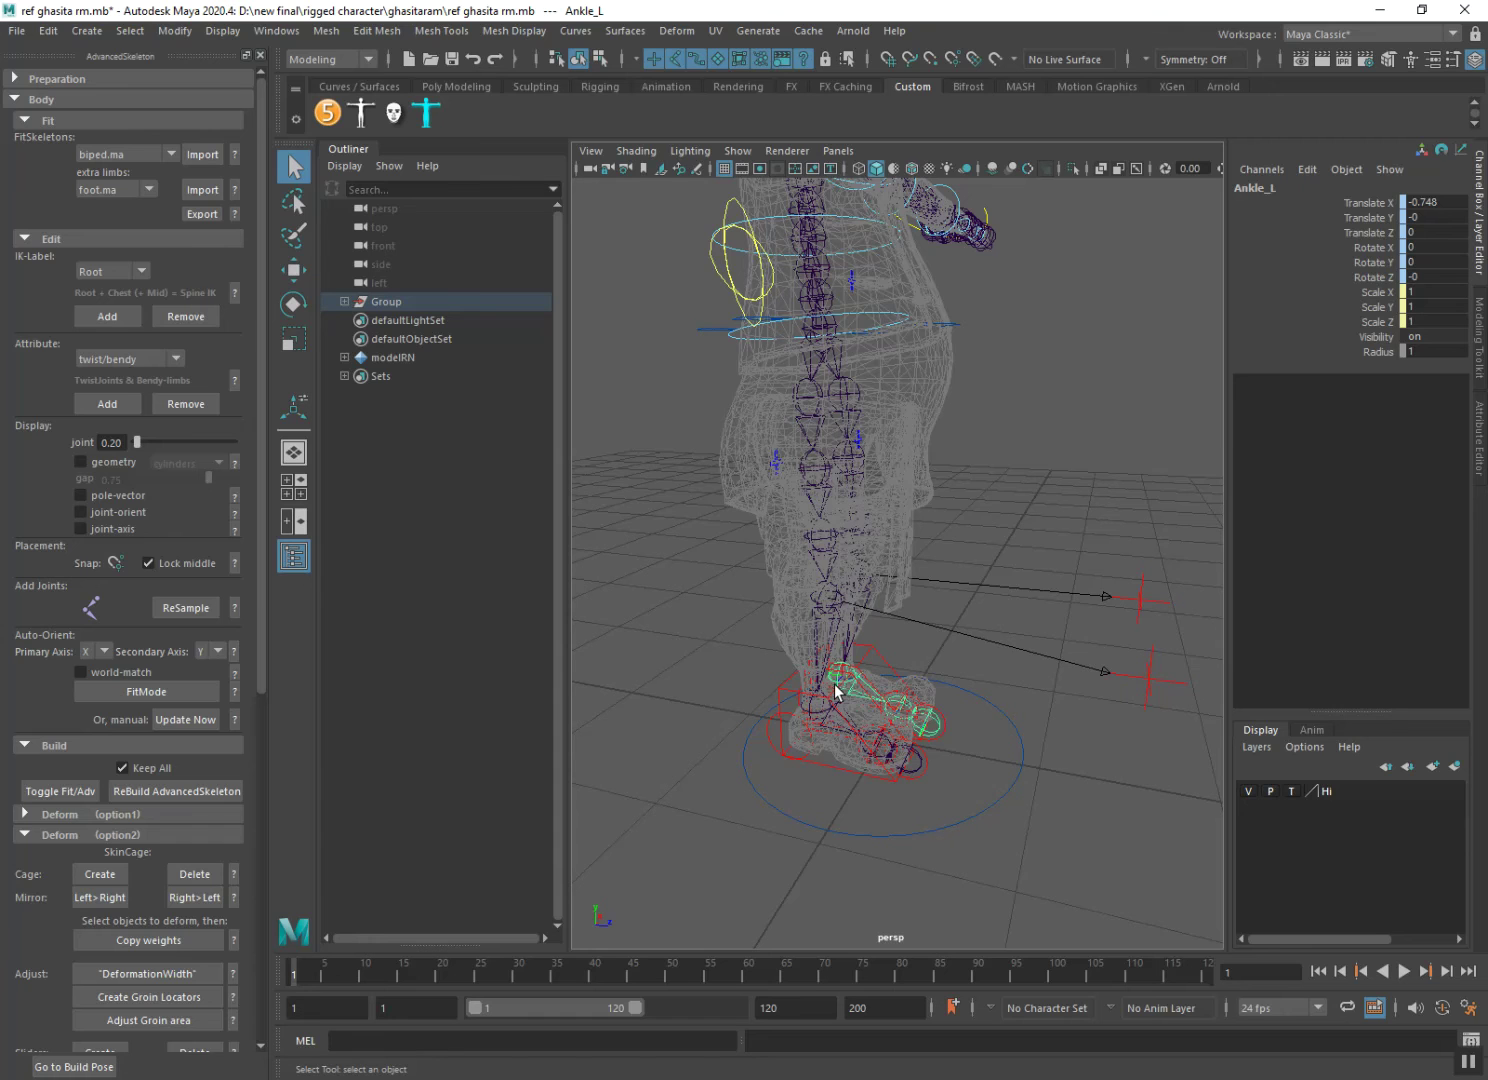
{"action": "left_click", "coordinate": [780, 688]}
{"action": "key", "text": "w"}
{"action": "mouse_move", "coordinate": [816, 637]}
{"action": "left_mouse_down"}
{"action": "mouse_move", "coordinate": [807, 561]}
{"action": "mouse_move", "coordinate": [810, 617]}
{"action": "left_mouse_up"}
Save the scene from a near-front view of the character.
{"action": "scroll", "coordinate": [817, 676], "scroll_direction": "down", "scroll_amount": 4}
{"action": "mouse_move", "coordinate": [892, 678]}
{"action": "left_mouse_down", "text": "alt"}
{"action": "mouse_move", "coordinate": [733, 675]}
{"action": "mouse_move", "coordinate": [793, 677]}
{"action": "mouse_move", "coordinate": [760, 775]}
{"action": "mouse_move", "coordinate": [784, 761]}
{"action": "left_mouse_up", "text": "alt"}
{"action": "key", "text": "ctrl+s"}
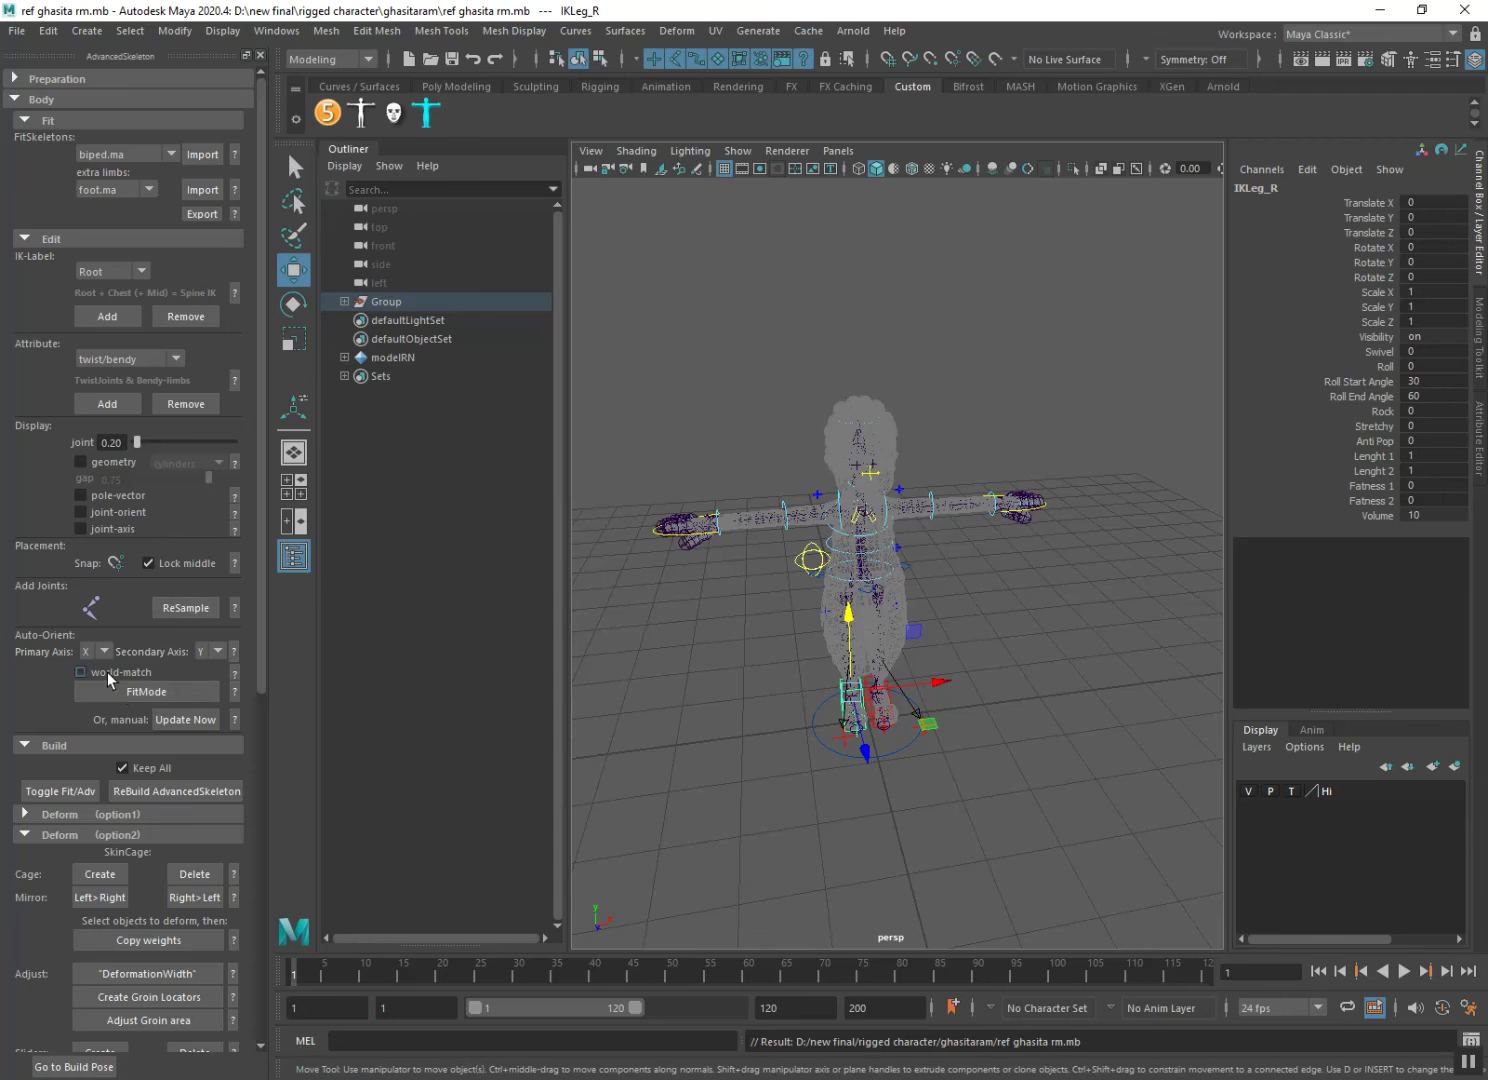
Create the SkinCage with Cage: Create under Deform, adding SkinCage and SkinCurves layers.
{"action": "scroll", "coordinate": [128, 691], "scroll_direction": "down", "scroll_amount": 1}
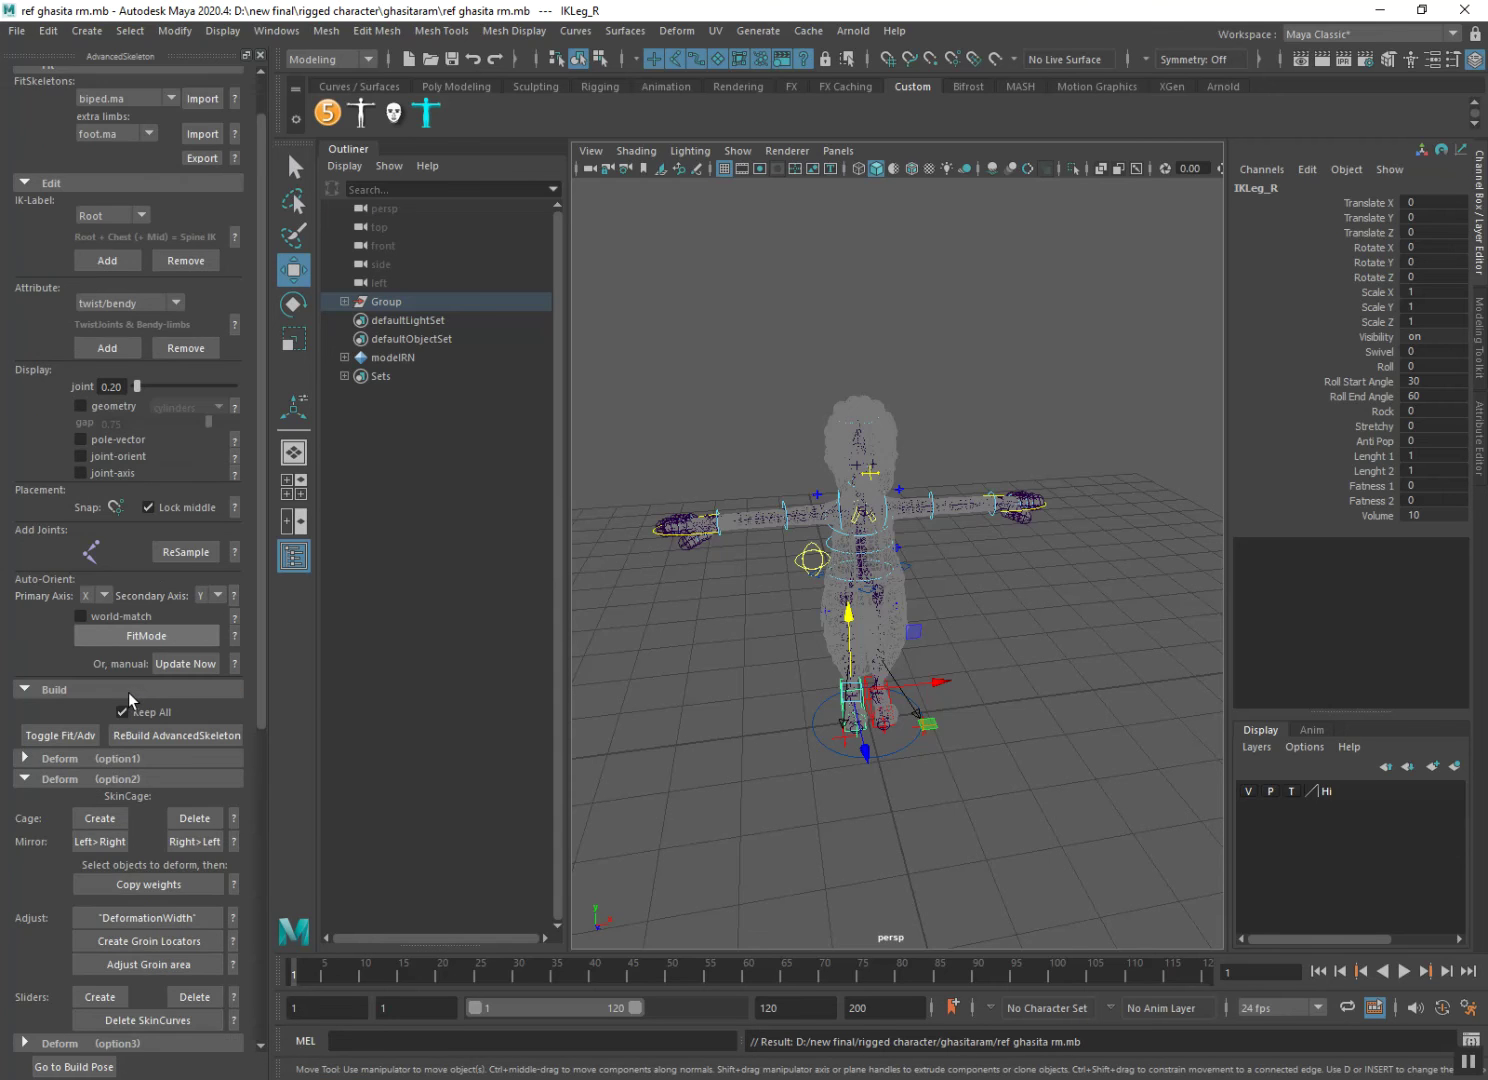
{"action": "scroll", "coordinate": [128, 692], "scroll_direction": "down", "scroll_amount": 1}
{"action": "scroll", "coordinate": [128, 692], "scroll_direction": "down", "scroll_amount": 1}
{"action": "scroll", "coordinate": [129, 673], "scroll_direction": "down", "scroll_amount": 1}
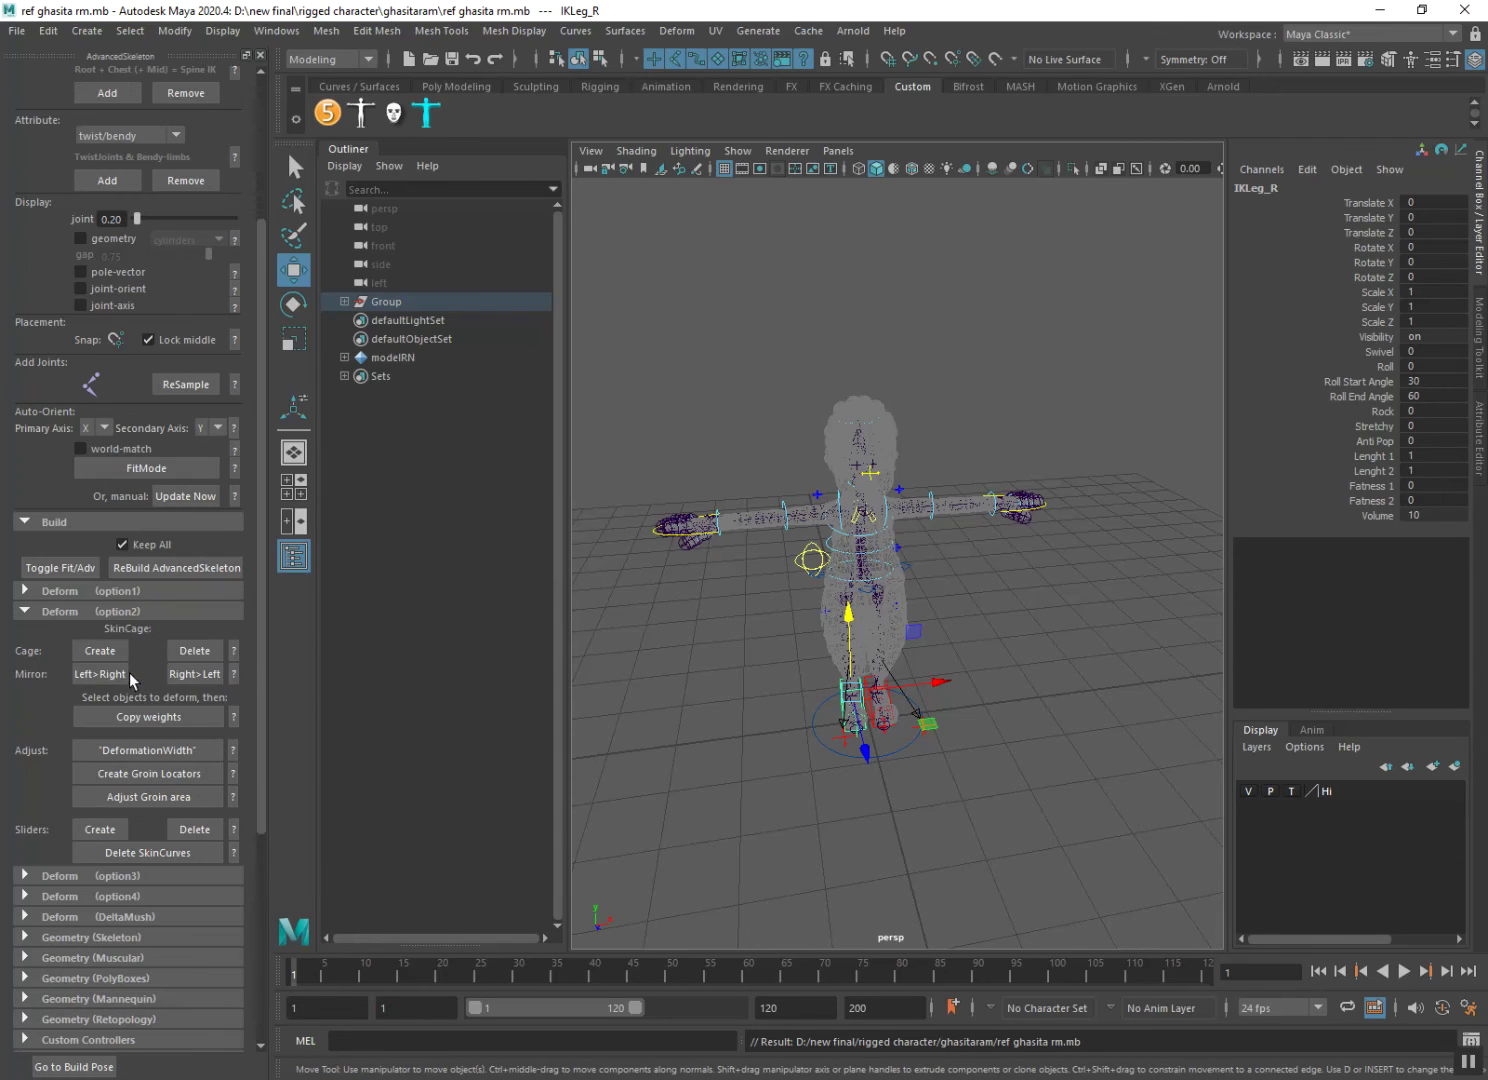
{"action": "left_click", "coordinate": [113, 653]}
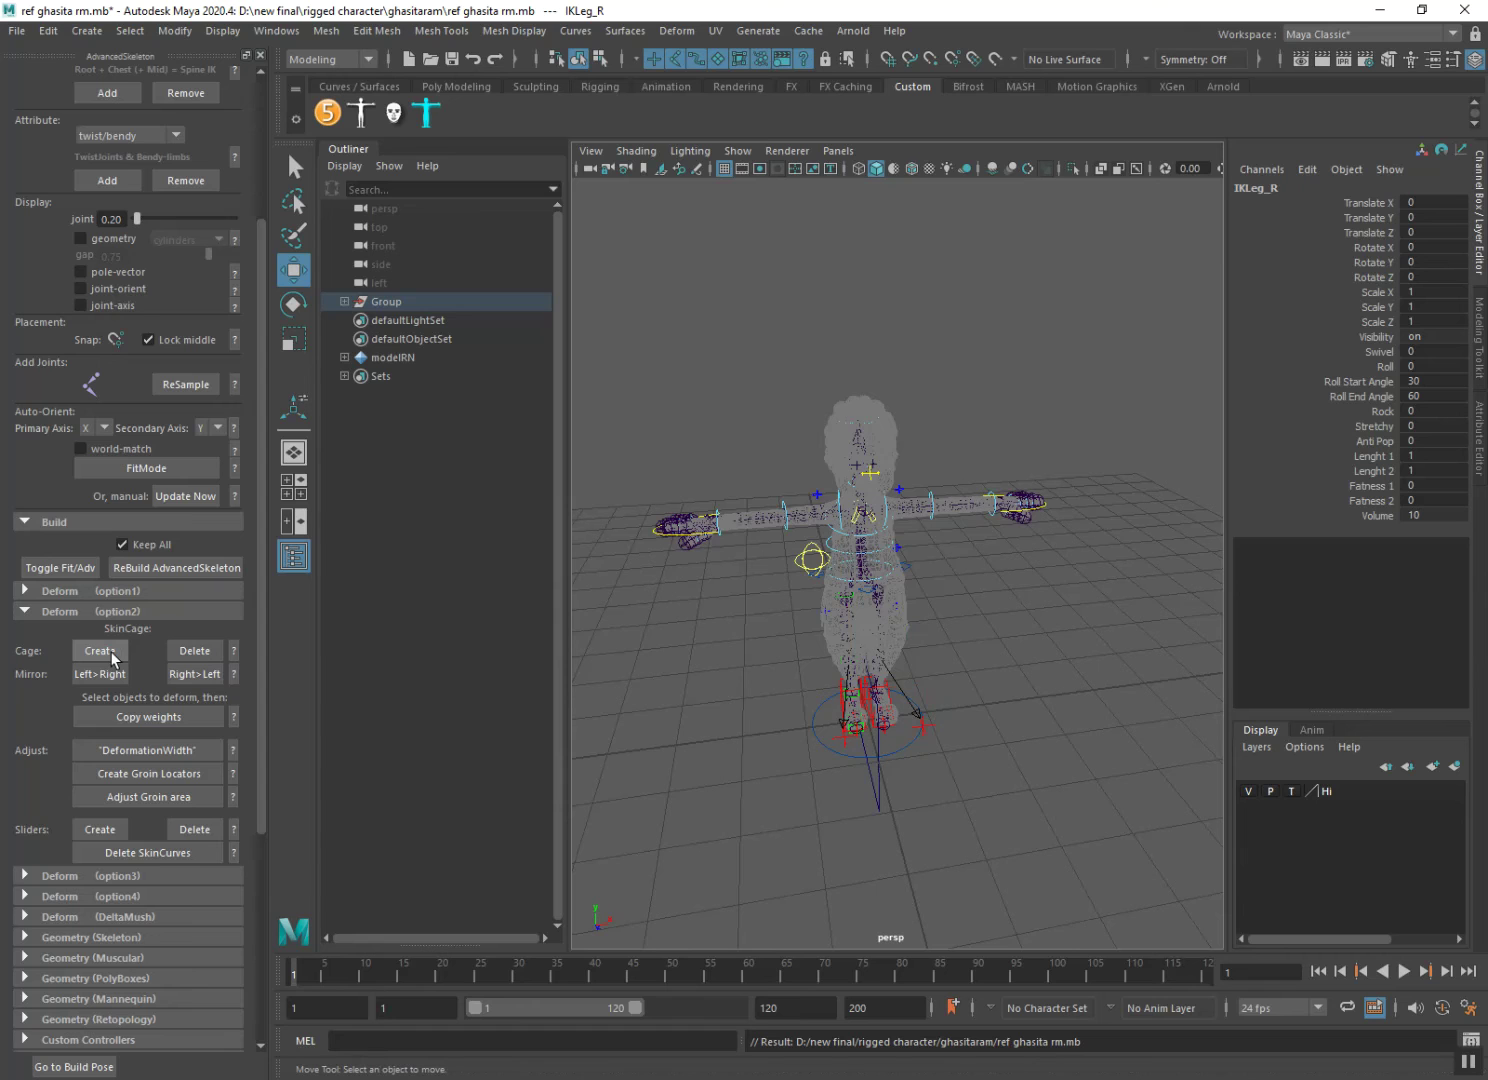
{"action": "left_click", "coordinate": [111, 651]}
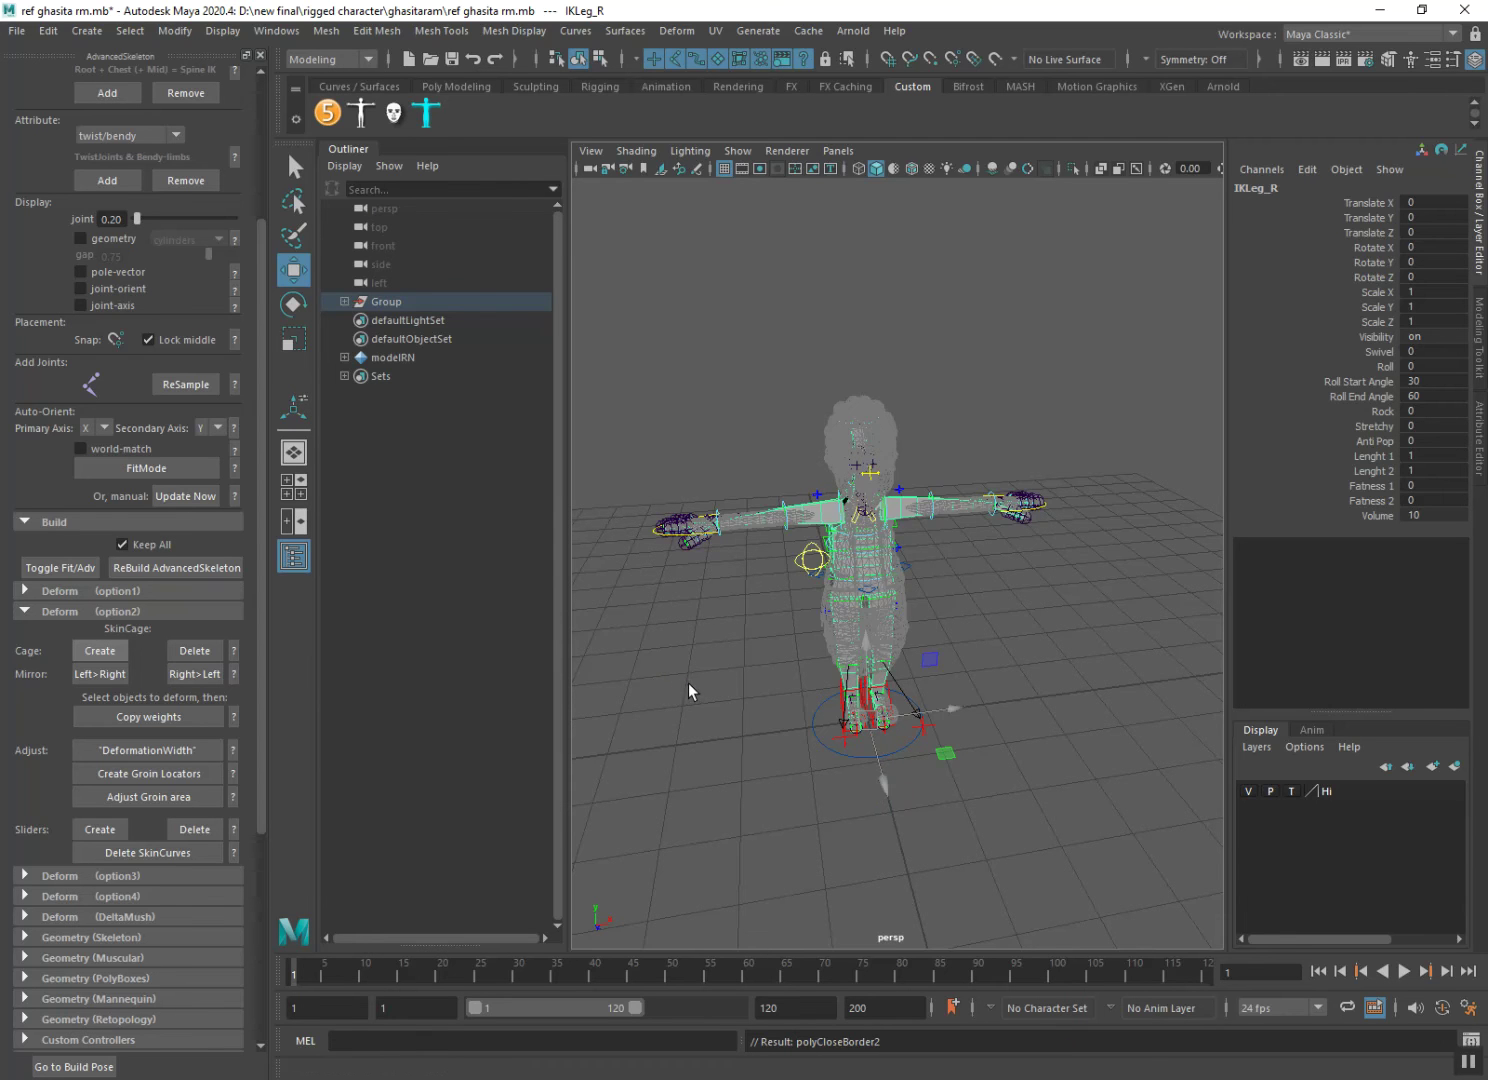
{"action": "mouse_move", "coordinate": [691, 687]}
{"action": "left_mouse_down", "text": "alt"}
{"action": "mouse_move", "coordinate": [857, 681]}
{"action": "mouse_move", "coordinate": [807, 689]}
{"action": "mouse_move", "coordinate": [863, 664]}
{"action": "mouse_move", "coordinate": [827, 676]}
{"action": "left_mouse_up", "text": "alt"}
{"action": "scroll", "coordinate": [797, 686], "scroll_direction": "up", "scroll_amount": 3}
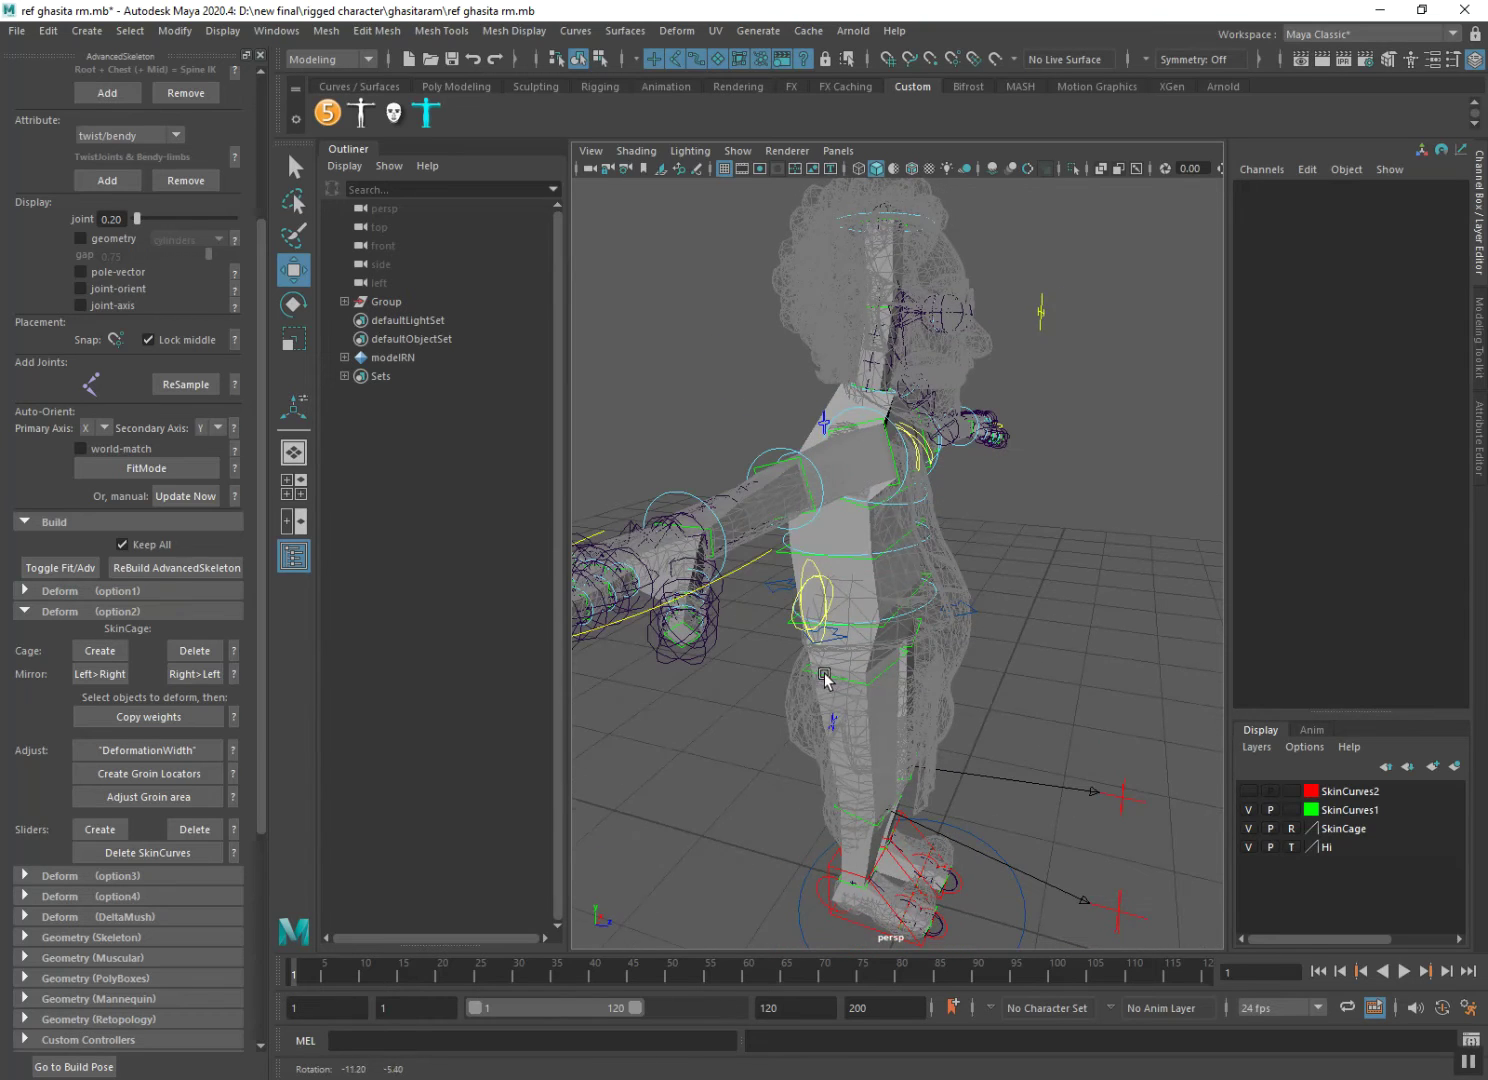
{"action": "left_click", "coordinate": [851, 560]}
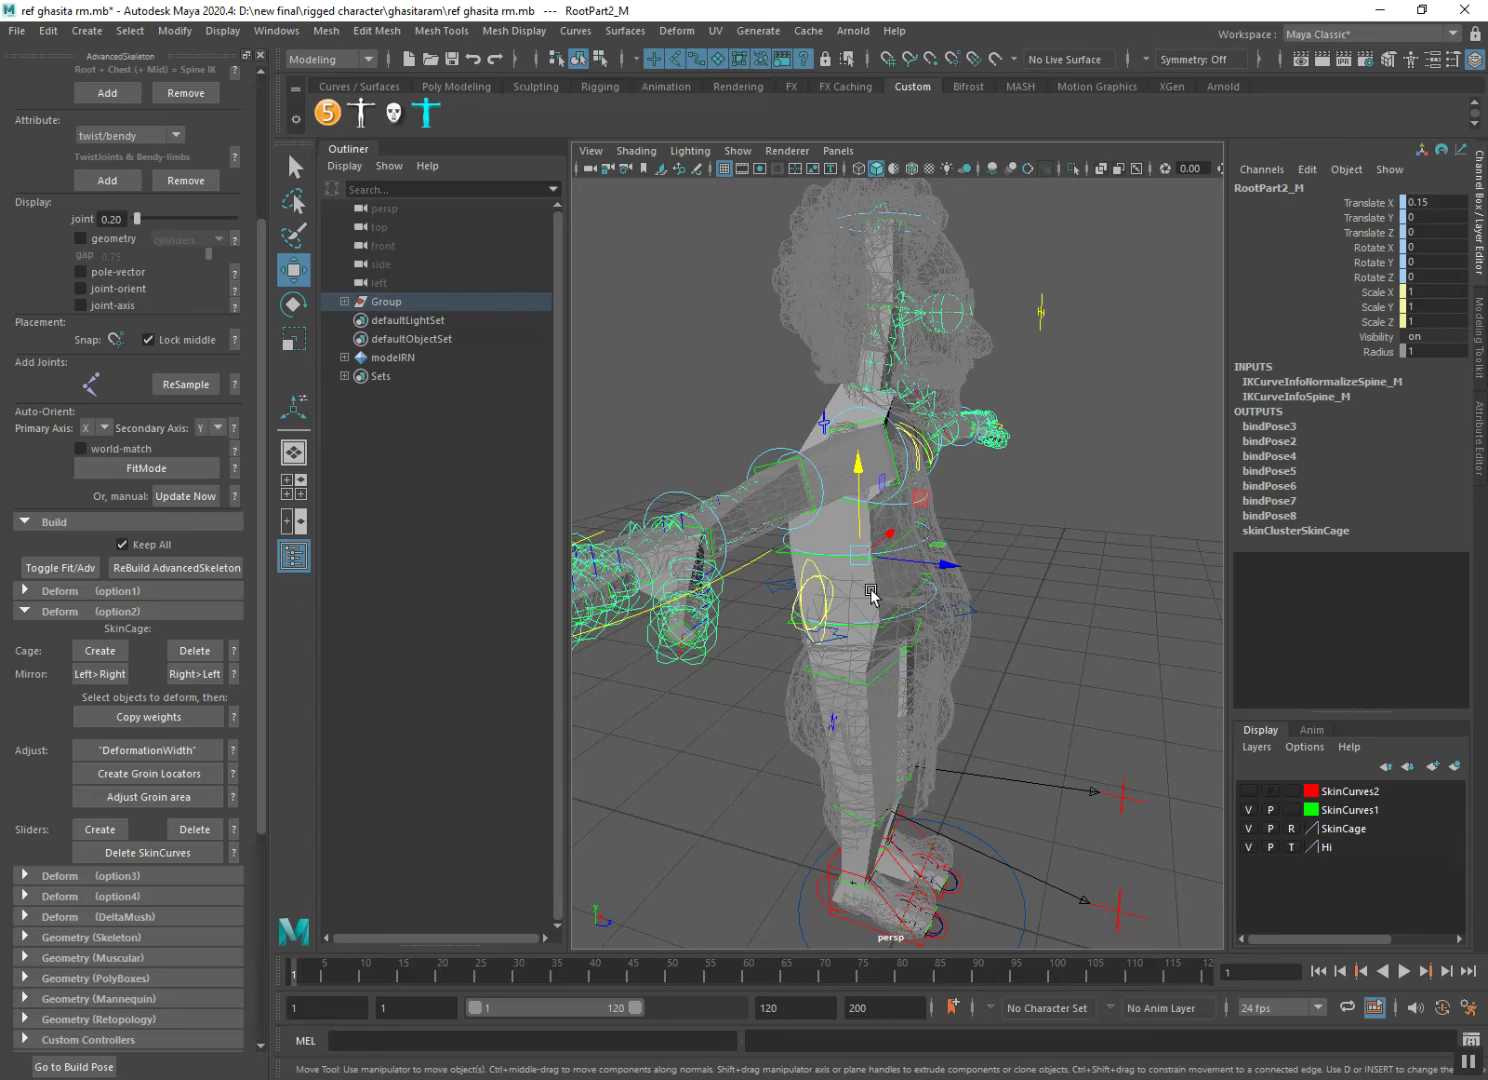
{"action": "left_click", "coordinate": [1027, 695]}
{"action": "scroll", "coordinate": [986, 679], "scroll_direction": "up", "scroll_amount": 5}
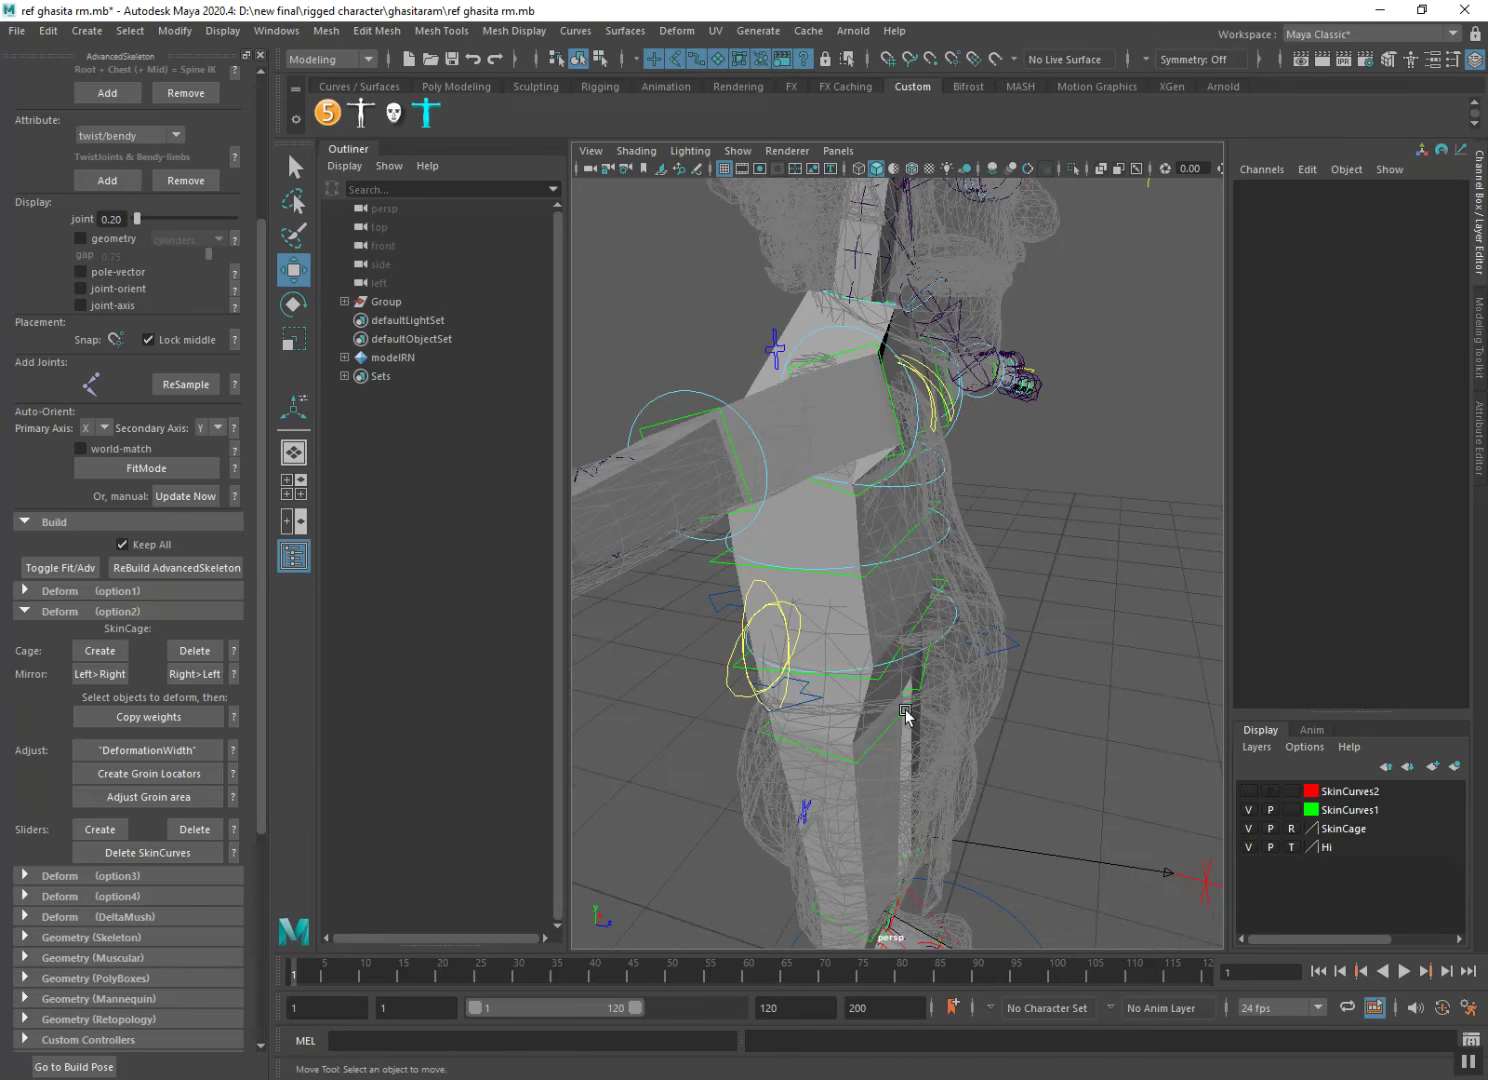
{"action": "left_click", "coordinate": [840, 589]}
{"action": "mouse_move", "coordinate": [848, 613]}
{"action": "left_mouse_down", "text": "alt"}
{"action": "mouse_move", "coordinate": [831, 714]}
{"action": "mouse_move", "coordinate": [888, 710]}
{"action": "mouse_move", "coordinate": [812, 714]}
{"action": "left_mouse_up", "text": "alt"}
{"action": "scroll", "coordinate": [813, 719], "scroll_direction": "up", "scroll_amount": 3}
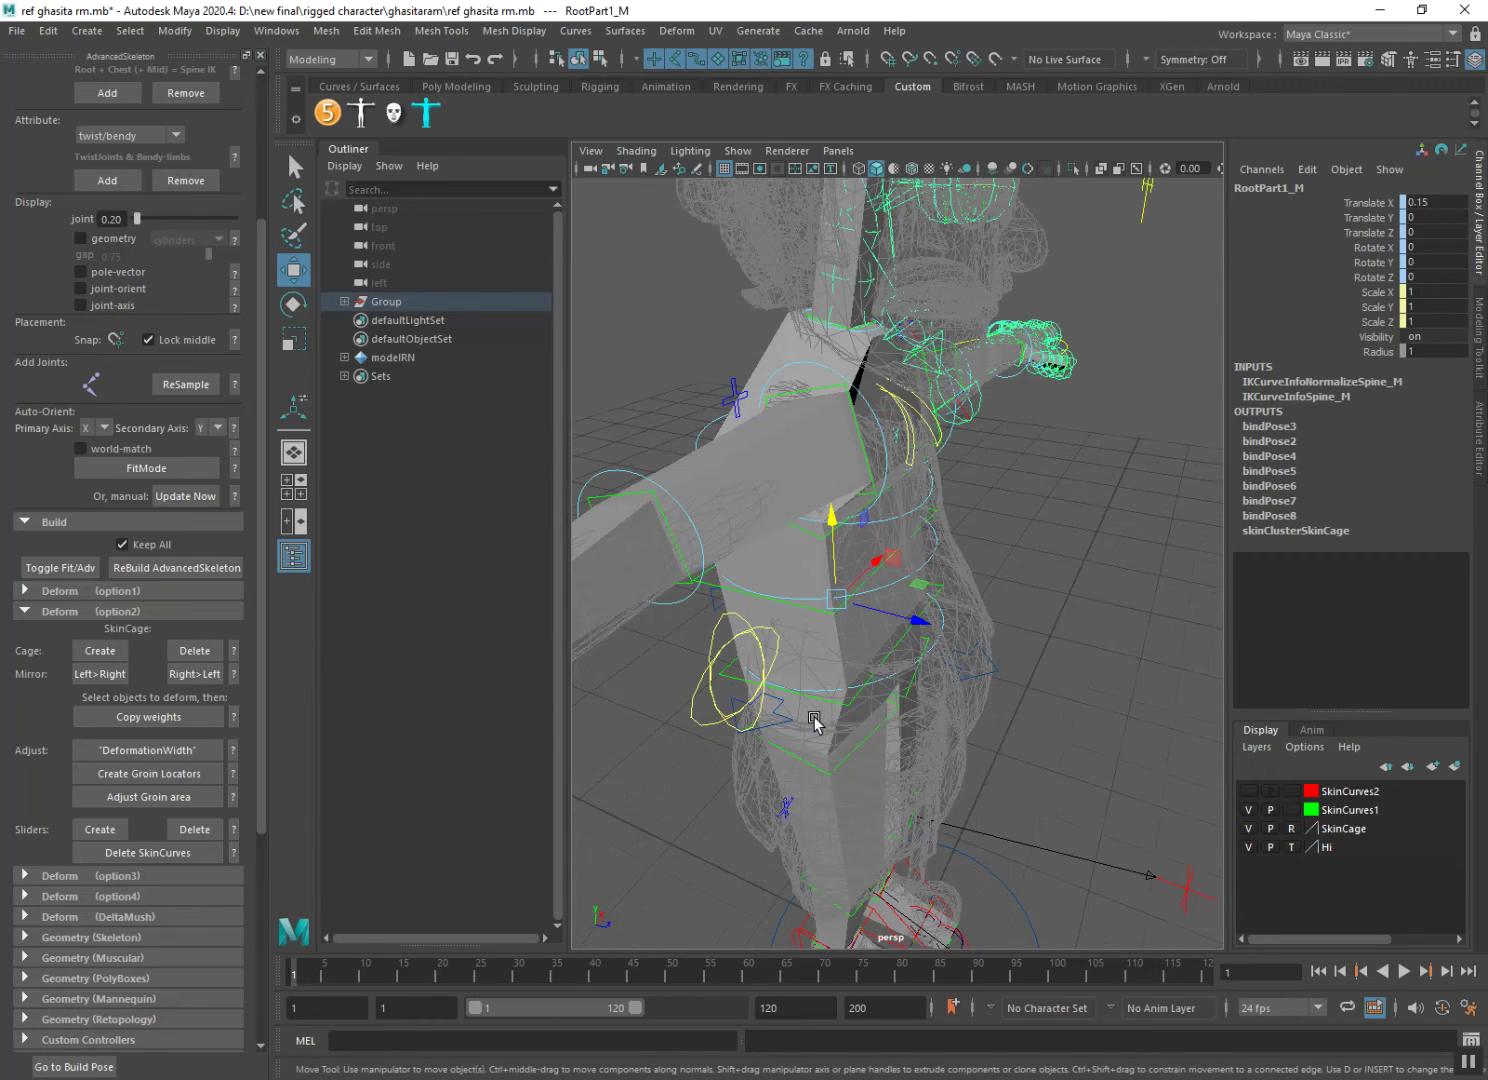
{"action": "scroll", "coordinate": [814, 719], "scroll_direction": "up", "scroll_amount": 3}
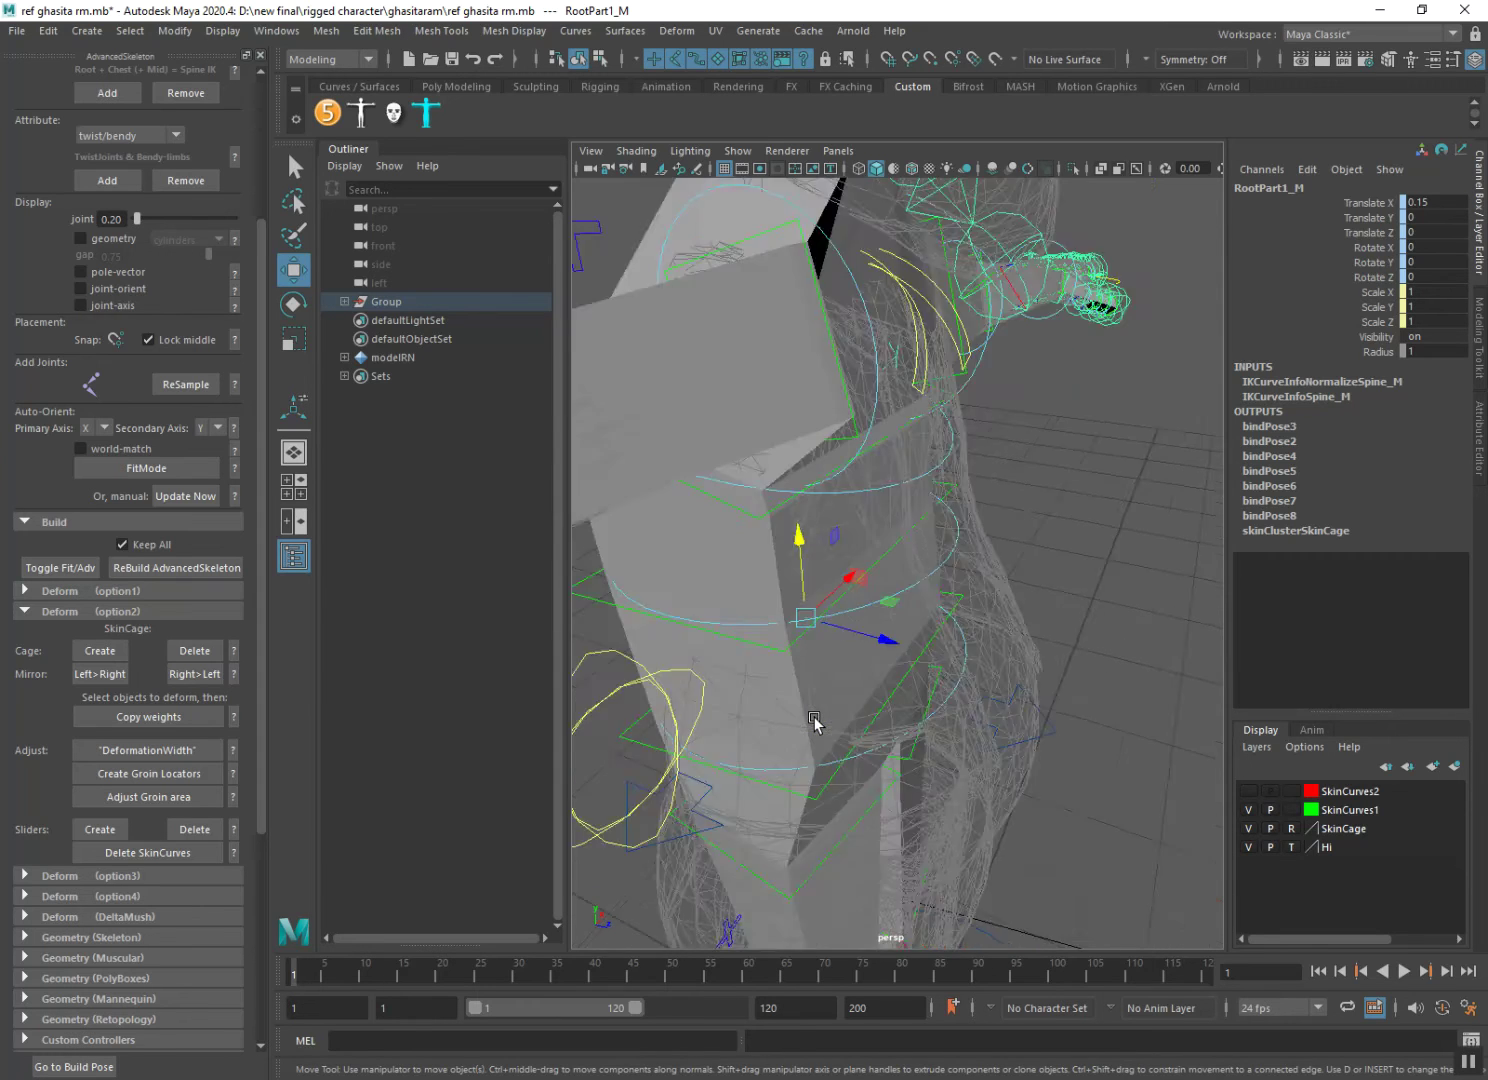
{"action": "scroll", "coordinate": [817, 721], "scroll_direction": "up", "scroll_amount": 3}
{"action": "left_click_drag", "start_coordinate": [880, 714], "coordinate": [897, 688], "text": "alt"}
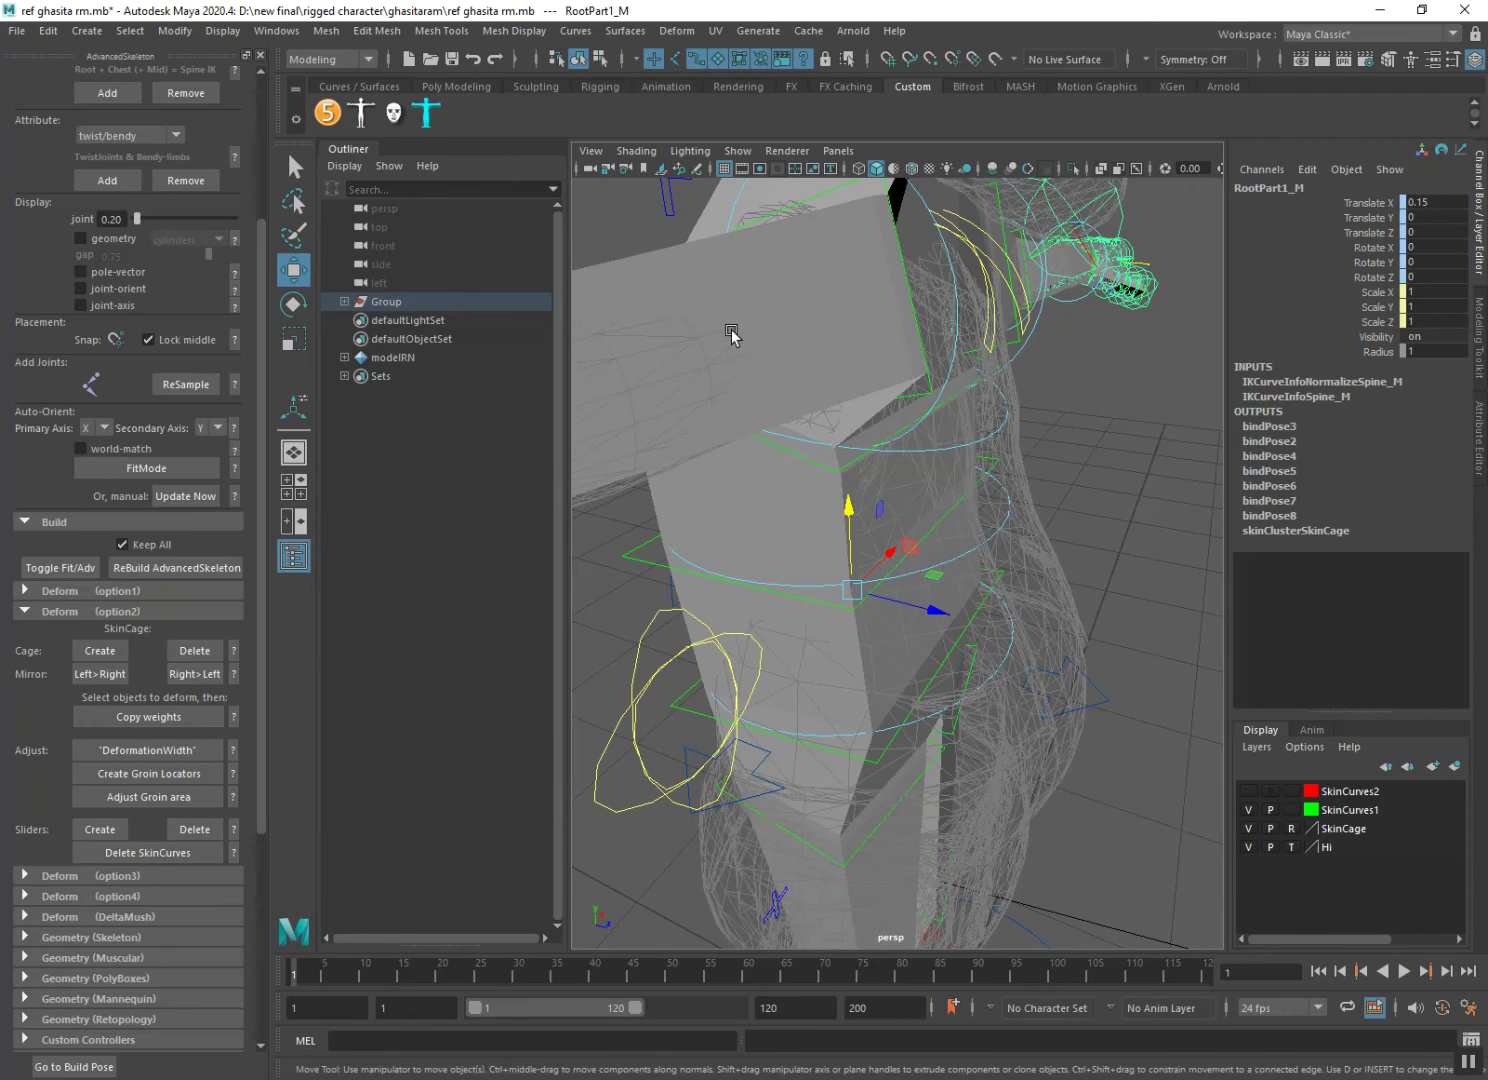
{"action": "left_click", "coordinate": [920, 592]}
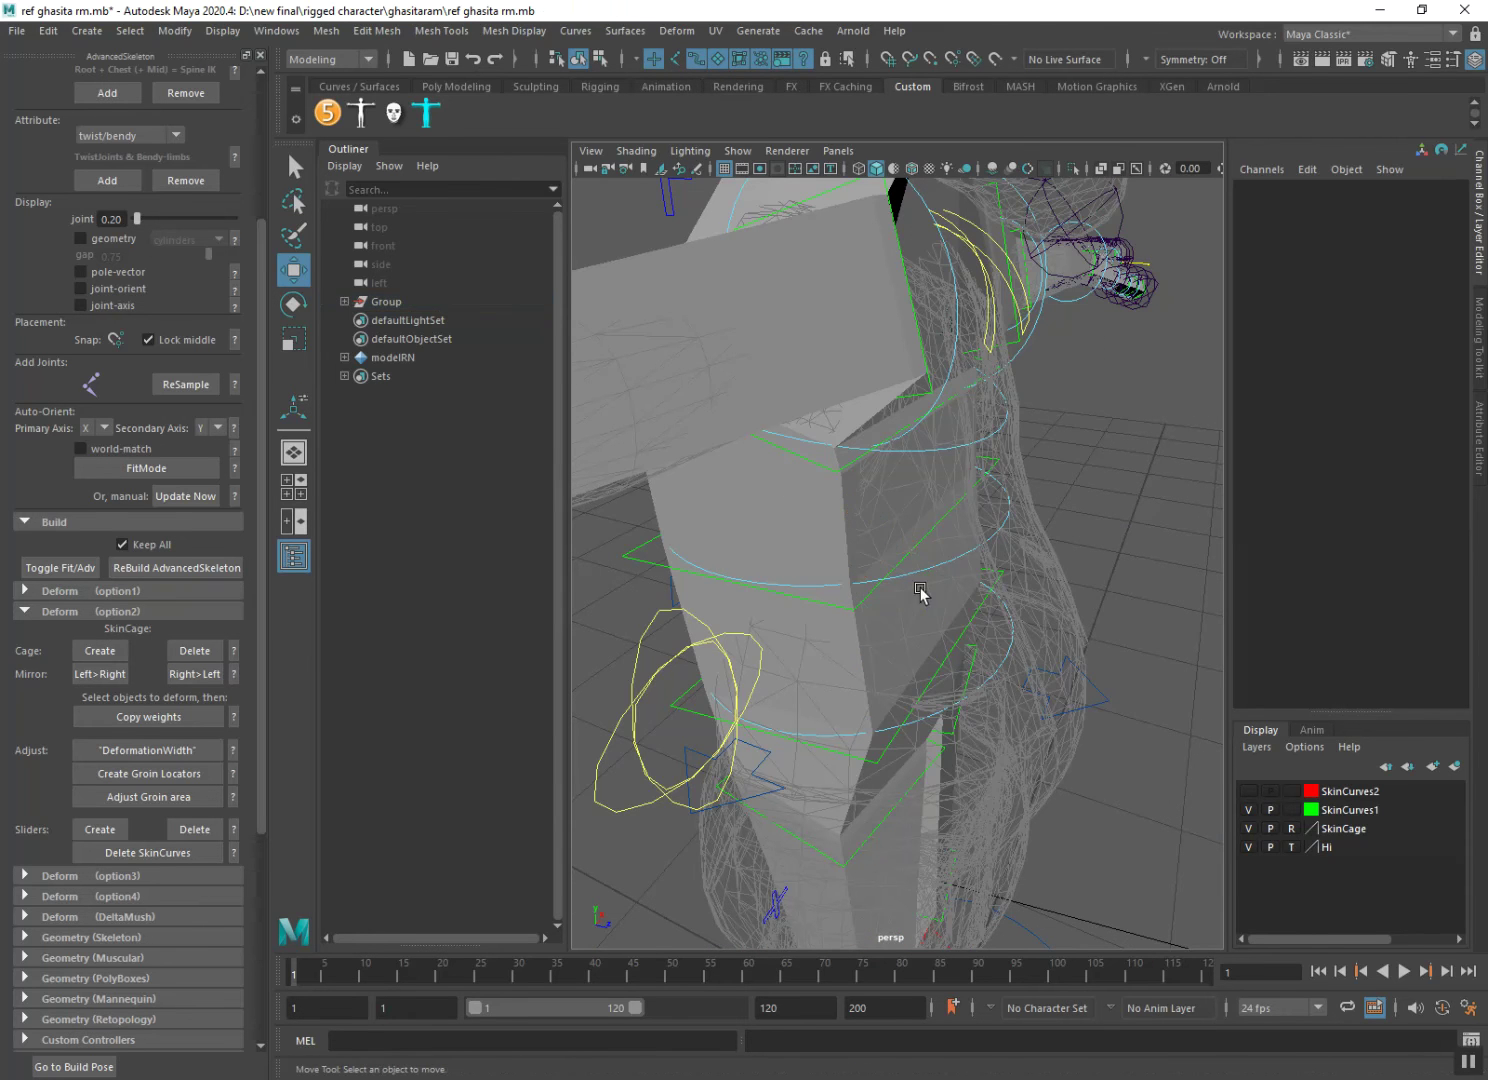
{"action": "left_click", "coordinate": [841, 604]}
{"action": "scroll", "coordinate": [841, 605], "scroll_direction": "down", "scroll_amount": 5}
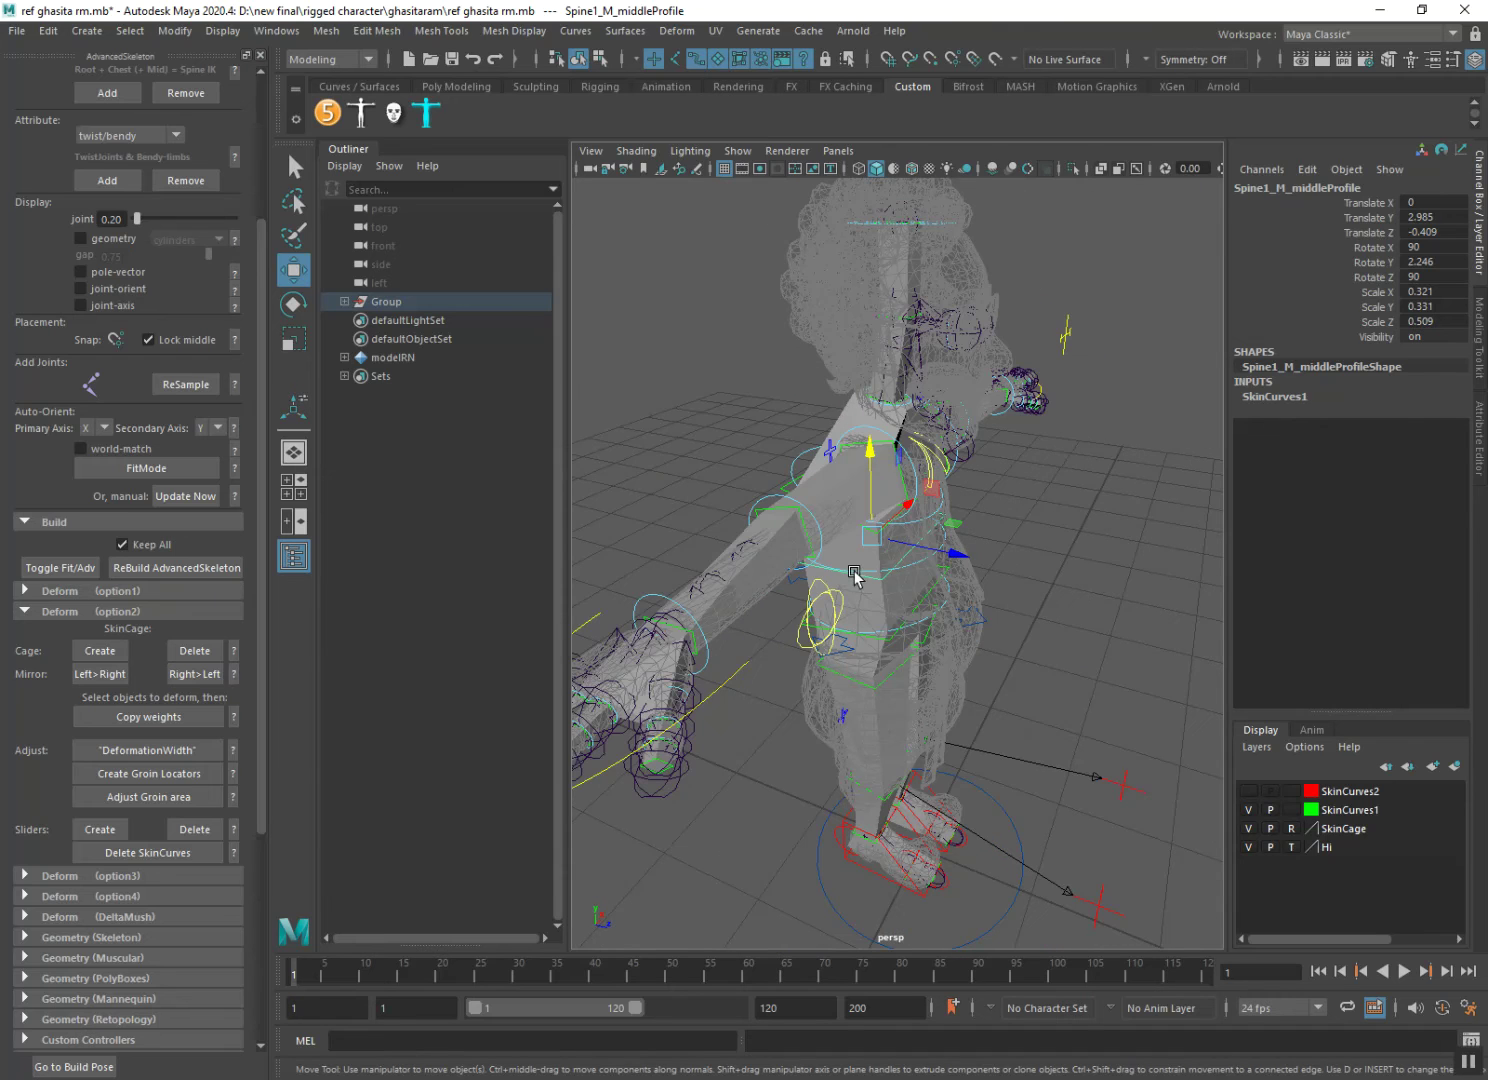
{"action": "left_click_drag", "start_coordinate": [915, 545], "coordinate": [943, 556]}
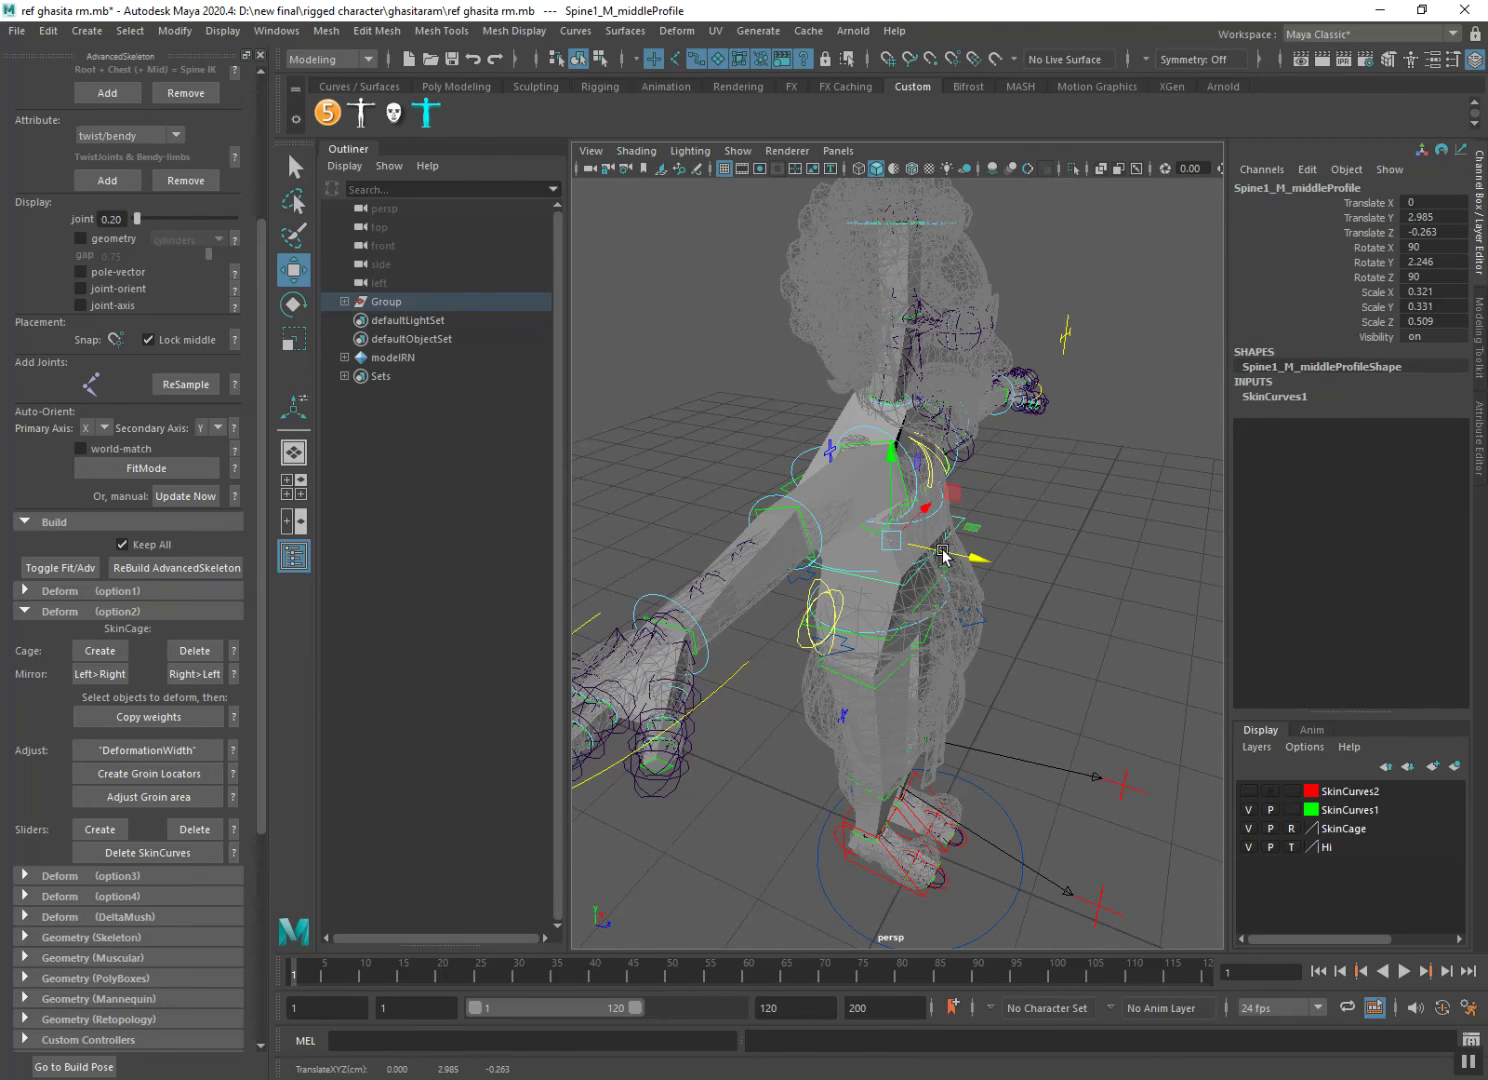
{"action": "key", "text": "ctrl+z"}
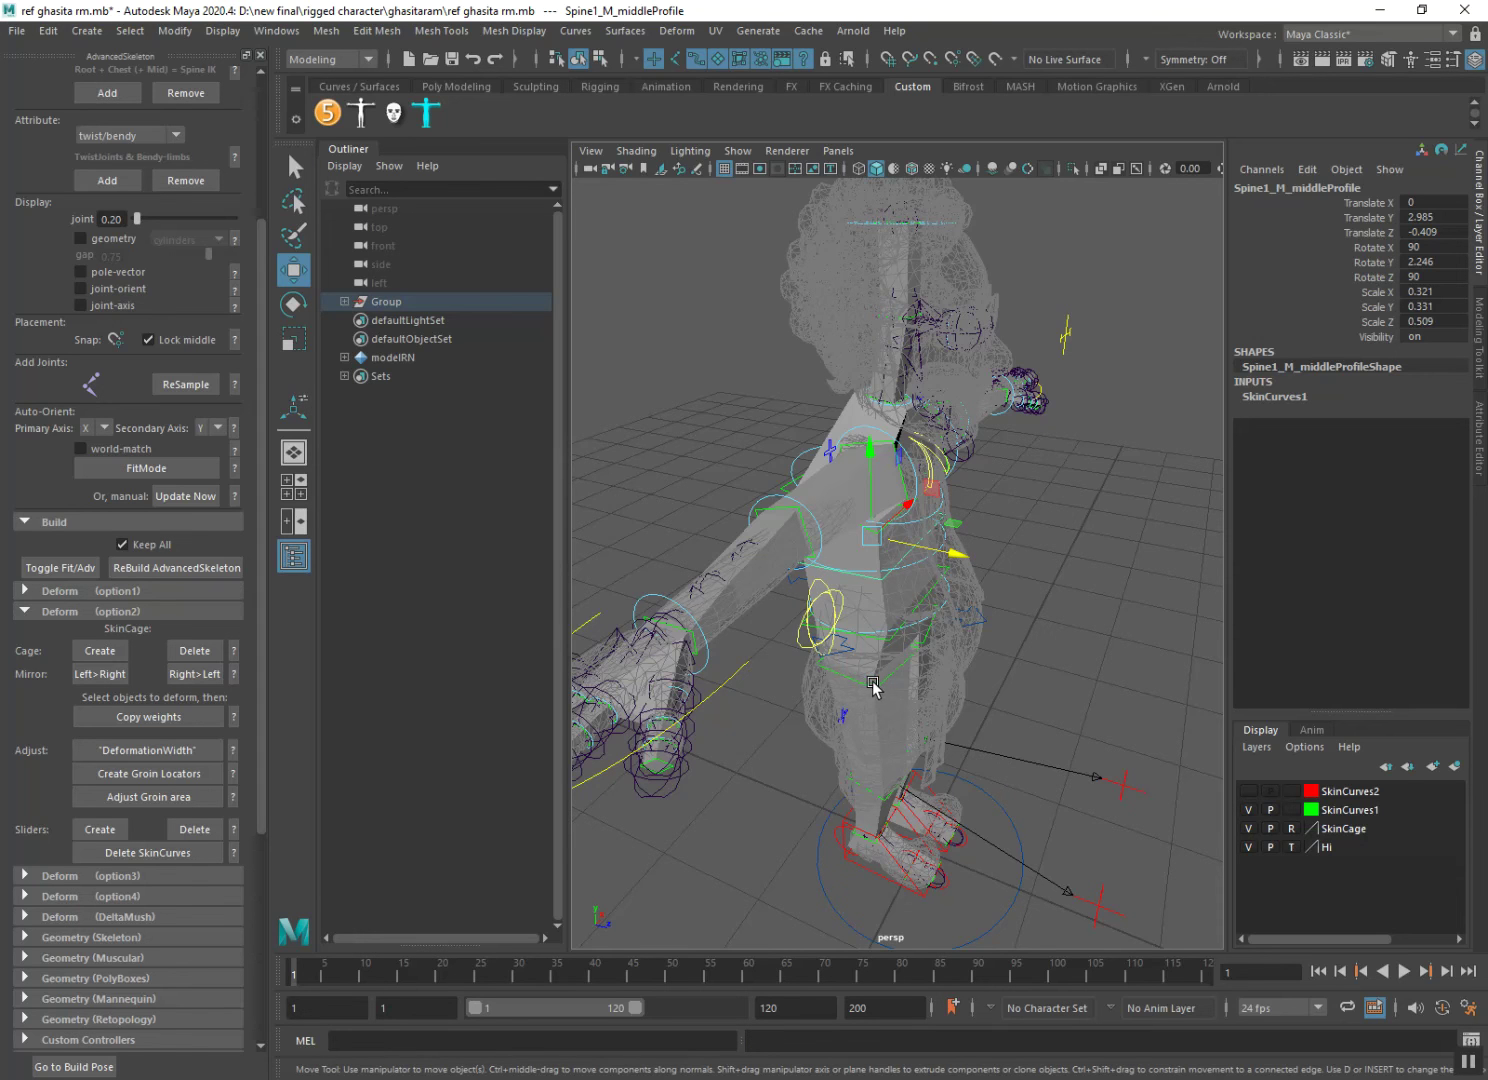
{"action": "left_click", "coordinate": [886, 645]}
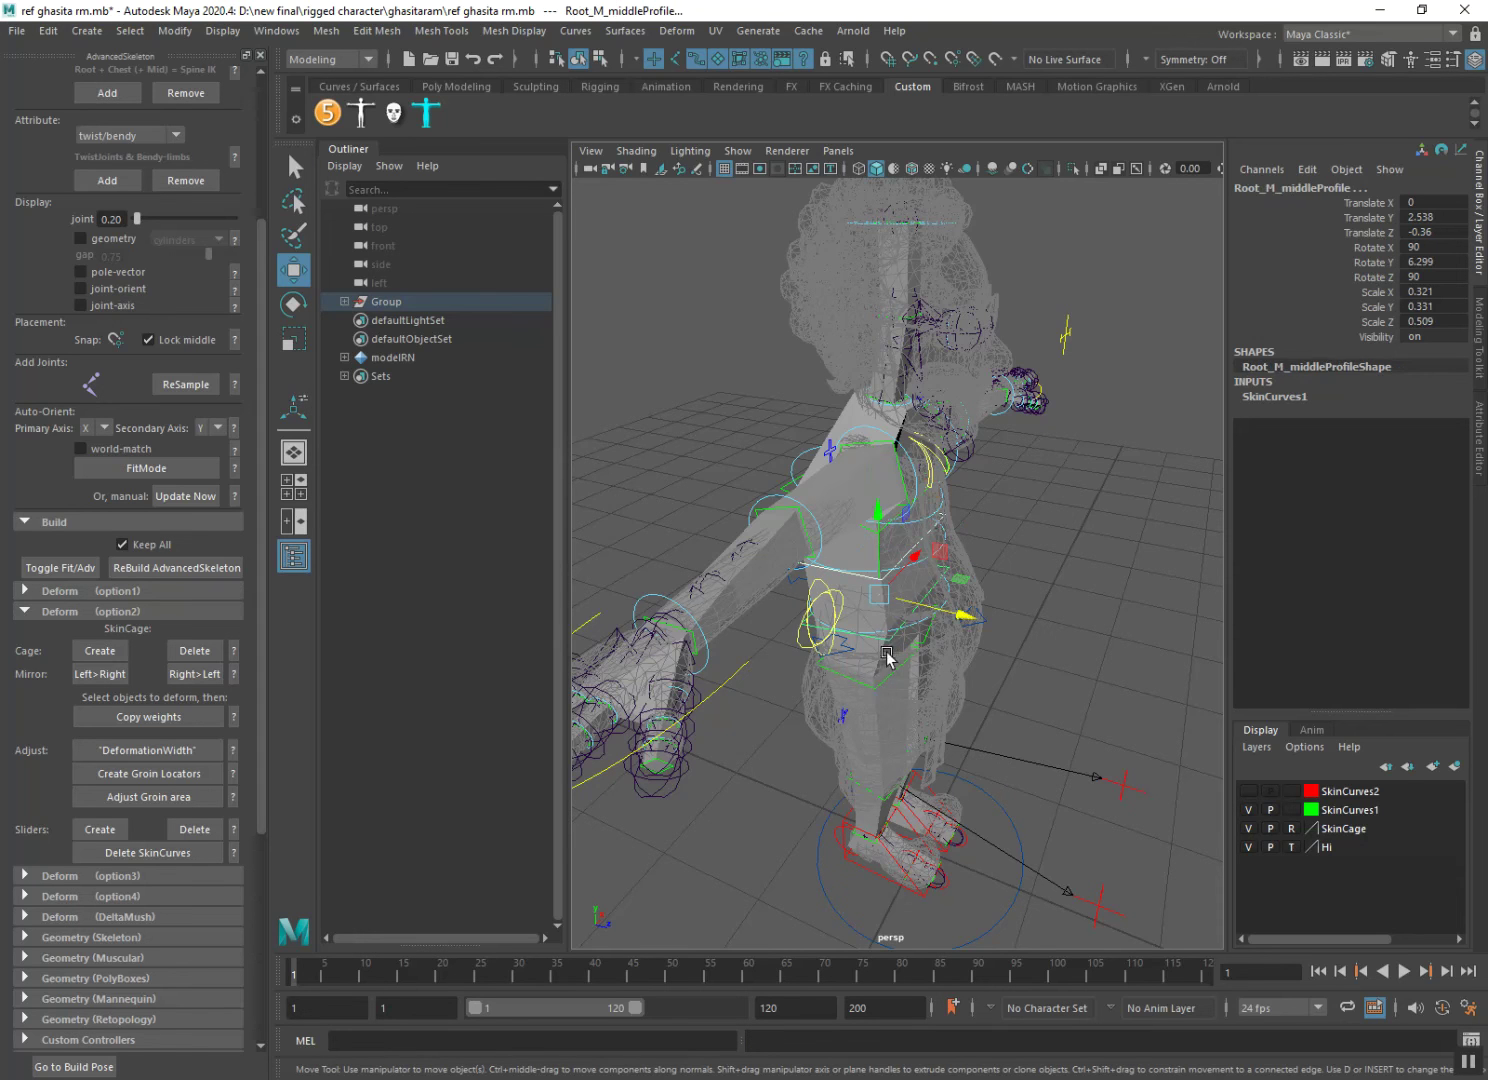
Move and scale Hip_R_middleProfile taller to fit the right hip.
{"action": "left_click", "coordinate": [874, 691]}
{"action": "left_click_drag", "start_coordinate": [906, 675], "coordinate": [972, 695]}
{"action": "key", "text": "r"}
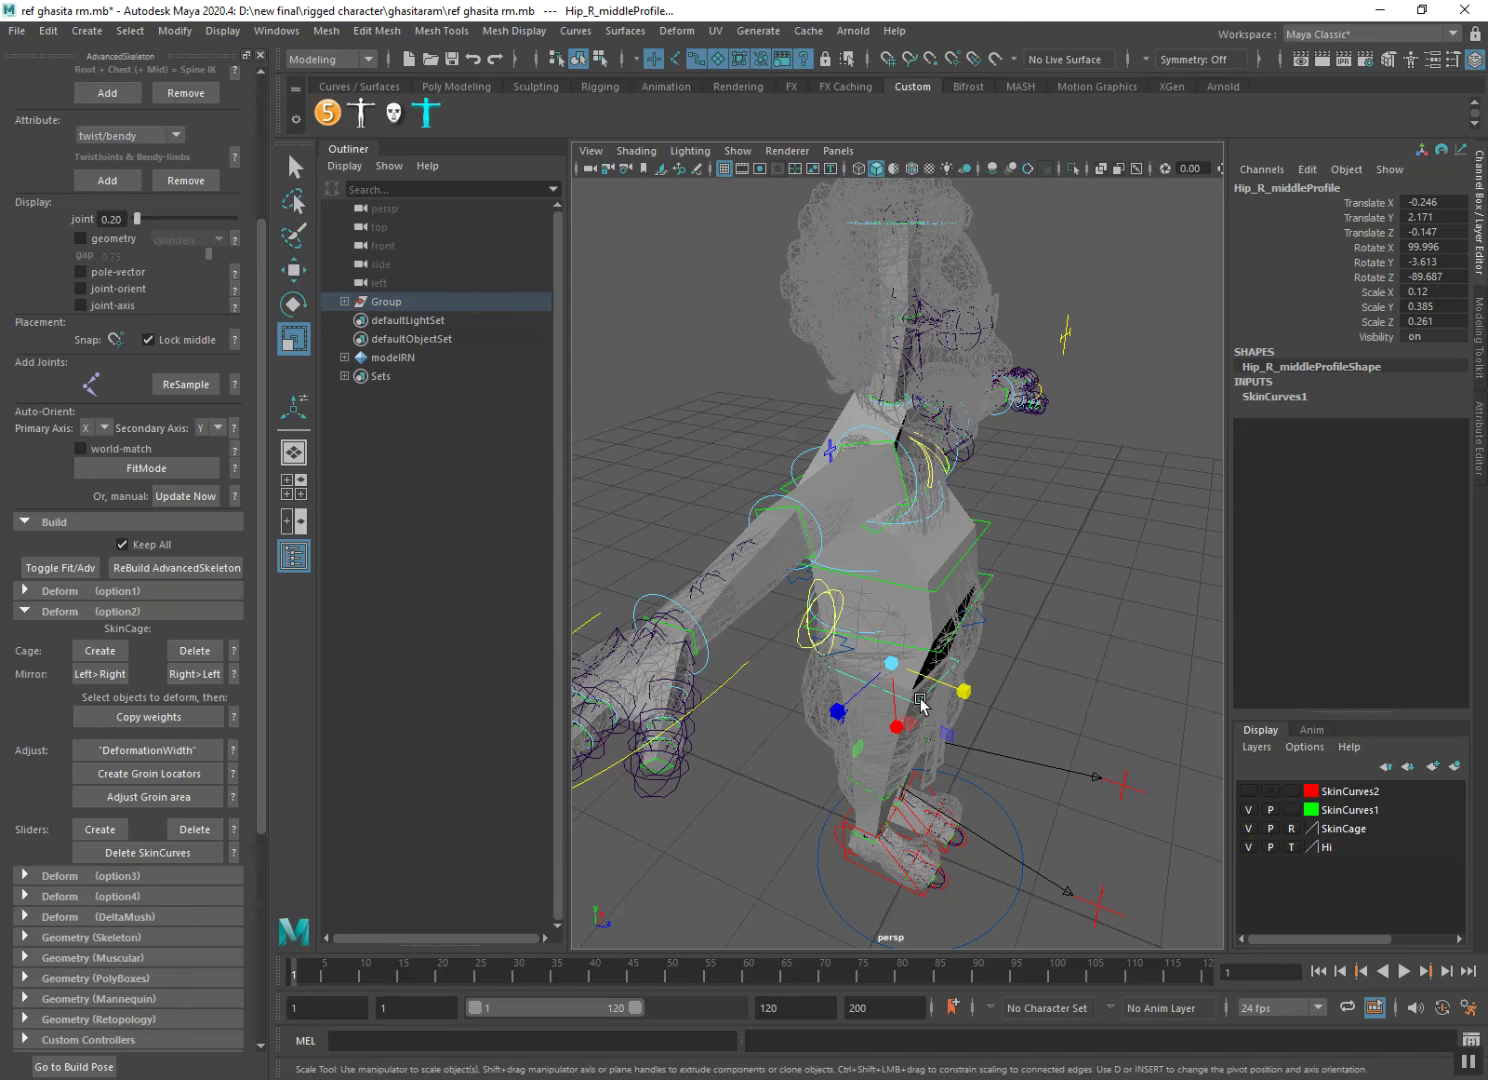
{"action": "mouse_move", "coordinate": [962, 691]}
{"action": "left_mouse_down"}
{"action": "mouse_move", "coordinate": [1000, 712]}
{"action": "mouse_move", "coordinate": [1010, 748]}
{"action": "mouse_move", "coordinate": [1080, 737]}
{"action": "left_mouse_up"}
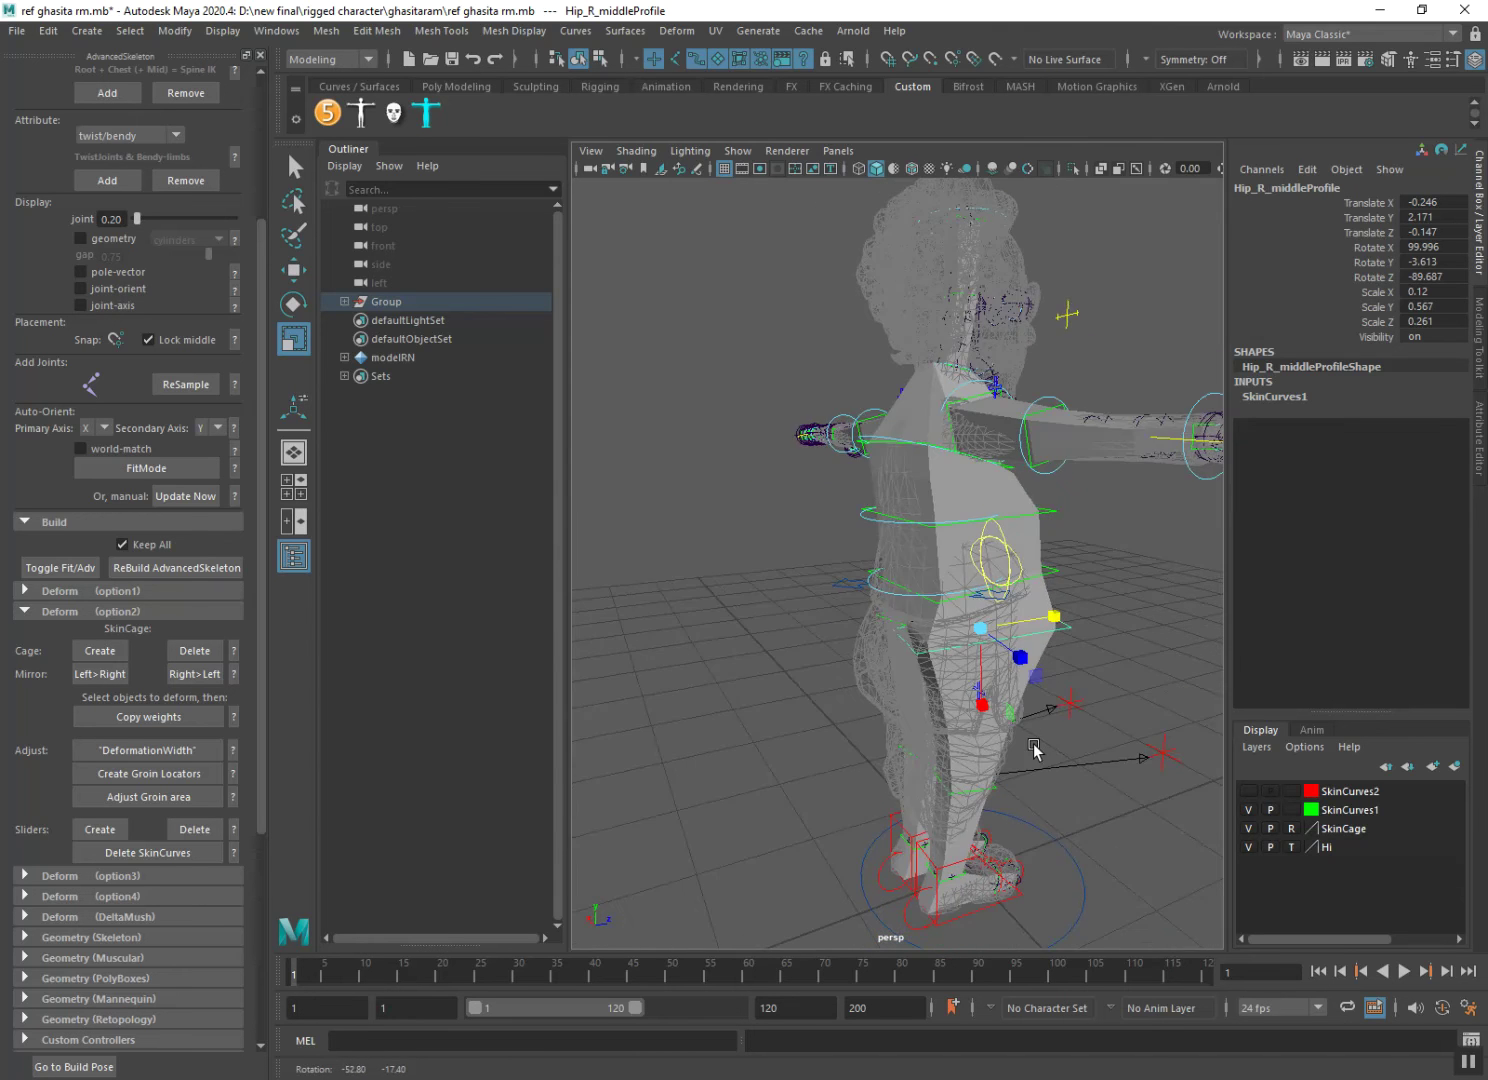
{"action": "middle_click_drag", "start_coordinate": [1080, 737], "coordinate": [978, 719], "text": "alt"}
{"action": "left_click_drag", "start_coordinate": [978, 720], "coordinate": [869, 627], "text": "alt"}
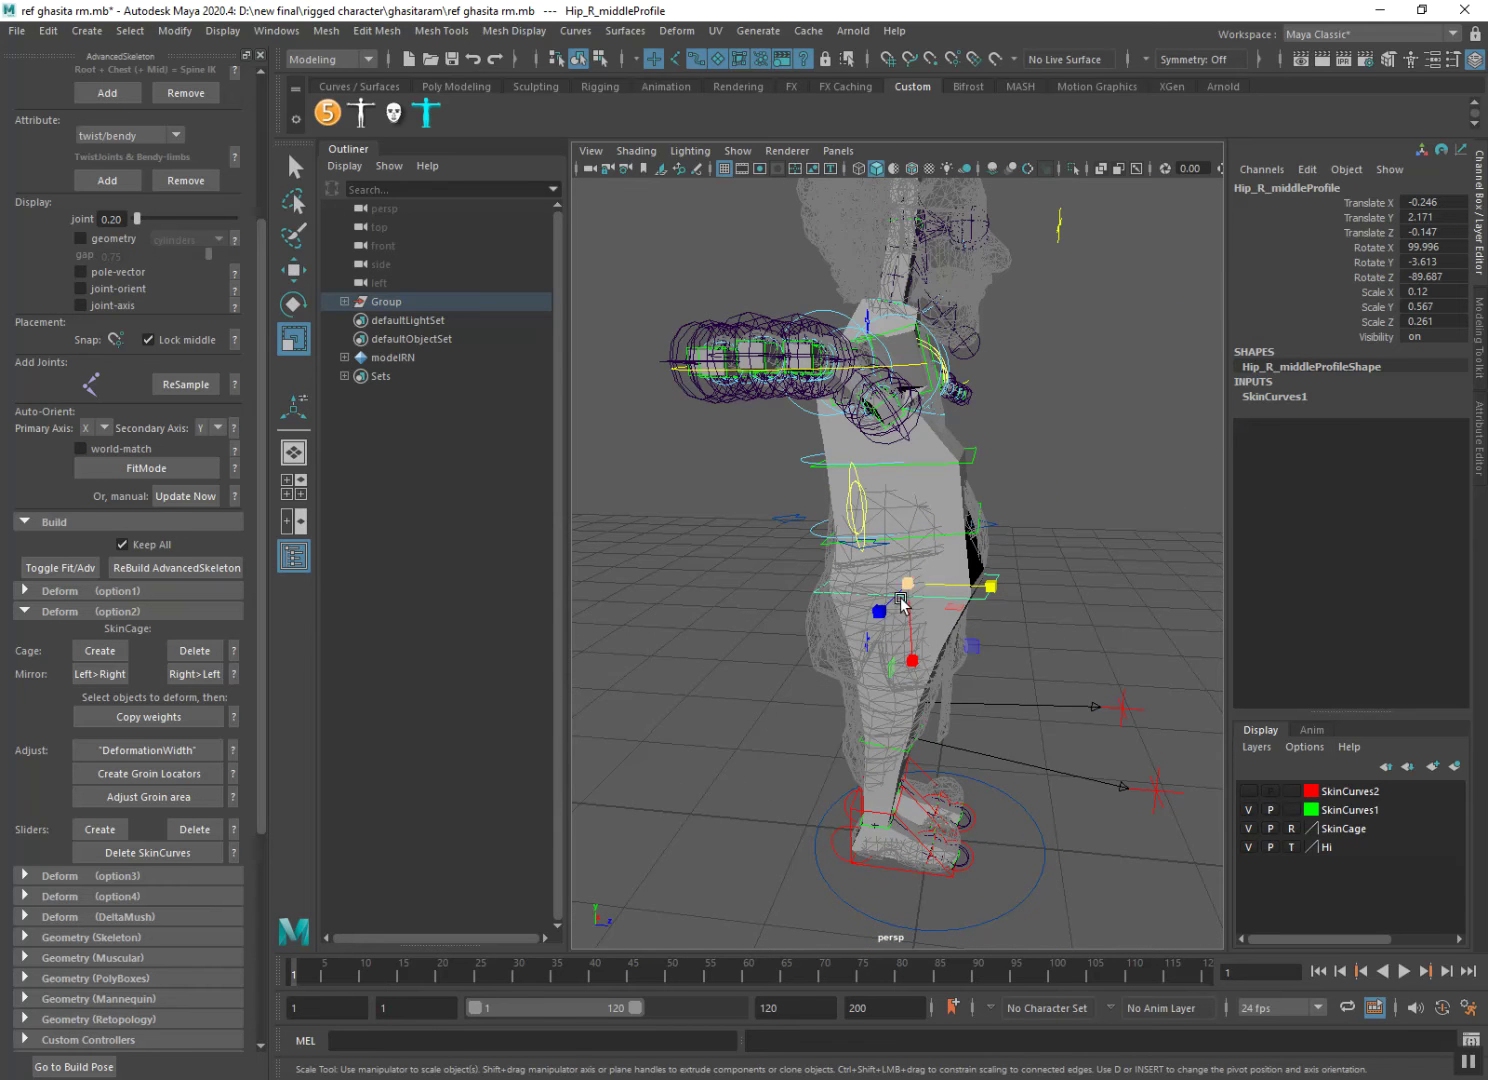
{"action": "key", "text": "w"}
{"action": "mouse_move", "coordinate": [966, 588]}
{"action": "left_mouse_down"}
{"action": "mouse_move", "coordinate": [890, 565]}
{"action": "mouse_move", "coordinate": [891, 521]}
{"action": "mouse_move", "coordinate": [780, 654]}
{"action": "left_mouse_up"}
Show the SkinCurves2 layer and fit Knee_R_middleProfile to Scale Y 0.223, Translate Z -0.324.
{"action": "left_click", "coordinate": [1249, 791]}
{"action": "mouse_move", "coordinate": [941, 737]}
{"action": "left_mouse_down", "text": "alt"}
{"action": "mouse_move", "coordinate": [941, 725]}
{"action": "mouse_move", "coordinate": [1060, 722]}
{"action": "mouse_move", "coordinate": [926, 761]}
{"action": "left_mouse_up", "text": "alt"}
{"action": "left_click", "coordinate": [896, 750]}
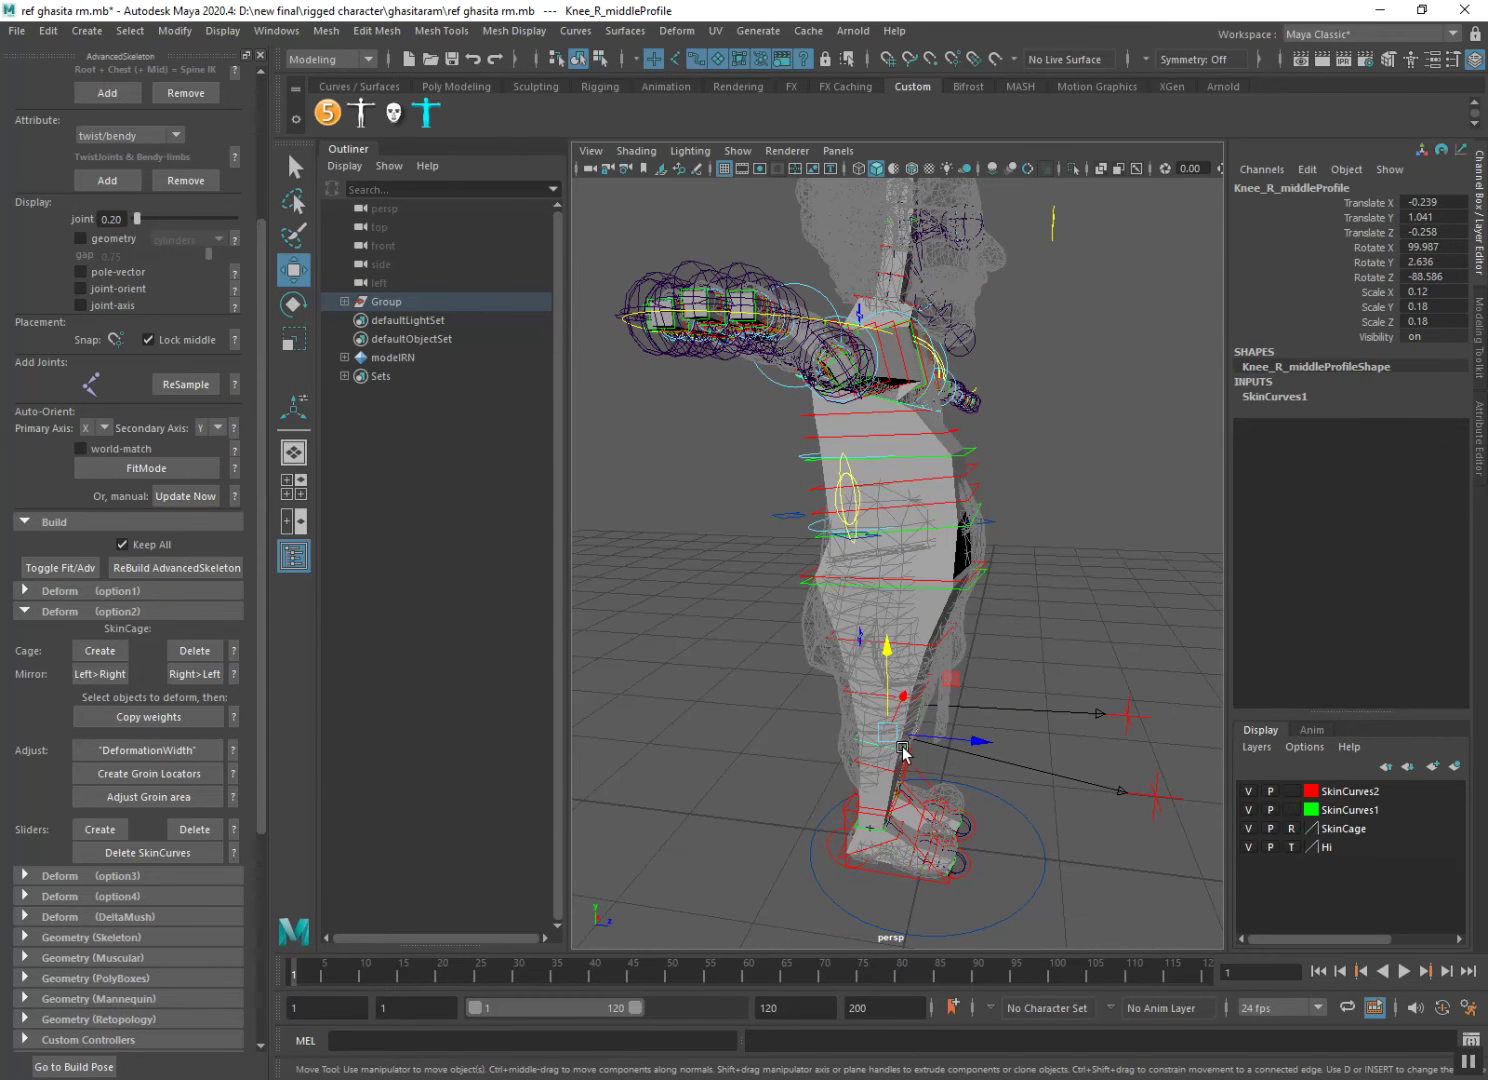
{"action": "key", "text": "r"}
{"action": "left_click_drag", "start_coordinate": [903, 753], "coordinate": [941, 750]}
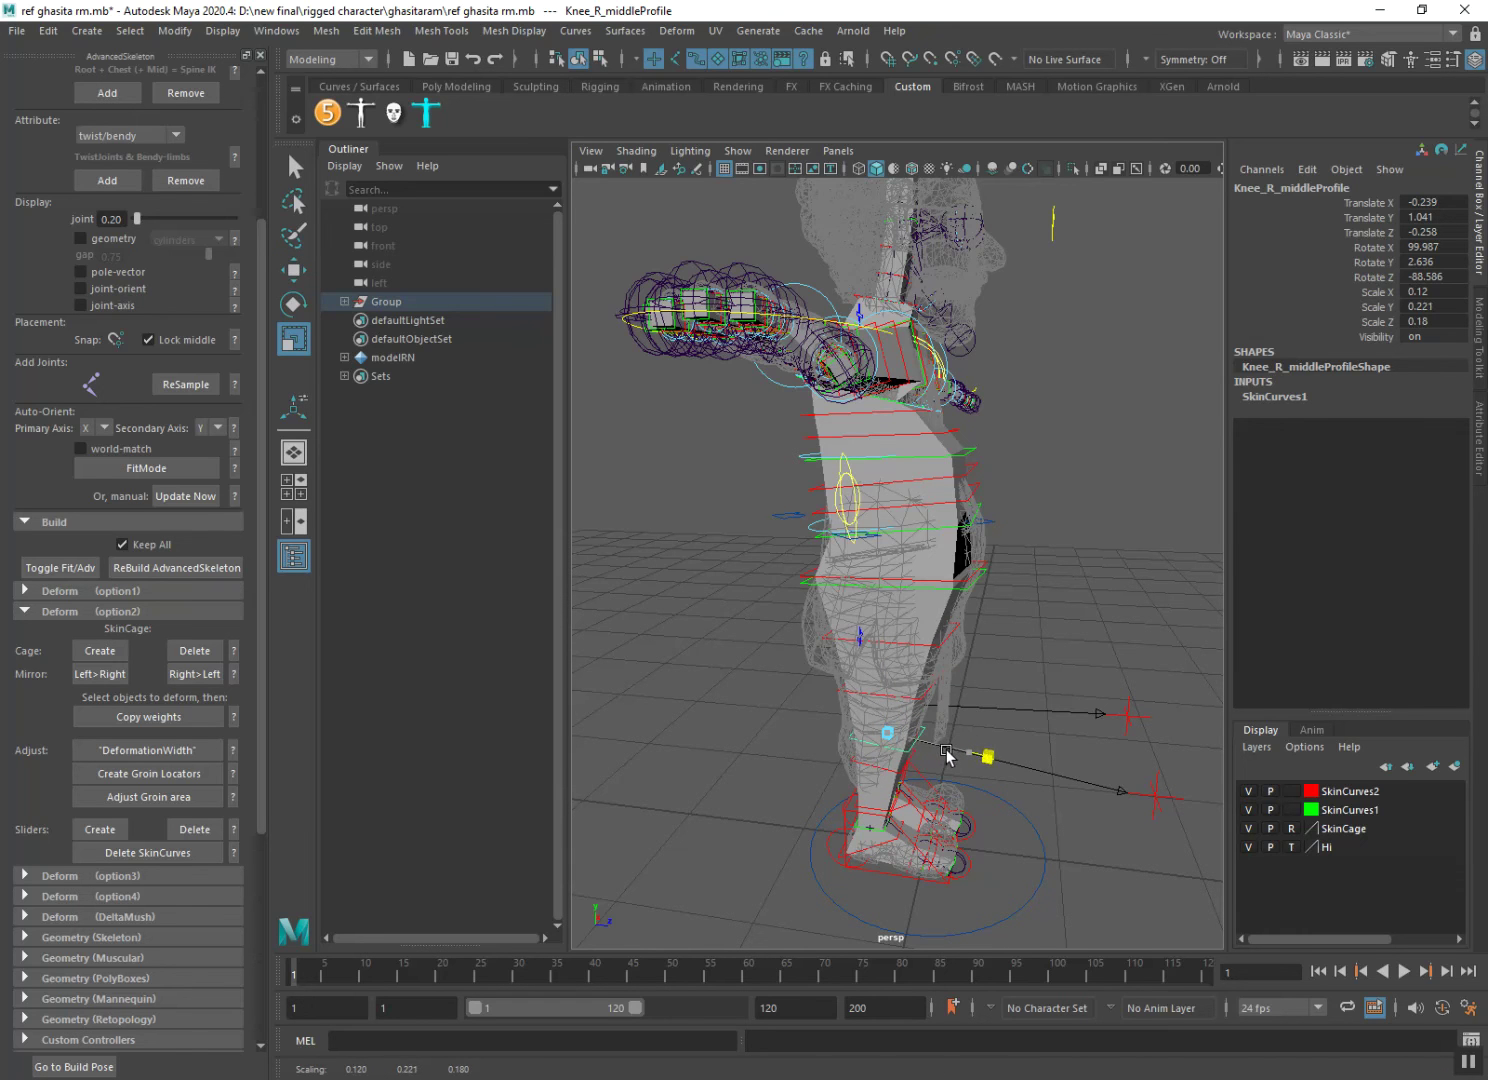
{"action": "key", "text": "w"}
{"action": "left_click_drag", "start_coordinate": [947, 747], "coordinate": [940, 745]}
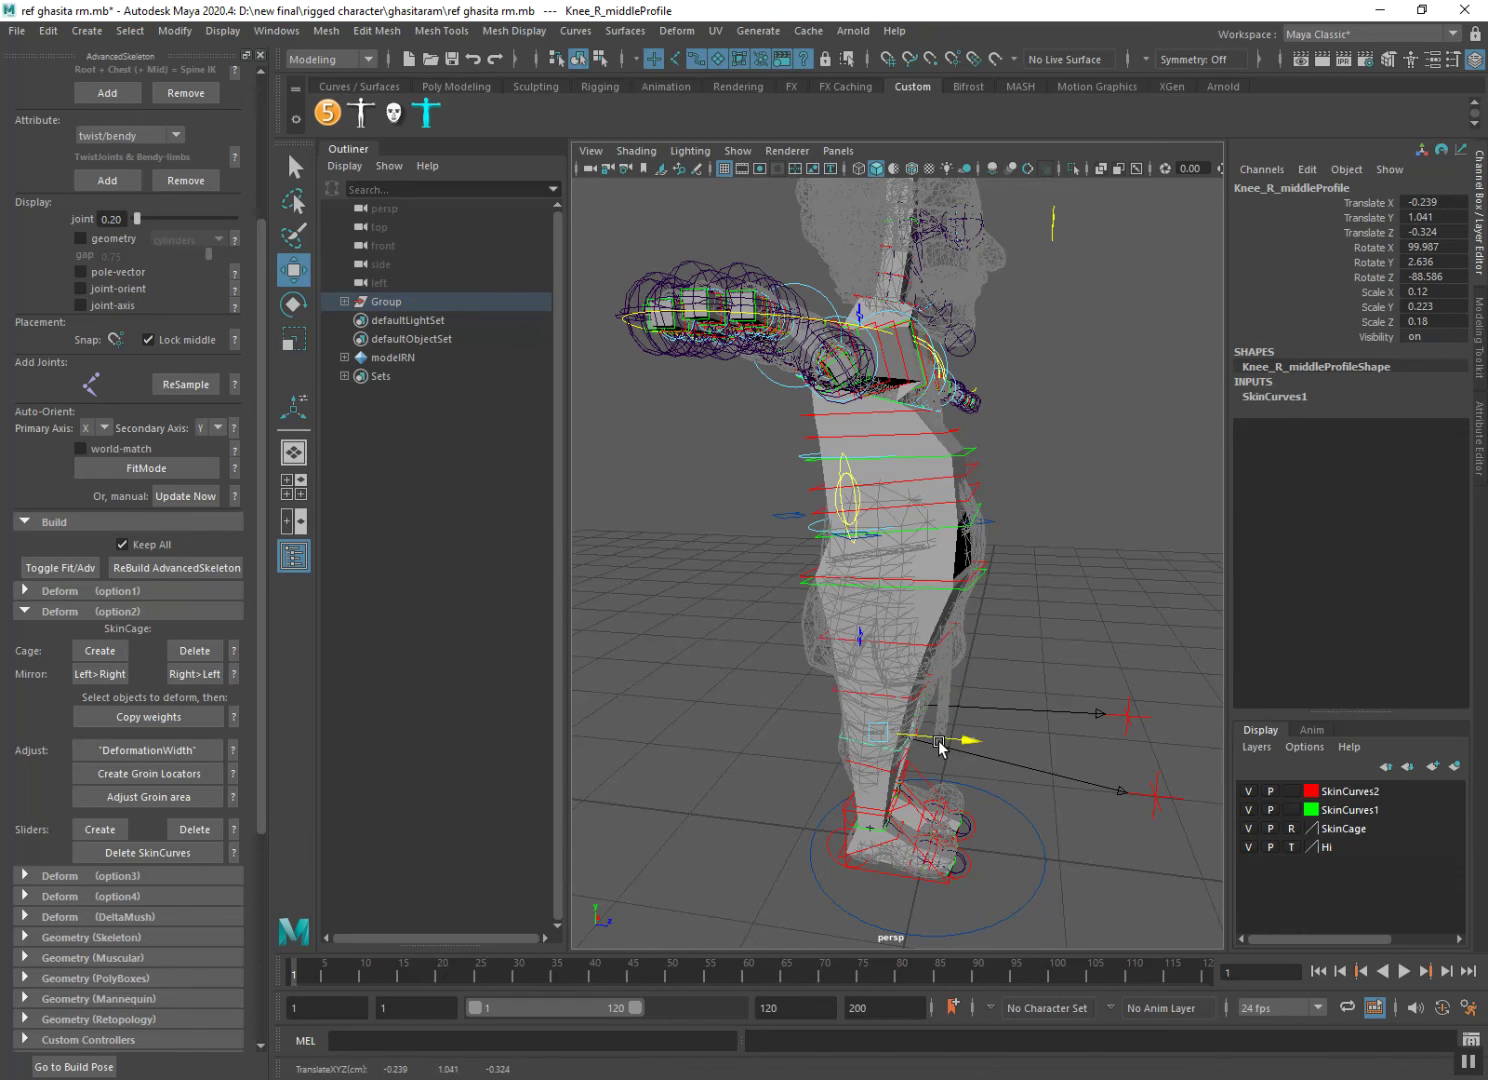
{"action": "left_click", "coordinate": [923, 694]}
{"action": "key", "text": "e"}
{"action": "key", "text": "r"}
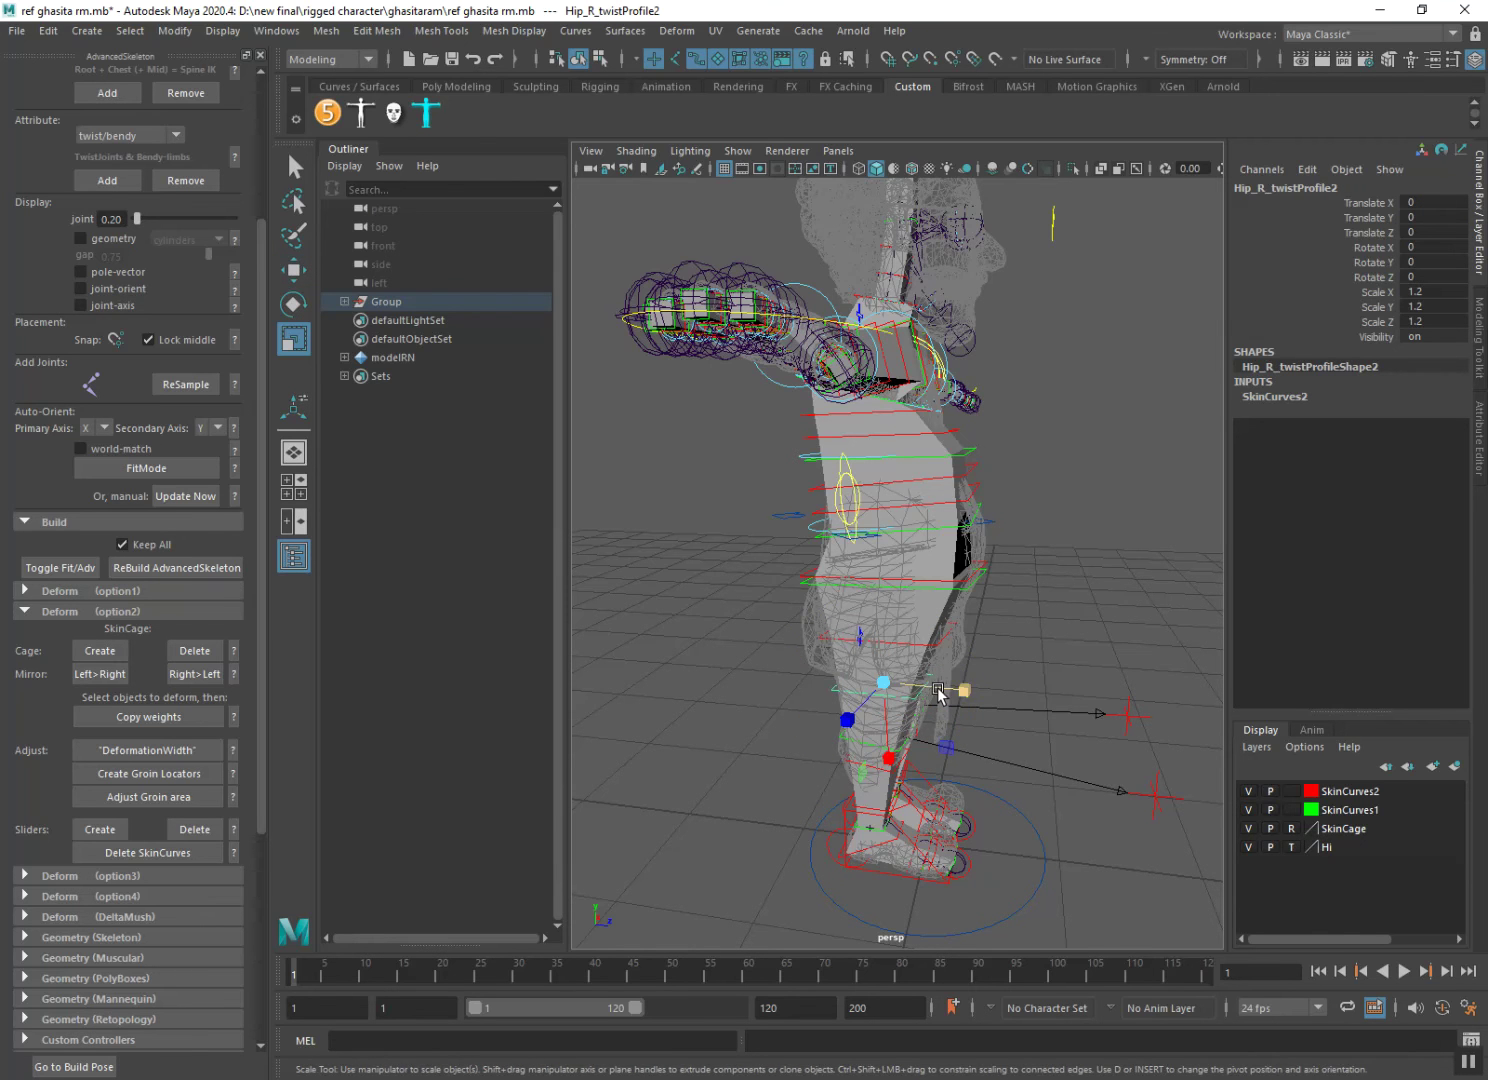
Adjust the Y scale of Hip_R_twistProfile1 to fit the hip.
{"action": "left_click", "coordinate": [914, 645]}
{"action": "mouse_move", "coordinate": [914, 645]}
{"action": "middle_mouse_down"}
{"action": "mouse_move", "coordinate": [951, 648]}
{"action": "mouse_move", "coordinate": [938, 640]}
{"action": "middle_mouse_up"}
{"action": "mouse_move", "coordinate": [937, 641]}
{"action": "left_mouse_down", "text": "alt"}
{"action": "mouse_move", "coordinate": [898, 669]}
{"action": "mouse_move", "coordinate": [895, 732]}
{"action": "mouse_move", "coordinate": [854, 770]}
{"action": "mouse_move", "coordinate": [791, 736]}
{"action": "mouse_move", "coordinate": [947, 758]}
{"action": "mouse_move", "coordinate": [933, 764]}
{"action": "mouse_move", "coordinate": [883, 741]}
{"action": "mouse_move", "coordinate": [880, 674]}
{"action": "mouse_move", "coordinate": [963, 669]}
{"action": "mouse_move", "coordinate": [912, 681]}
{"action": "mouse_move", "coordinate": [890, 784]}
{"action": "left_mouse_up", "text": "alt"}
{"action": "mouse_move", "coordinate": [891, 783]}
{"action": "middle_mouse_down", "text": "alt"}
{"action": "mouse_move", "coordinate": [856, 705]}
{"action": "mouse_move", "coordinate": [872, 695]}
{"action": "middle_mouse_up", "text": "alt"}
{"action": "mouse_move", "coordinate": [873, 698]}
{"action": "left_mouse_down", "text": "alt"}
{"action": "mouse_move", "coordinate": [857, 812]}
{"action": "mouse_move", "coordinate": [870, 750]}
{"action": "mouse_move", "coordinate": [884, 785]}
{"action": "mouse_move", "coordinate": [913, 775]}
{"action": "mouse_move", "coordinate": [912, 788]}
{"action": "left_mouse_up", "text": "alt"}
Scale Head_M_middleProfile up and slightly taller to fit the head.
{"action": "left_click", "coordinate": [1040, 630]}
{"action": "left_click_drag", "start_coordinate": [1041, 631], "coordinate": [1031, 654], "text": "alt"}
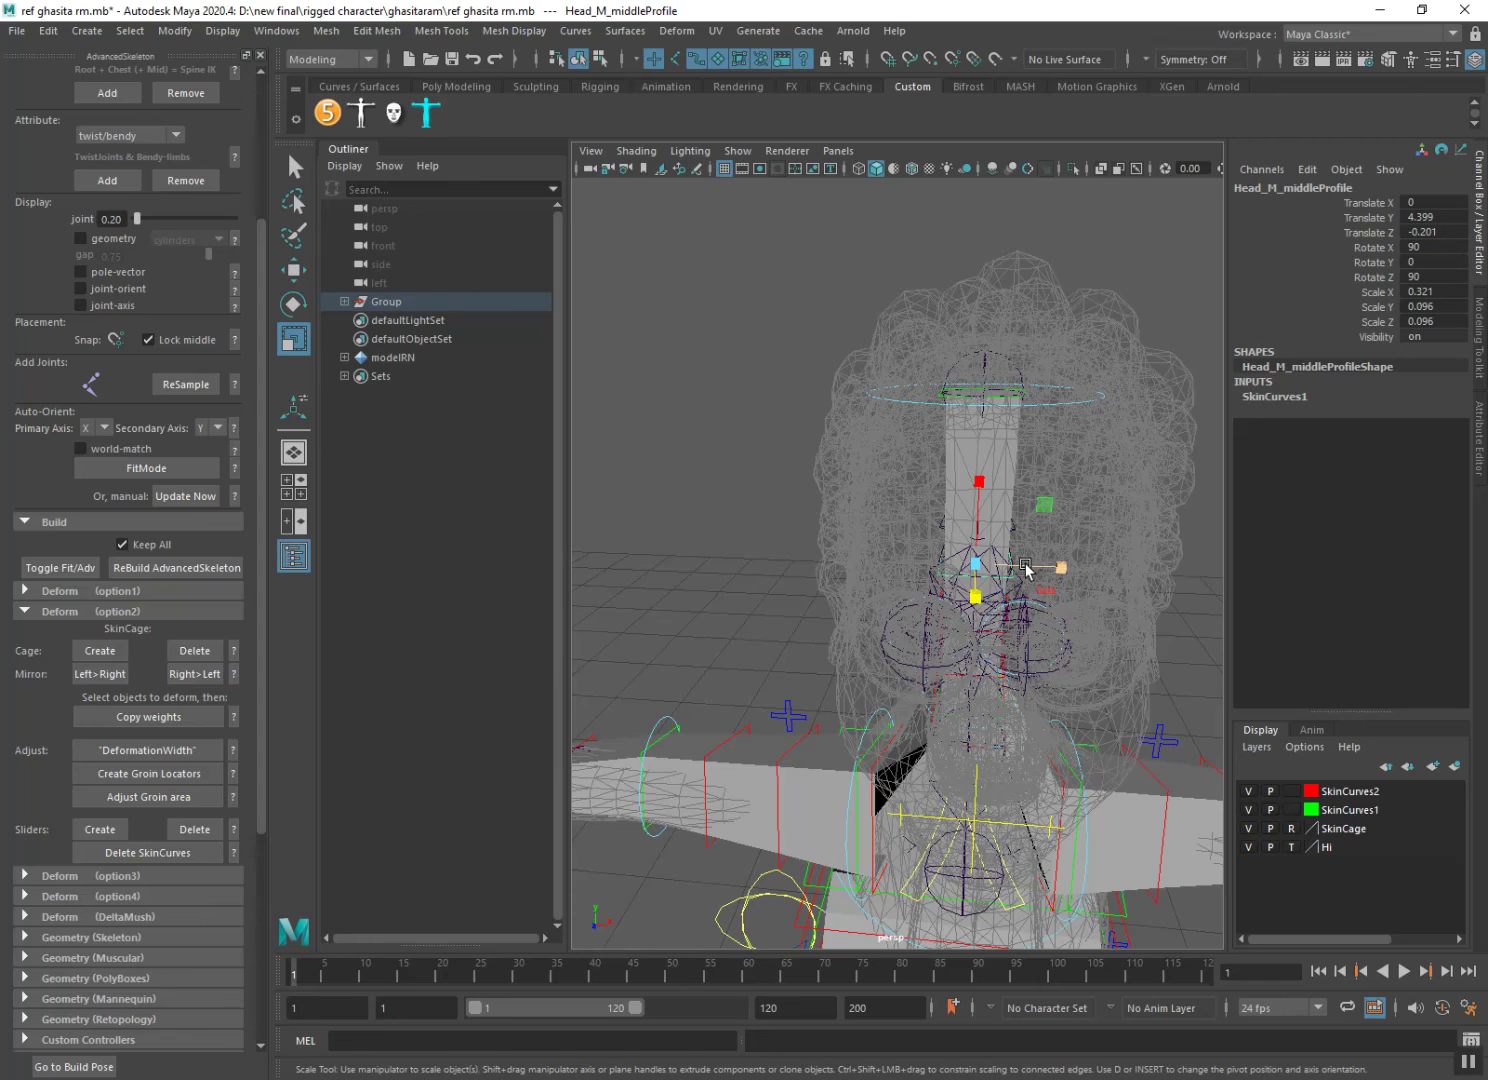
{"action": "mouse_move", "coordinate": [966, 562]}
{"action": "left_mouse_down"}
{"action": "mouse_move", "coordinate": [1075, 572]}
{"action": "mouse_move", "coordinate": [1152, 654]}
{"action": "mouse_move", "coordinate": [791, 674]}
{"action": "mouse_move", "coordinate": [976, 595]}
{"action": "left_mouse_up"}
{"action": "mouse_move", "coordinate": [1077, 513]}
{"action": "left_mouse_down"}
{"action": "mouse_move", "coordinate": [1086, 554]}
{"action": "mouse_move", "coordinate": [1020, 590]}
{"action": "mouse_move", "coordinate": [925, 566]}
{"action": "mouse_move", "coordinate": [961, 520]}
{"action": "mouse_move", "coordinate": [1059, 524]}
{"action": "left_mouse_up"}
Tilt Neck_M_twistProfile2 about Z to follow the upper neck.
{"action": "left_click", "coordinate": [899, 555]}
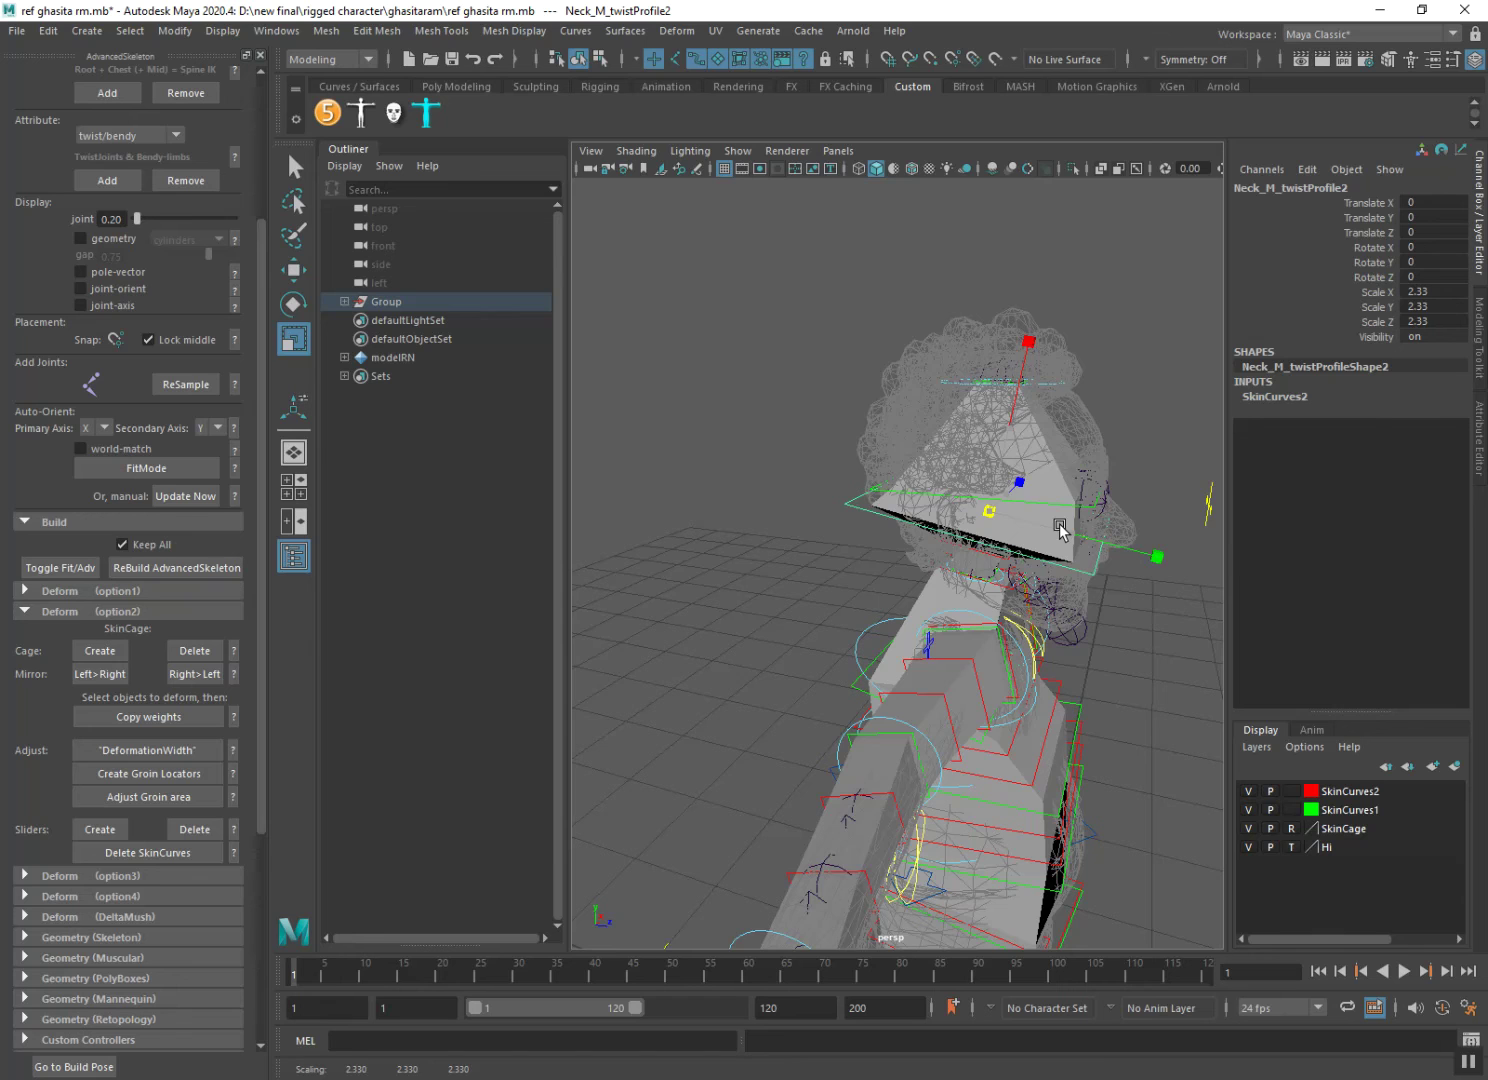
{"action": "key", "text": "e"}
{"action": "mouse_move", "coordinate": [1054, 465]}
{"action": "left_mouse_down"}
{"action": "mouse_move", "coordinate": [1063, 526]}
{"action": "mouse_move", "coordinate": [999, 438]}
{"action": "mouse_move", "coordinate": [927, 540]}
{"action": "mouse_move", "coordinate": [956, 558]}
{"action": "mouse_move", "coordinate": [1001, 550]}
{"action": "left_mouse_up"}
{"action": "key", "text": "w"}
Enlarge HeadEnd_M_middleProfile on top of the head to scale 0.44/0.384/0.384.
{"action": "left_click", "coordinate": [991, 382]}
{"action": "left_click", "coordinate": [955, 530]}
{"action": "key", "text": "r"}
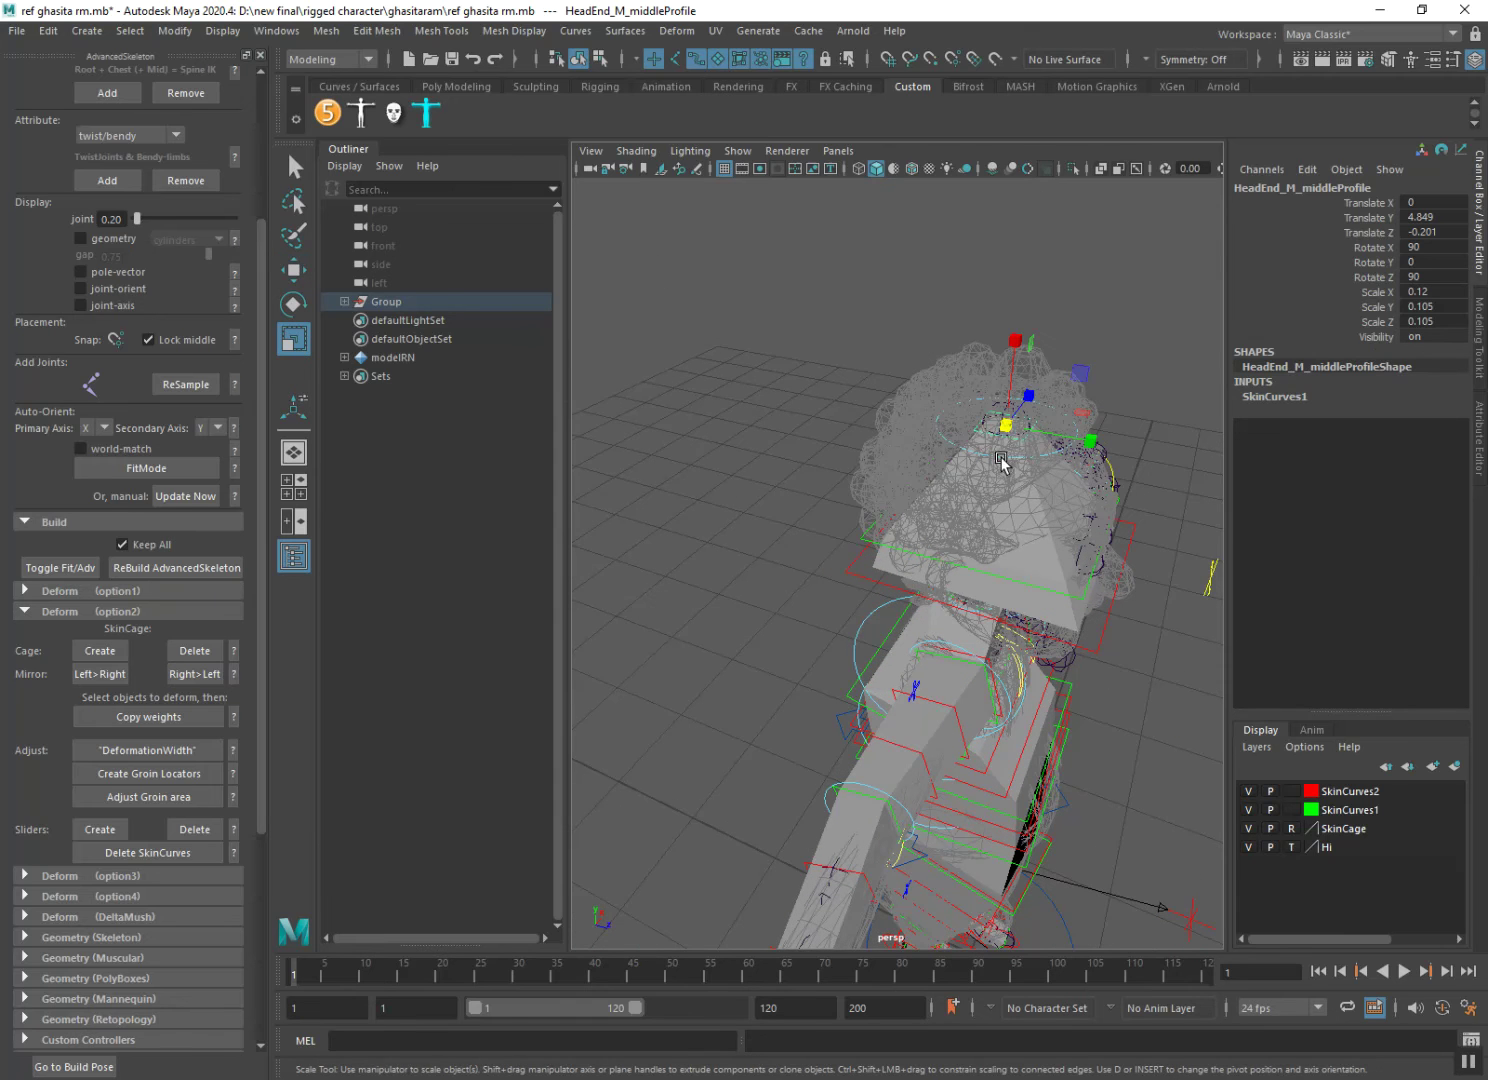
{"action": "mouse_move", "coordinate": [1006, 437]}
{"action": "left_mouse_down"}
{"action": "mouse_move", "coordinate": [1098, 436]}
{"action": "mouse_move", "coordinate": [1105, 473]}
{"action": "mouse_move", "coordinate": [1077, 419]}
{"action": "mouse_move", "coordinate": [1073, 504]}
{"action": "mouse_move", "coordinate": [977, 491]}
{"action": "left_mouse_up"}
{"action": "key", "text": "w"}
{"action": "left_click", "coordinate": [1004, 591]}
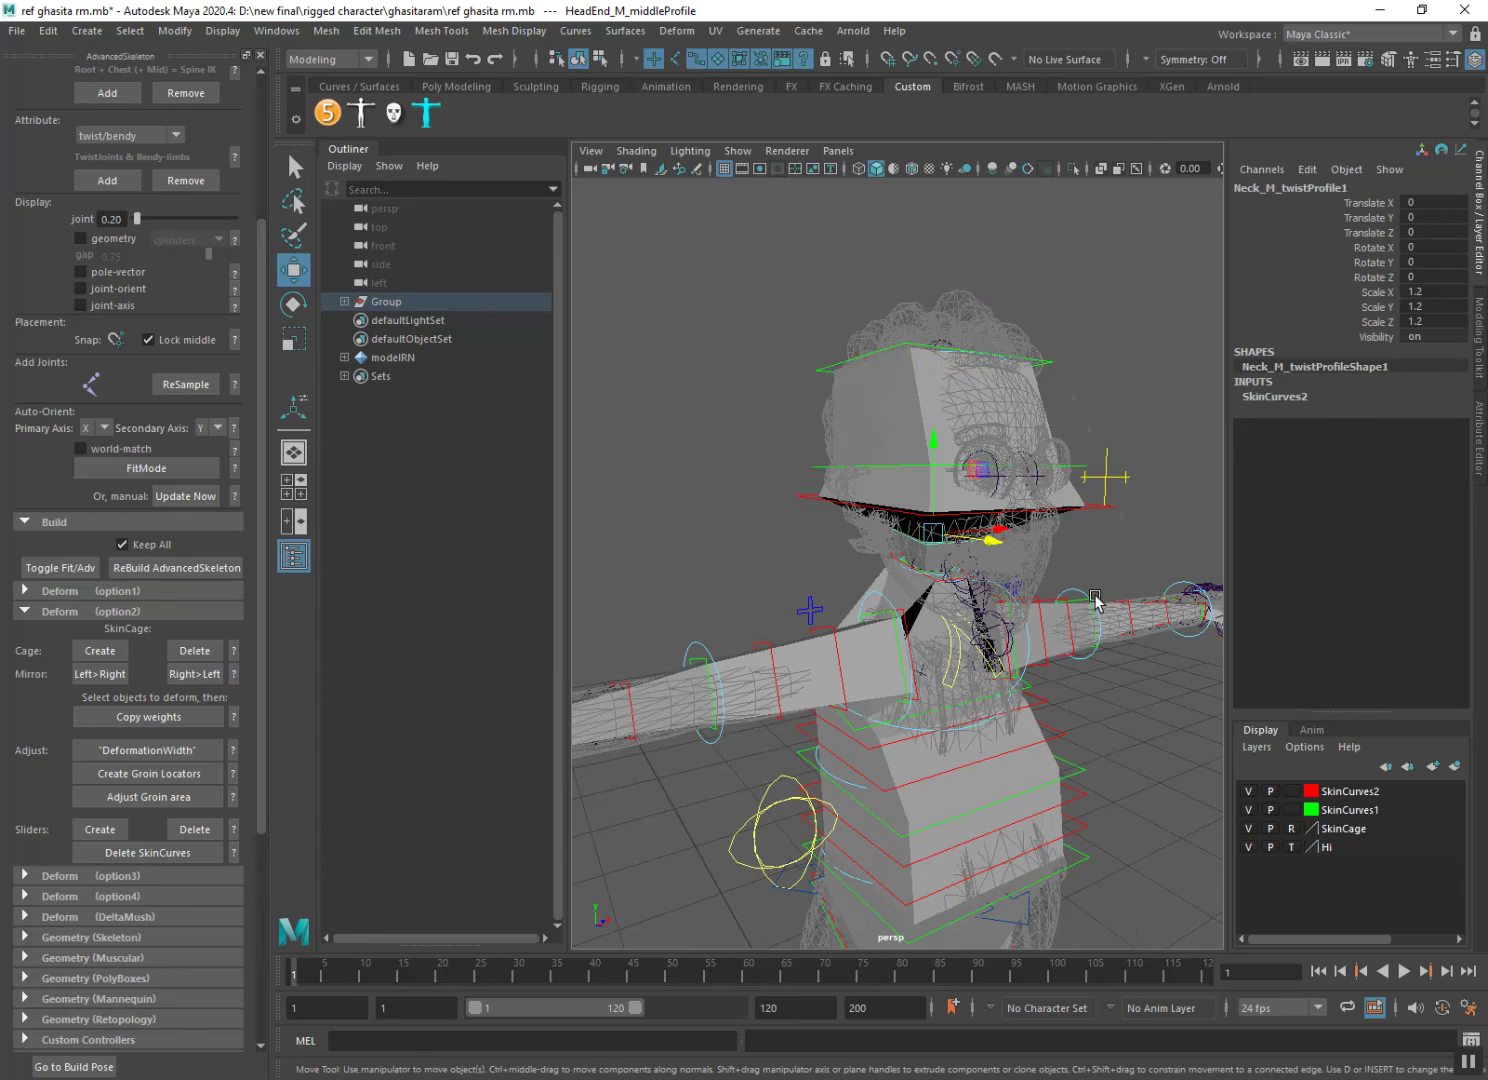
Uniformly enlarge Neck_M_twistProfile1 so the cage's lower neck covers the head base.
{"action": "left_click_drag", "start_coordinate": [1004, 592], "coordinate": [1168, 597], "text": "alt"}
{"action": "key", "text": "r"}
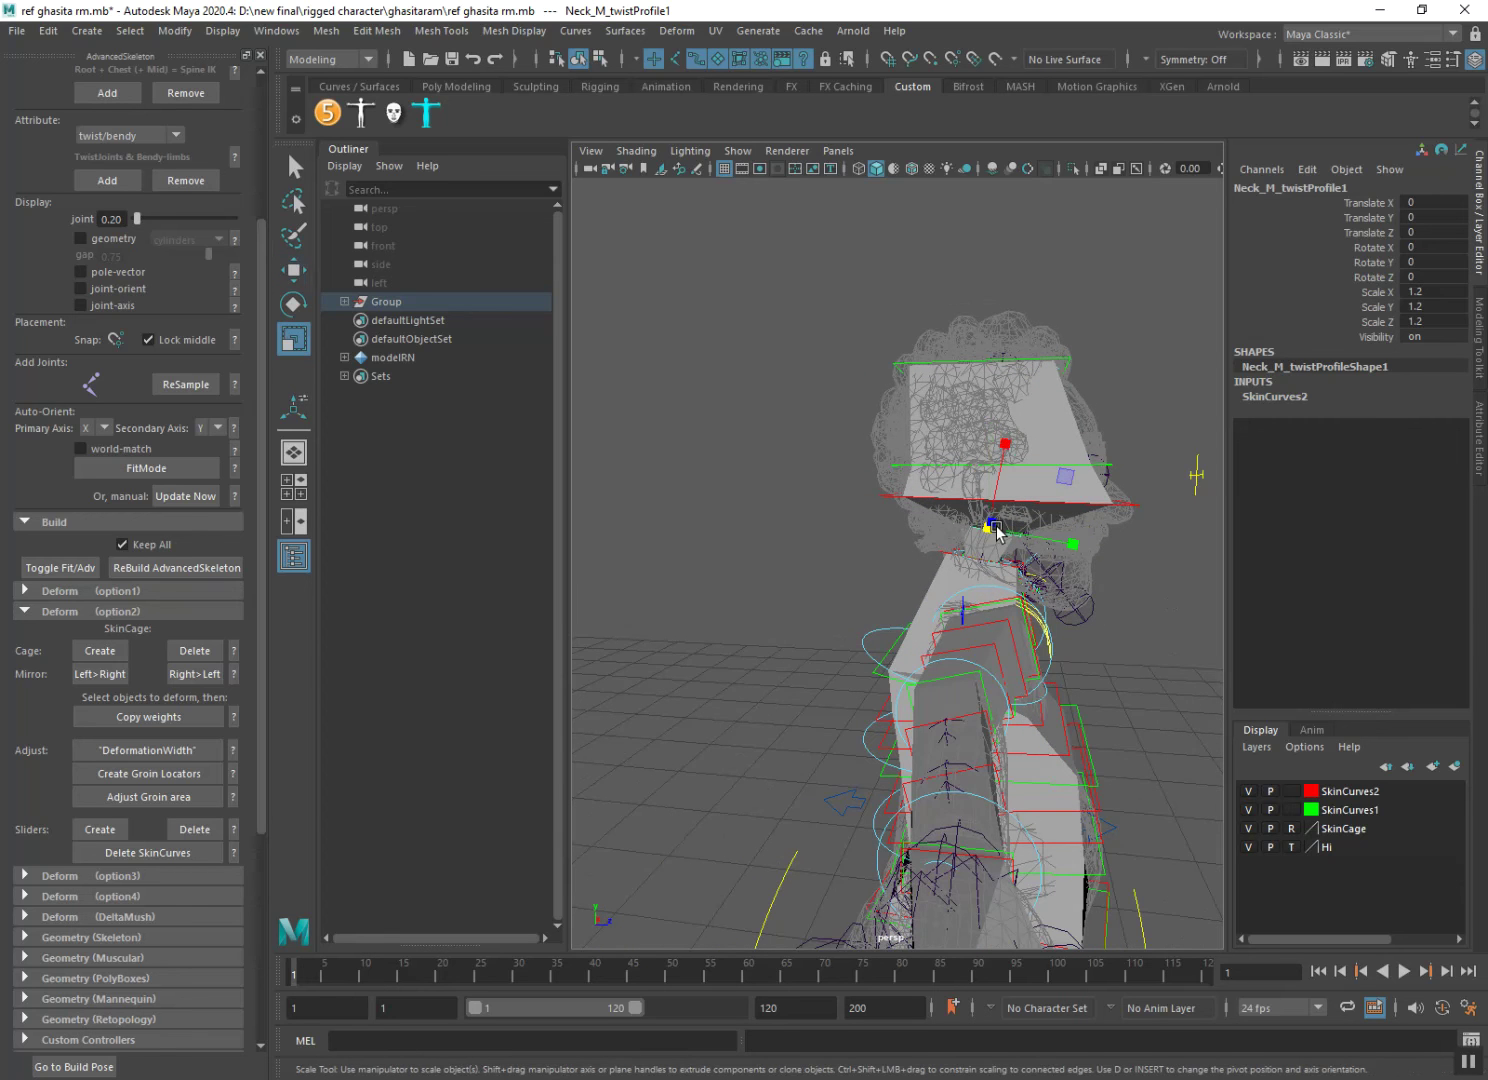
{"action": "mouse_move", "coordinate": [991, 533]}
{"action": "left_mouse_down"}
{"action": "mouse_move", "coordinate": [1075, 548]}
{"action": "mouse_move", "coordinate": [830, 586]}
{"action": "mouse_move", "coordinate": [850, 576]}
{"action": "mouse_move", "coordinate": [850, 621]}
{"action": "mouse_move", "coordinate": [770, 600]}
{"action": "mouse_move", "coordinate": [714, 633]}
{"action": "mouse_move", "coordinate": [749, 628]}
{"action": "mouse_move", "coordinate": [870, 724]}
{"action": "mouse_move", "coordinate": [1060, 714]}
{"action": "mouse_move", "coordinate": [1063, 632]}
{"action": "mouse_move", "coordinate": [1077, 665]}
{"action": "mouse_move", "coordinate": [933, 676]}
{"action": "mouse_move", "coordinate": [919, 655]}
{"action": "left_mouse_up"}
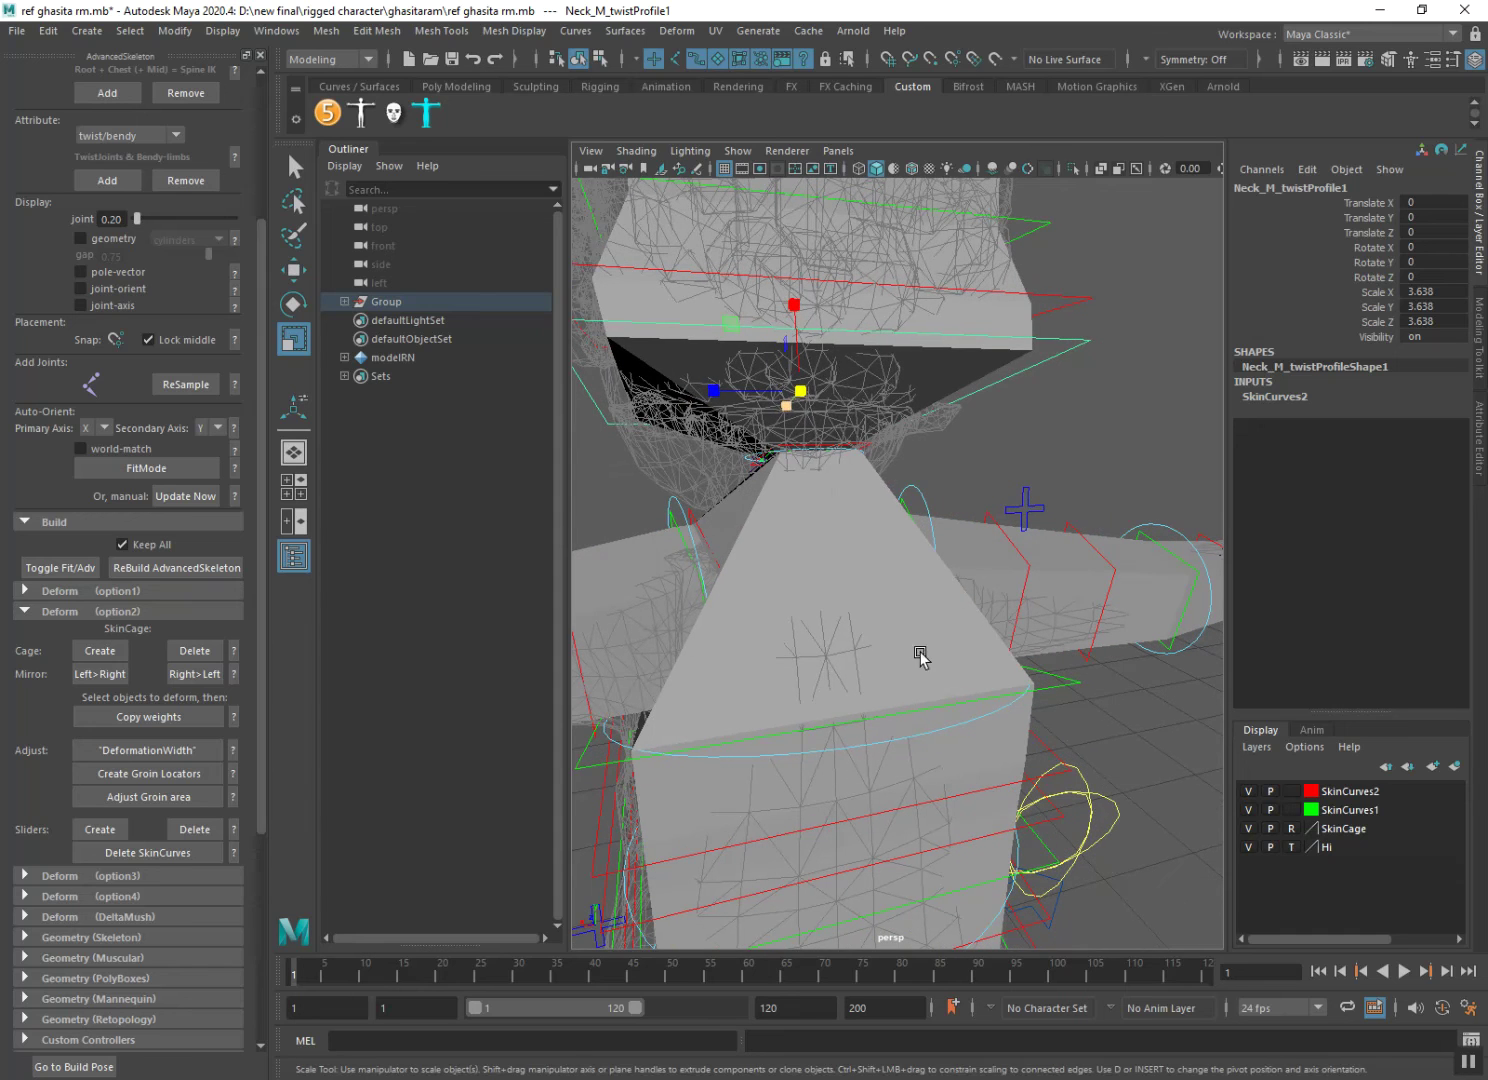
Try moving the FKNeck_M control downward, then undo the move.
{"action": "left_click", "coordinate": [809, 436]}
{"action": "key", "text": "w"}
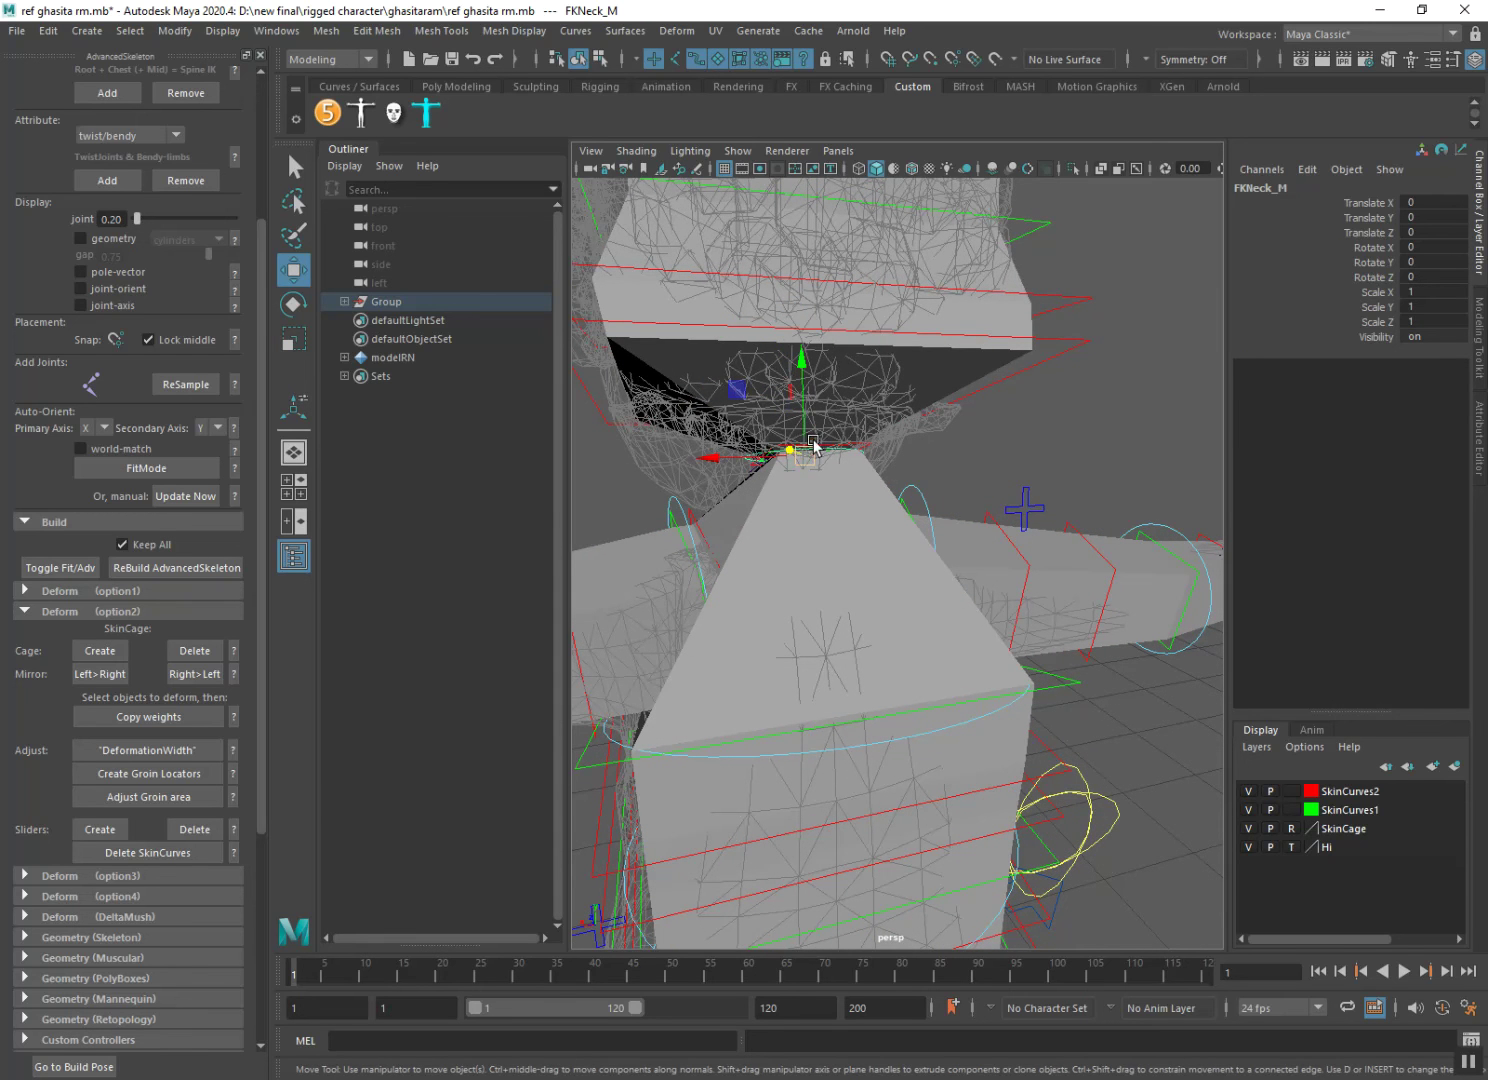
{"action": "left_click_drag", "start_coordinate": [806, 414], "coordinate": [808, 437]}
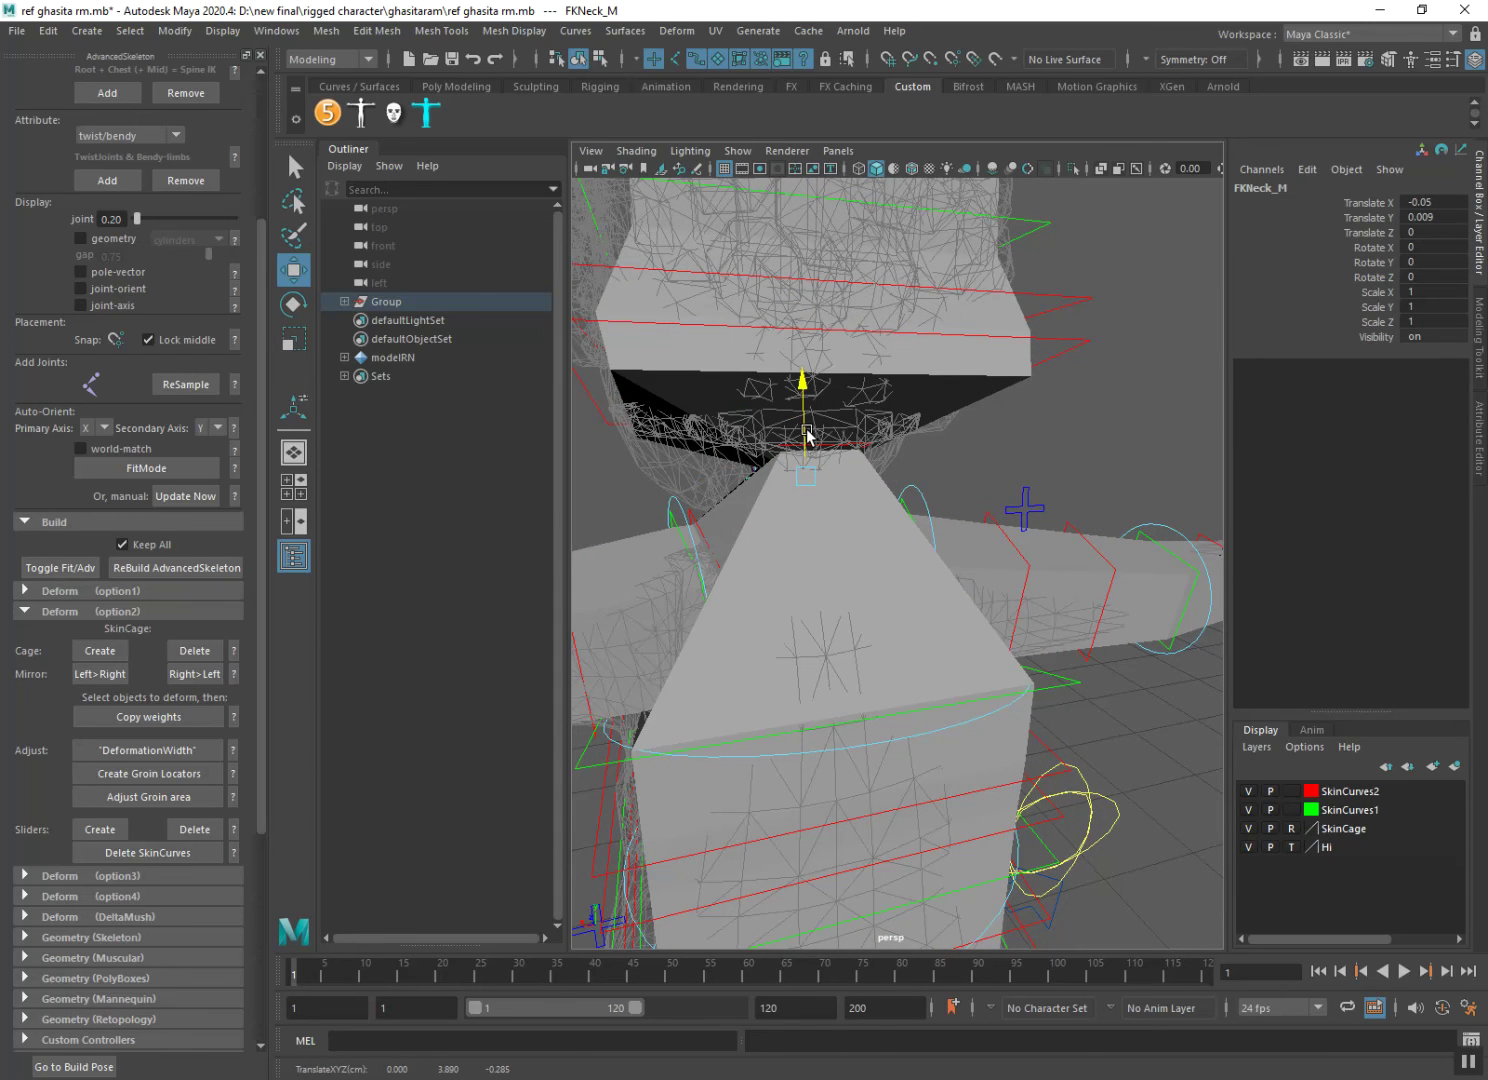
{"action": "key", "text": "ctrl+z"}
Close in on the neck and trial-scale Neck_M_middleProfile, then undo the scaling.
{"action": "mouse_move", "coordinate": [845, 580]}
{"action": "left_mouse_down", "text": "alt"}
{"action": "mouse_move", "coordinate": [996, 591]}
{"action": "mouse_move", "coordinate": [1079, 570]}
{"action": "left_mouse_up", "text": "alt"}
{"action": "mouse_move", "coordinate": [1079, 570]}
{"action": "right_mouse_down", "text": "alt"}
{"action": "mouse_move", "coordinate": [1043, 744]}
{"action": "mouse_move", "coordinate": [841, 707]}
{"action": "mouse_move", "coordinate": [841, 750]}
{"action": "mouse_move", "coordinate": [830, 598]}
{"action": "right_mouse_up", "text": "alt"}
{"action": "mouse_move", "coordinate": [830, 597]}
{"action": "left_mouse_down", "text": "alt"}
{"action": "mouse_move", "coordinate": [833, 634]}
{"action": "mouse_move", "coordinate": [755, 628]}
{"action": "mouse_move", "coordinate": [801, 668]}
{"action": "left_mouse_up", "text": "alt"}
{"action": "scroll", "coordinate": [801, 669], "scroll_direction": "down", "scroll_amount": 3}
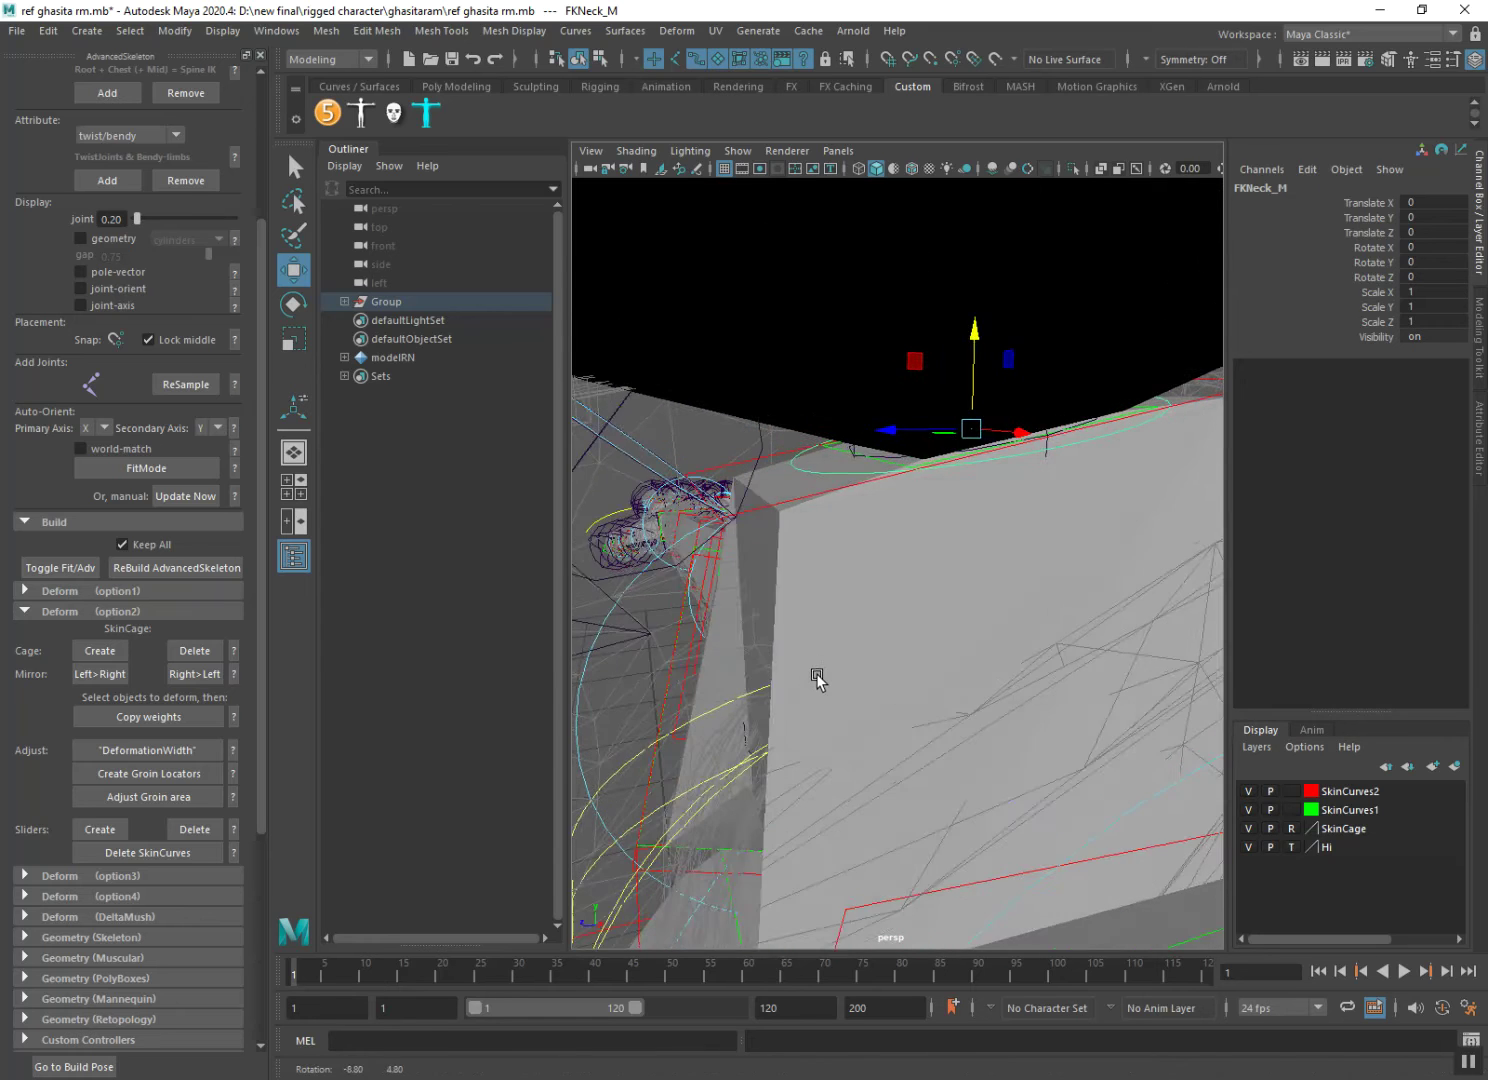
{"action": "scroll", "coordinate": [813, 678], "scroll_direction": "down", "scroll_amount": 3}
{"action": "scroll", "coordinate": [820, 681], "scroll_direction": "down", "scroll_amount": 2}
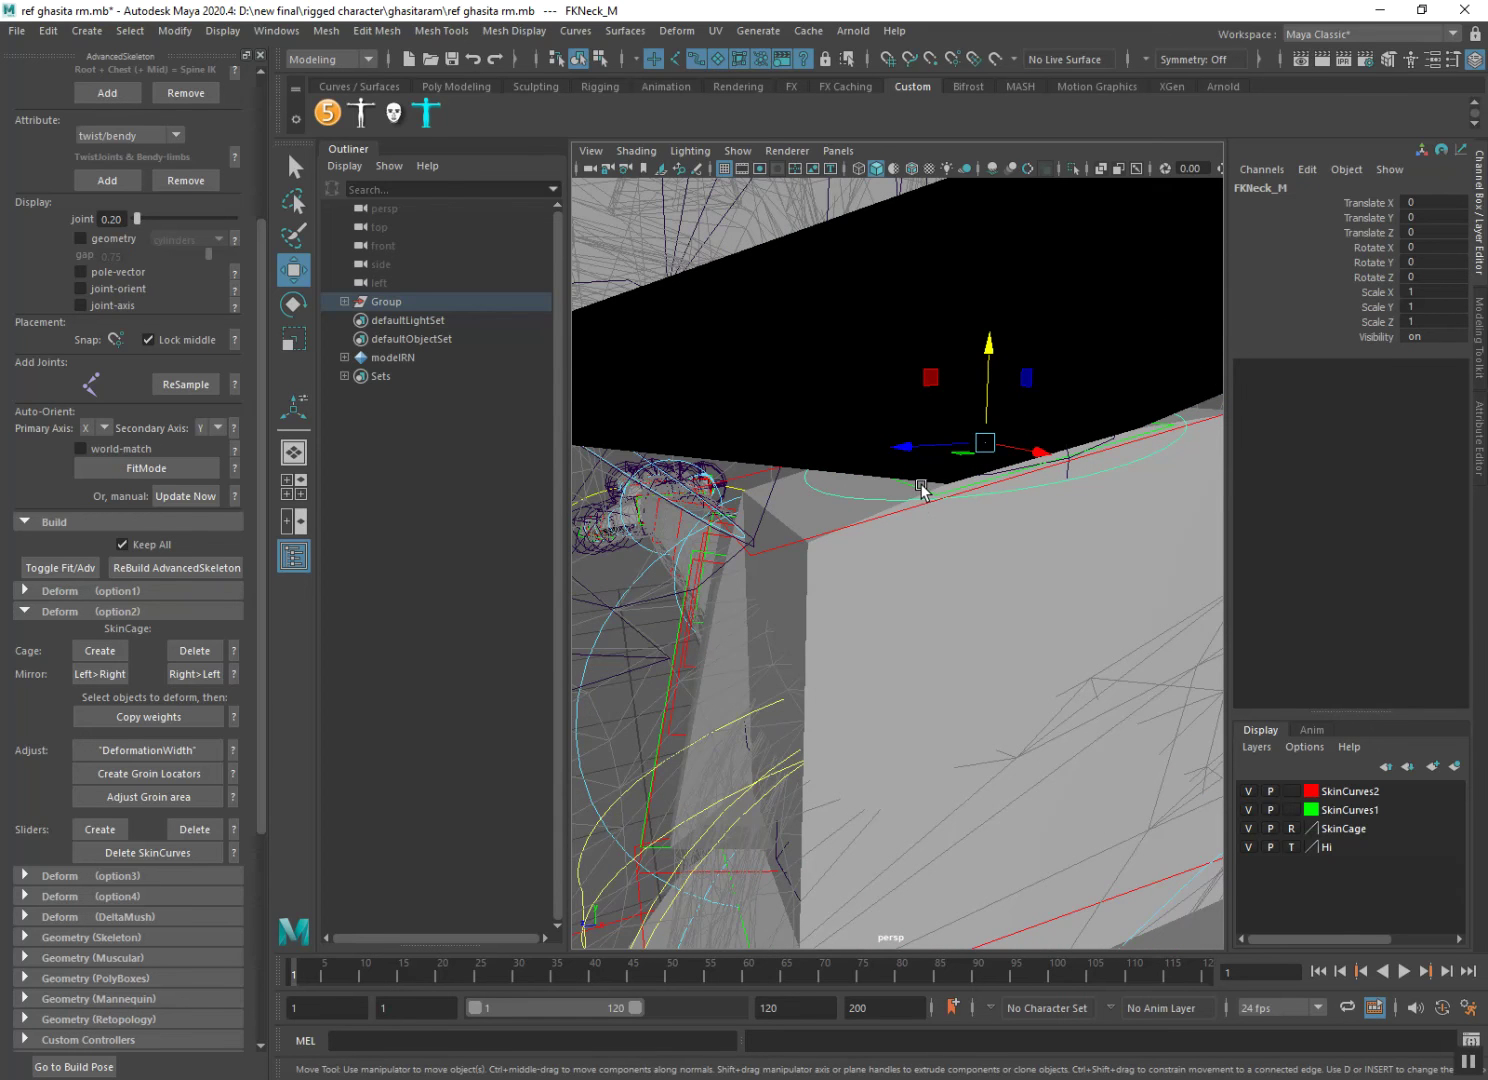
{"action": "left_click", "coordinate": [921, 489]}
{"action": "scroll", "coordinate": [983, 469], "scroll_direction": "down", "scroll_amount": 3}
{"action": "scroll", "coordinate": [996, 571], "scroll_direction": "down", "scroll_amount": 2}
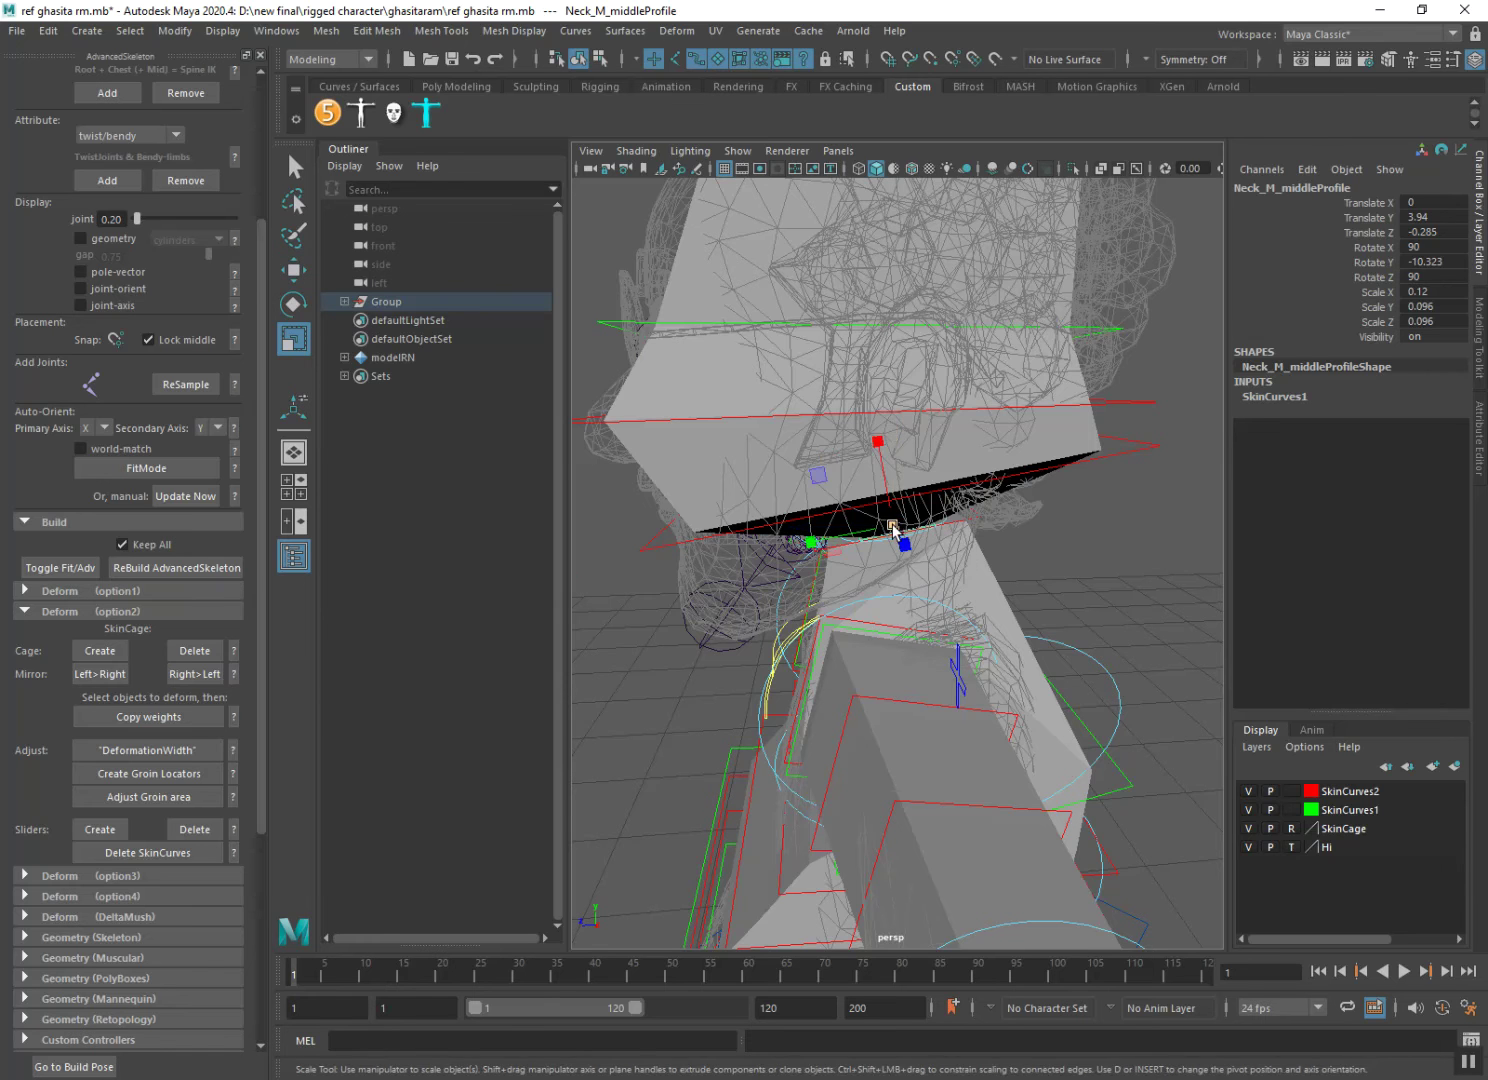
{"action": "left_click_drag", "start_coordinate": [893, 526], "coordinate": [899, 521]}
{"action": "key", "text": "ctrl+z"}
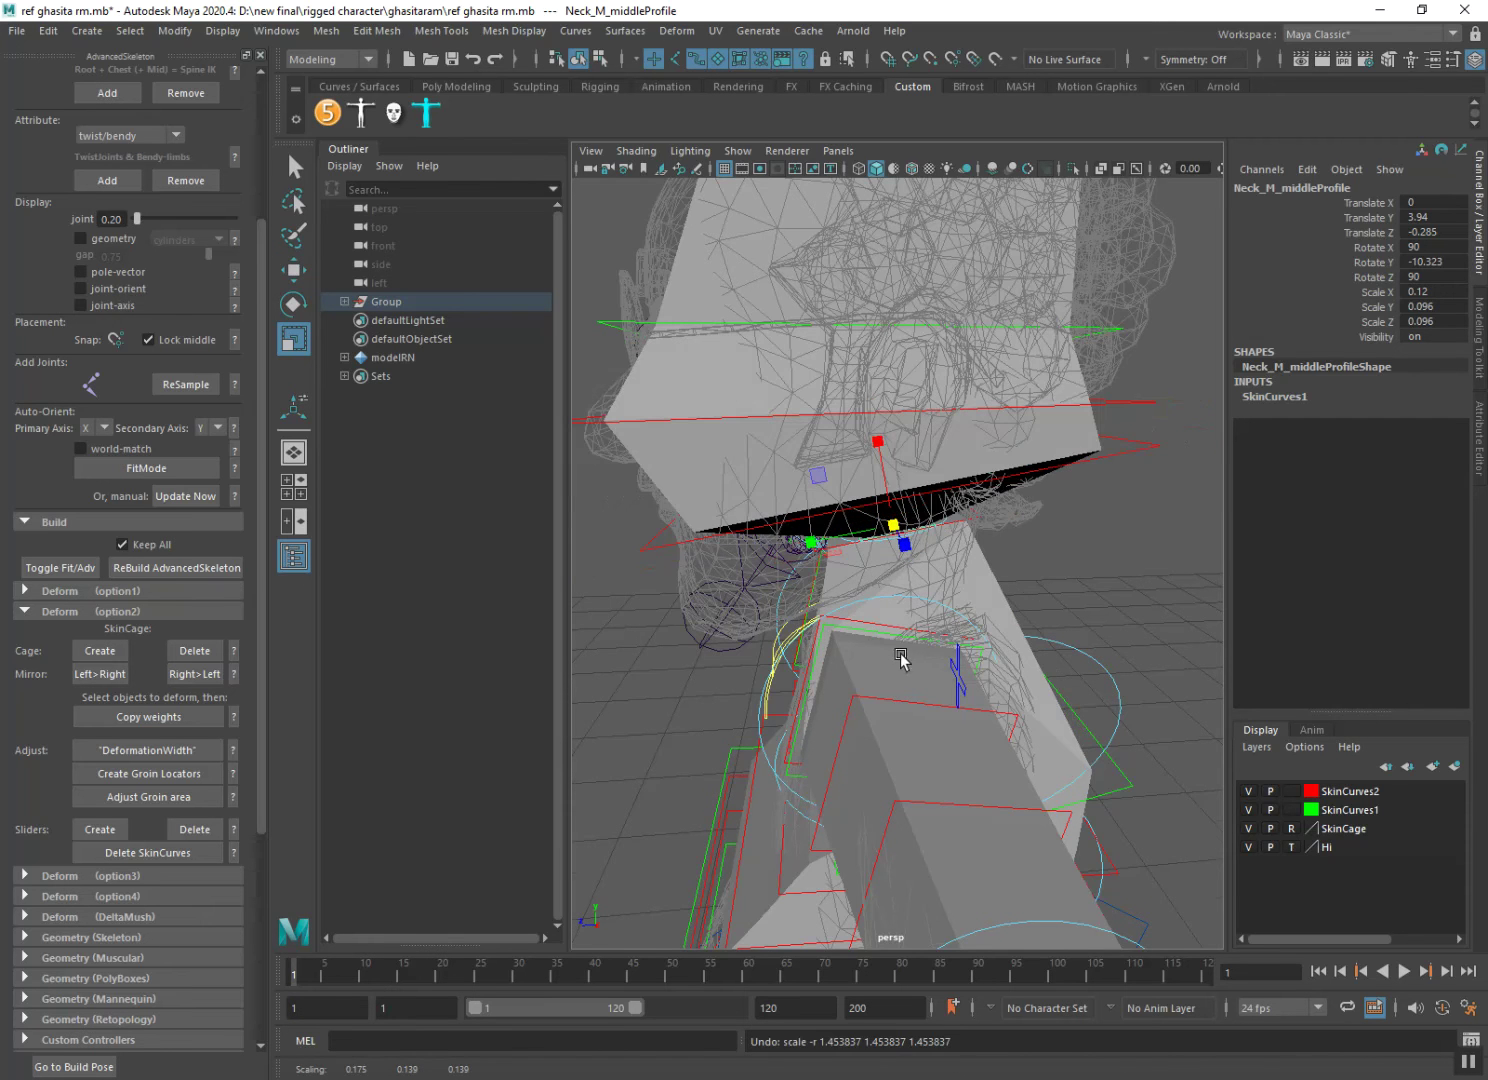
Zoom back out to view the whole character.
{"action": "scroll", "coordinate": [880, 711], "scroll_direction": "down", "scroll_amount": 2}
{"action": "scroll", "coordinate": [1030, 738], "scroll_direction": "down", "scroll_amount": 5}
{"action": "scroll", "coordinate": [1033, 744], "scroll_direction": "down", "scroll_amount": 3}
{"action": "mouse_move", "coordinate": [1033, 744]}
{"action": "left_mouse_down", "text": "alt"}
{"action": "mouse_move", "coordinate": [1015, 796]}
{"action": "mouse_move", "coordinate": [1036, 798]}
{"action": "mouse_move", "coordinate": [993, 775]}
{"action": "left_mouse_up", "text": "alt"}
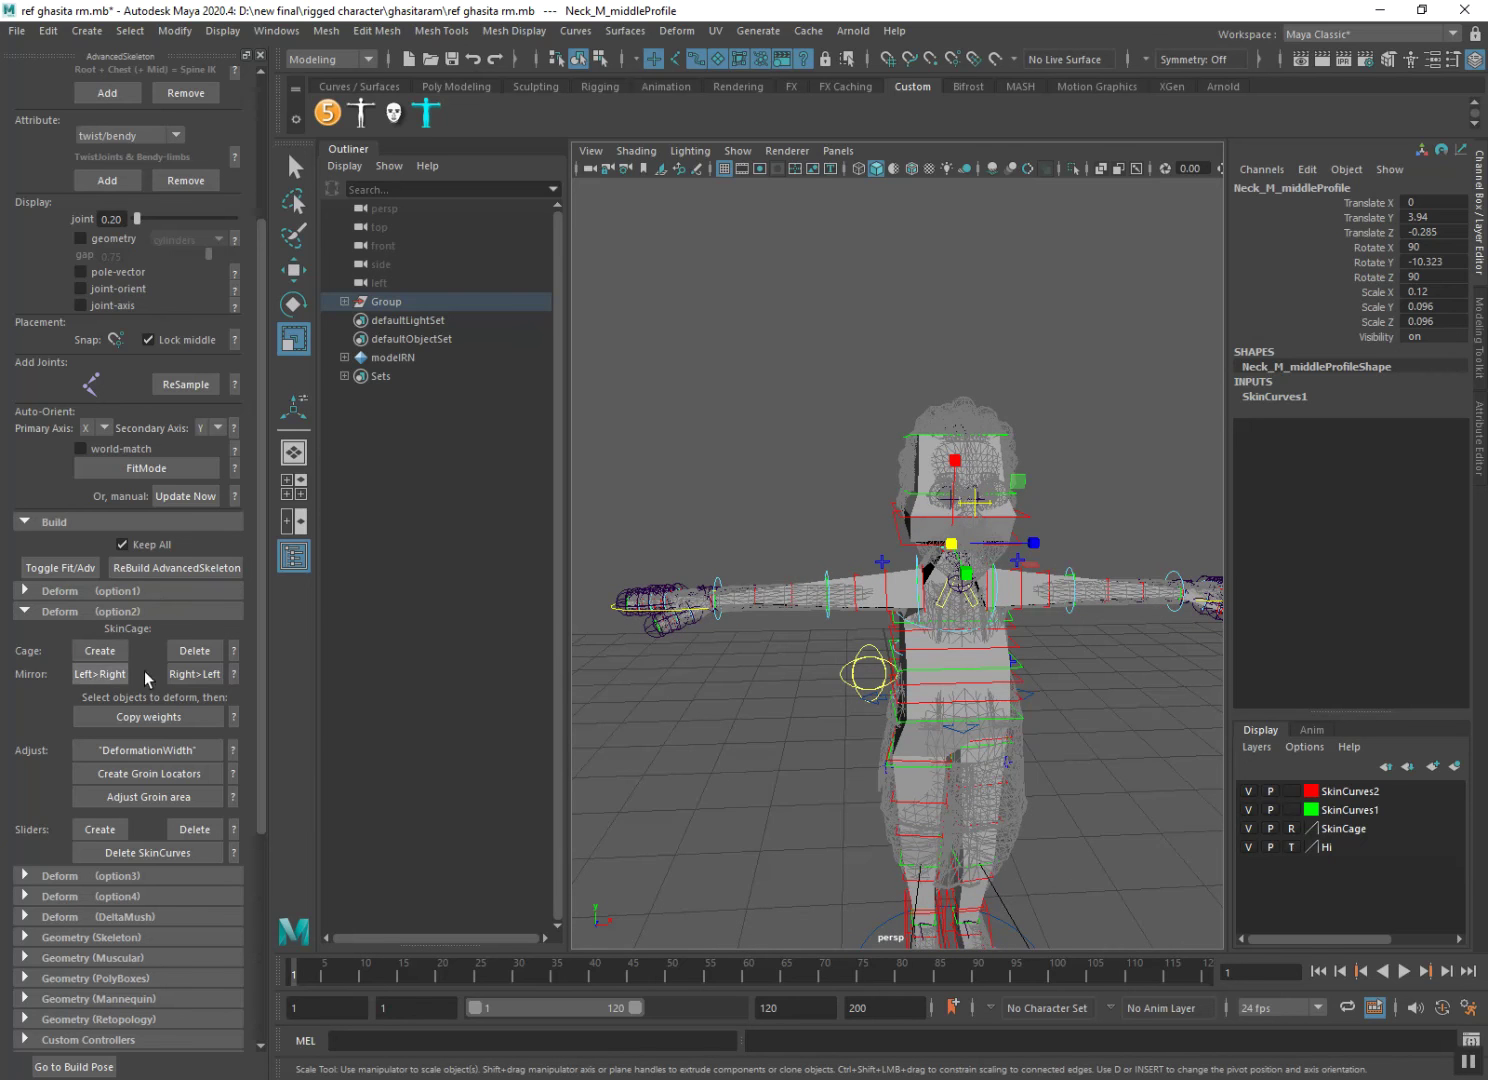
Mirror the SkinCage fitting Right>Left, check both sides, and save ref ghasita rm.mb.
{"action": "left_click", "coordinate": [195, 675]}
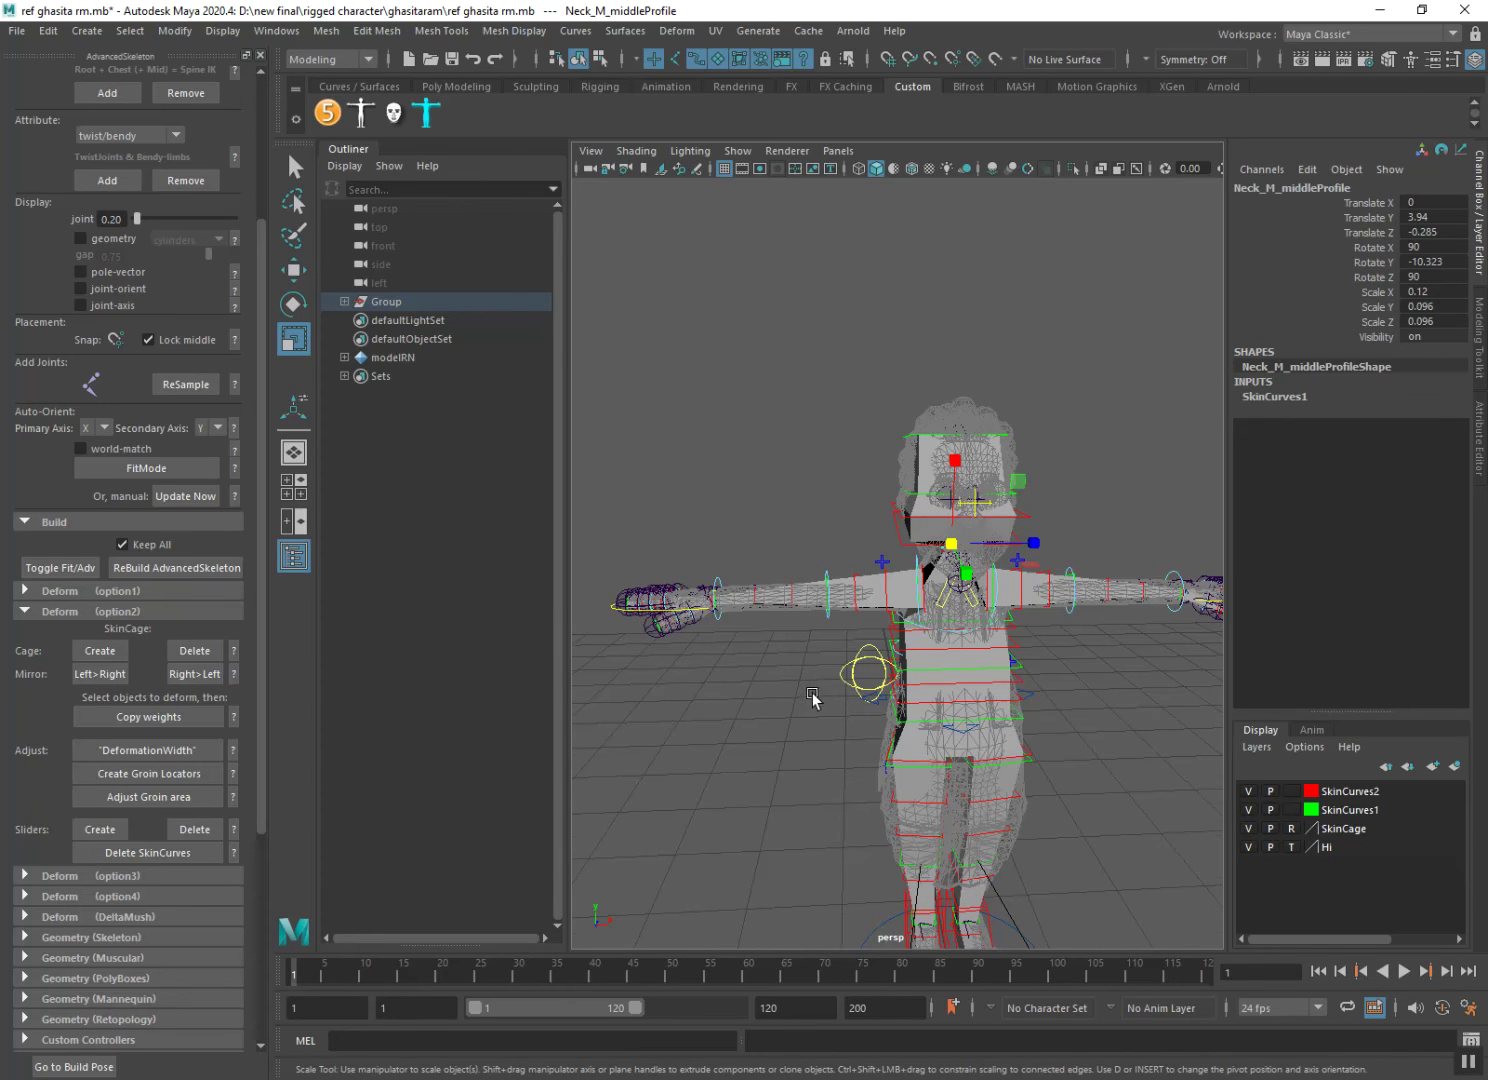
{"action": "mouse_move", "coordinate": [812, 697]}
{"action": "left_mouse_down", "text": "alt"}
{"action": "mouse_move", "coordinate": [770, 681]}
{"action": "mouse_move", "coordinate": [757, 697]}
{"action": "left_mouse_up", "text": "alt"}
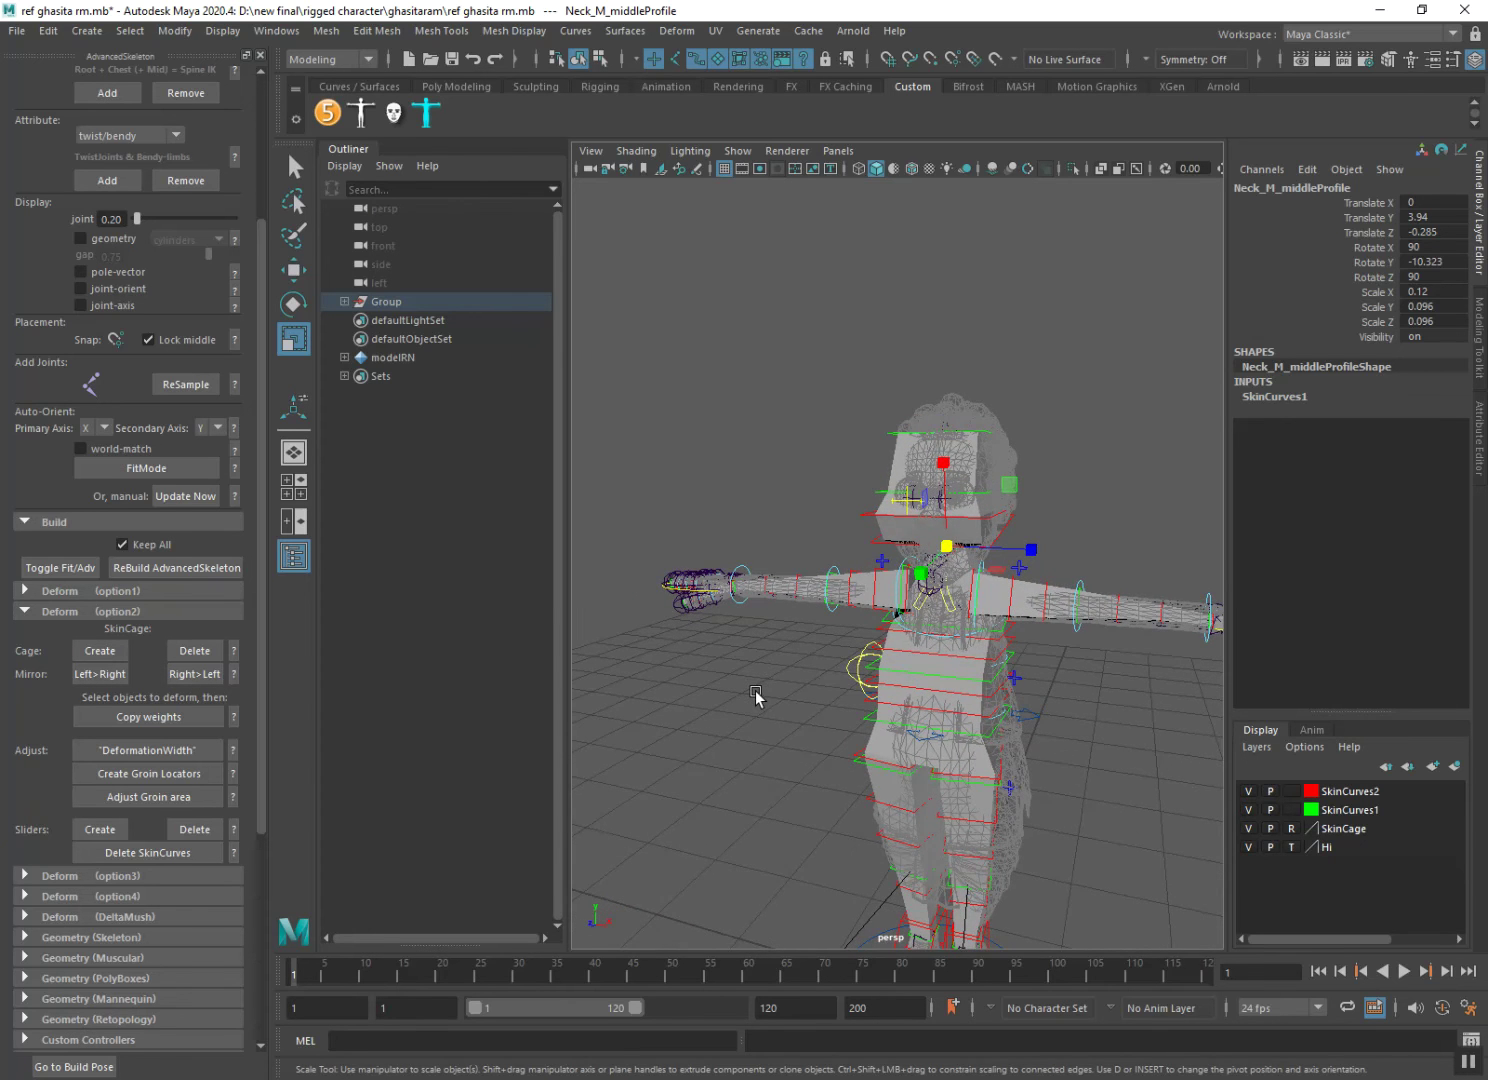
{"action": "mouse_move", "coordinate": [675, 783]}
{"action": "left_mouse_down", "text": "alt"}
{"action": "mouse_move", "coordinate": [787, 787]}
{"action": "mouse_move", "coordinate": [806, 771]}
{"action": "mouse_move", "coordinate": [782, 728]}
{"action": "left_mouse_up", "text": "alt"}
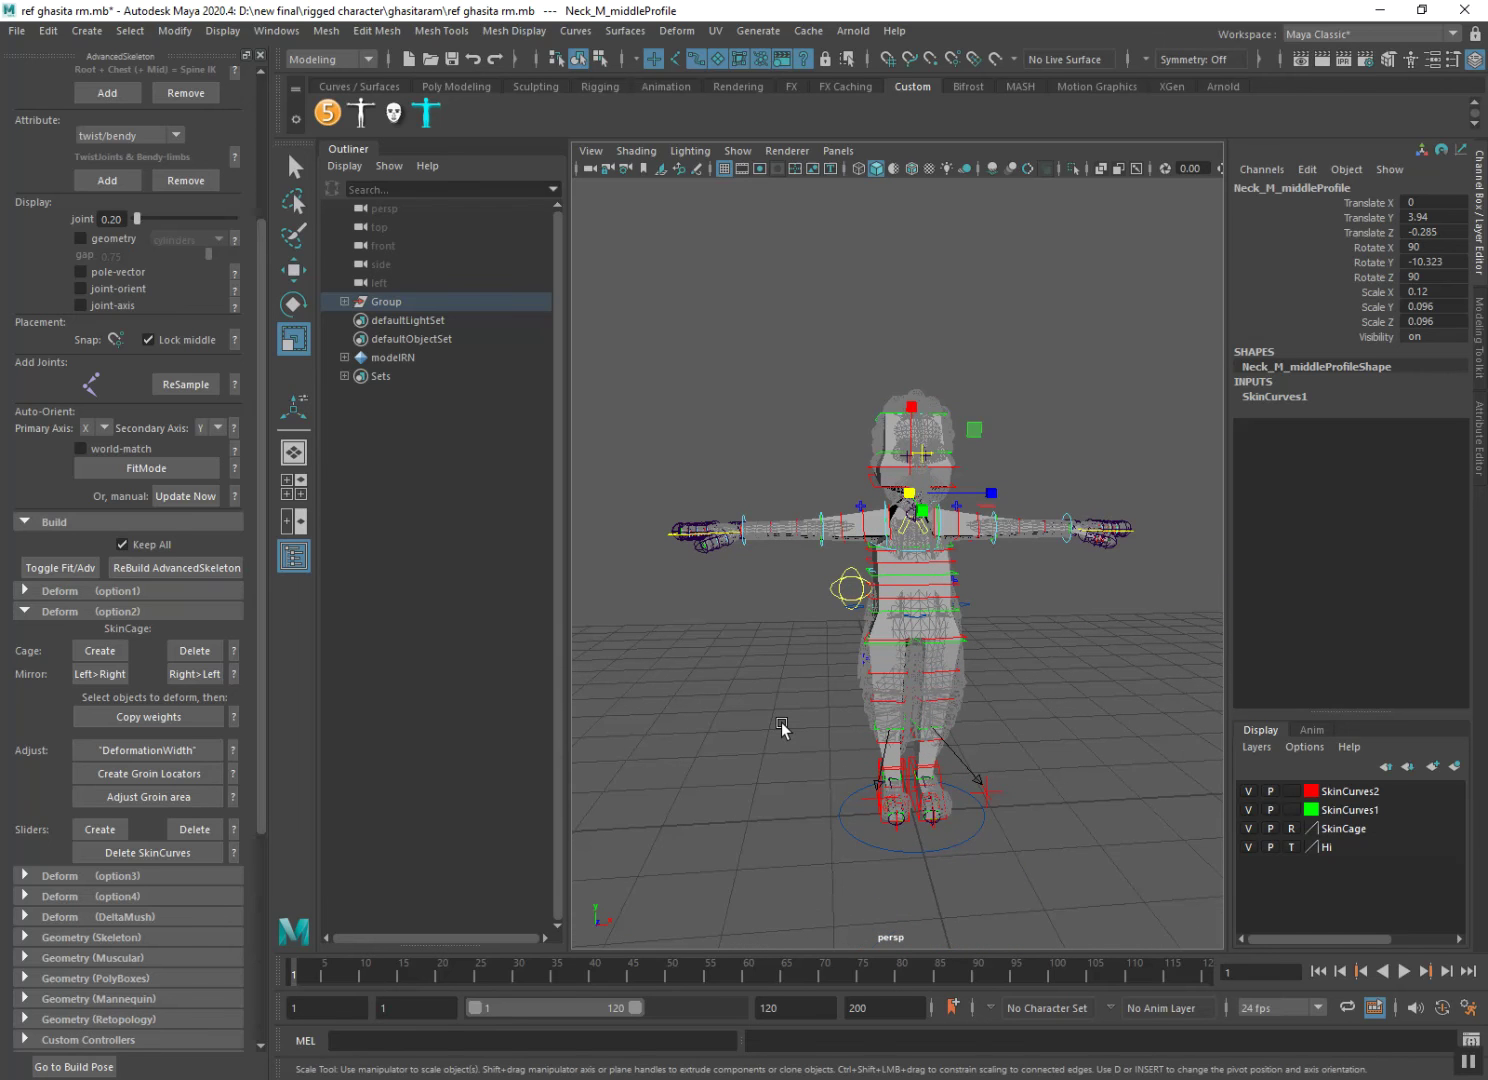
{"action": "key", "text": "ctrl+s"}
Hide the SkinCurves and SkinCage layers, set the Hi layer to reference, and select the body mesh.
{"action": "key", "text": "r"}
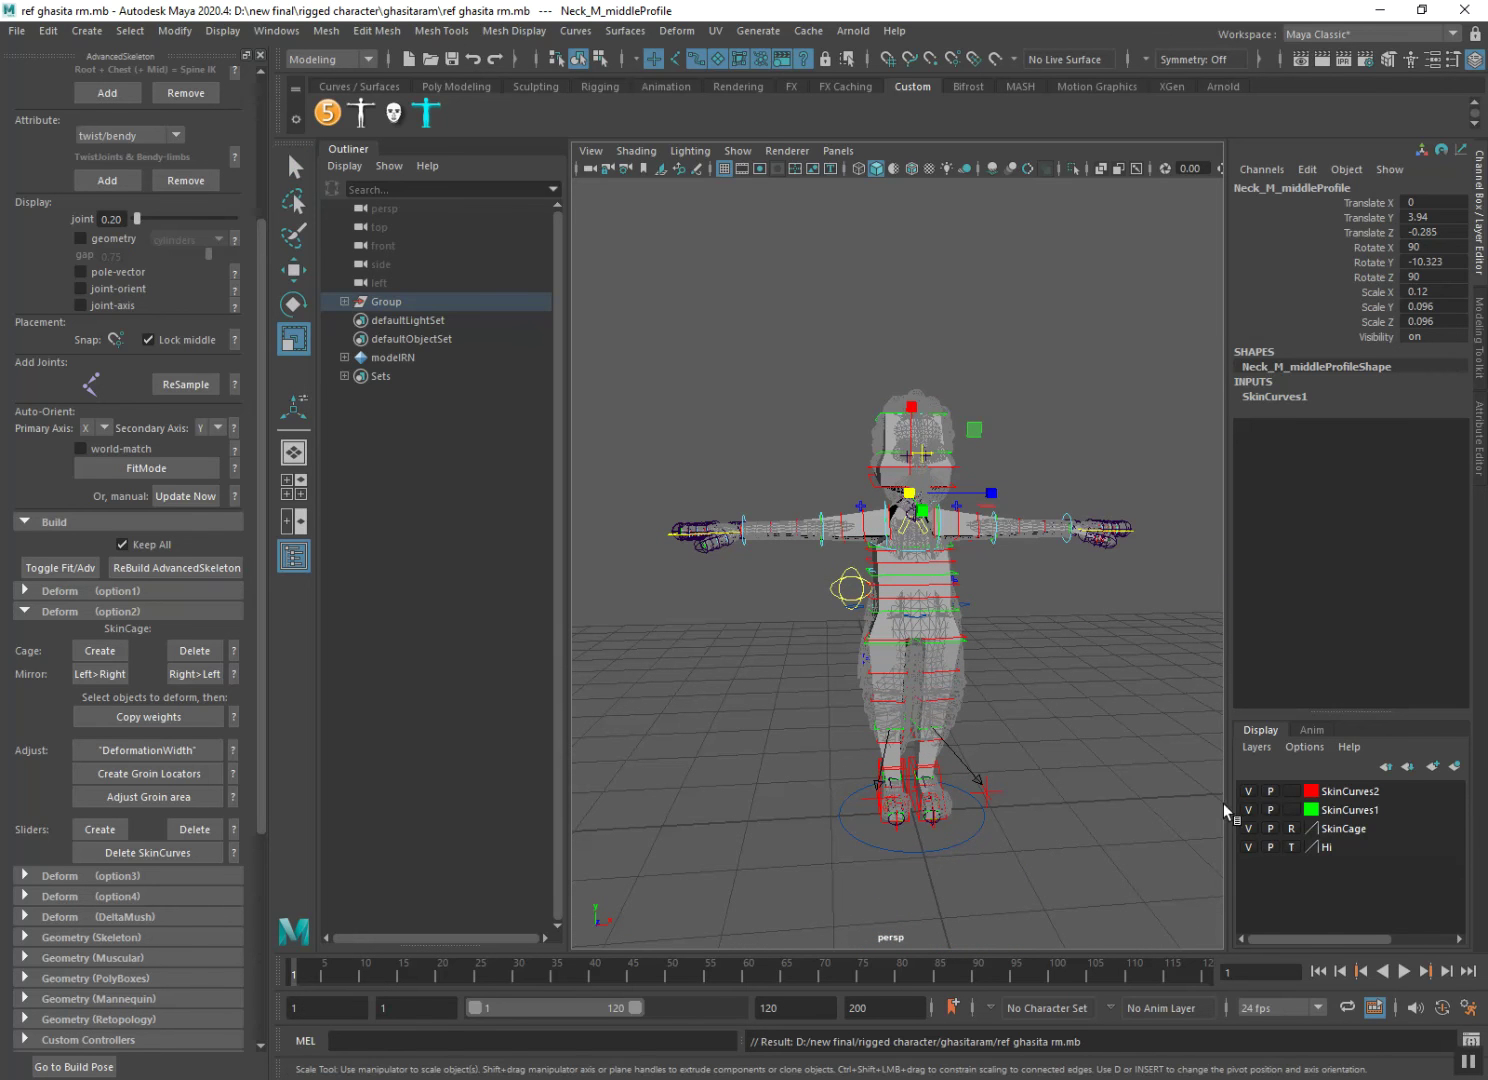
{"action": "left_click", "coordinate": [1248, 790]}
{"action": "left_click", "coordinate": [1248, 828]}
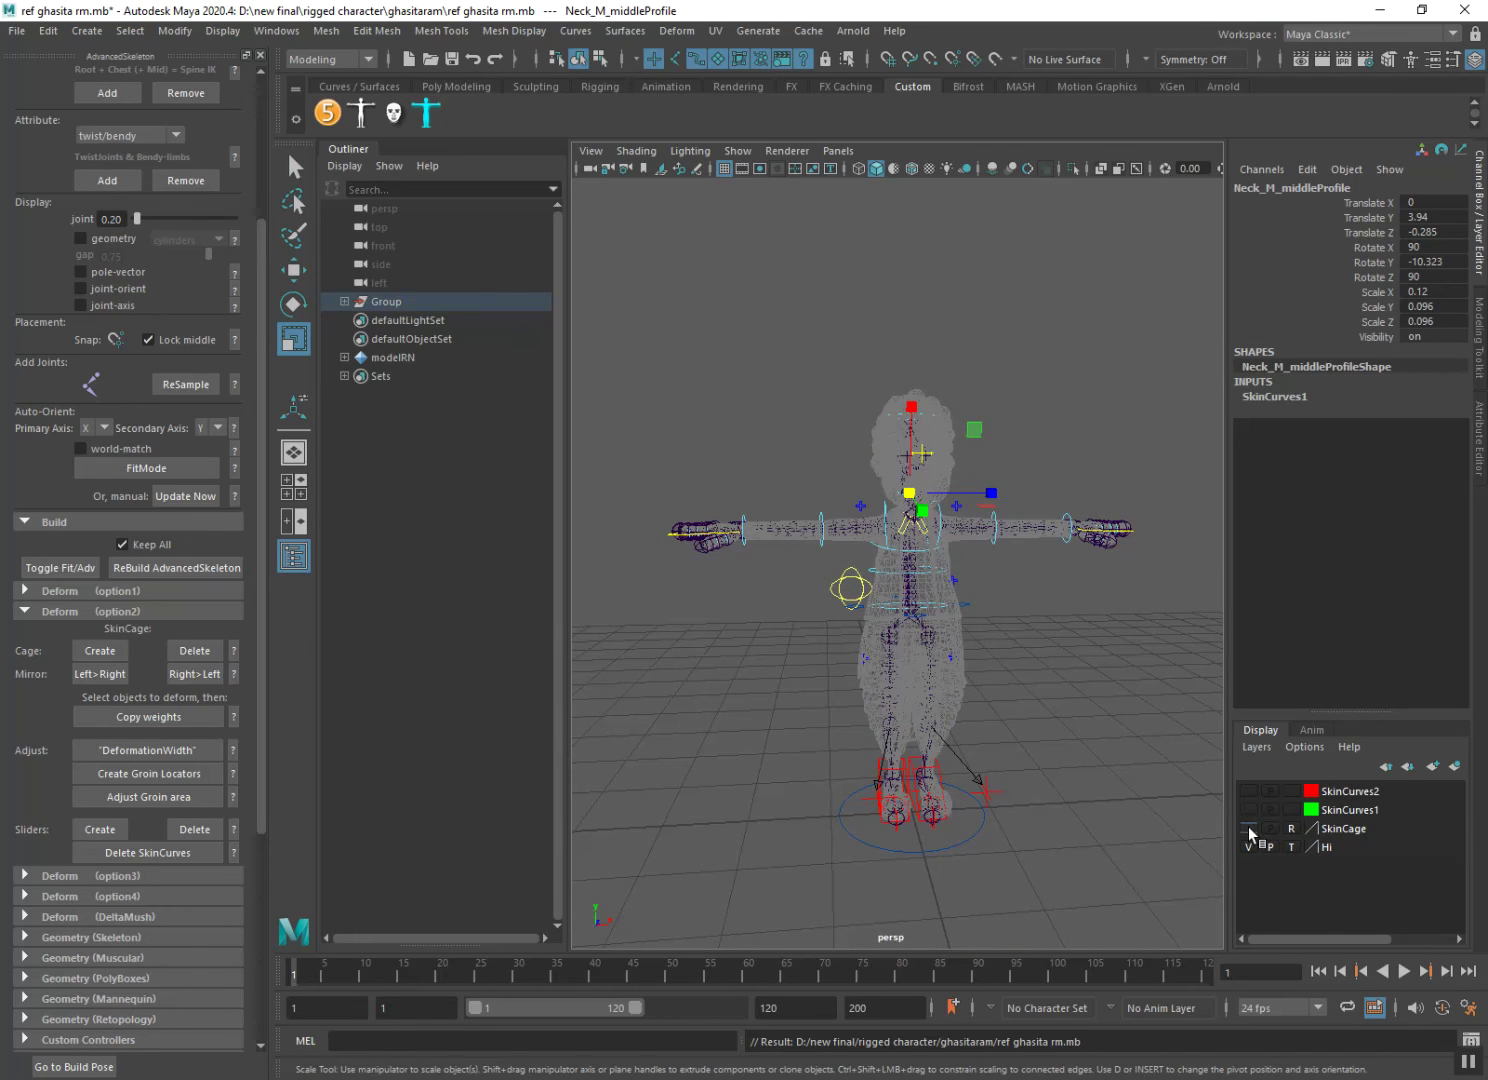
{"action": "left_click", "coordinate": [1291, 847]}
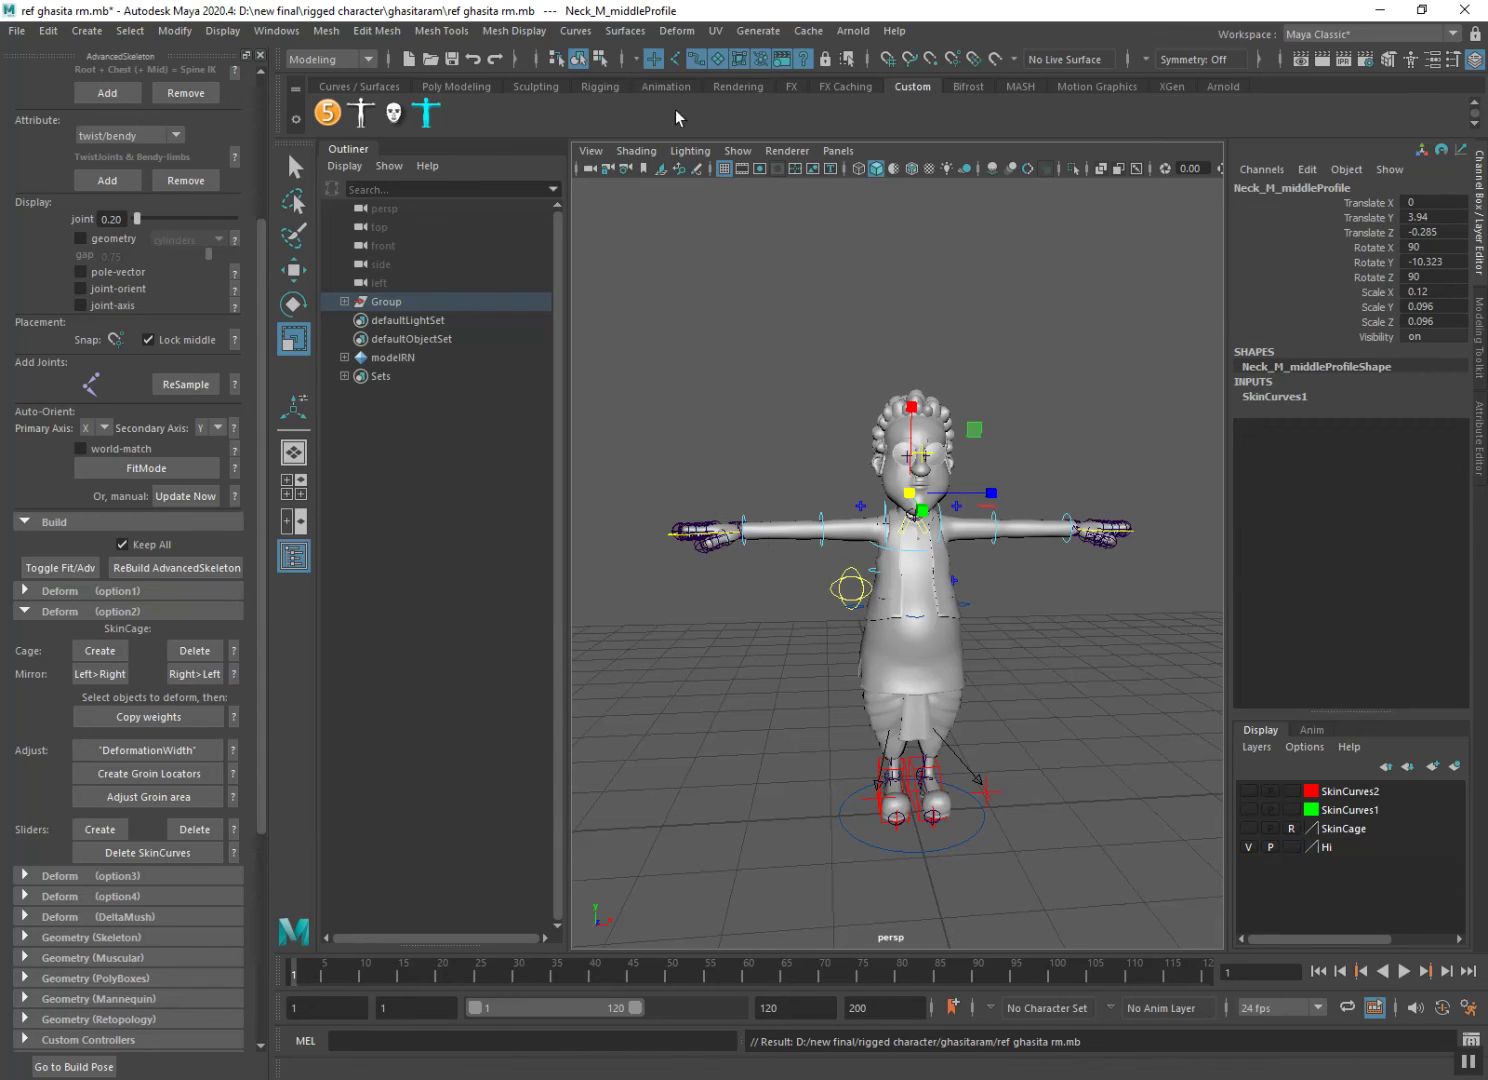
{"action": "left_click_drag", "start_coordinate": [615, 233], "coordinate": [1176, 899]}
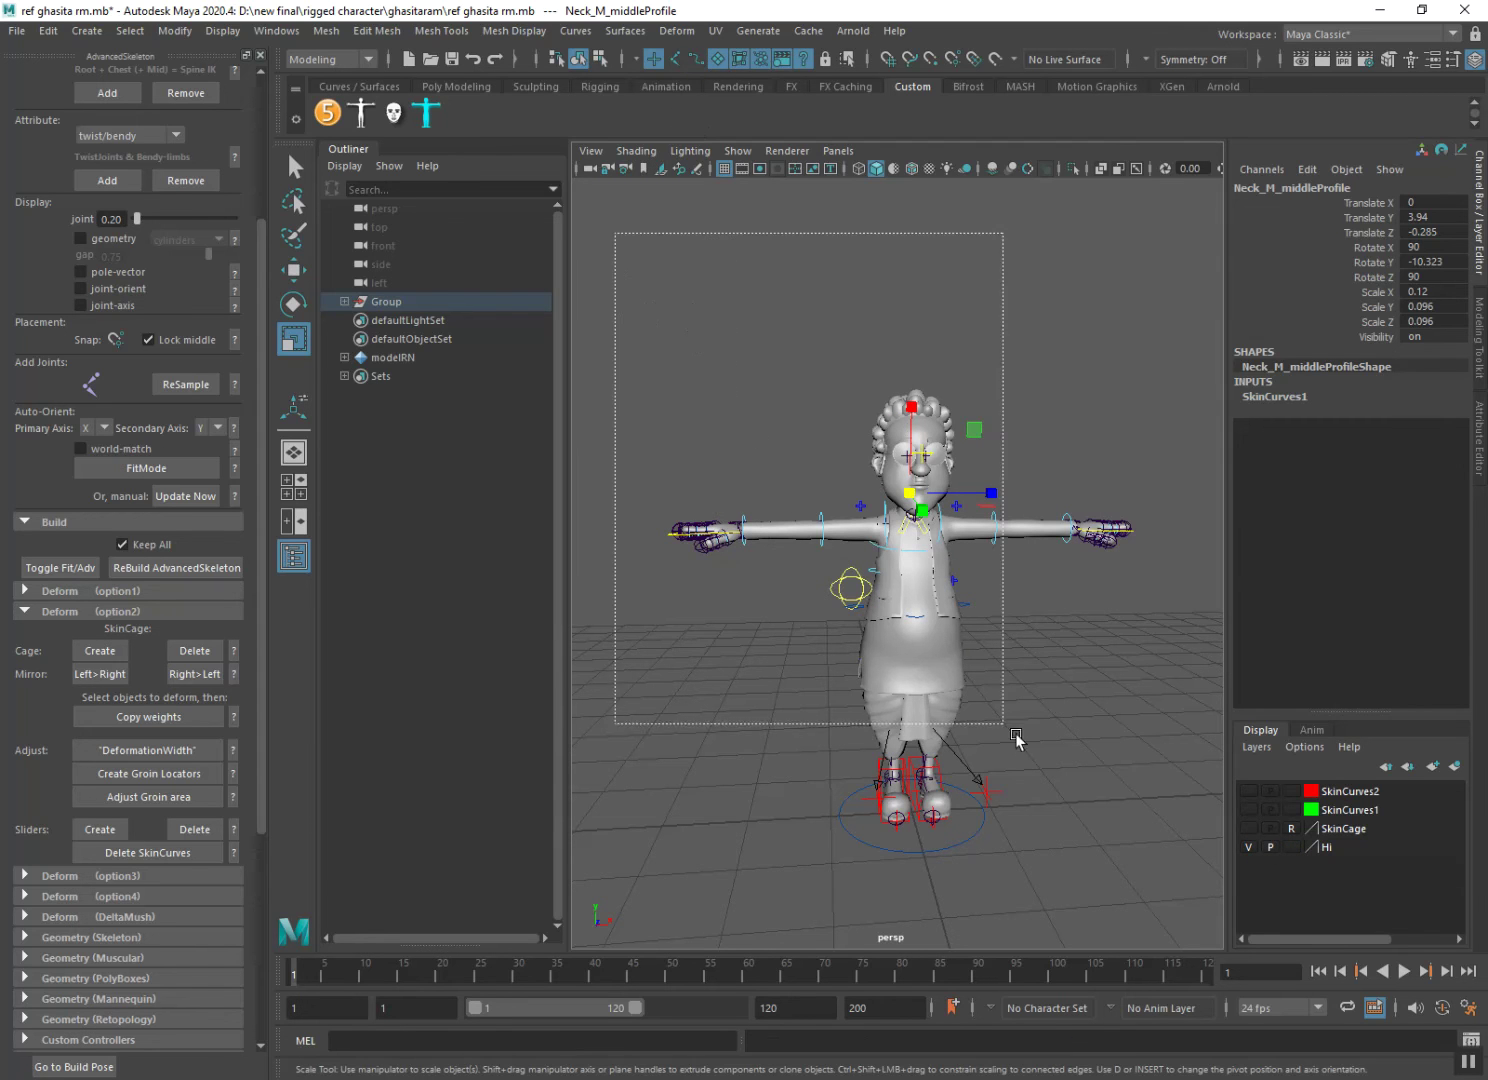
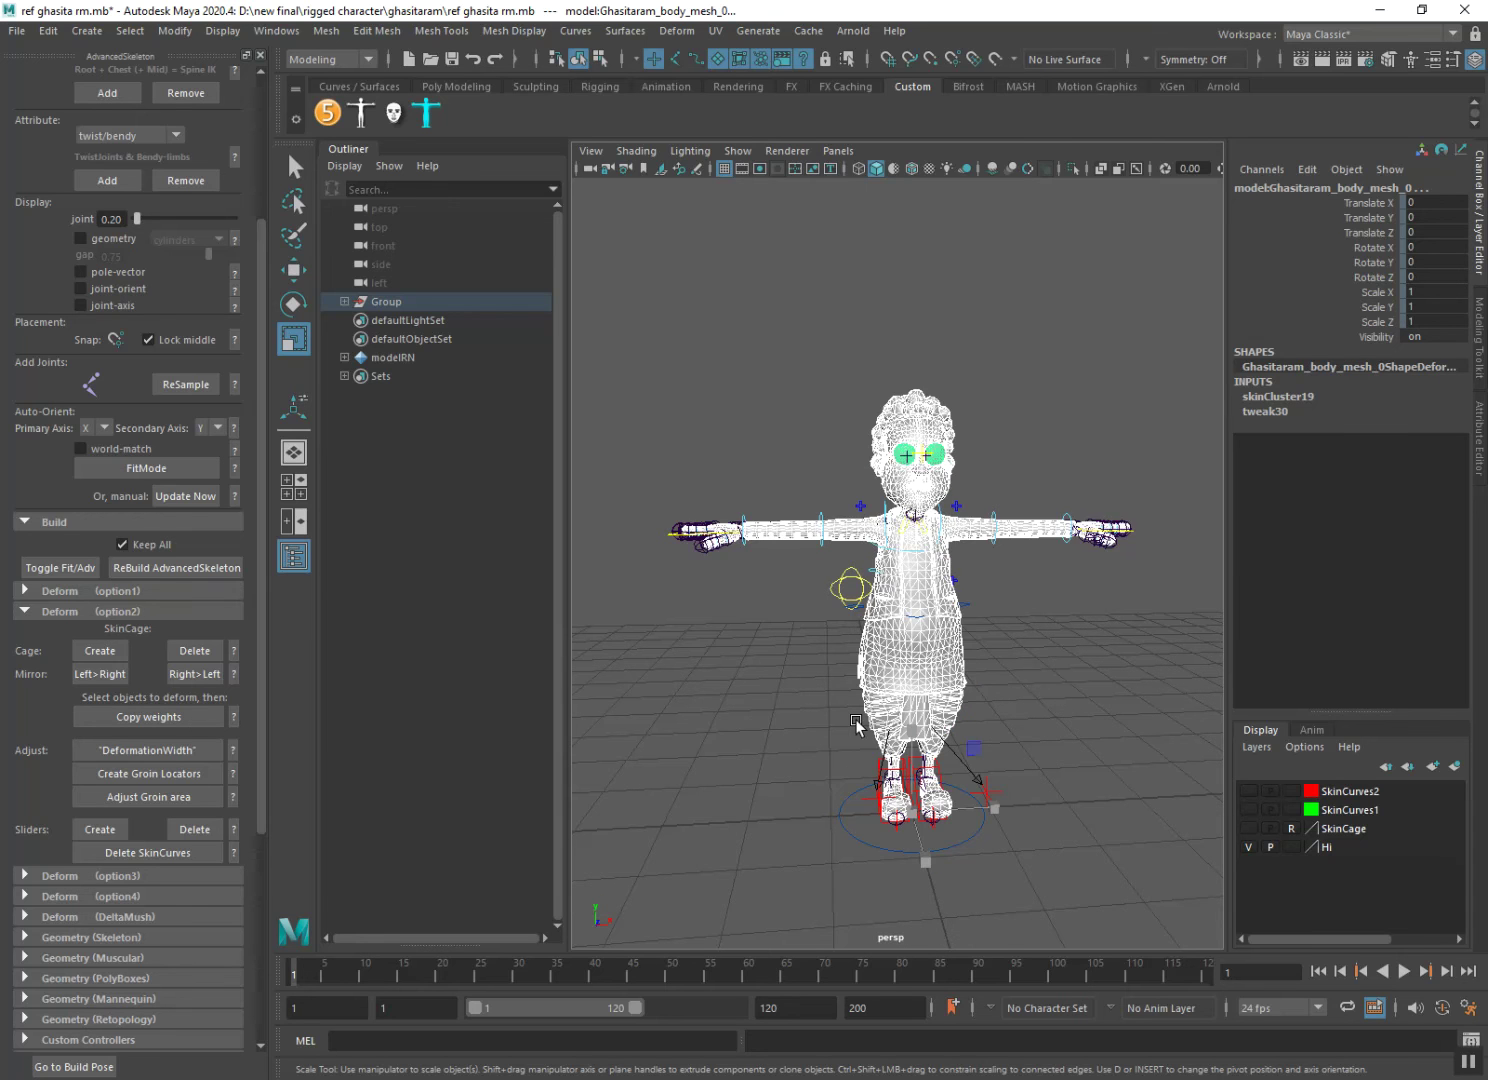
Delete the SkinCage and its SkinCurves layers, leaving only the Hi layer, and save the scene.
{"action": "left_click", "coordinate": [1062, 784]}
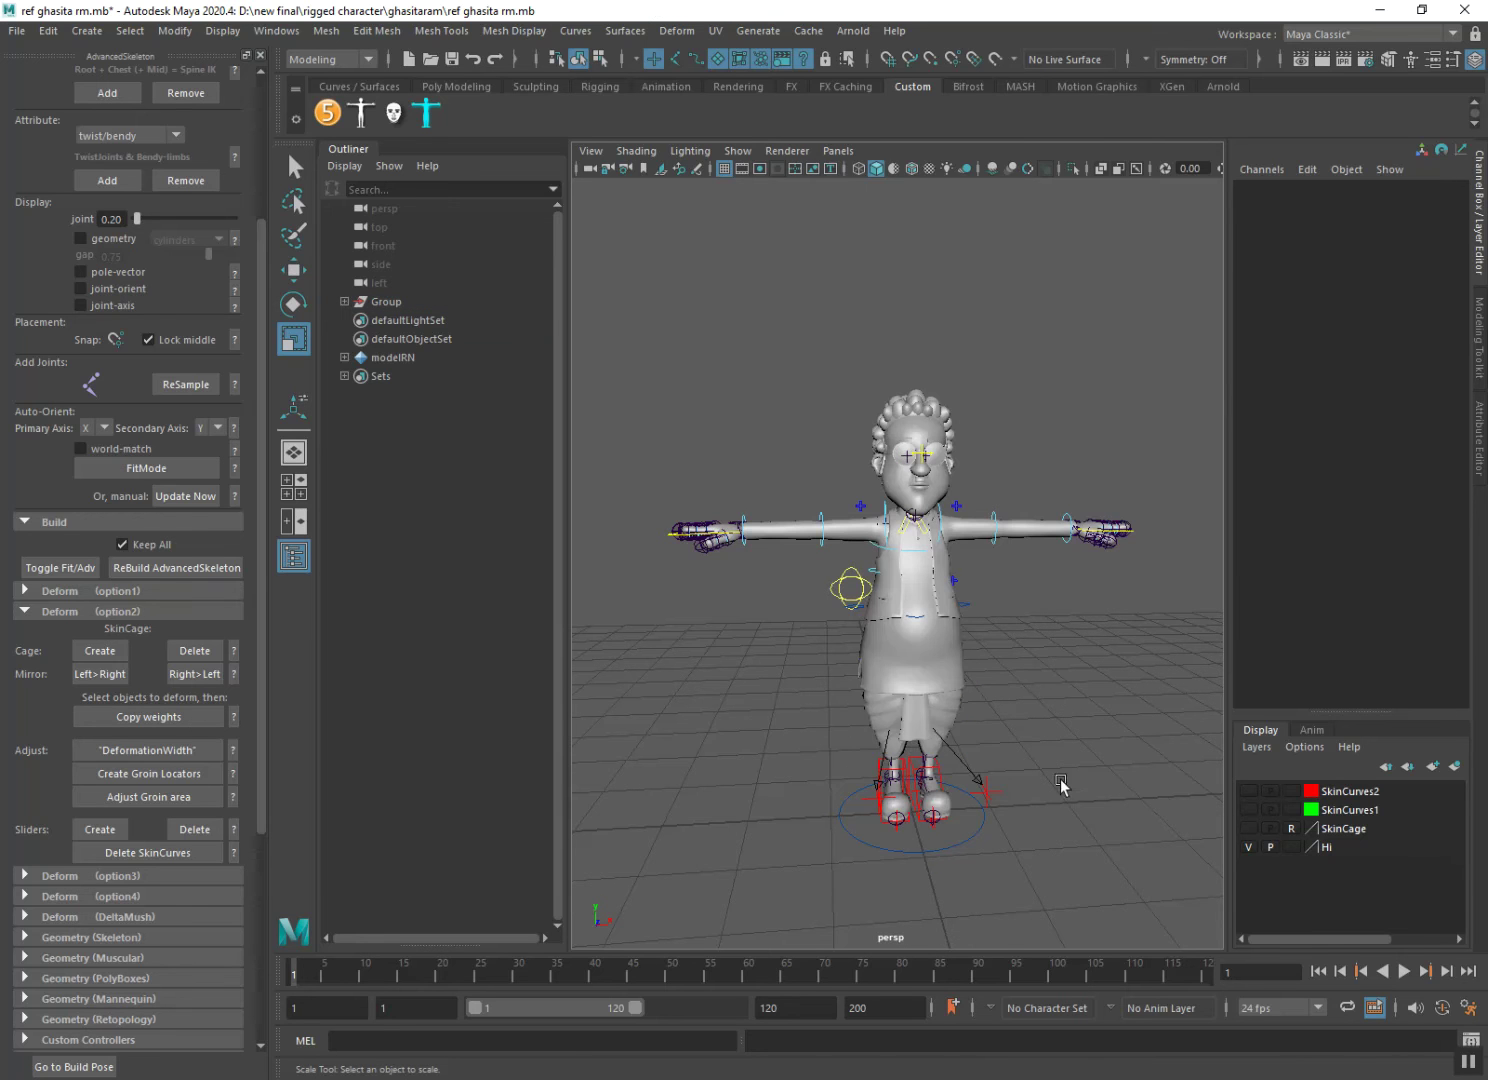
{"action": "left_click", "coordinate": [1291, 846]}
{"action": "left_click", "coordinate": [186, 654]}
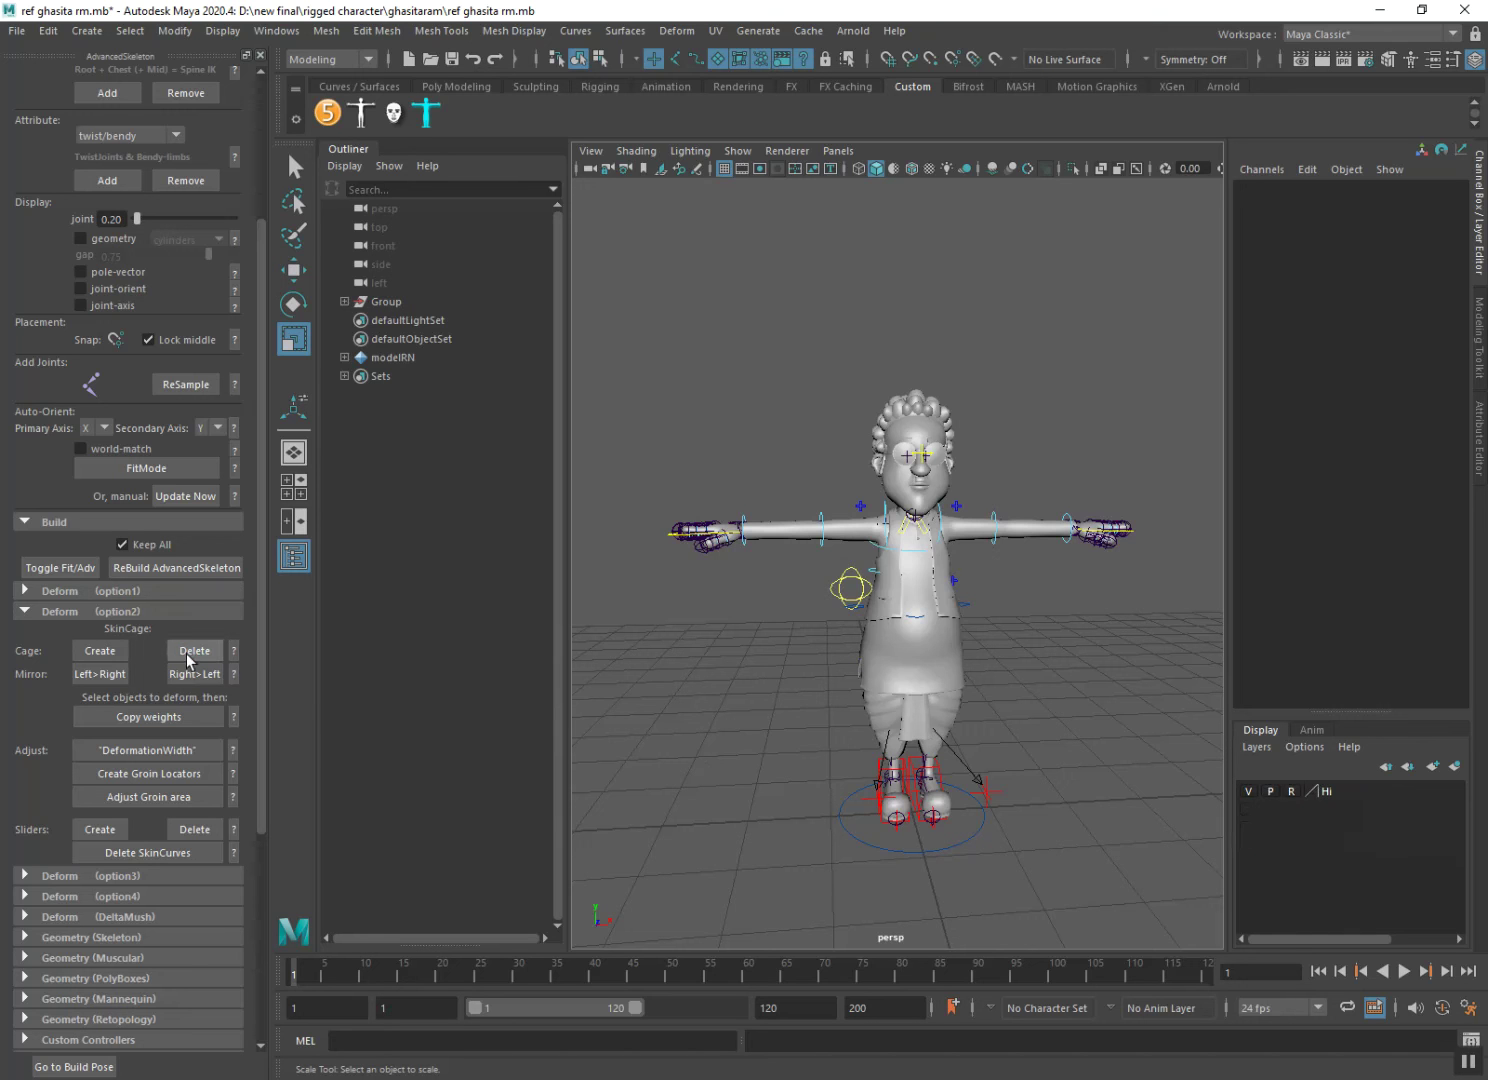
{"action": "key", "text": "ctrl+s"}
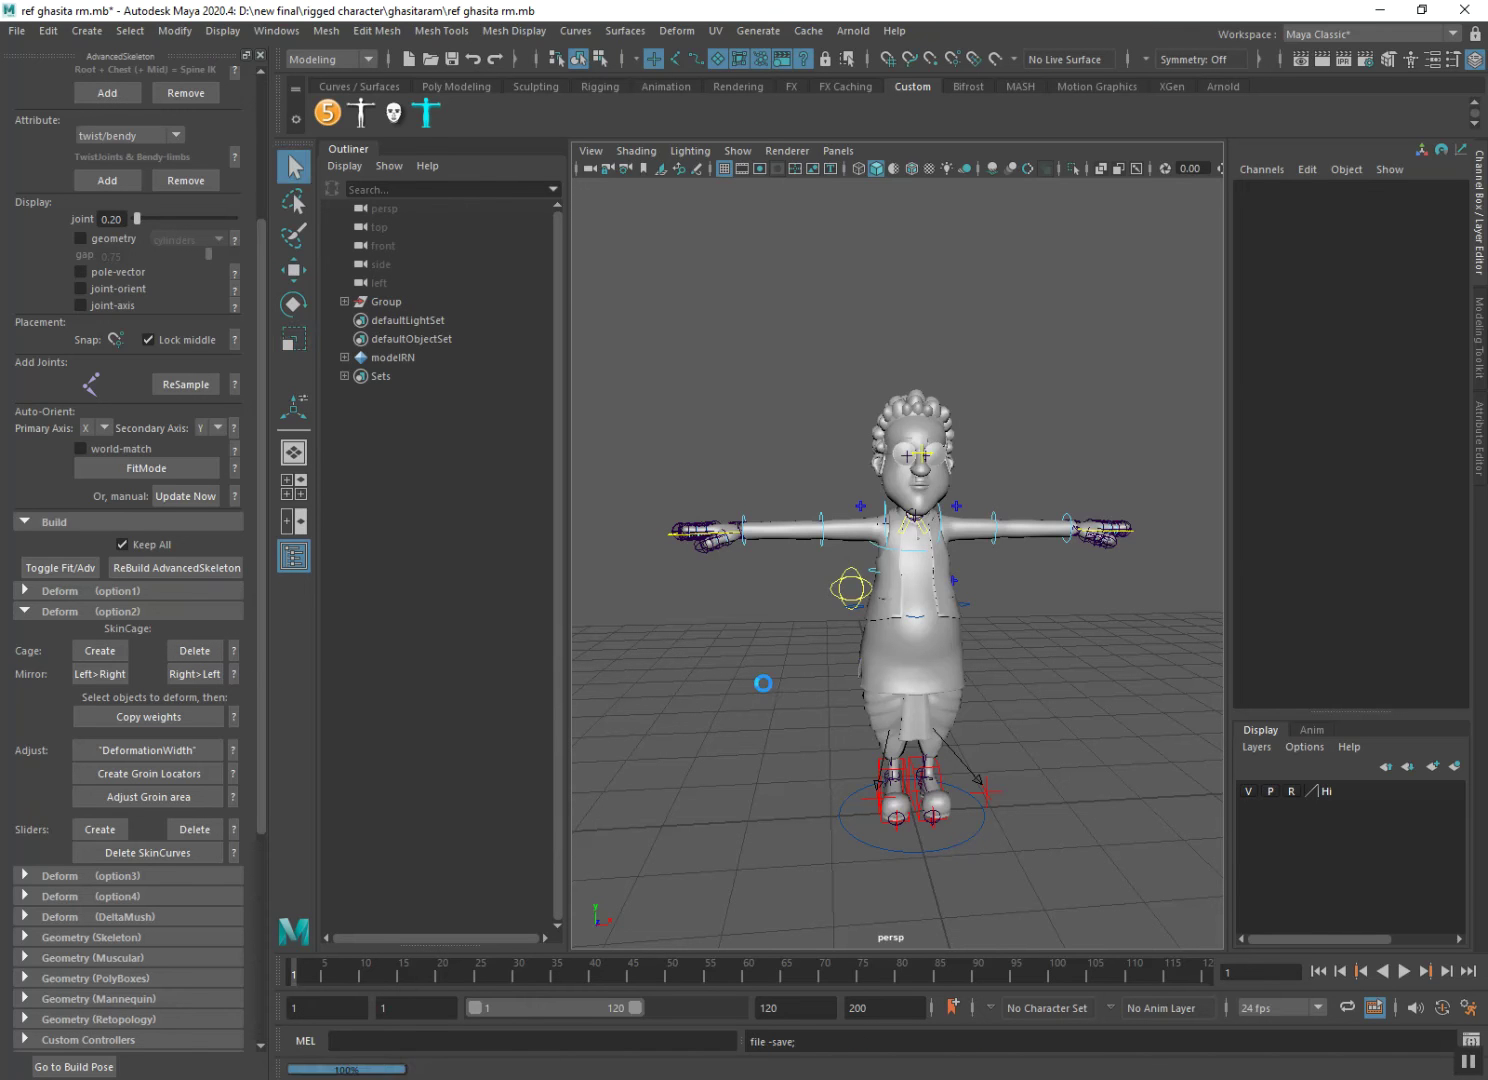
{"action": "mouse_move", "coordinate": [784, 707]}
{"action": "left_mouse_down", "text": "alt"}
{"action": "mouse_move", "coordinate": [881, 680]}
{"action": "mouse_move", "coordinate": [878, 658]}
{"action": "left_mouse_up", "text": "alt"}
{"action": "scroll", "coordinate": [918, 652], "scroll_direction": "up", "scroll_amount": 5}
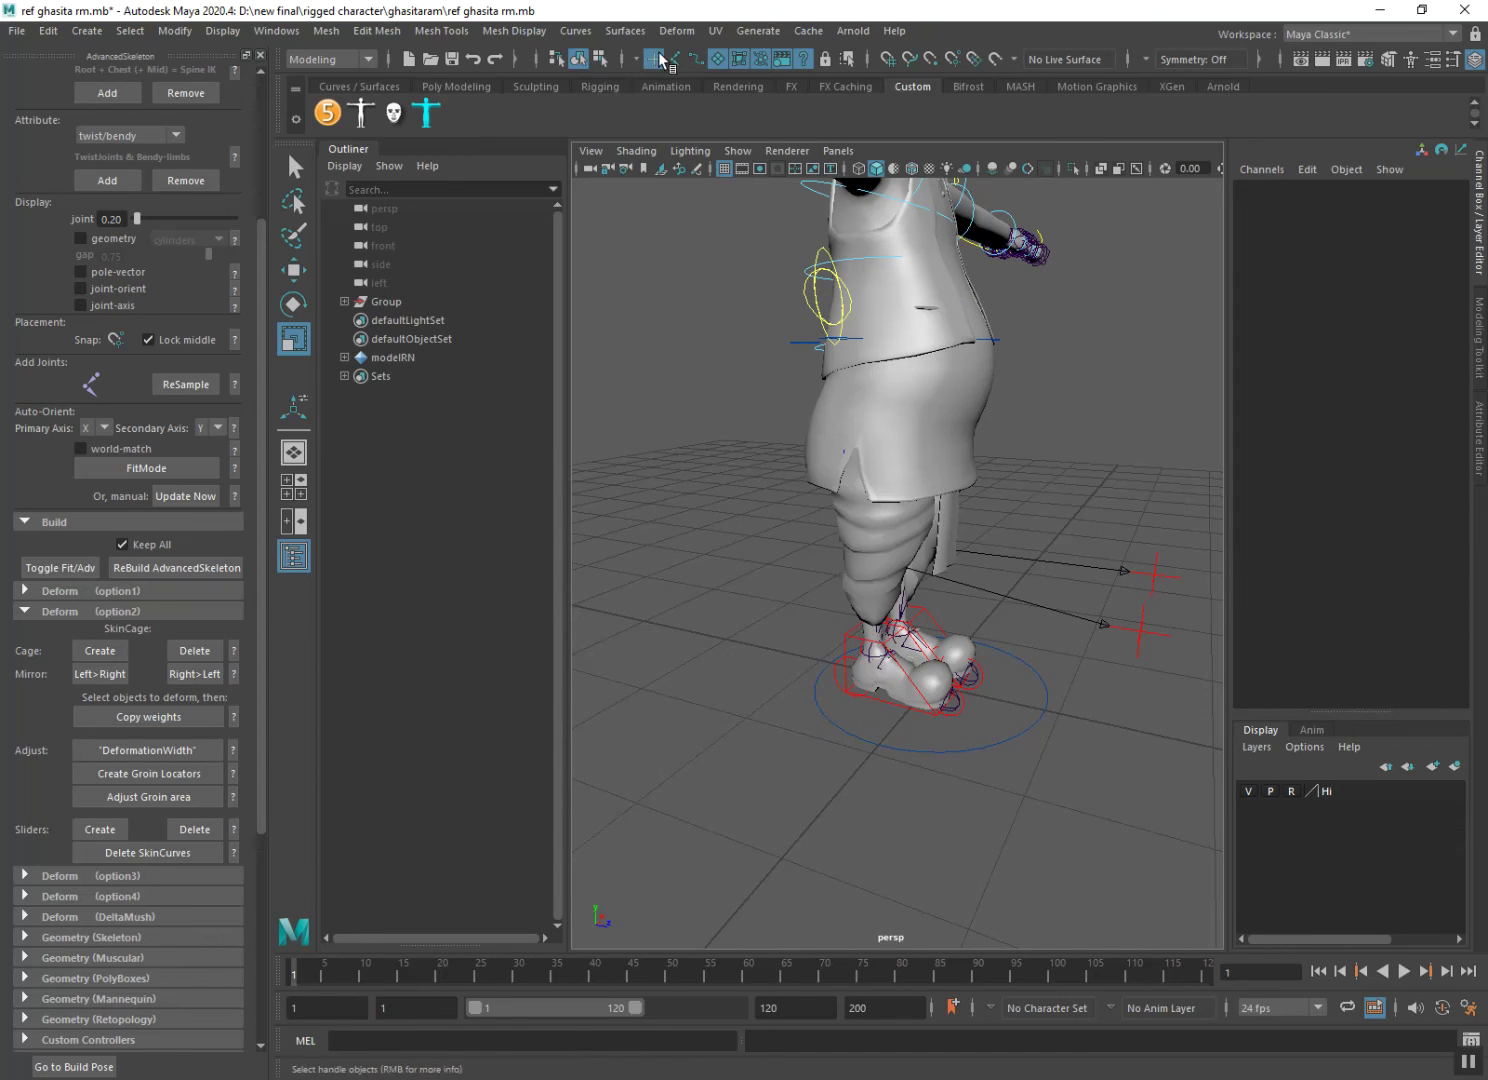
Raise the right IK foot control IKLeg_R to bend the knee, then undo it back to standing.
{"action": "left_click", "coordinate": [698, 59]}
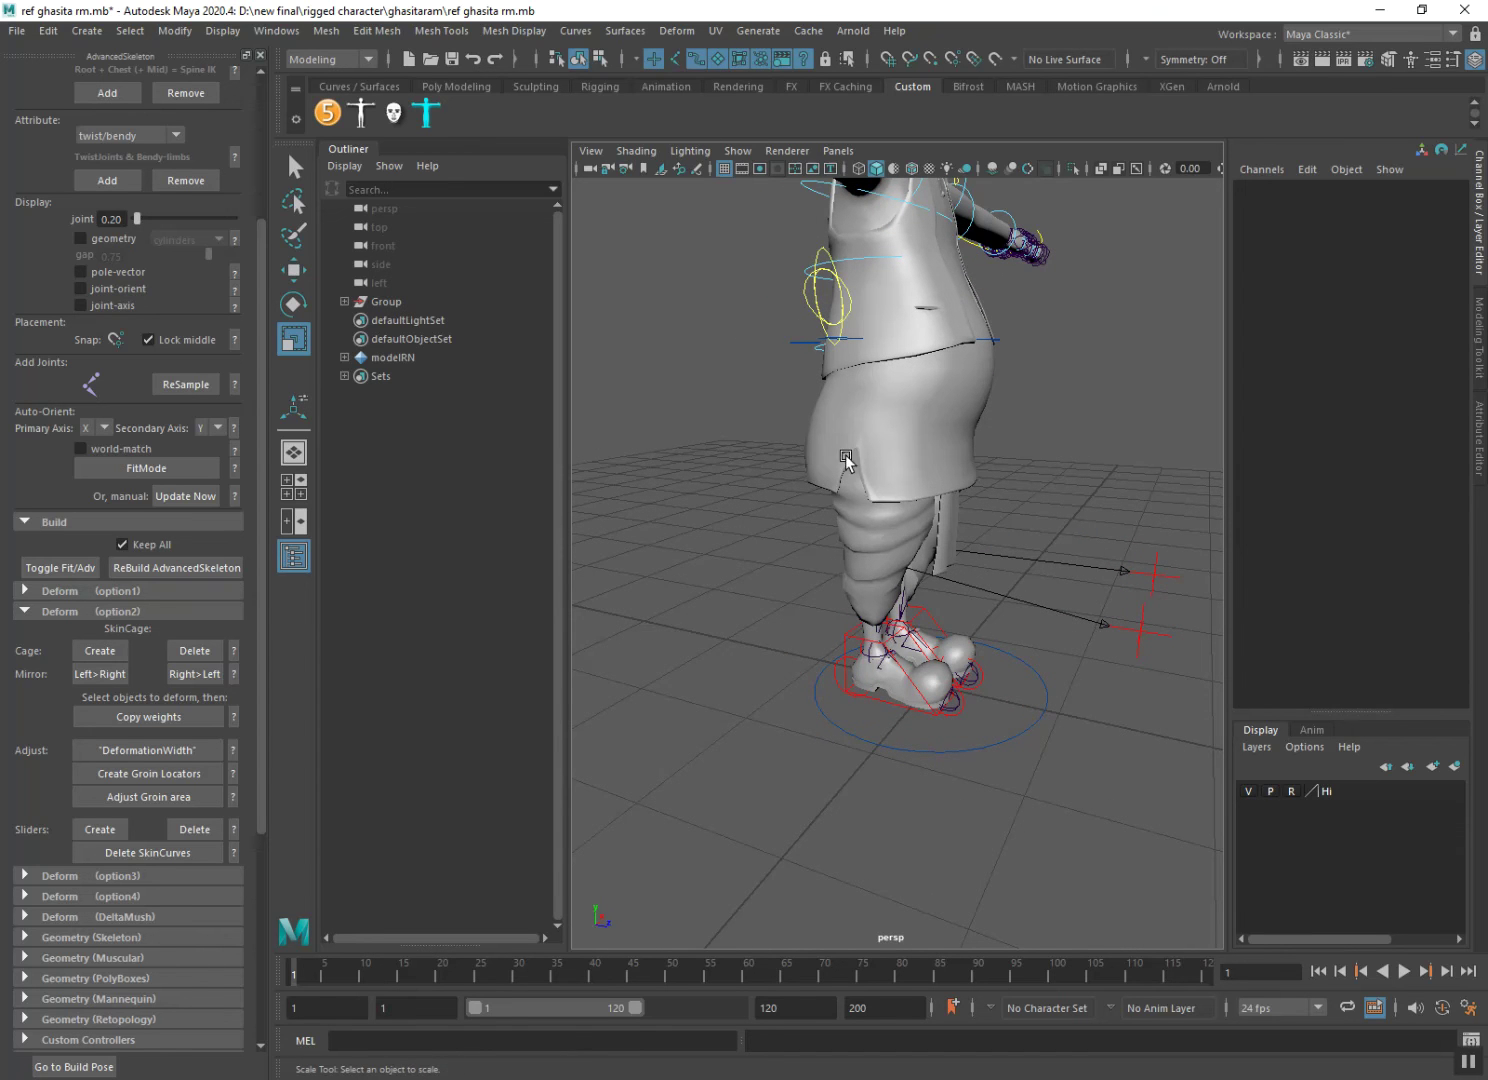
{"action": "left_click", "coordinate": [886, 641]}
{"action": "key", "text": "w"}
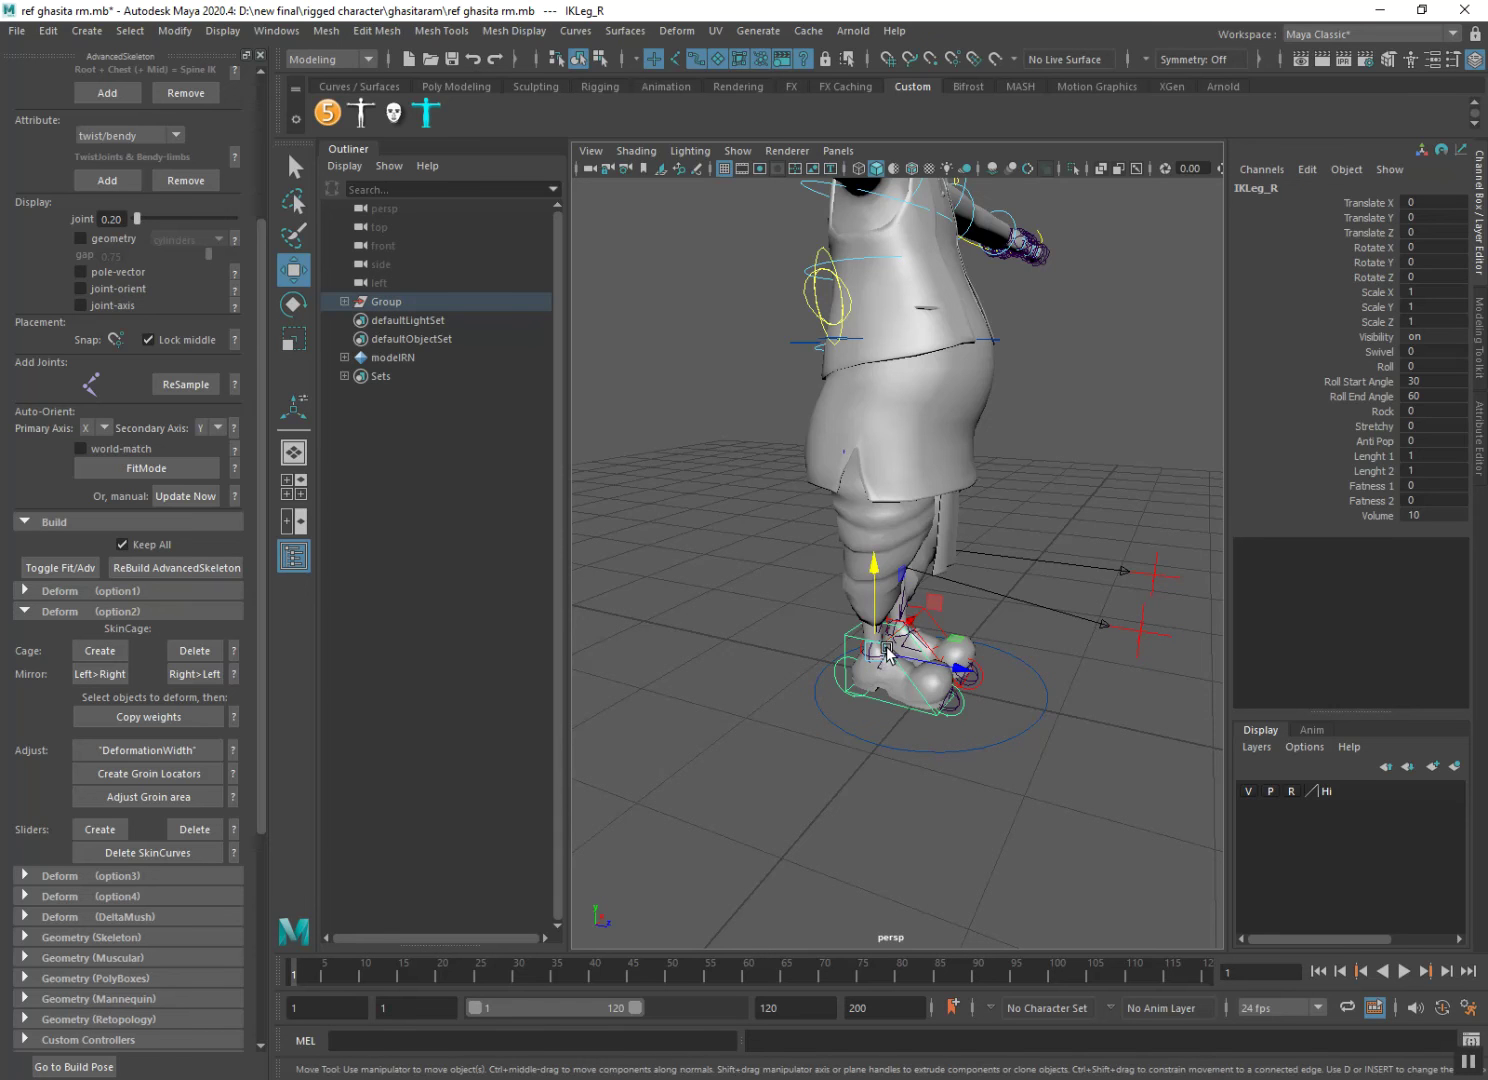
{"action": "mouse_move", "coordinate": [870, 561]}
{"action": "left_mouse_down"}
{"action": "mouse_move", "coordinate": [864, 482]}
{"action": "mouse_move", "coordinate": [880, 600]}
{"action": "mouse_move", "coordinate": [777, 588]}
{"action": "mouse_move", "coordinate": [870, 640]}
{"action": "mouse_move", "coordinate": [810, 662]}
{"action": "mouse_move", "coordinate": [991, 672]}
{"action": "mouse_move", "coordinate": [937, 655]}
{"action": "left_mouse_up"}
{"action": "key", "text": "ctrl+z"}
{"action": "key", "text": "shift+z"}
{"action": "key", "text": "ctrl+z"}
Switch the viewport to textured shading and orbit around the character's legs.
{"action": "scroll", "coordinate": [929, 651], "scroll_direction": "up", "scroll_amount": 3}
{"action": "key", "text": "6"}
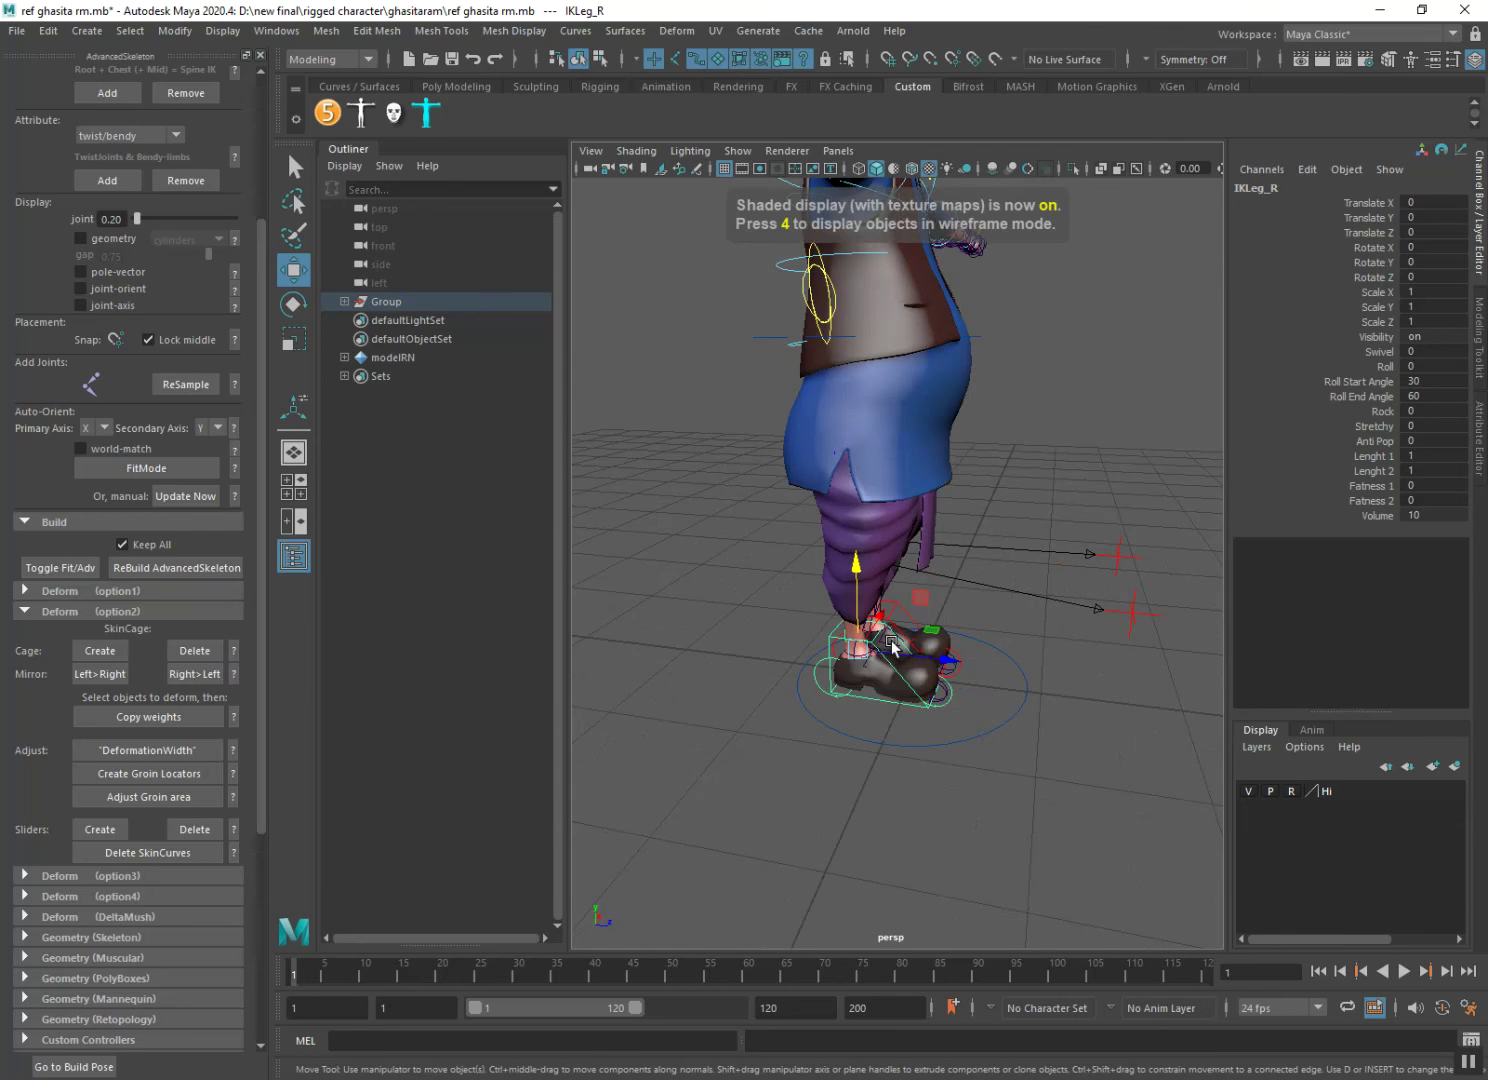
{"action": "mouse_move", "coordinate": [929, 651]}
{"action": "left_mouse_down", "text": "alt"}
{"action": "mouse_move", "coordinate": [879, 622]}
{"action": "mouse_move", "coordinate": [751, 771]}
{"action": "mouse_move", "coordinate": [1050, 507]}
{"action": "mouse_move", "coordinate": [953, 503]}
{"action": "left_mouse_up", "text": "alt"}
{"action": "scroll", "coordinate": [812, 620], "scroll_direction": "down", "scroll_amount": 3}
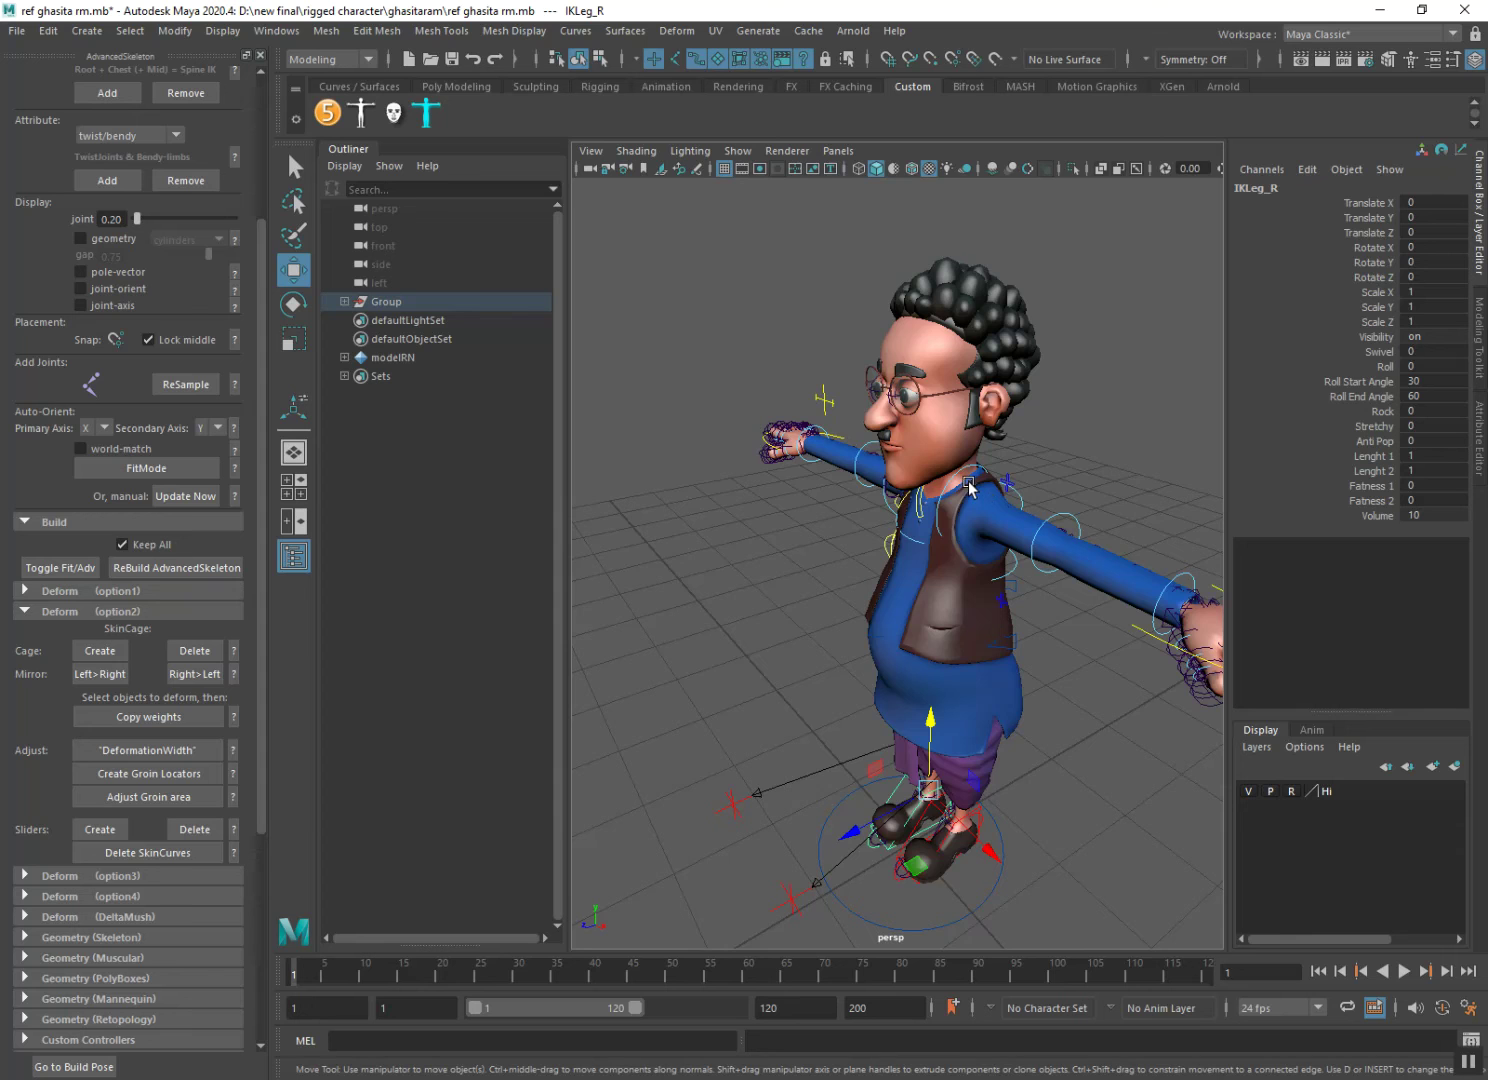
Rotate FKShoulder_L and bend FKElbow_L, then undo both changes.
{"action": "left_click_drag", "start_coordinate": [954, 548], "coordinate": [1019, 556], "text": "alt"}
{"action": "left_click", "coordinate": [1025, 556]}
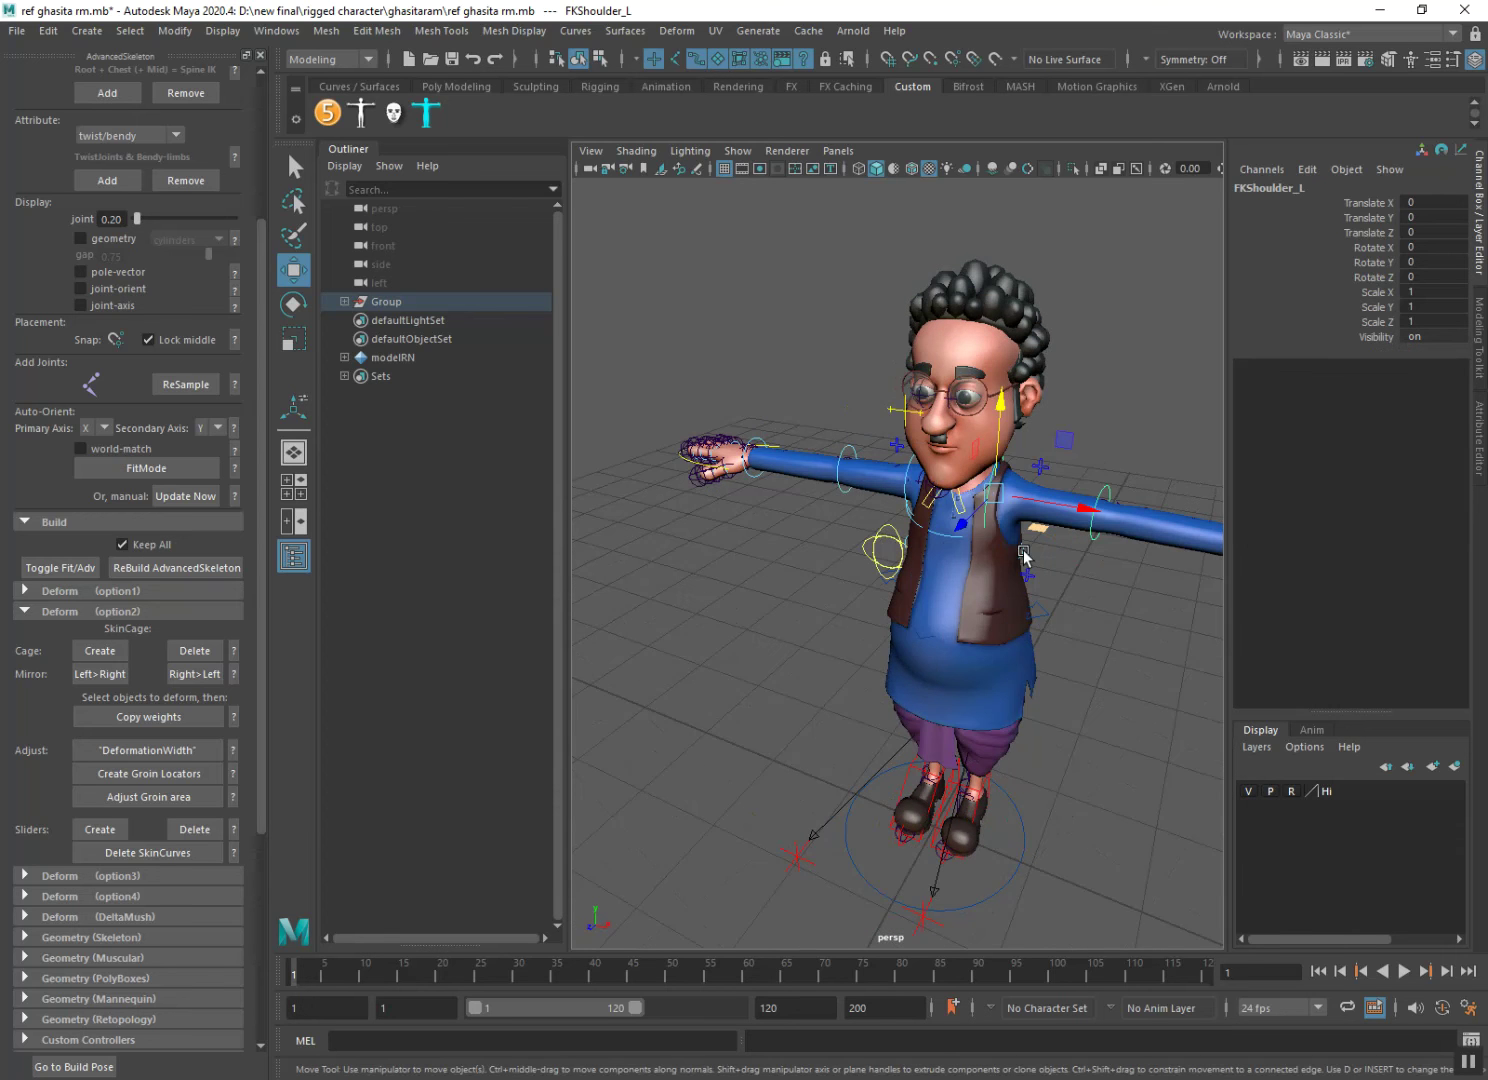
{"action": "key", "text": "e"}
{"action": "mouse_move", "coordinate": [1055, 433]}
{"action": "left_mouse_down"}
{"action": "mouse_move", "coordinate": [1069, 455]}
{"action": "mouse_move", "coordinate": [1056, 483]}
{"action": "mouse_move", "coordinate": [1100, 541]}
{"action": "left_mouse_up"}
{"action": "left_click", "coordinate": [1100, 532]}
{"action": "mouse_move", "coordinate": [1163, 503]}
{"action": "left_mouse_down"}
{"action": "mouse_move", "coordinate": [1172, 558]}
{"action": "mouse_move", "coordinate": [1158, 588]}
{"action": "mouse_move", "coordinate": [1198, 504]}
{"action": "left_mouse_up"}
{"action": "key", "text": "ctrl+z"}
{"action": "key", "text": "ctrl+z"}
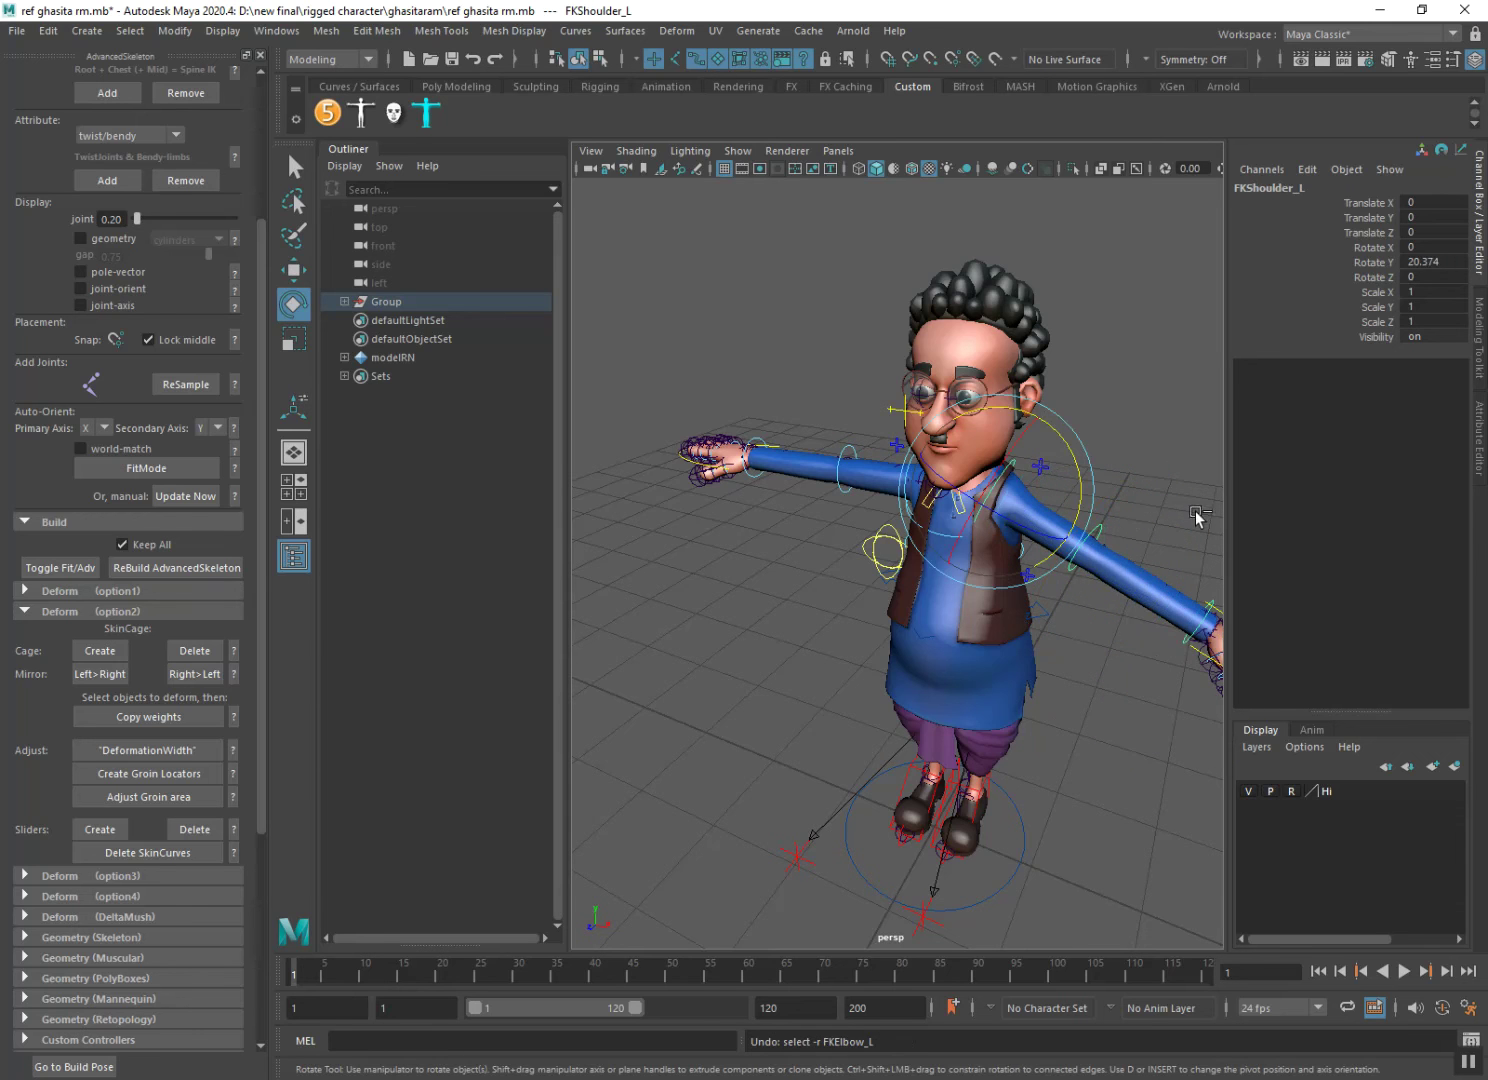
{"action": "key", "text": "ctrl+z"}
Deselect, frame the whole character in wireframe, then return to textured shading.
{"action": "left_click_drag", "start_coordinate": [963, 673], "coordinate": [1136, 654], "text": "alt"}
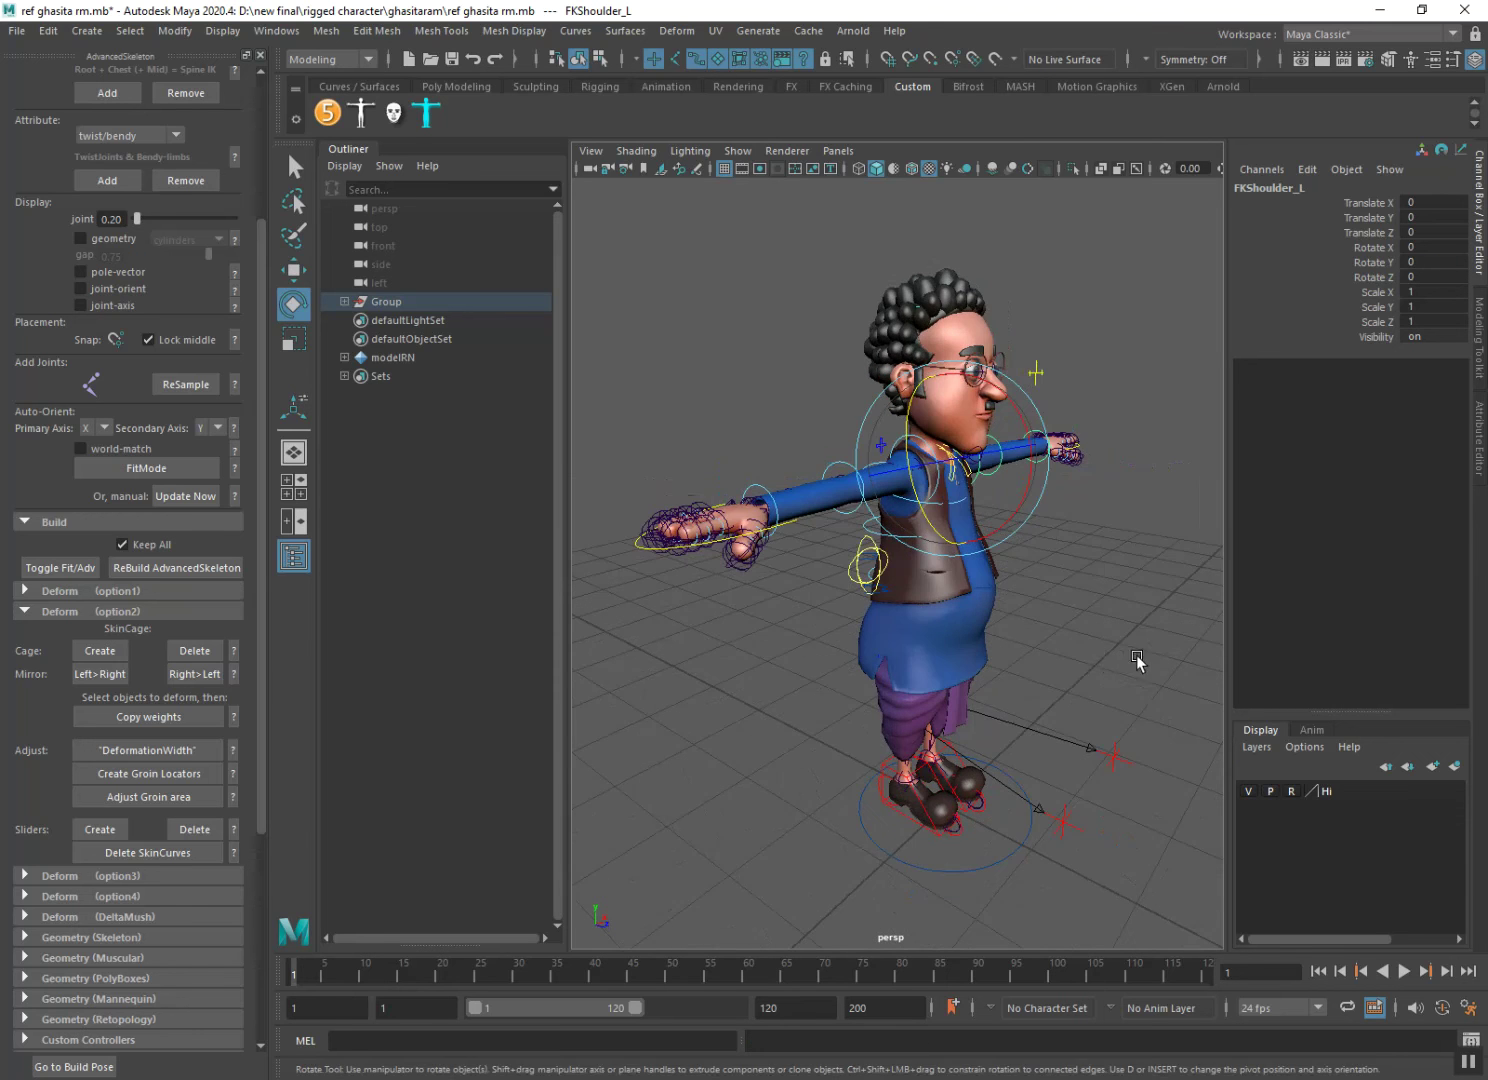
{"action": "left_click", "coordinate": [895, 706]}
{"action": "mouse_move", "coordinate": [895, 706]}
{"action": "left_mouse_down", "text": "alt"}
{"action": "mouse_move", "coordinate": [940, 825]}
{"action": "mouse_move", "coordinate": [906, 874]}
{"action": "mouse_move", "coordinate": [941, 707]}
{"action": "mouse_move", "coordinate": [917, 682]}
{"action": "mouse_move", "coordinate": [864, 700]}
{"action": "mouse_move", "coordinate": [828, 614]}
{"action": "mouse_move", "coordinate": [940, 639]}
{"action": "mouse_move", "coordinate": [853, 645]}
{"action": "mouse_move", "coordinate": [880, 674]}
{"action": "mouse_move", "coordinate": [946, 674]}
{"action": "mouse_move", "coordinate": [904, 505]}
{"action": "left_mouse_up", "text": "alt"}
{"action": "key", "text": "4"}
{"action": "scroll", "coordinate": [878, 613], "scroll_direction": "up", "scroll_amount": 3}
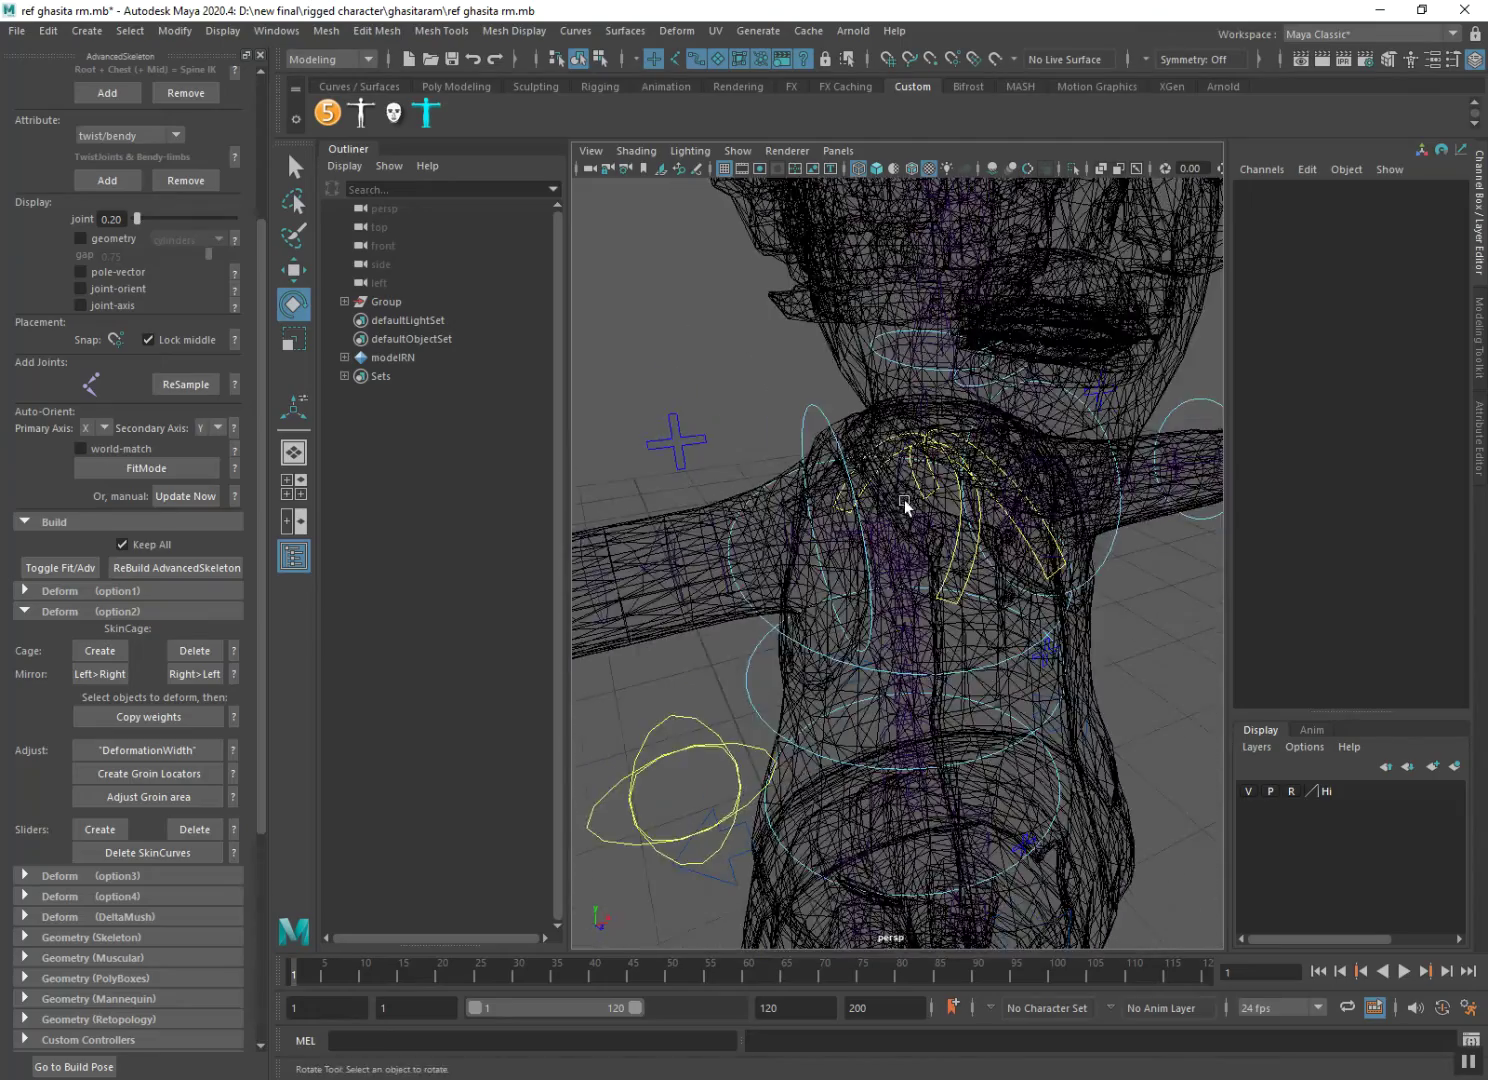
{"action": "key", "text": "a"}
{"action": "left_click_drag", "start_coordinate": [935, 611], "coordinate": [946, 603], "text": "alt"}
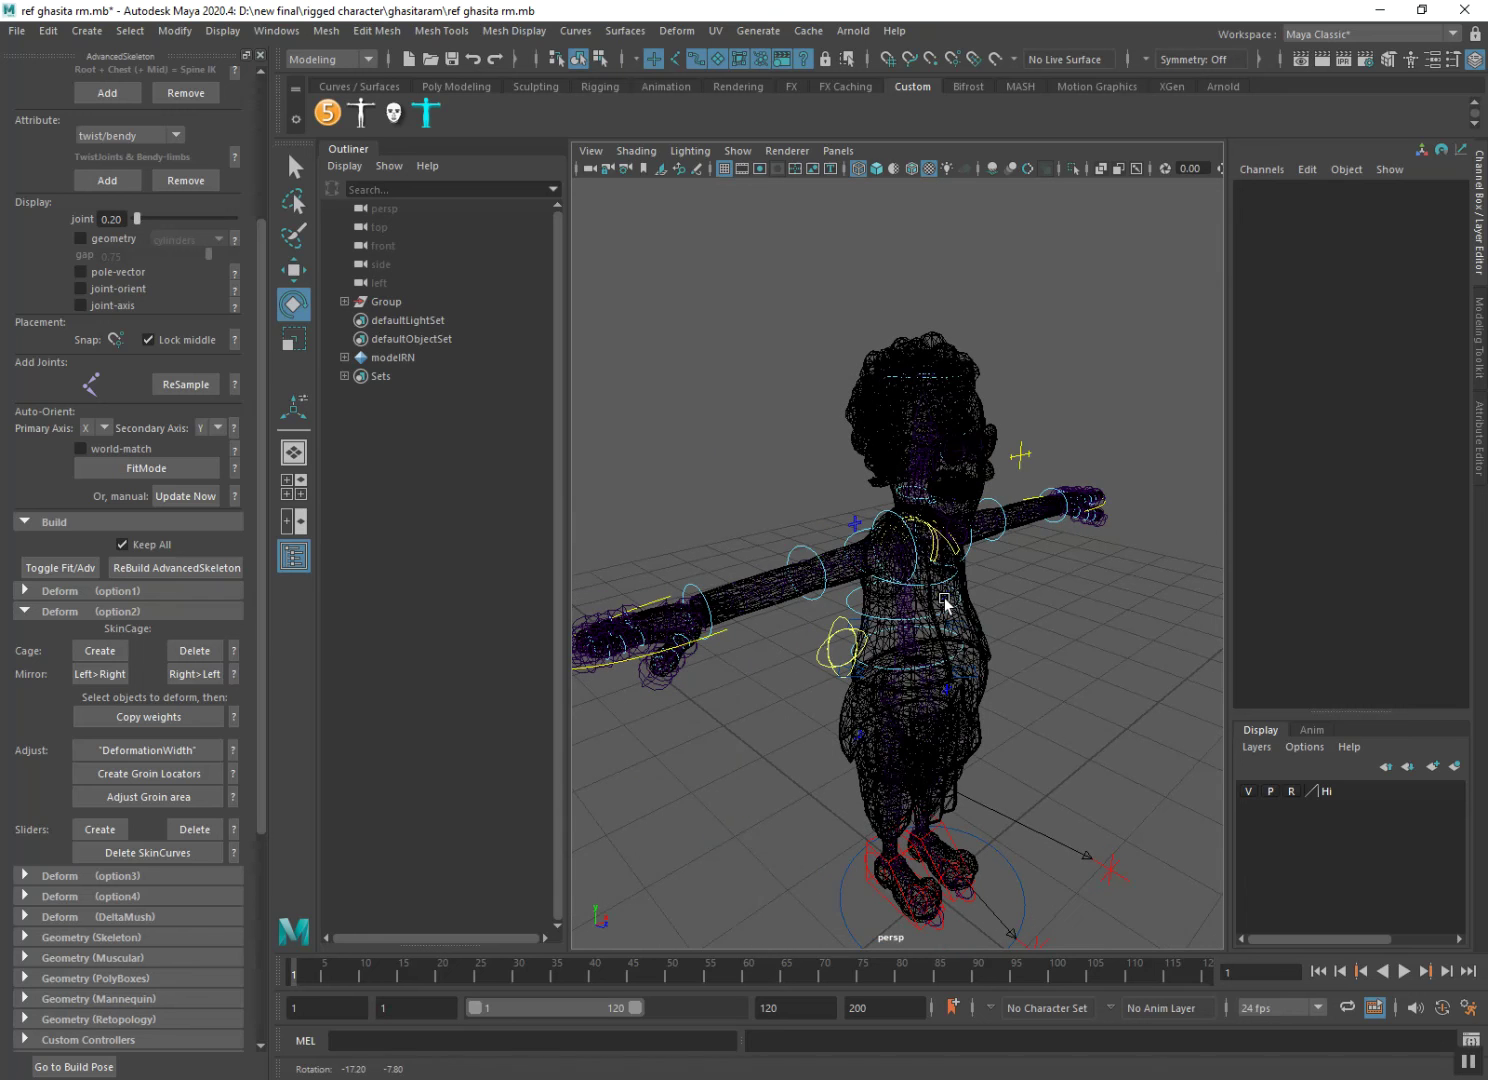
{"action": "key", "text": "6"}
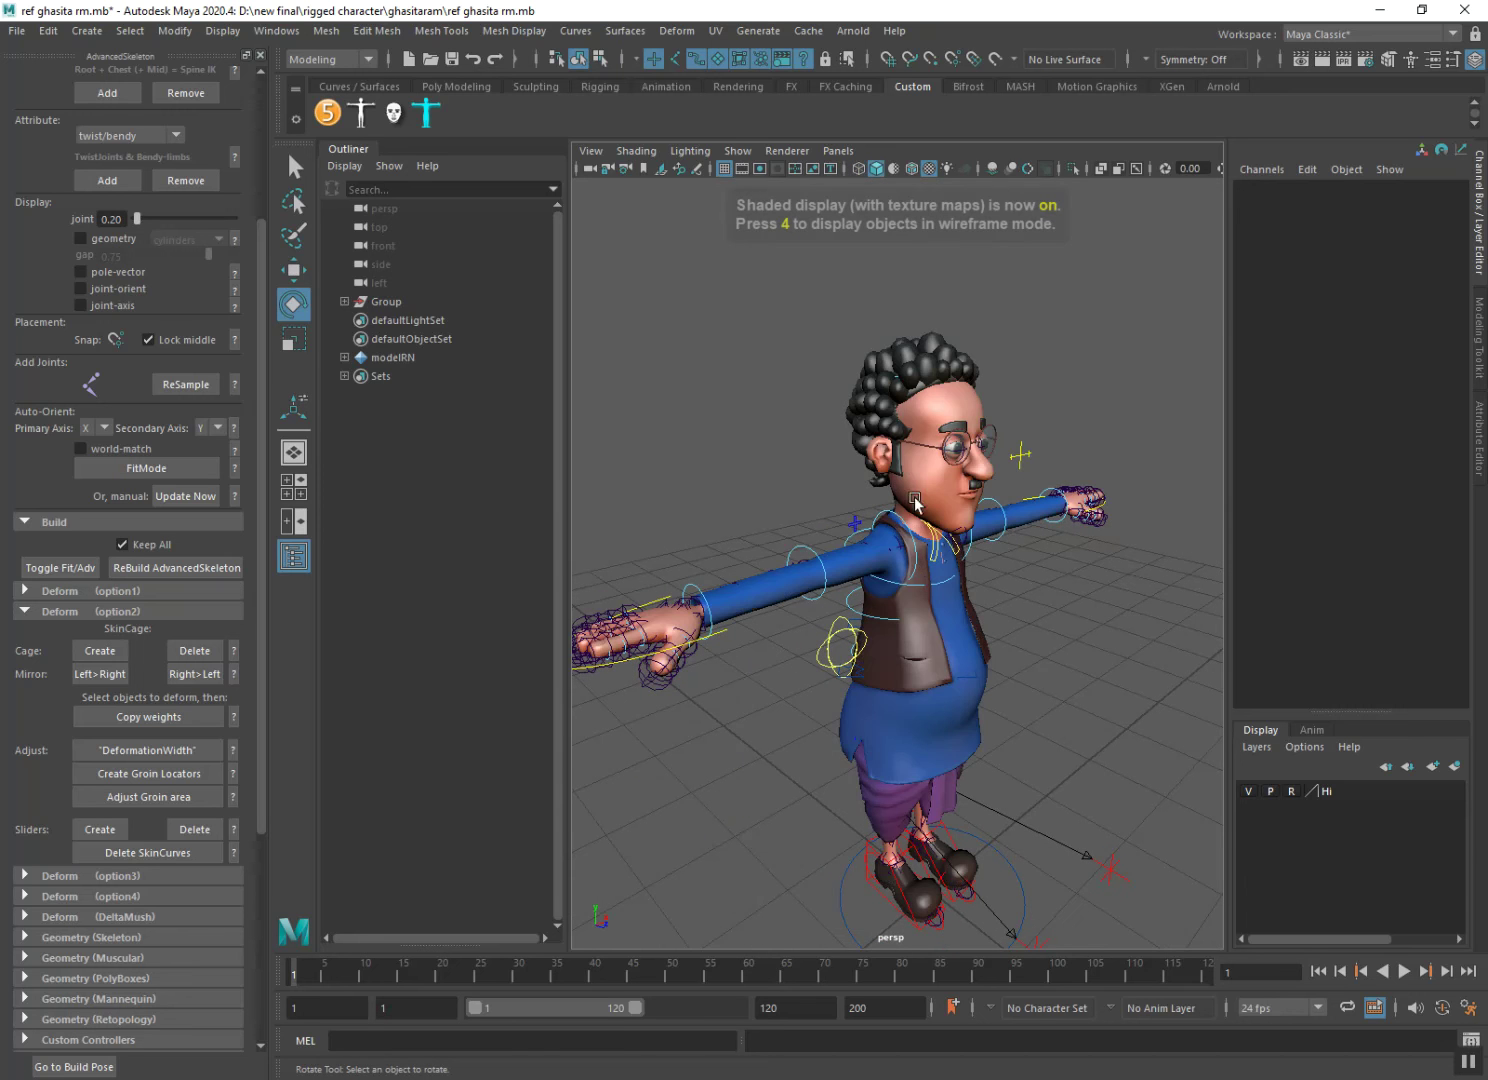
{"action": "left_click_drag", "start_coordinate": [909, 527], "coordinate": [950, 547], "text": "alt"}
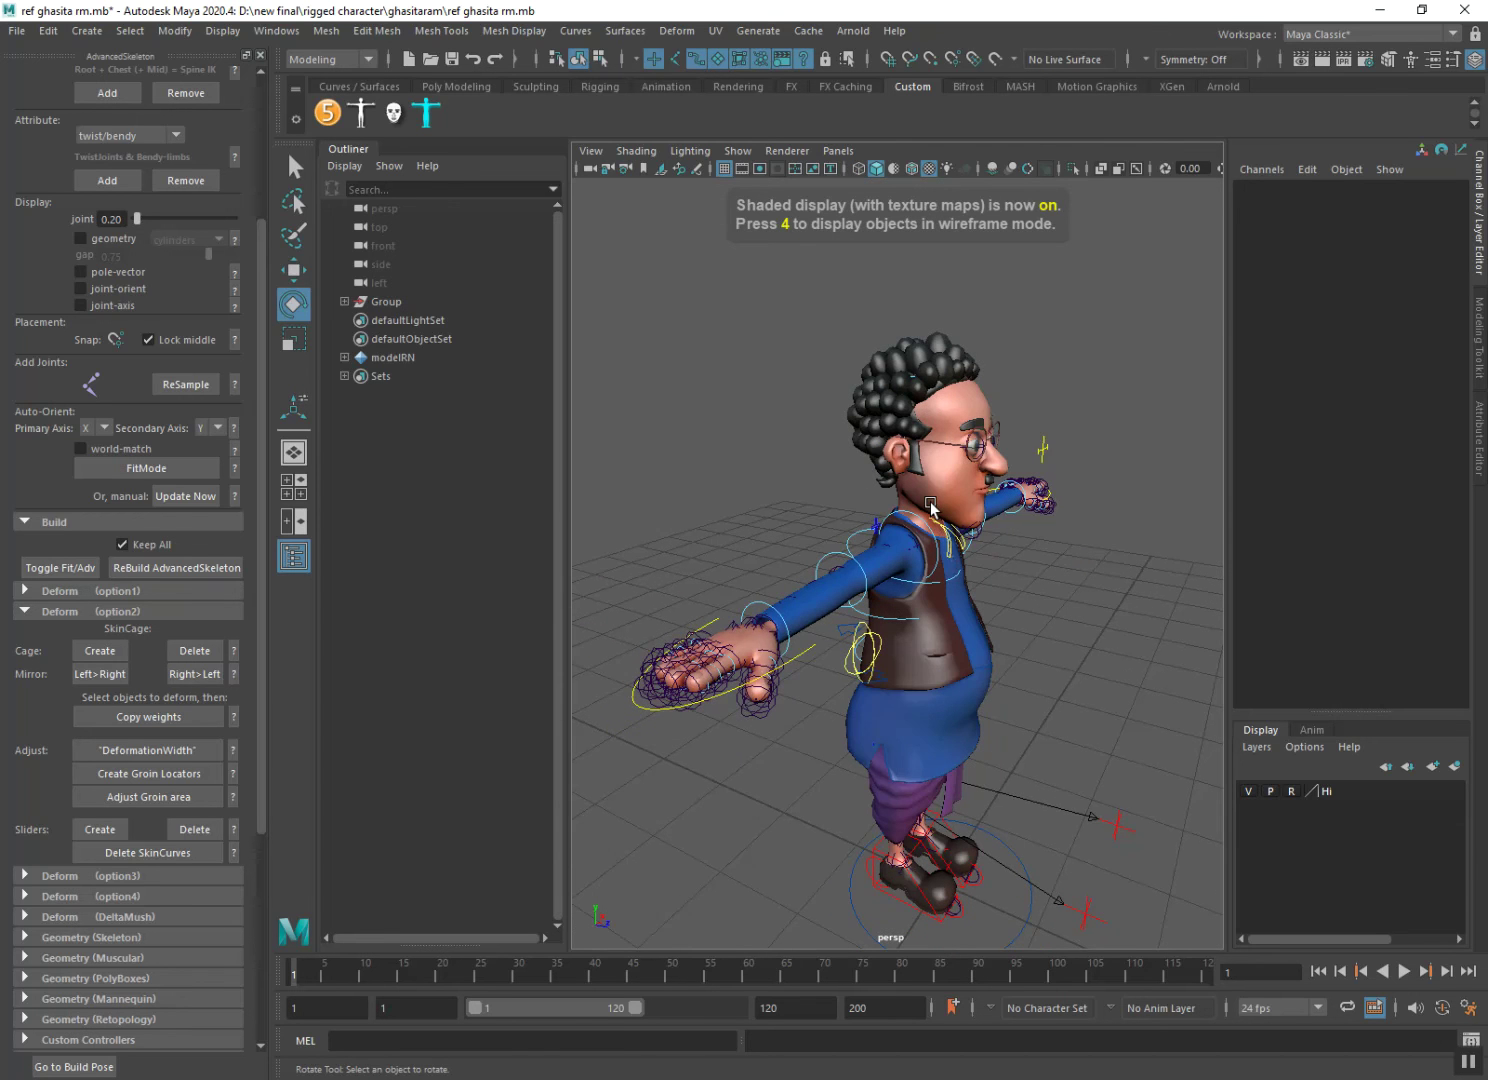
Move the FKShoulder_L control away from the body, then undo the move.
{"action": "left_click", "coordinate": [928, 507]}
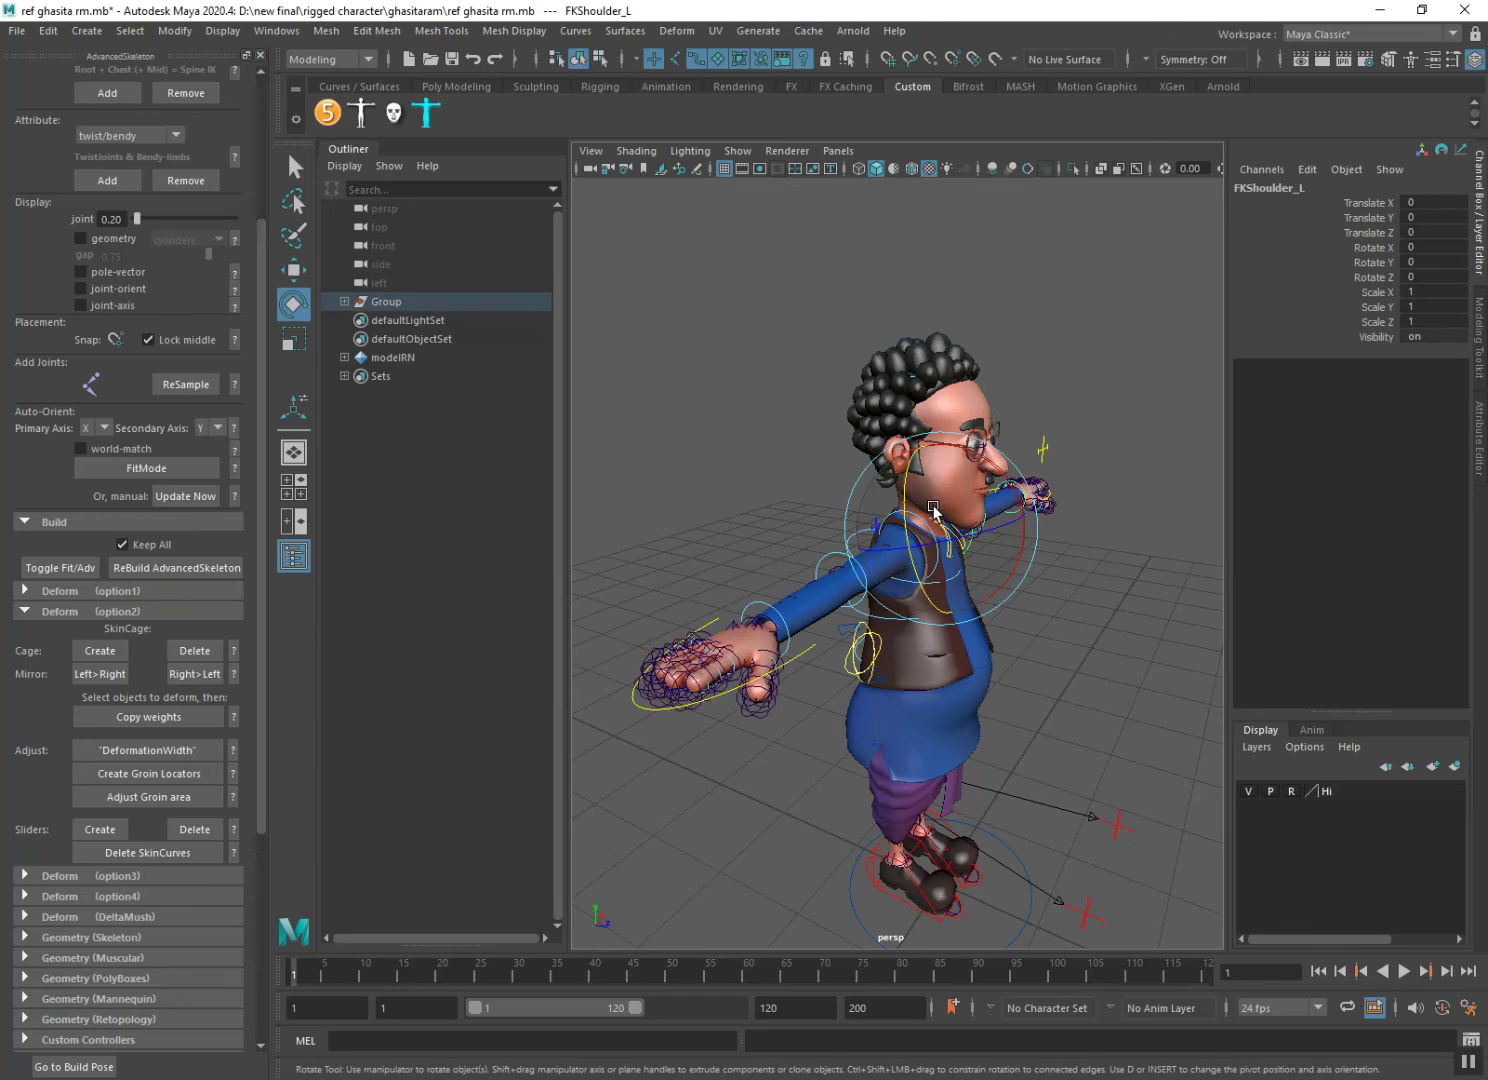
{"action": "key", "text": "r"}
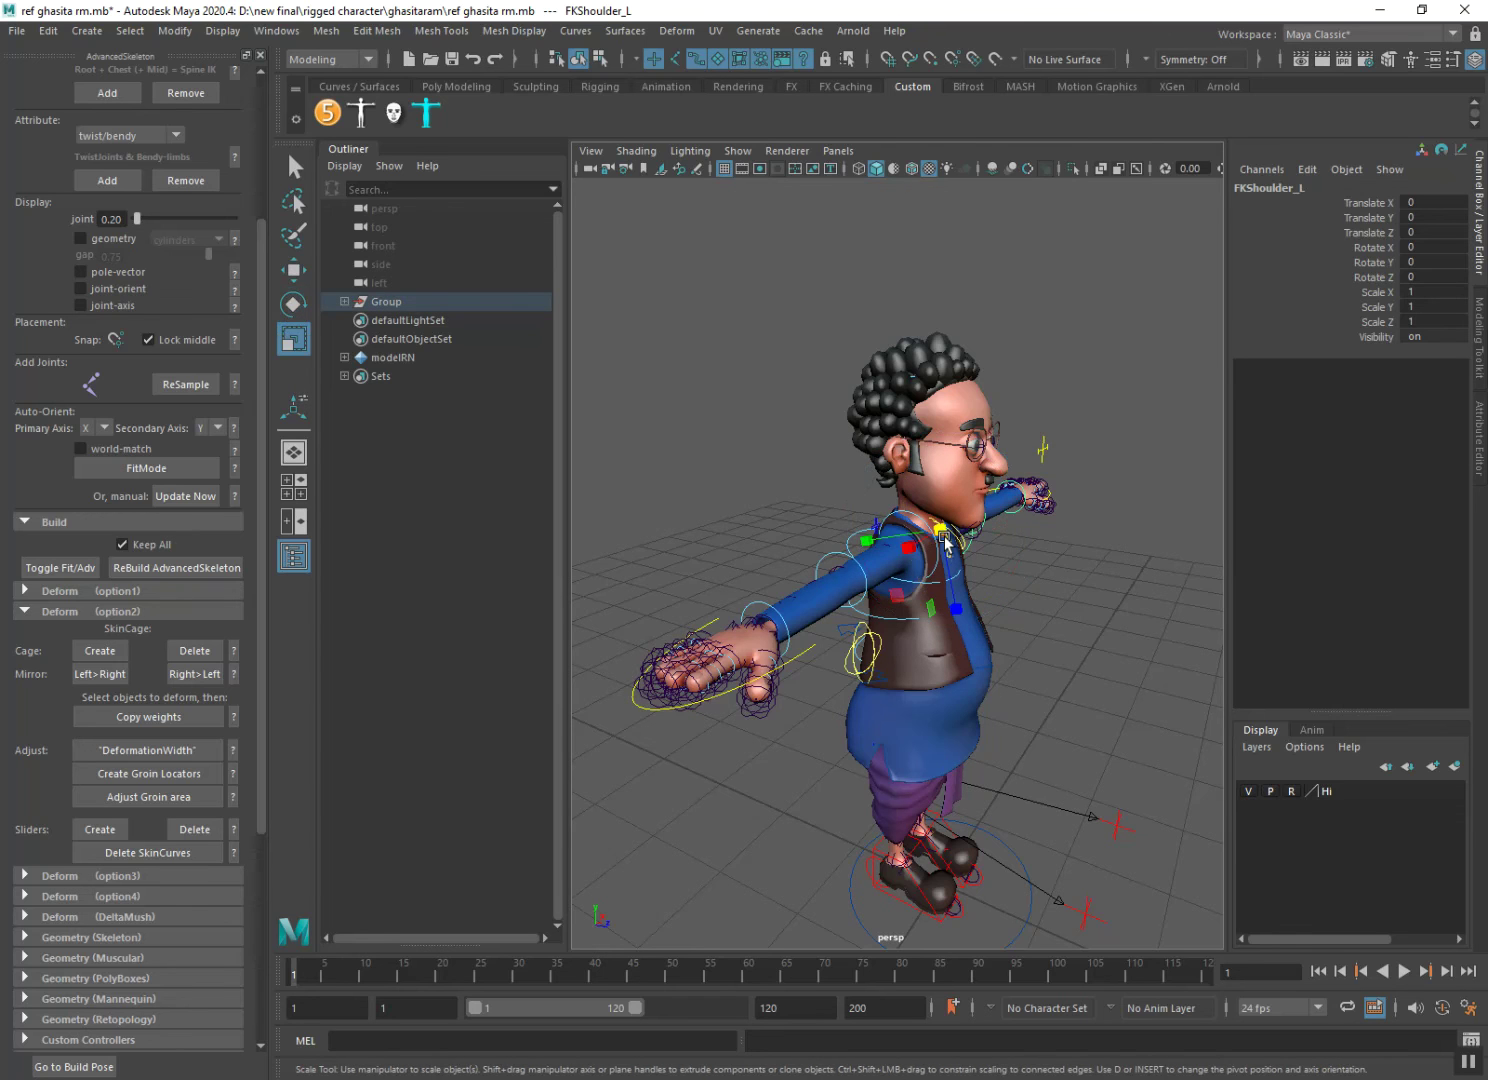
{"action": "key", "text": "w"}
{"action": "left_click_drag", "start_coordinate": [993, 540], "coordinate": [980, 554]}
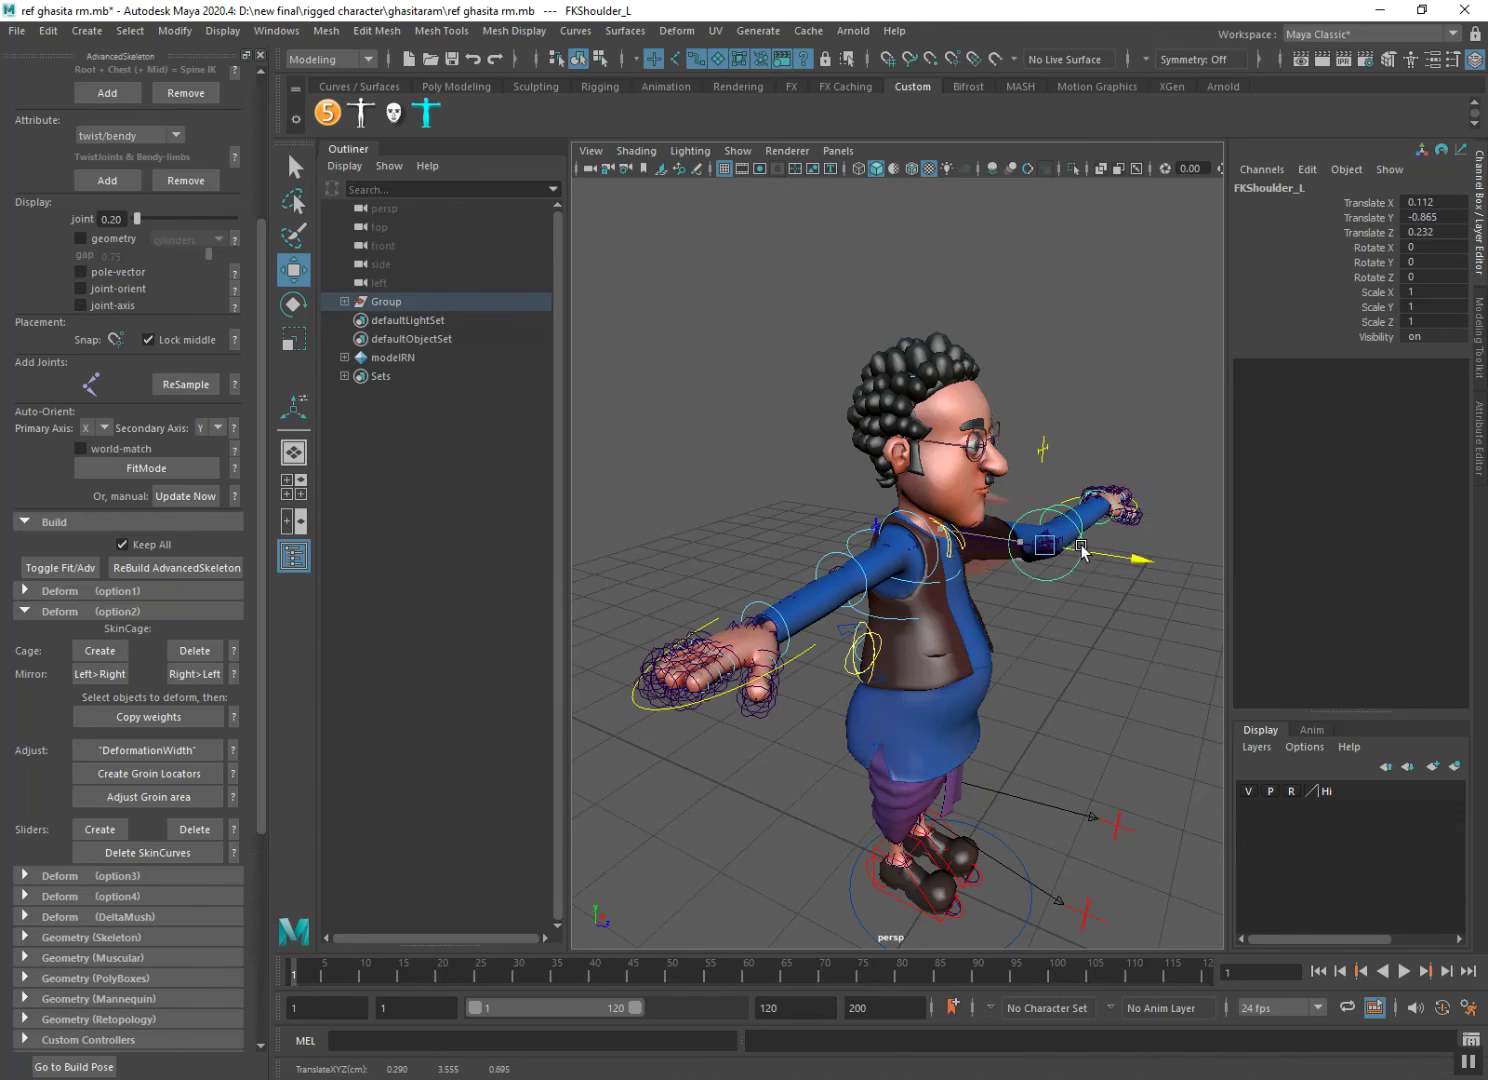
{"action": "key", "text": "ctrl+z"}
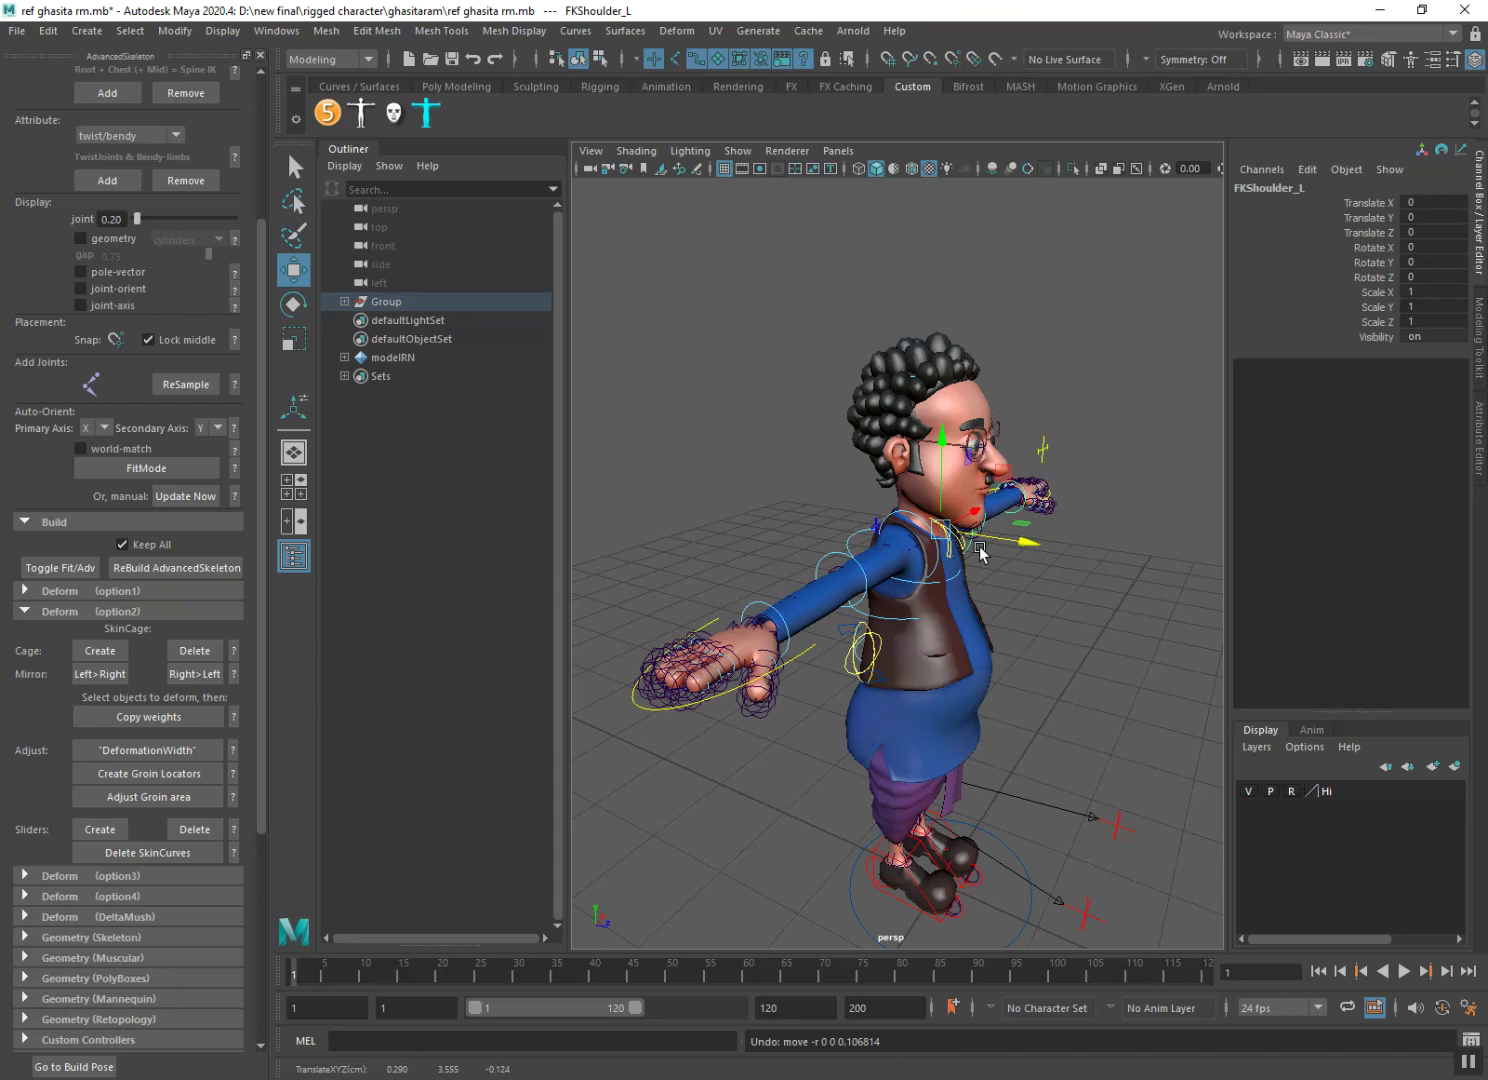
Zoom in on the right hand and select the Fingers_R control.
{"action": "scroll", "coordinate": [976, 660], "scroll_direction": "down", "scroll_amount": 5}
{"action": "scroll", "coordinate": [867, 681], "scroll_direction": "up", "scroll_amount": 1}
{"action": "scroll", "coordinate": [867, 682], "scroll_direction": "up", "scroll_amount": 2}
{"action": "left_click_drag", "start_coordinate": [866, 681], "coordinate": [880, 650], "text": "alt"}
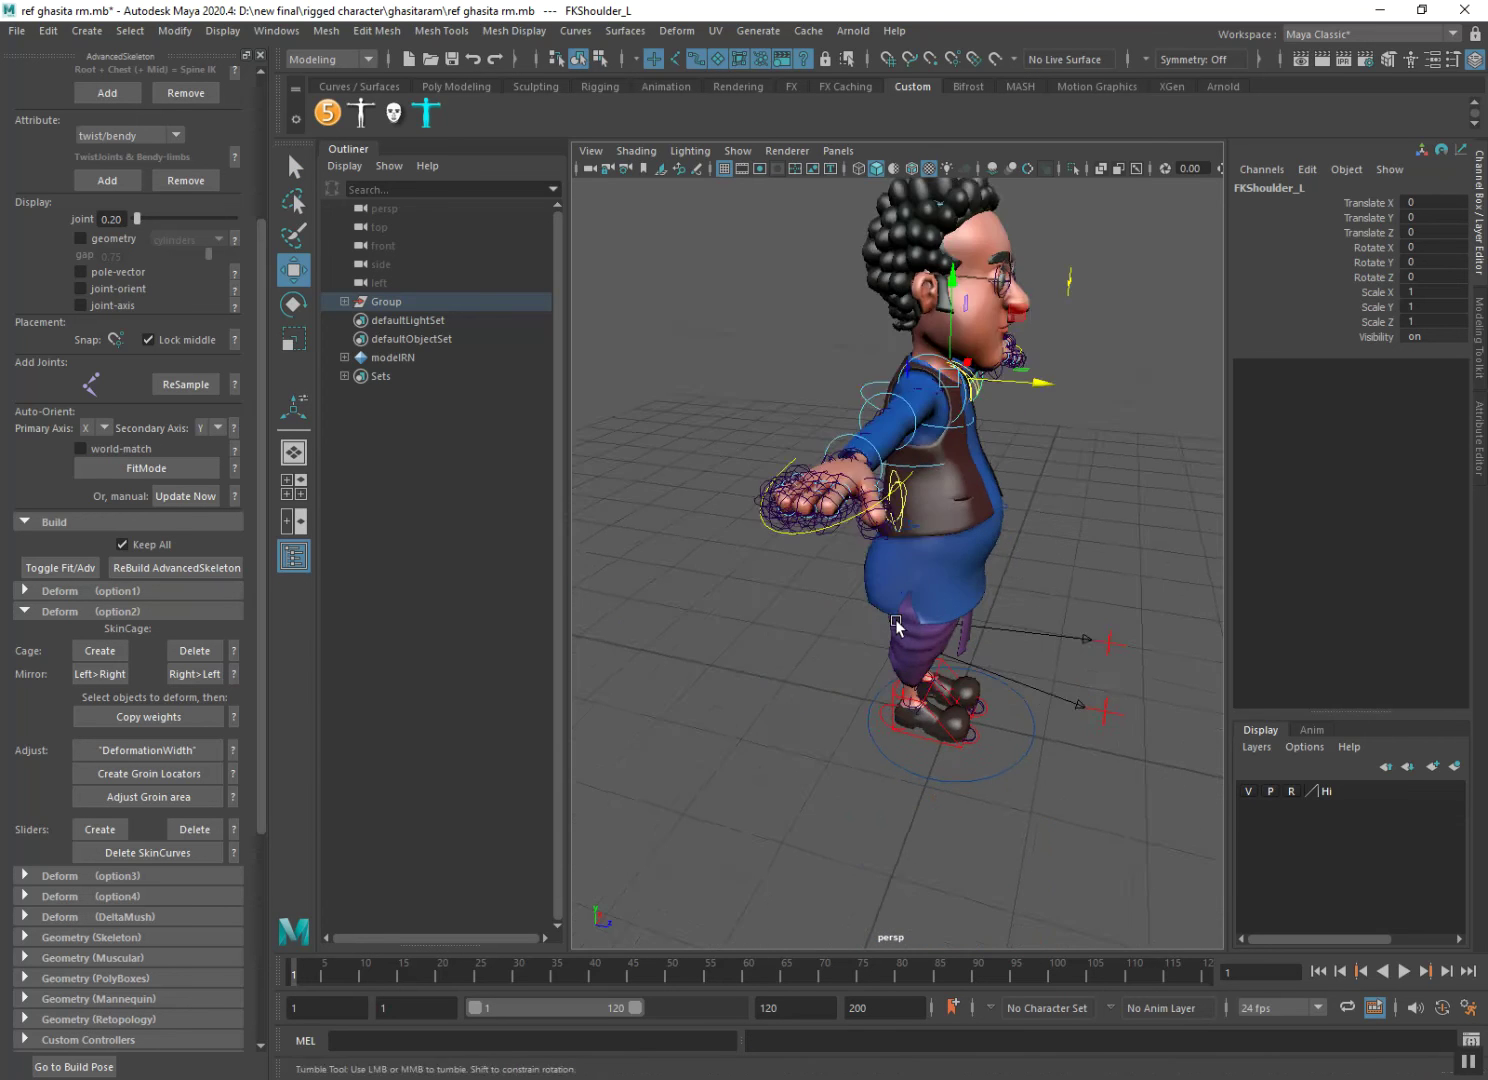
{"action": "scroll", "coordinate": [881, 650], "scroll_direction": "up", "scroll_amount": 5}
{"action": "middle_click_drag", "start_coordinate": [880, 650], "coordinate": [896, 627], "text": "alt"}
{"action": "left_click_drag", "start_coordinate": [896, 626], "coordinate": [986, 618], "text": "alt"}
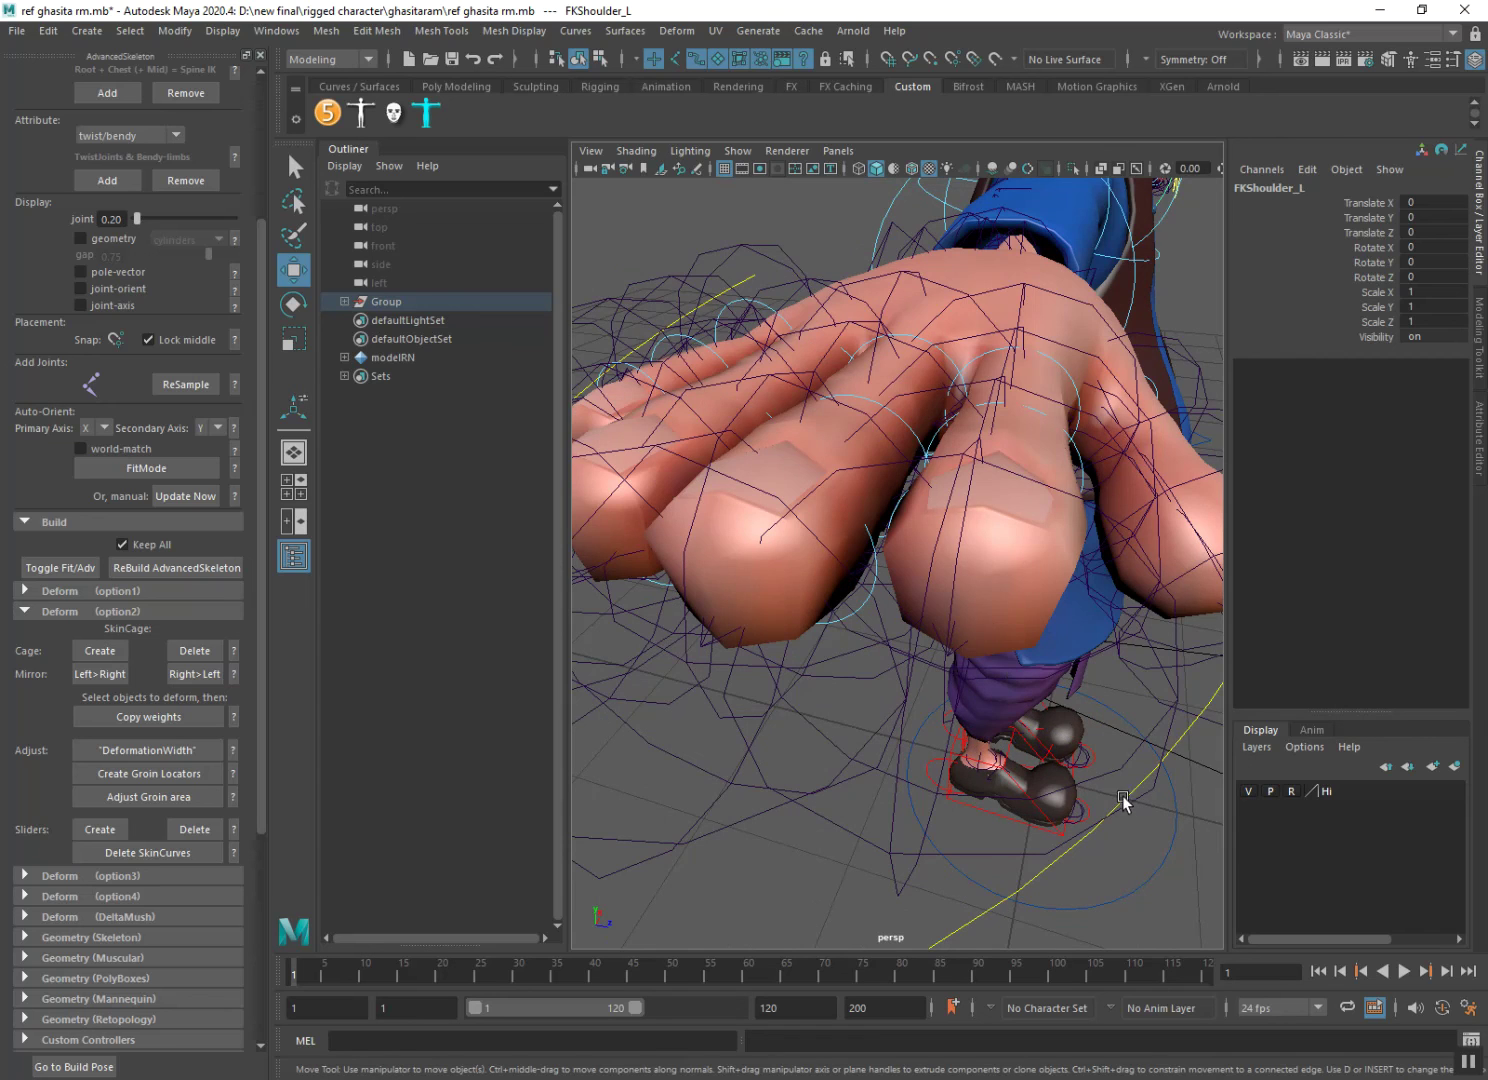
{"action": "key", "text": "ctrl+z"}
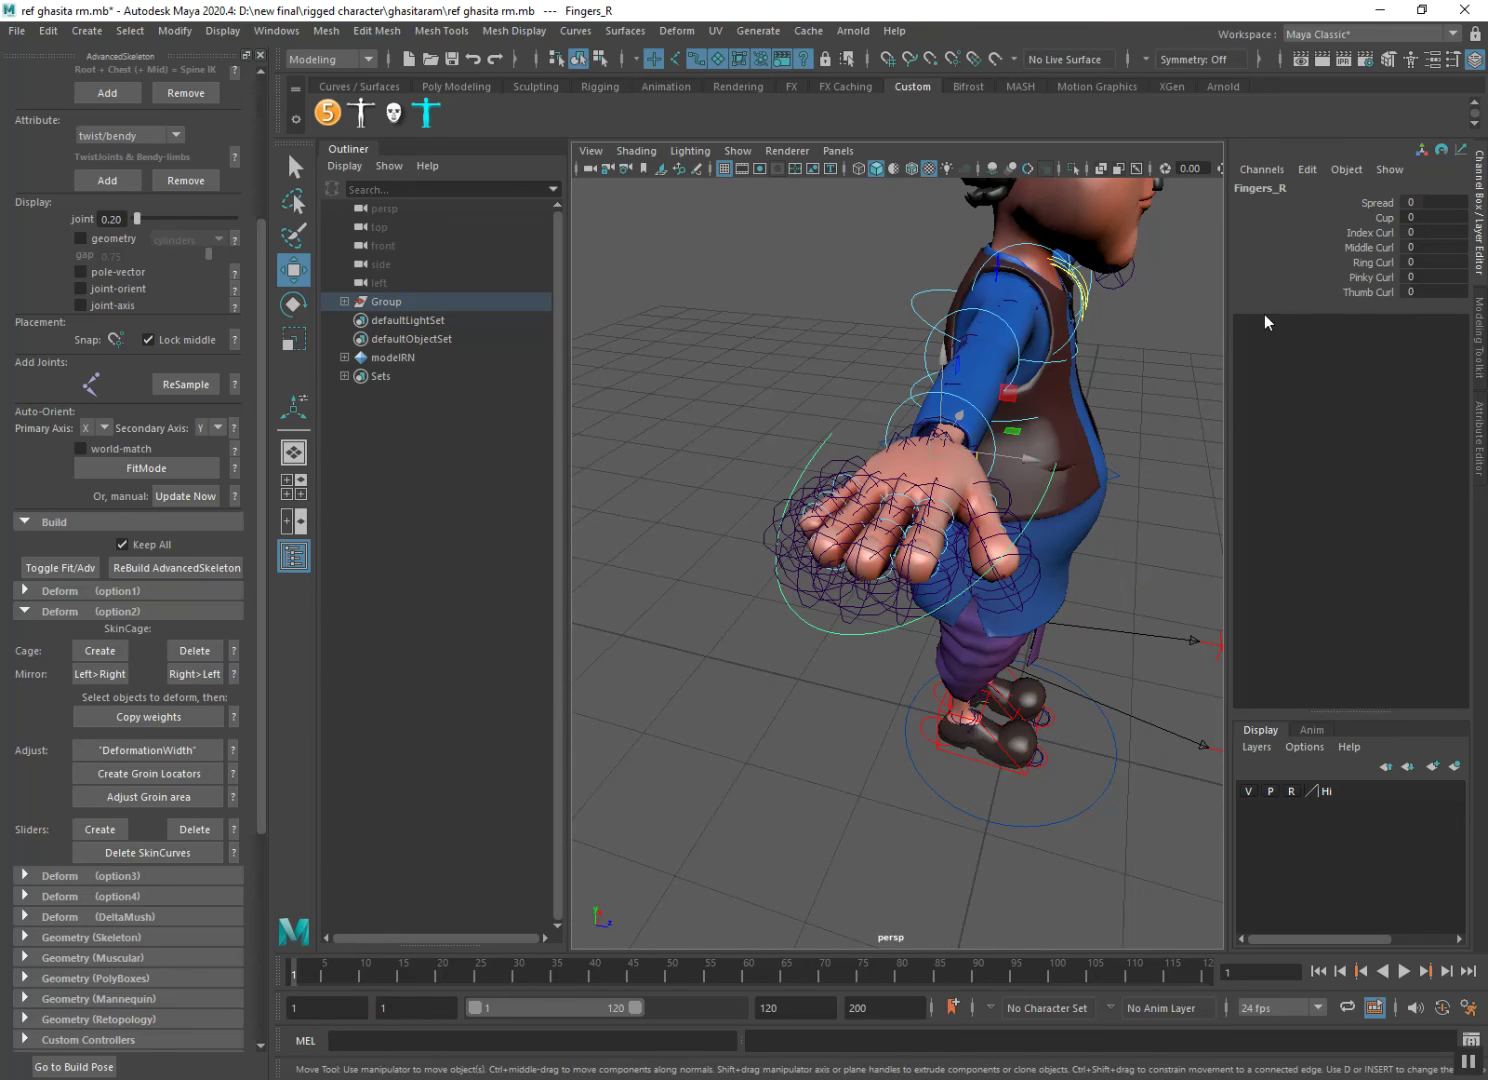
Curl the Fingers_R attributes into a fist, undo, then drag the five curl values together.
{"action": "left_click_drag", "start_coordinate": [1361, 201], "coordinate": [1362, 291]}
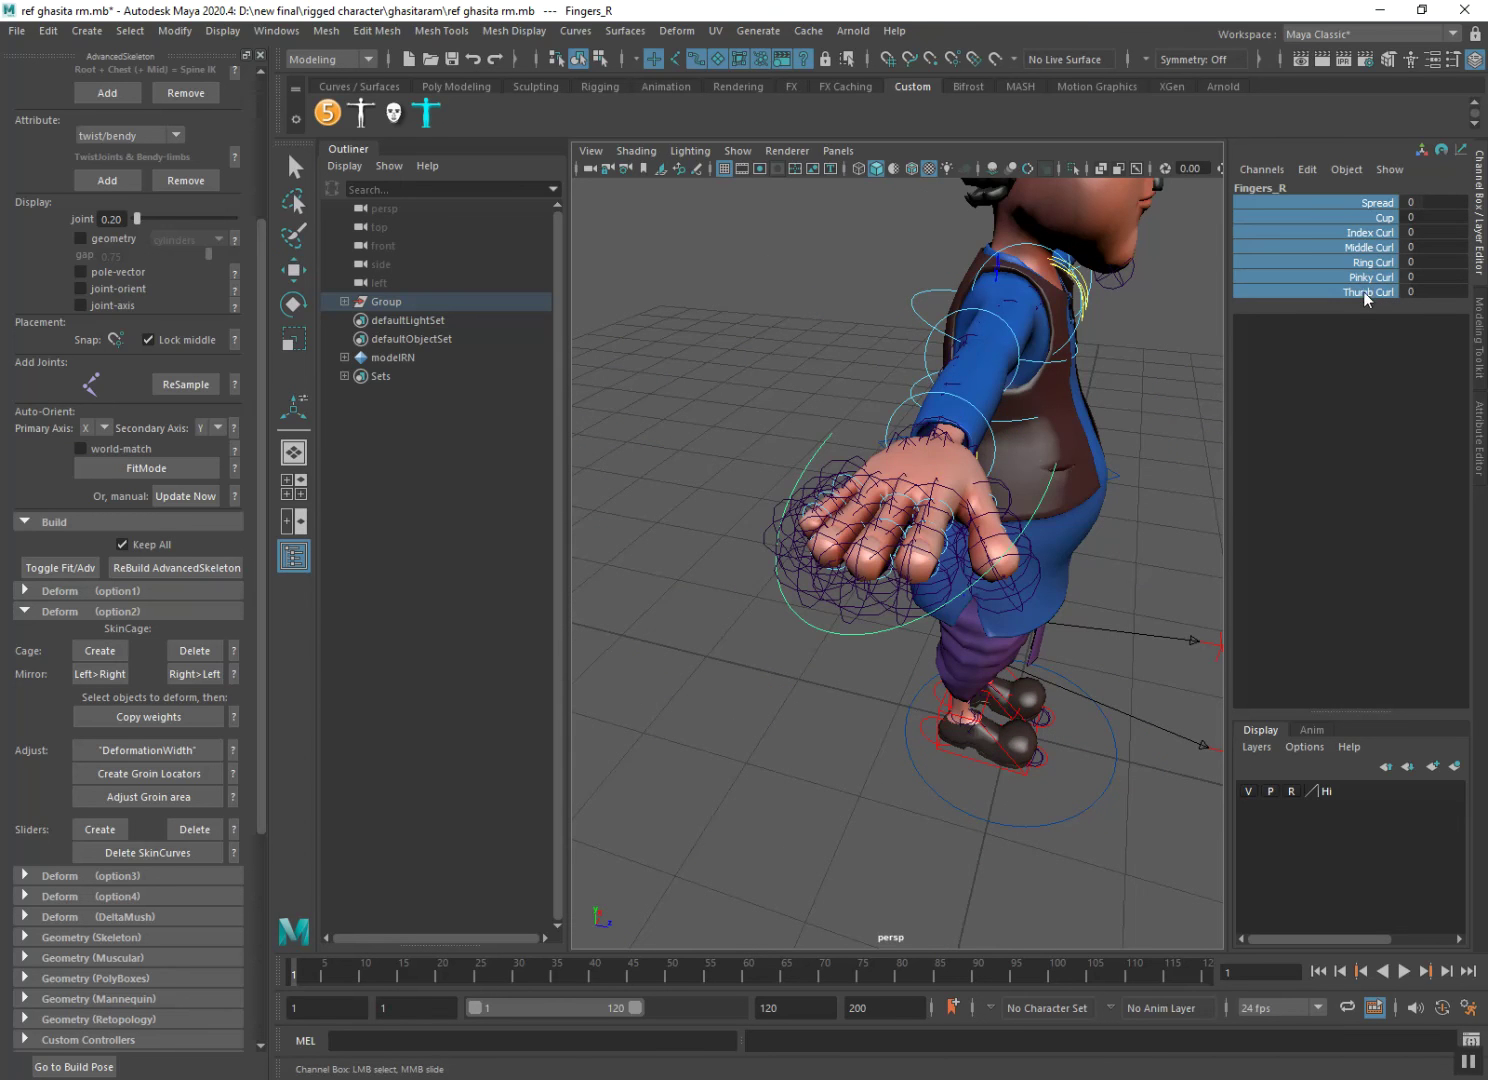
{"action": "mouse_move", "coordinate": [641, 475]}
{"action": "middle_mouse_down"}
{"action": "mouse_move", "coordinate": [701, 422]}
{"action": "mouse_move", "coordinate": [853, 437]}
{"action": "mouse_move", "coordinate": [631, 412]}
{"action": "mouse_move", "coordinate": [744, 436]}
{"action": "mouse_move", "coordinate": [685, 428]}
{"action": "middle_mouse_up"}
{"action": "key", "text": "ctrl+z"}
{"action": "left_click_drag", "start_coordinate": [1363, 234], "coordinate": [1361, 292]}
{"action": "mouse_move", "coordinate": [823, 400]}
{"action": "middle_mouse_down"}
{"action": "mouse_move", "coordinate": [871, 408]}
{"action": "mouse_move", "coordinate": [738, 412]}
{"action": "mouse_move", "coordinate": [910, 418]}
{"action": "middle_mouse_up"}
{"action": "mouse_move", "coordinate": [850, 640]}
{"action": "left_mouse_down", "text": "alt"}
{"action": "mouse_move", "coordinate": [757, 602]}
{"action": "mouse_move", "coordinate": [738, 618]}
{"action": "mouse_move", "coordinate": [810, 631]}
{"action": "left_mouse_up", "text": "alt"}
Reset the five finger curl attributes to 0 and save the scene.
{"action": "type", "text": "0"}
{"action": "key", "text": "Return"}
{"action": "scroll", "coordinate": [811, 630], "scroll_direction": "down", "scroll_amount": 3}
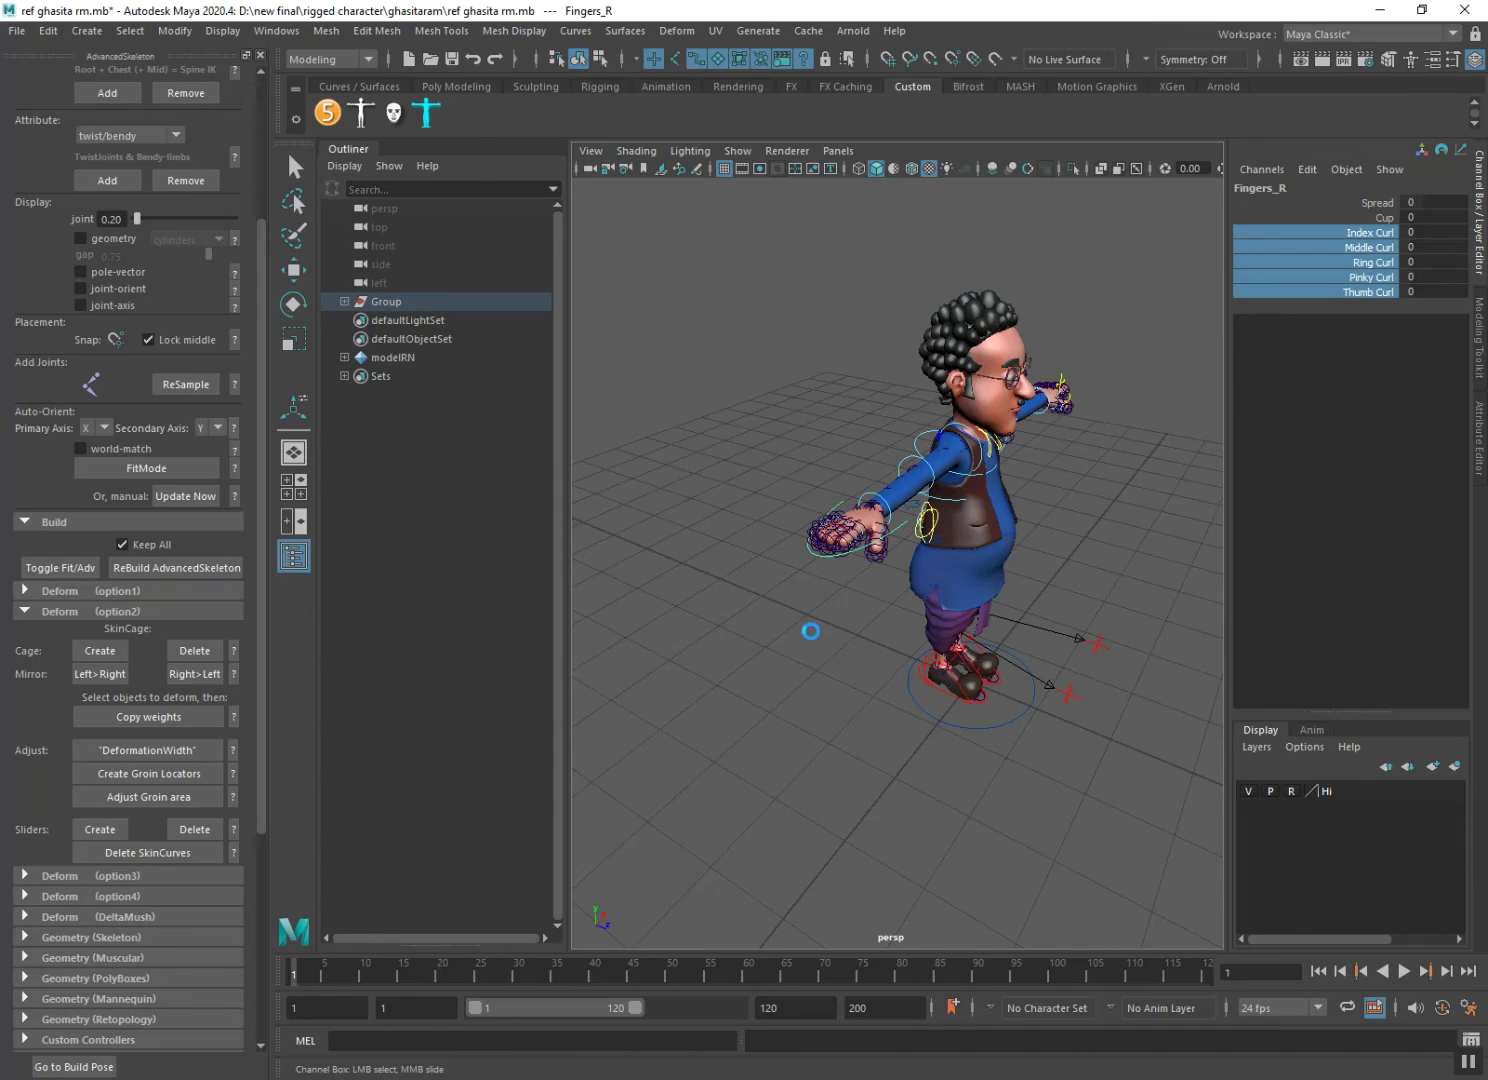
{"action": "key", "text": "q"}
{"action": "key", "text": "ctrl+s"}
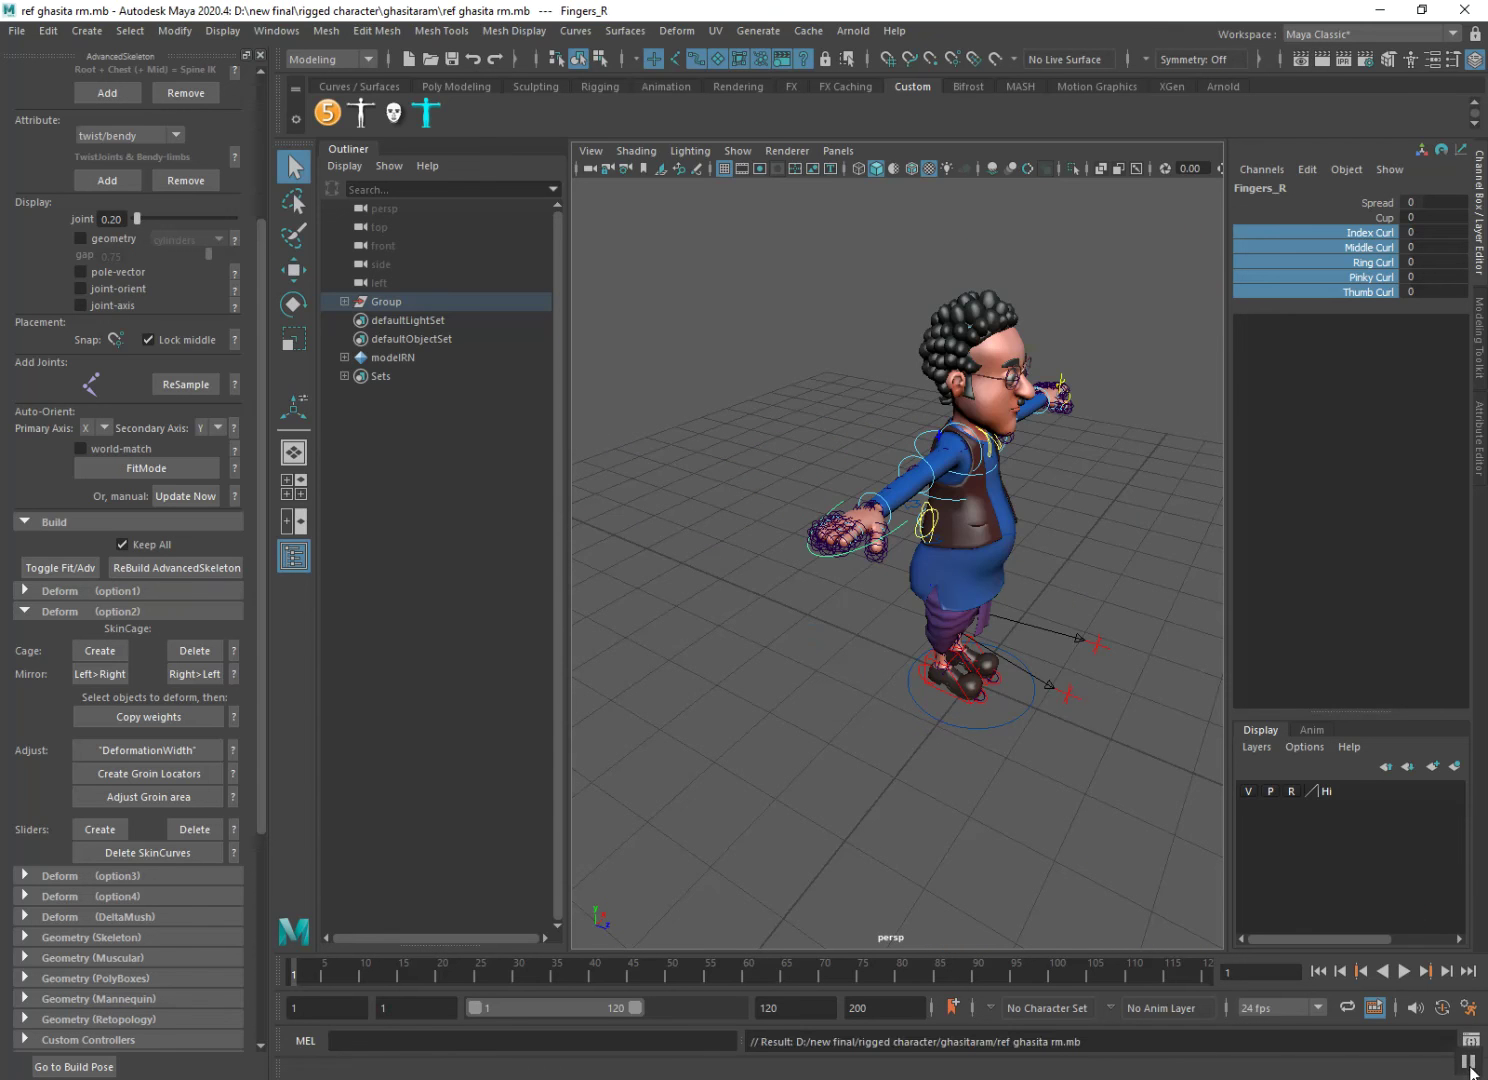
Frame the torso from the front and select the FKChest_M control.
{"action": "mouse_move", "coordinate": [1142, 741]}
{"action": "left_mouse_down", "text": "alt"}
{"action": "mouse_move", "coordinate": [900, 741]}
{"action": "mouse_move", "coordinate": [880, 760]}
{"action": "left_mouse_up", "text": "alt"}
{"action": "scroll", "coordinate": [881, 760], "scroll_direction": "up", "scroll_amount": 5}
{"action": "middle_click_drag", "start_coordinate": [880, 761], "coordinate": [842, 794], "text": "alt"}
{"action": "left_click_drag", "start_coordinate": [842, 794], "coordinate": [881, 764], "text": "alt"}
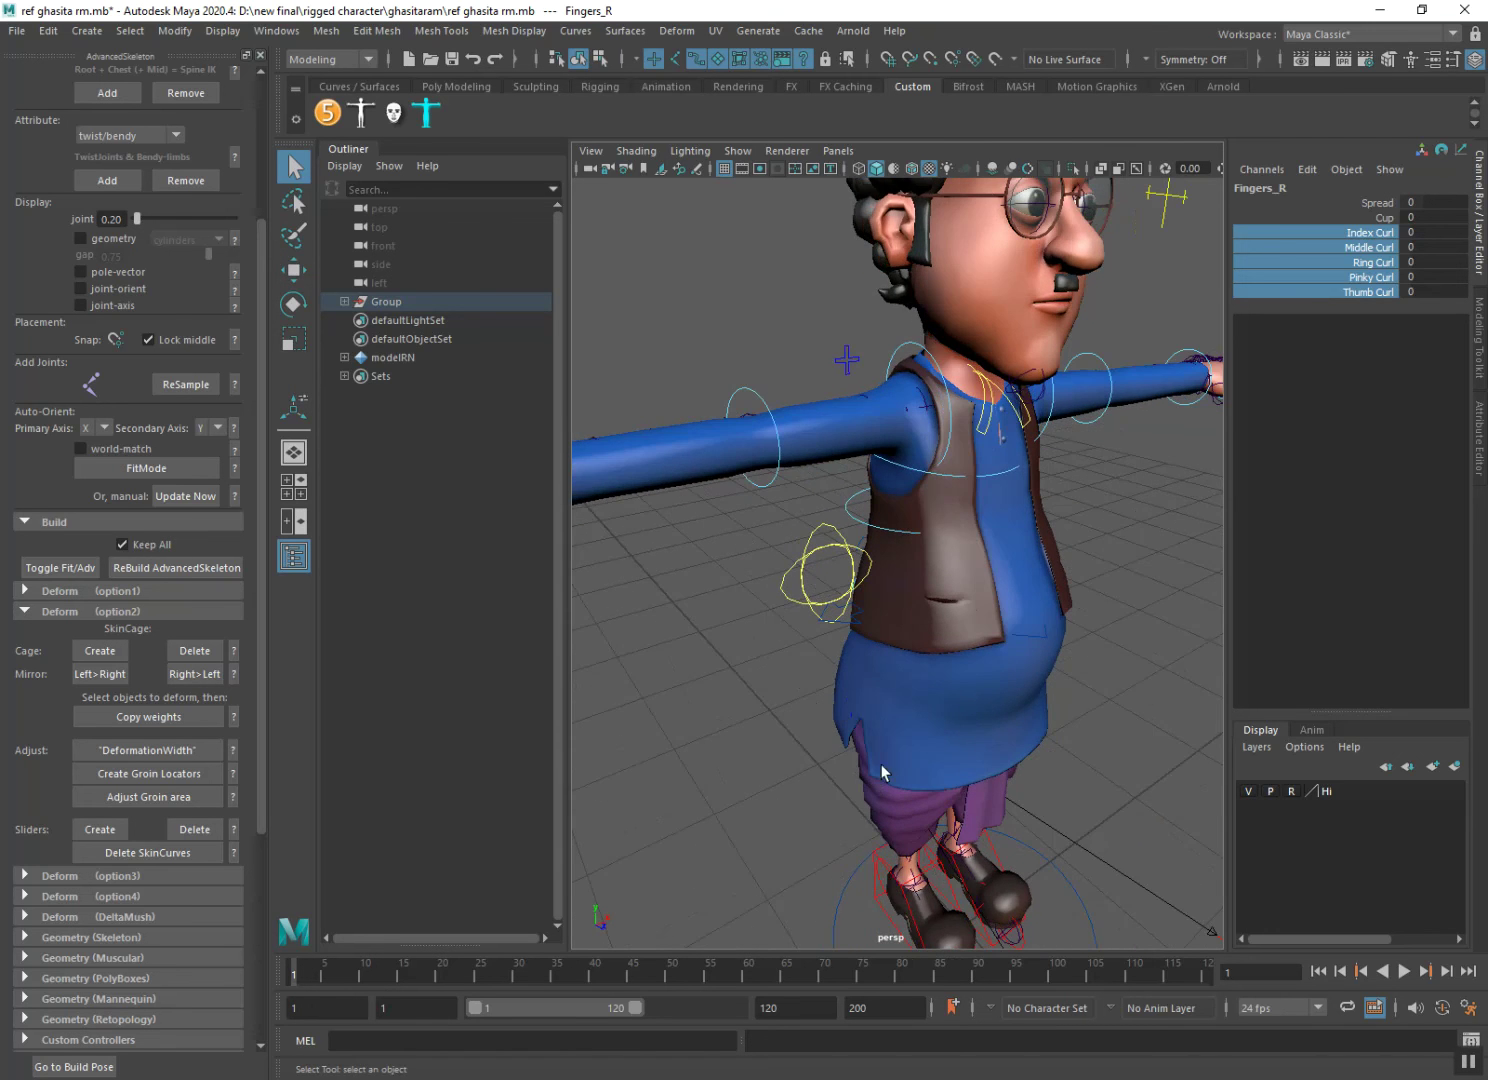
{"action": "scroll", "coordinate": [973, 541], "scroll_direction": "up", "scroll_amount": 2}
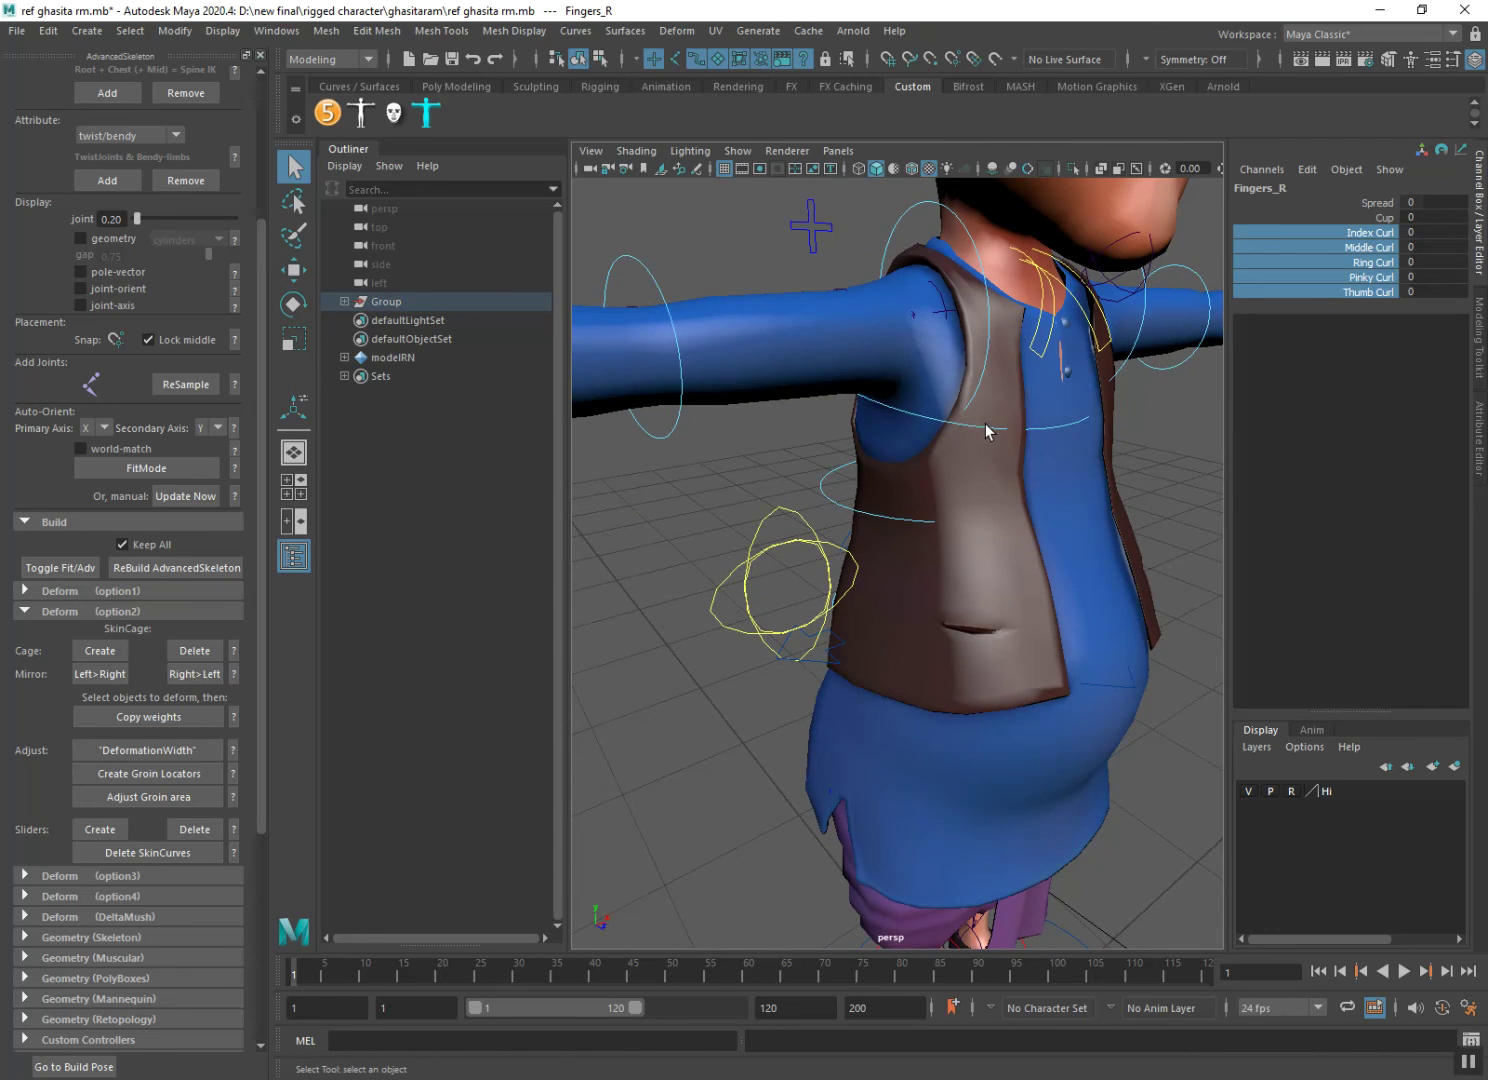
{"action": "left_click", "coordinate": [985, 431]}
{"action": "scroll", "coordinate": [983, 515], "scroll_direction": "down", "scroll_amount": 5}
Lean the chest sideways with FKChest_M, then undo the rotation.
{"action": "key", "text": "e"}
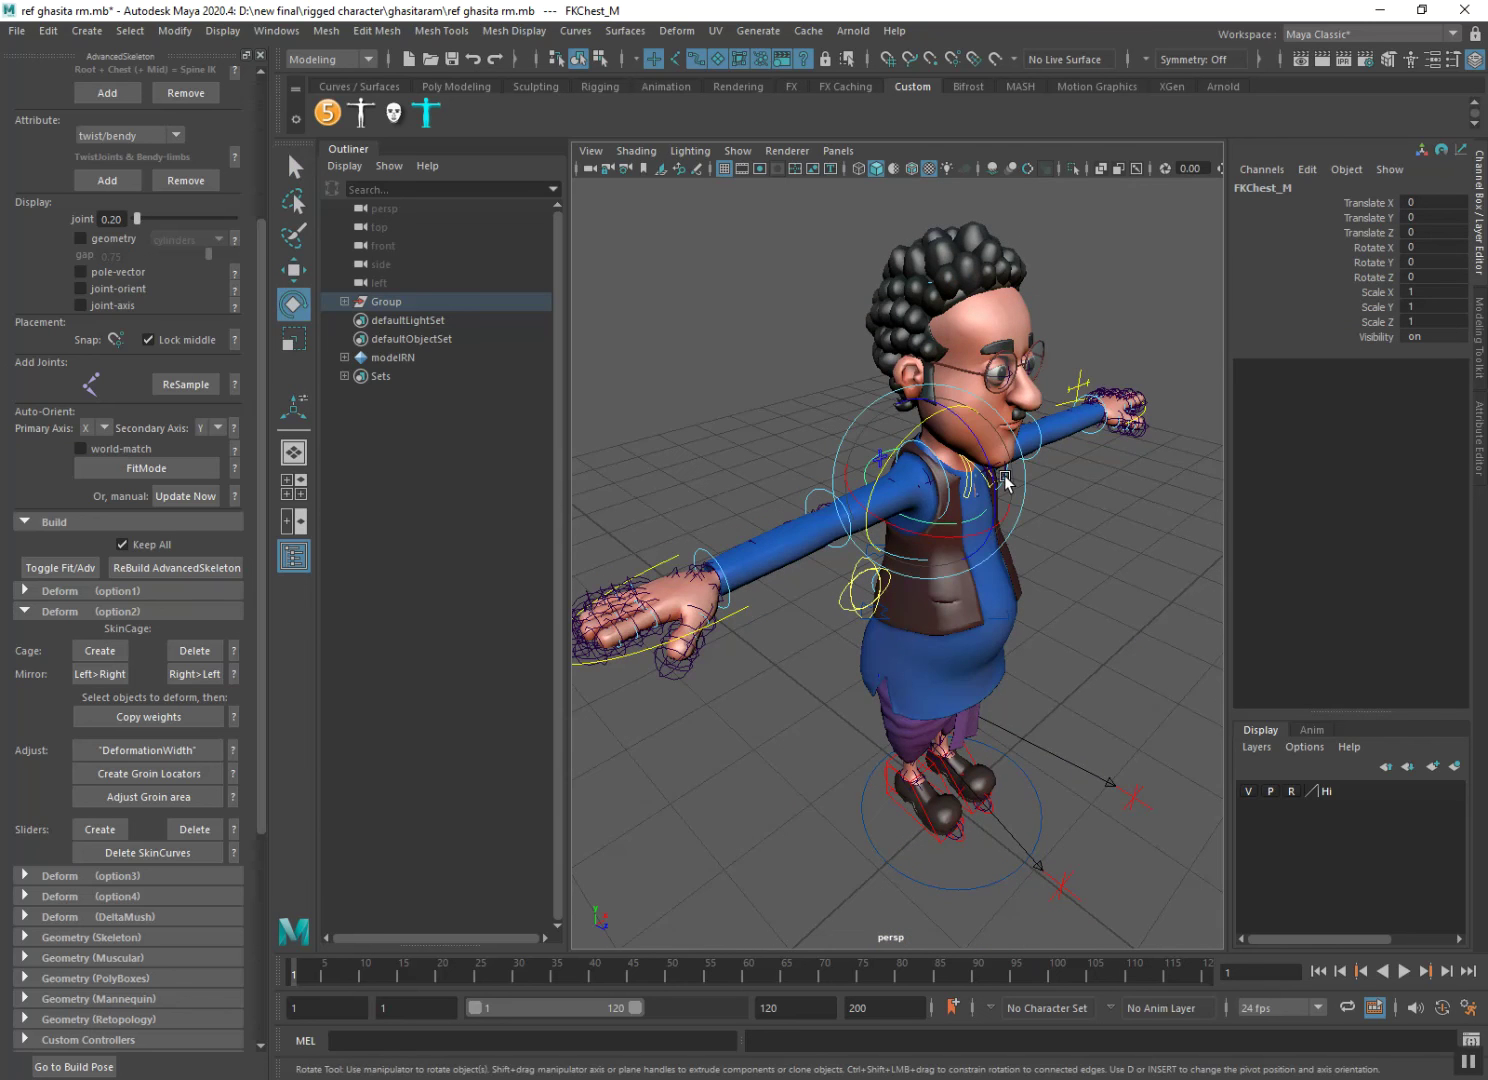
{"action": "mouse_move", "coordinate": [1005, 469]}
{"action": "left_mouse_down"}
{"action": "mouse_move", "coordinate": [1007, 505]}
{"action": "mouse_move", "coordinate": [906, 428]}
{"action": "mouse_move", "coordinate": [970, 462]}
{"action": "mouse_move", "coordinate": [1000, 531]}
{"action": "left_mouse_up"}
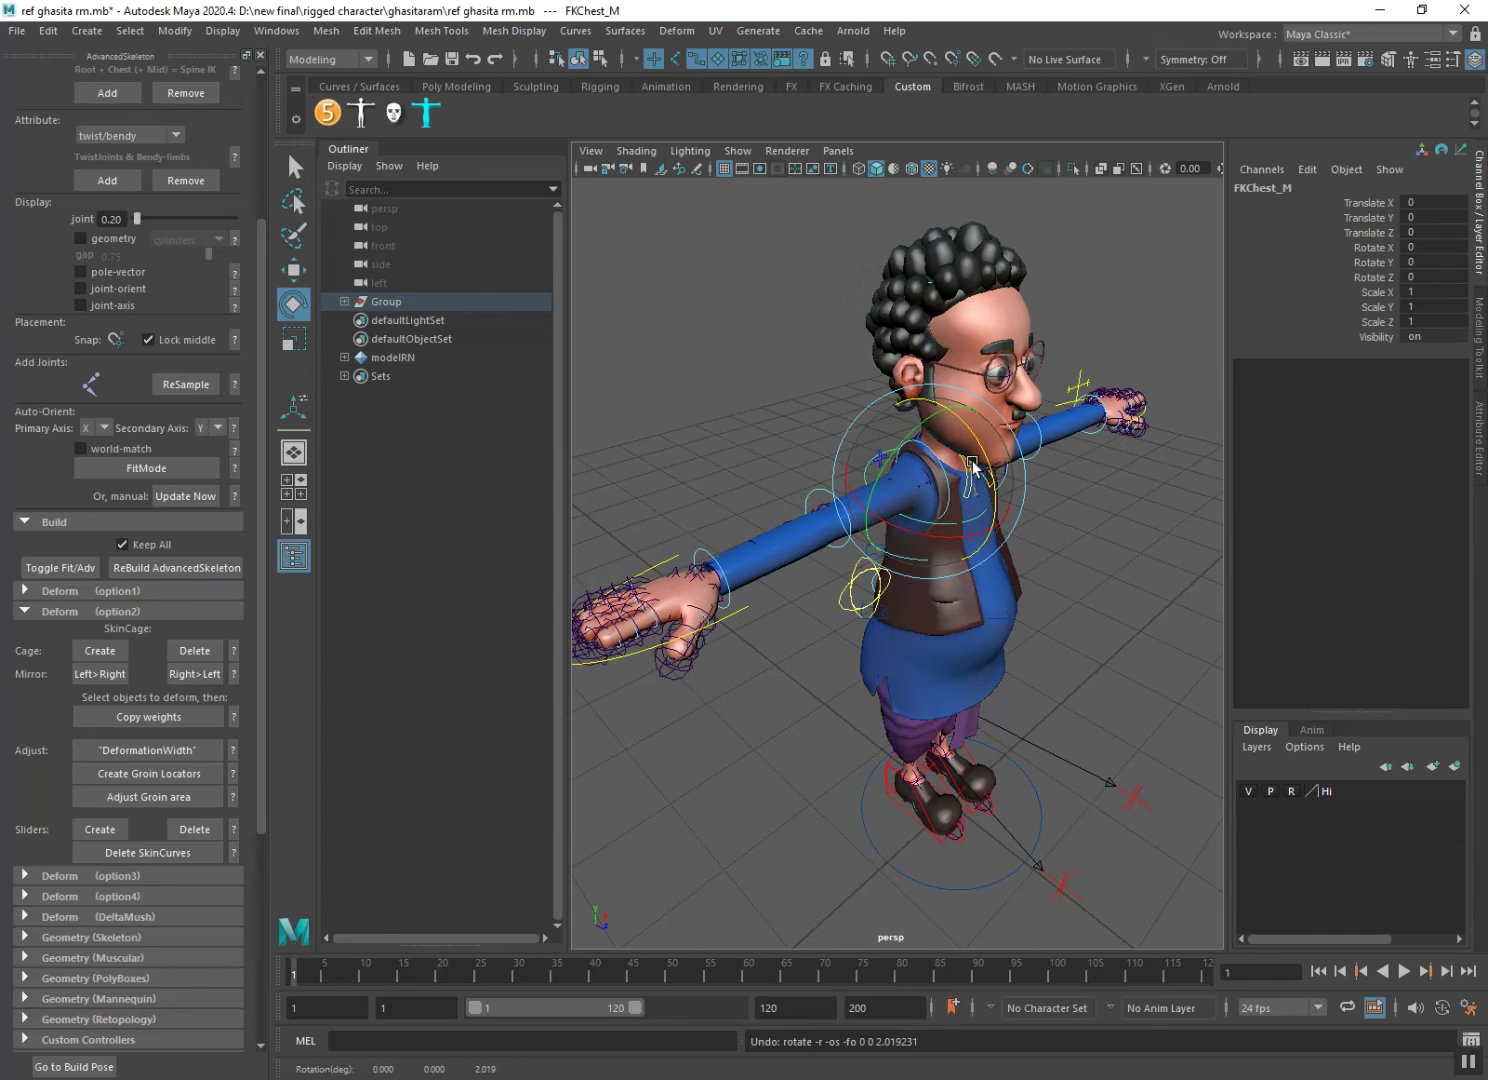
{"action": "key", "text": "ctrl+z"}
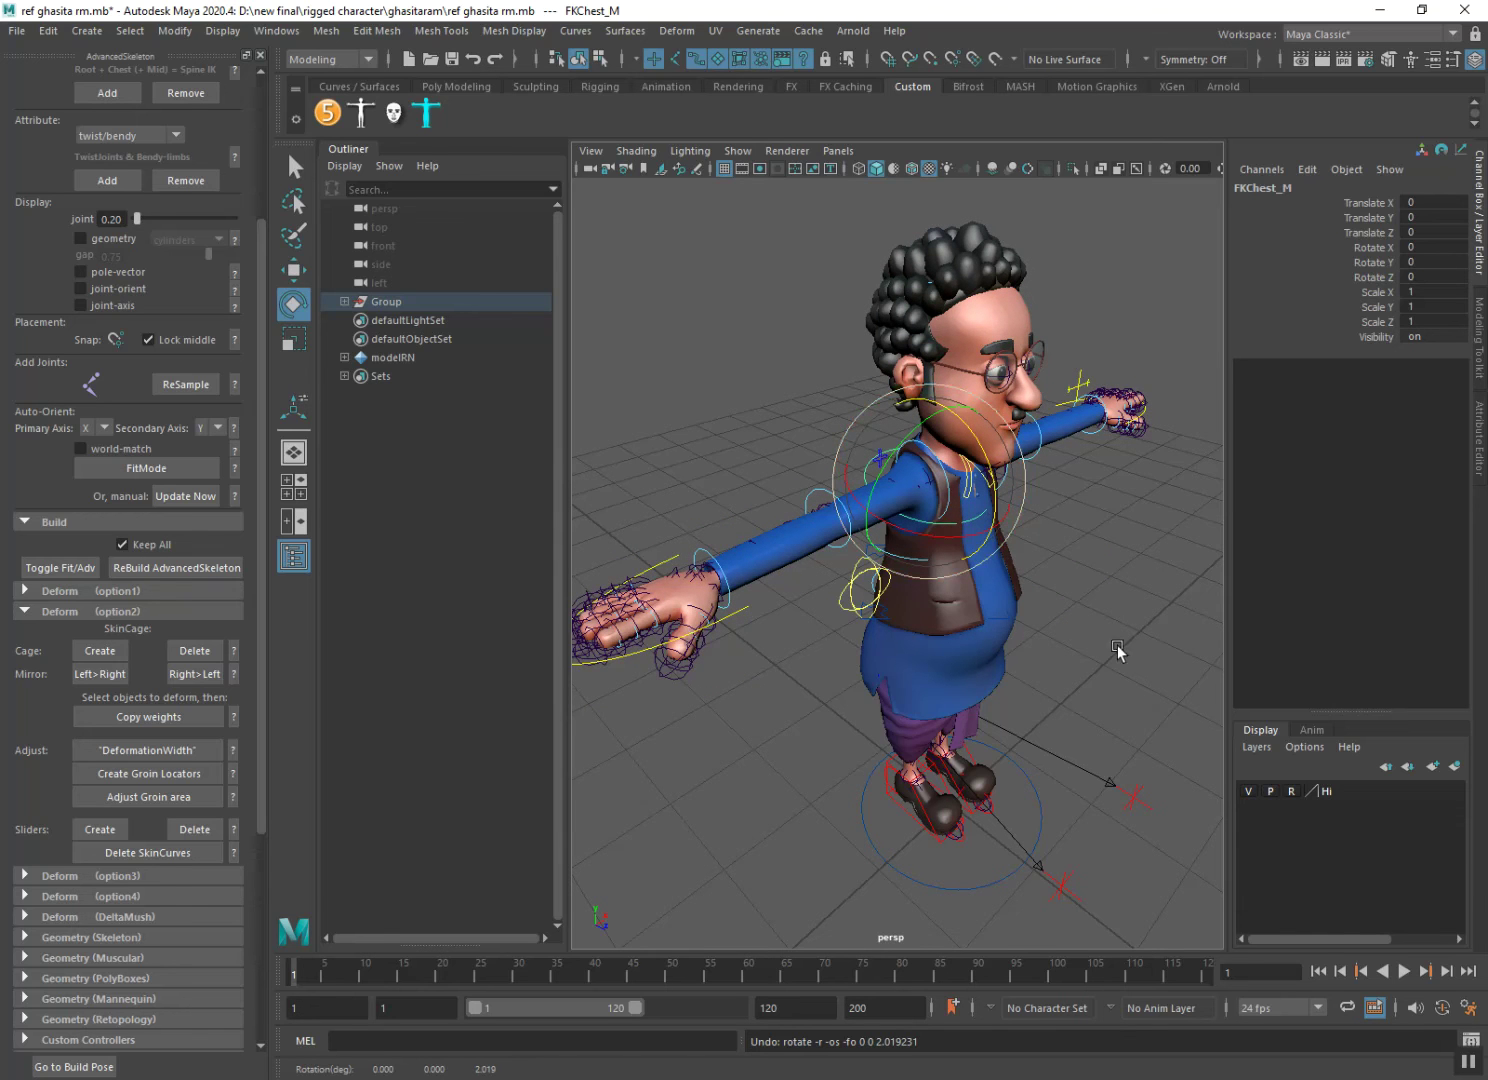
{"action": "left_click", "coordinate": [1026, 594]}
Bend the torso forward with FKSpine1_M, then view the character's front.
{"action": "left_click", "coordinate": [901, 561]}
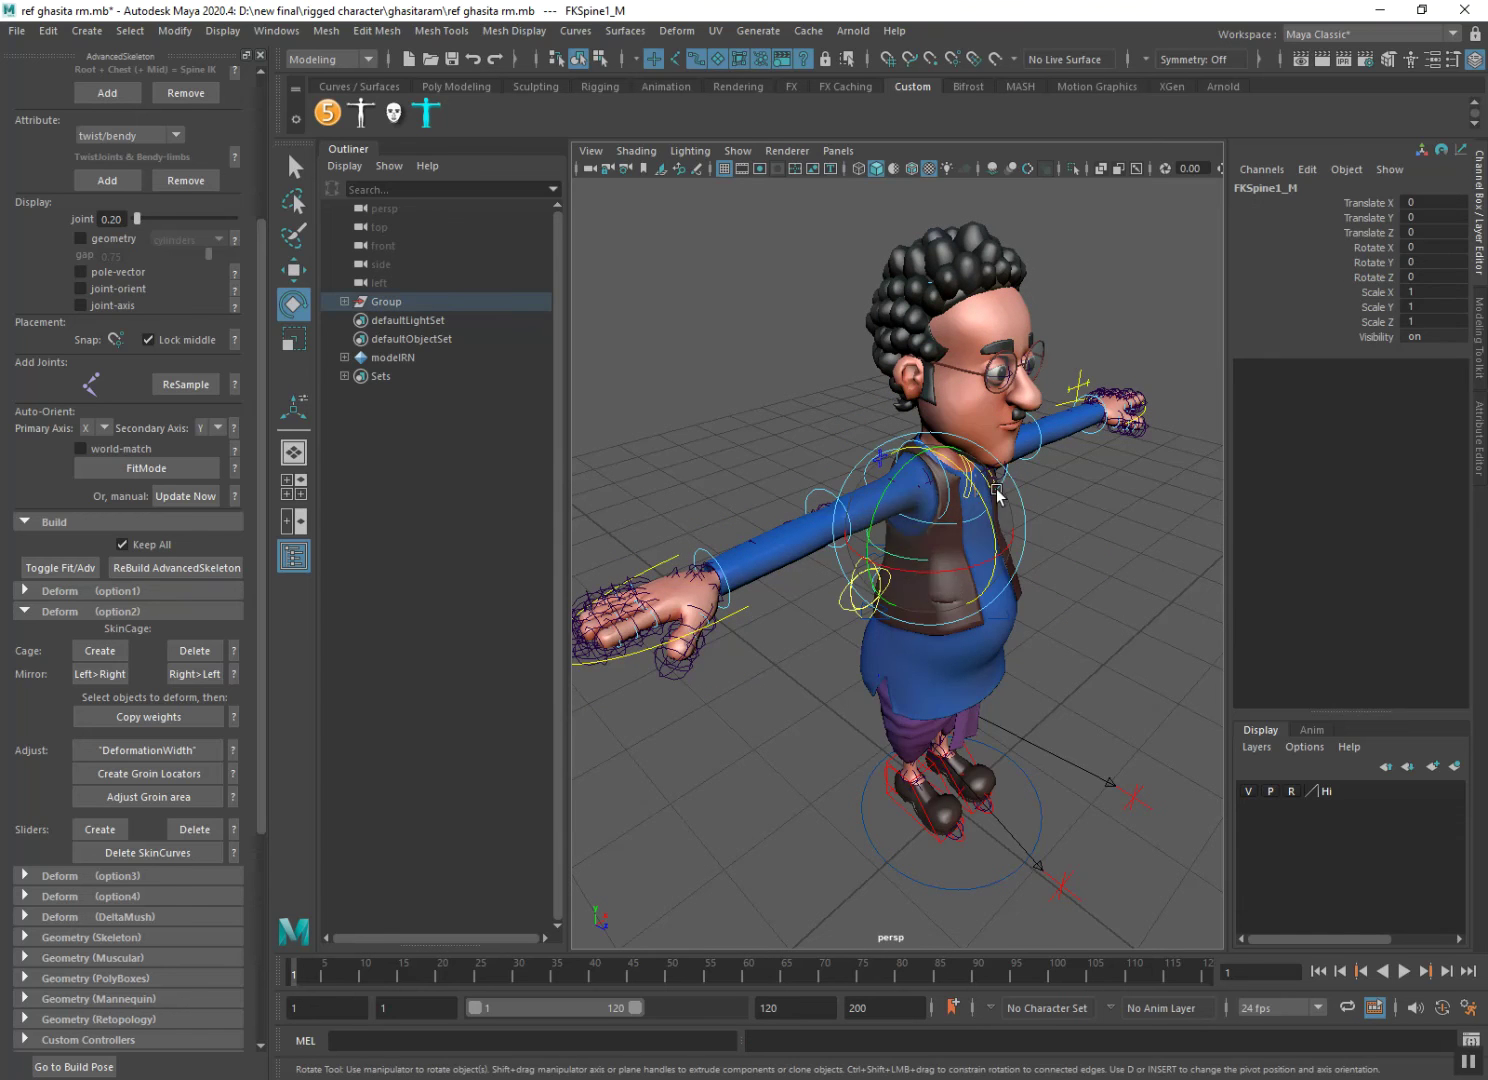
{"action": "mouse_move", "coordinate": [983, 491]}
{"action": "left_mouse_down"}
{"action": "mouse_move", "coordinate": [996, 541]}
{"action": "mouse_move", "coordinate": [931, 467]}
{"action": "mouse_move", "coordinate": [968, 499]}
{"action": "left_mouse_up"}
{"action": "left_click", "coordinate": [878, 720]}
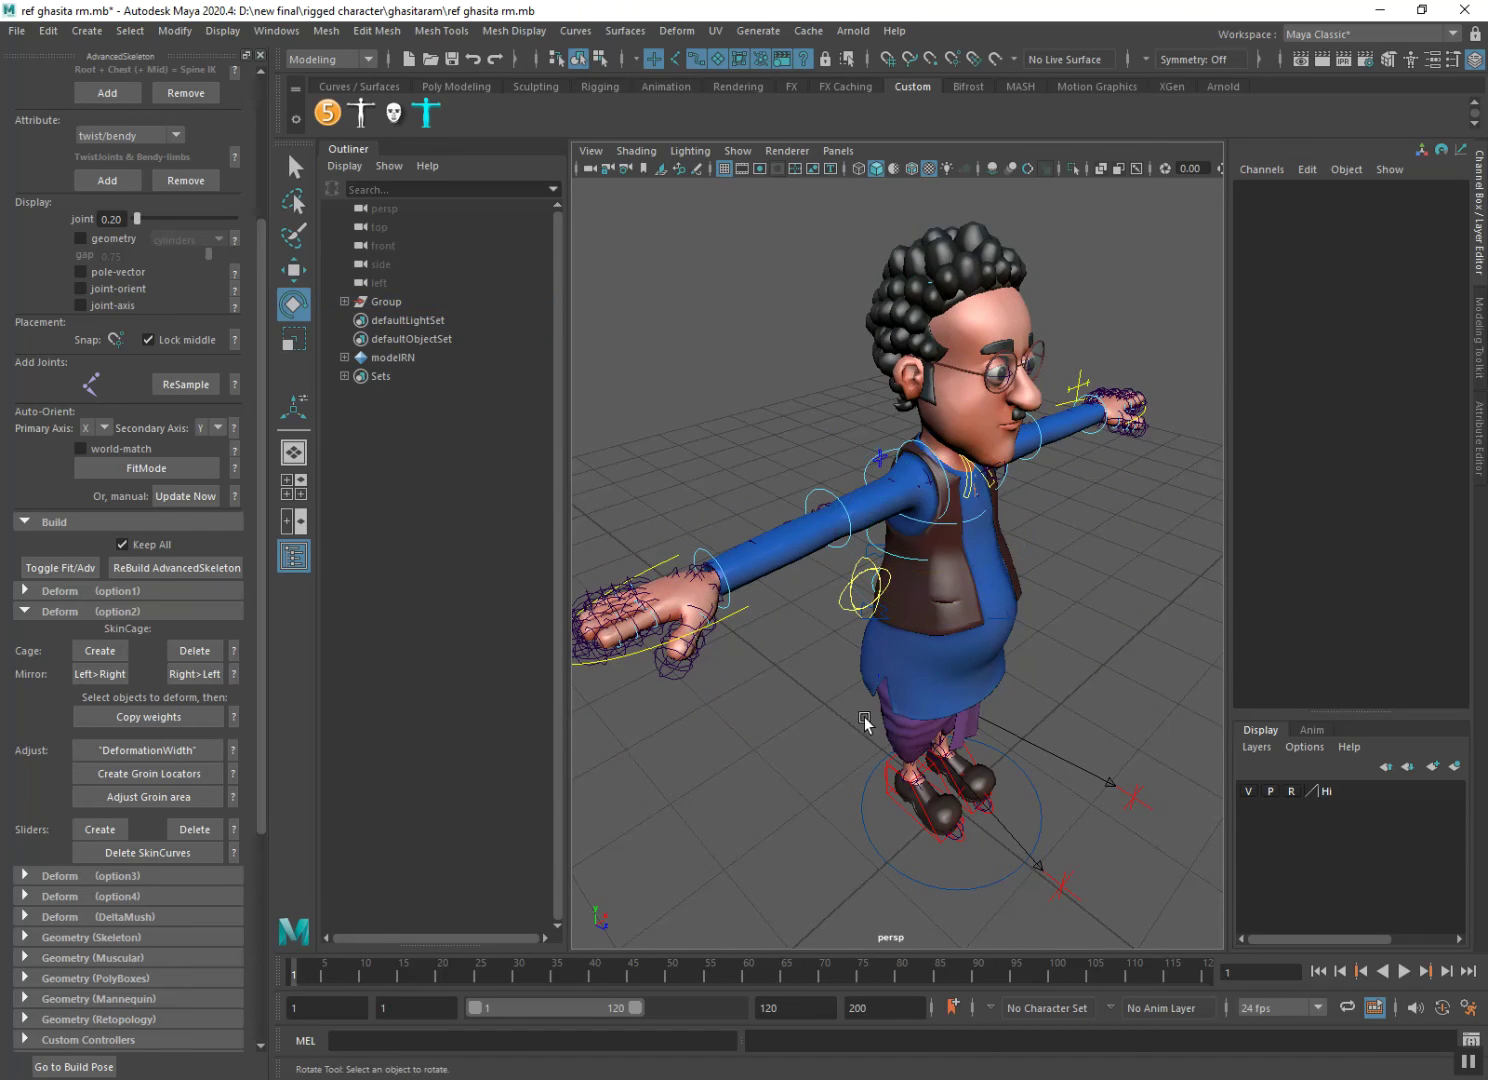
{"action": "mouse_move", "coordinate": [865, 696]}
{"action": "left_mouse_down", "text": "alt"}
{"action": "mouse_move", "coordinate": [769, 706]}
{"action": "mouse_move", "coordinate": [830, 620]}
{"action": "left_mouse_up", "text": "alt"}
{"action": "scroll", "coordinate": [810, 698], "scroll_direction": "up", "scroll_amount": 3}
{"action": "scroll", "coordinate": [825, 691], "scroll_direction": "up", "scroll_amount": 3}
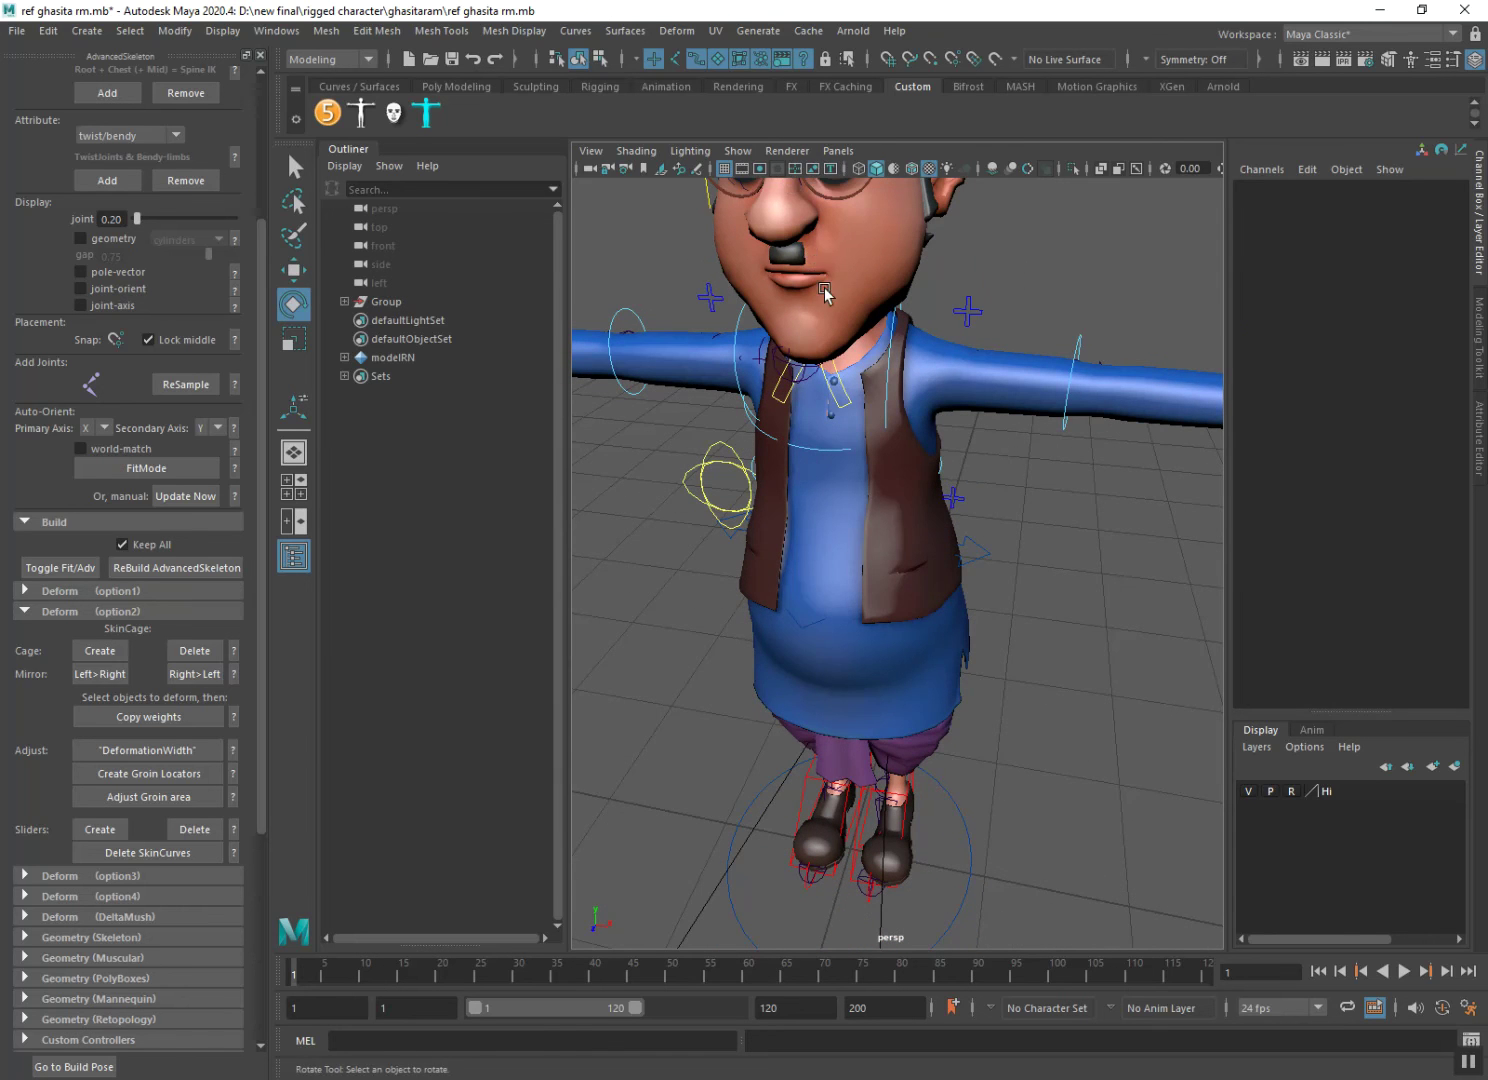
Show wireframe and put the FKRoot_M control into Control Vertex mode.
{"action": "key", "text": "4"}
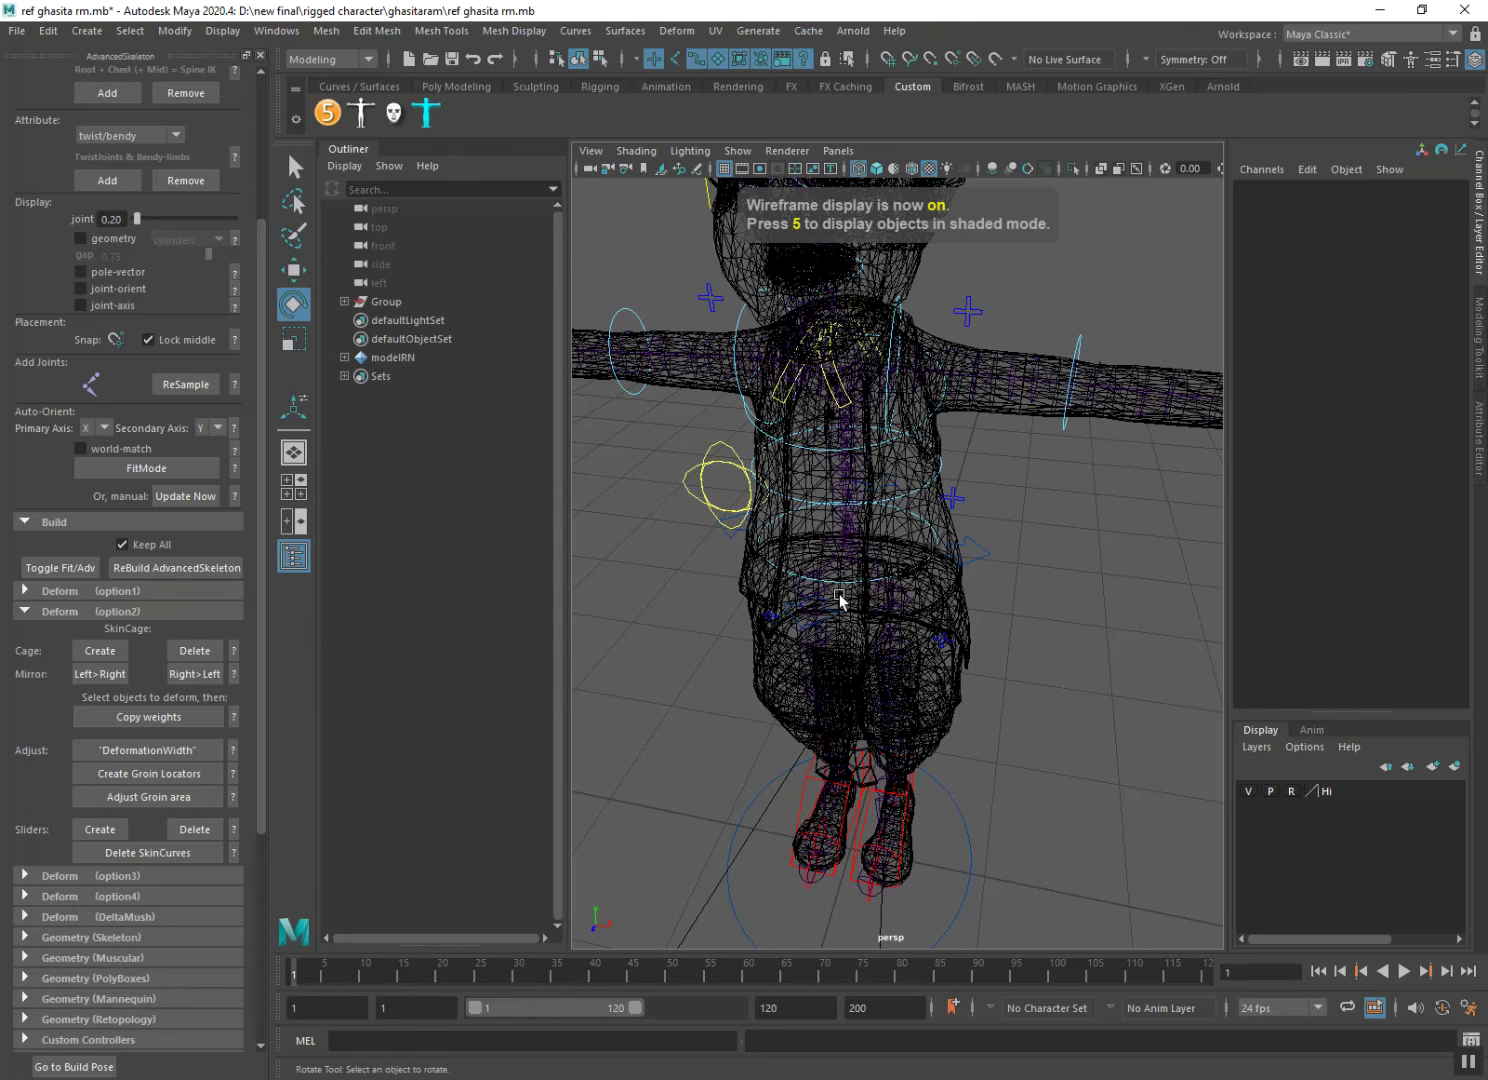
{"action": "left_click", "coordinate": [833, 586]}
{"action": "right_click", "coordinate": [830, 583]}
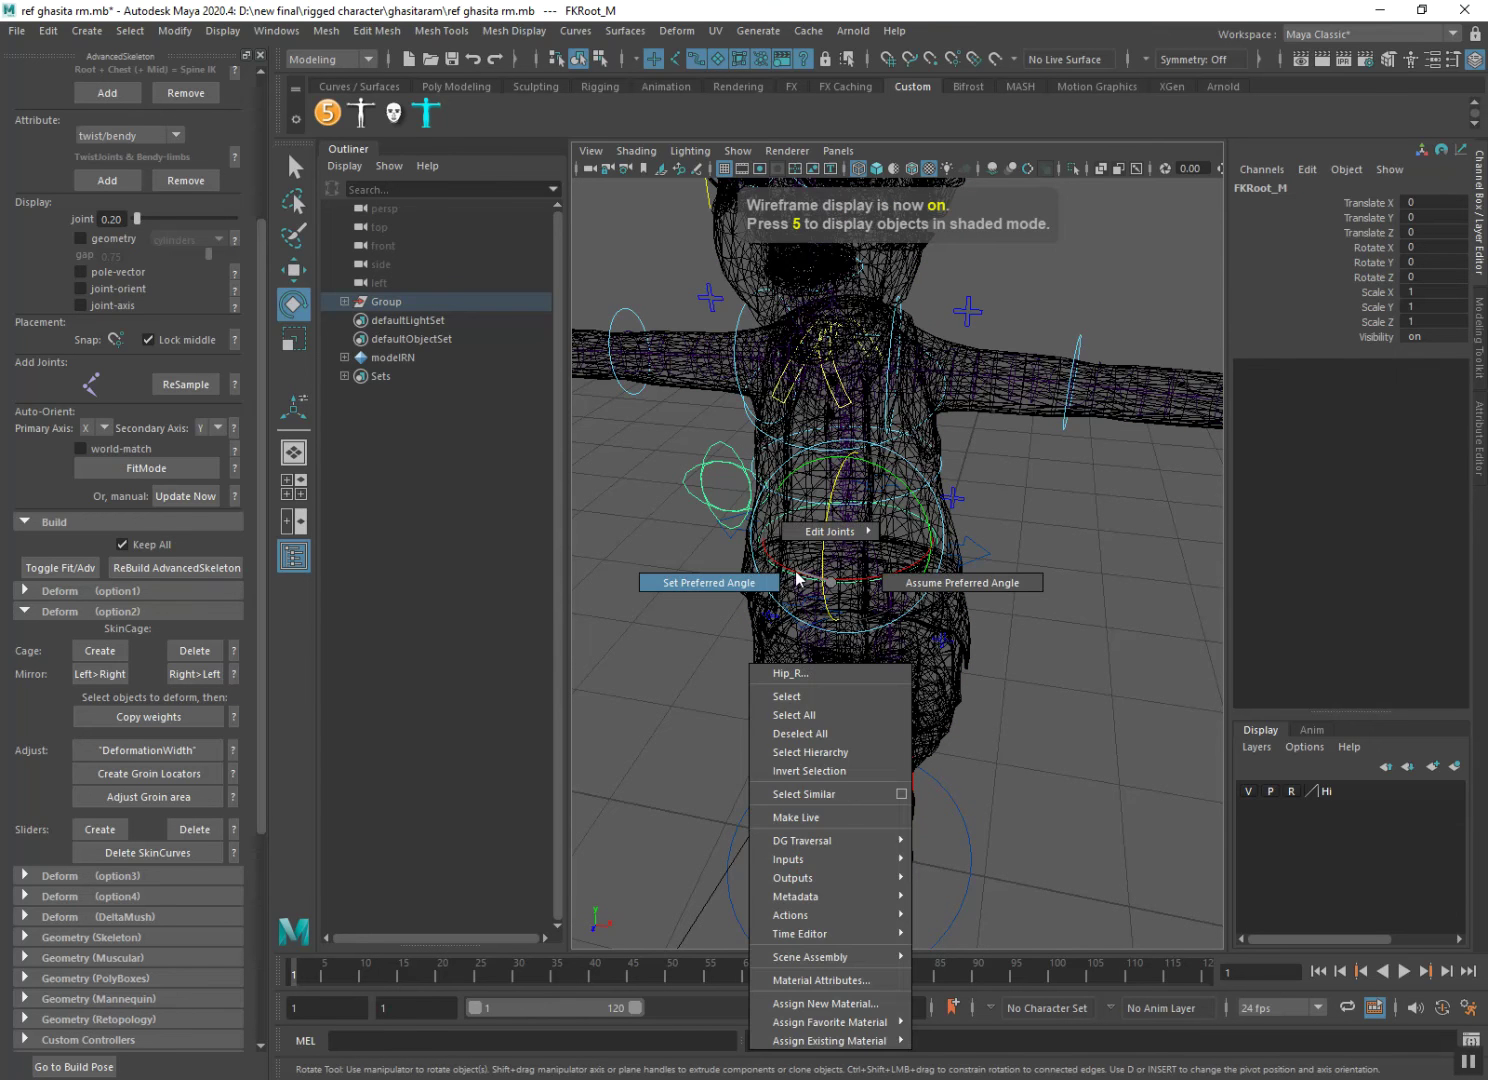
{"action": "right_click", "coordinate": [648, 601]}
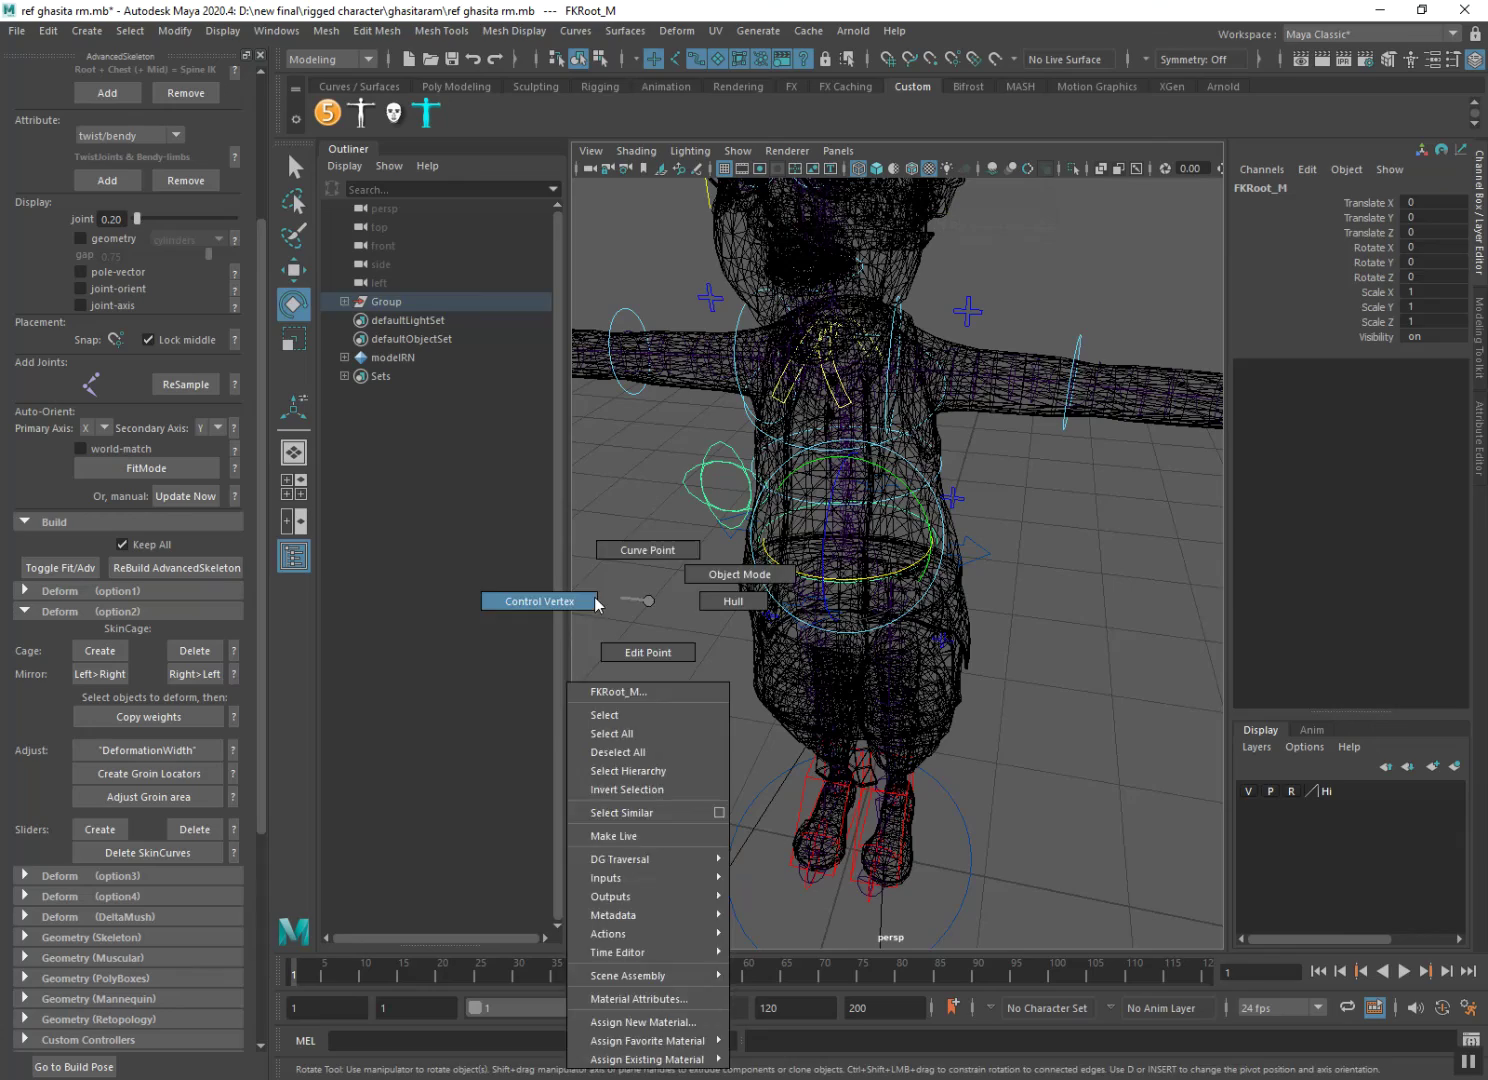
{"action": "left_click", "coordinate": [728, 575]}
Marquee-select the root curve's CVs and pick points around the hips.
{"action": "left_click_drag", "start_coordinate": [780, 646], "coordinate": [838, 640], "text": "alt"}
{"action": "left_click_drag", "start_coordinate": [799, 563], "coordinate": [1012, 618]}
{"action": "left_click_drag", "start_coordinate": [801, 594], "coordinate": [792, 598]}
{"action": "key", "text": "q"}
{"action": "scroll", "coordinate": [804, 488], "scroll_direction": "up", "scroll_amount": 3}
{"action": "left_click", "coordinate": [808, 496]}
{"action": "left_click", "coordinate": [896, 627]}
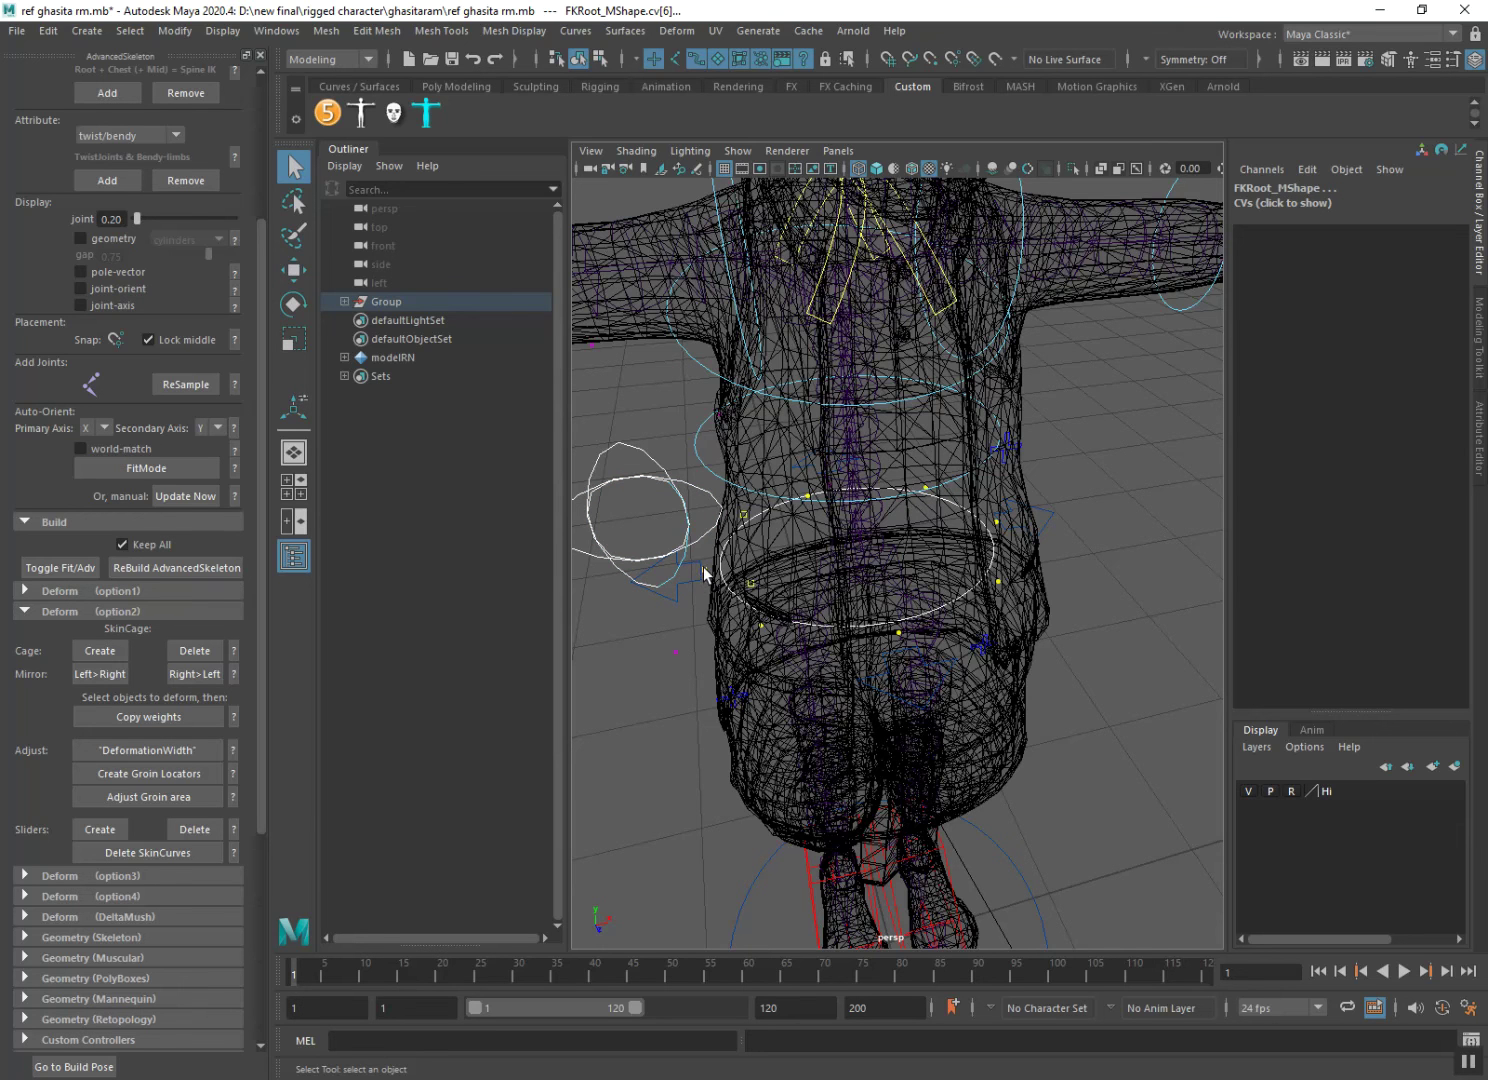
Reselect the FKRoot_M CVs and scale them up to about 1.35.
{"action": "scroll", "coordinate": [740, 641], "scroll_direction": "down", "scroll_amount": 3}
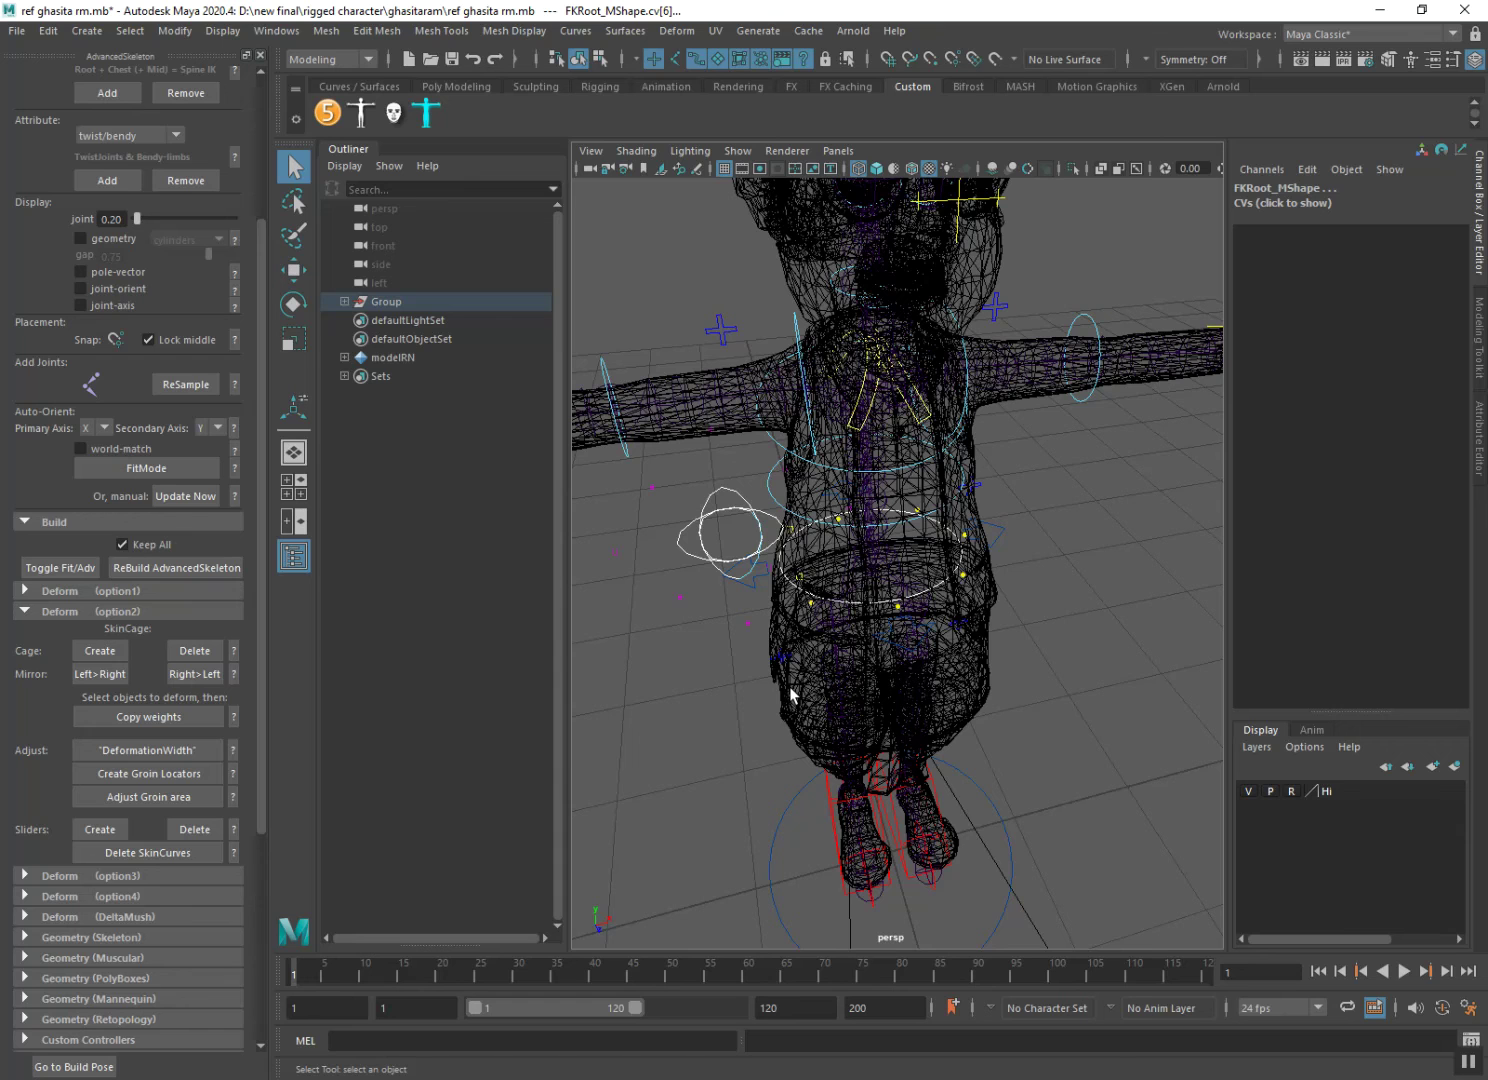
{"action": "key", "text": "r"}
{"action": "left_click_drag", "start_coordinate": [887, 548], "coordinate": [959, 557]}
{"action": "key", "text": "ctrl+z"}
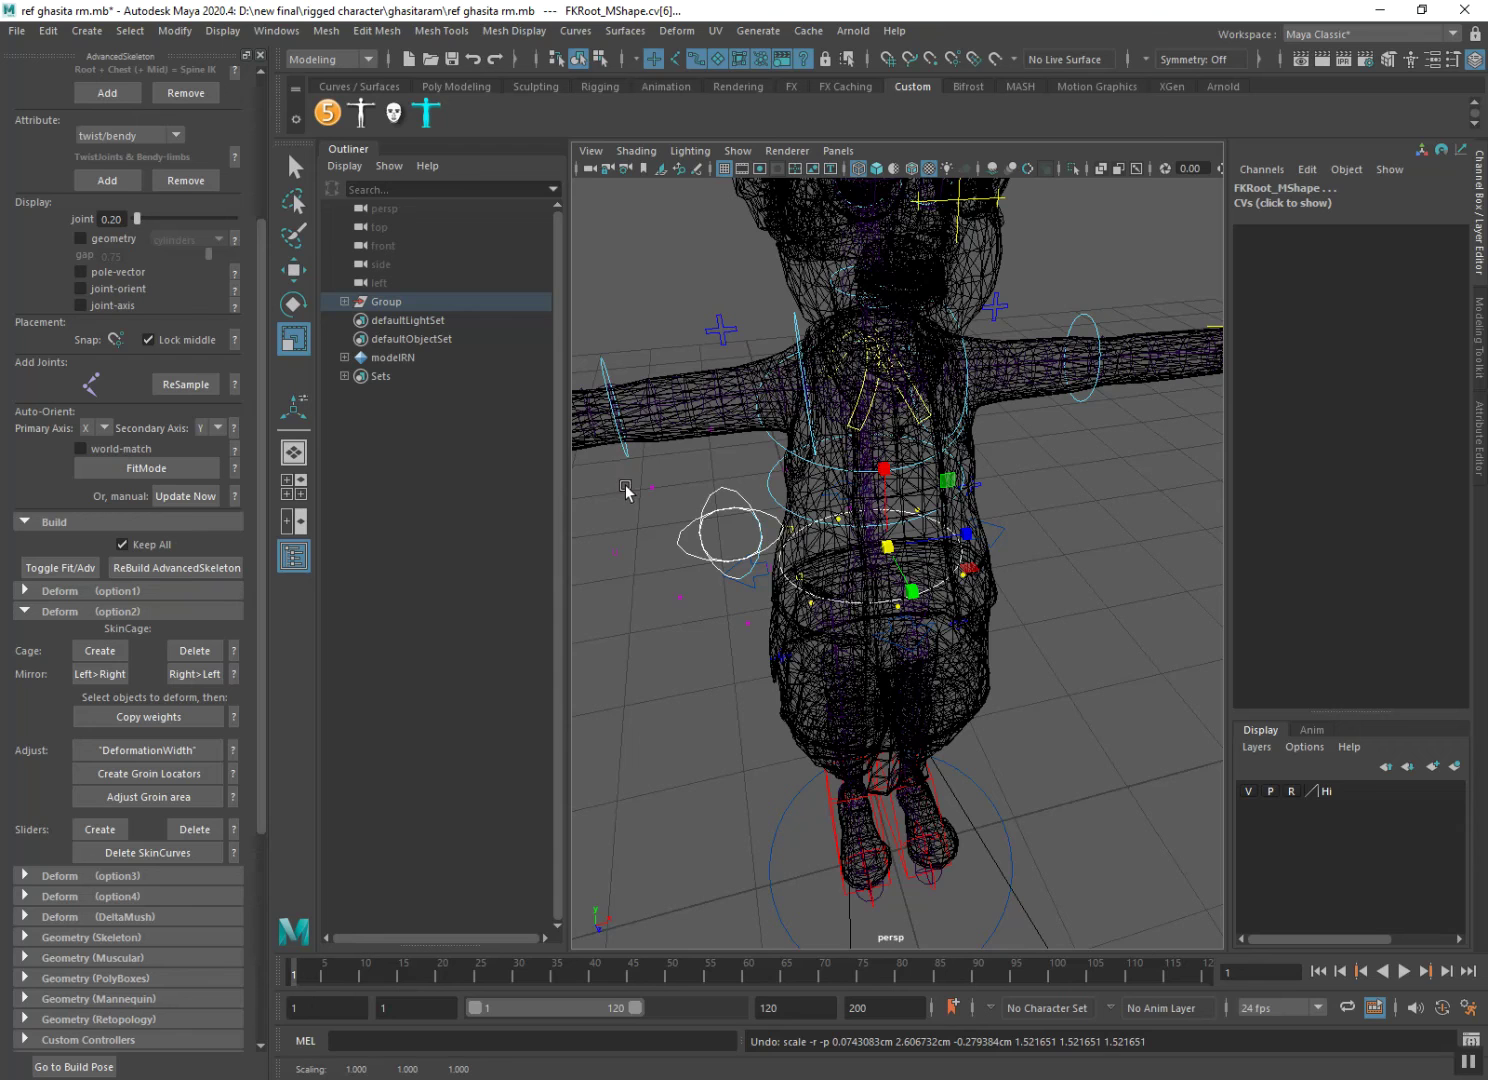
{"action": "mouse_move", "coordinate": [613, 400]}
{"action": "left_mouse_down"}
{"action": "mouse_move", "coordinate": [768, 658]}
{"action": "mouse_move", "coordinate": [769, 688]}
{"action": "left_mouse_up"}
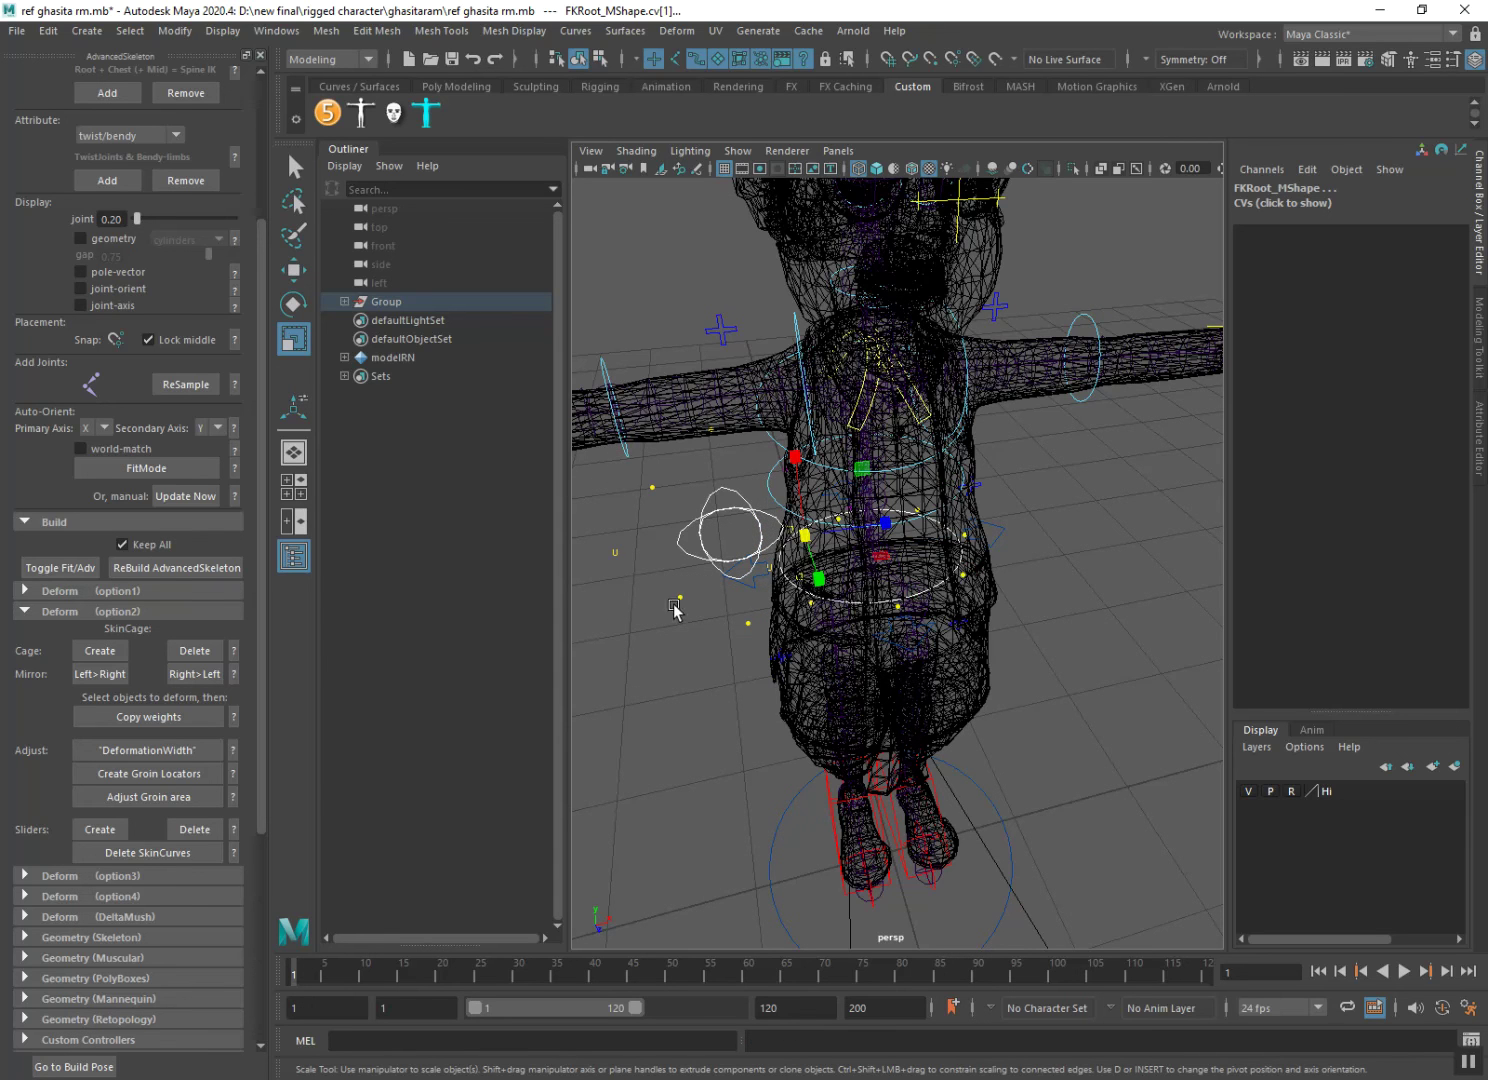
{"action": "left_click_drag", "start_coordinate": [801, 541], "coordinate": [882, 557]}
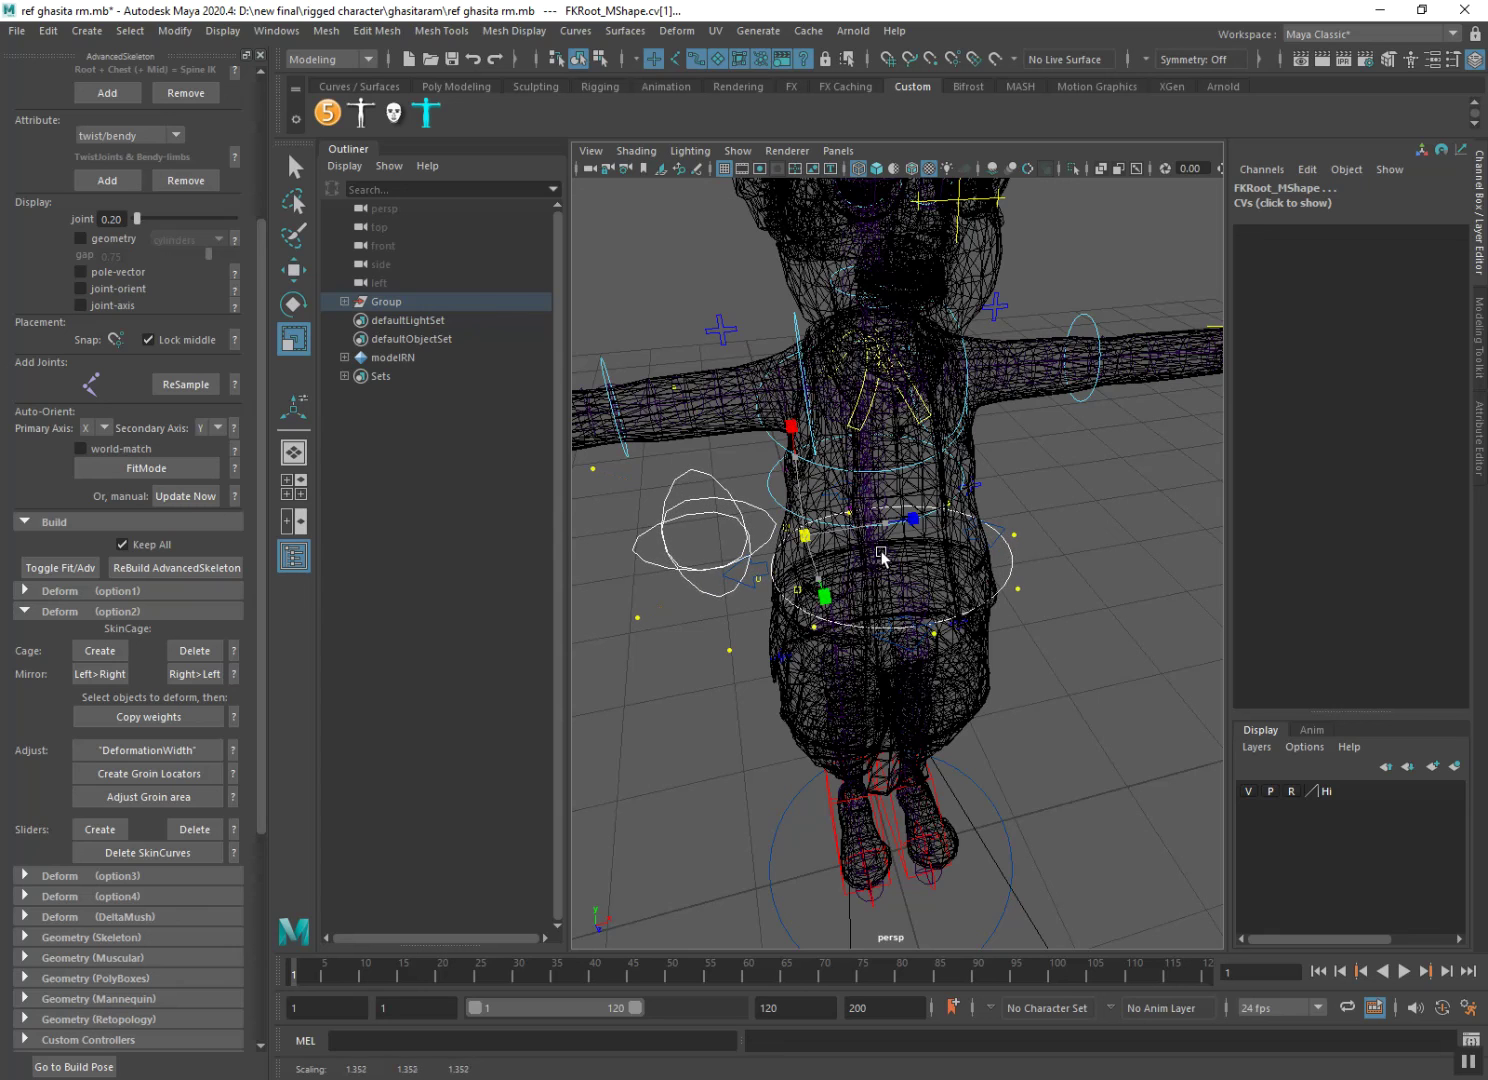
Shift the root curve sideways along X, return to Object Mode, and save.
{"action": "key", "text": "w"}
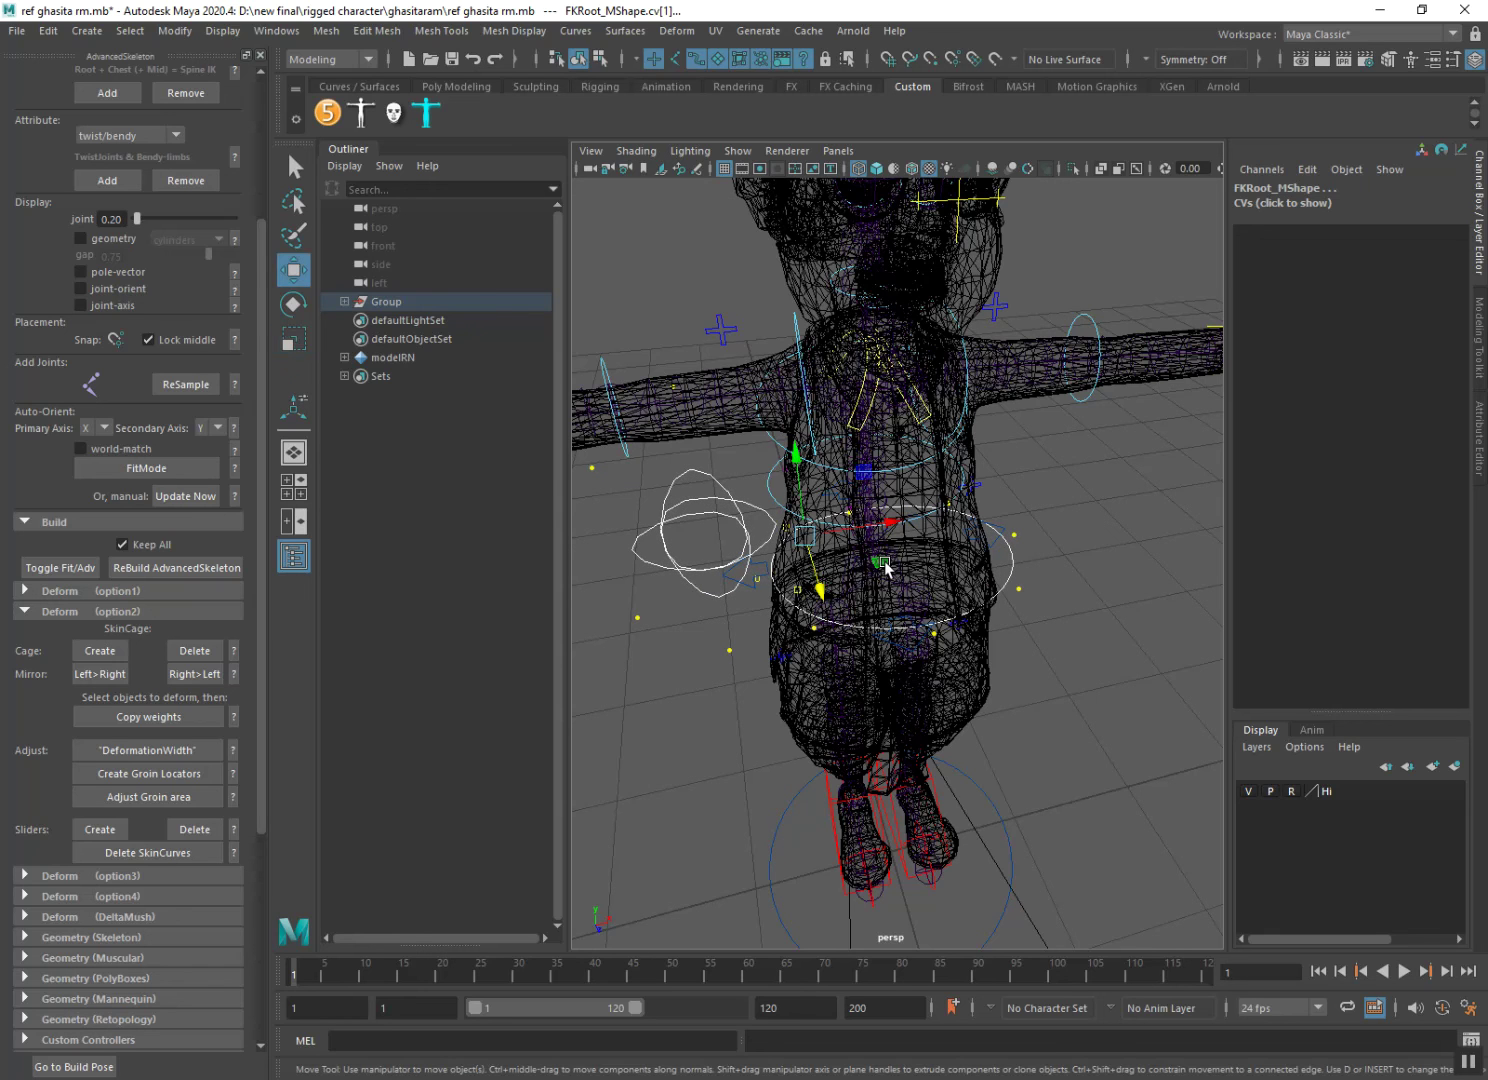
{"action": "left_click_drag", "start_coordinate": [861, 515], "coordinate": [847, 527]}
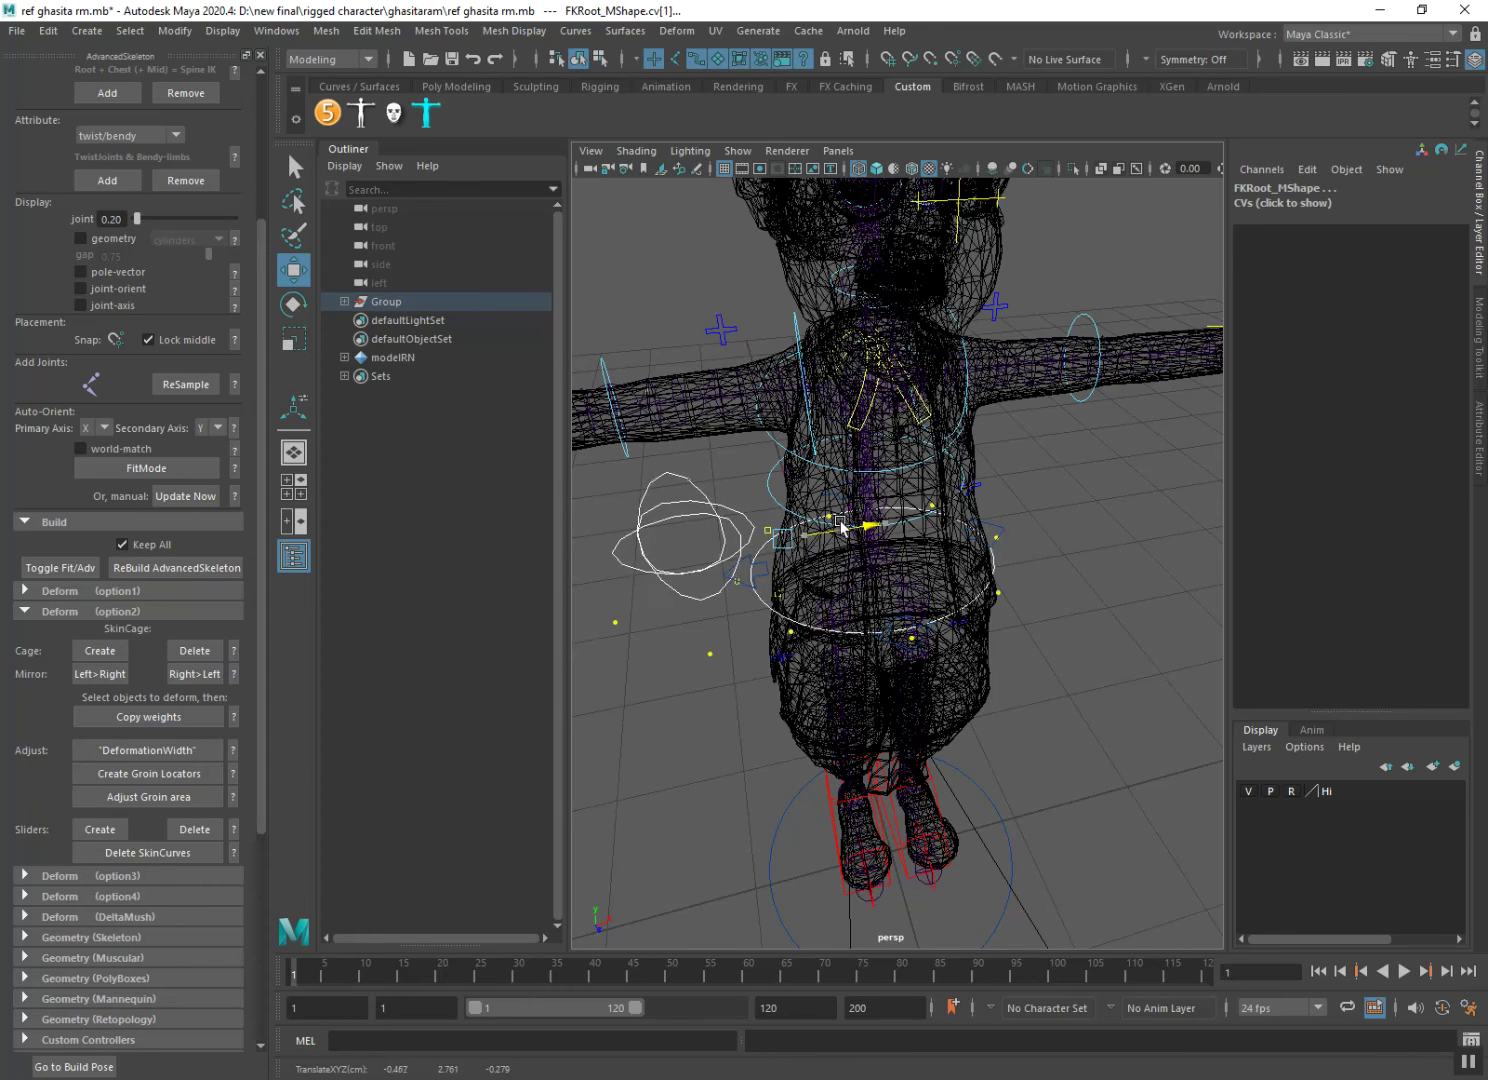
{"action": "right_click", "coordinate": [849, 537]}
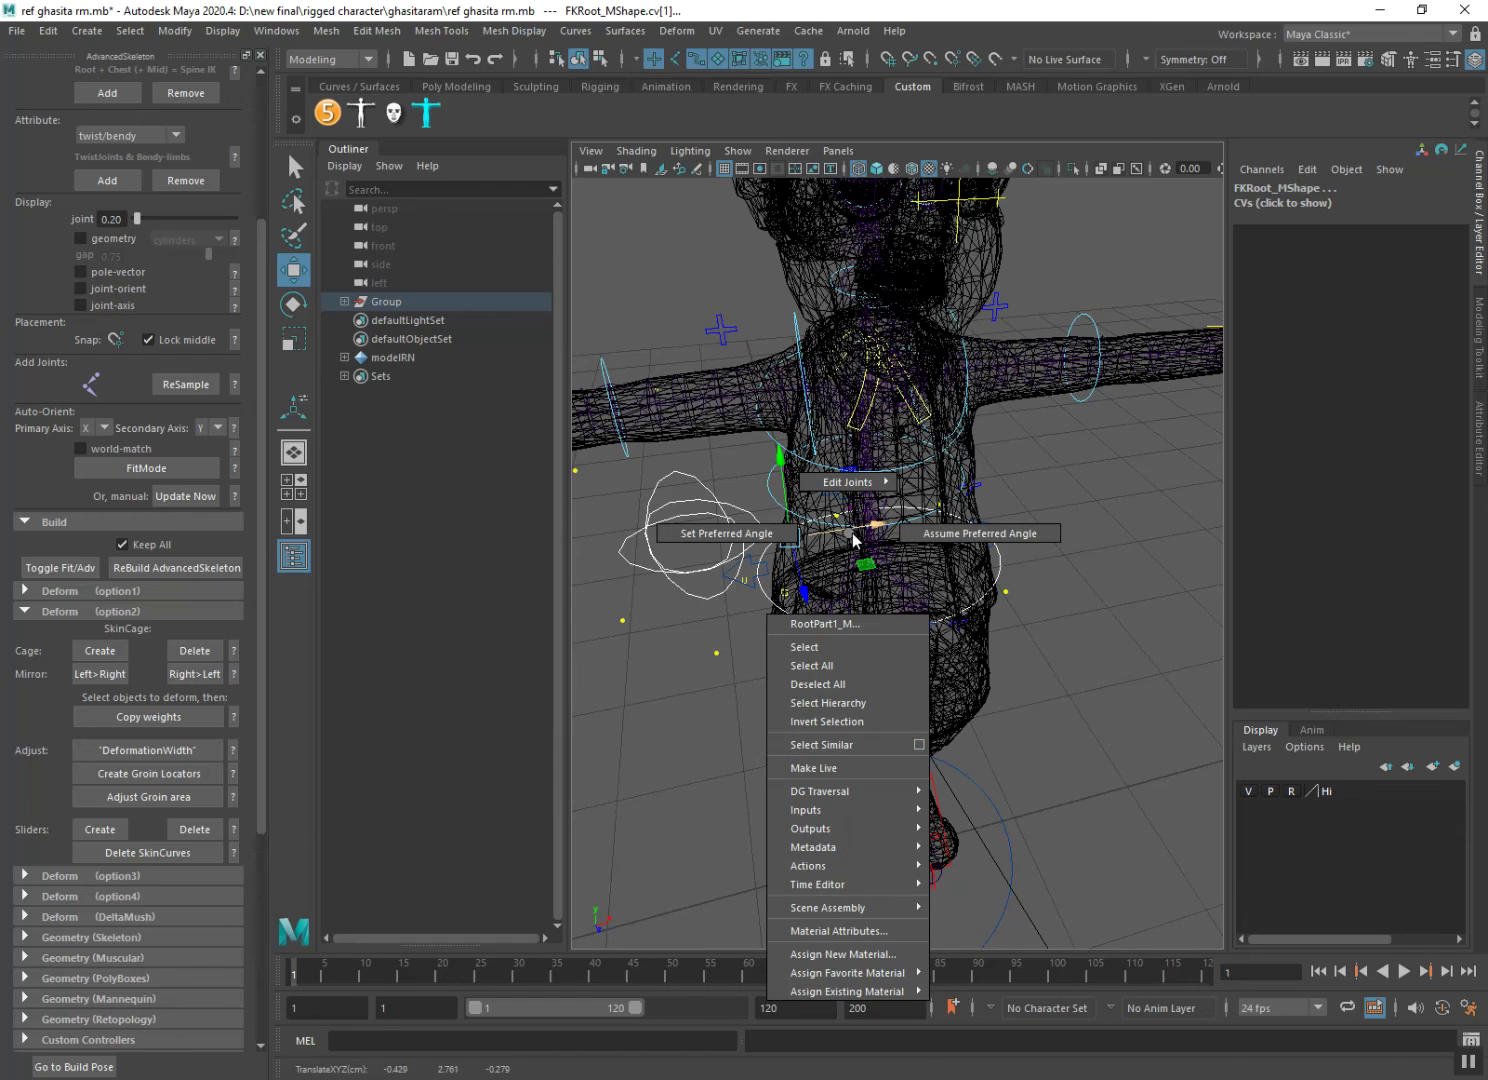
{"action": "left_click", "coordinate": [838, 511]}
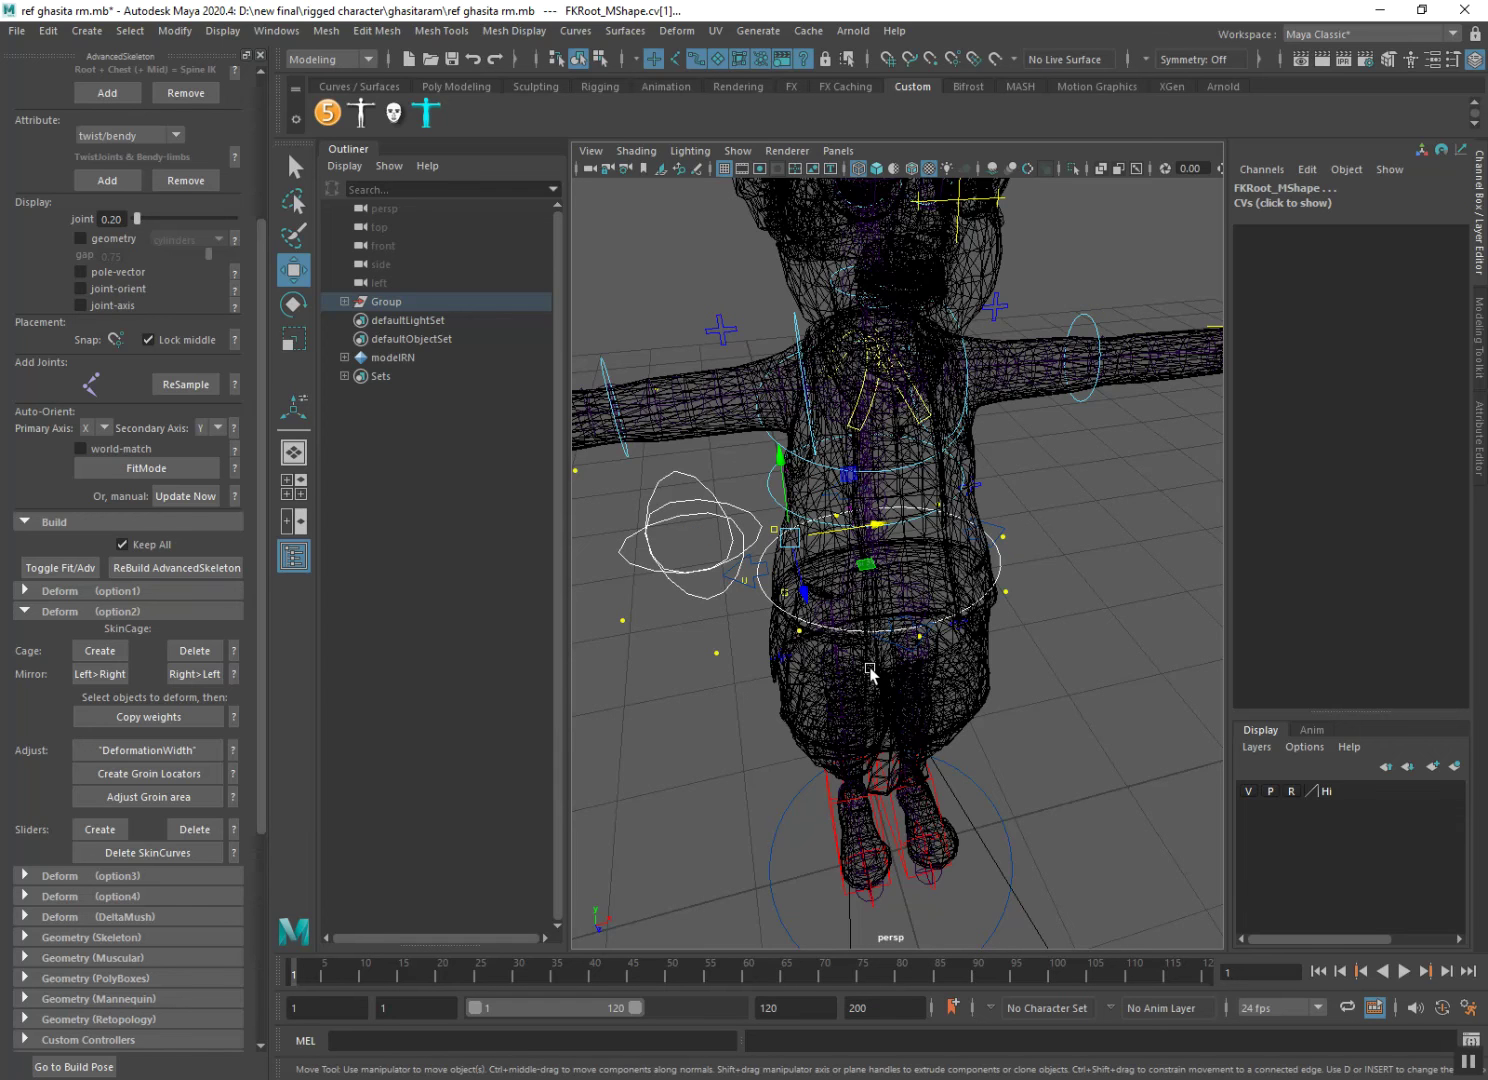
{"action": "right_click", "coordinate": [967, 605]}
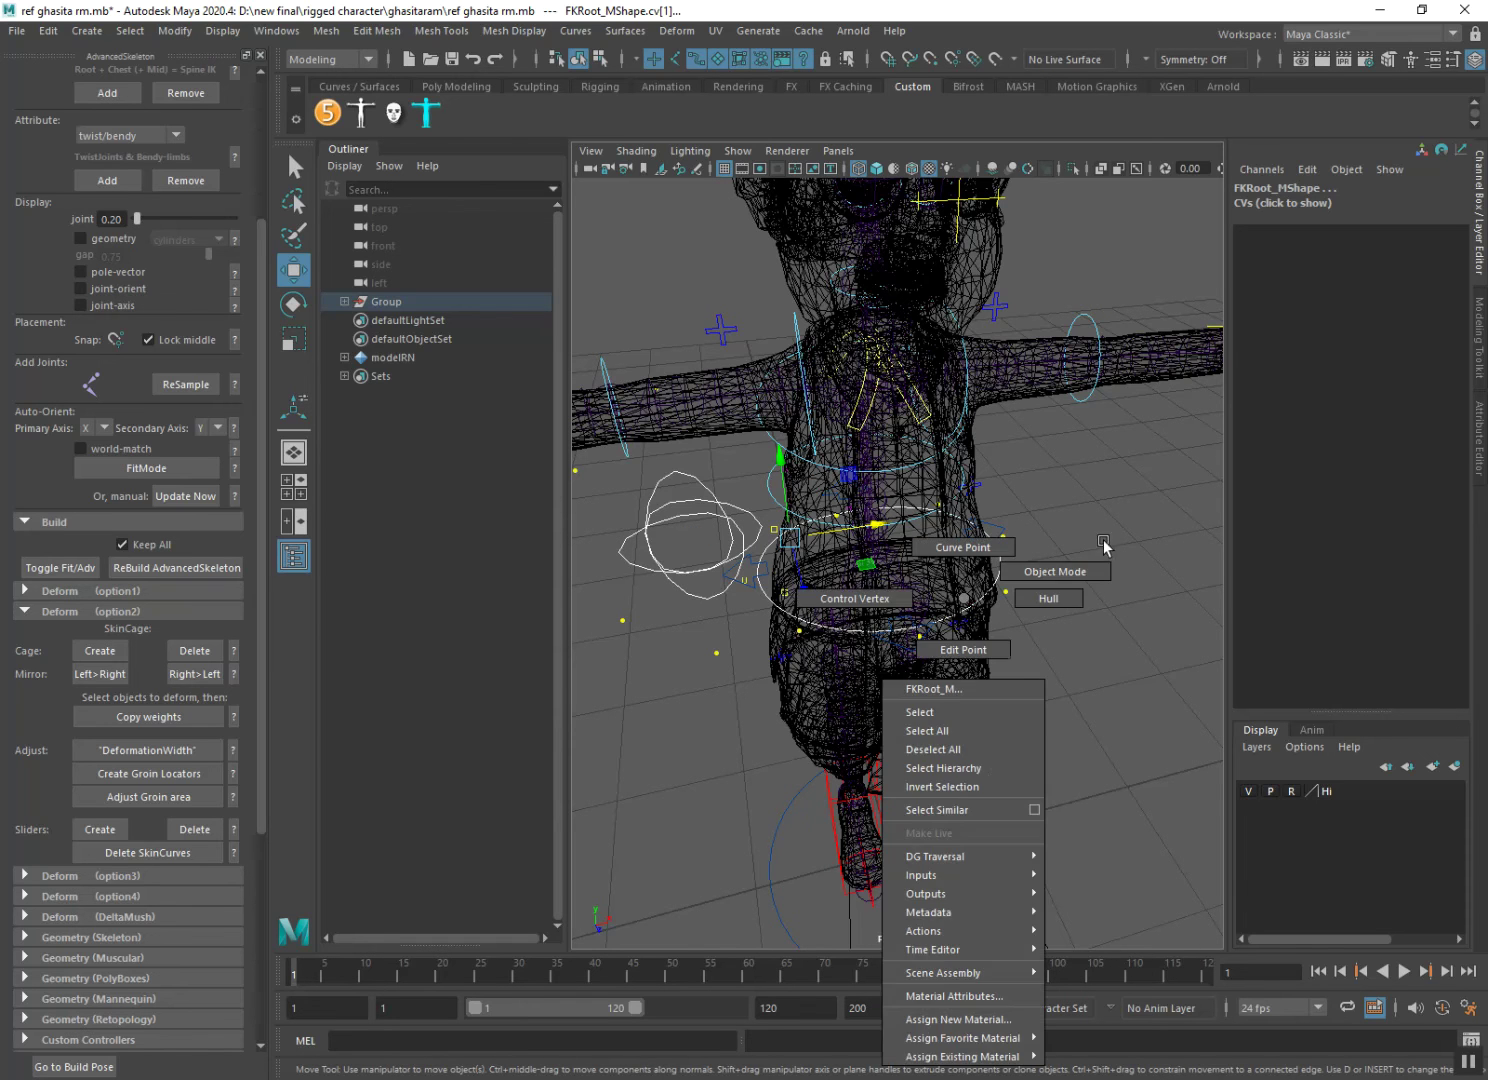
{"action": "left_click", "coordinate": [1056, 570]}
{"action": "key", "text": "ctrl+s"}
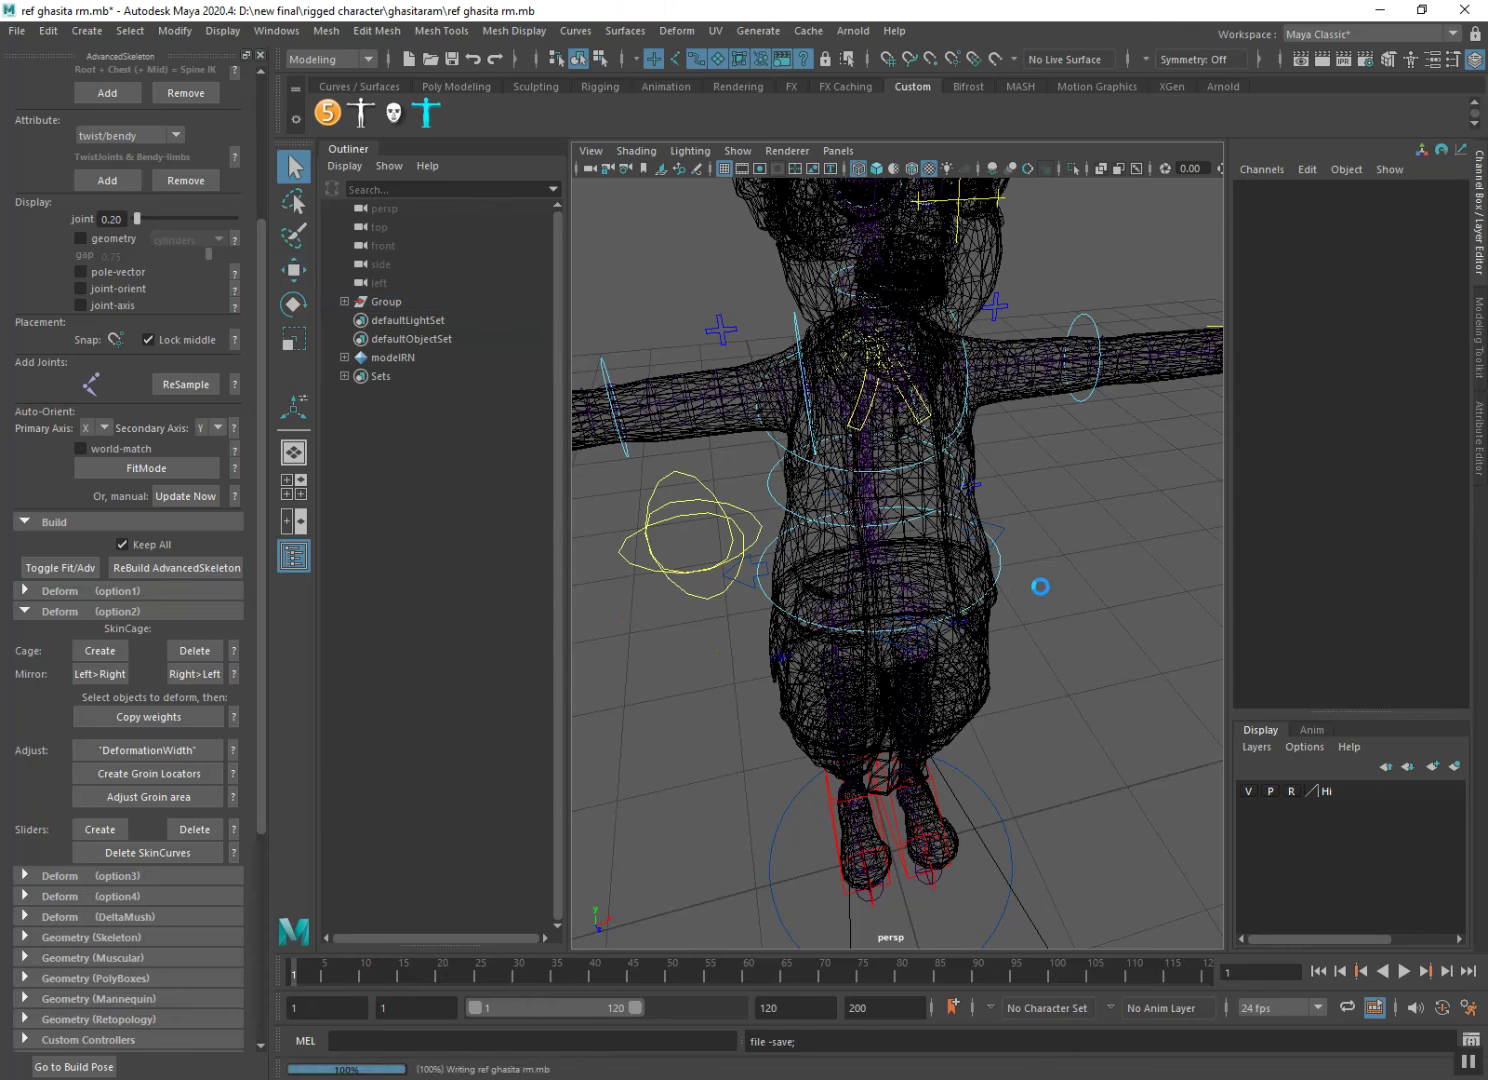
Restore textured shading and select the FKRoot_M root control.
{"action": "key", "text": "6"}
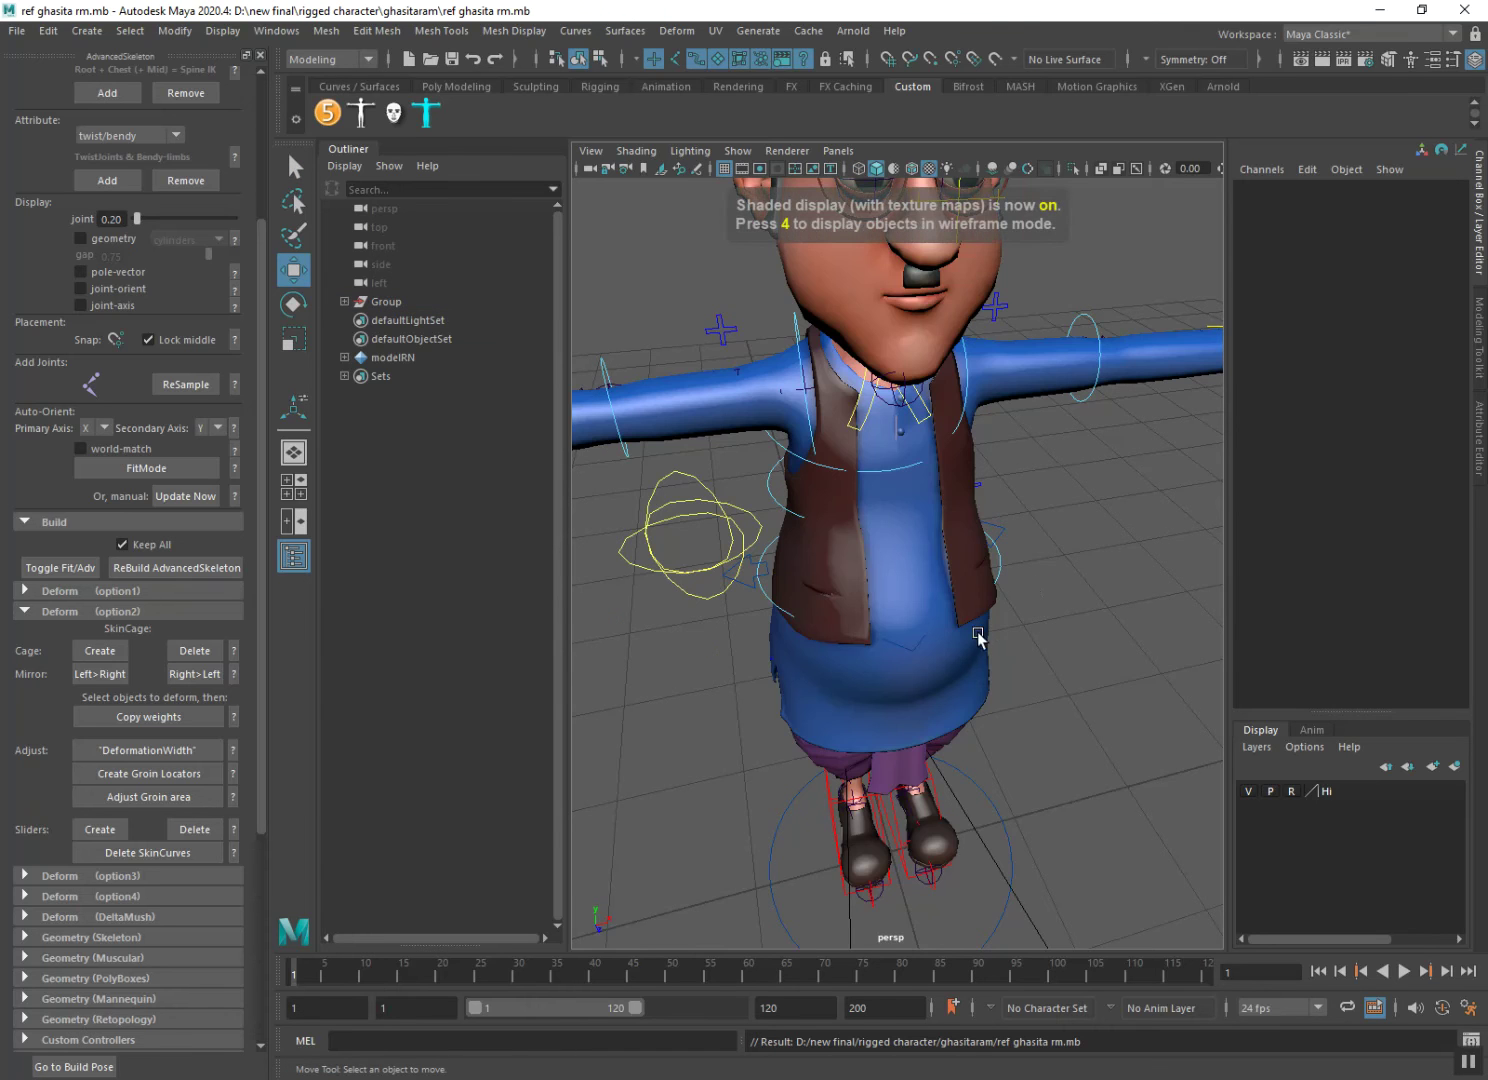
{"action": "left_click_drag", "start_coordinate": [919, 684], "coordinate": [970, 669], "text": "alt"}
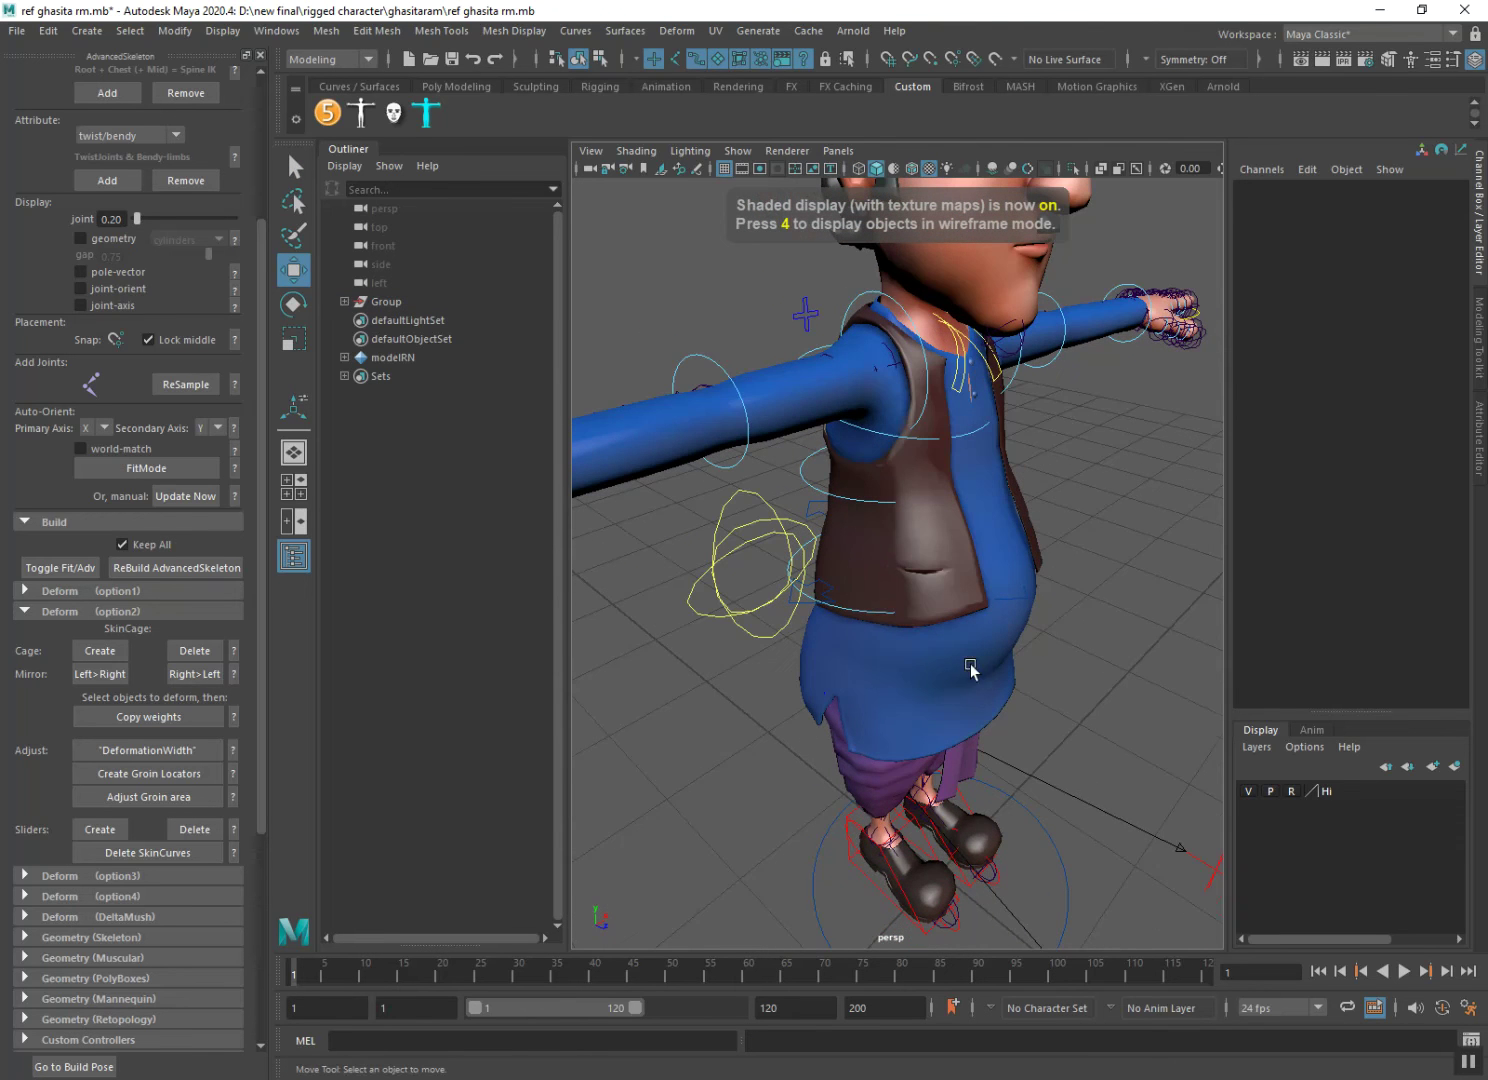
{"action": "left_click", "coordinate": [862, 614]}
{"action": "scroll", "coordinate": [862, 614], "scroll_direction": "down", "scroll_amount": 5}
{"action": "left_click_drag", "start_coordinate": [862, 613], "coordinate": [927, 675], "text": "alt"}
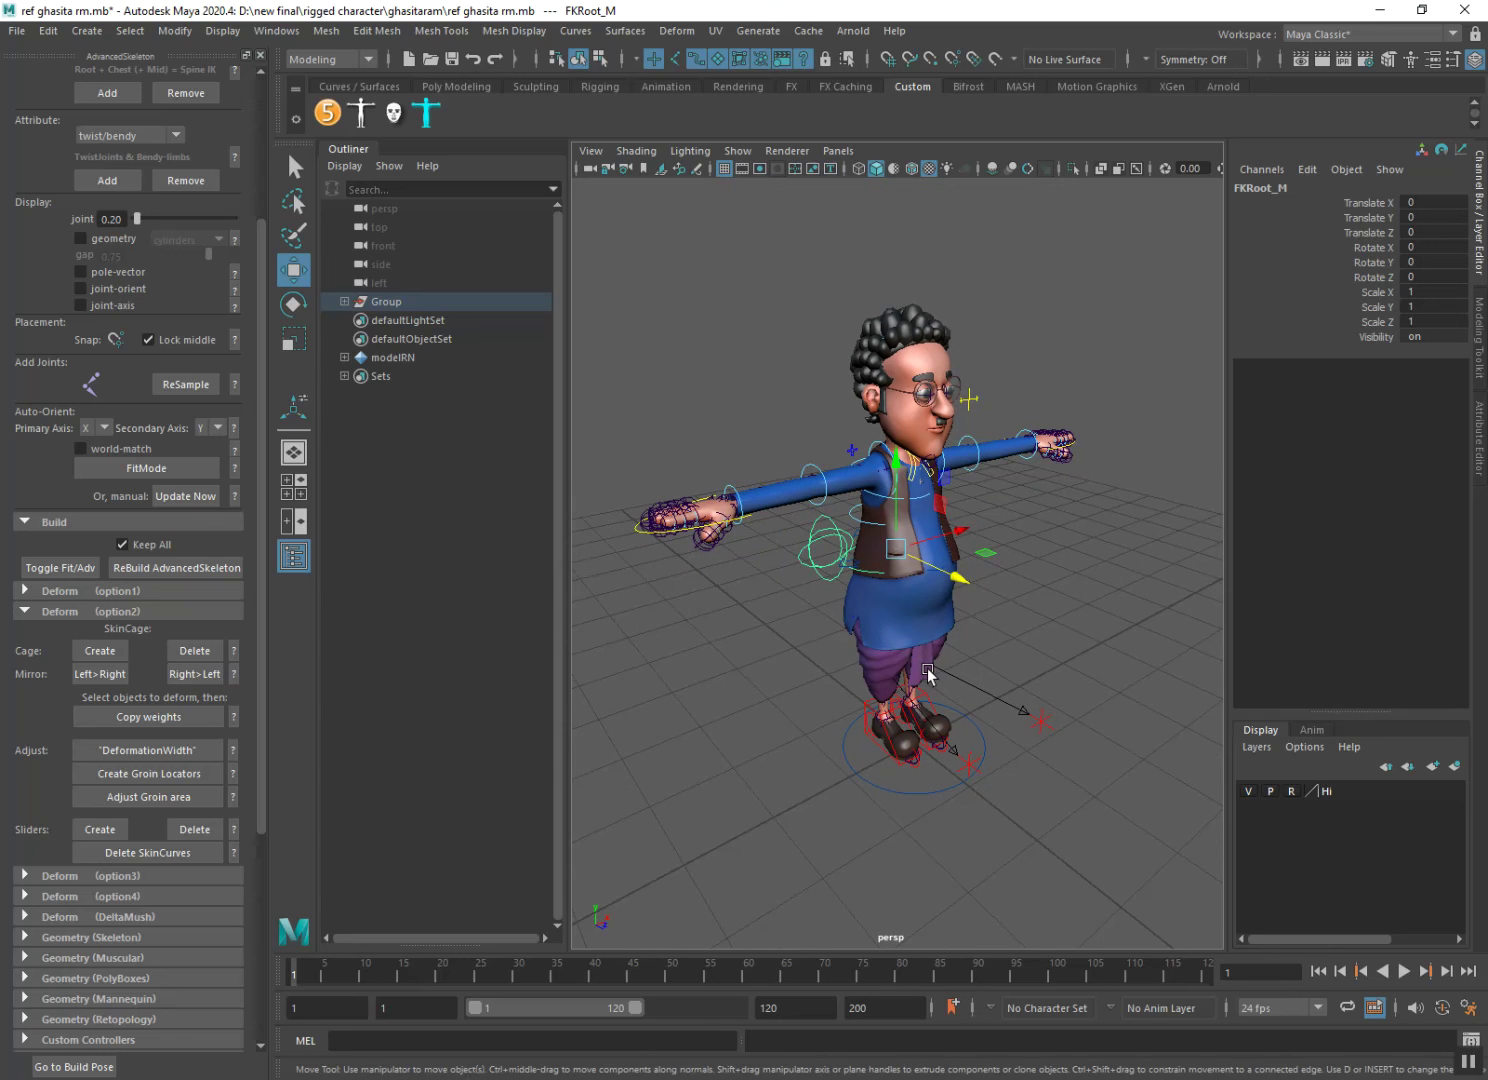
Rotate FKRoot_M to tilt the whole body, undo back to upright, and save.
{"action": "key", "text": "e"}
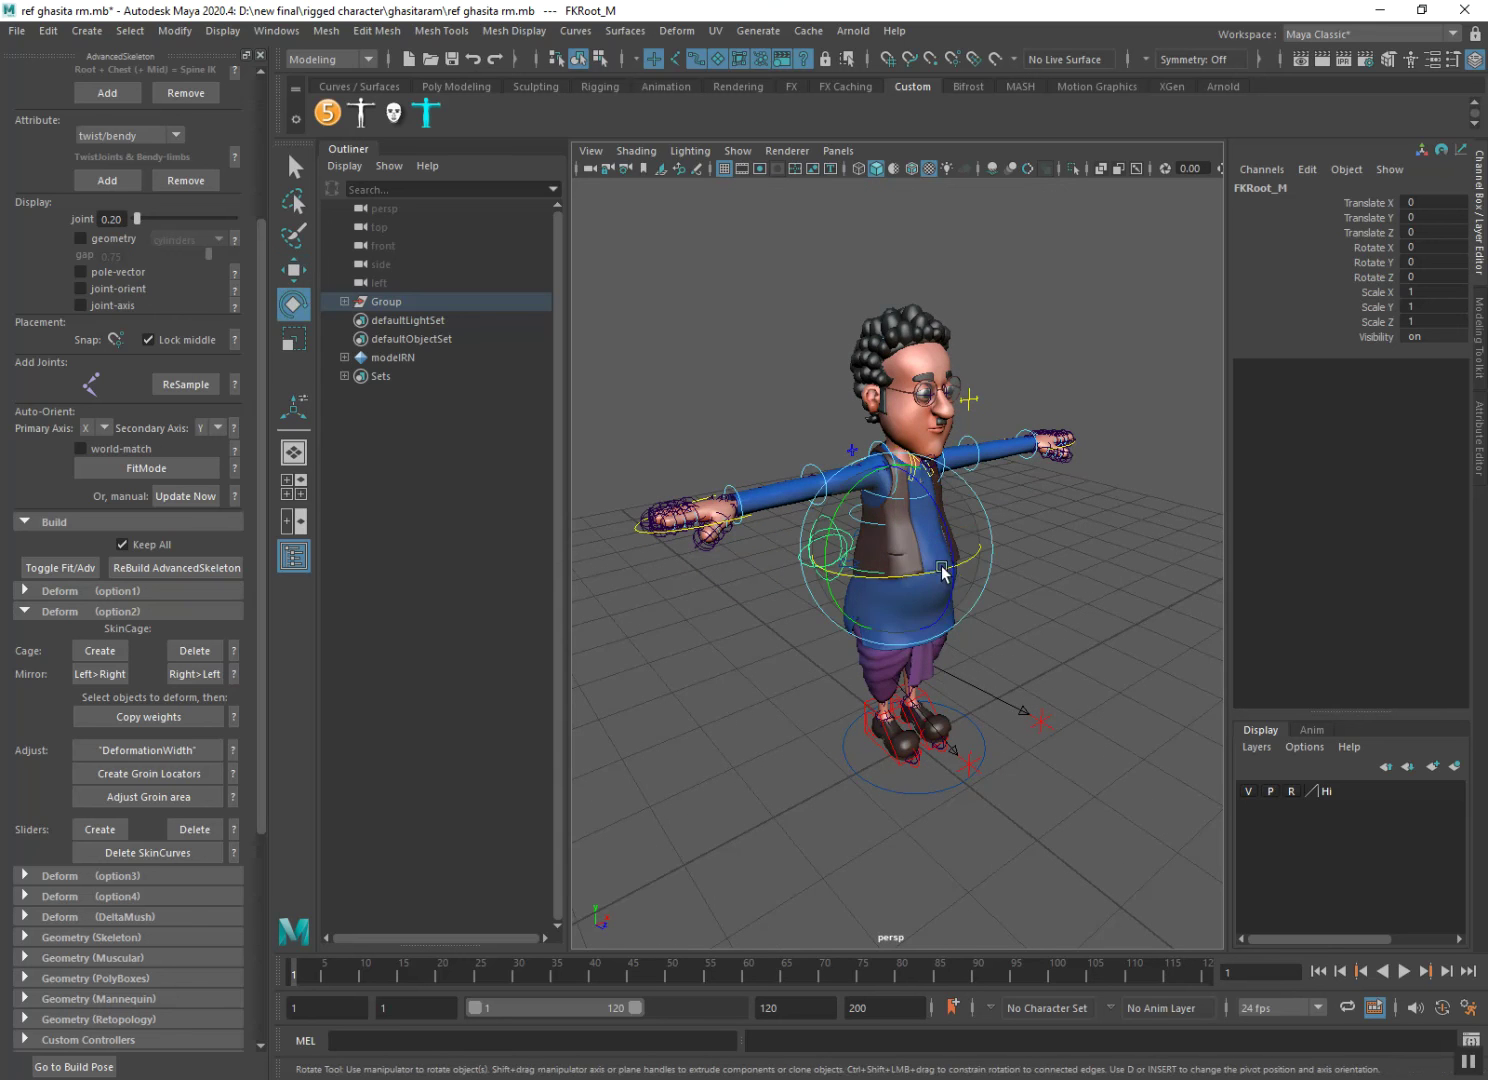
{"action": "mouse_move", "coordinate": [945, 540]}
{"action": "left_mouse_down"}
{"action": "mouse_move", "coordinate": [918, 503]}
{"action": "mouse_move", "coordinate": [991, 605]}
{"action": "mouse_move", "coordinate": [967, 606]}
{"action": "mouse_move", "coordinate": [862, 507]}
{"action": "mouse_move", "coordinate": [934, 589]}
{"action": "left_mouse_up"}
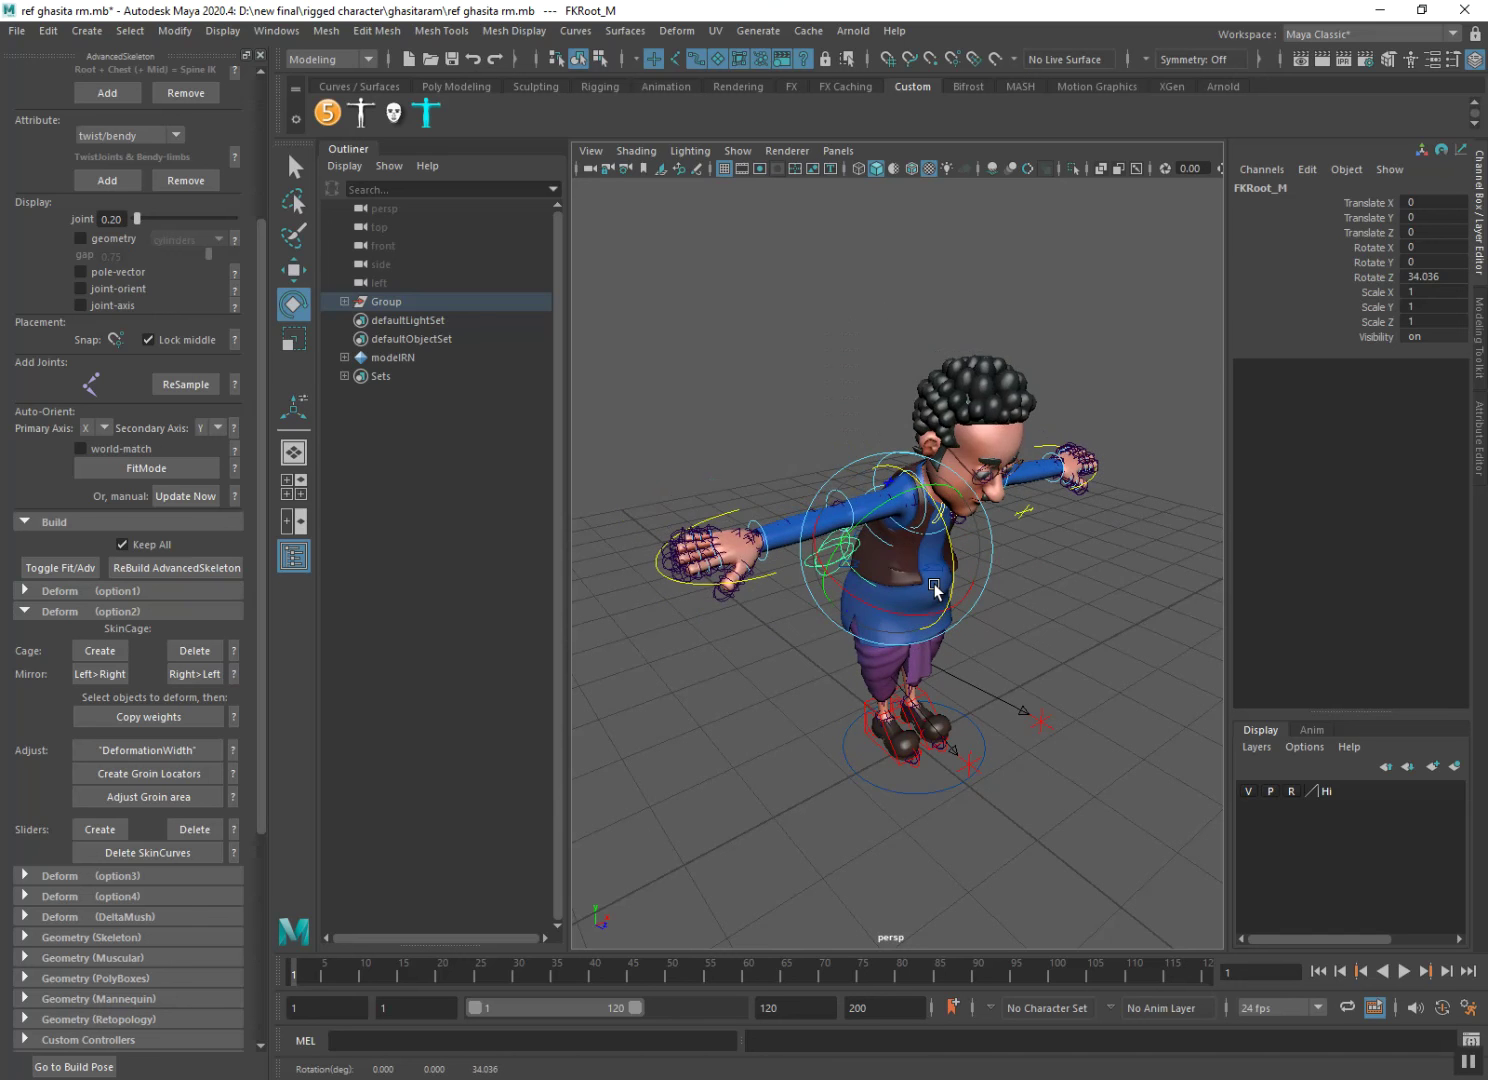
{"action": "key", "text": "ctrl+z"}
{"action": "key", "text": "ctrl+s"}
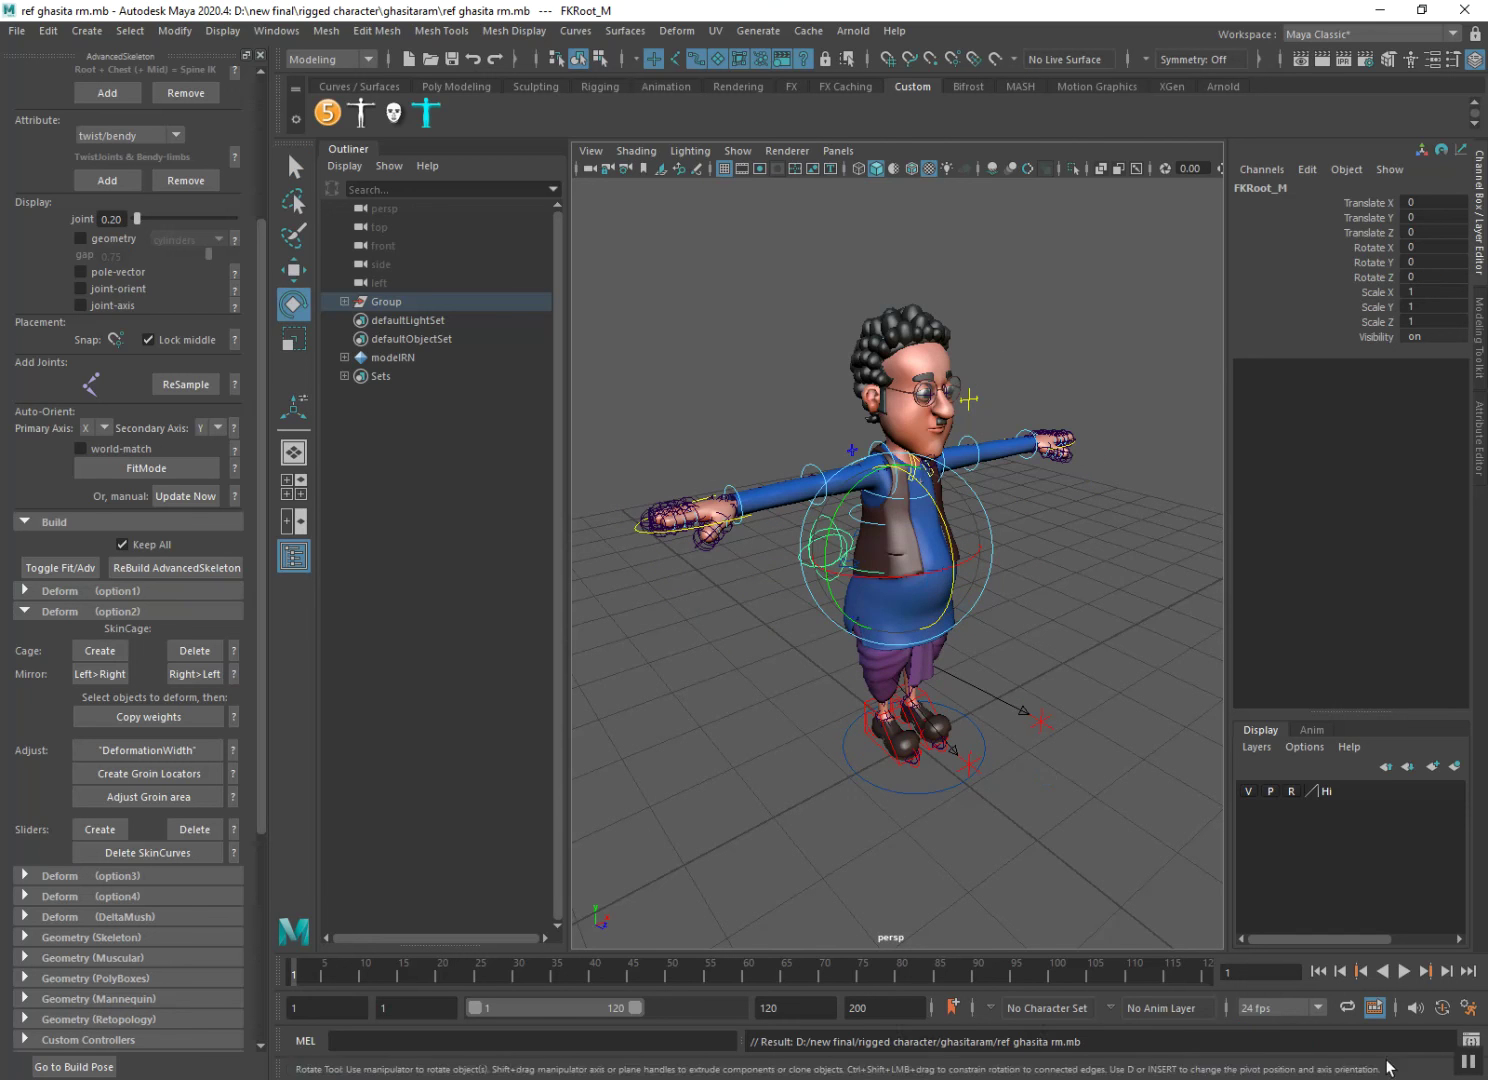